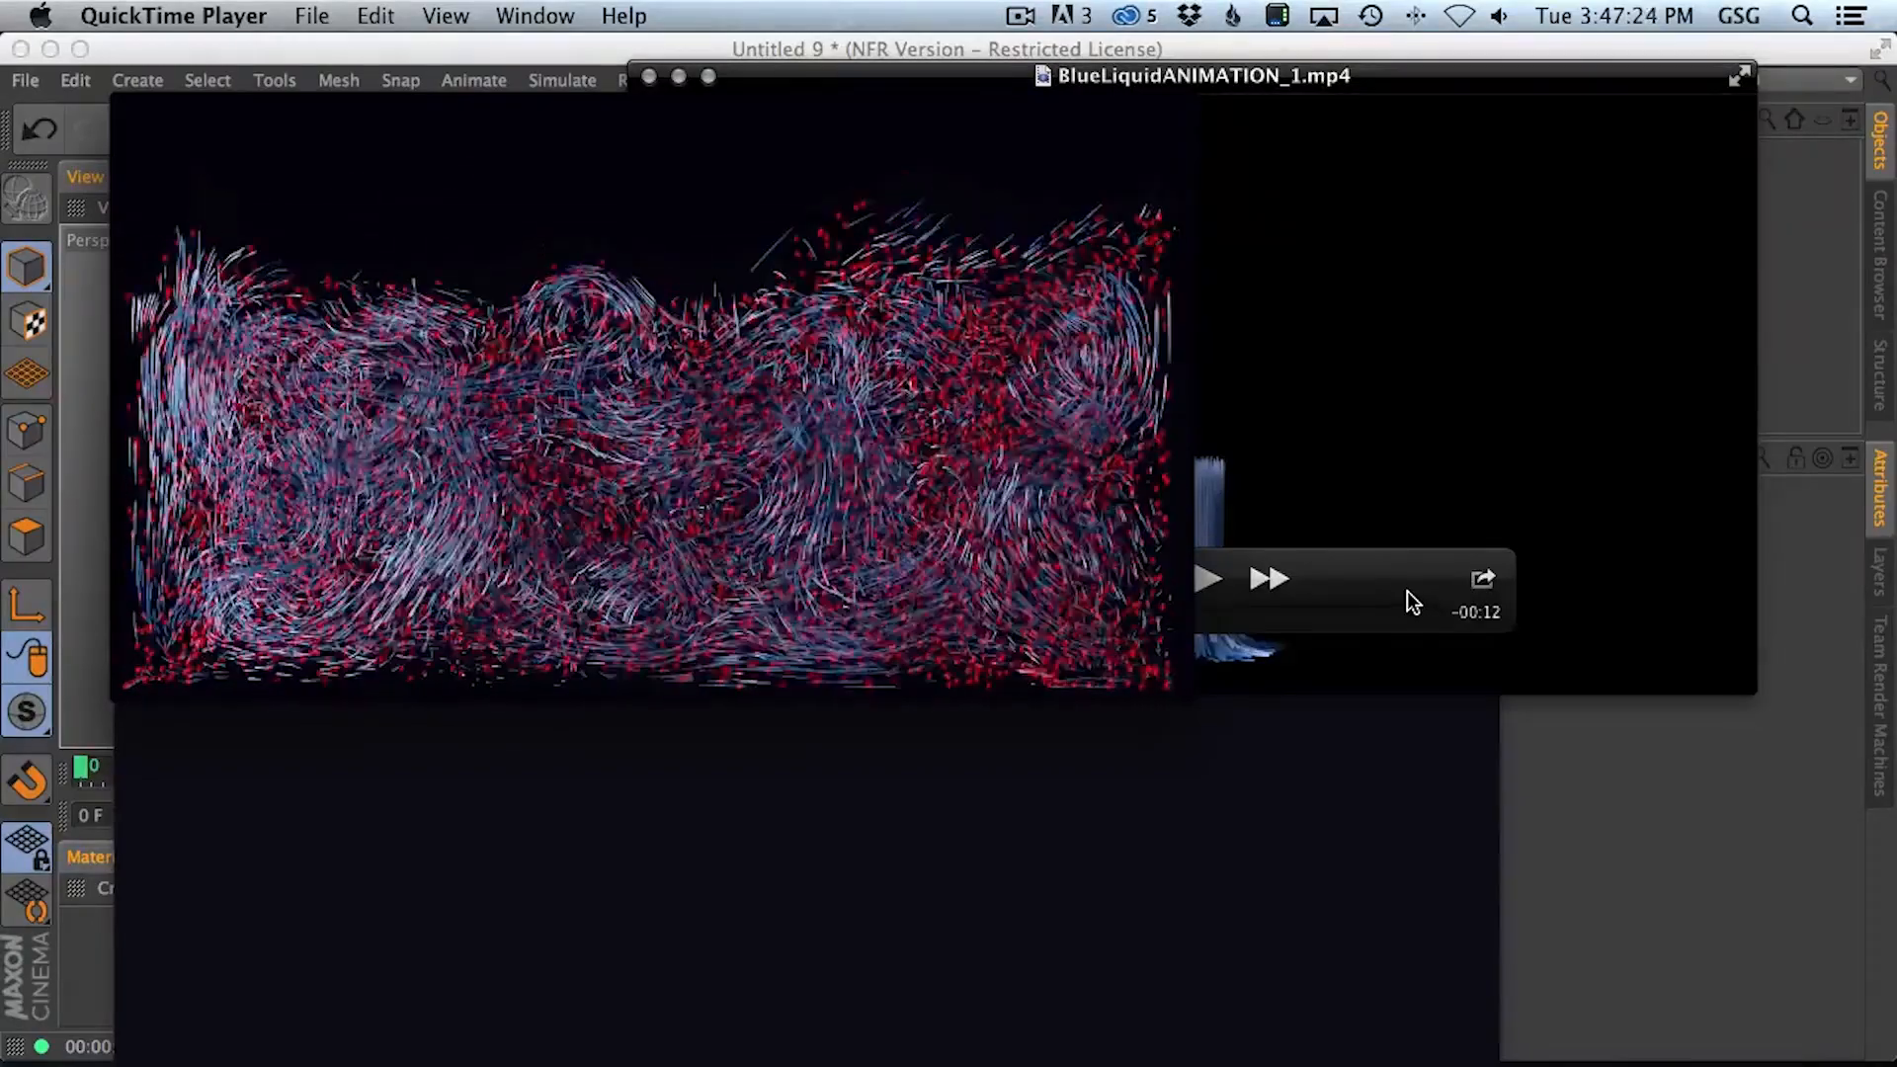
Play the reference video BlueLiquidANIMATION_1.mp4 to examine the blue liquid particle animation
{"action": "left_click", "coordinate": [1332, 87]}
{"action": "key", "text": "space"}
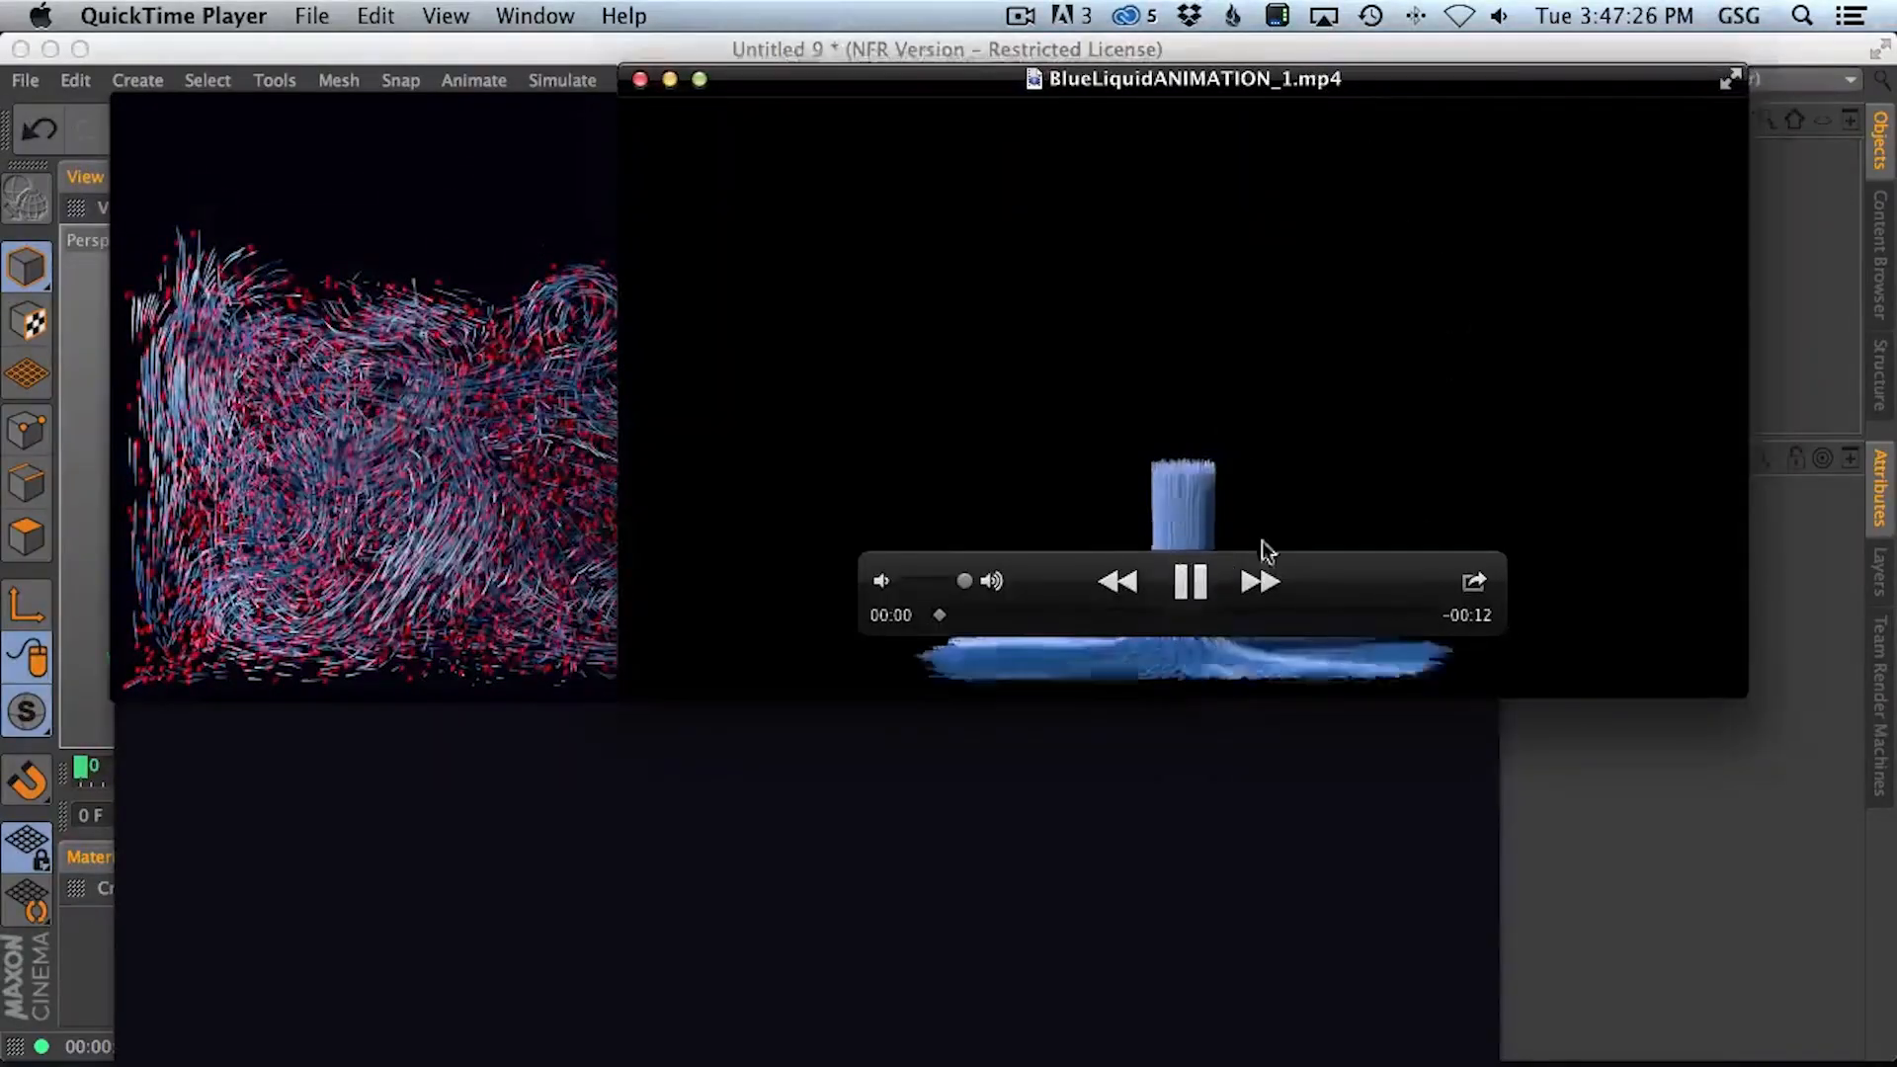
{"action": "left_click_drag", "start_coordinate": [1439, 84], "coordinate": [1416, 77]}
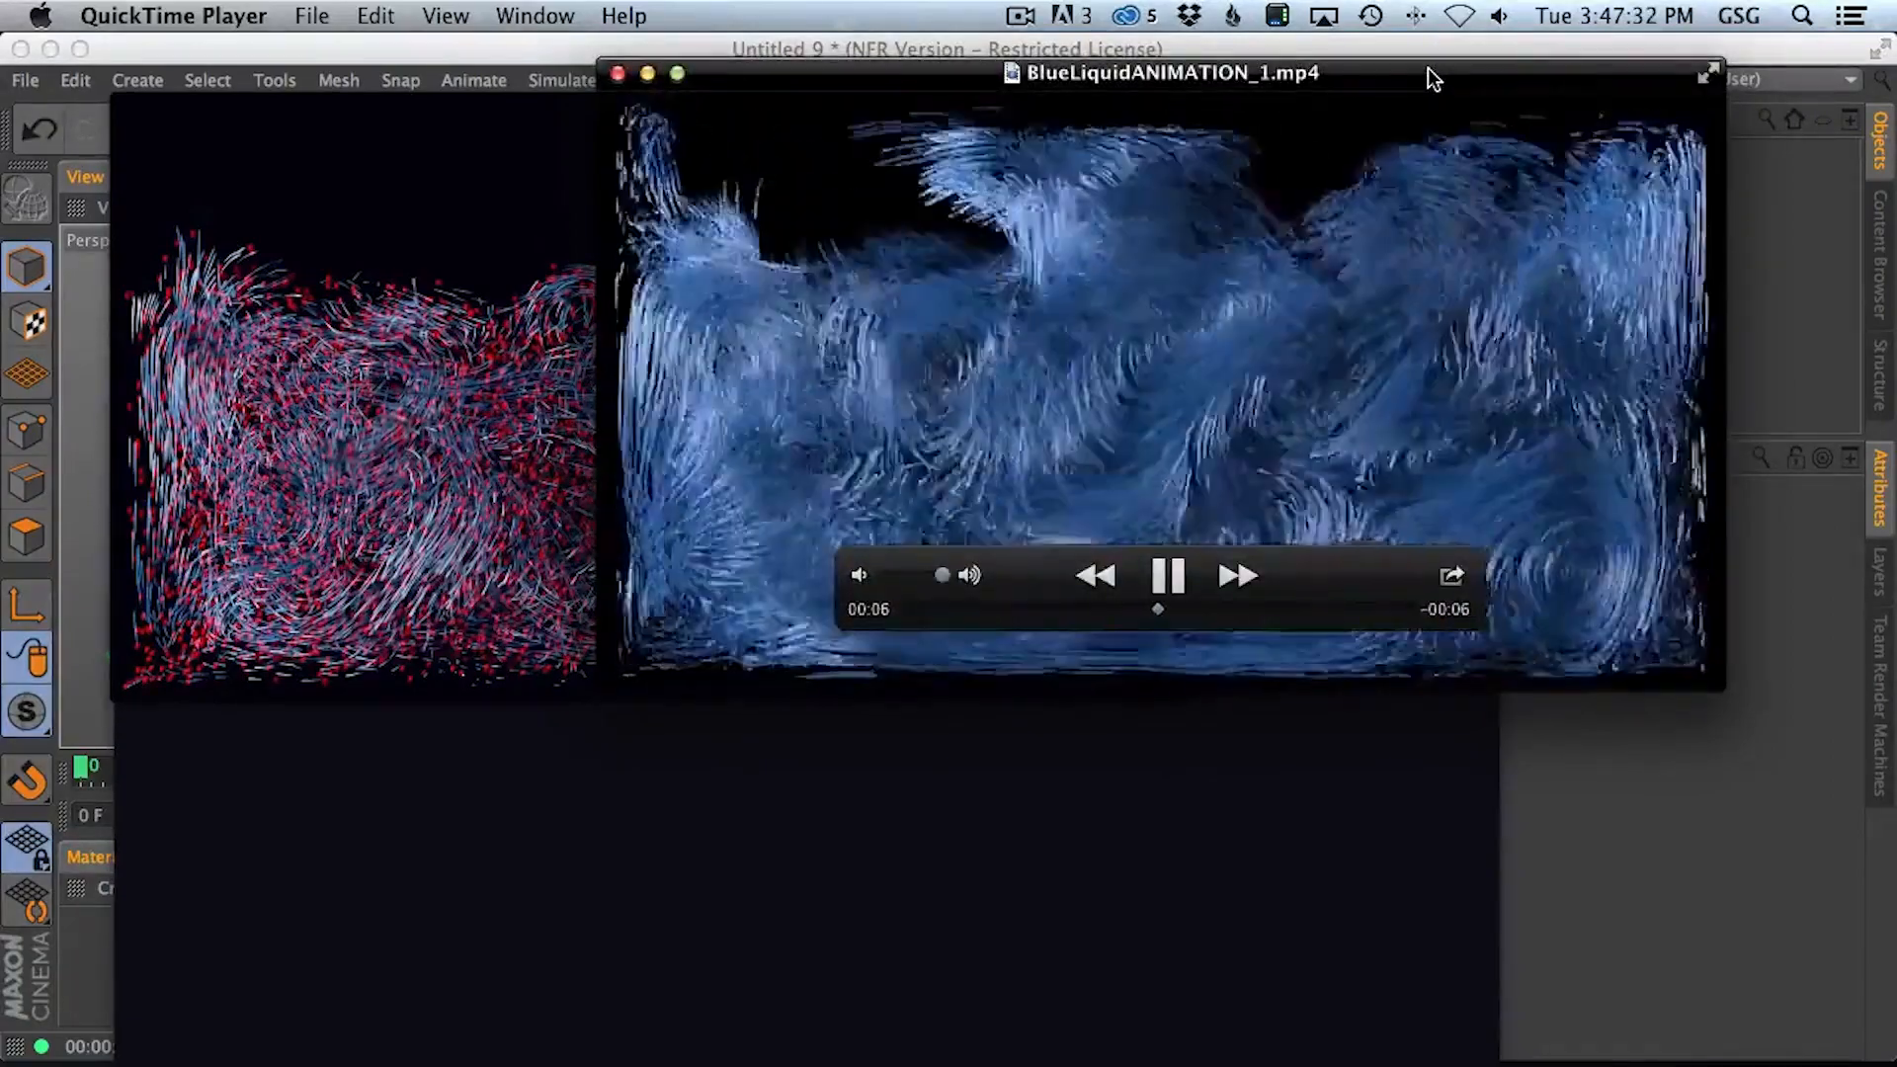
Play the WaterStairs.mov reference video to examine the water flowing down the stairs, and pause it
{"action": "left_click", "coordinate": [829, 822]}
{"action": "left_click_drag", "start_coordinate": [867, 409], "coordinate": [1008, 158]}
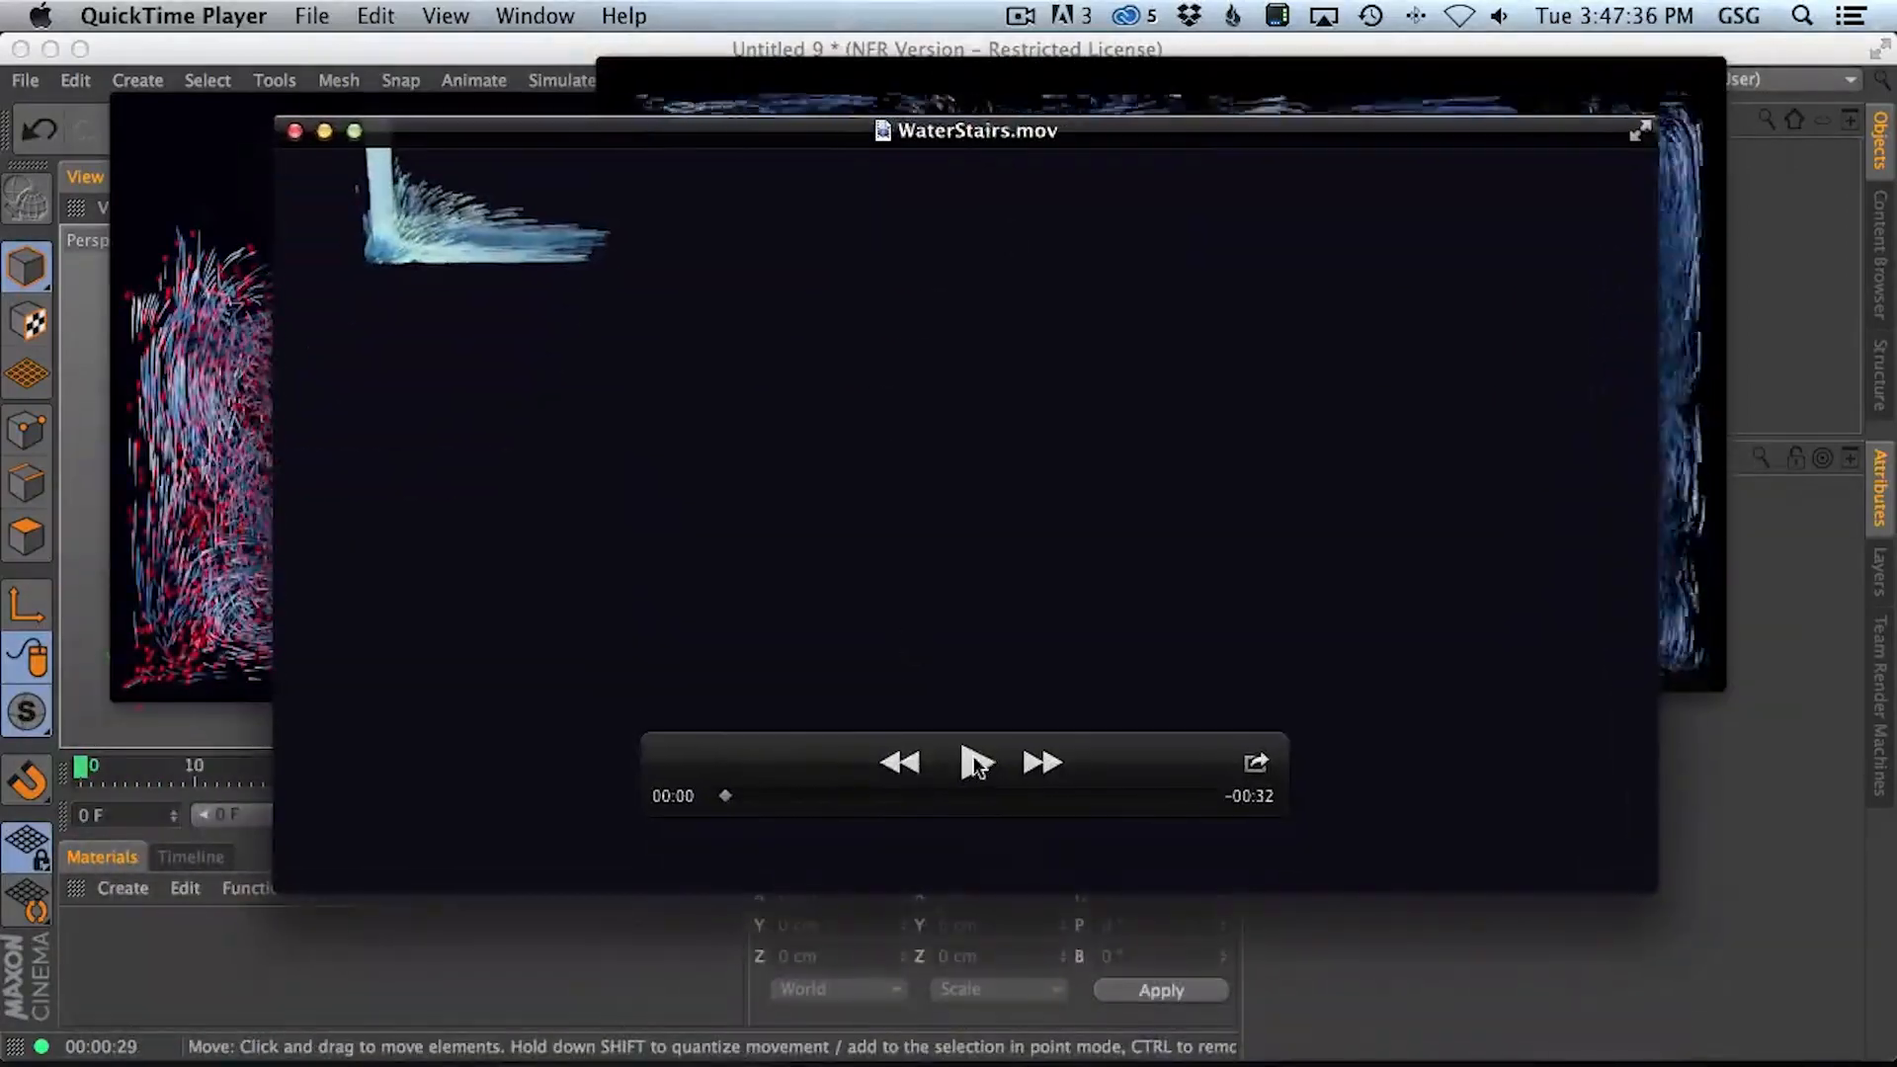
{"action": "left_click", "coordinate": [972, 760]}
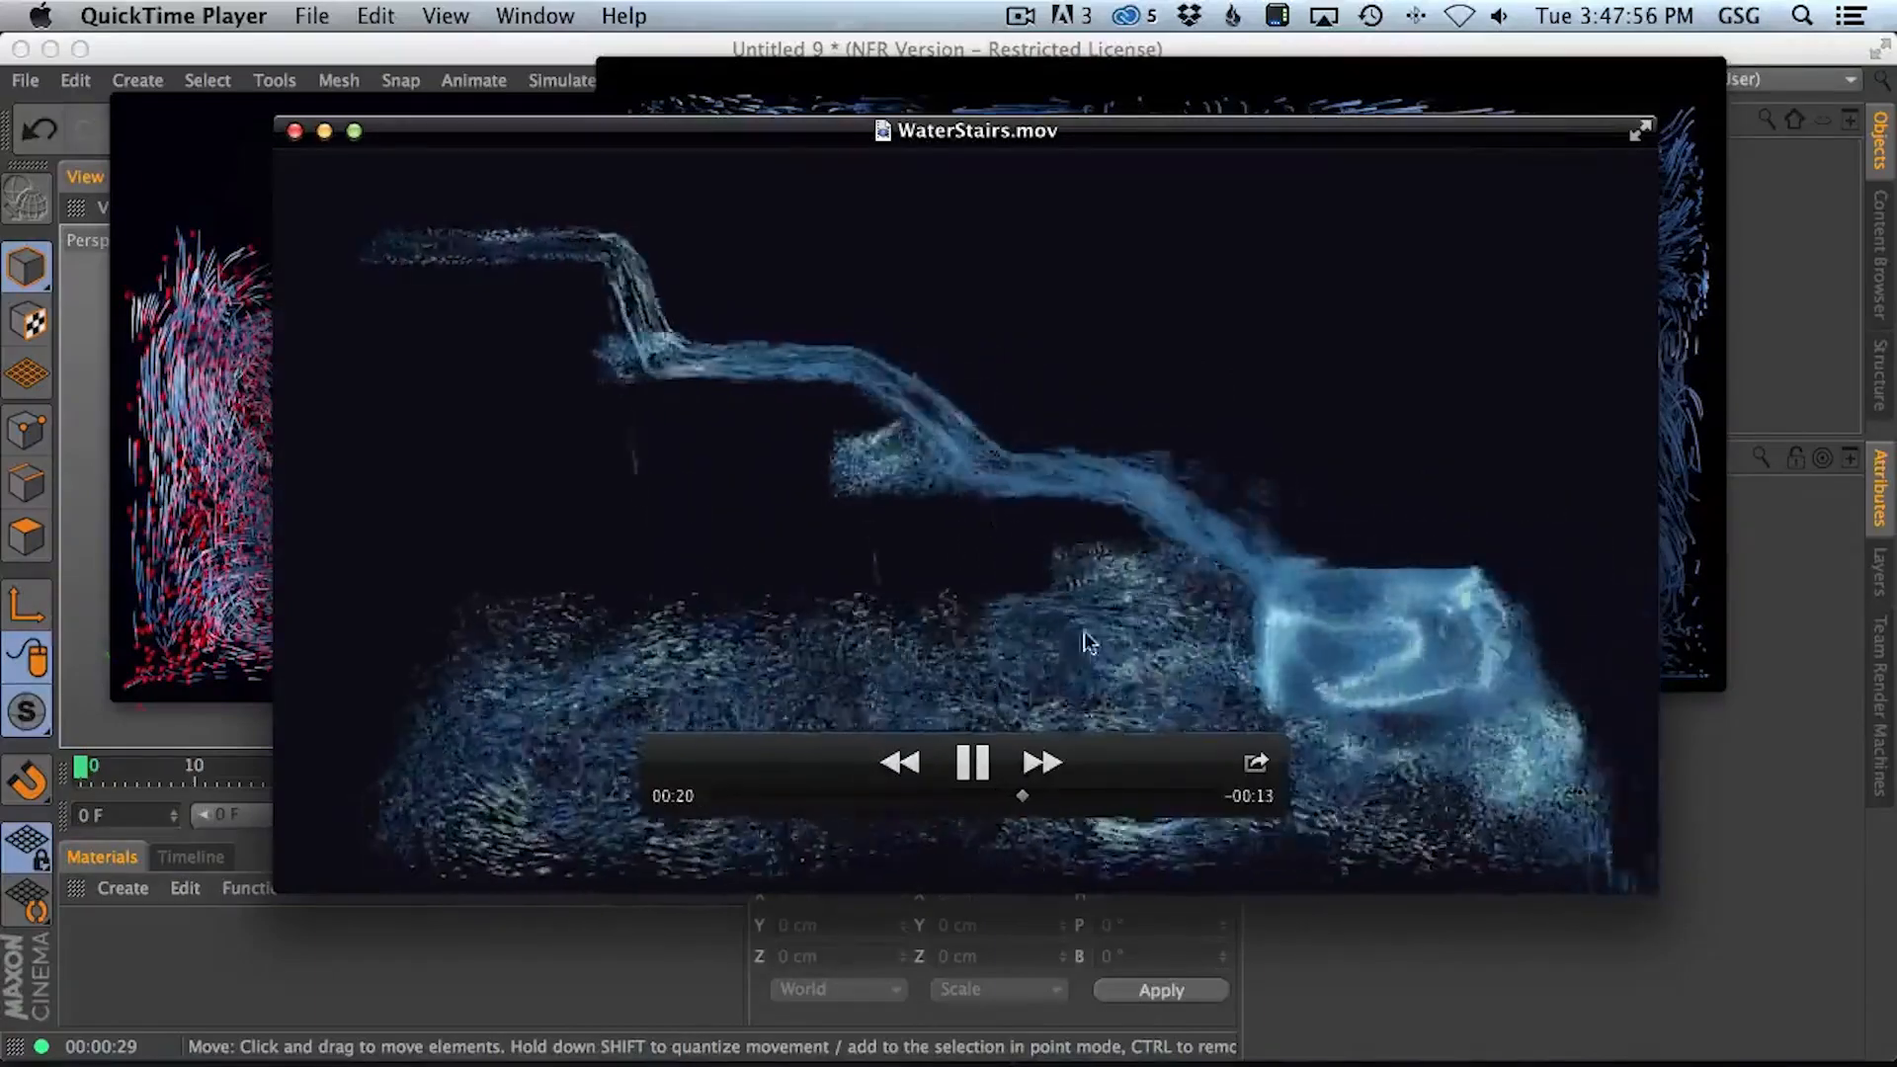
{"action": "left_click", "coordinate": [972, 762]}
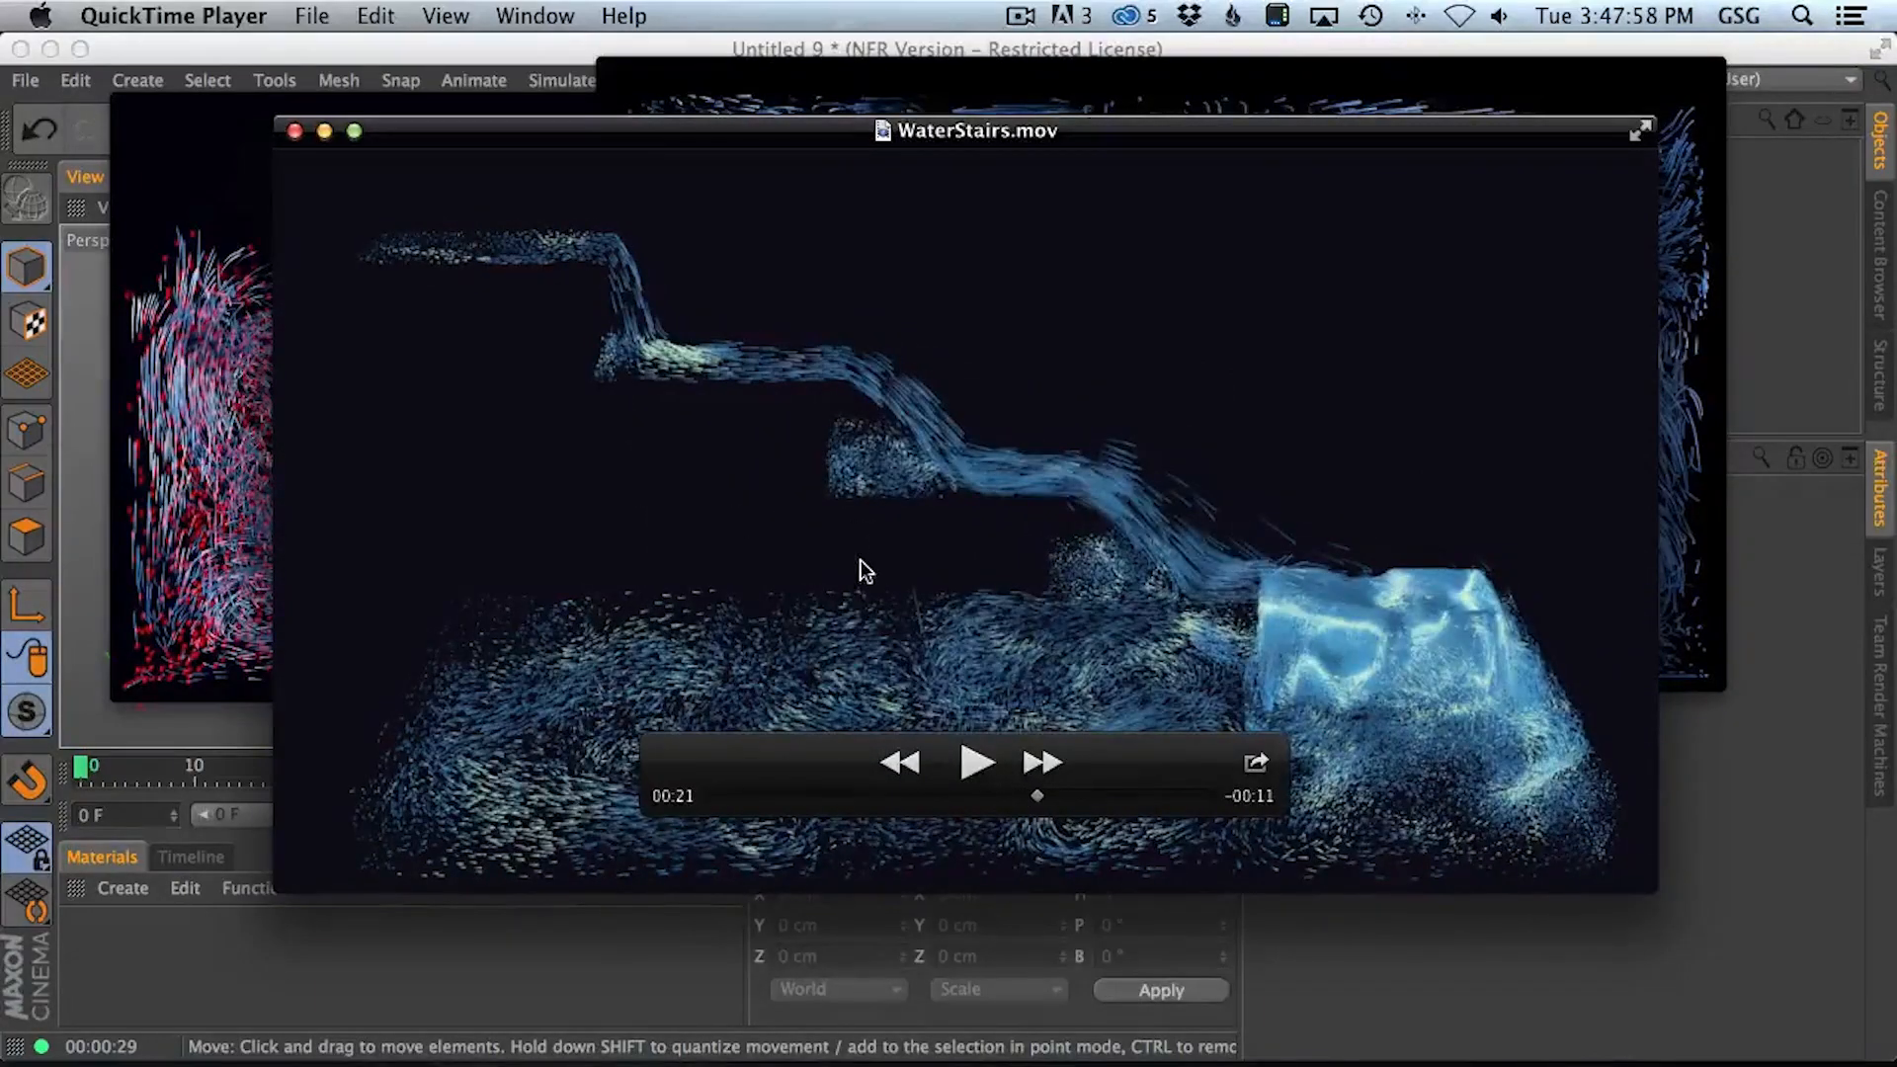
Switch to Cinema 4D and add an X-Particles xpSystem object to the empty scene
{"action": "key", "text": "super+Tab"}
{"action": "left_click", "coordinate": [769, 589]}
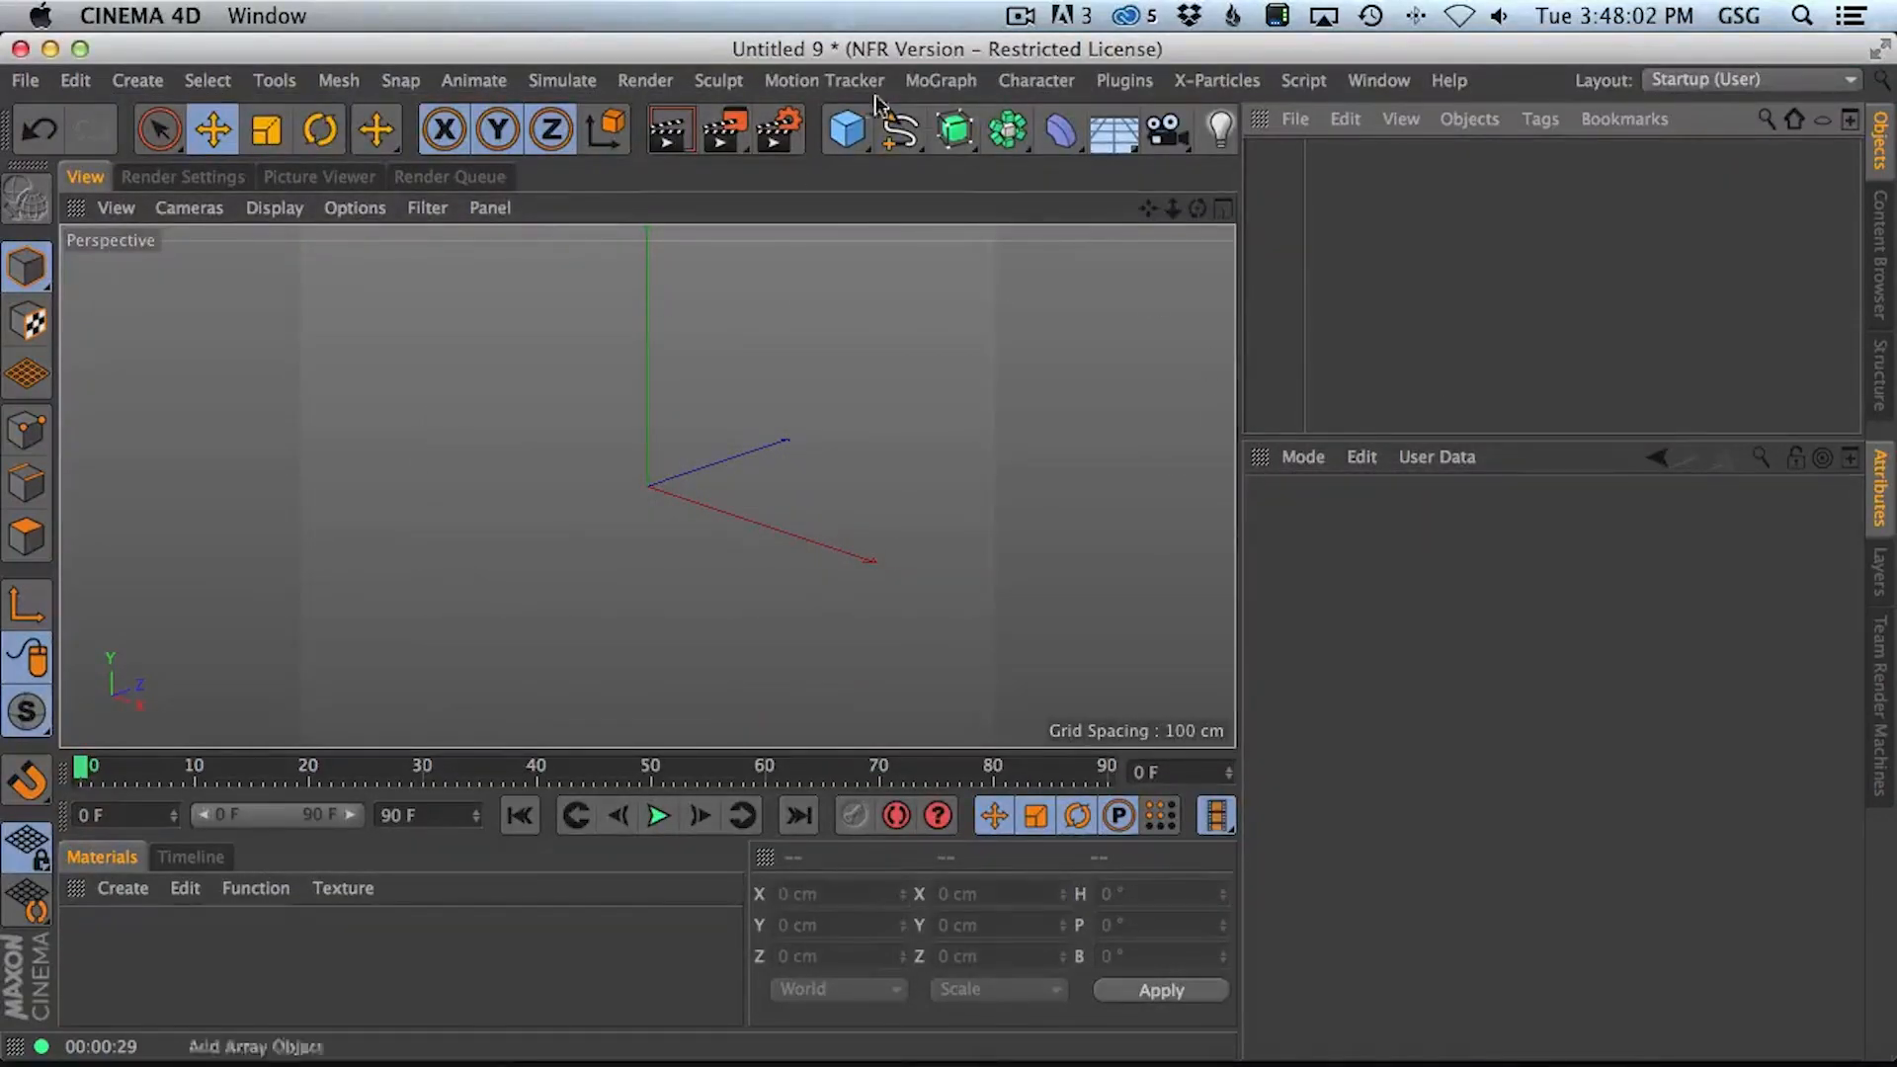
{"action": "left_click", "coordinate": [1214, 82]}
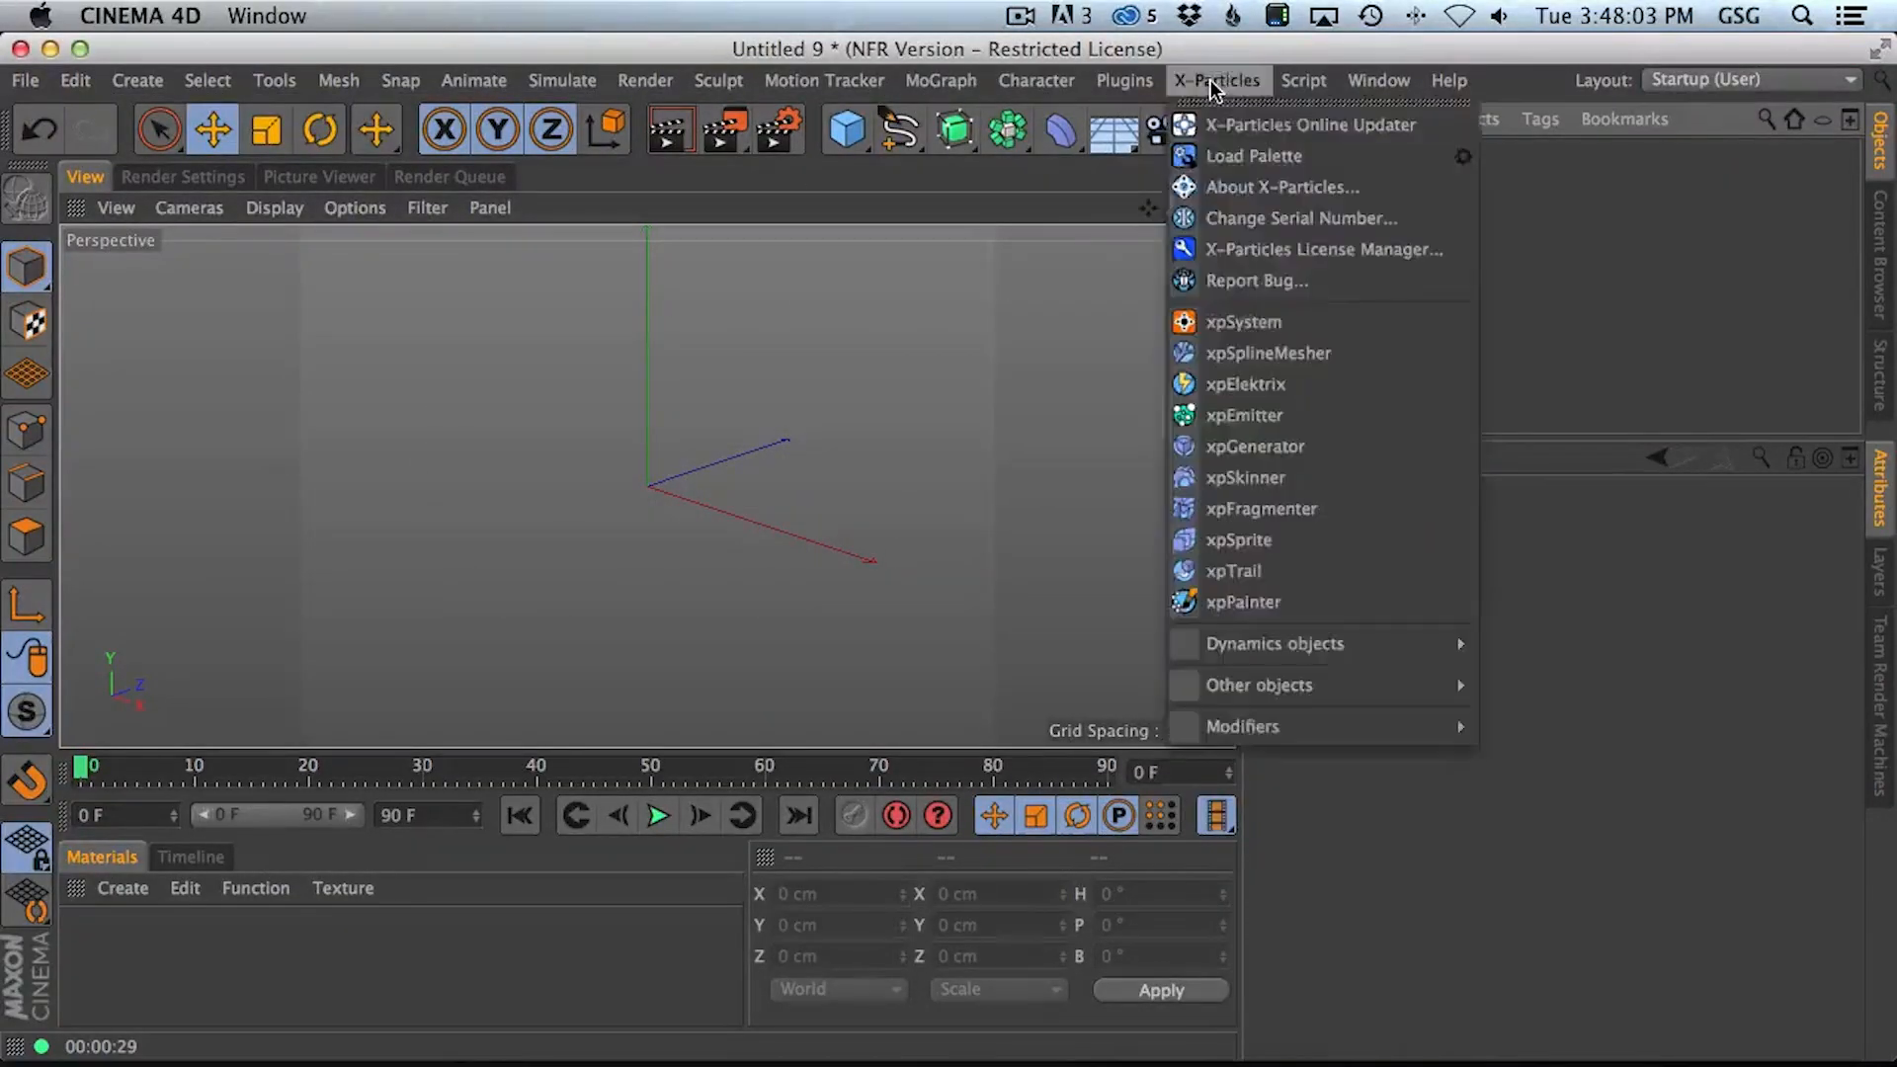
{"action": "left_click", "coordinate": [1274, 333]}
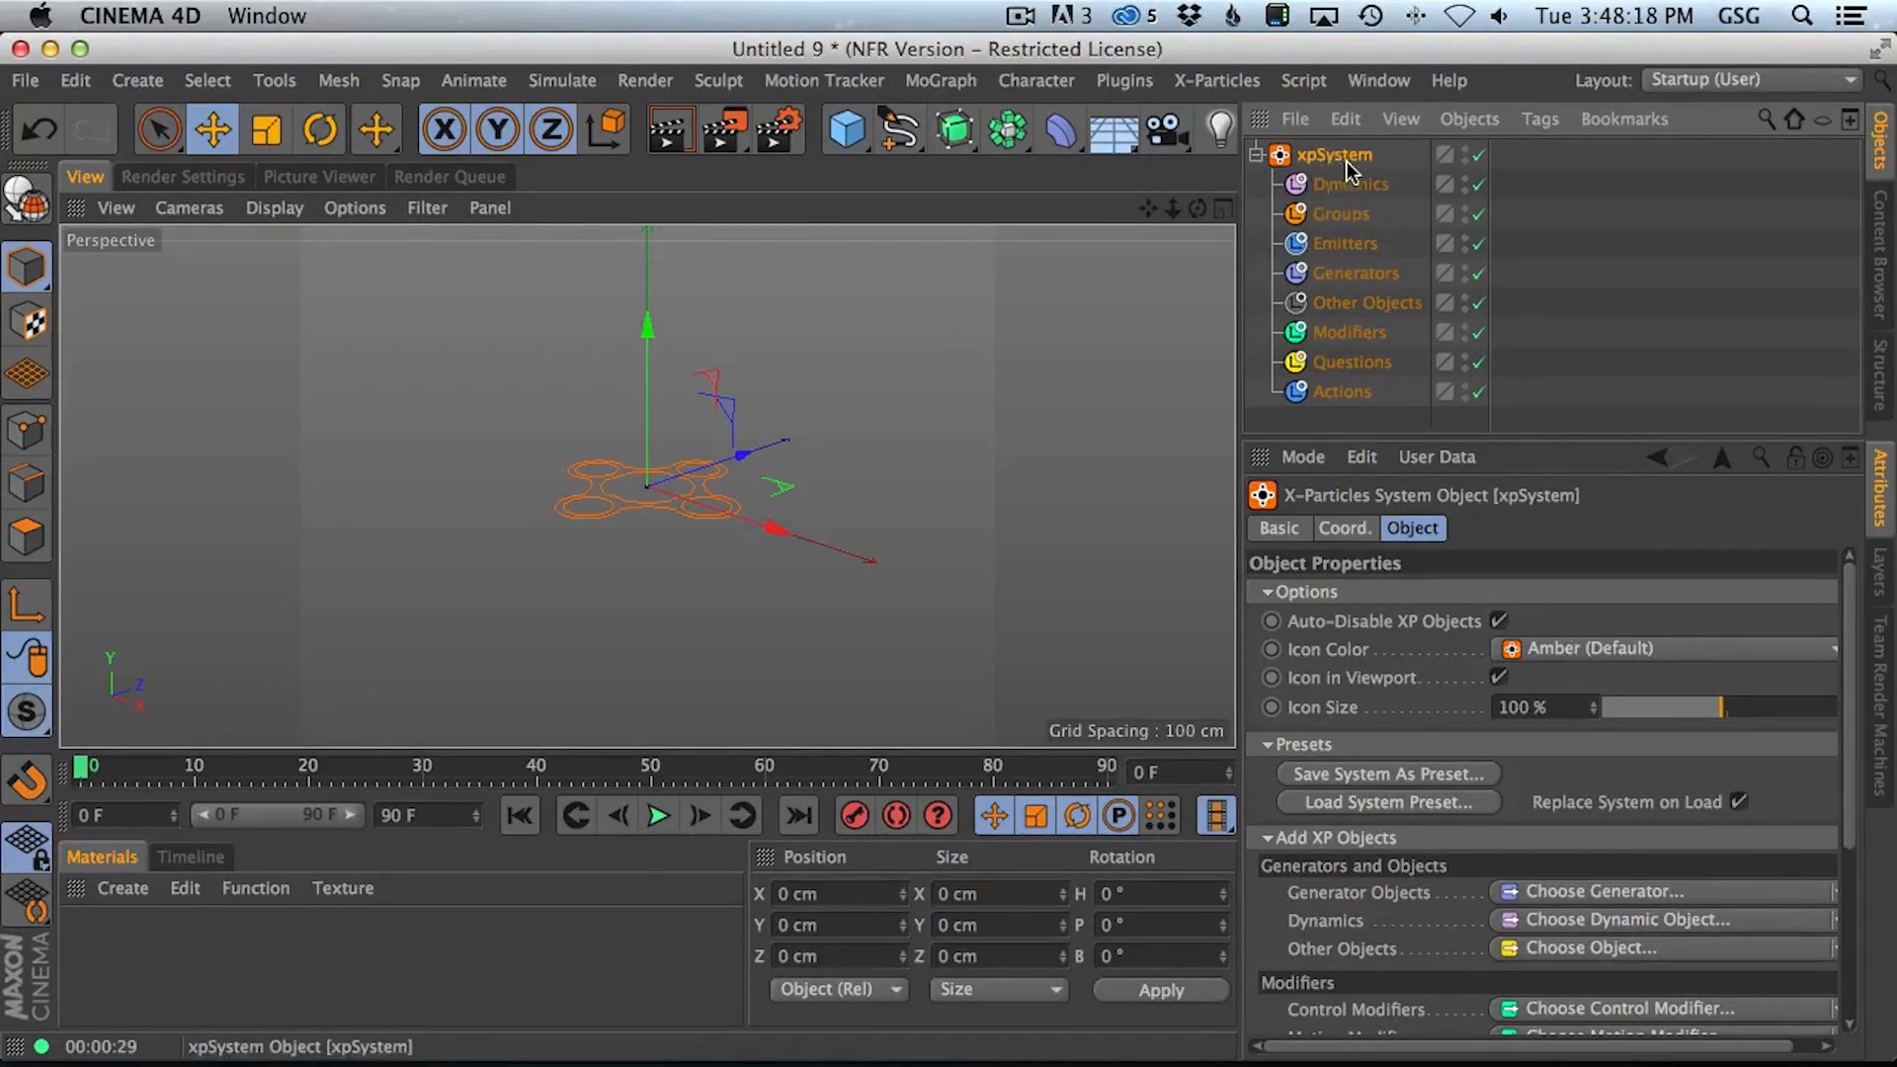
Add an Emitter generator to the particle system from the xpSystem object's properties
{"action": "left_click_drag", "start_coordinate": [1570, 451], "coordinate": [1570, 332]}
{"action": "scroll", "coordinate": [1844, 605], "scroll_direction": "down", "scroll_amount": 5}
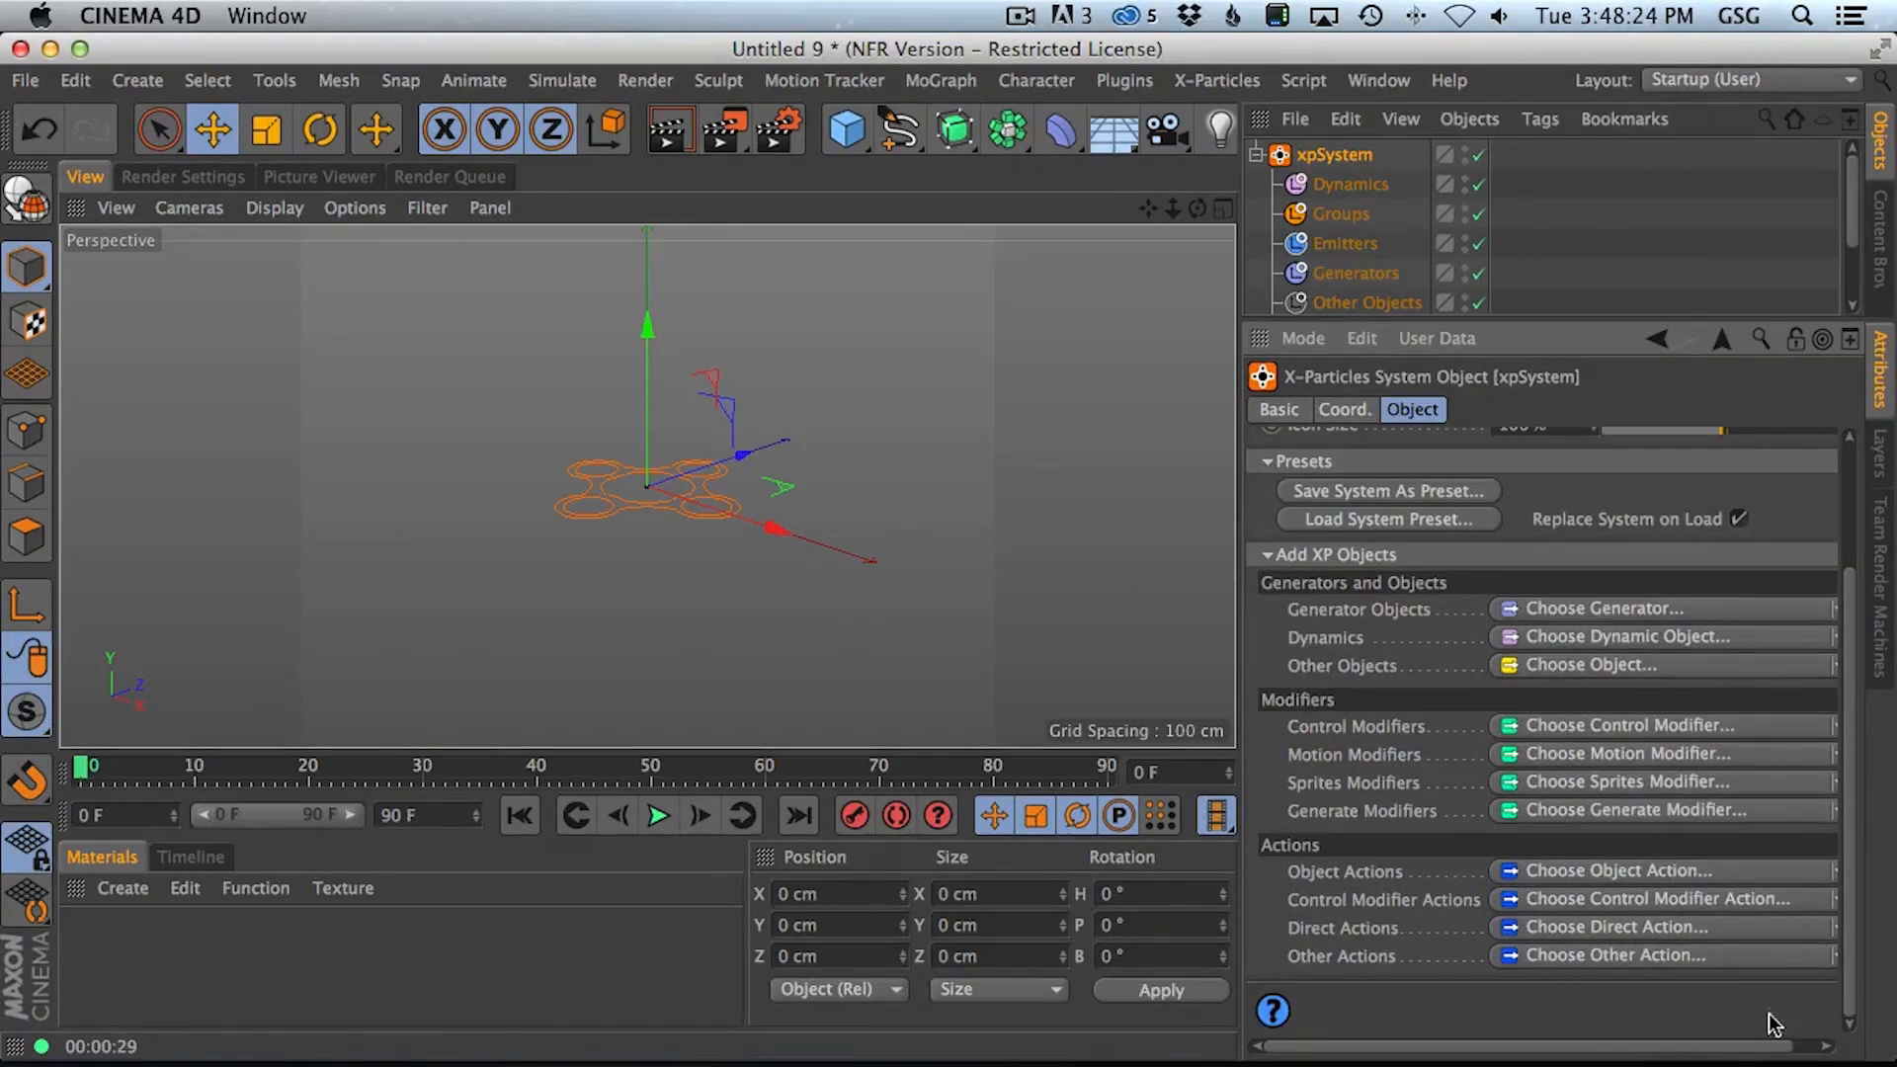
{"action": "left_click", "coordinate": [1590, 613]}
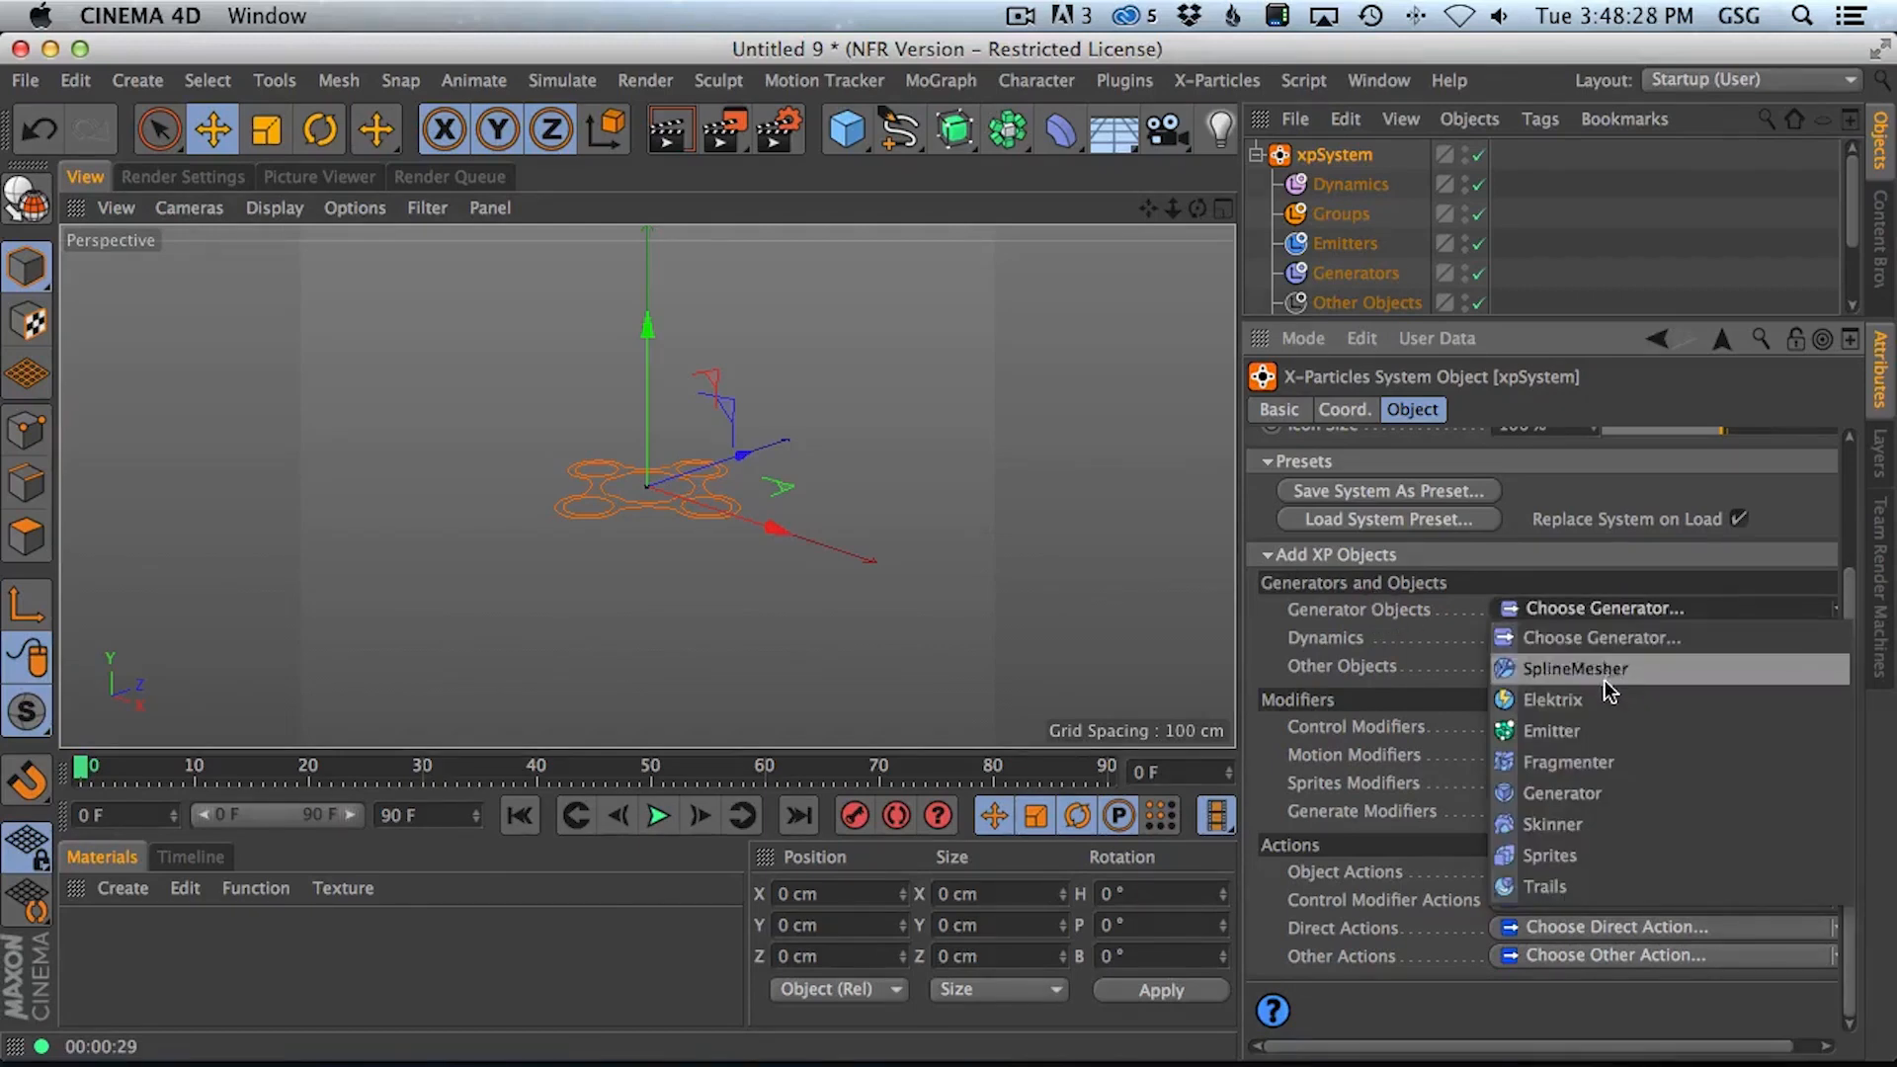
{"action": "left_click", "coordinate": [1579, 731]}
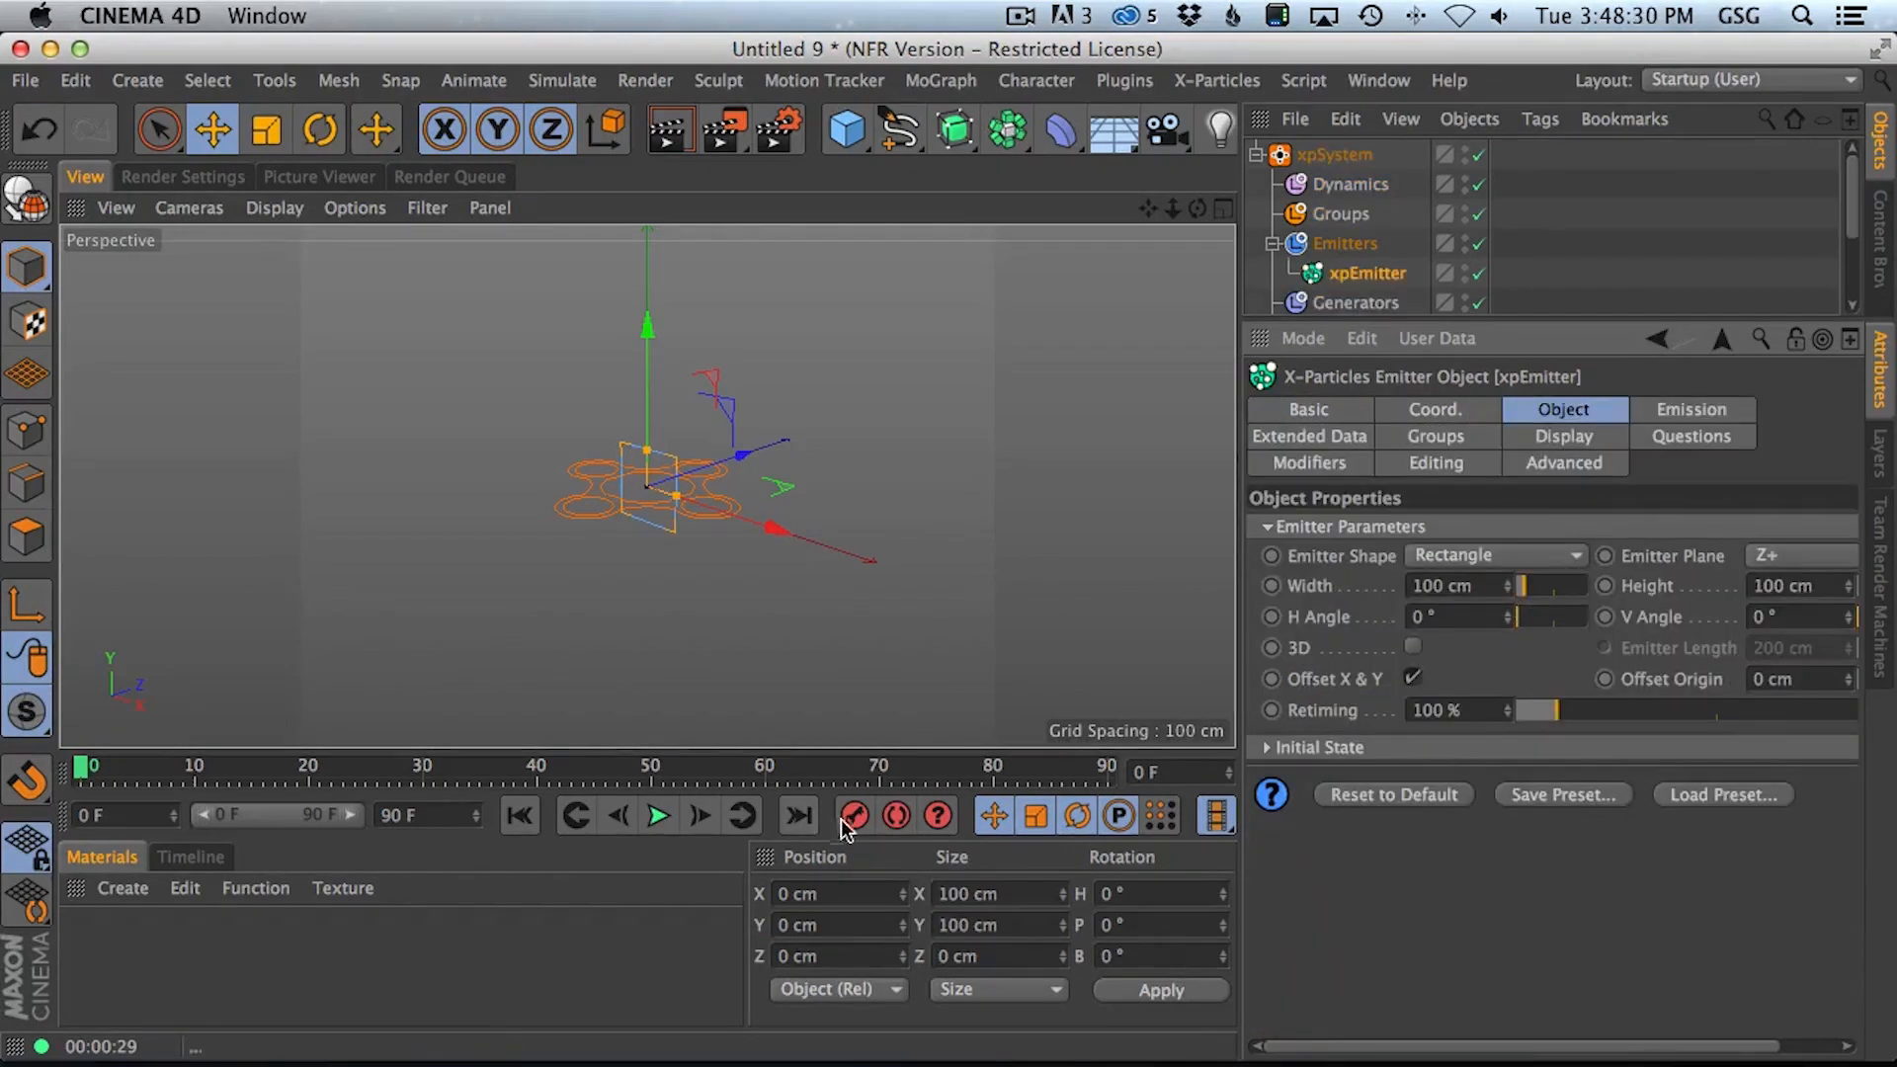
Play the animation briefly to preview the emitter, and return to the first frame
{"action": "left_click", "coordinate": [658, 815]}
{"action": "left_click_drag", "start_coordinate": [450, 456], "coordinate": [664, 518], "text": "alt"}
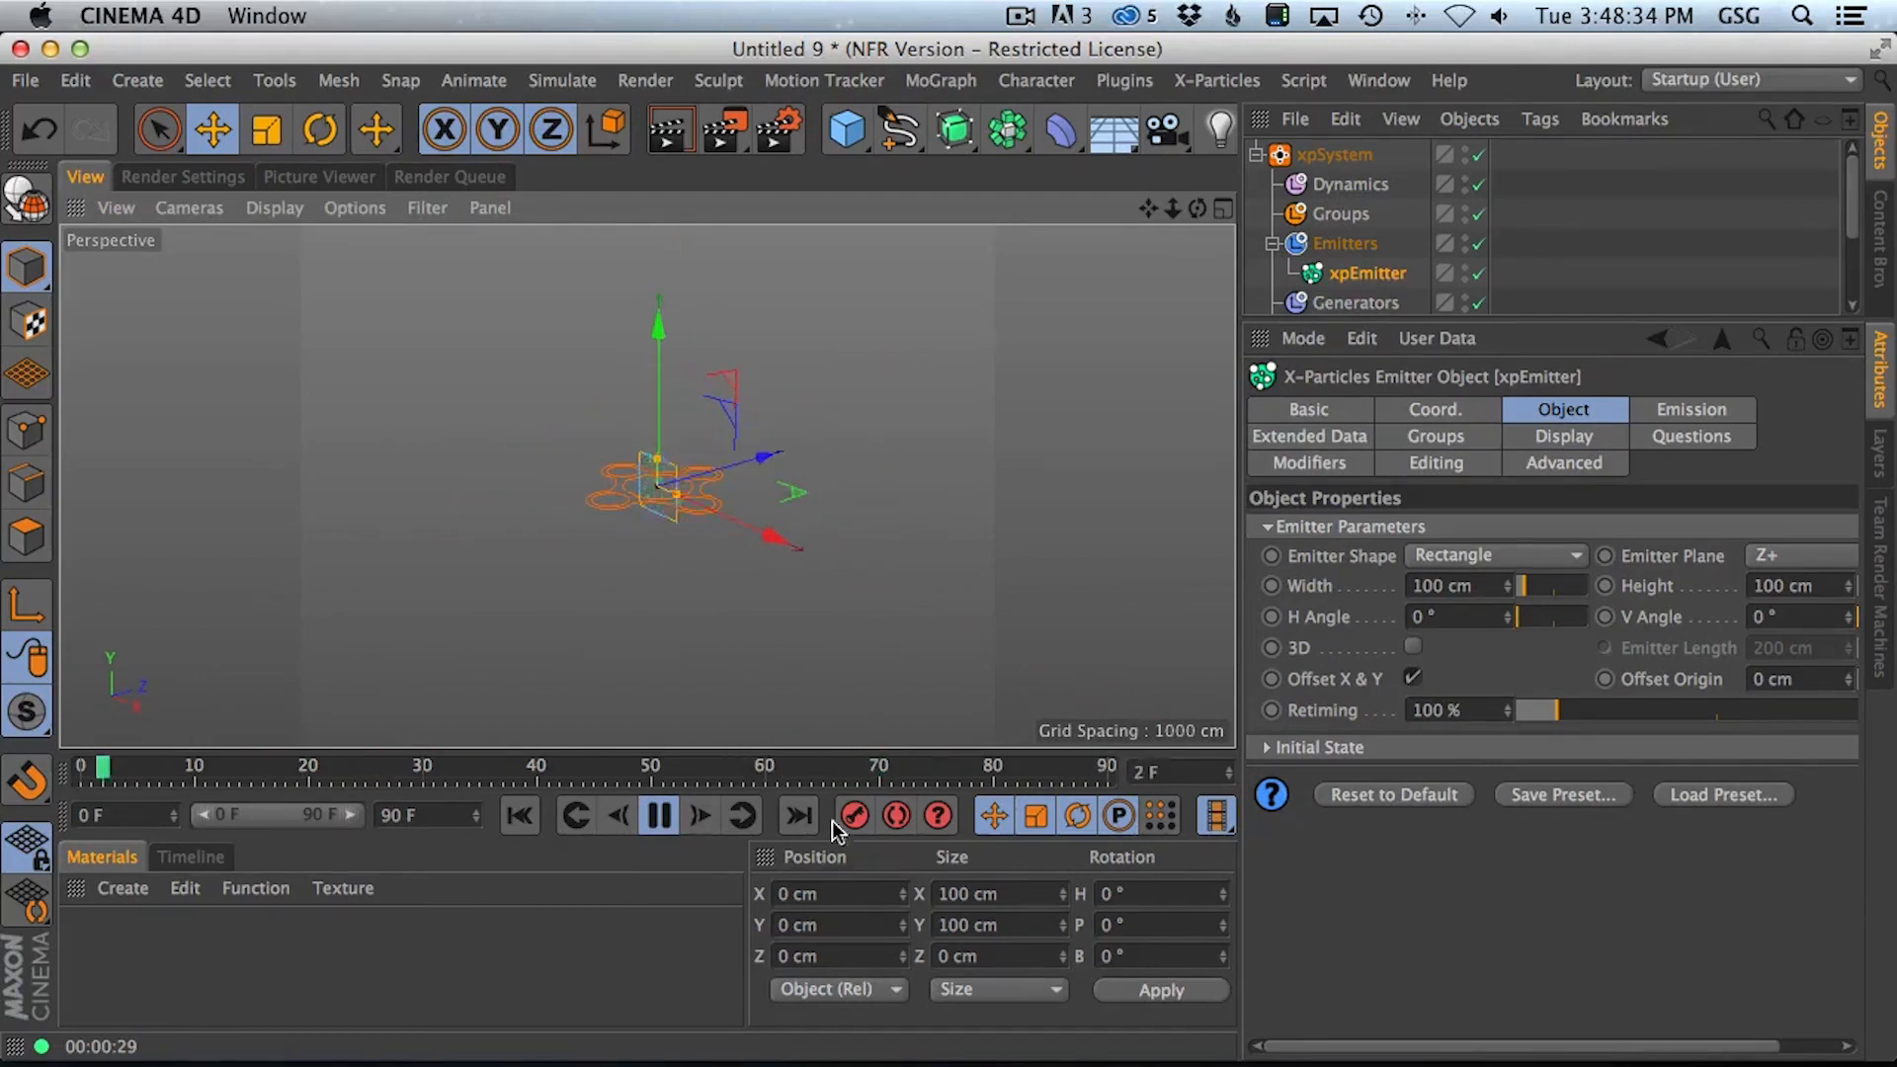
{"action": "left_click", "coordinate": [658, 815]}
{"action": "left_click", "coordinate": [520, 815]}
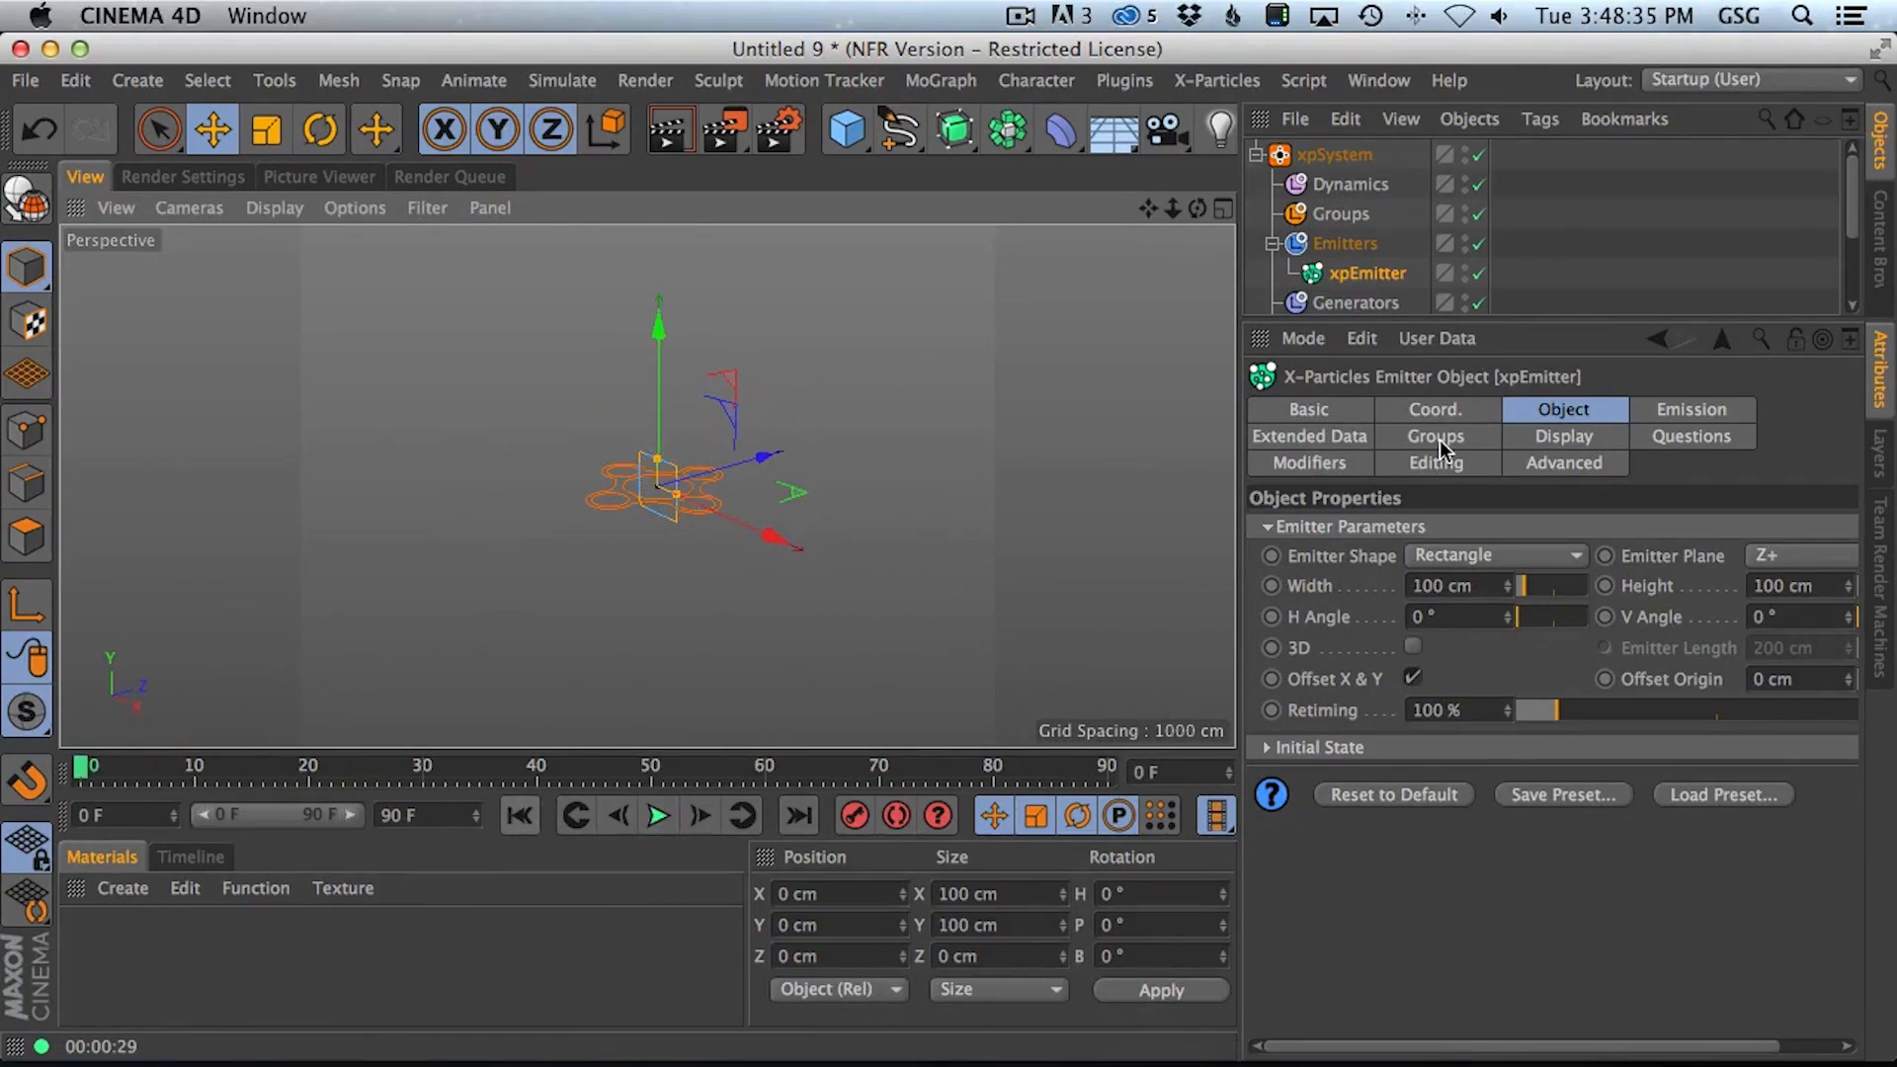
Add a FLIP Domain dynamics object to the xpSystem
{"action": "left_click", "coordinate": [1342, 160]}
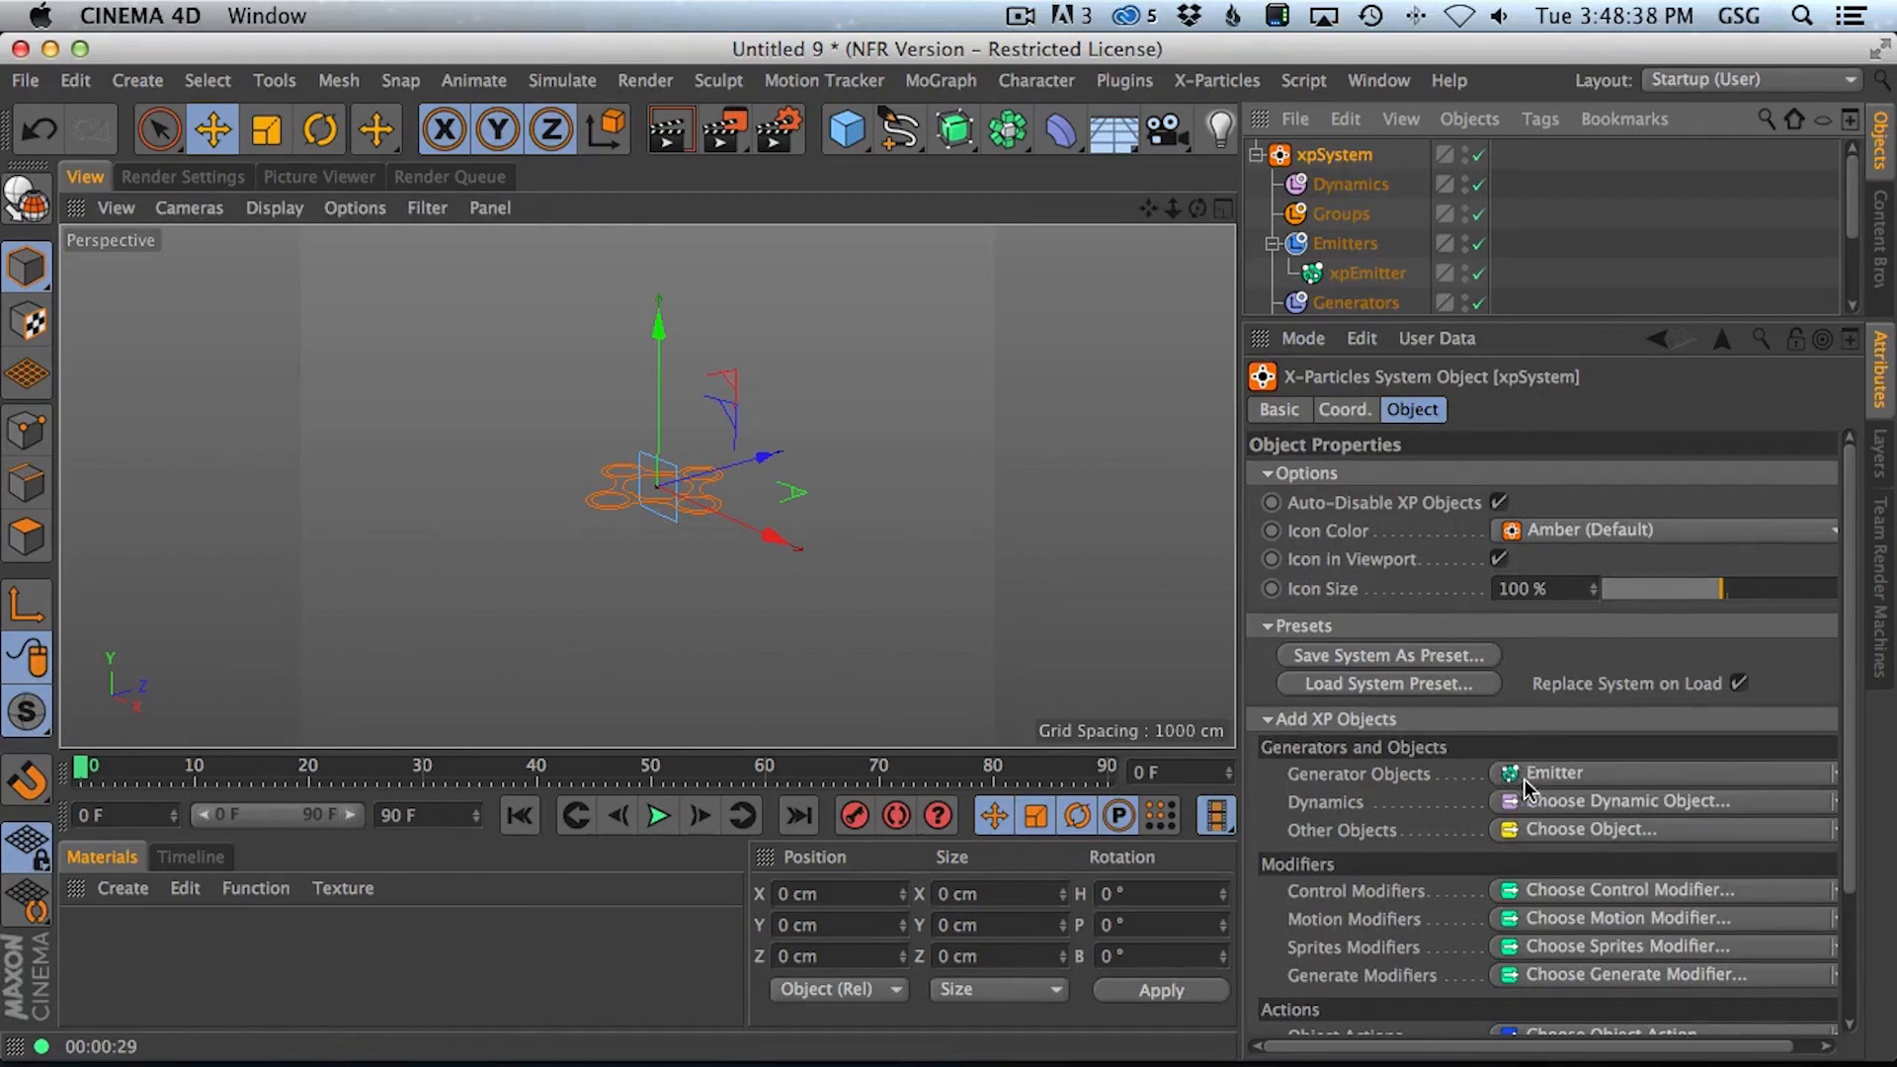
{"action": "left_click", "coordinate": [1509, 816]}
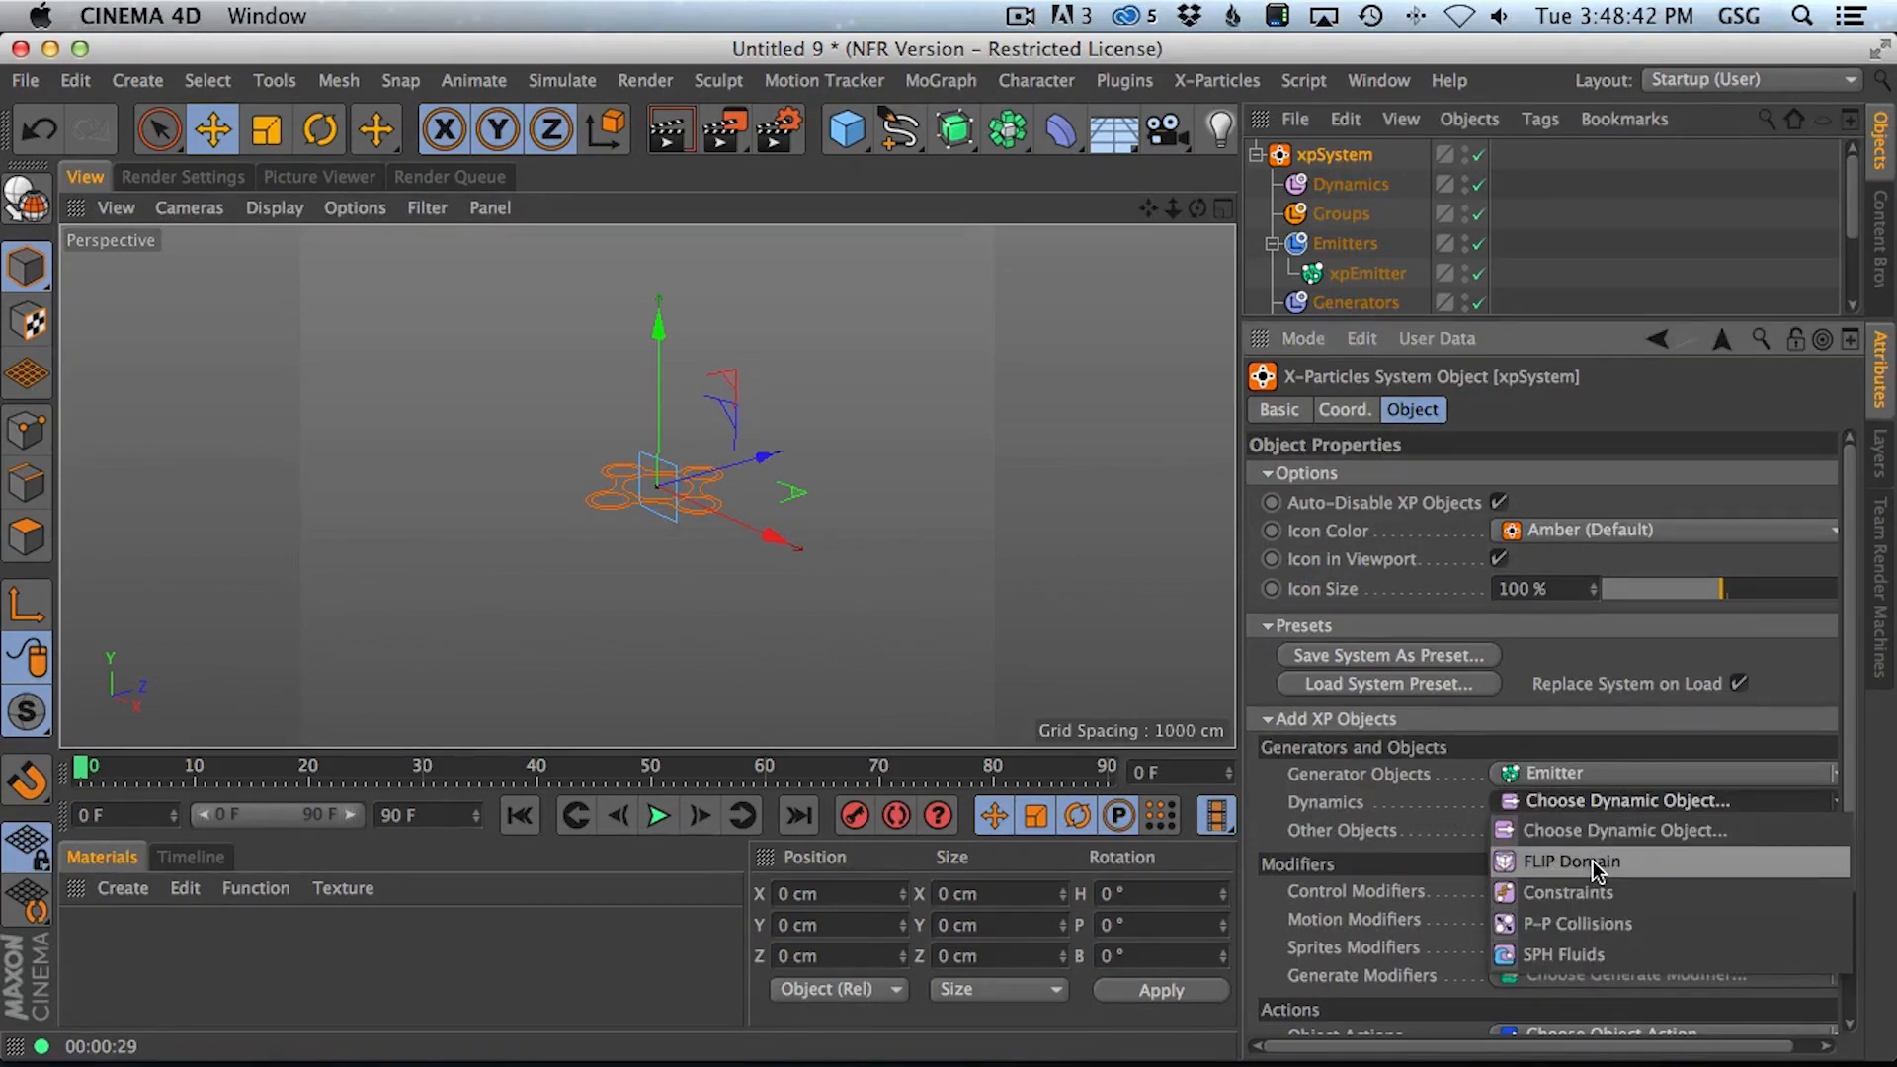
{"action": "left_click", "coordinate": [1599, 868]}
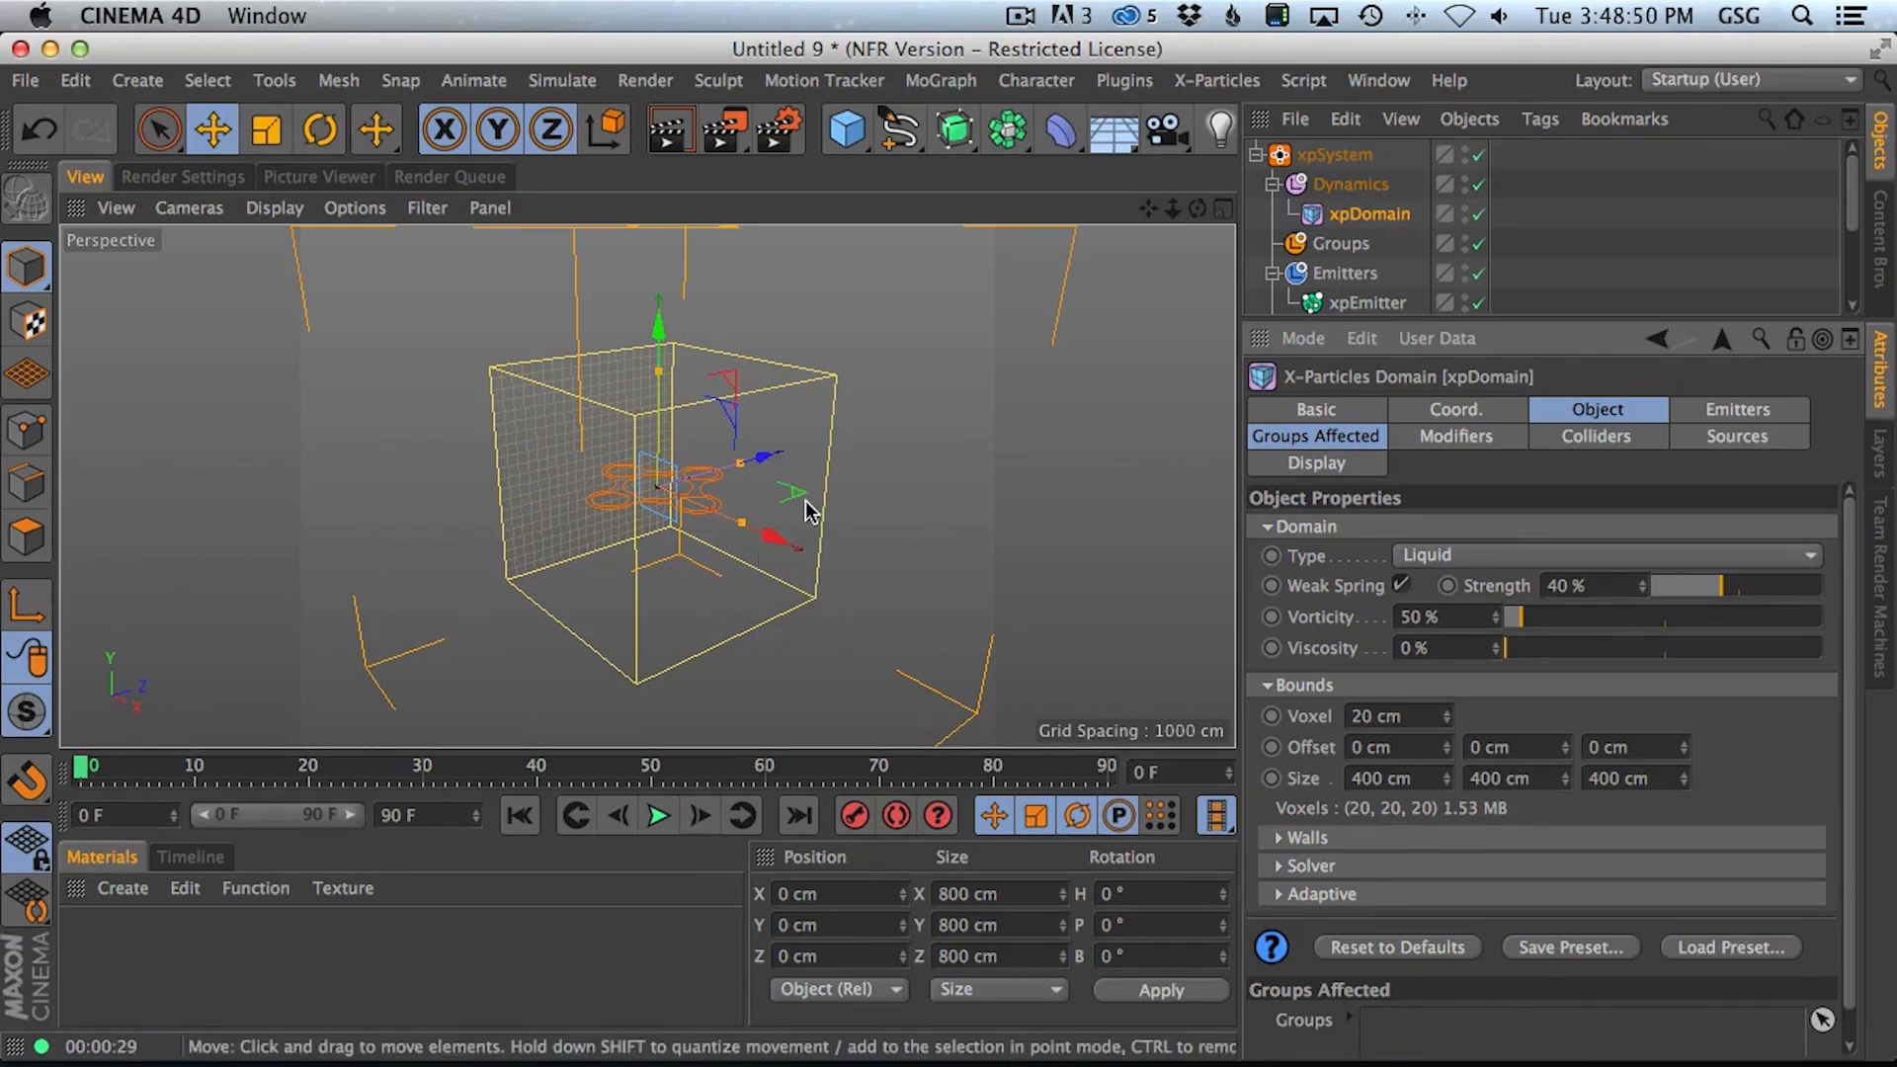
Play the simulation and examine from the side how the particles behave inside the FLIP domain
{"action": "left_click_drag", "start_coordinate": [775, 527], "coordinate": [846, 508], "text": "alt"}
{"action": "left_click", "coordinate": [675, 812]}
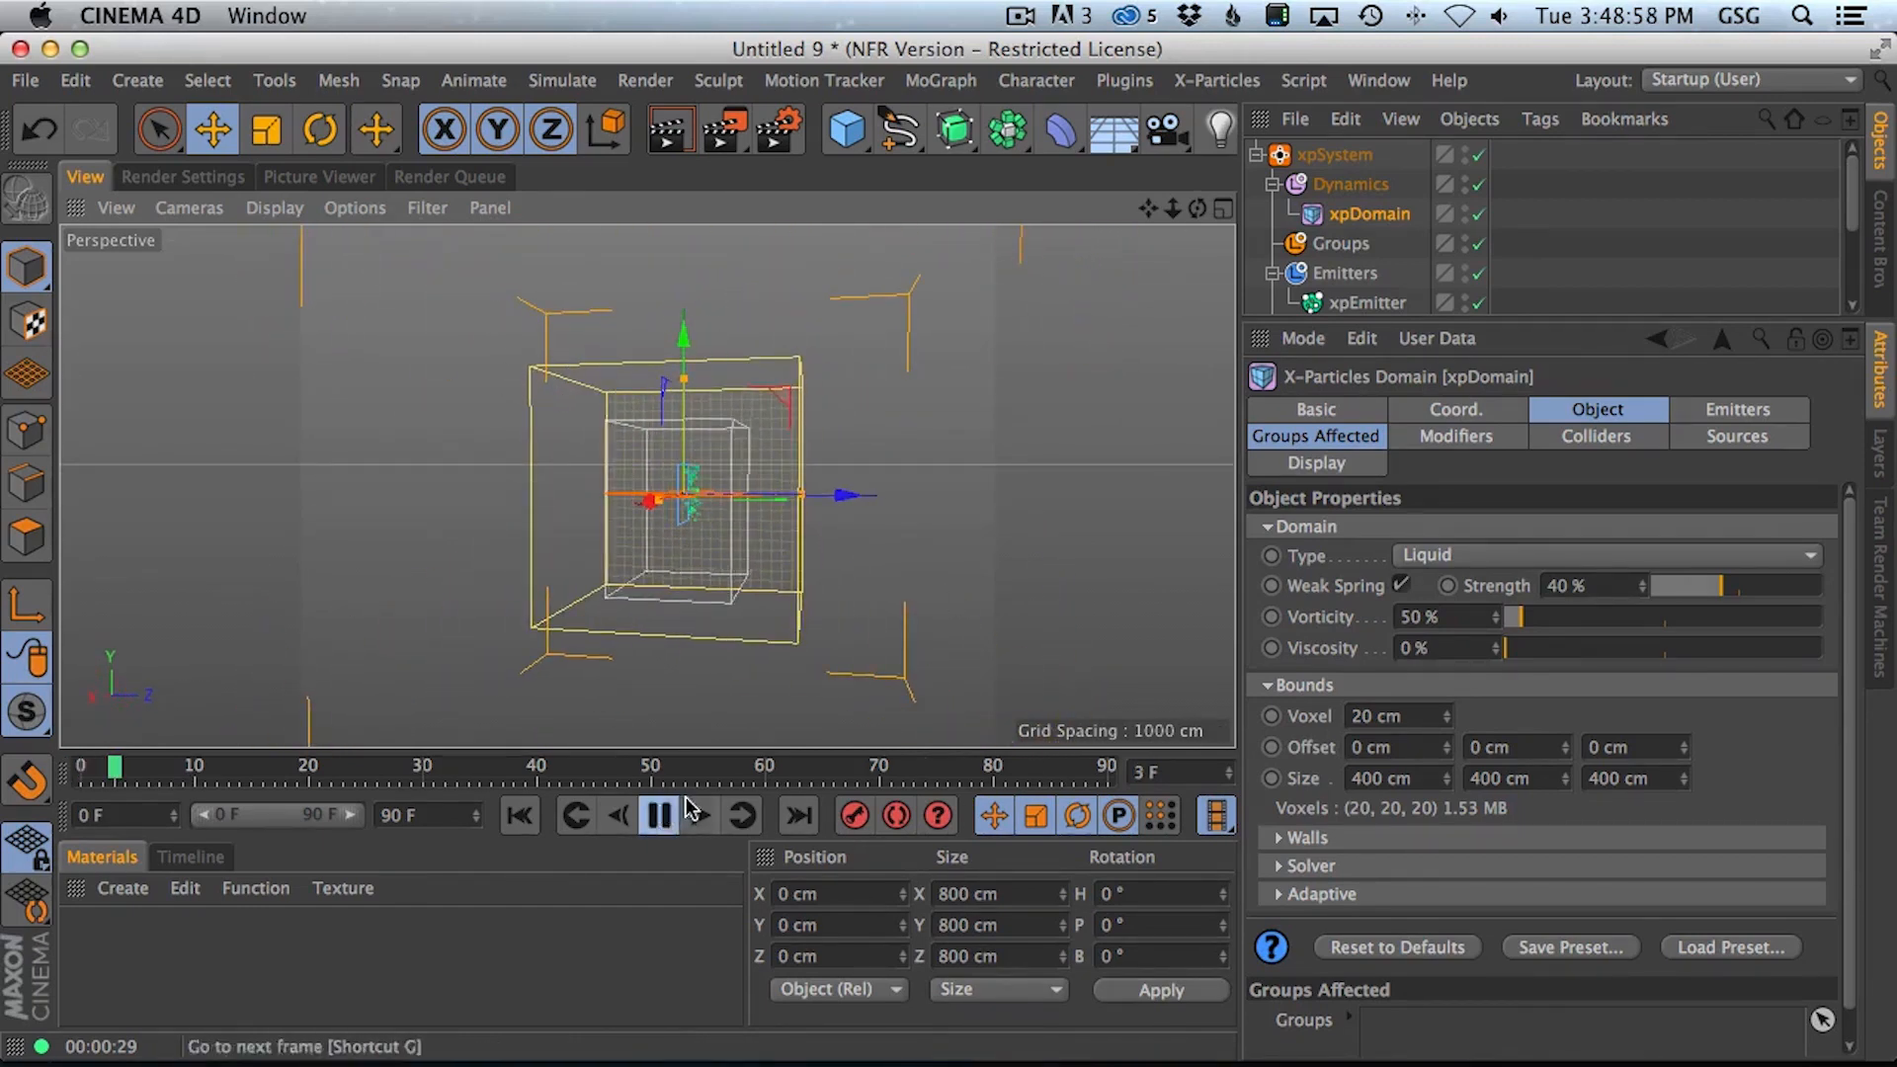
{"action": "left_click_drag", "start_coordinate": [698, 678], "coordinate": [902, 495], "text": "alt"}
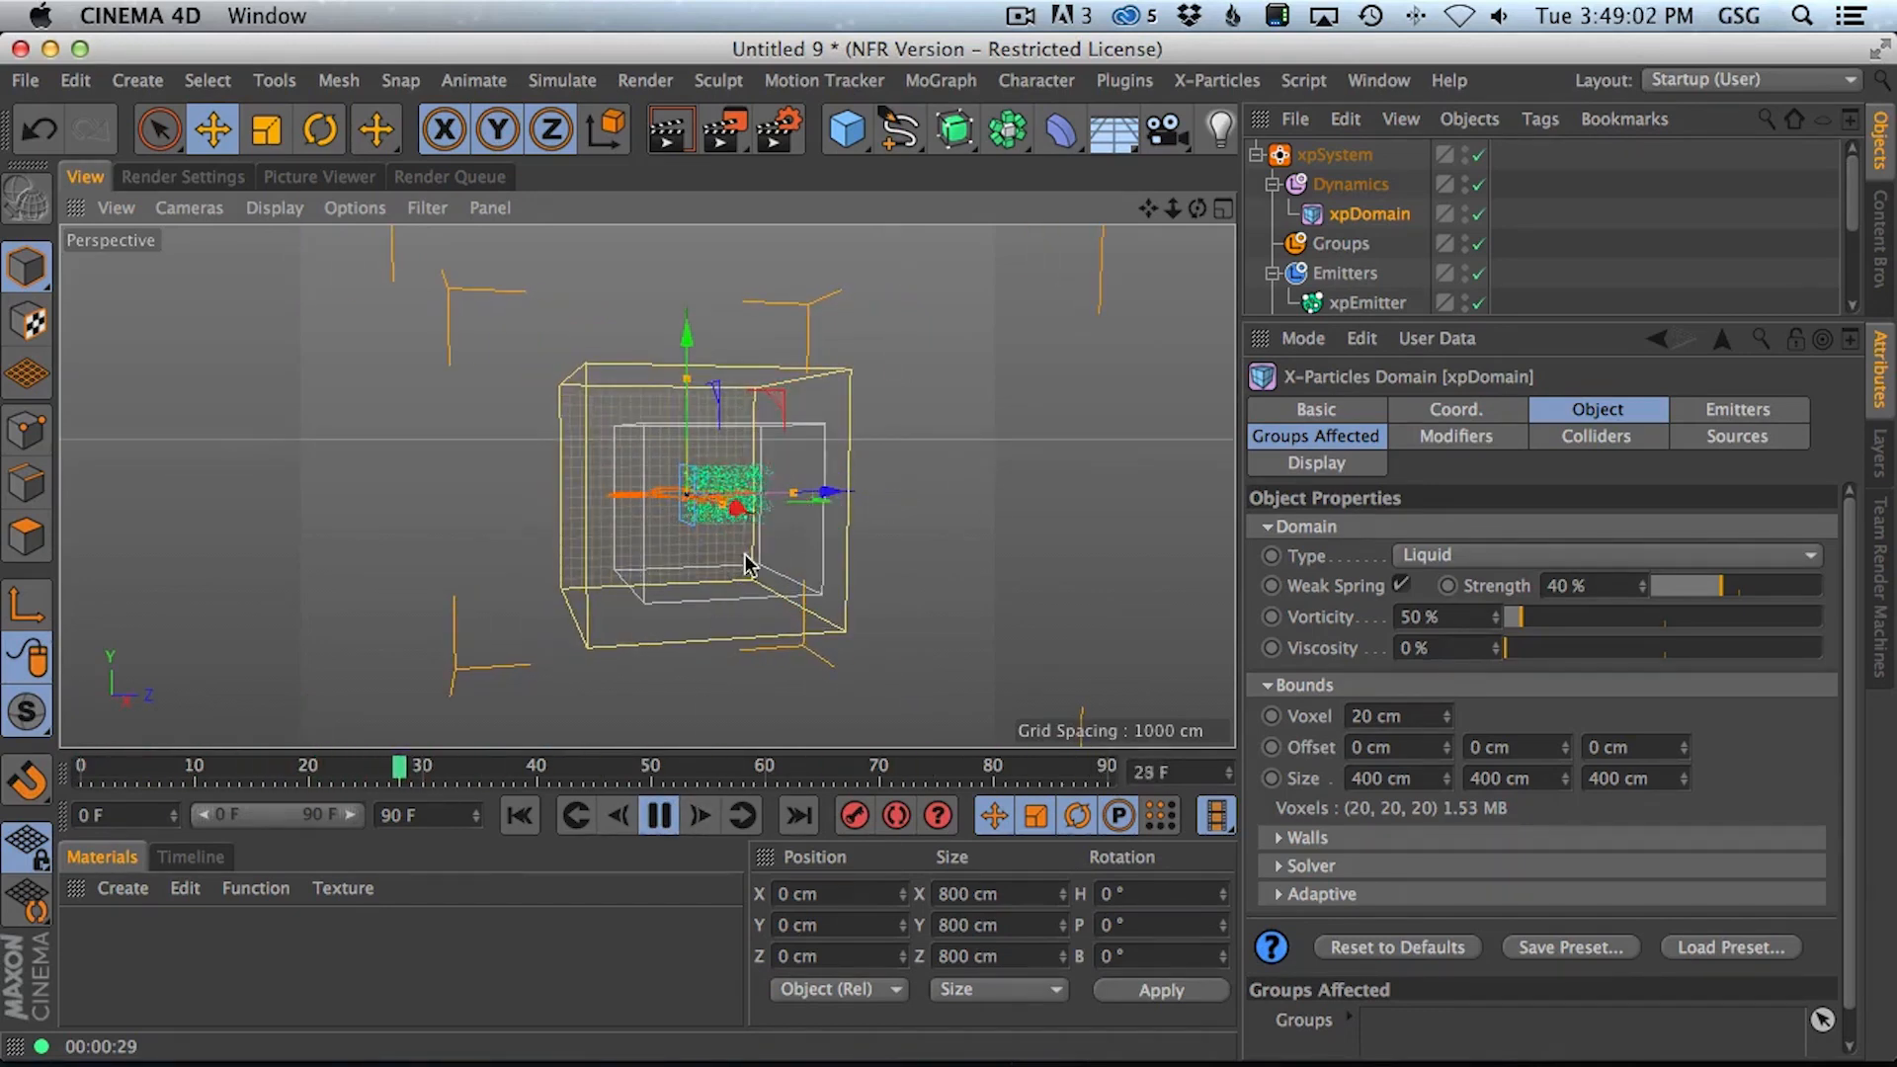
{"action": "right_click_drag", "start_coordinate": [726, 509], "coordinate": [787, 488], "text": "alt"}
{"action": "mouse_move", "coordinate": [745, 499]}
{"action": "left_mouse_down", "text": "alt"}
{"action": "mouse_move", "coordinate": [723, 496]}
{"action": "mouse_move", "coordinate": [756, 493]}
{"action": "left_mouse_up", "text": "alt"}
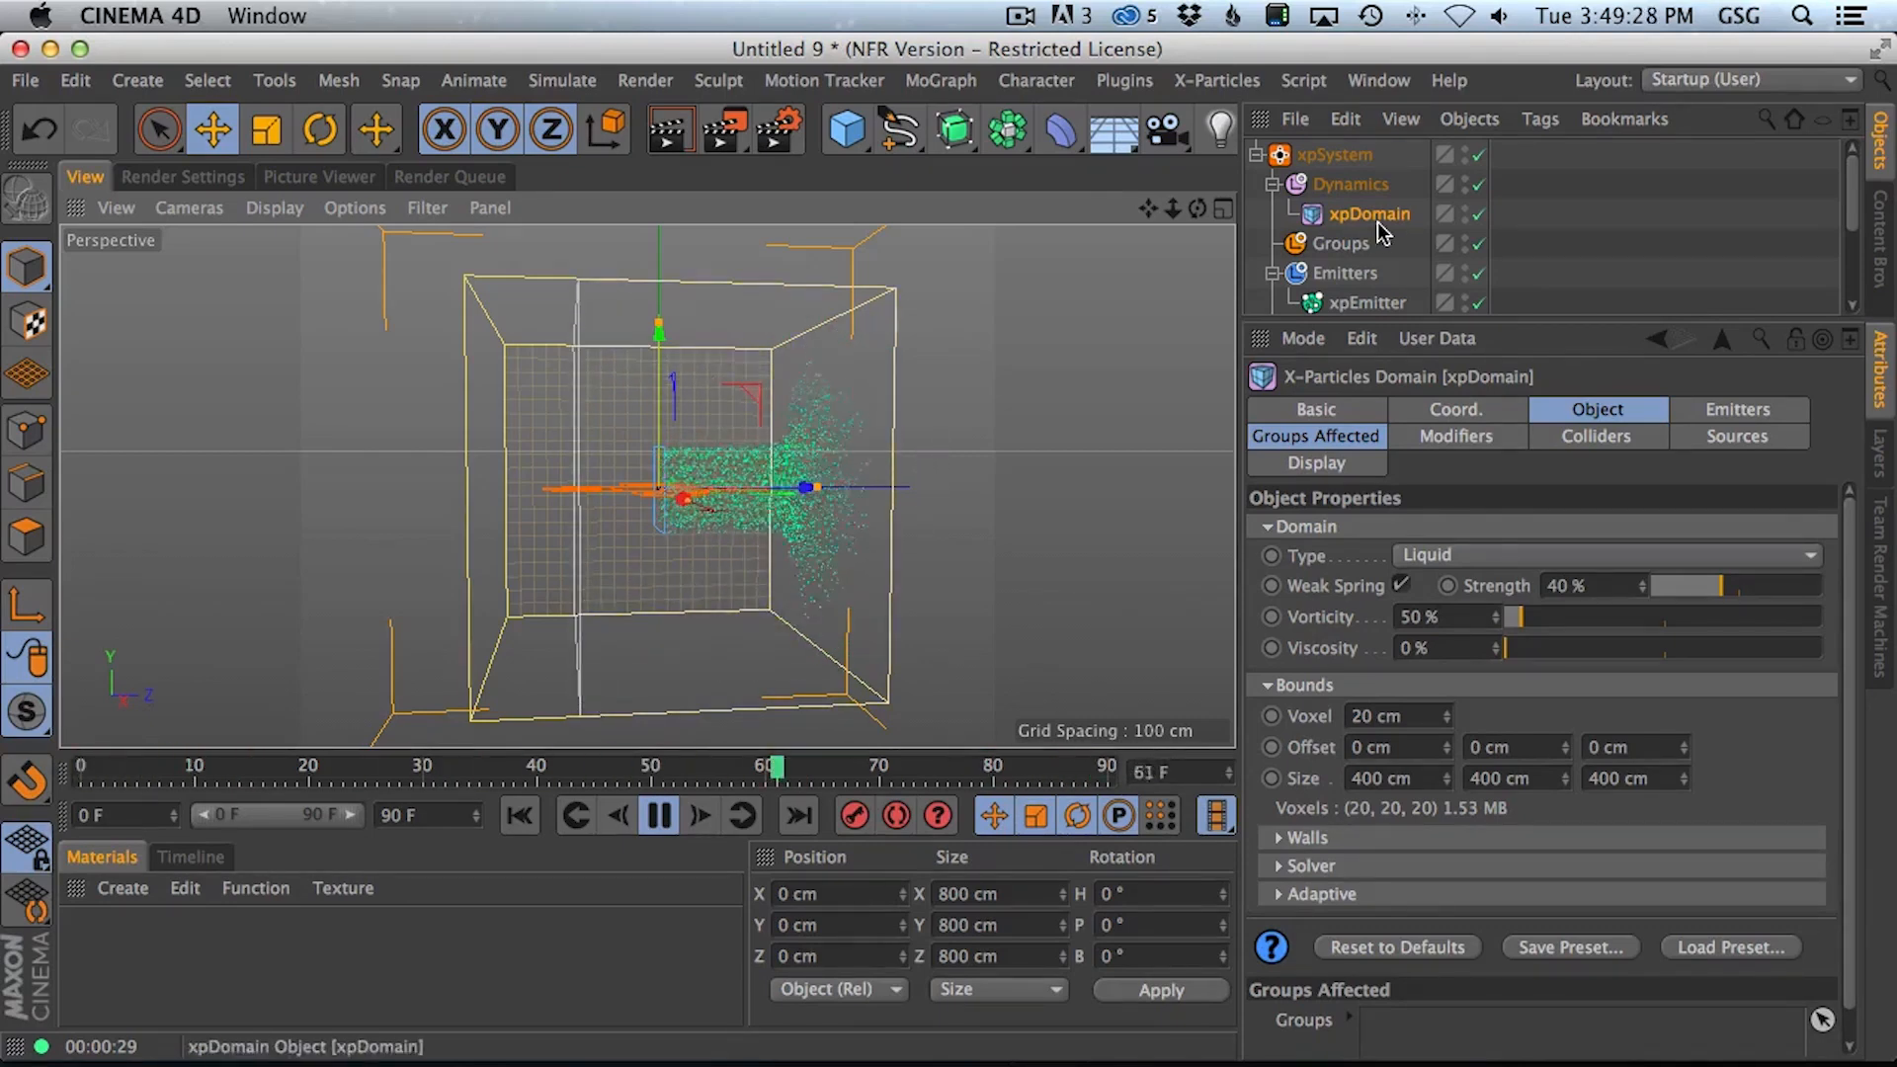
Add a Gravity motion modifier to the xpSystem
{"action": "mouse_move", "coordinate": [1852, 193]}
{"action": "left_mouse_down"}
{"action": "mouse_move", "coordinate": [1851, 217]}
{"action": "mouse_move", "coordinate": [1857, 165]}
{"action": "left_mouse_up"}
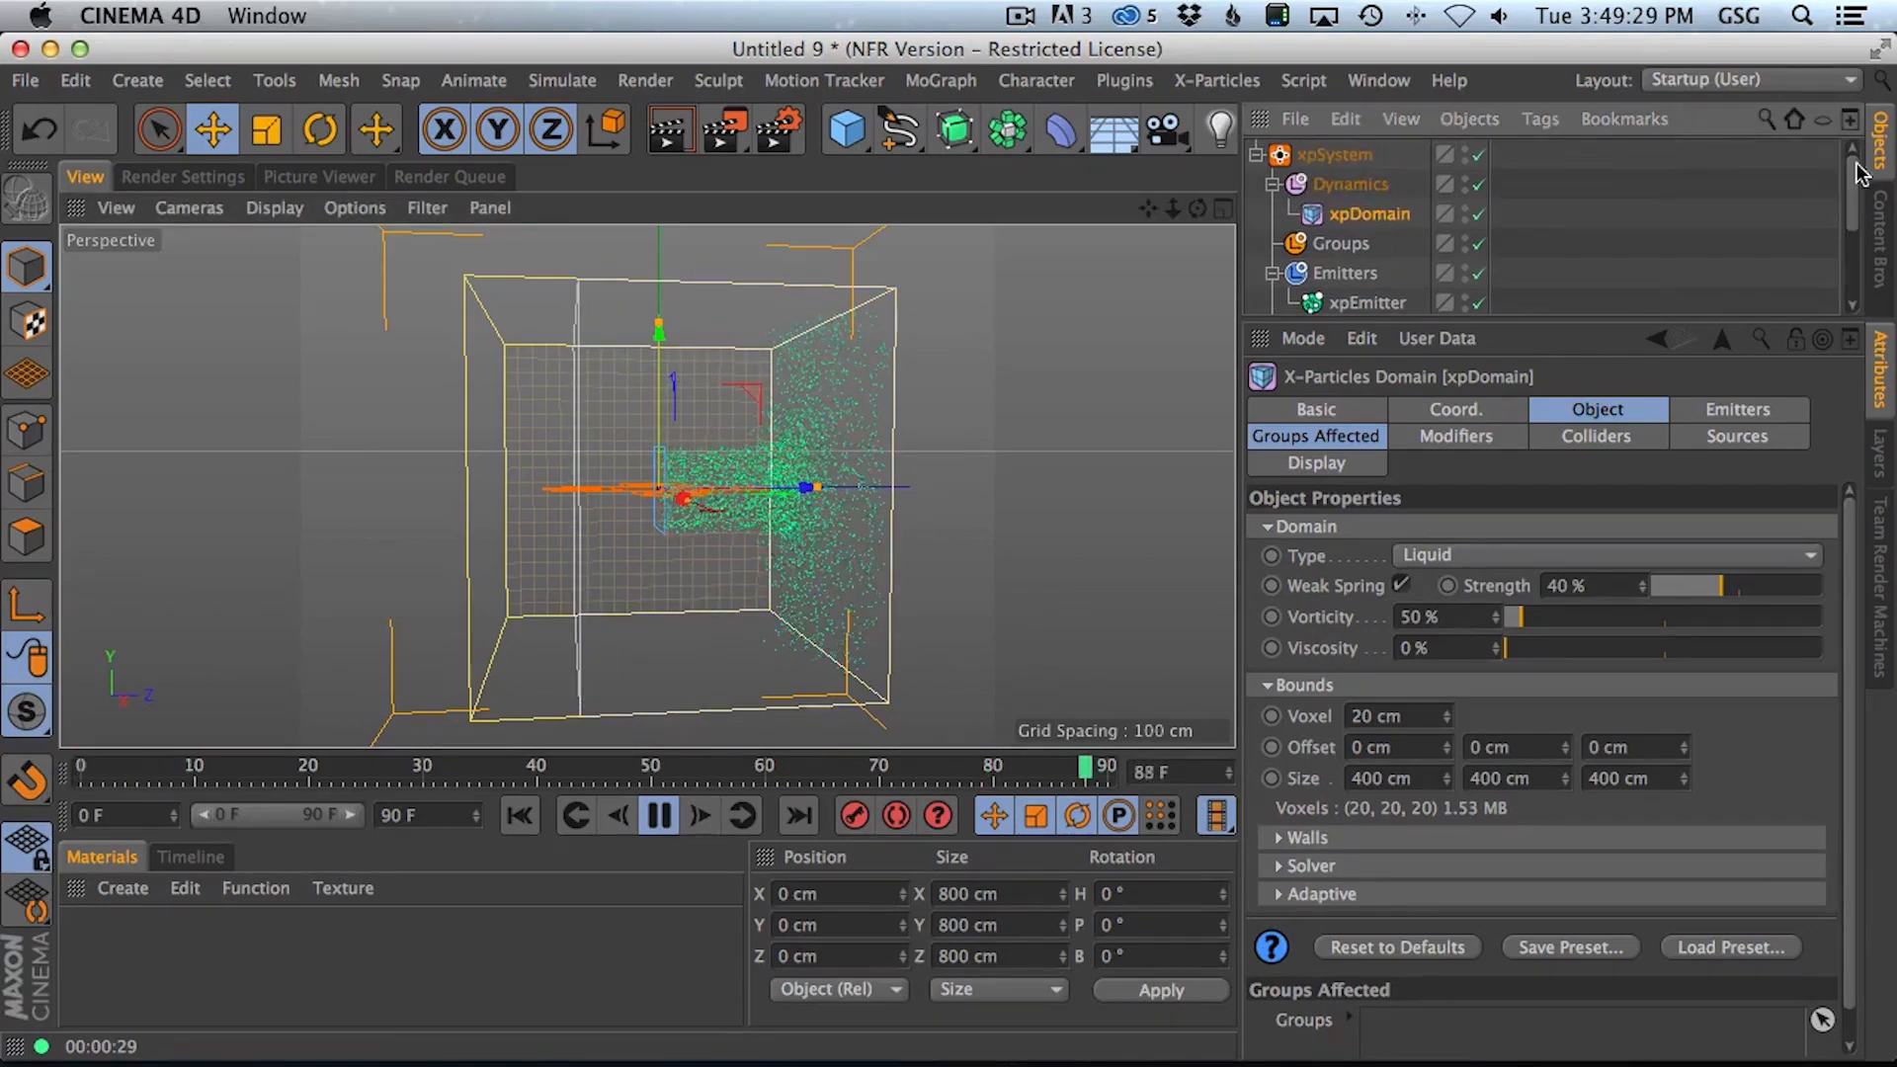
{"action": "left_click", "coordinate": [1333, 155]}
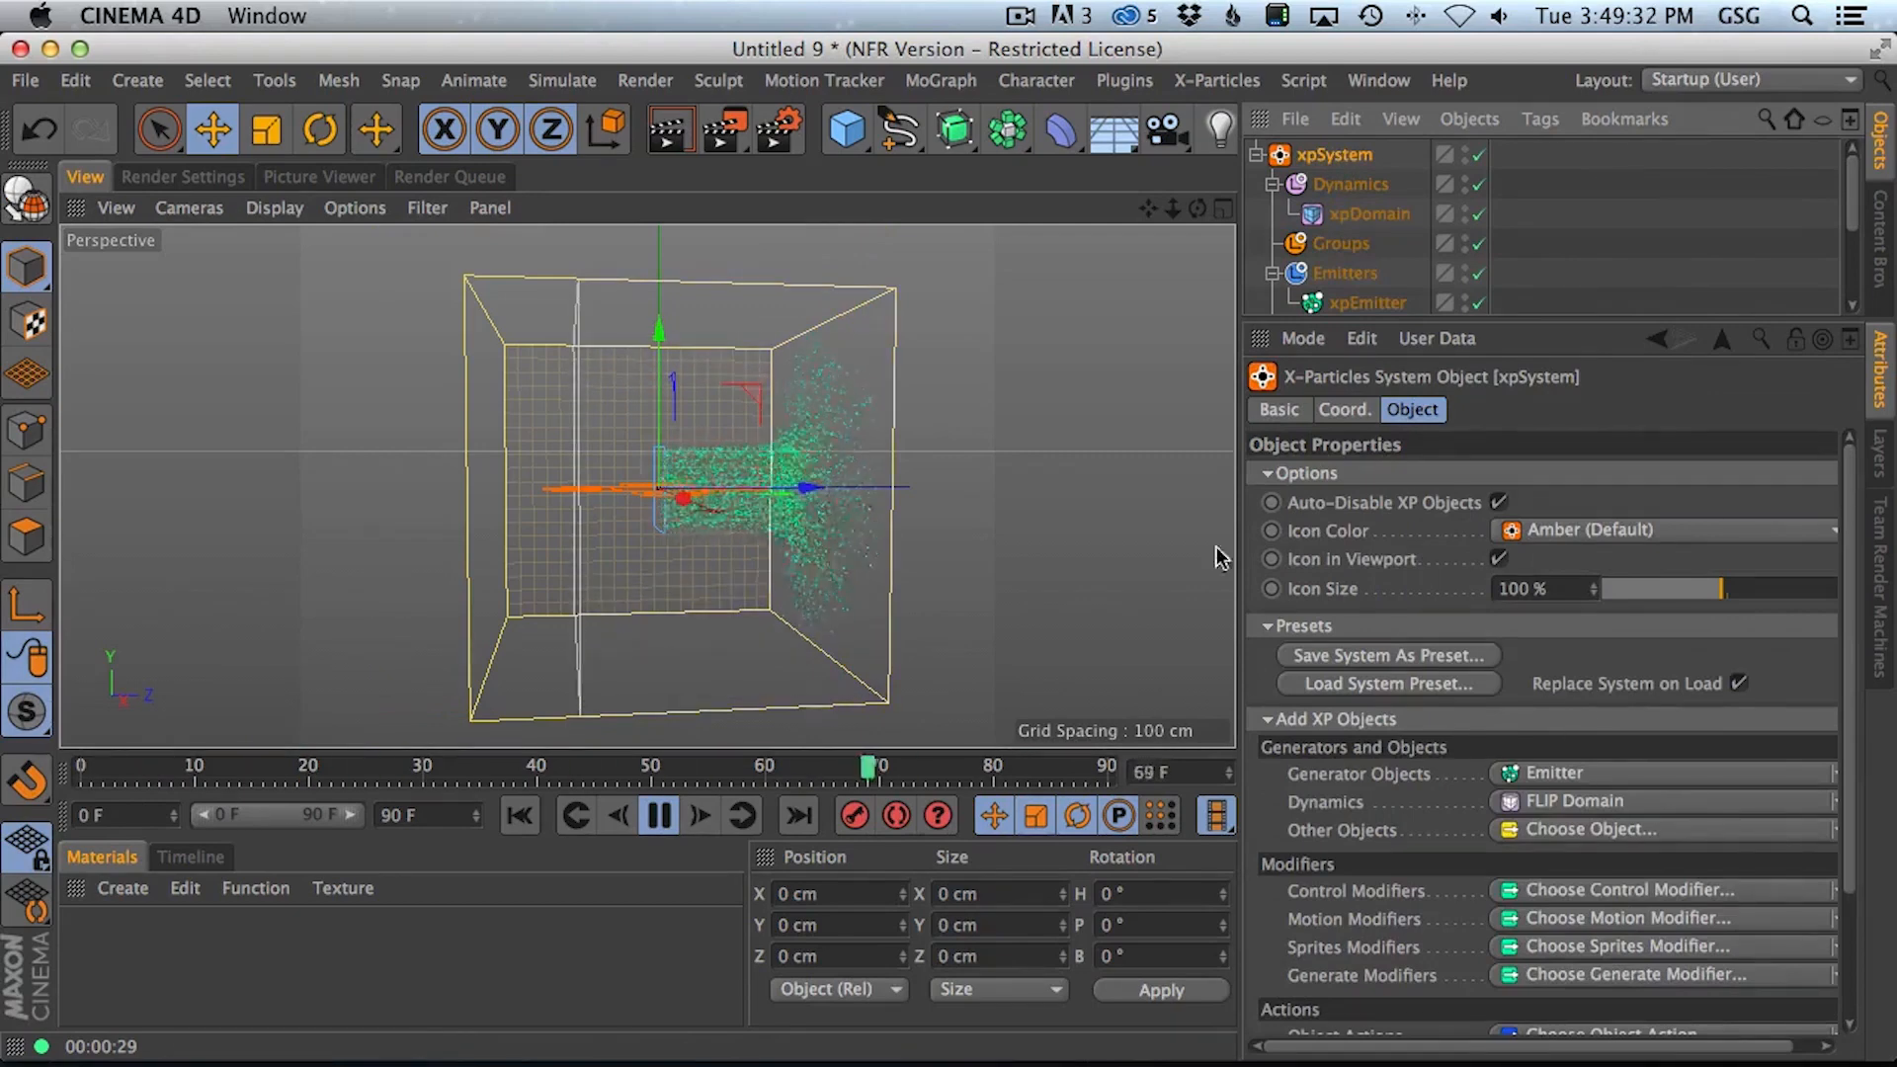
{"action": "left_click", "coordinate": [1549, 921]}
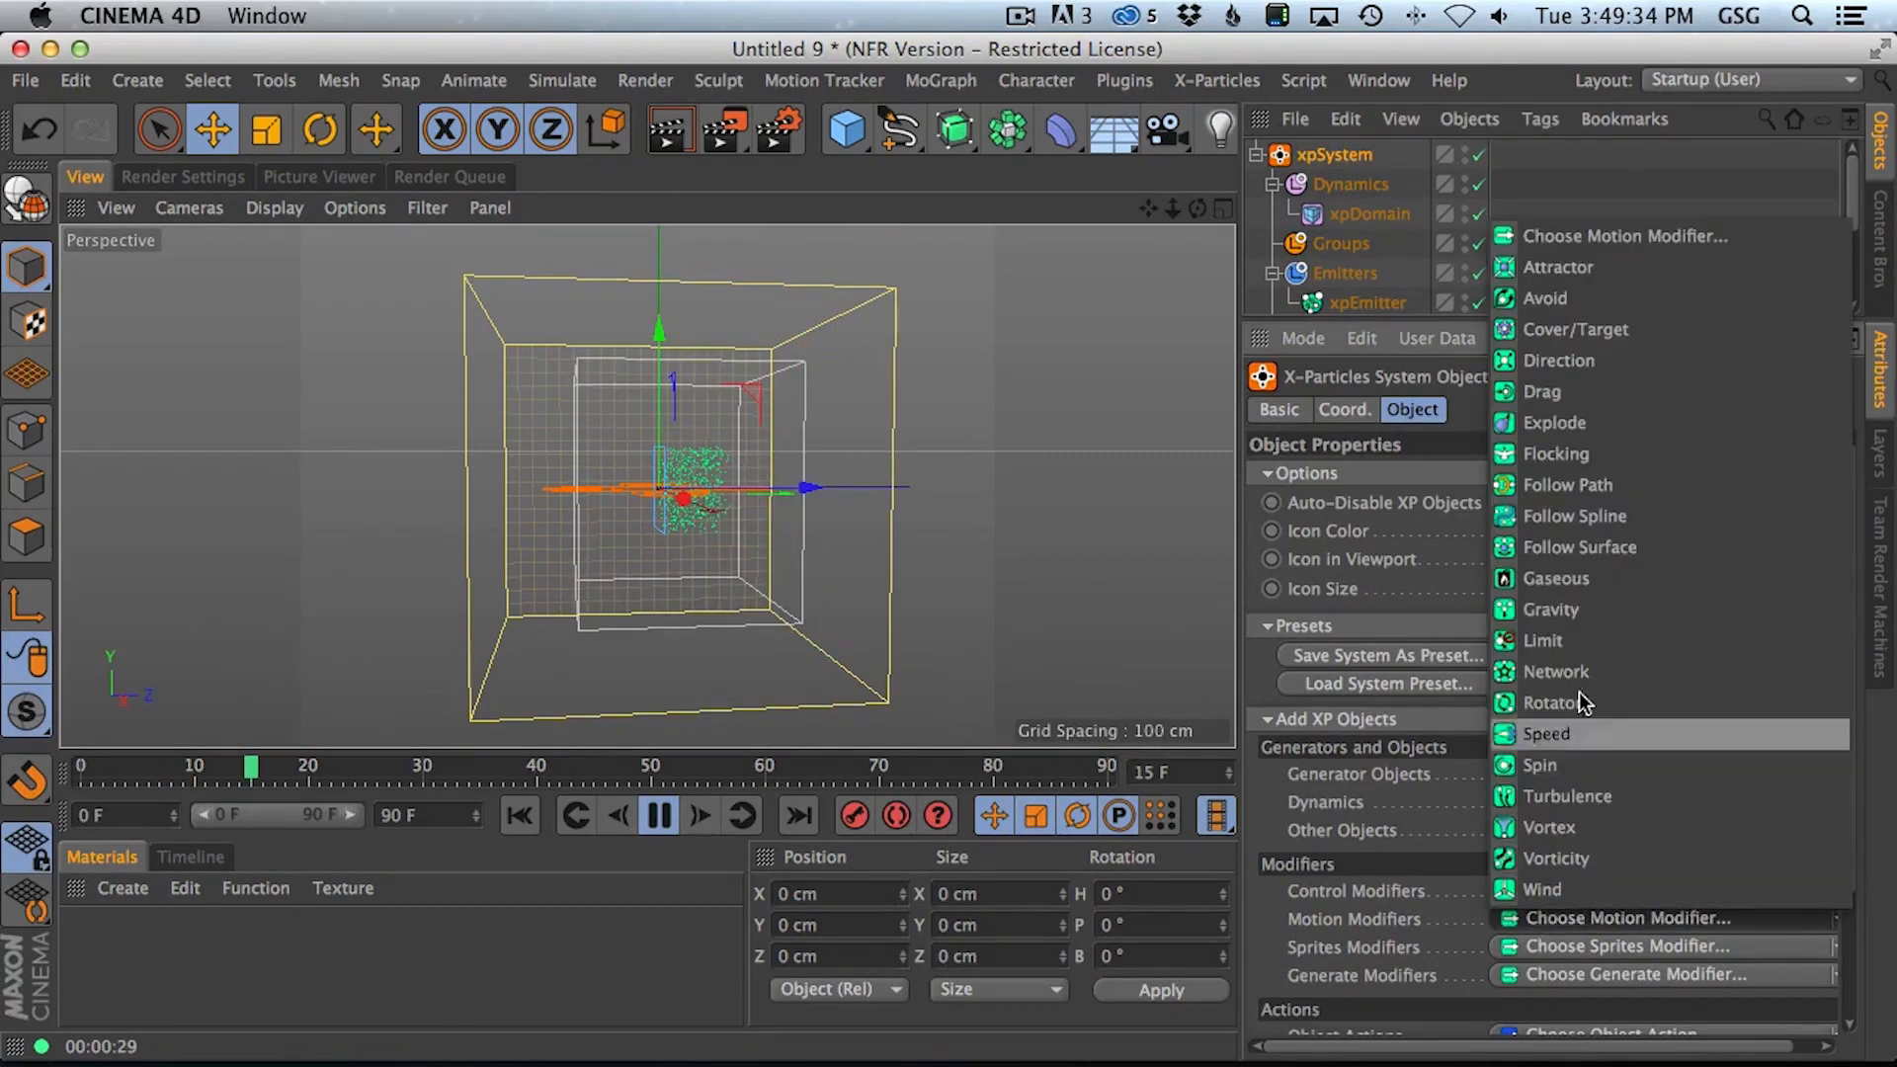
{"action": "left_click", "coordinate": [1574, 609]}
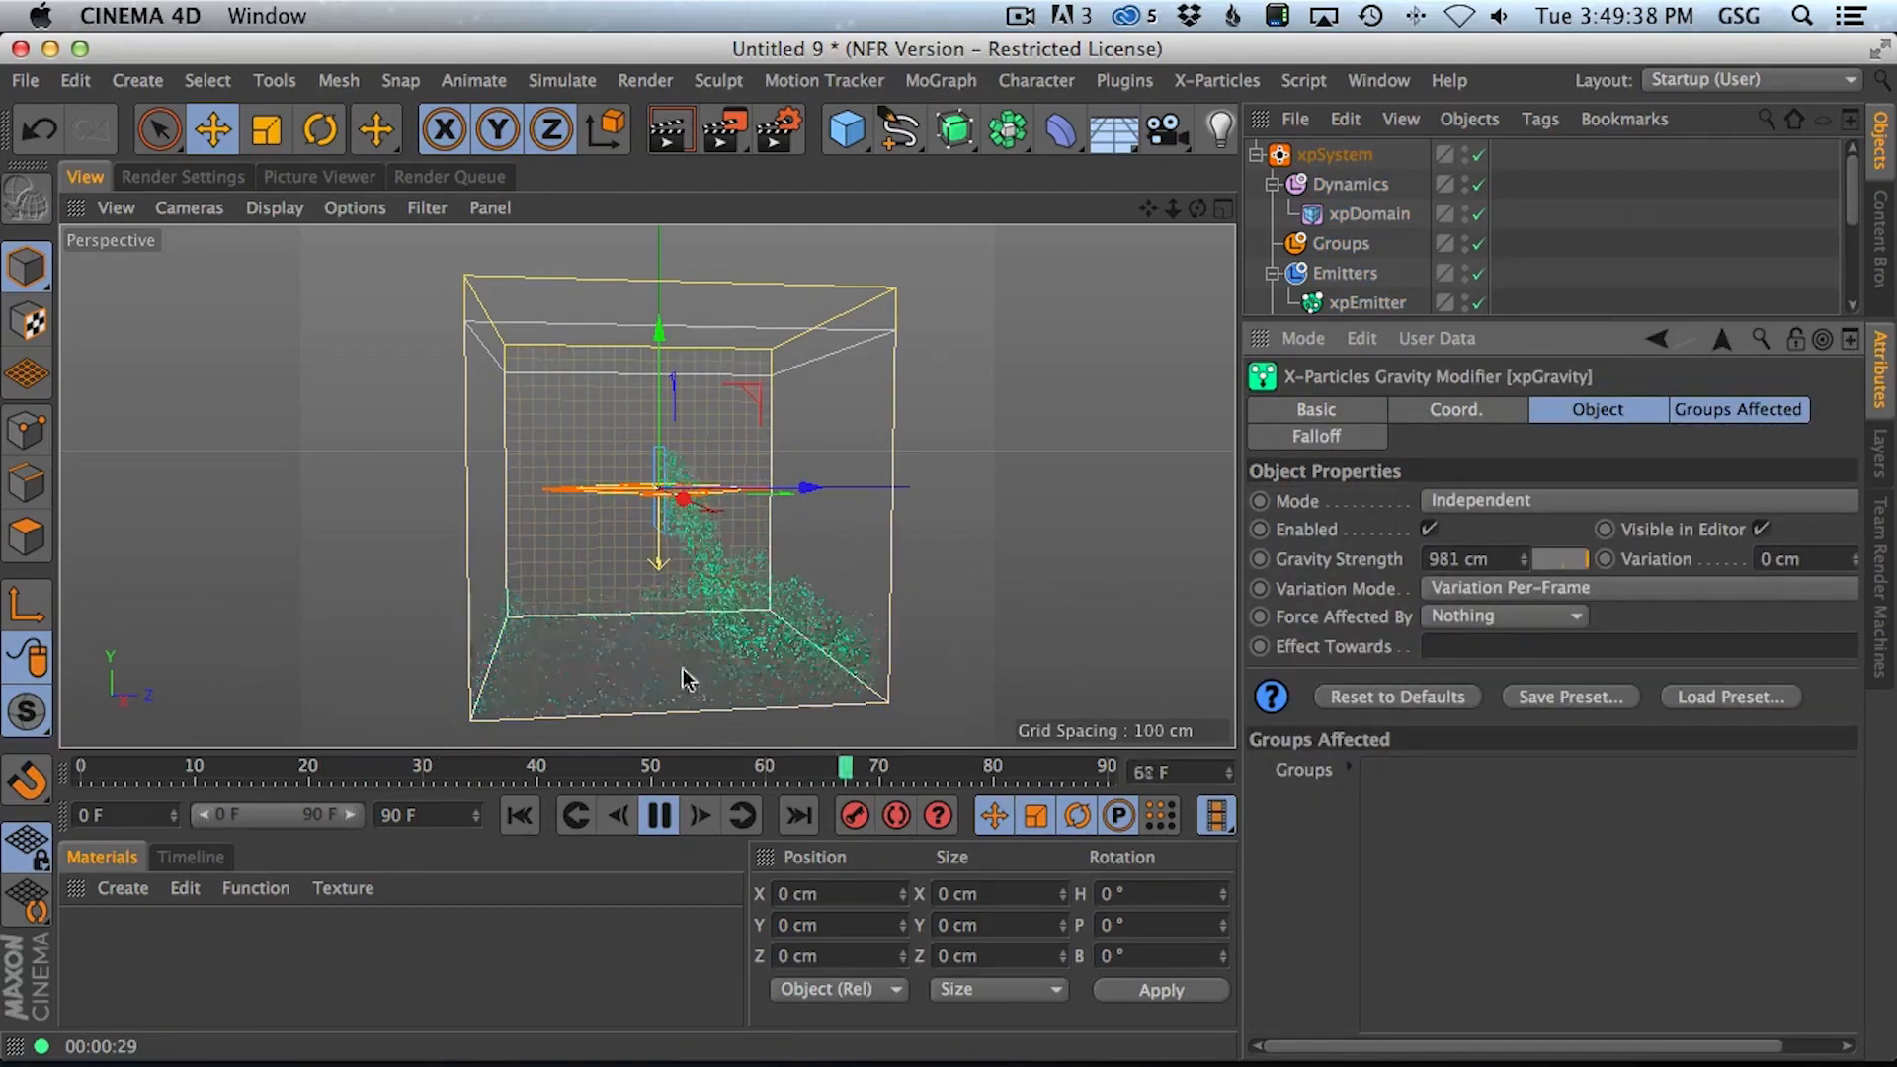
Set the project's end time to 300 frames and extend the preview range to cover frames 0 to 300
{"action": "right_click_drag", "start_coordinate": [748, 611], "coordinate": [758, 595], "text": "alt"}
{"action": "left_click_drag", "start_coordinate": [758, 595], "coordinate": [730, 564], "text": "alt"}
{"action": "middle_click_drag", "start_coordinate": [730, 564], "coordinate": [769, 574], "text": "alt"}
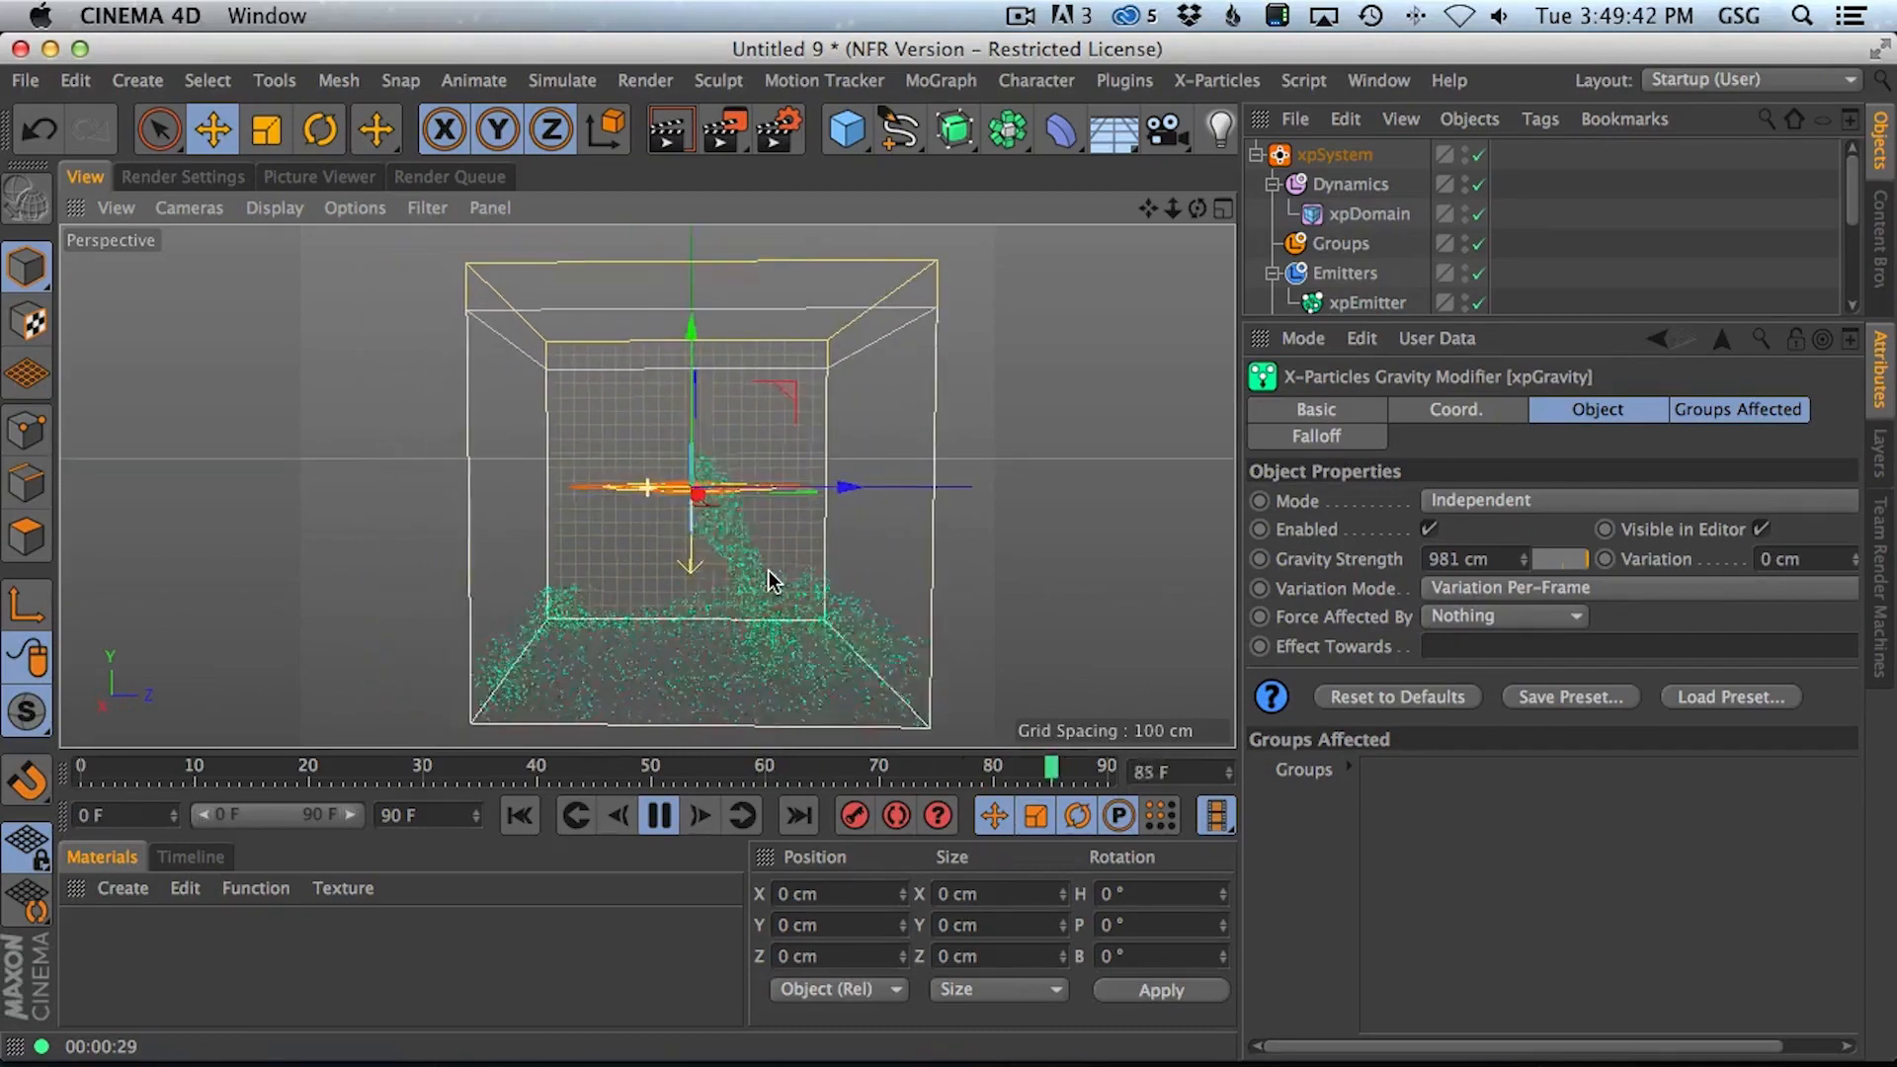
{"action": "left_click_drag", "start_coordinate": [427, 817], "coordinate": [358, 783]}
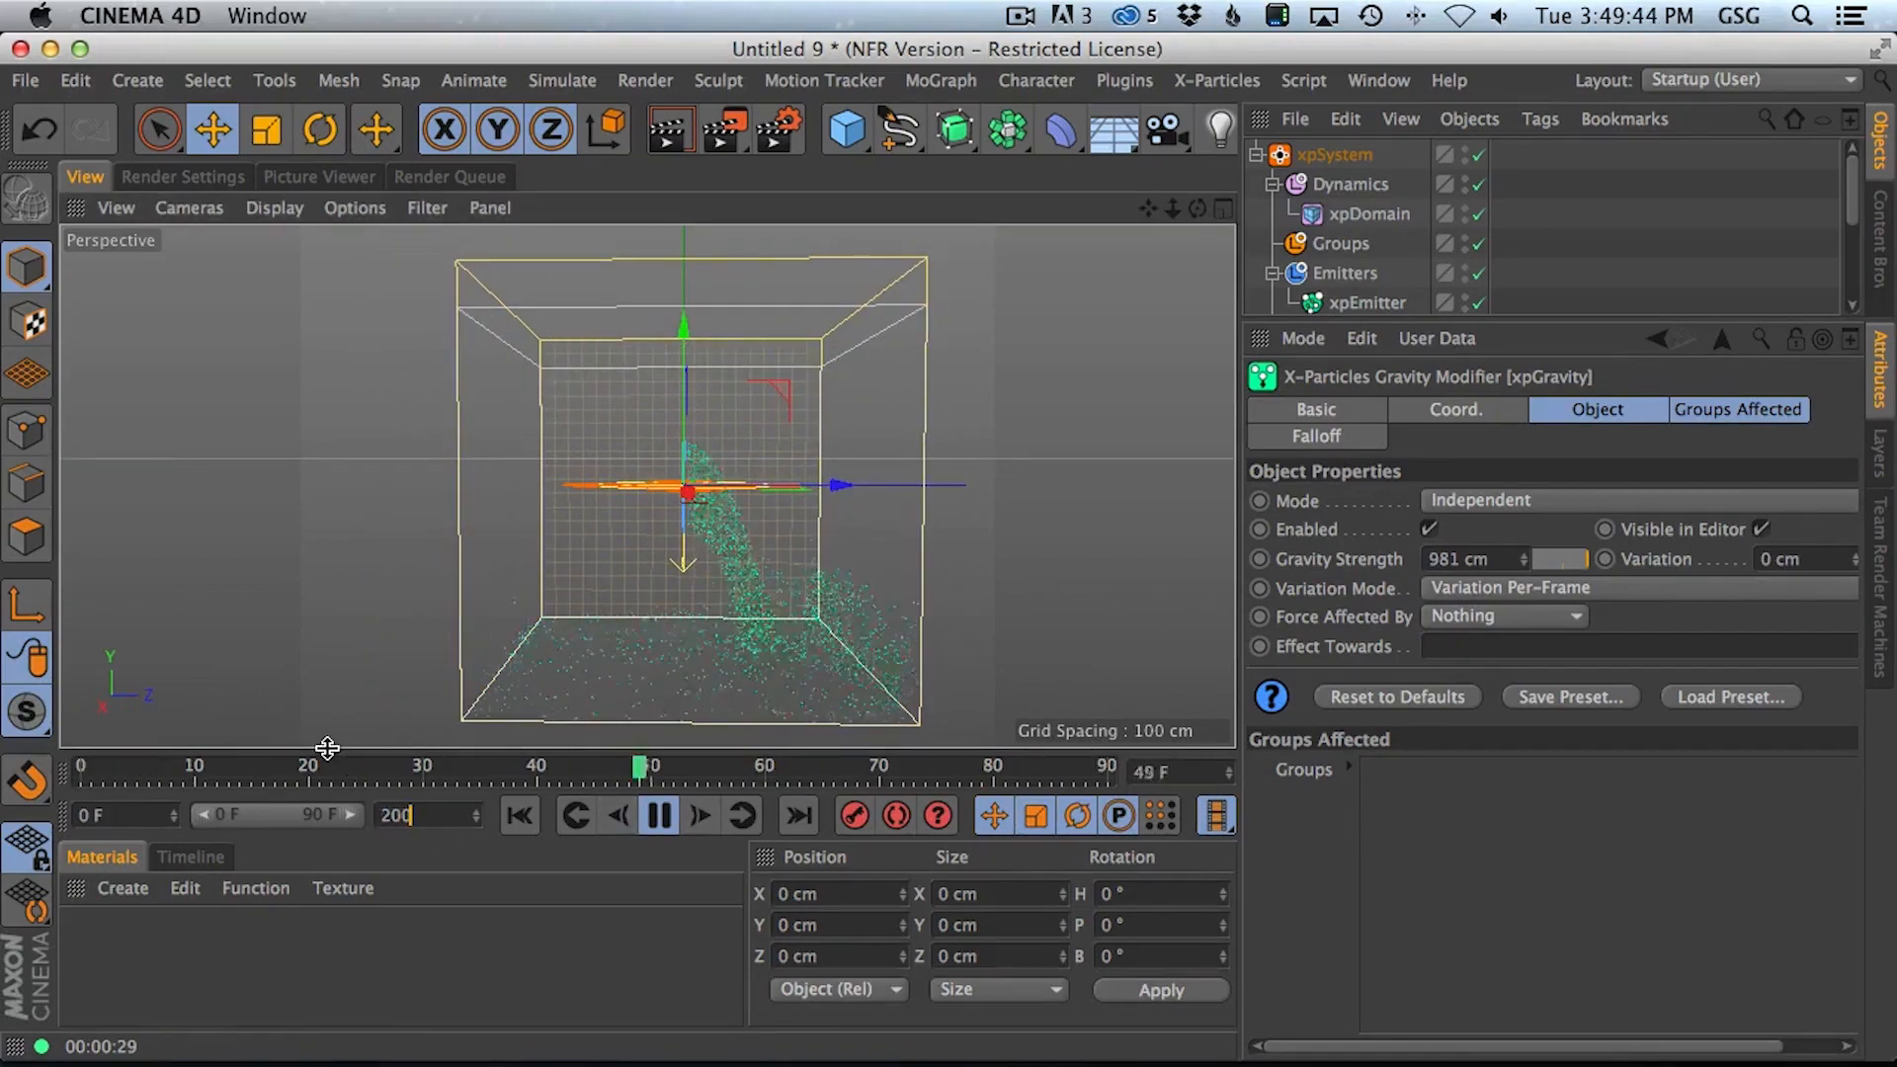
{"action": "left_click_drag", "start_coordinate": [280, 816], "coordinate": [502, 816]}
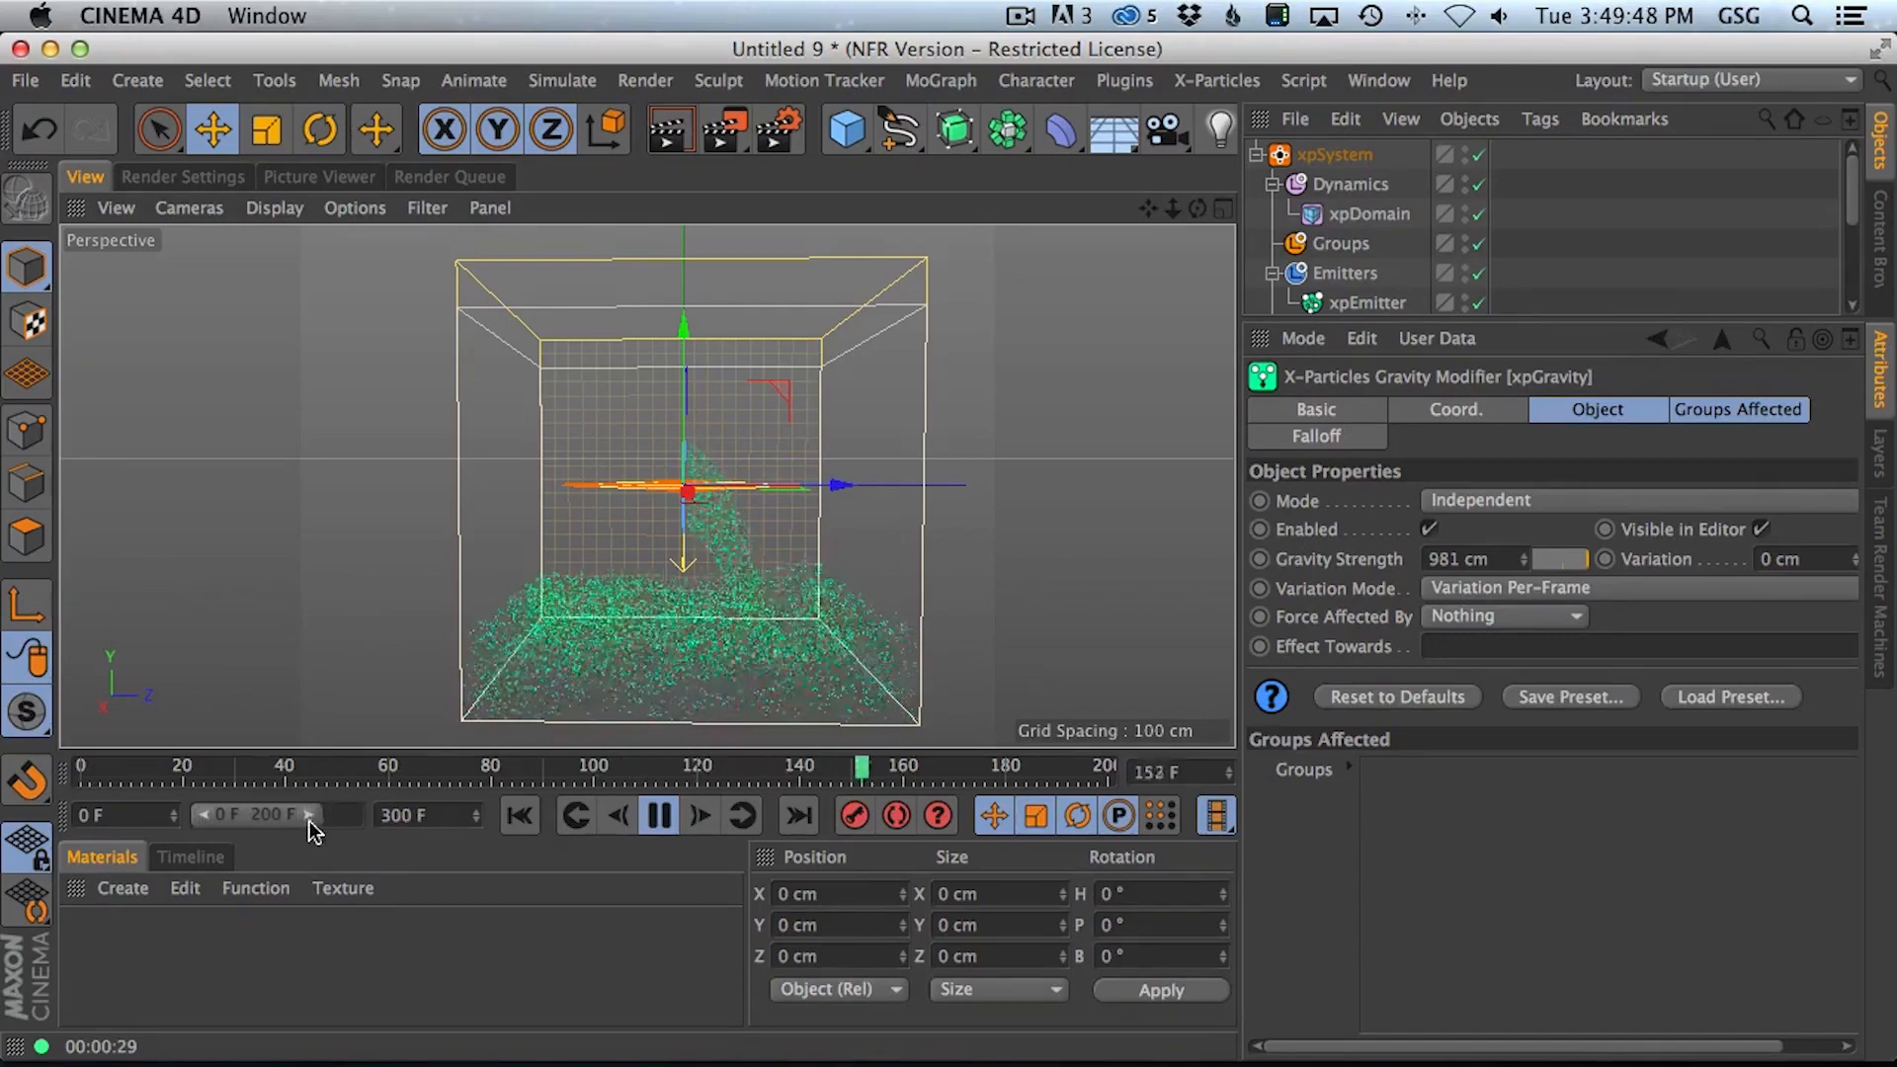
{"action": "left_click_drag", "start_coordinate": [308, 818], "coordinate": [395, 818]}
{"action": "left_click_drag", "start_coordinate": [828, 637], "coordinate": [869, 623], "text": "alt"}
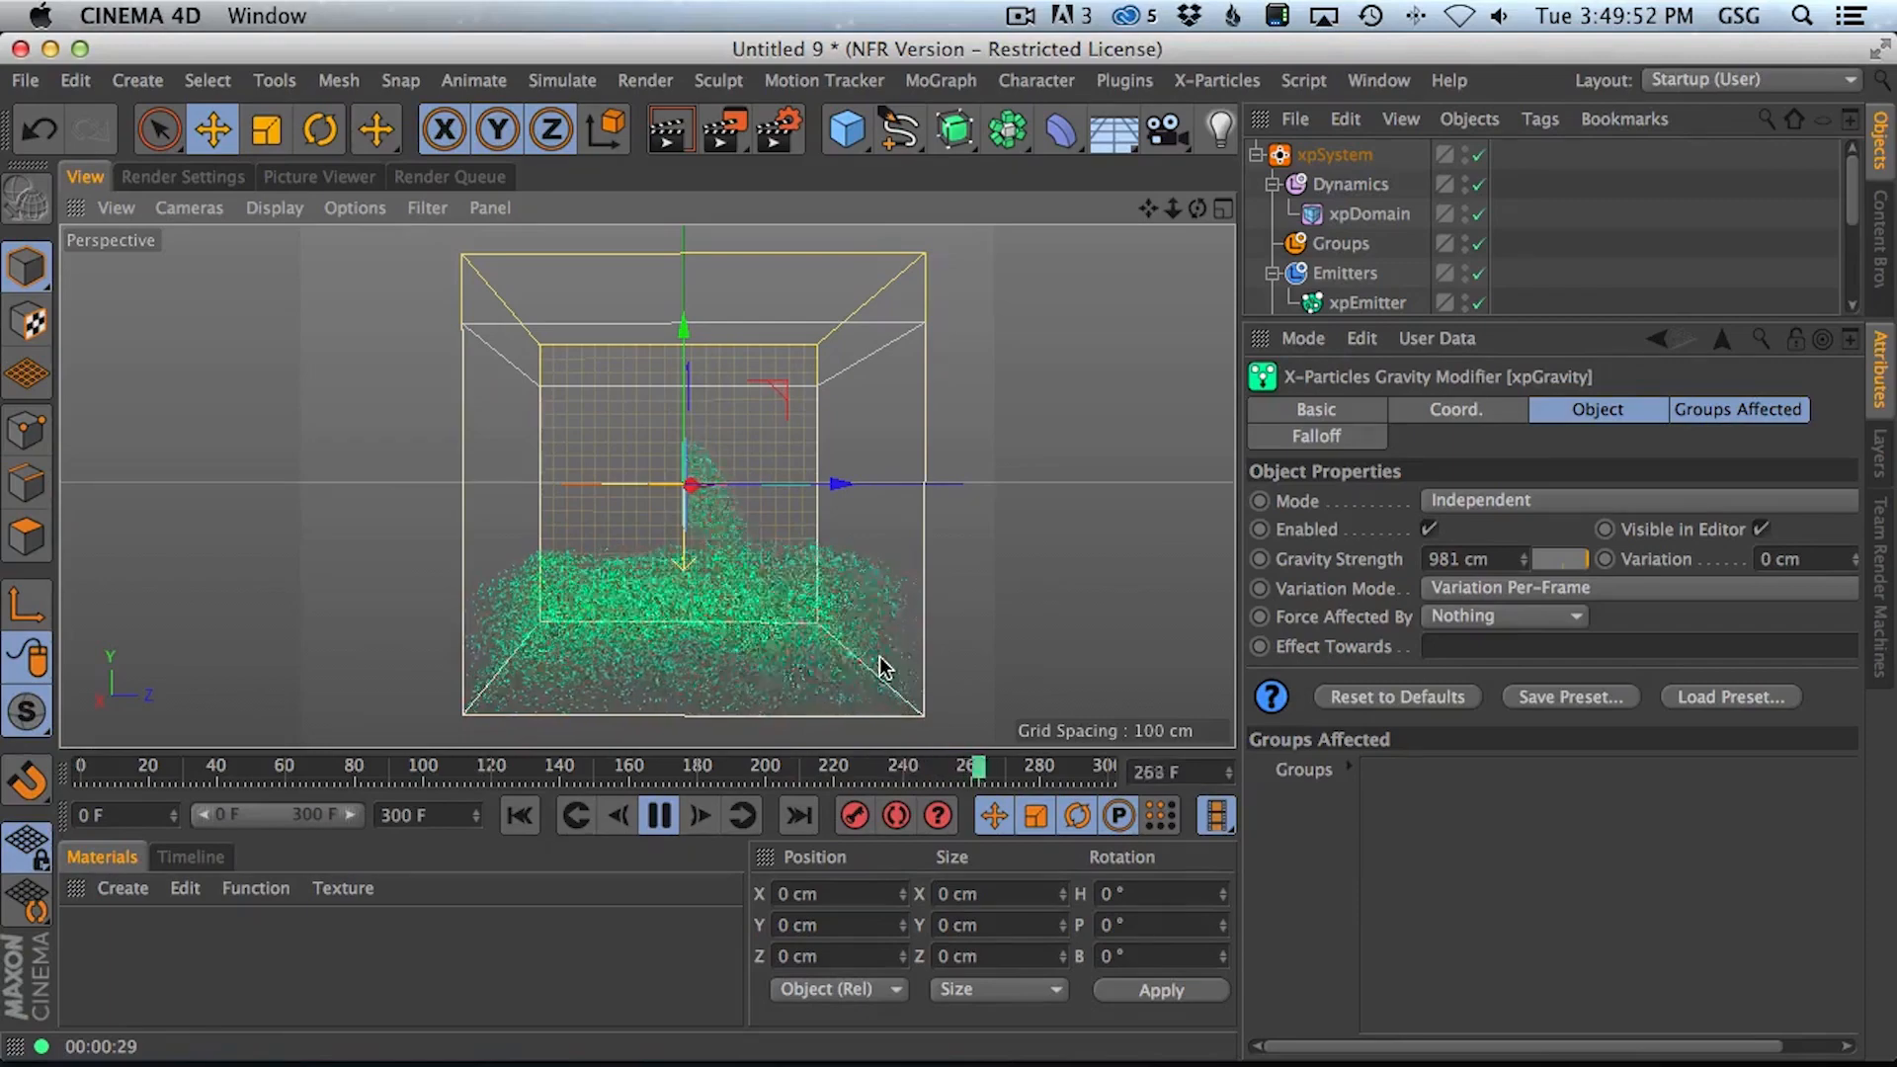
Set the xpEmitter's birthrate to 3000 particles per second
{"action": "left_click", "coordinate": [1367, 301]}
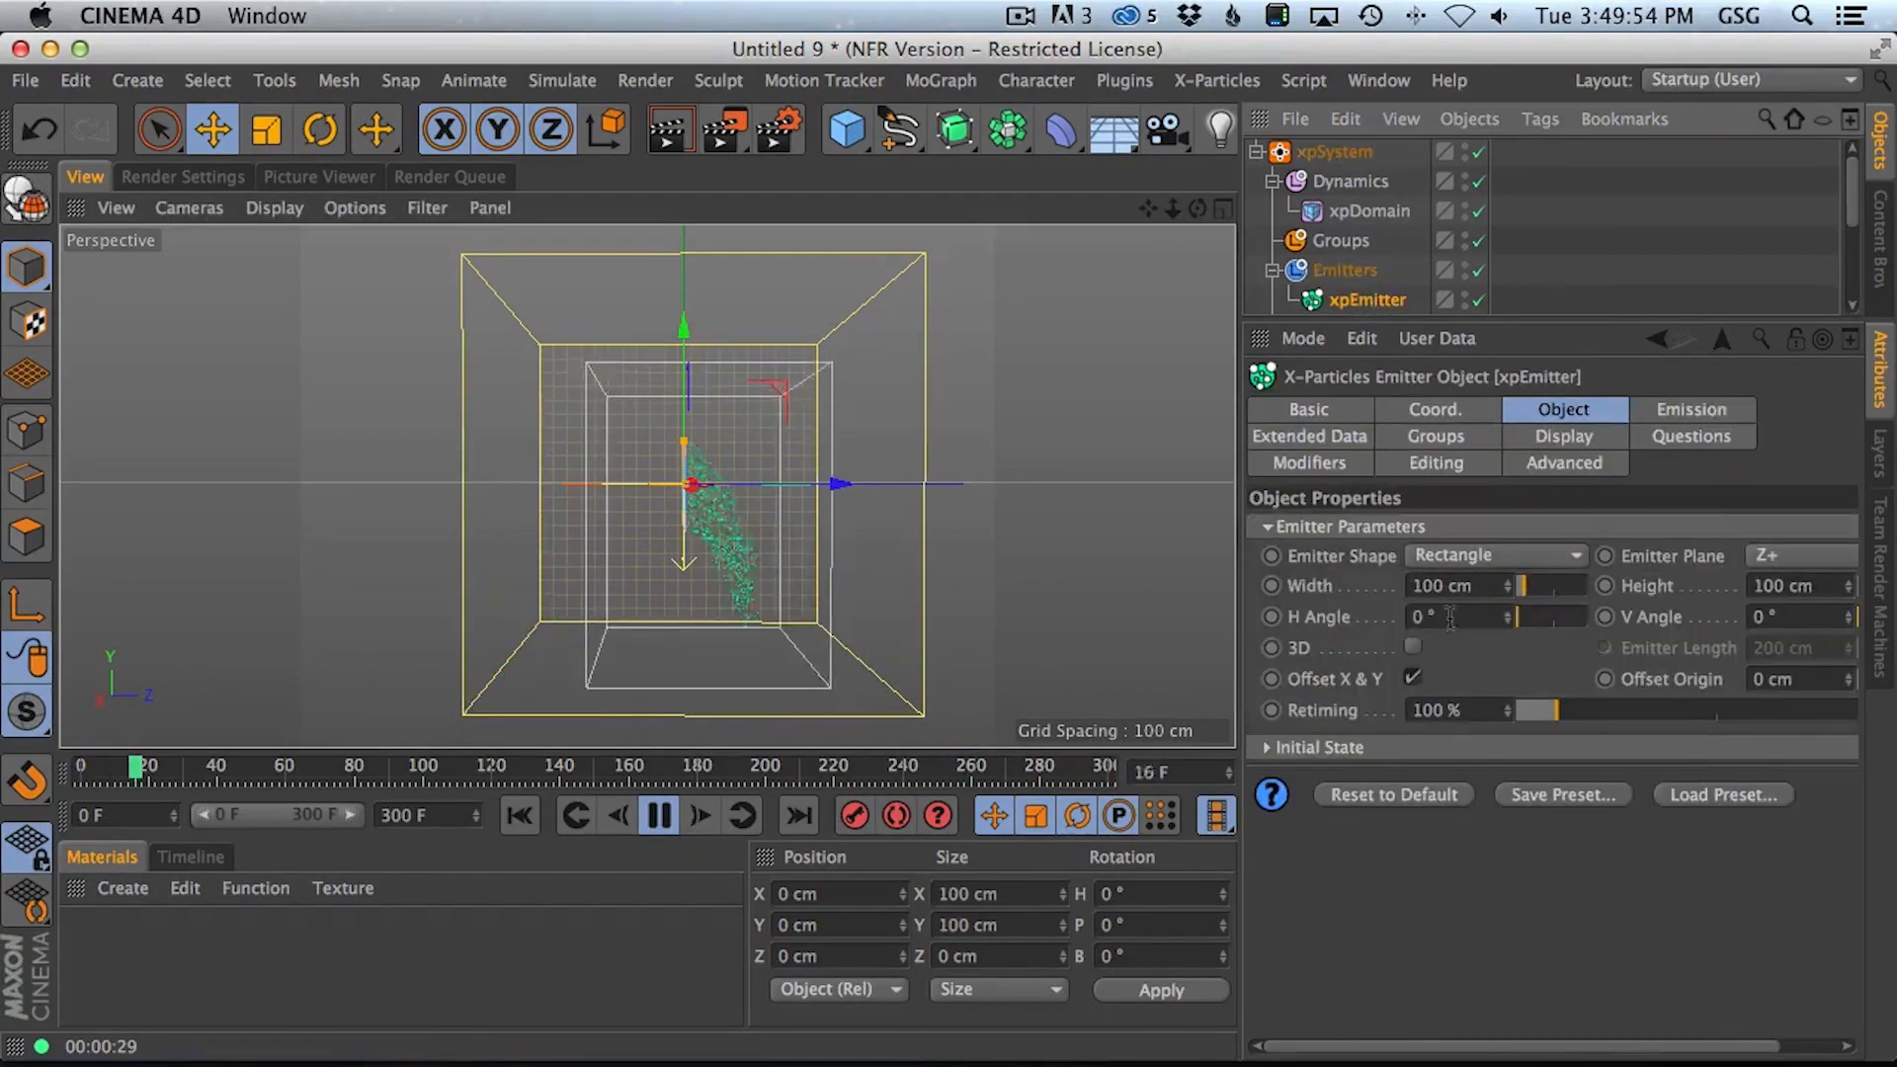
{"action": "left_click", "coordinate": [1668, 411]}
{"action": "left_click", "coordinate": [1325, 435]}
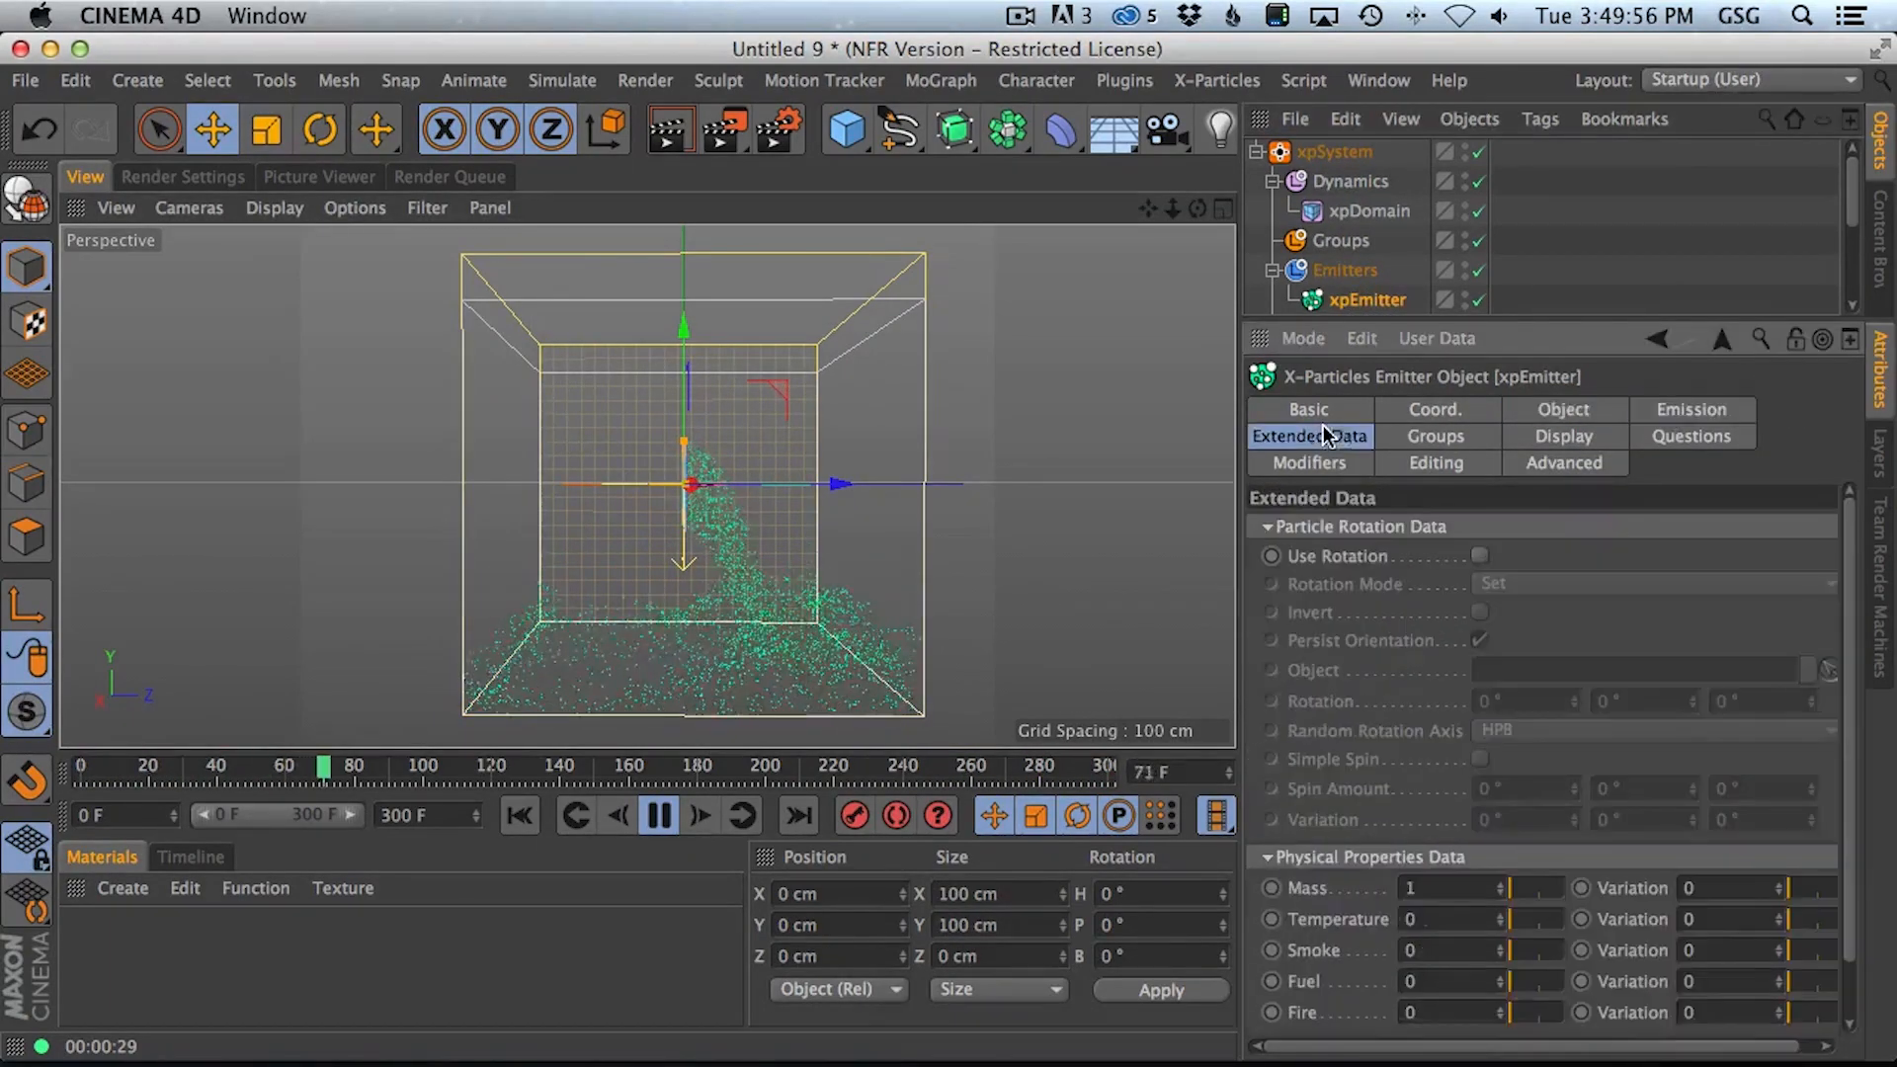
{"action": "left_click", "coordinate": [1444, 437]}
{"action": "left_click", "coordinate": [1671, 410]}
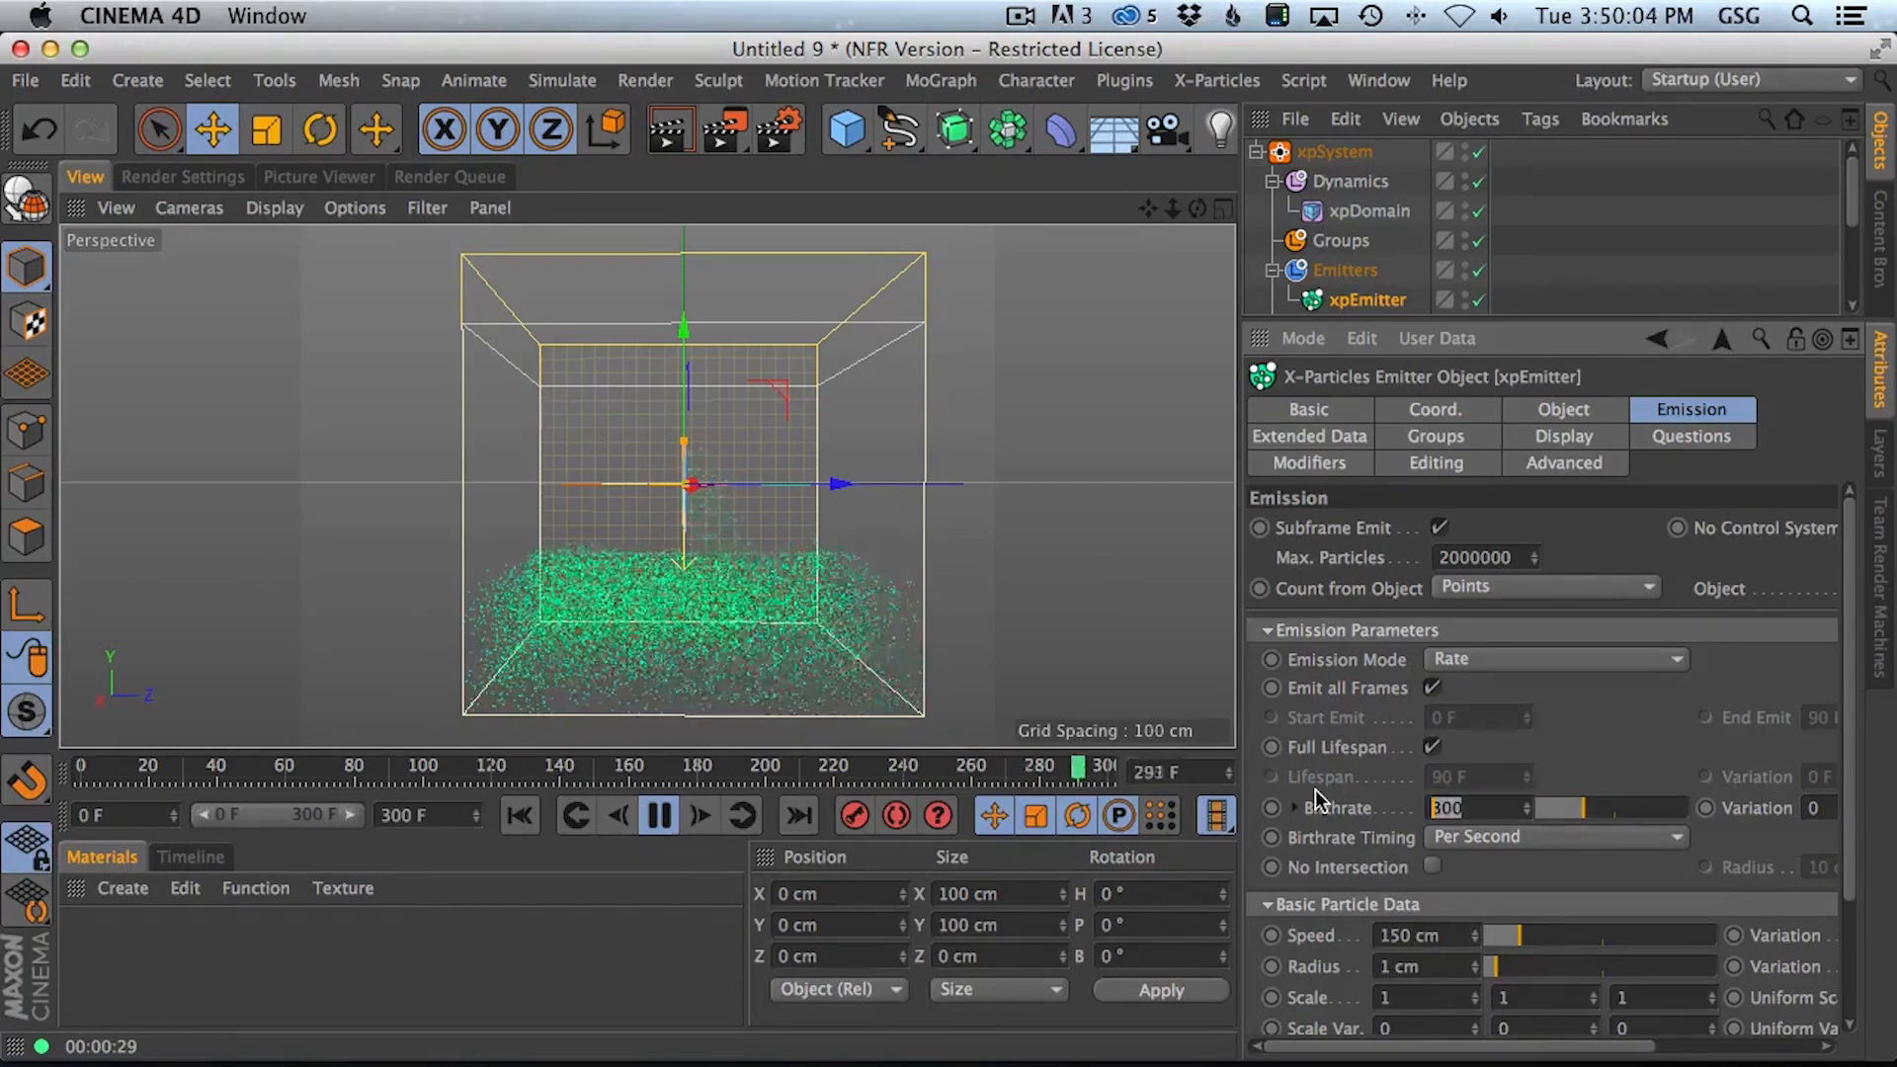
{"action": "type", "text": "3000"}
{"action": "key", "text": "Return"}
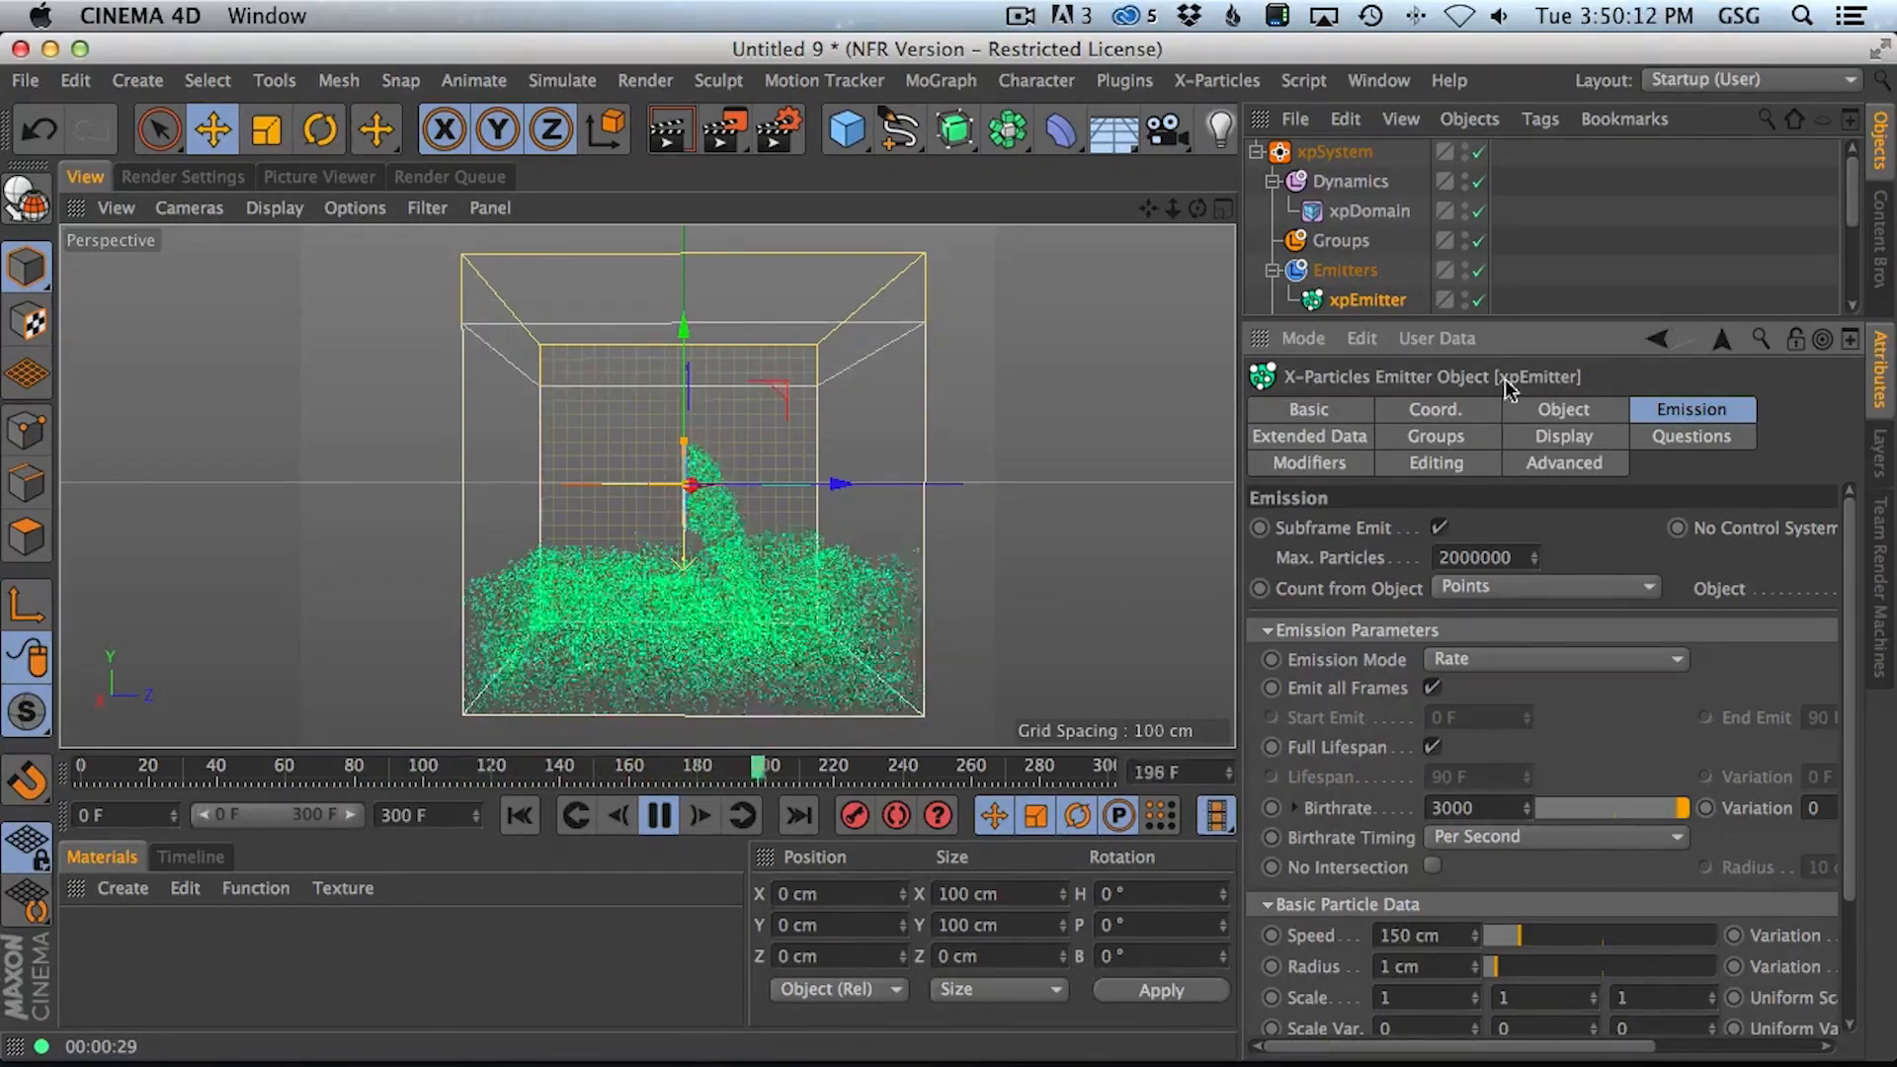
Change the emitter's particle display color to light blue, about R 121, G 173, B 214
{"action": "left_click", "coordinate": [1335, 444]}
{"action": "left_click", "coordinate": [1449, 433]}
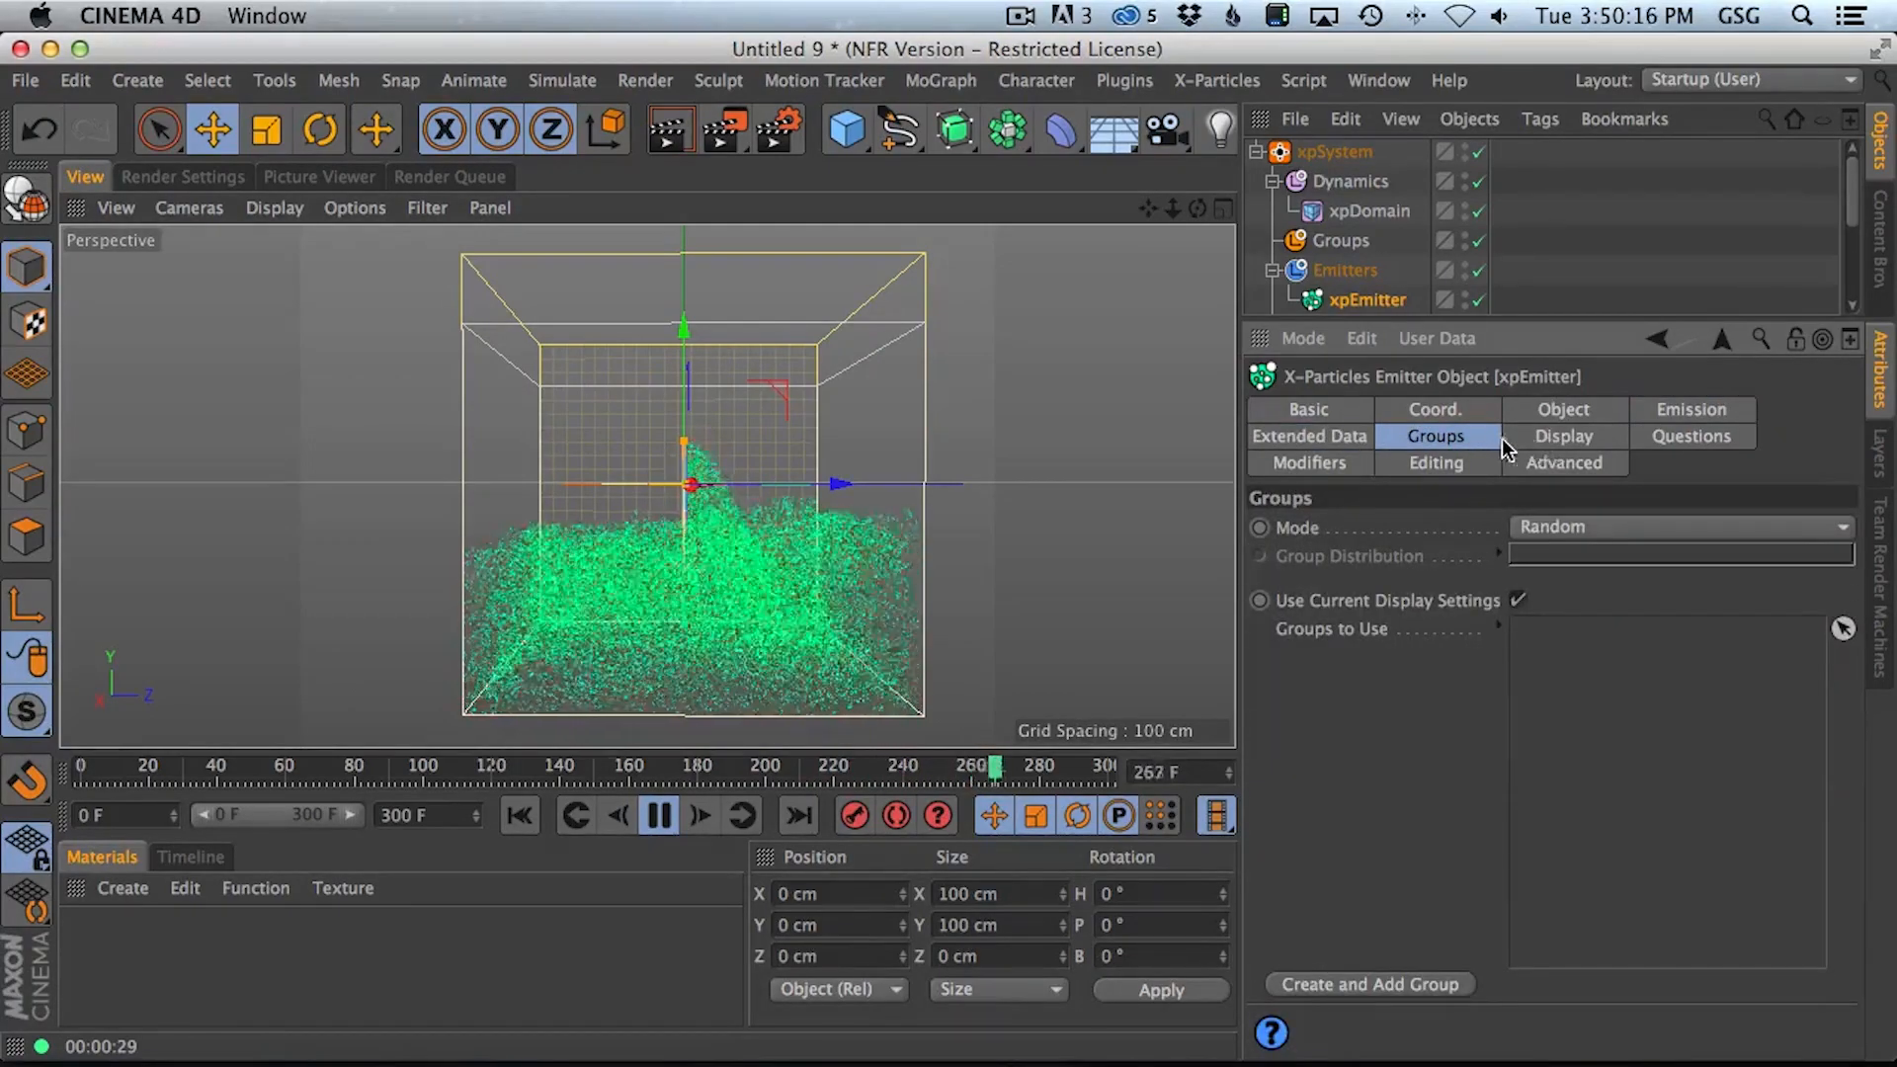
{"action": "left_click", "coordinate": [1581, 442]}
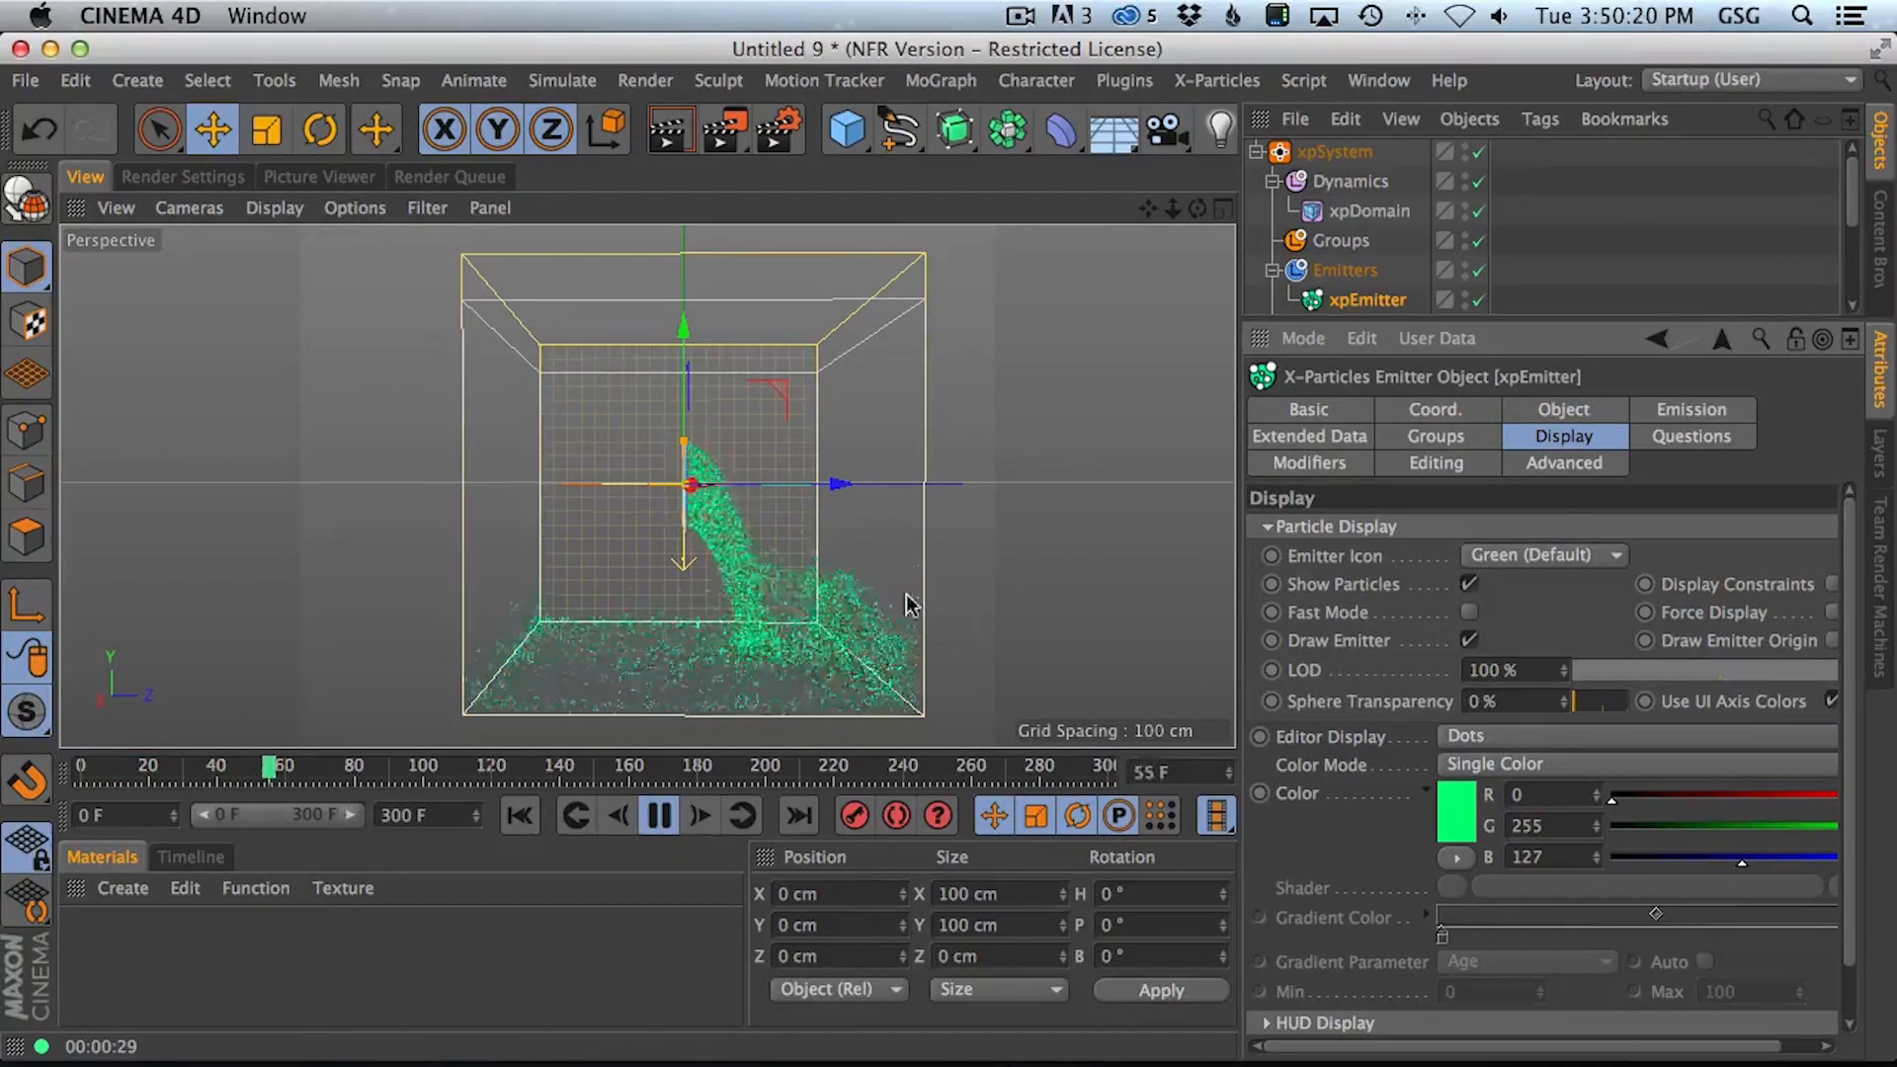
{"action": "left_click_drag", "start_coordinate": [1697, 826], "coordinate": [1688, 820]}
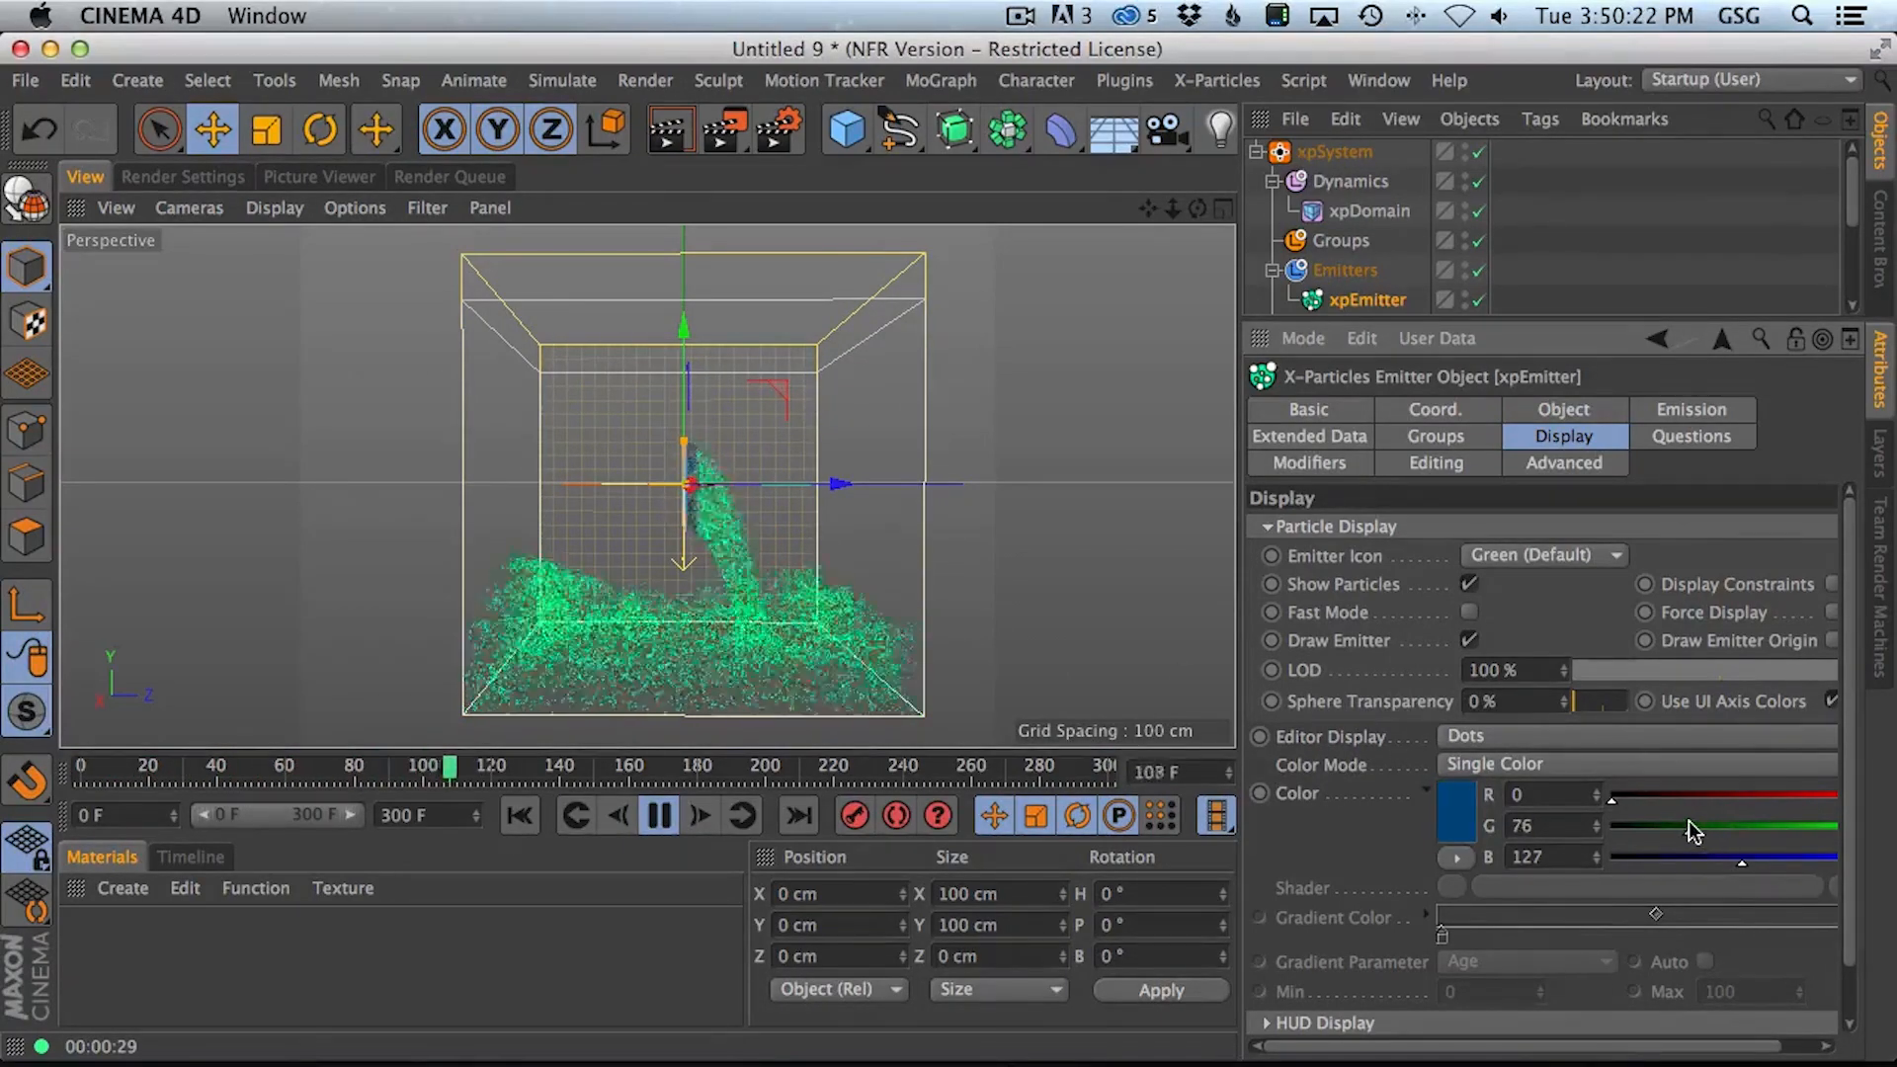
{"action": "left_click", "coordinate": [1737, 795]}
{"action": "left_click", "coordinate": [1787, 826]}
{"action": "left_click", "coordinate": [1831, 857]}
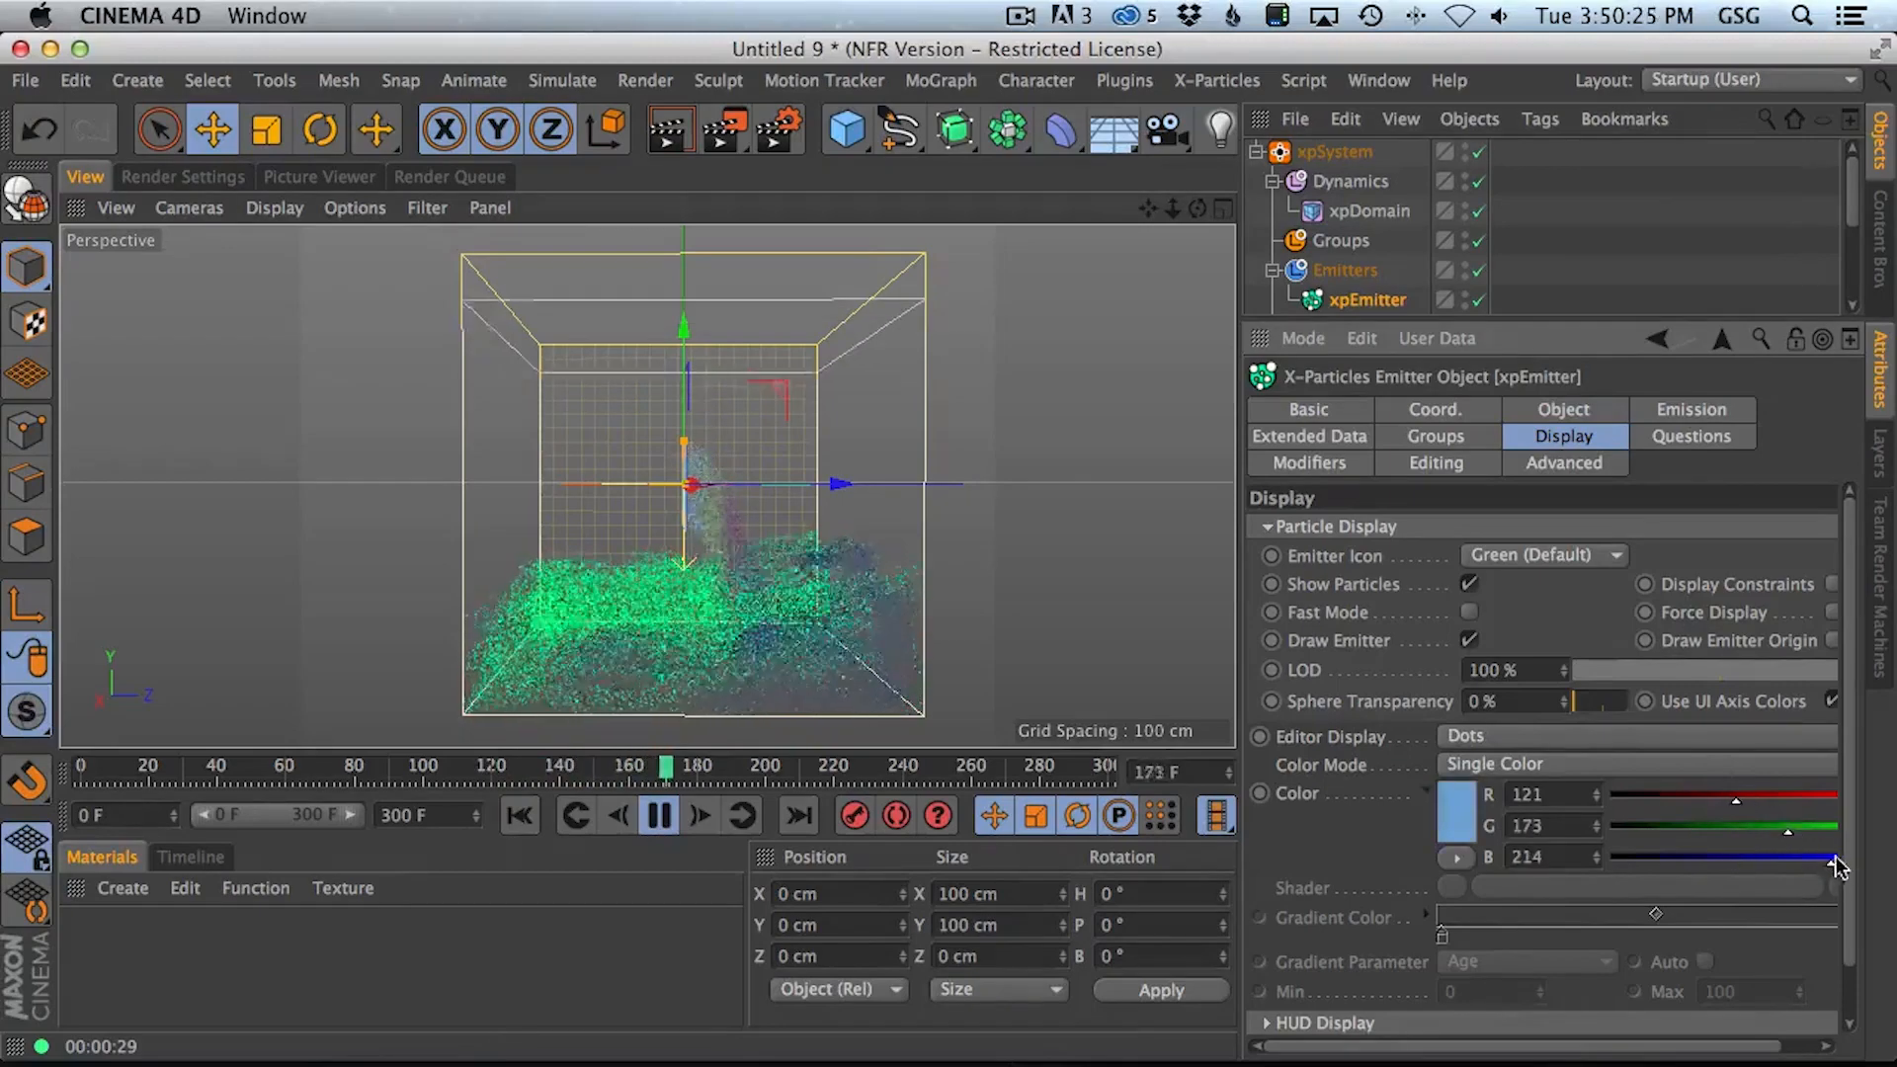
Color the emitter's particles with Gradient (Parameter) mode, driven by Speed with a minimum of 77
{"action": "left_click", "coordinate": [1515, 769]}
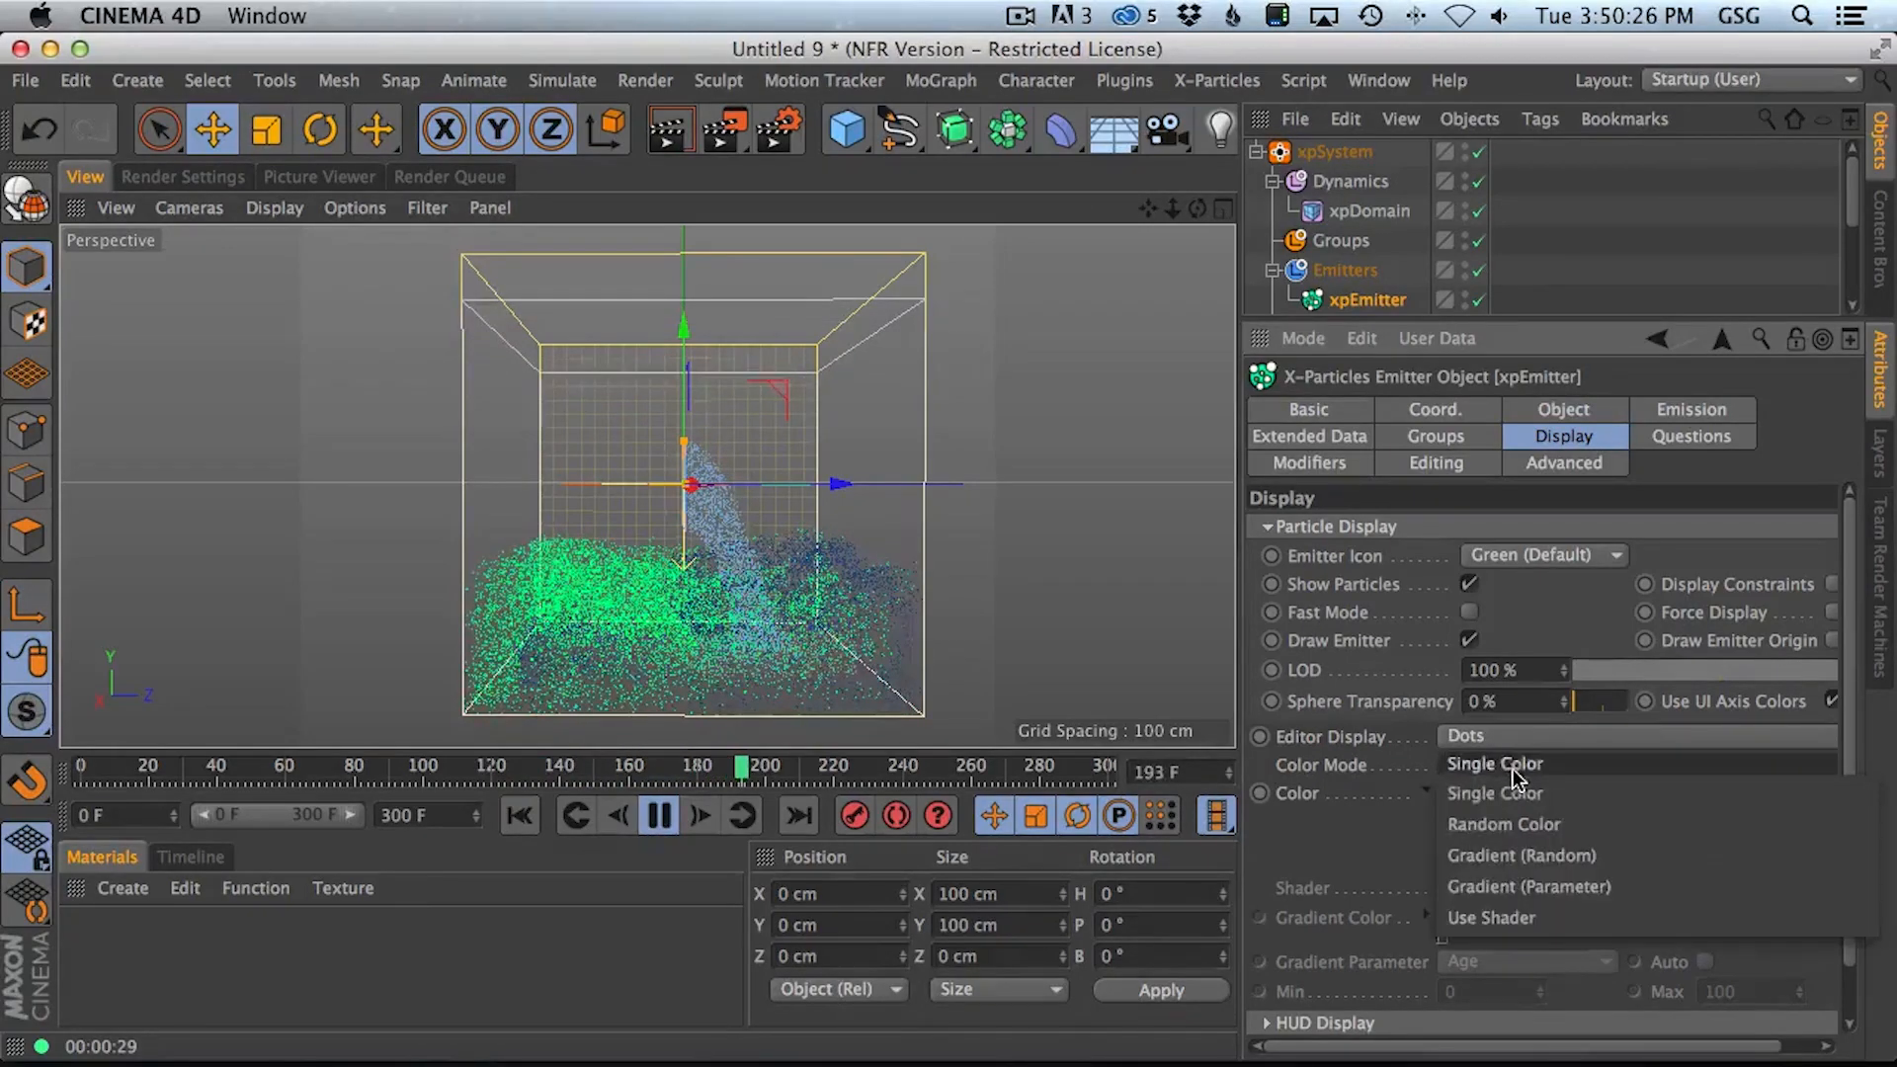
{"action": "left_click", "coordinate": [1554, 883]}
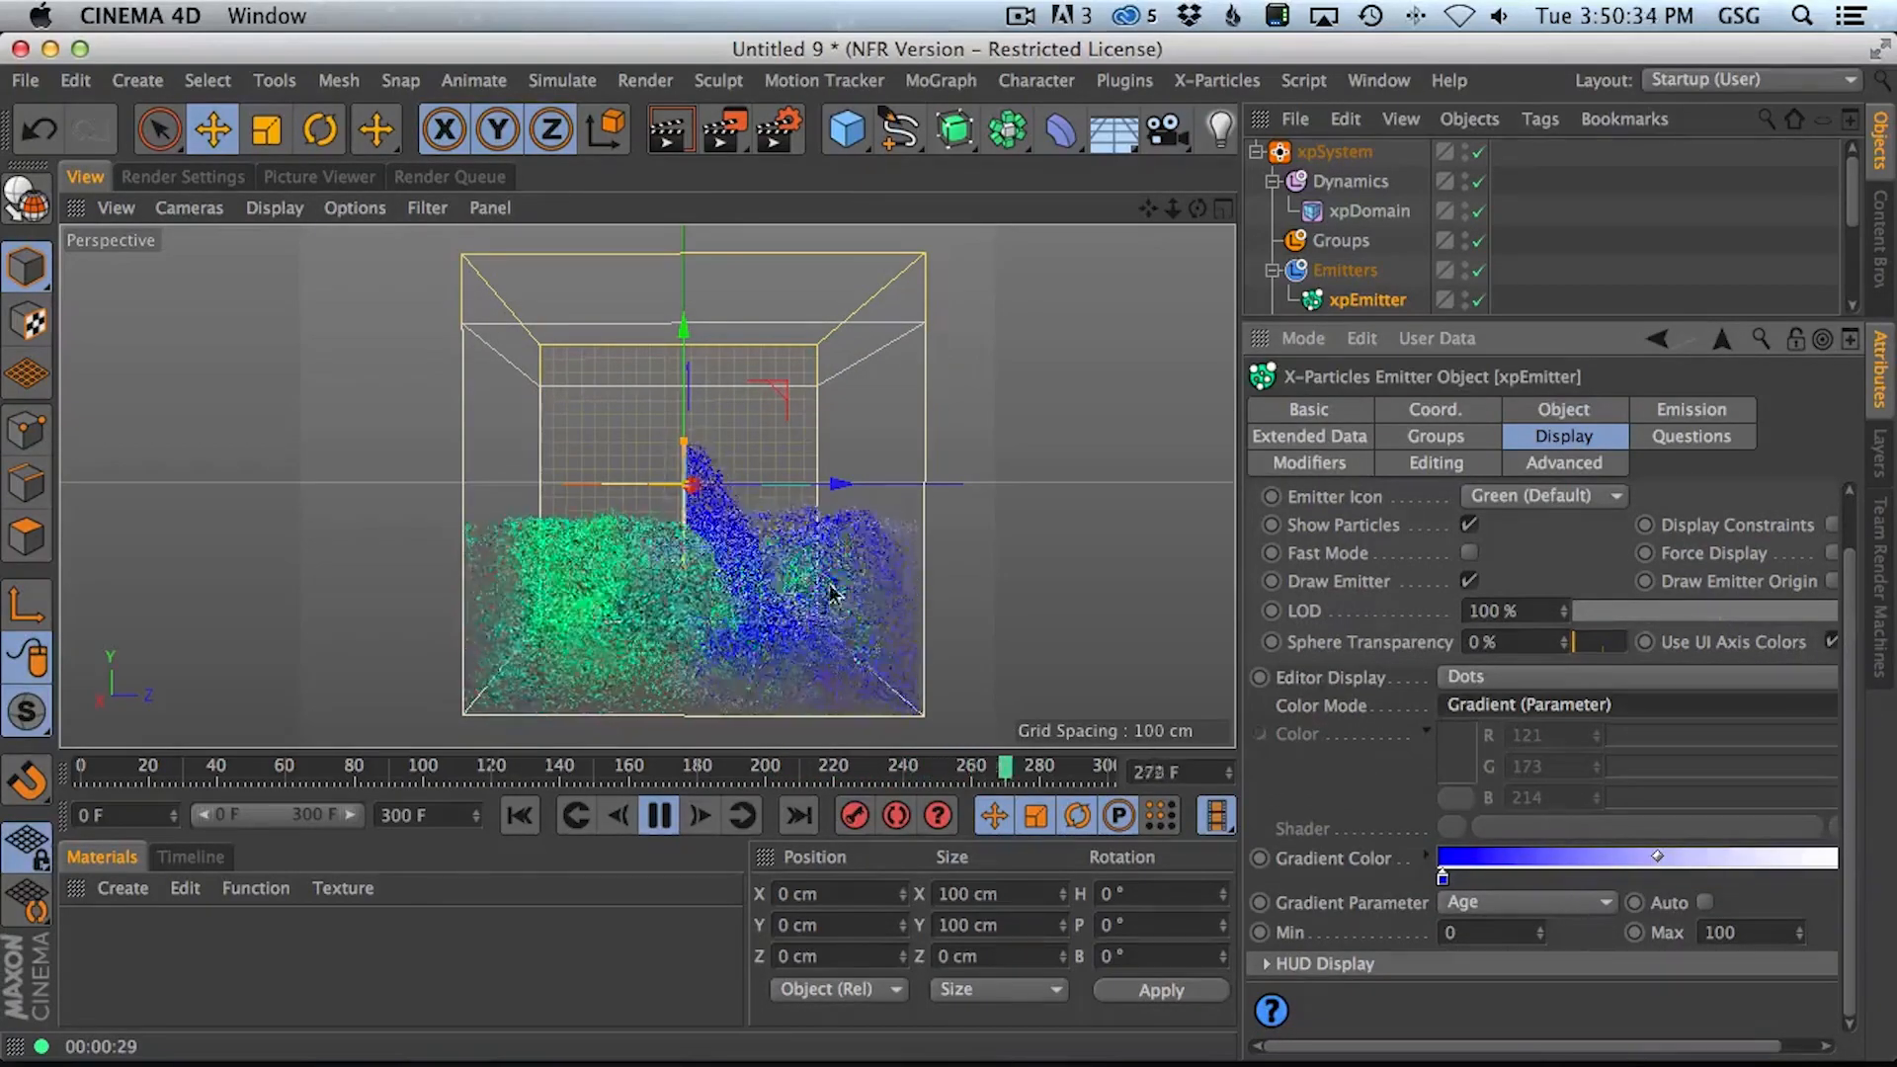
{"action": "left_click", "coordinate": [1507, 902]}
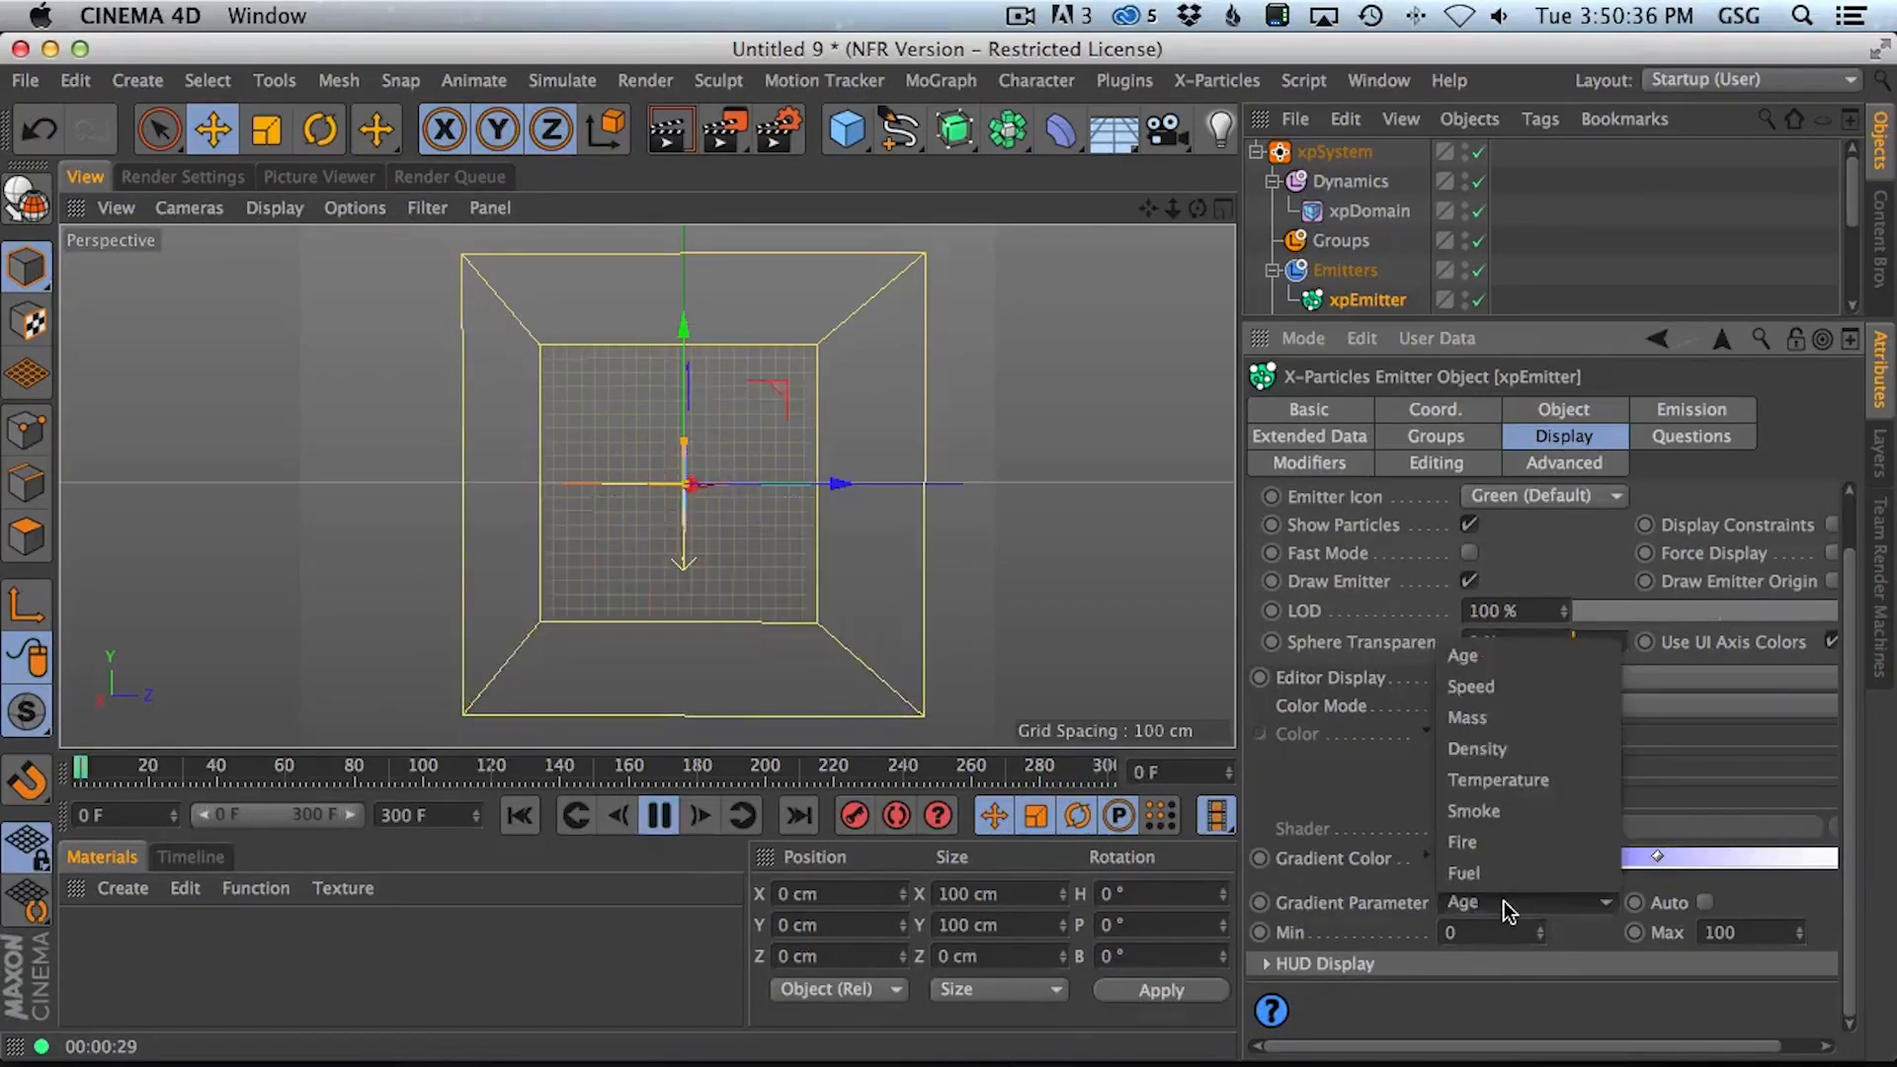
{"action": "left_click", "coordinate": [1525, 688]}
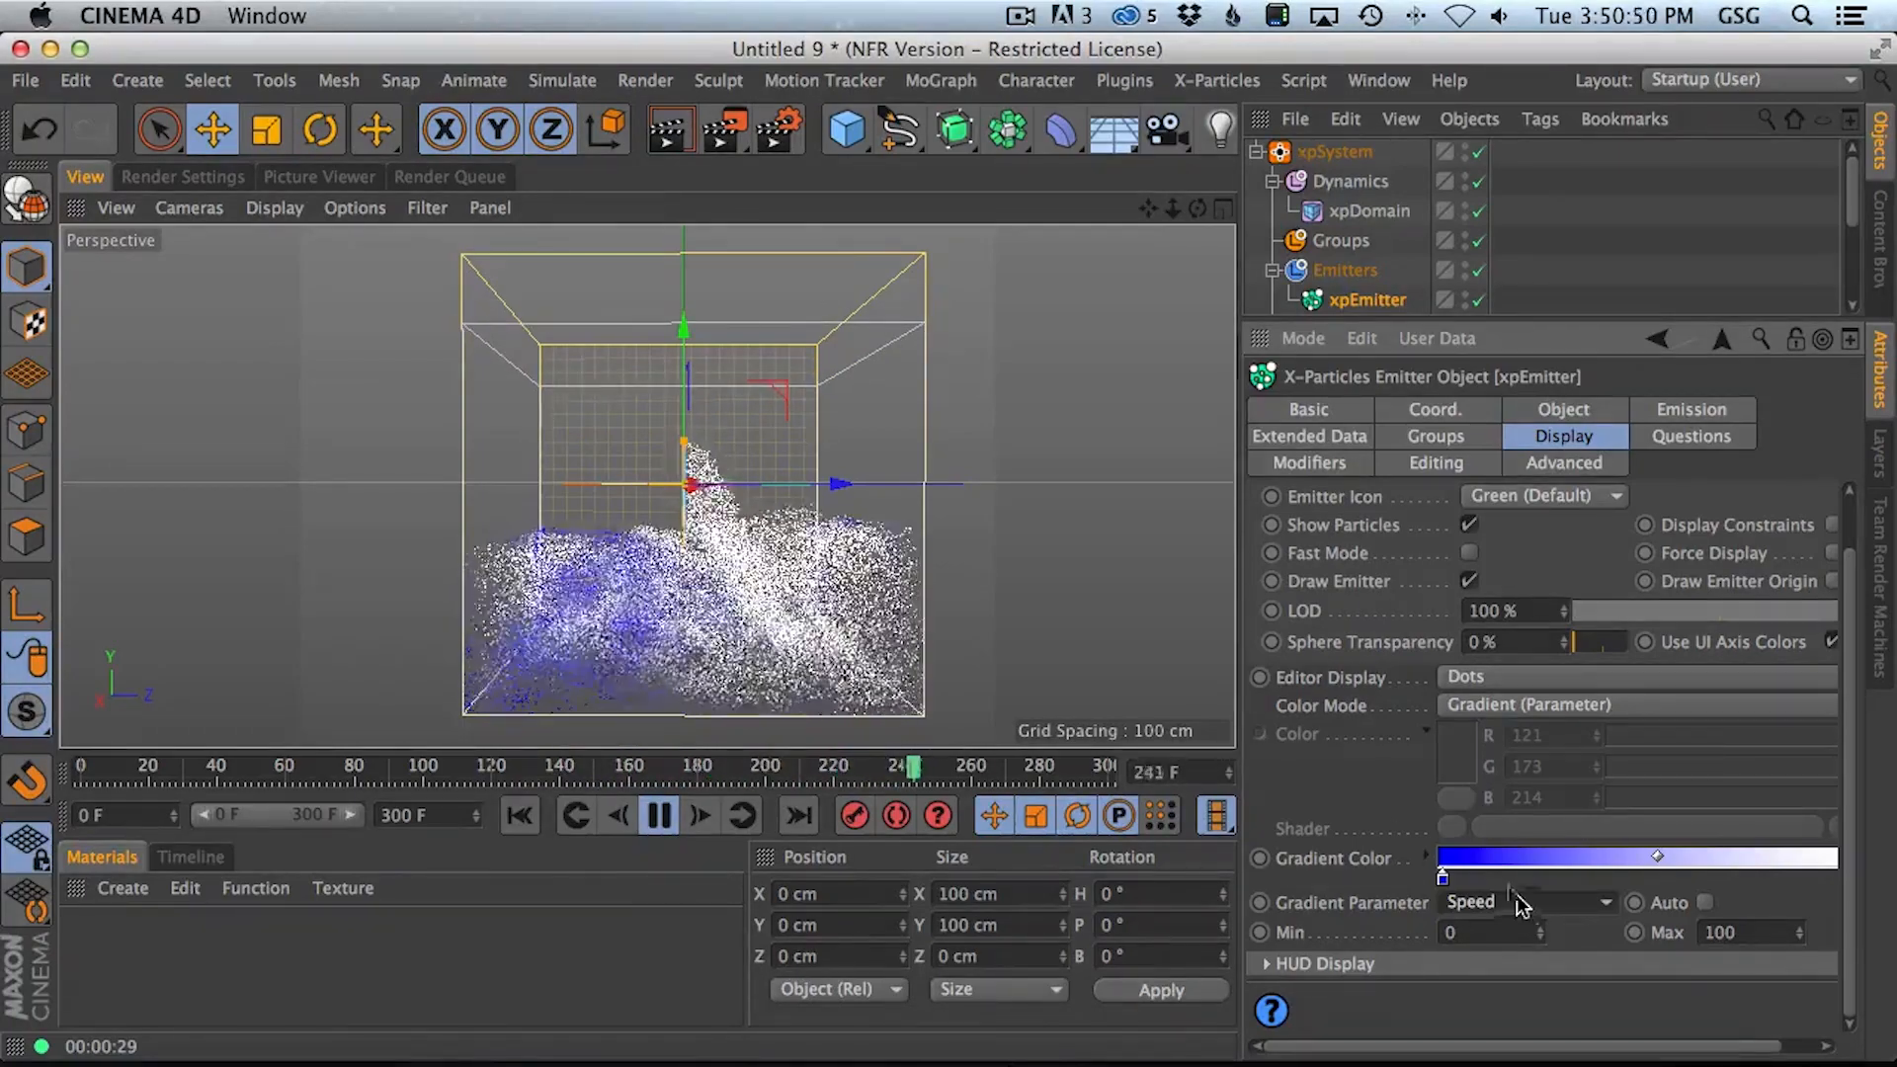
{"action": "left_click_drag", "start_coordinate": [1543, 932], "coordinate": [1560, 816]}
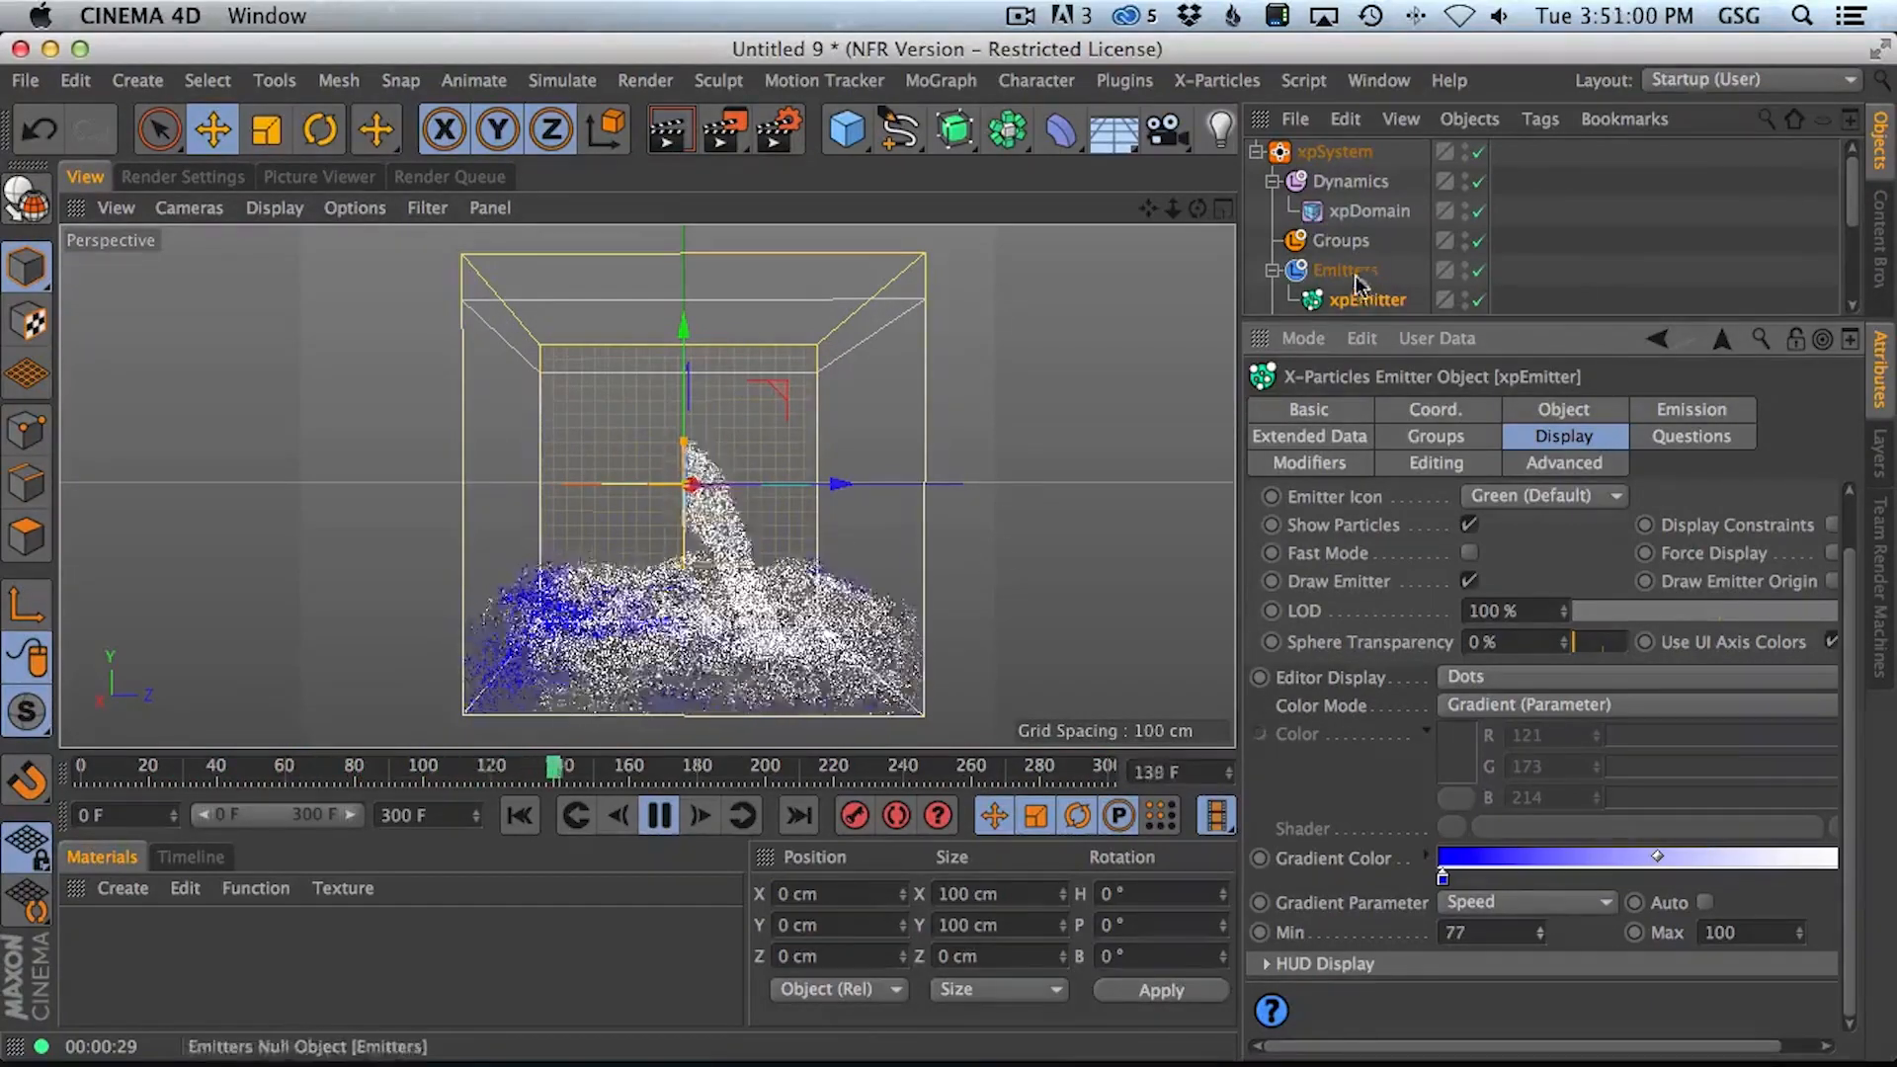
Rotate the xpEmitter to a pitch of -90° and move it to about Y 99 cm and Z -104 cm
{"action": "left_click", "coordinate": [319, 129]}
{"action": "left_click_drag", "start_coordinate": [770, 447], "coordinate": [750, 396]}
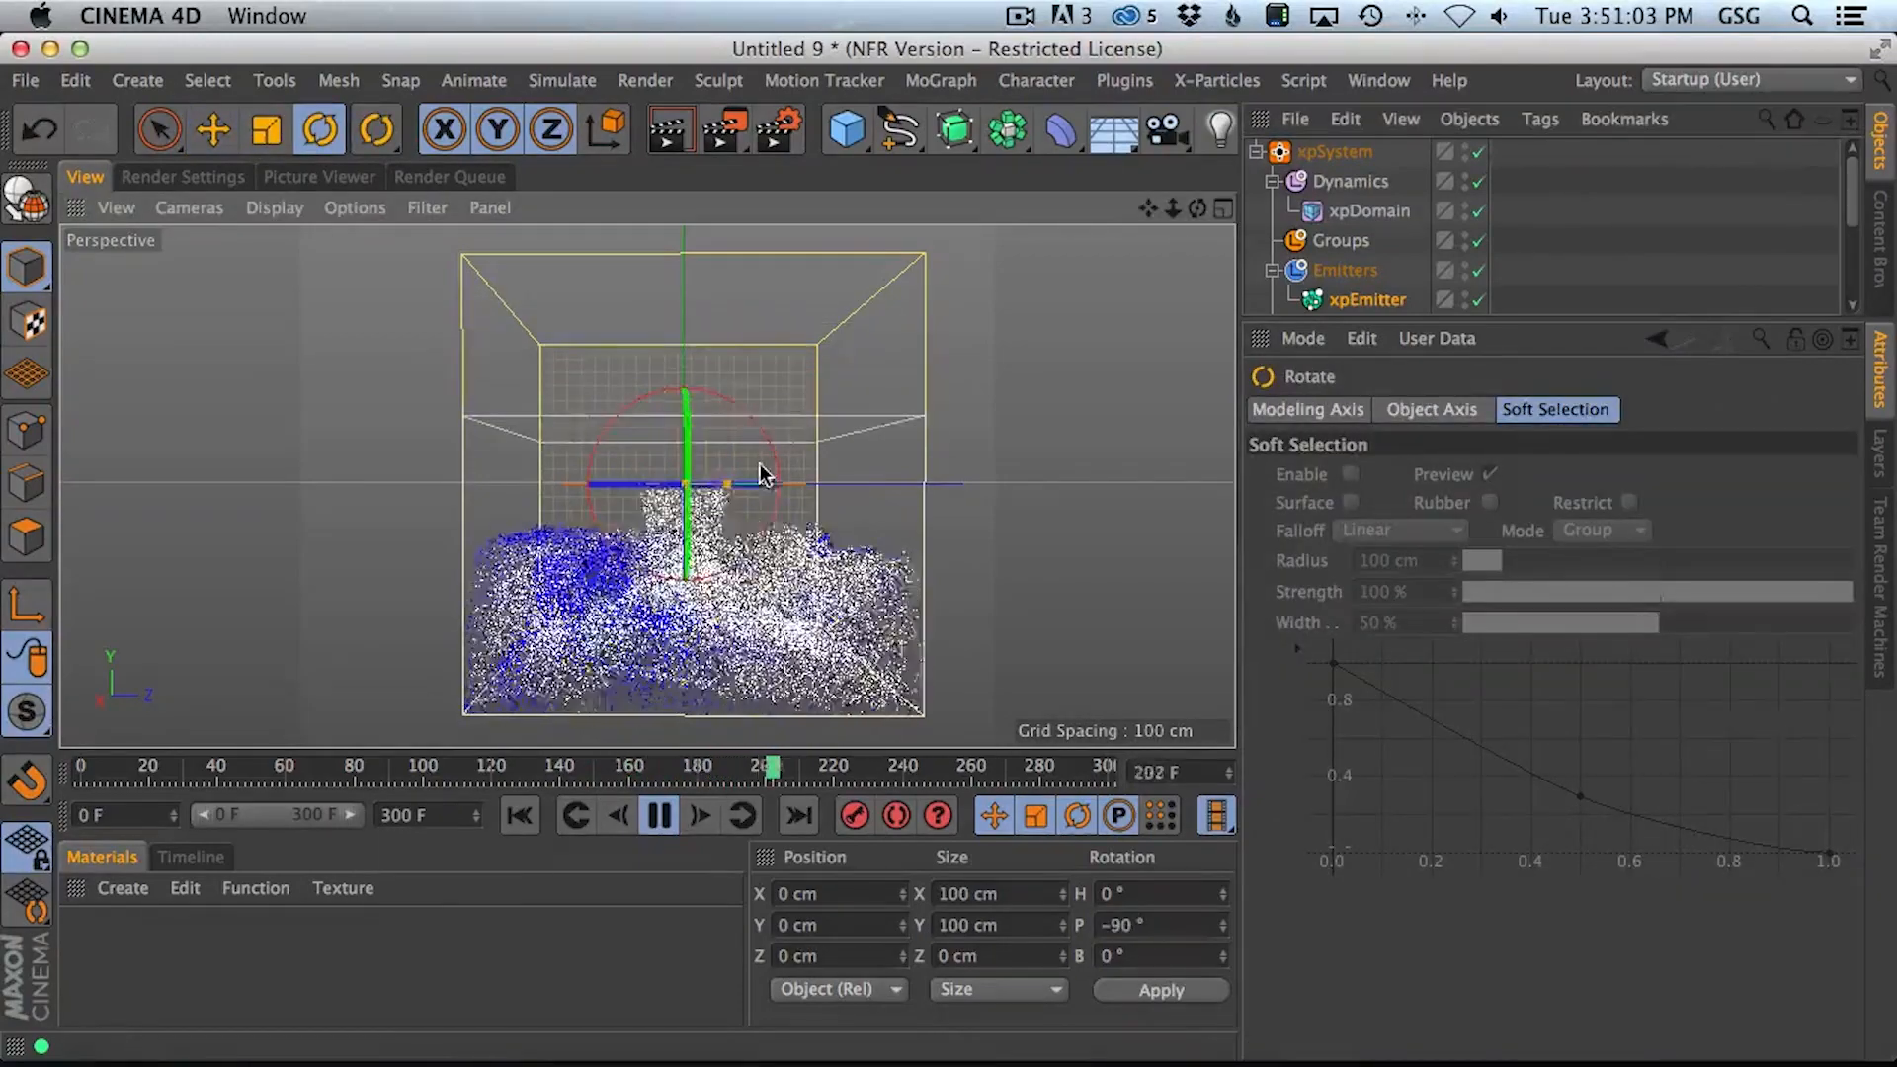
{"action": "left_click", "coordinate": [211, 130]}
{"action": "left_click_drag", "start_coordinate": [691, 554], "coordinate": [694, 485]}
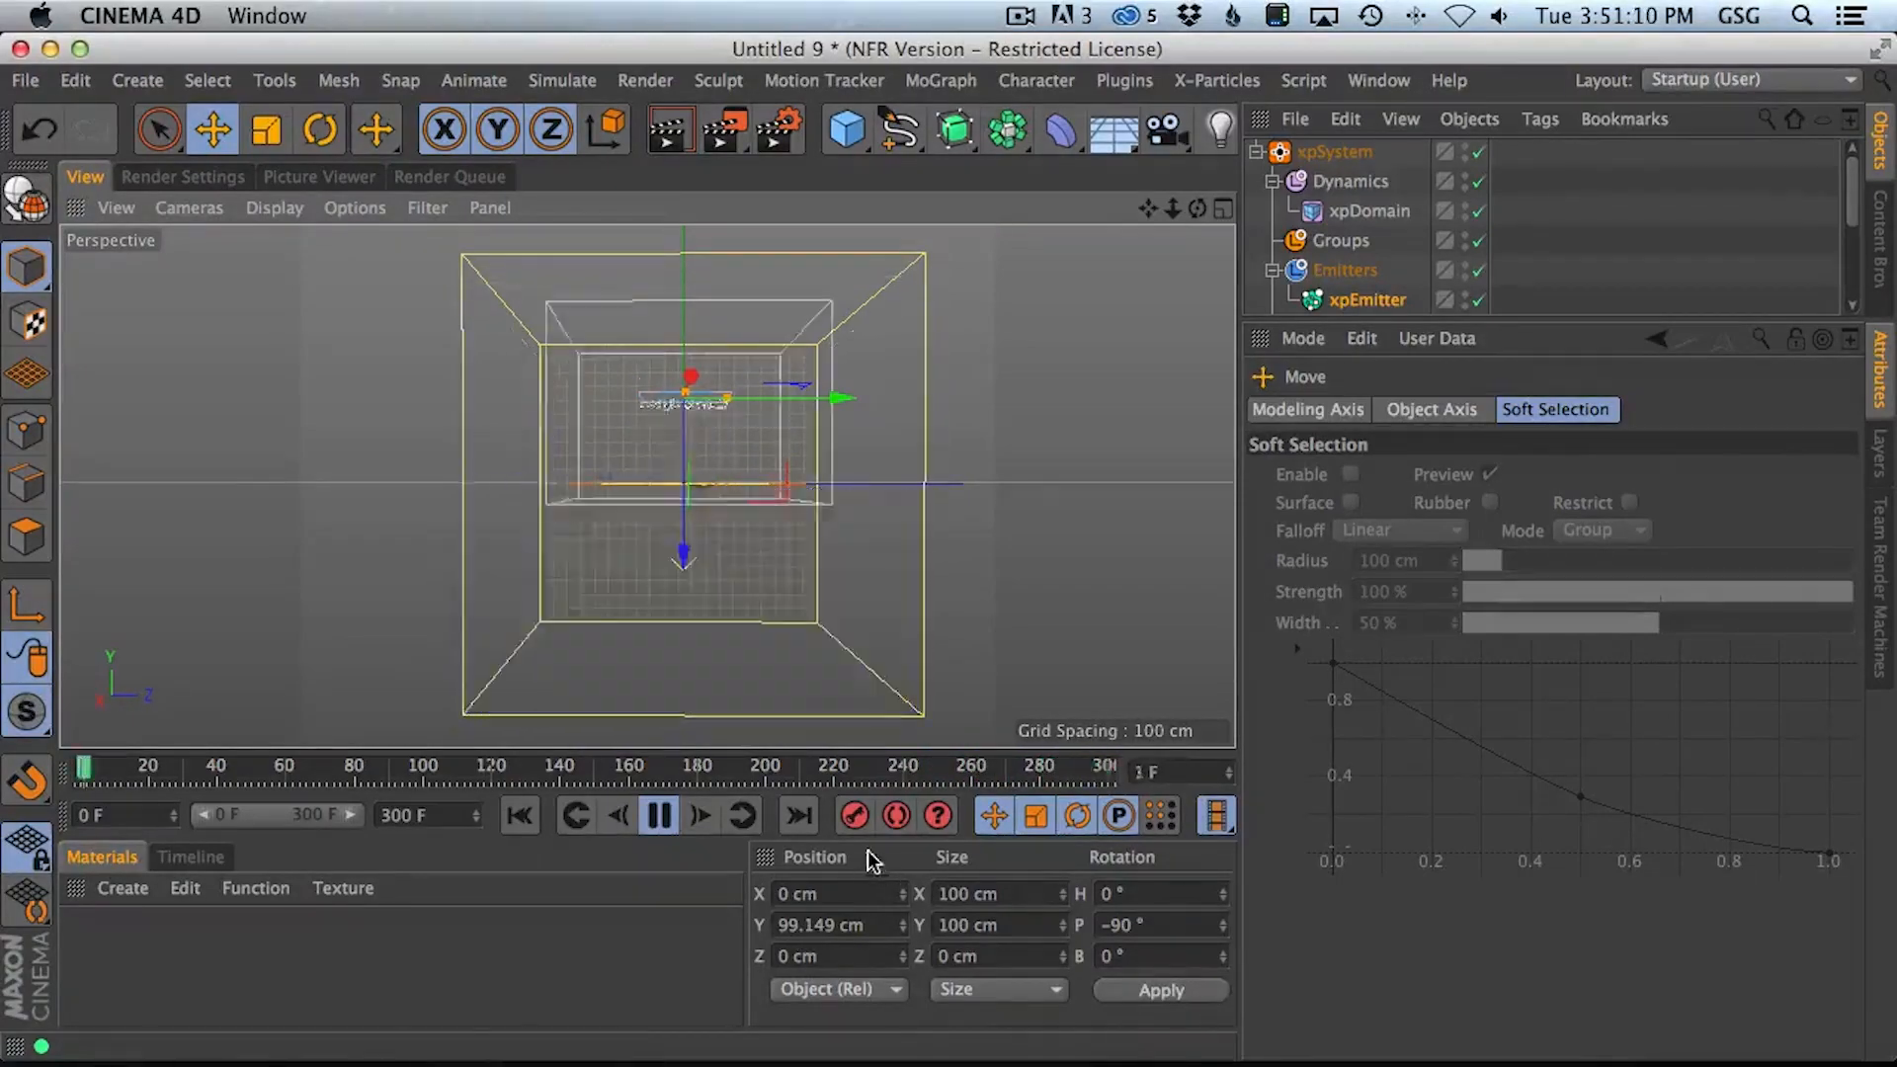
{"action": "left_click", "coordinate": [659, 815]}
{"action": "left_click", "coordinate": [519, 815]}
{"action": "left_click_drag", "start_coordinate": [785, 398], "coordinate": [688, 405]}
Duplicate the xpEmitter, place the copy at about Z 90 cm and play the simulation with both emitters
{"action": "key", "text": "super+c"}
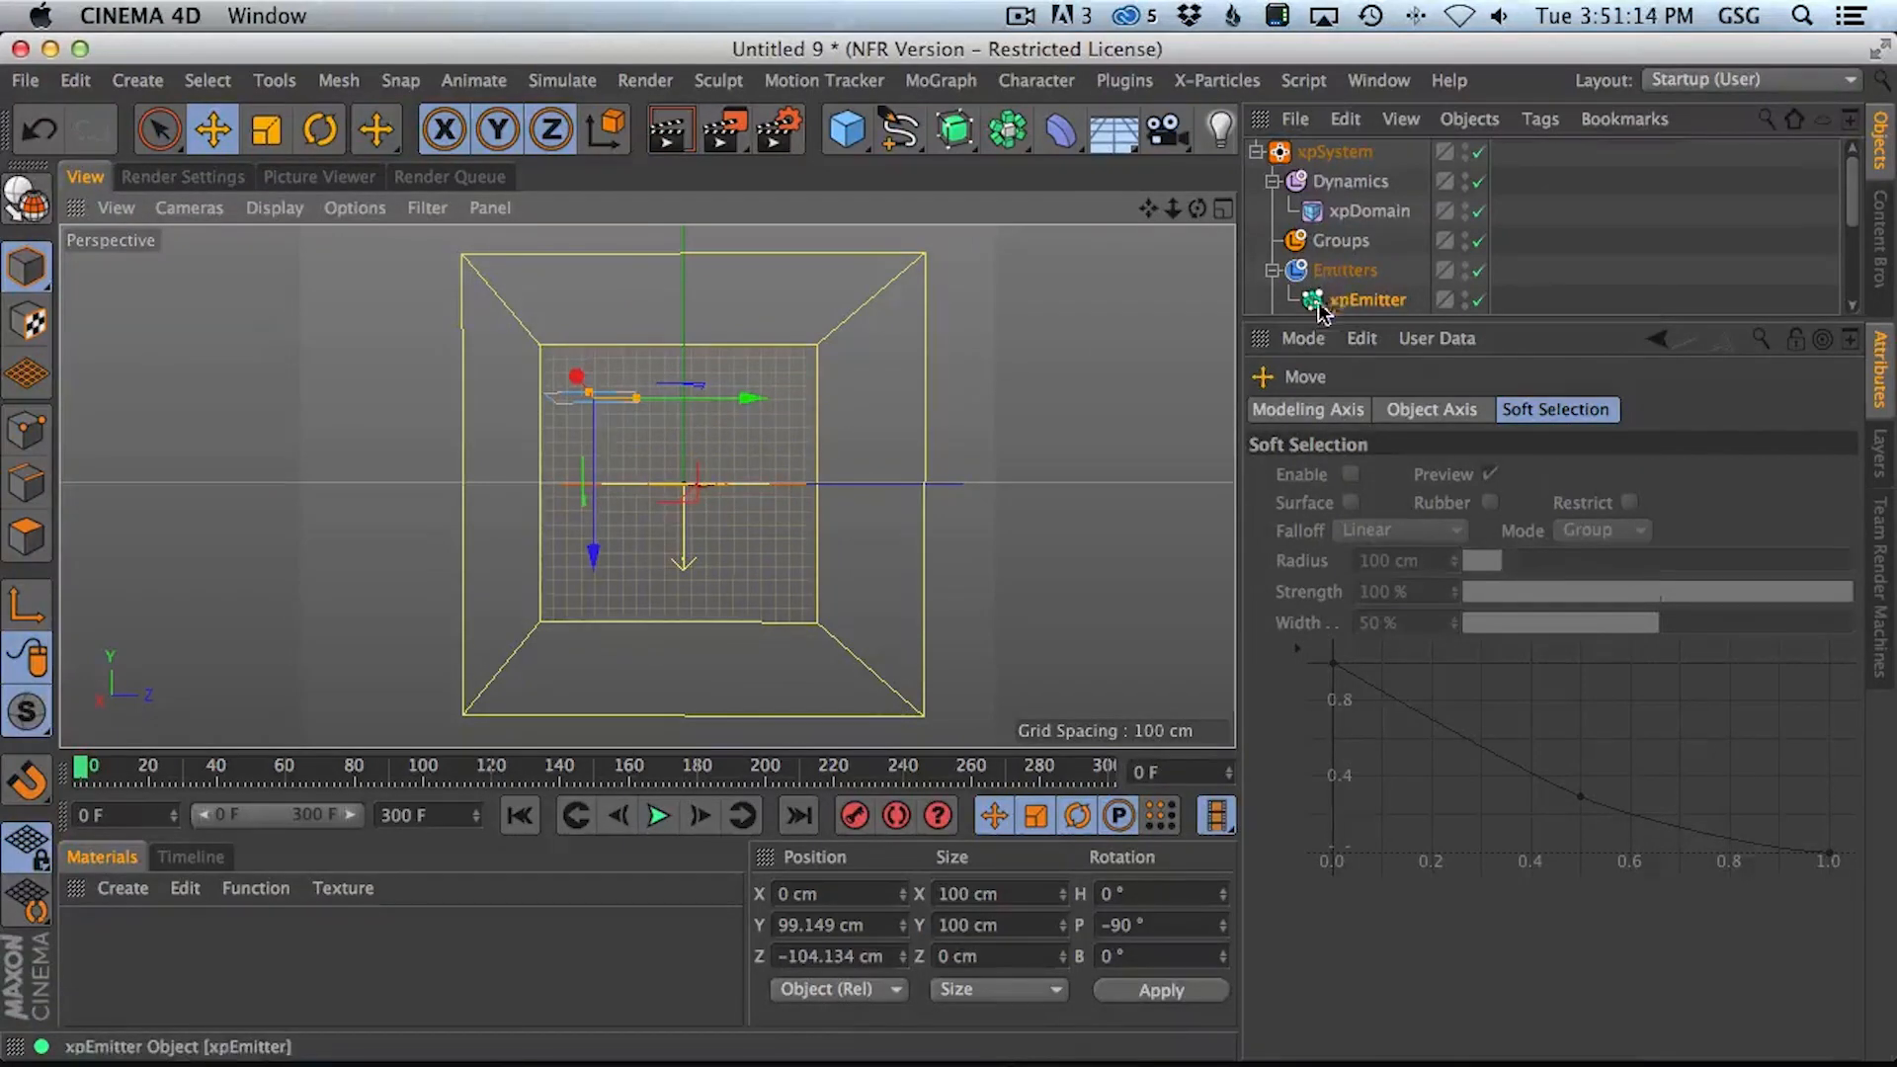
{"action": "key", "text": "super+v"}
{"action": "left_click_drag", "start_coordinate": [714, 403], "coordinate": [880, 432]}
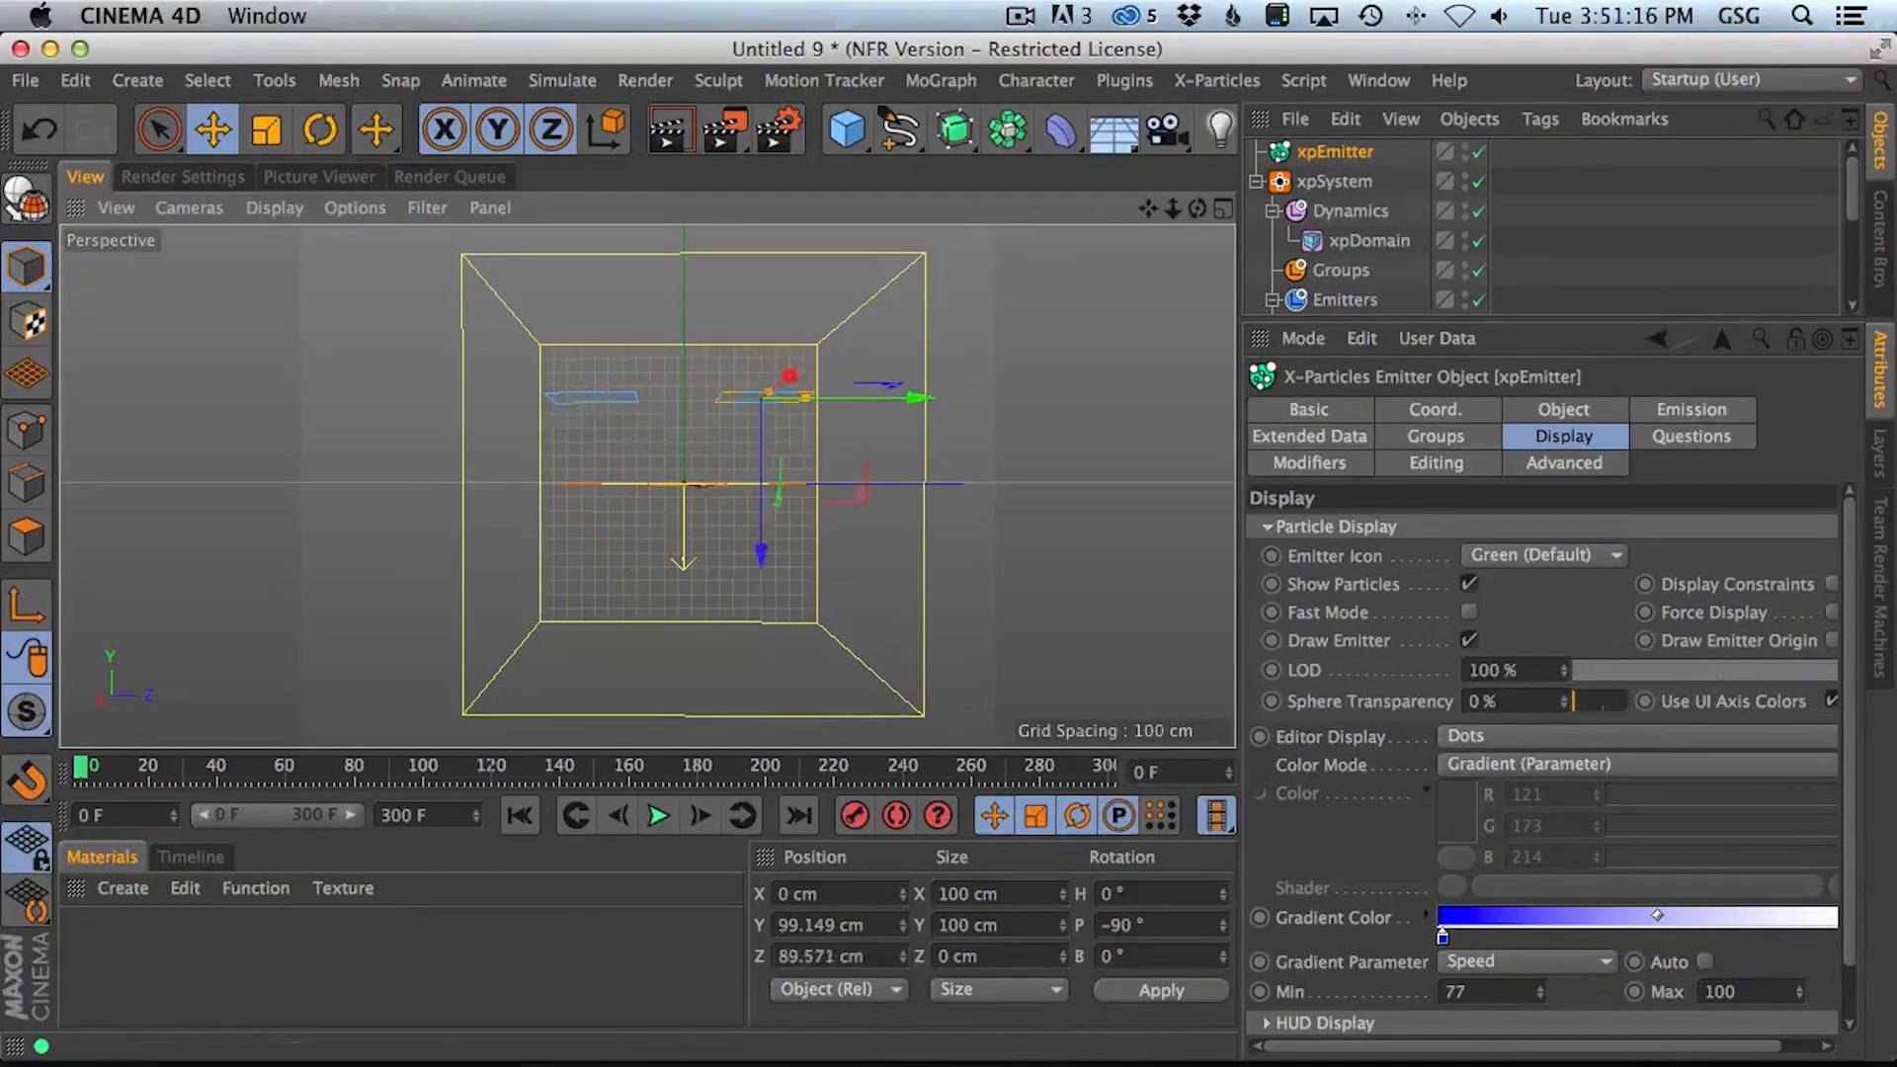
{"action": "left_click", "coordinate": [659, 815]}
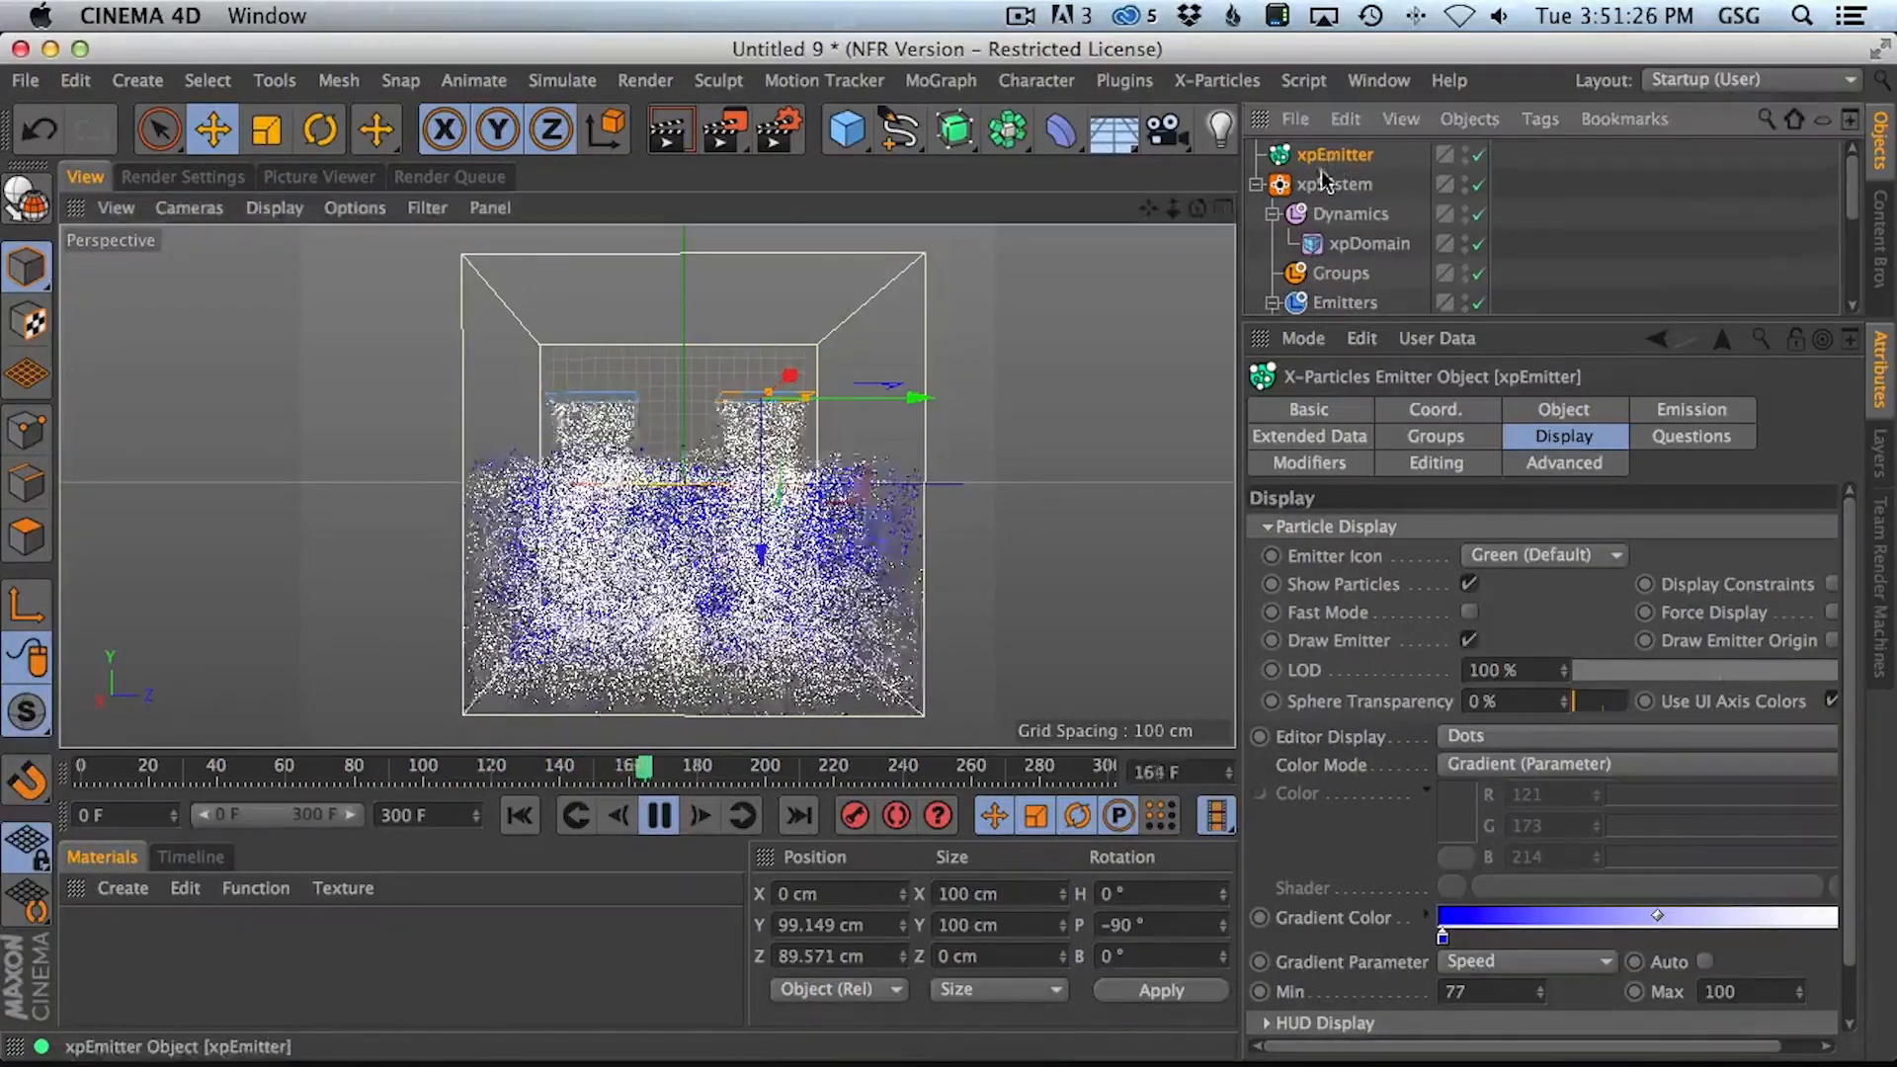
{"action": "left_click_drag", "start_coordinate": [1329, 158], "coordinate": [1344, 299]}
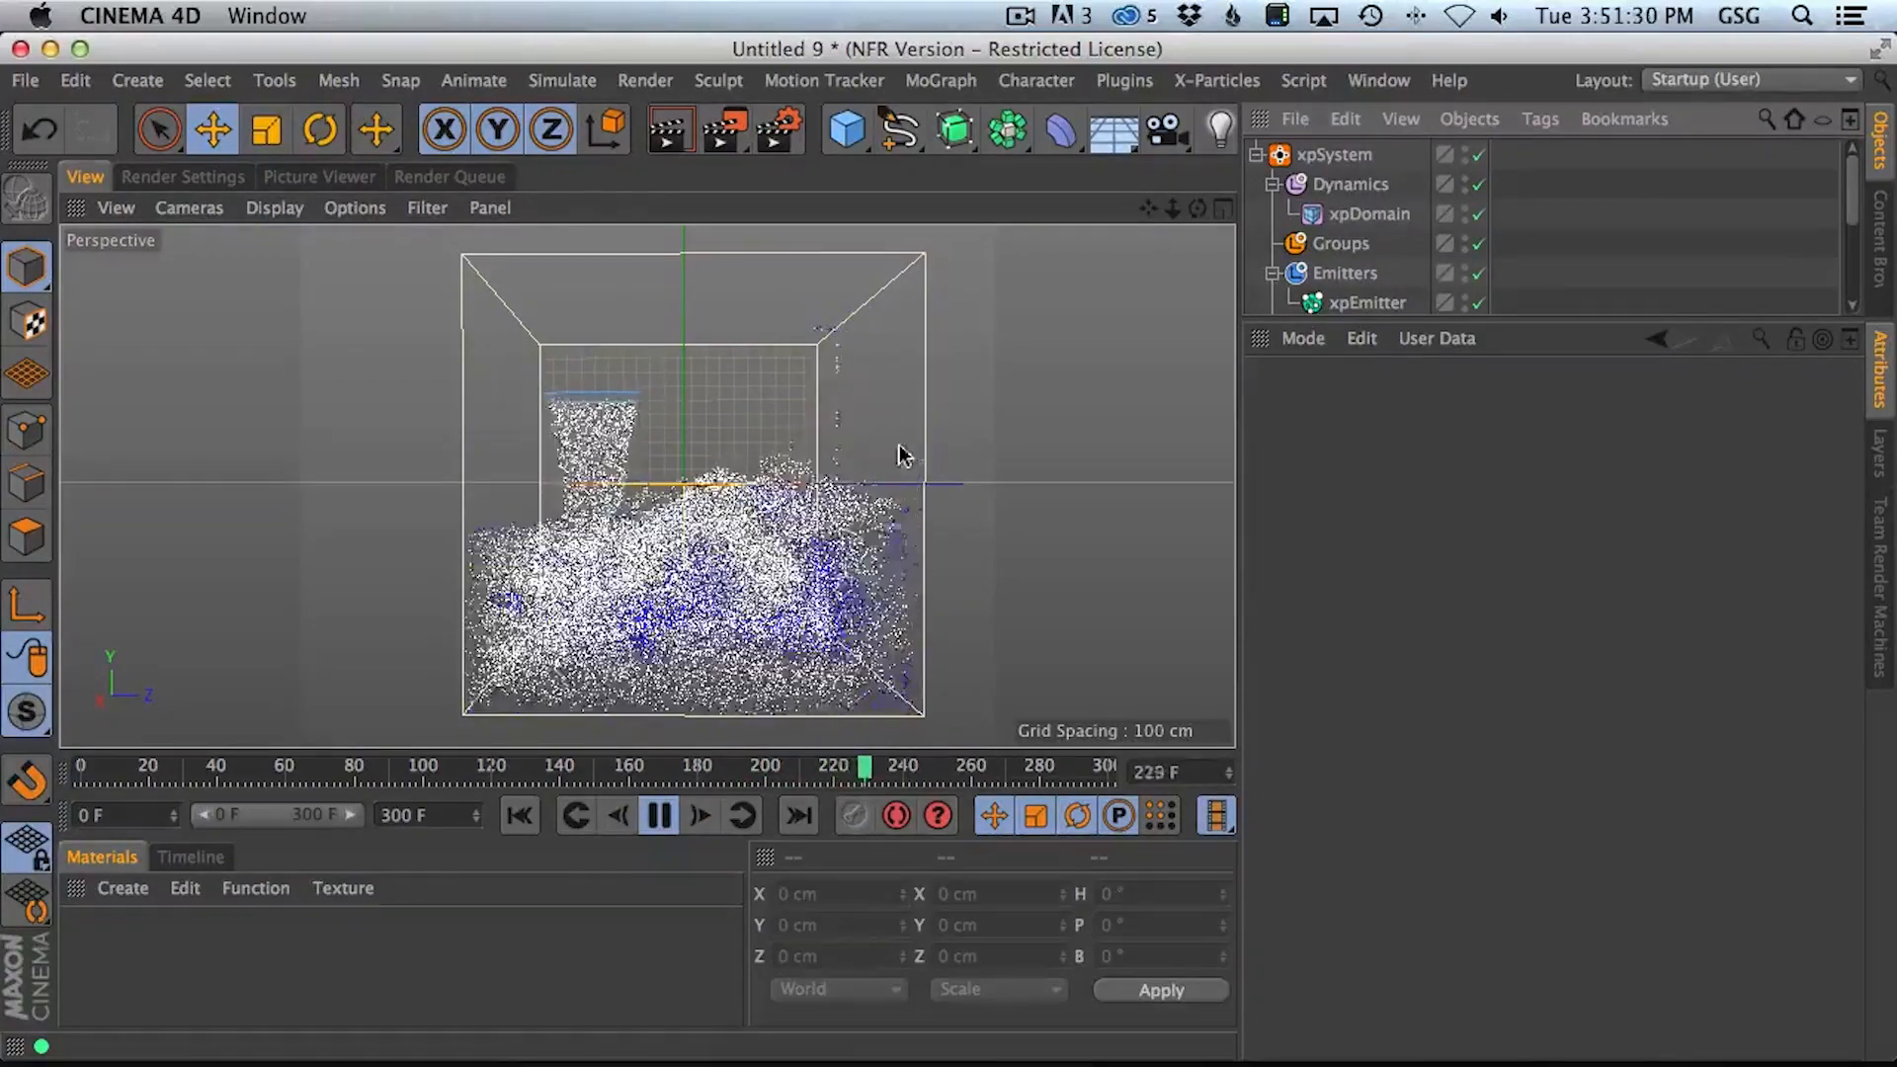
Test-render the paused simulation and enlarge the object list to show the whole xpSystem hierarchy
{"action": "left_click", "coordinate": [658, 815]}
{"action": "left_click", "coordinate": [682, 129]}
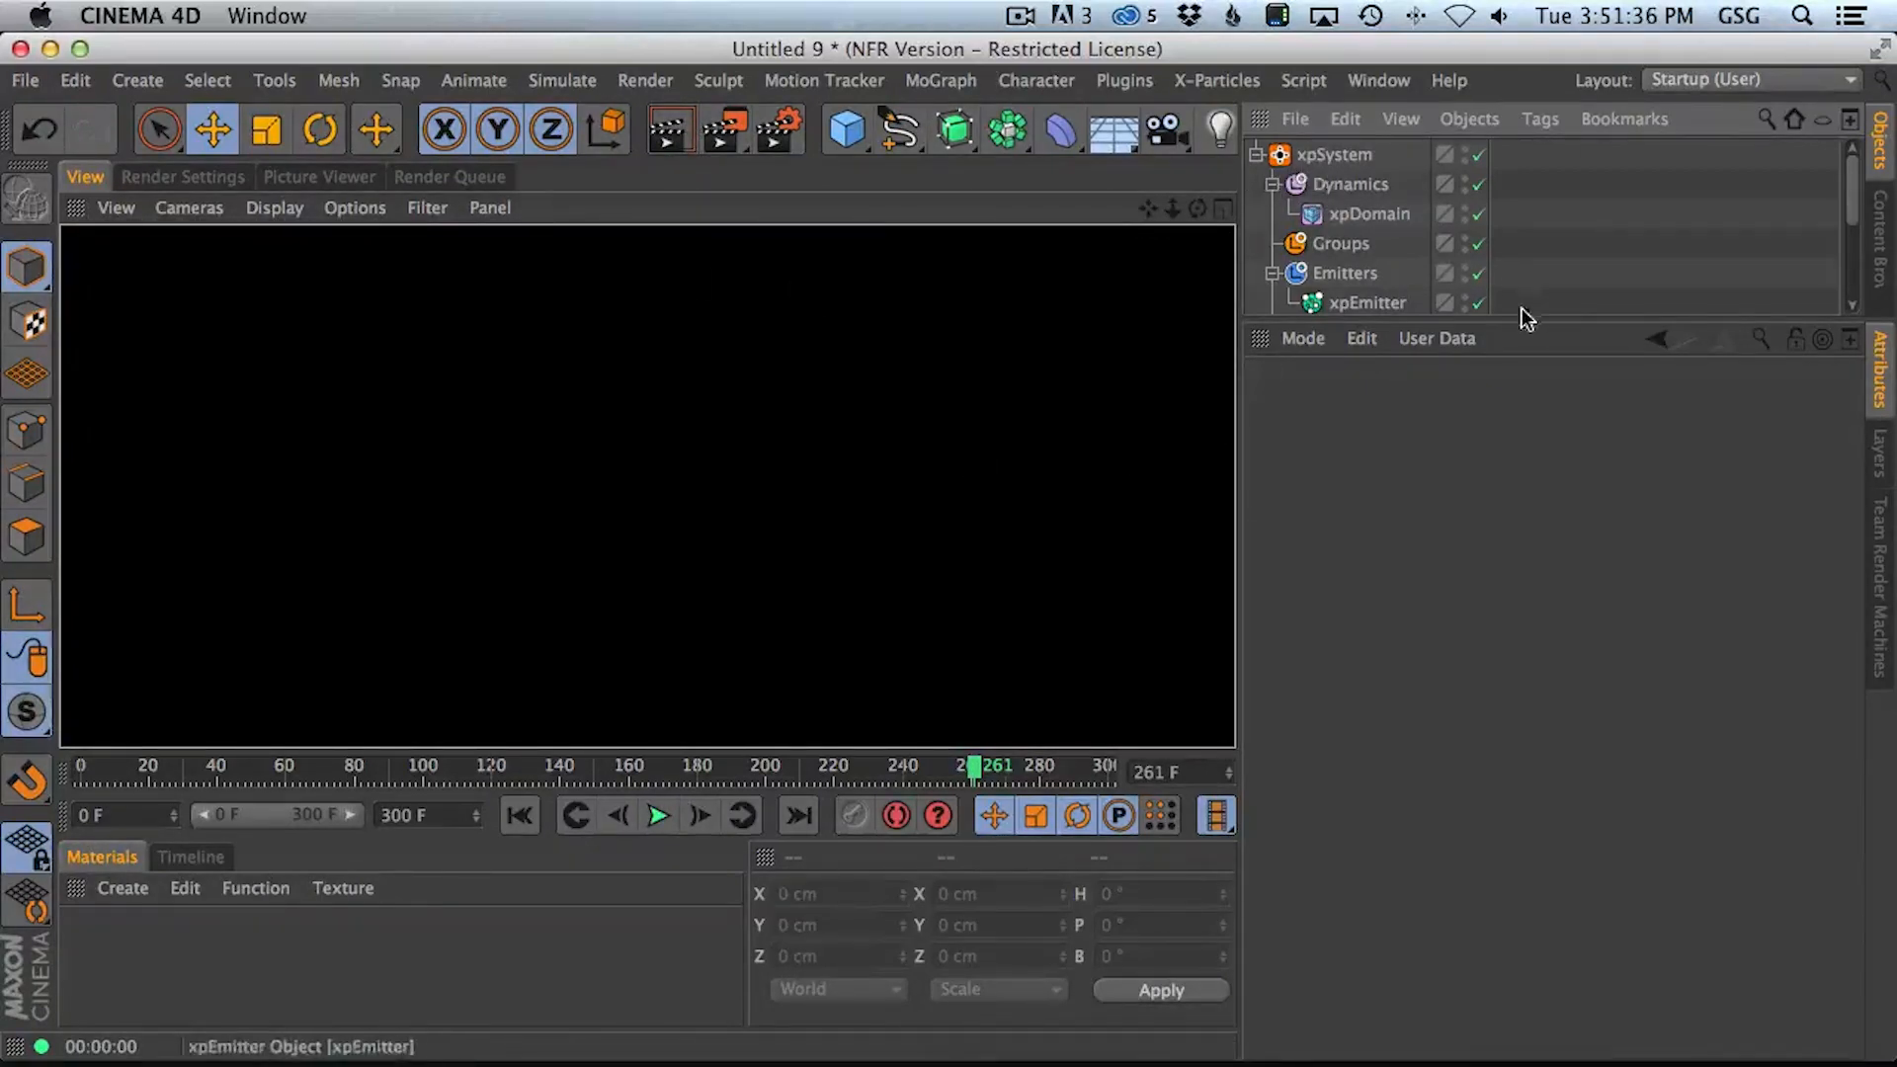
{"action": "left_click_drag", "start_coordinate": [1520, 317], "coordinate": [1498, 605]}
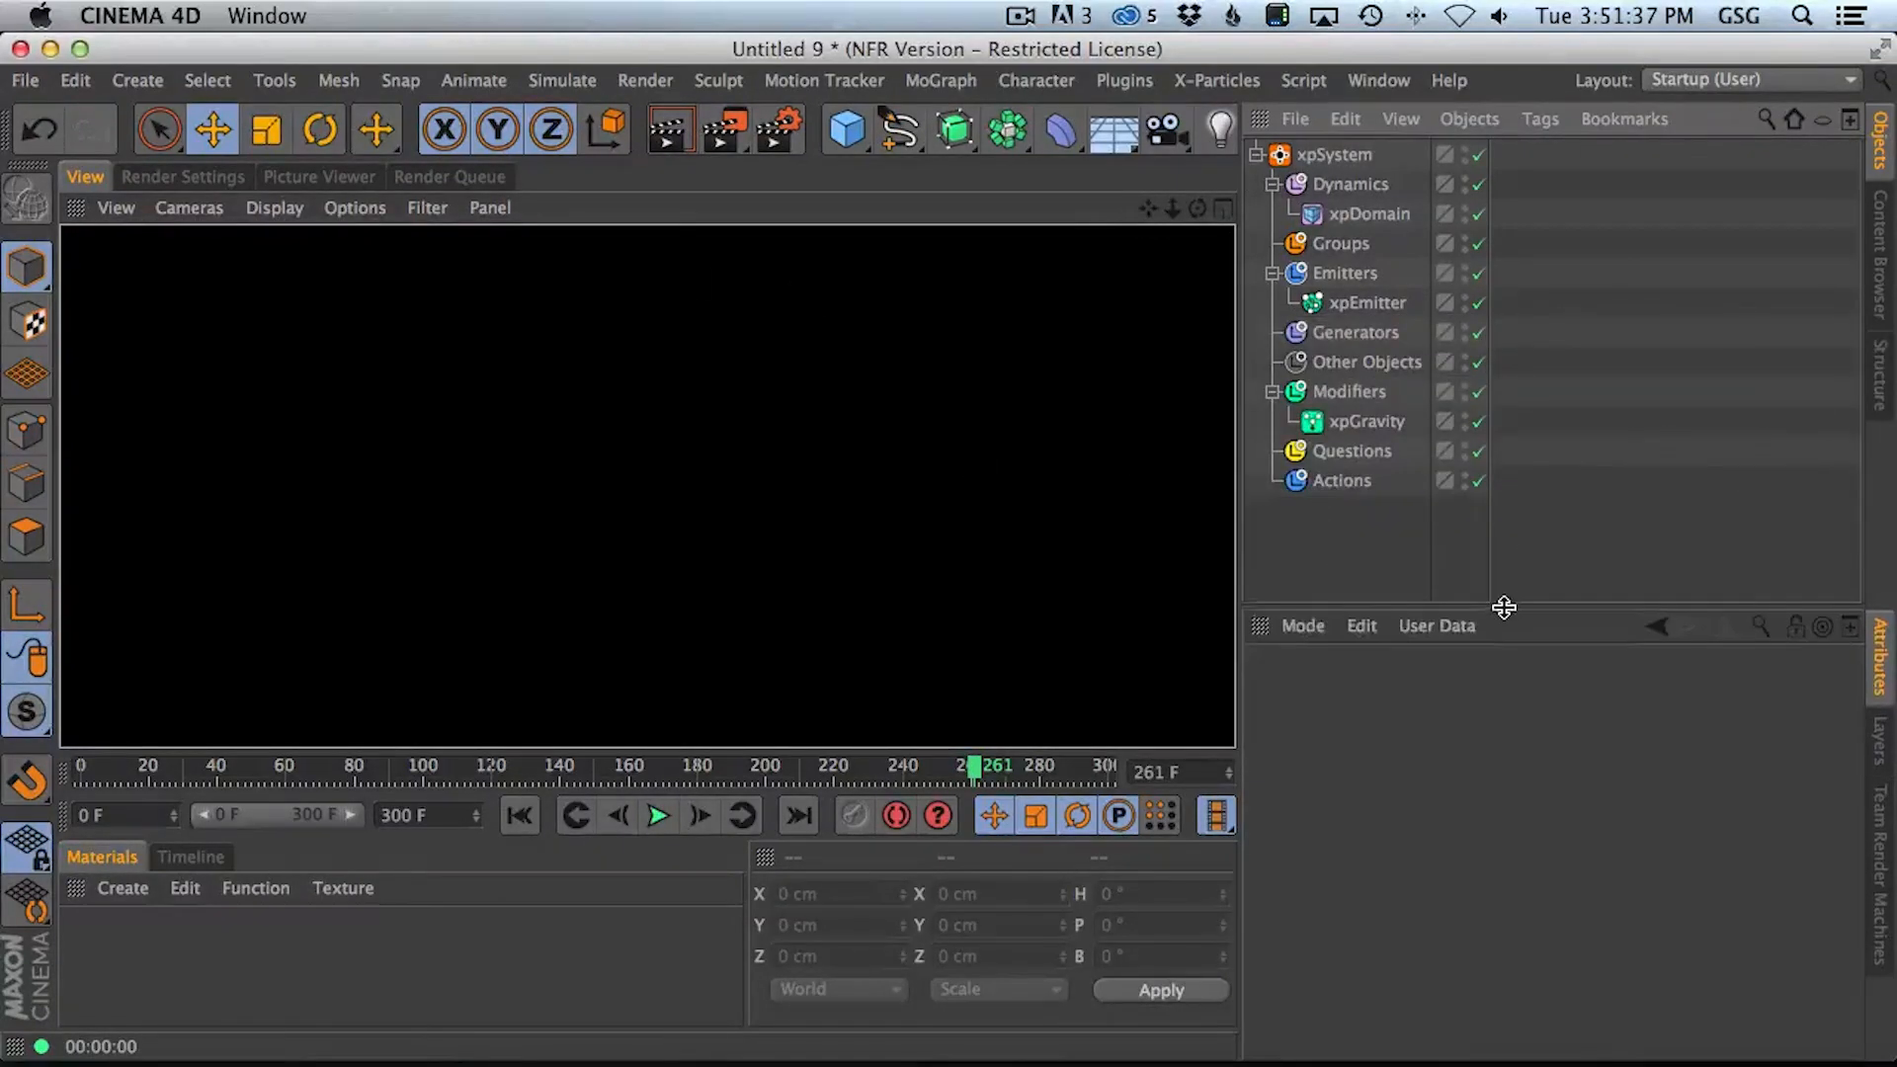
Create an X-Particles Material, assign it to the xpEmitter and render the view
{"action": "left_click", "coordinate": [1363, 303]}
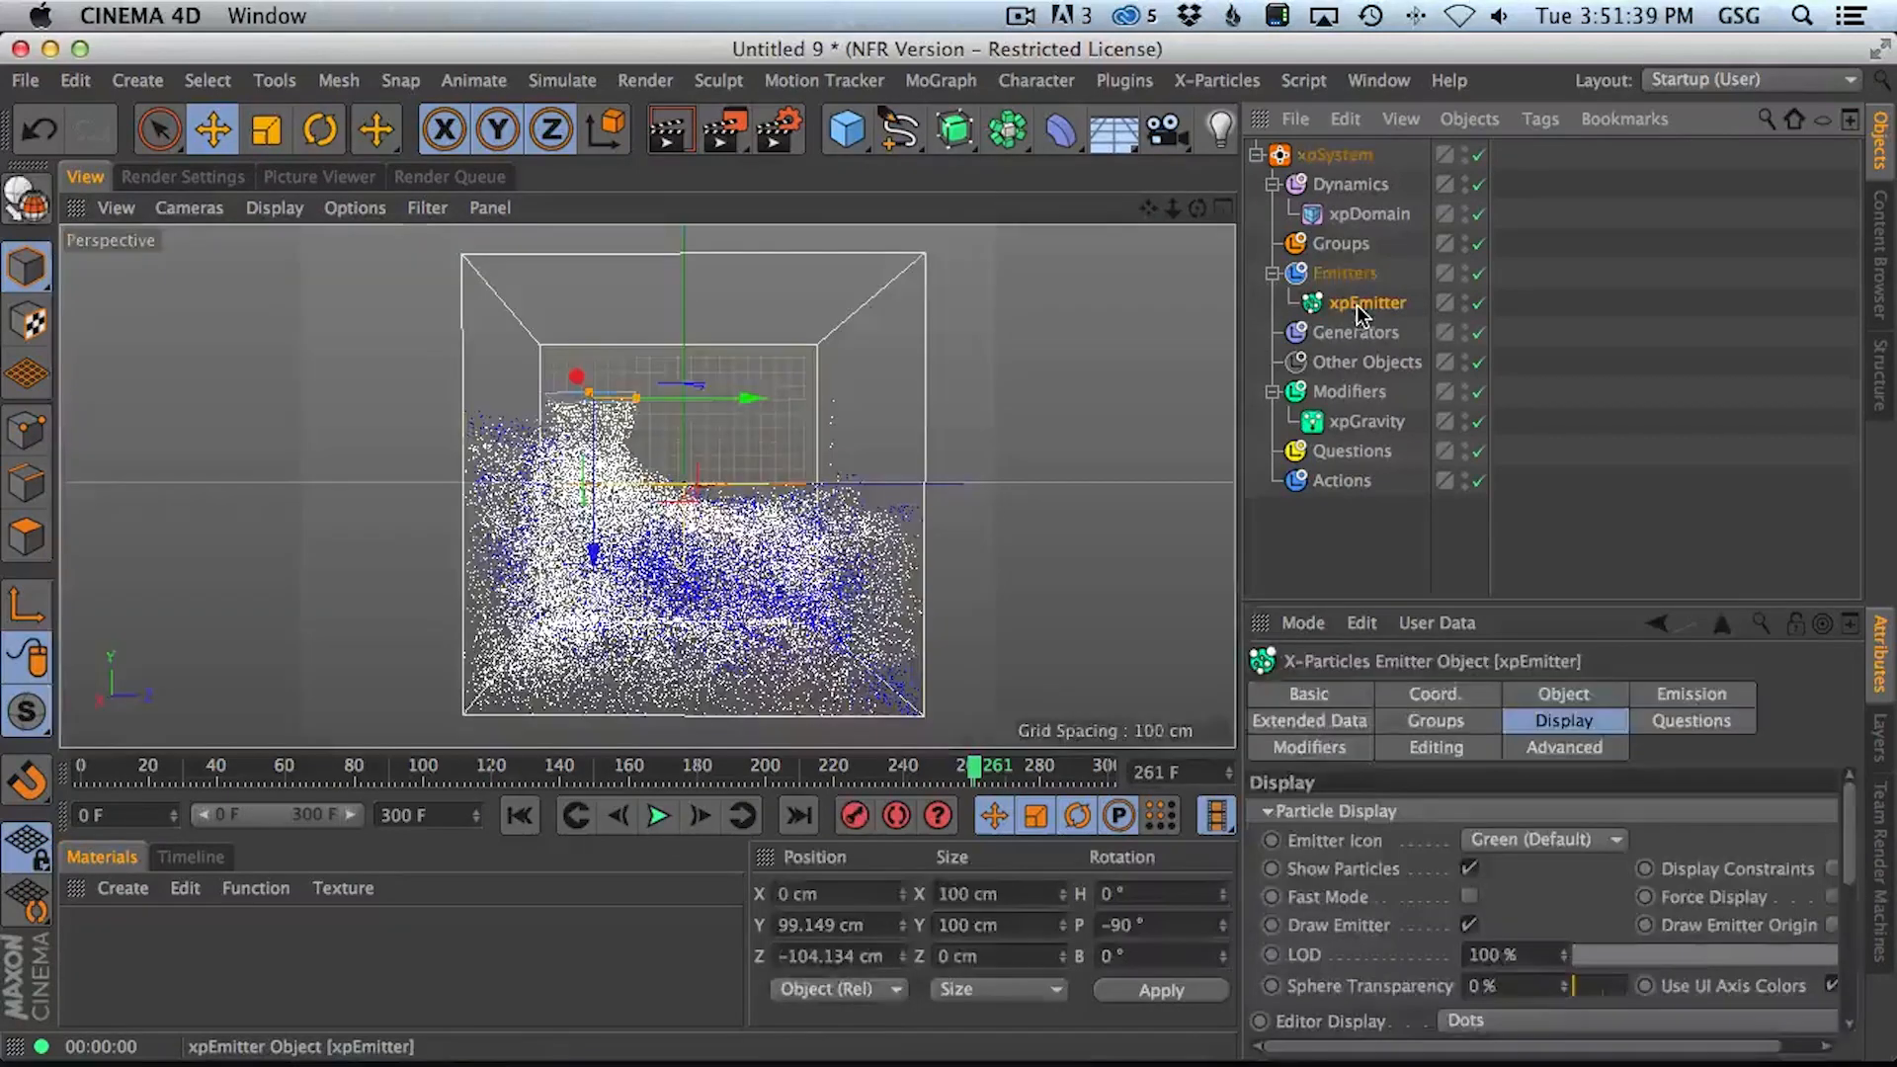
{"action": "left_click", "coordinate": [135, 889]}
{"action": "mouse_move", "coordinate": [178, 668]}
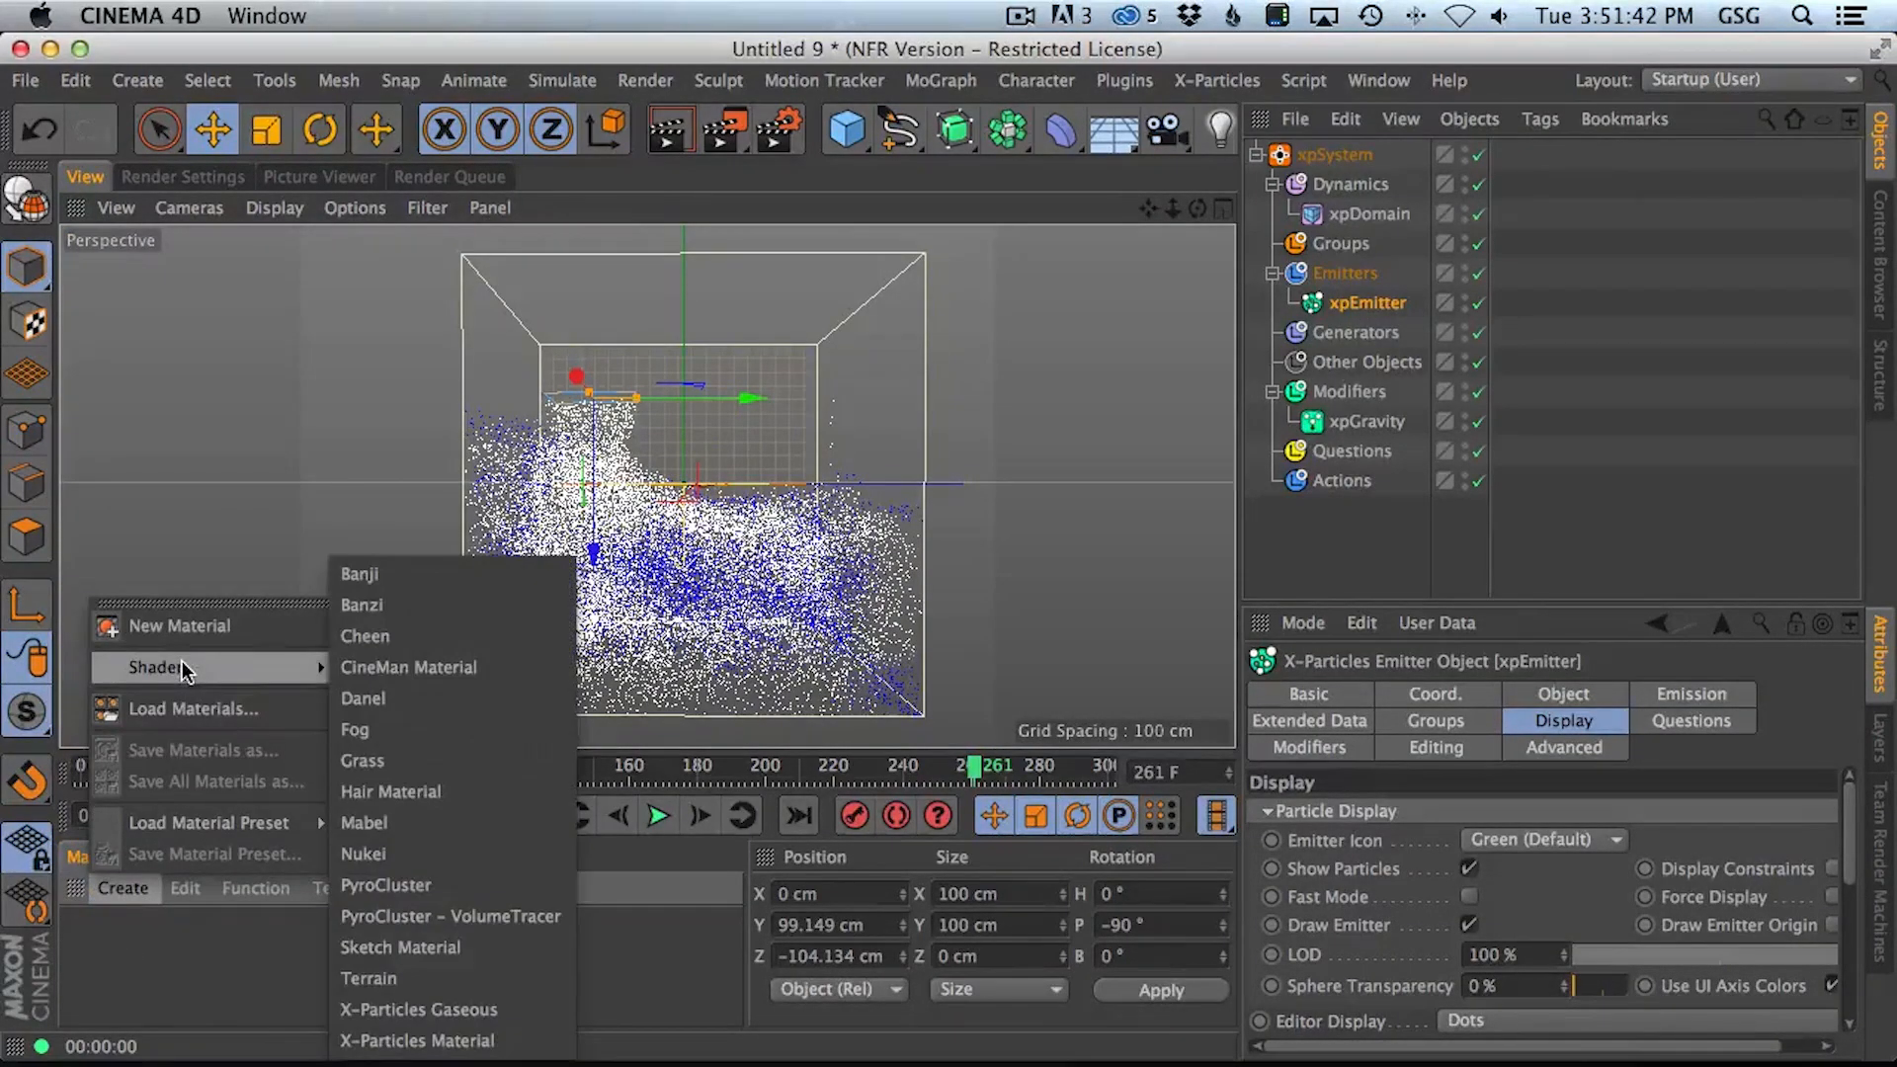
{"action": "left_click", "coordinate": [444, 1041]}
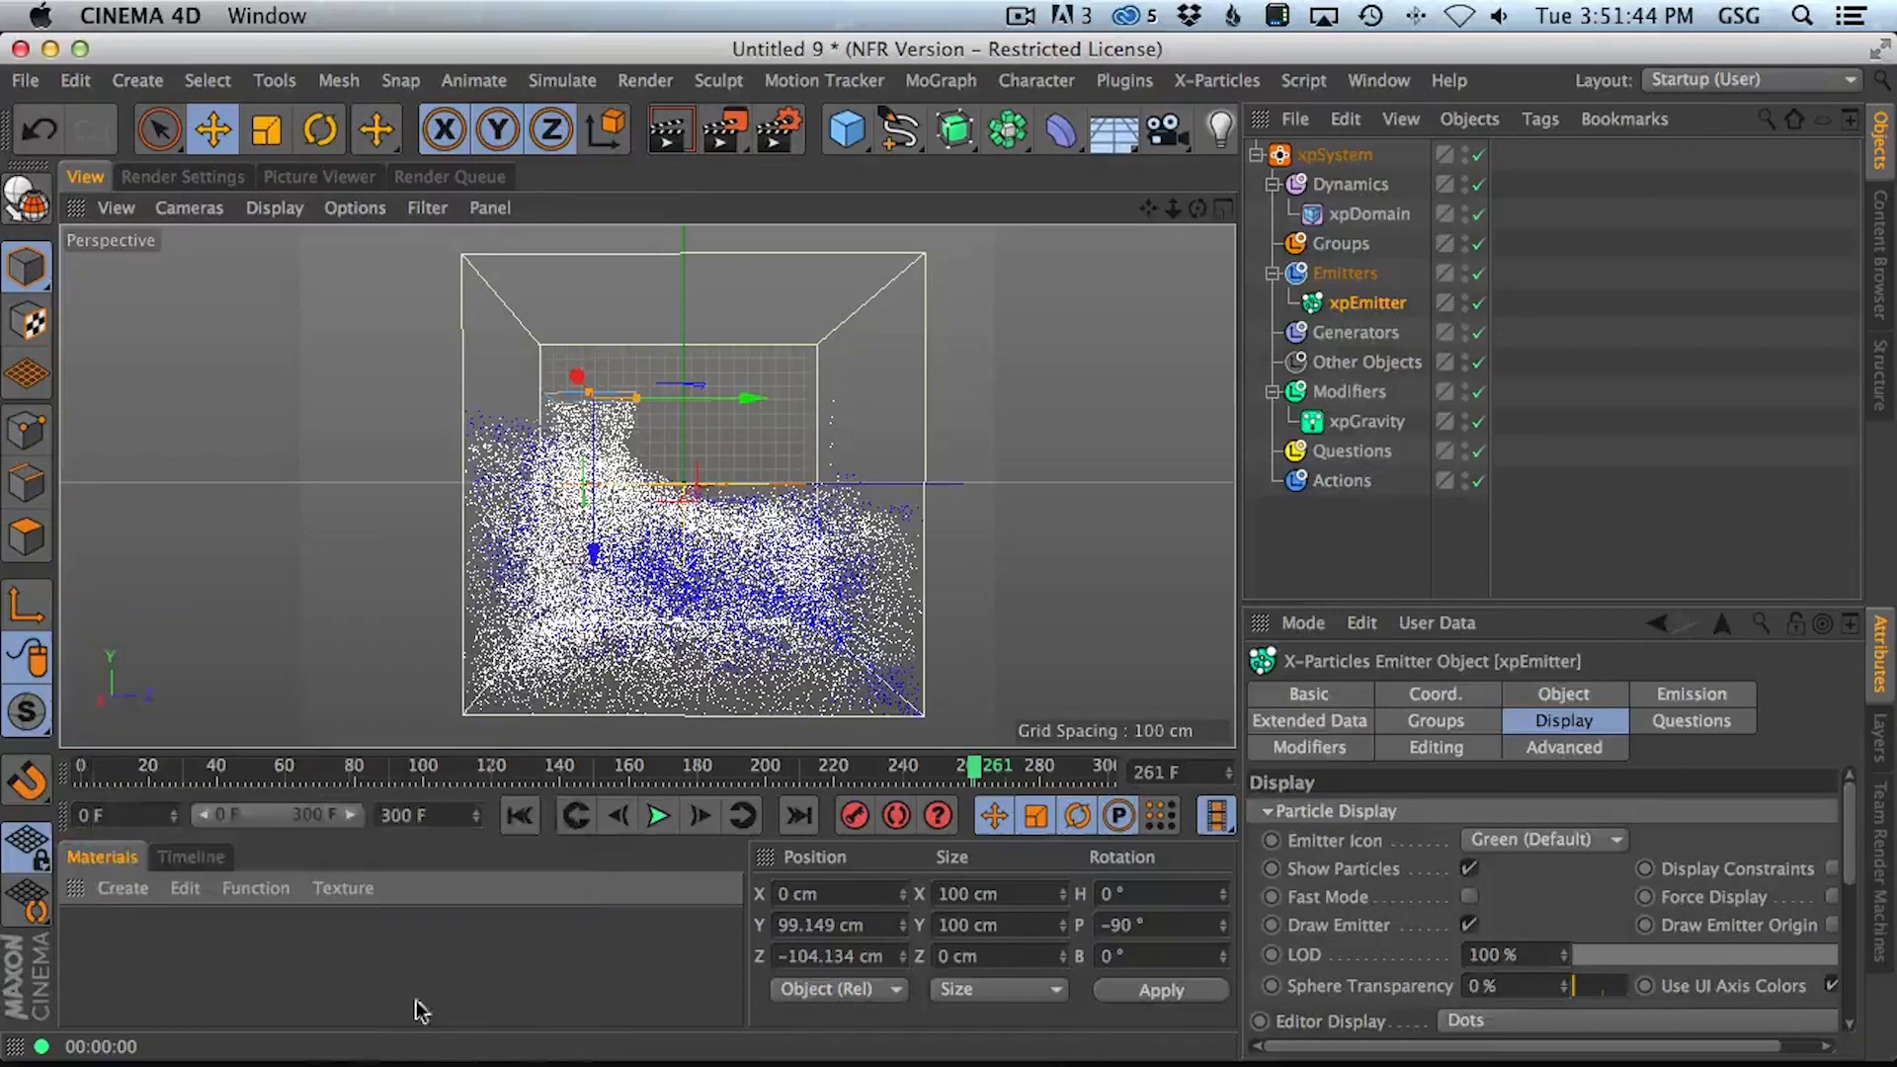
{"action": "left_click_drag", "start_coordinate": [99, 953], "coordinate": [1367, 304]}
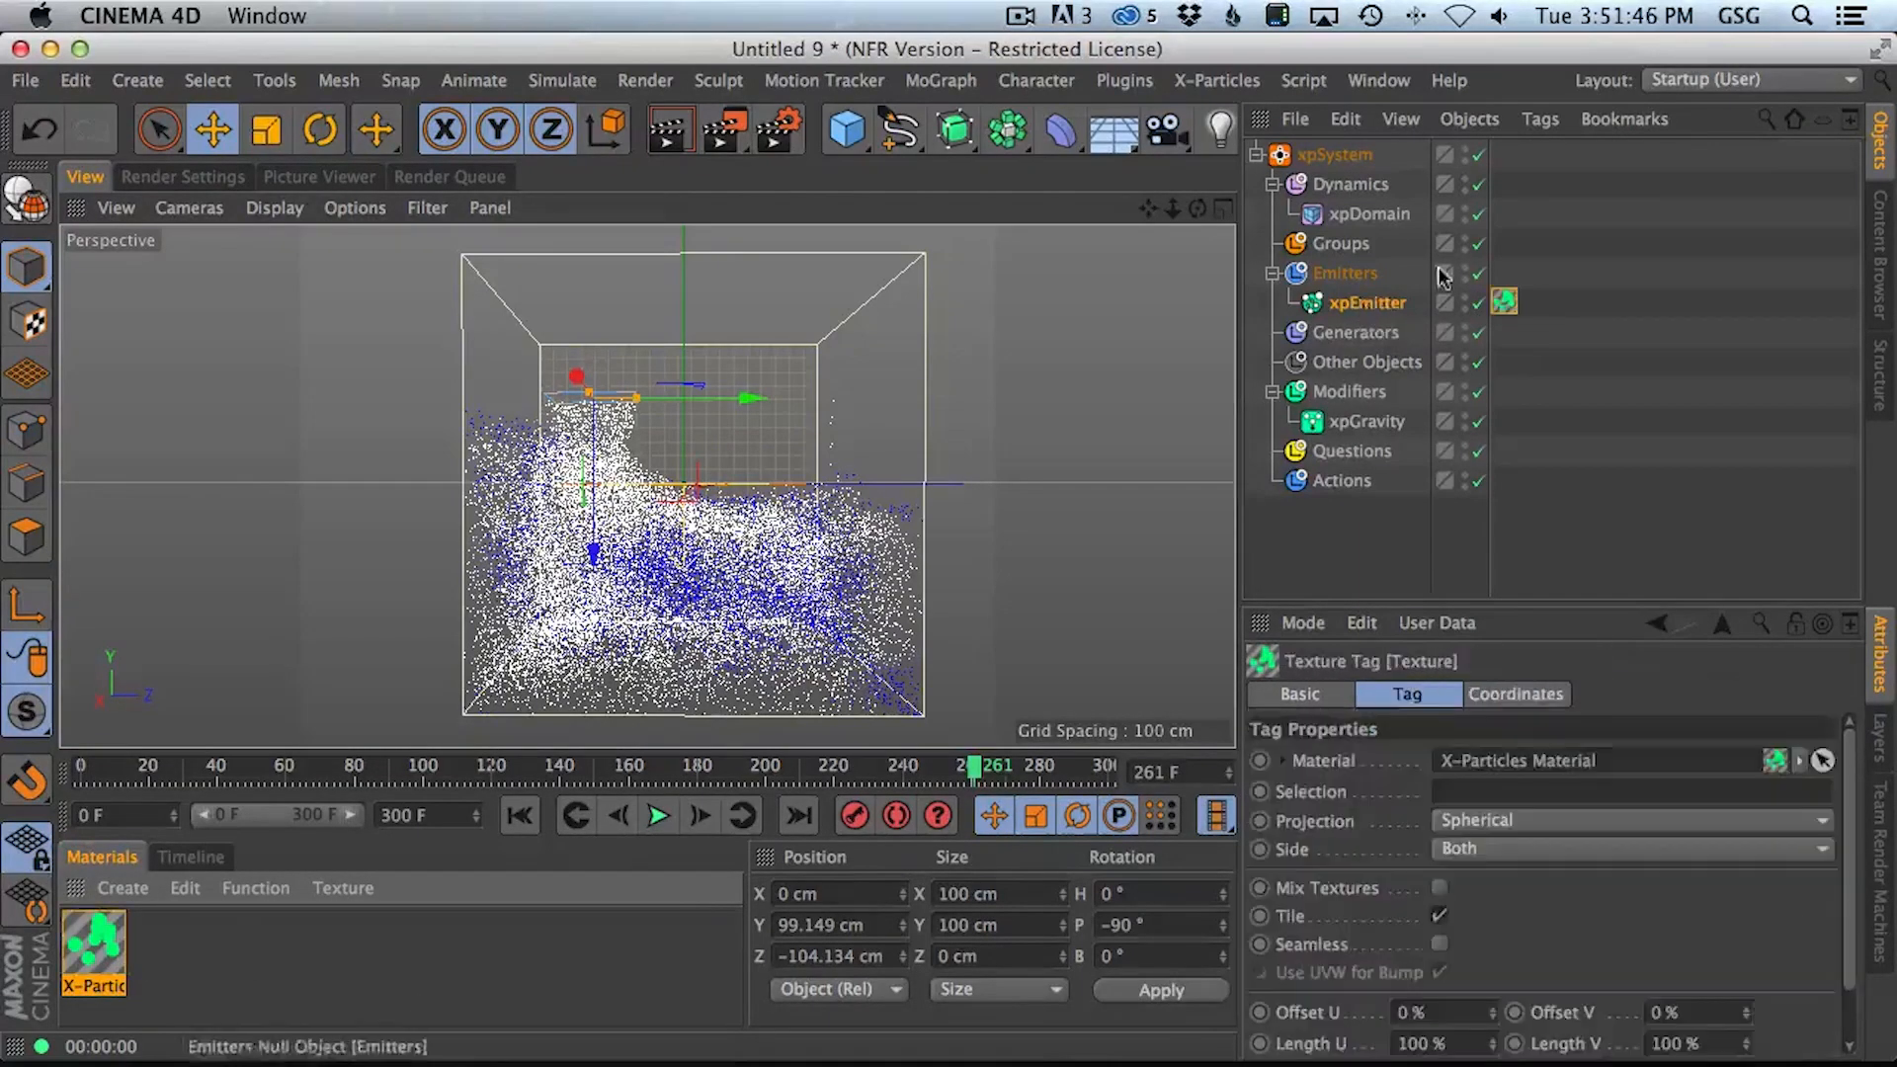
{"action": "left_click", "coordinate": [666, 146]}
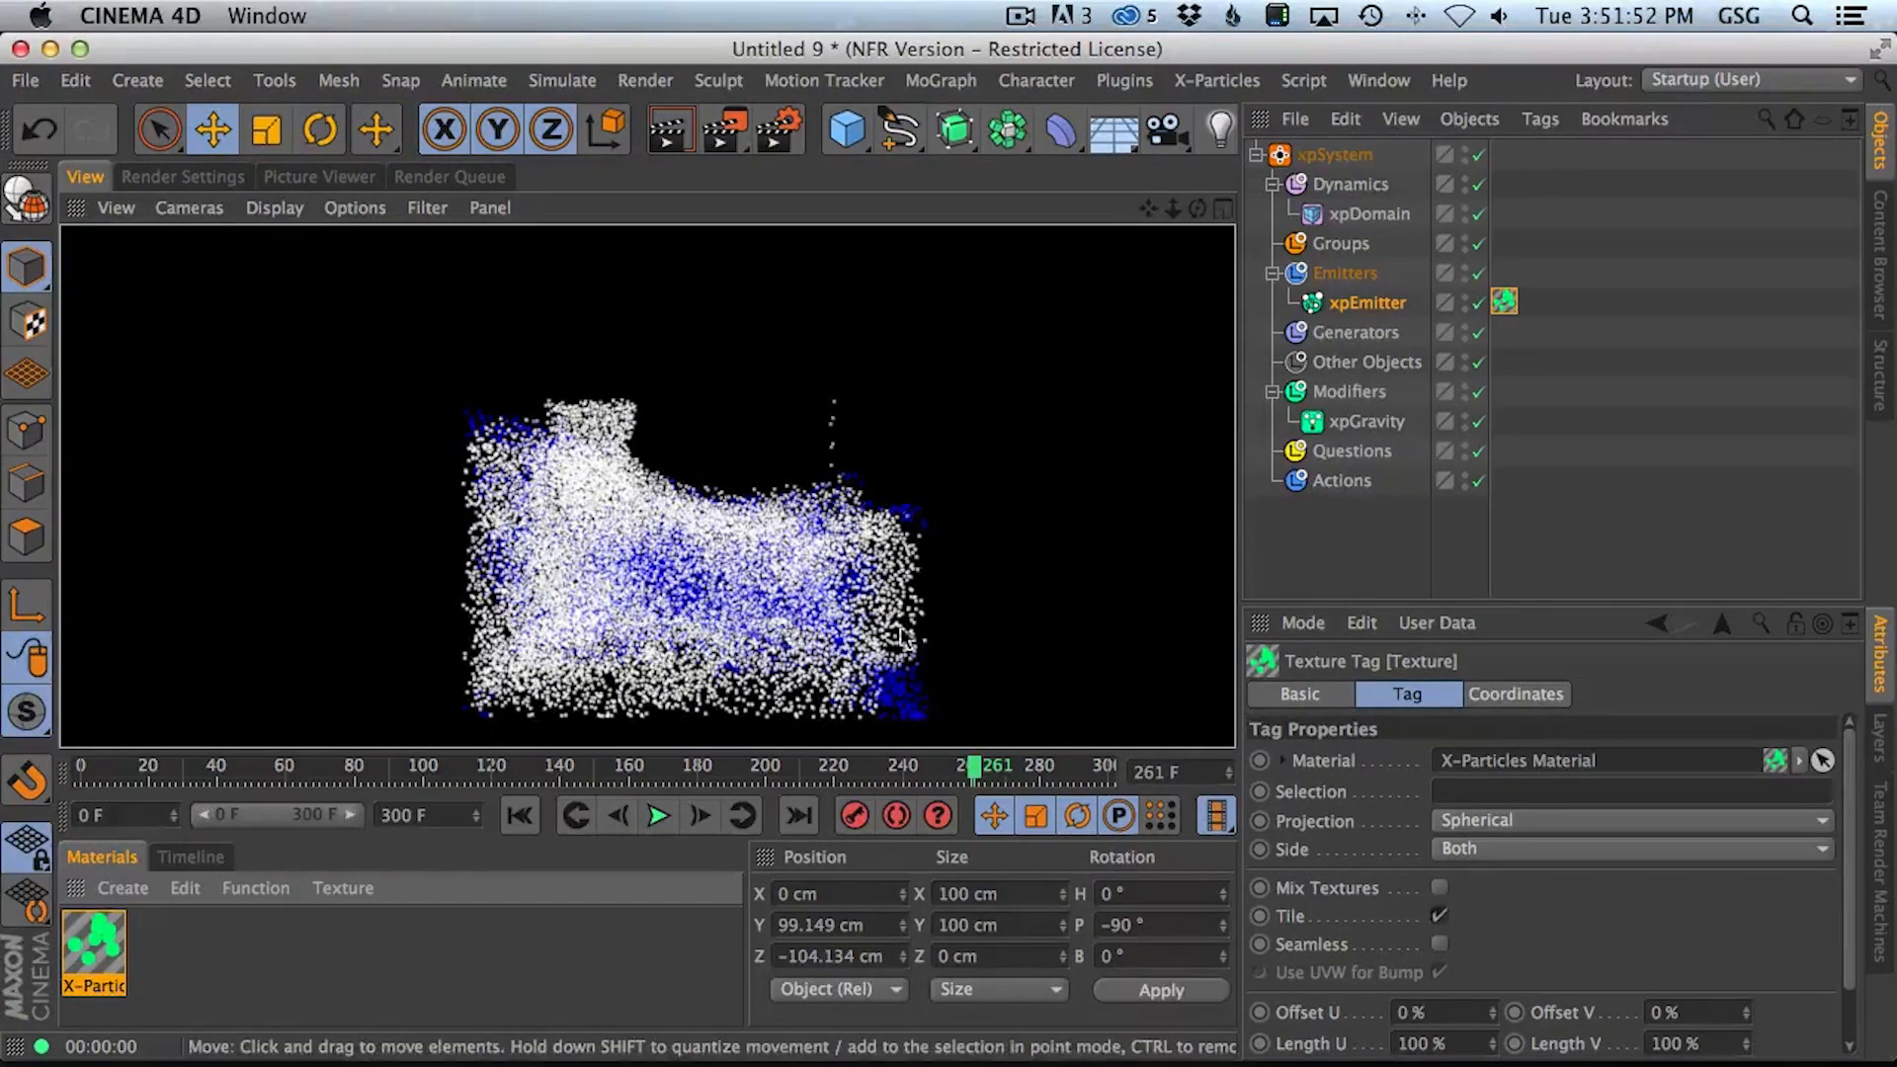
Set the X-Particles Material's color mode to Random Color and render the view
{"action": "double_click", "coordinate": [94, 950]}
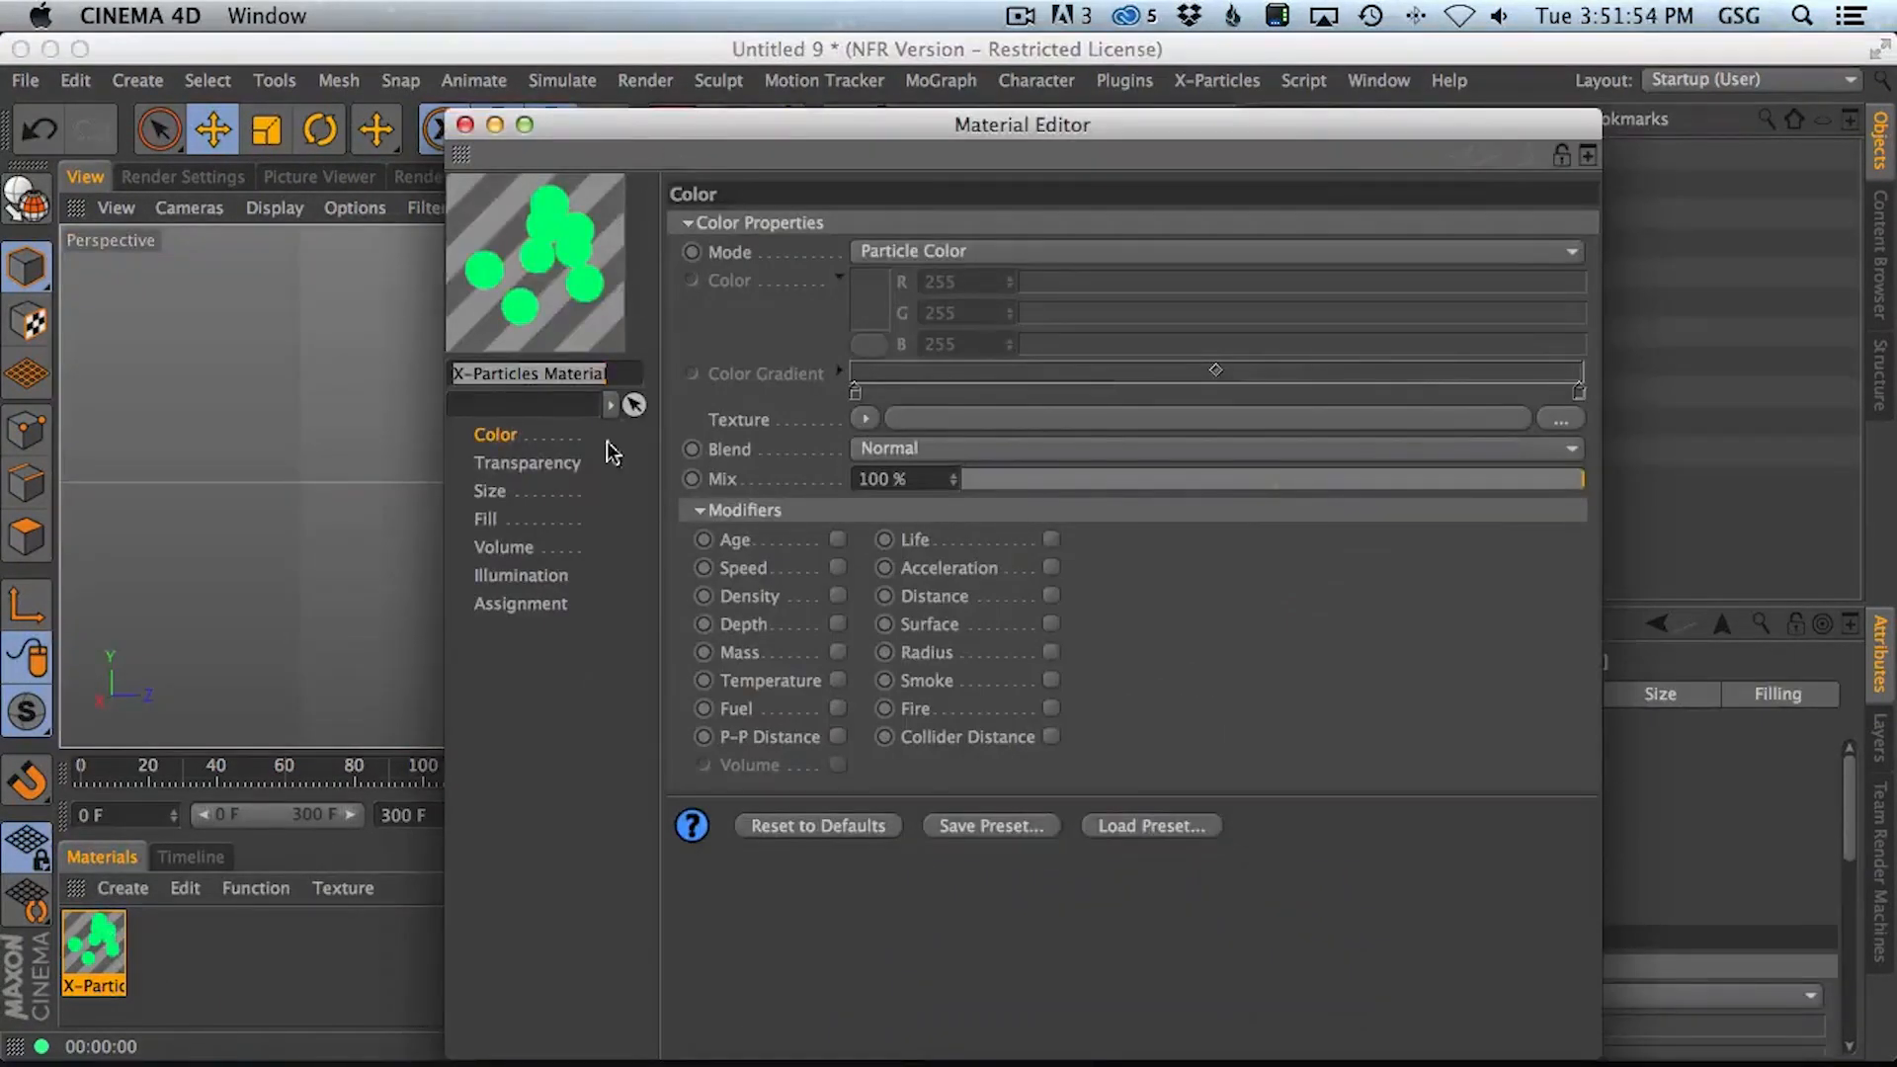
{"action": "left_click_drag", "start_coordinate": [939, 125], "coordinate": [1402, 167]}
{"action": "left_click", "coordinate": [1344, 269]}
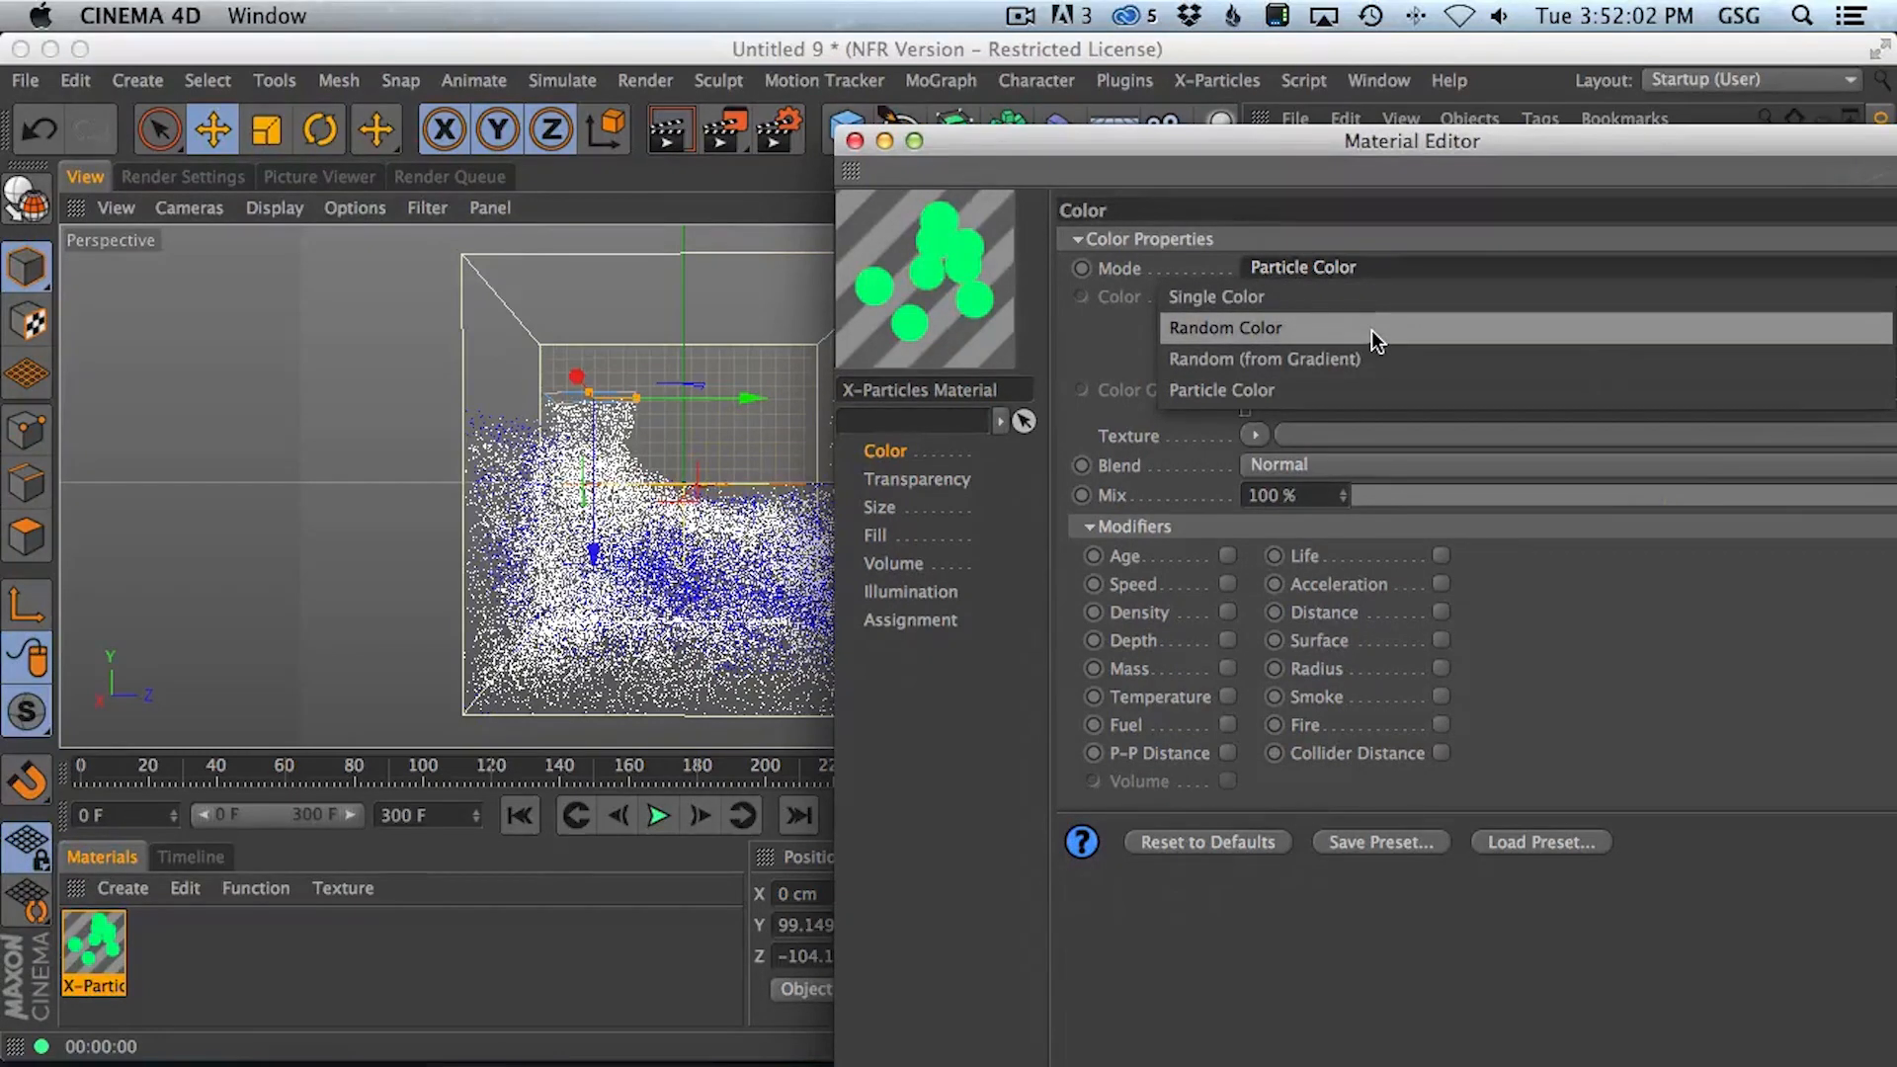
{"action": "left_click", "coordinate": [1372, 330]}
{"action": "left_click", "coordinate": [668, 129]}
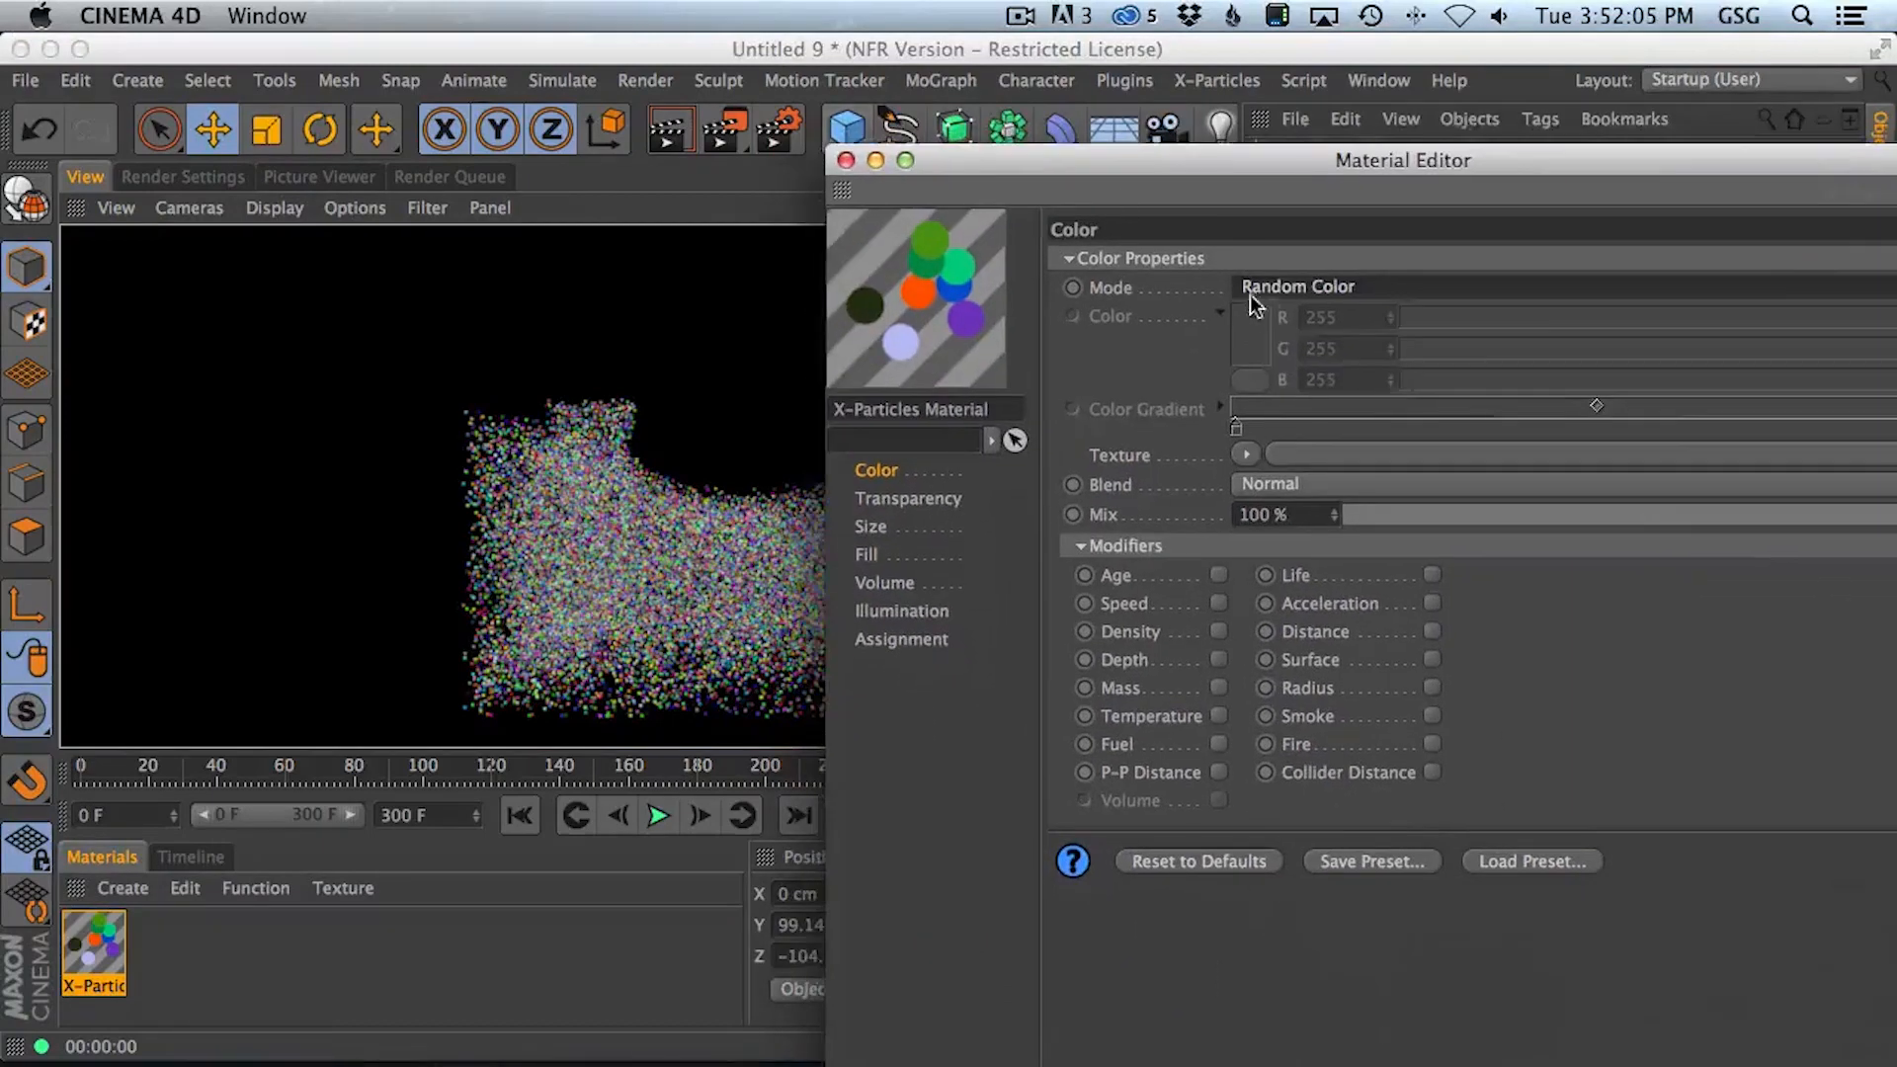
Set the material's color mode to Random (from Gradient) and toggle the Age and Speed color modifiers on and off
{"action": "left_click", "coordinate": [1249, 295]}
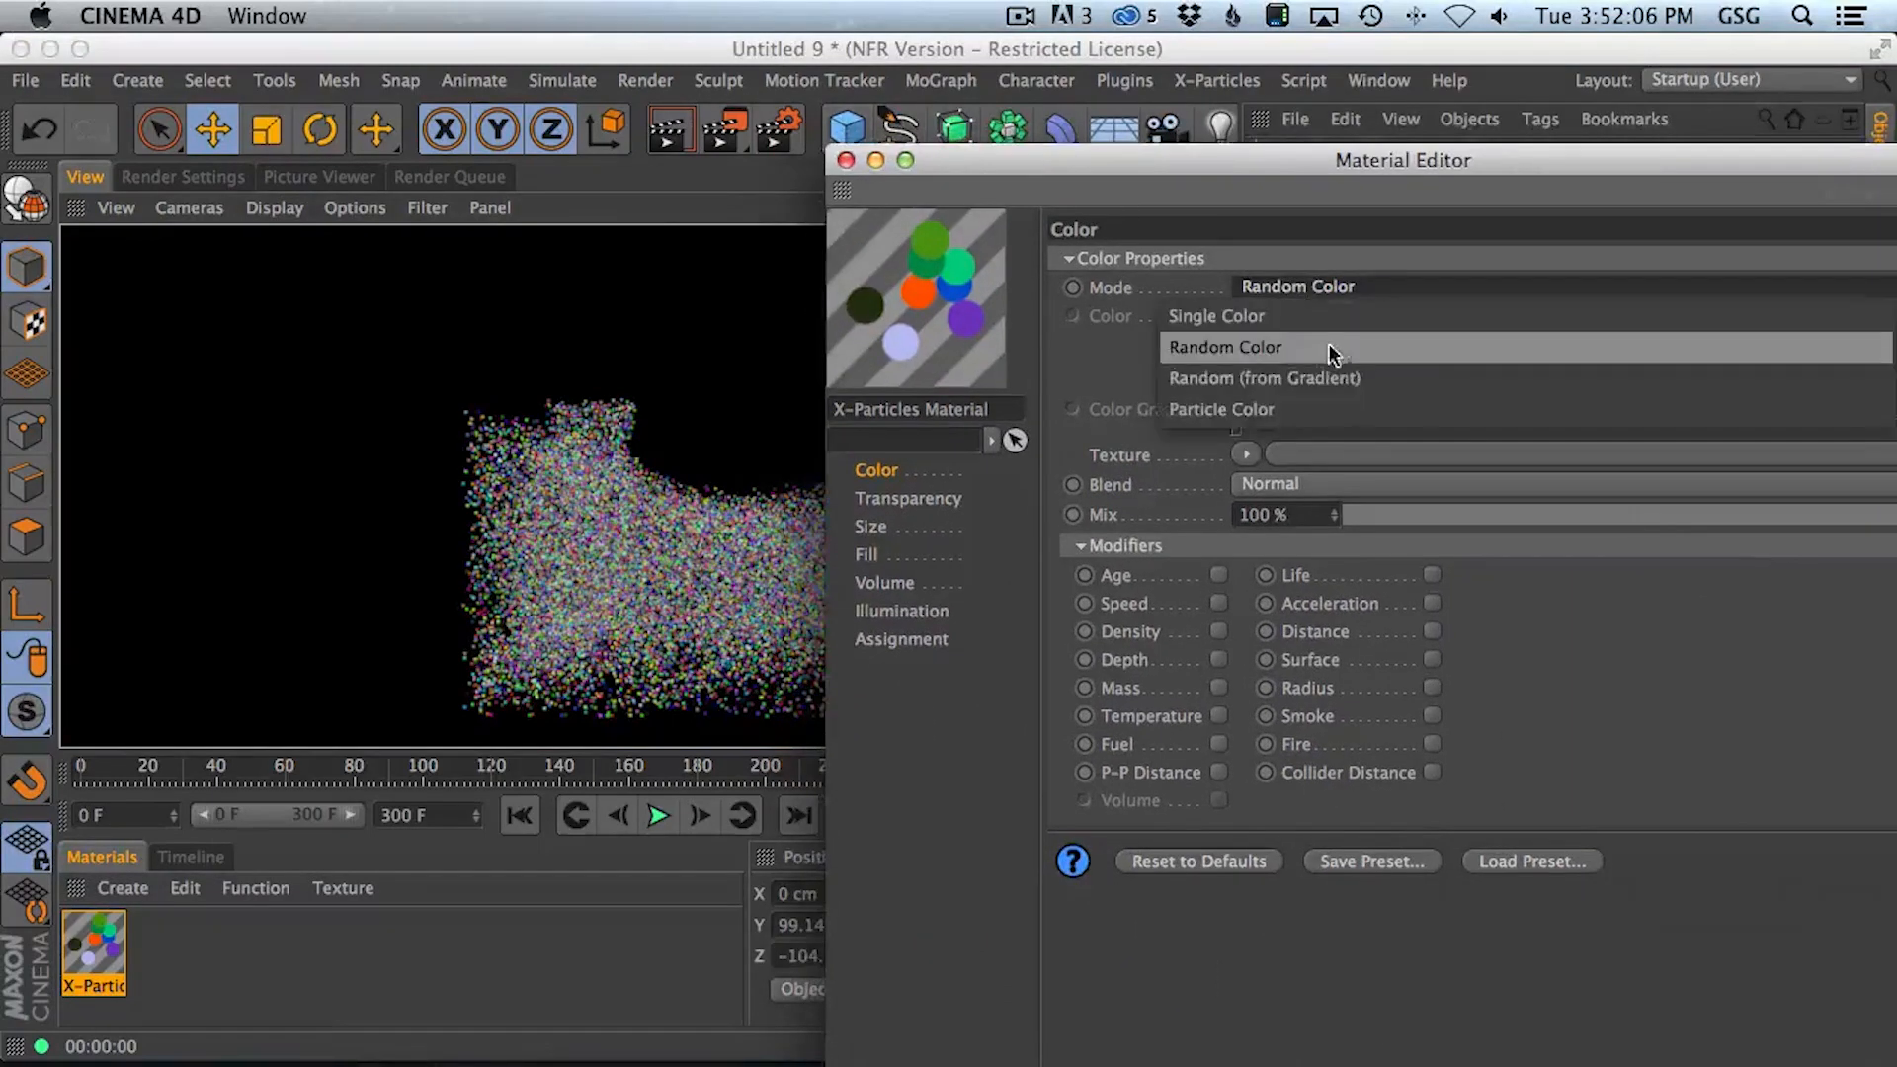
{"action": "left_click", "coordinate": [1324, 376]}
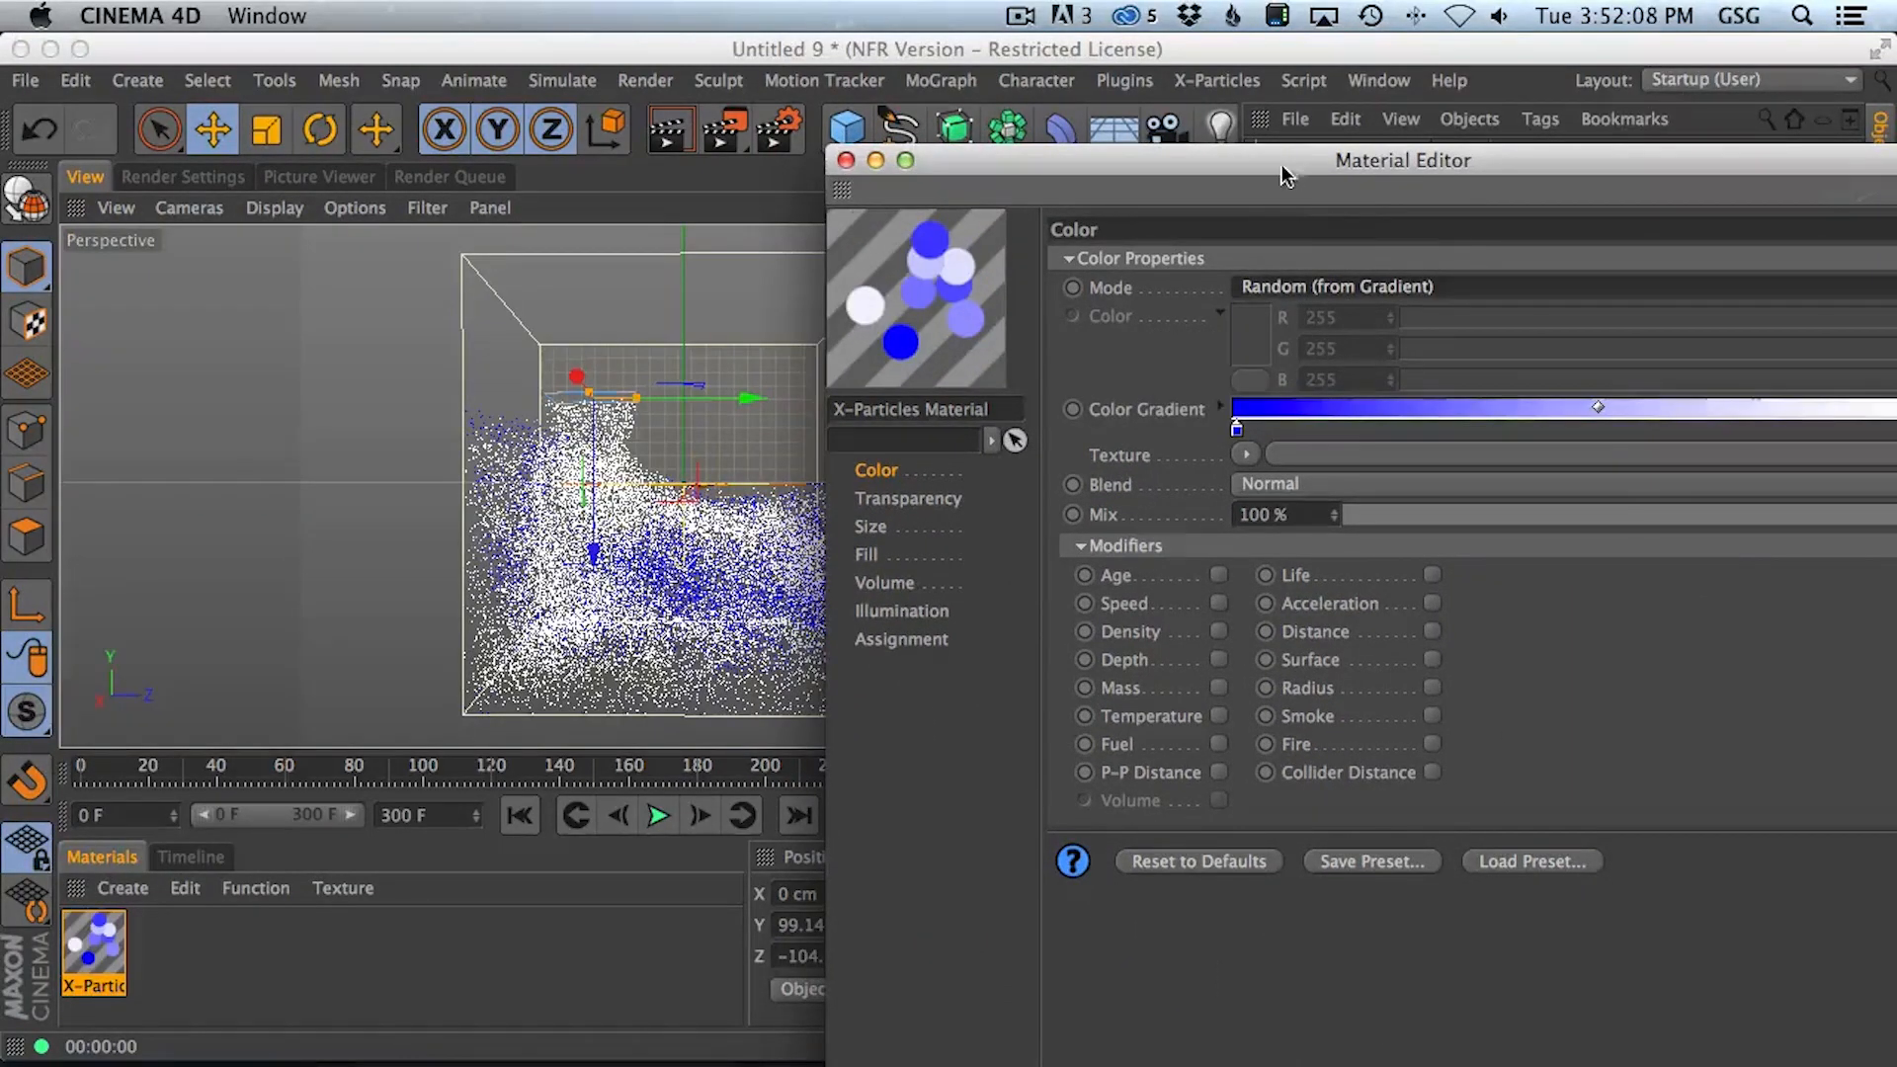
{"action": "left_click_drag", "start_coordinate": [1284, 176], "coordinate": [1305, 143]}
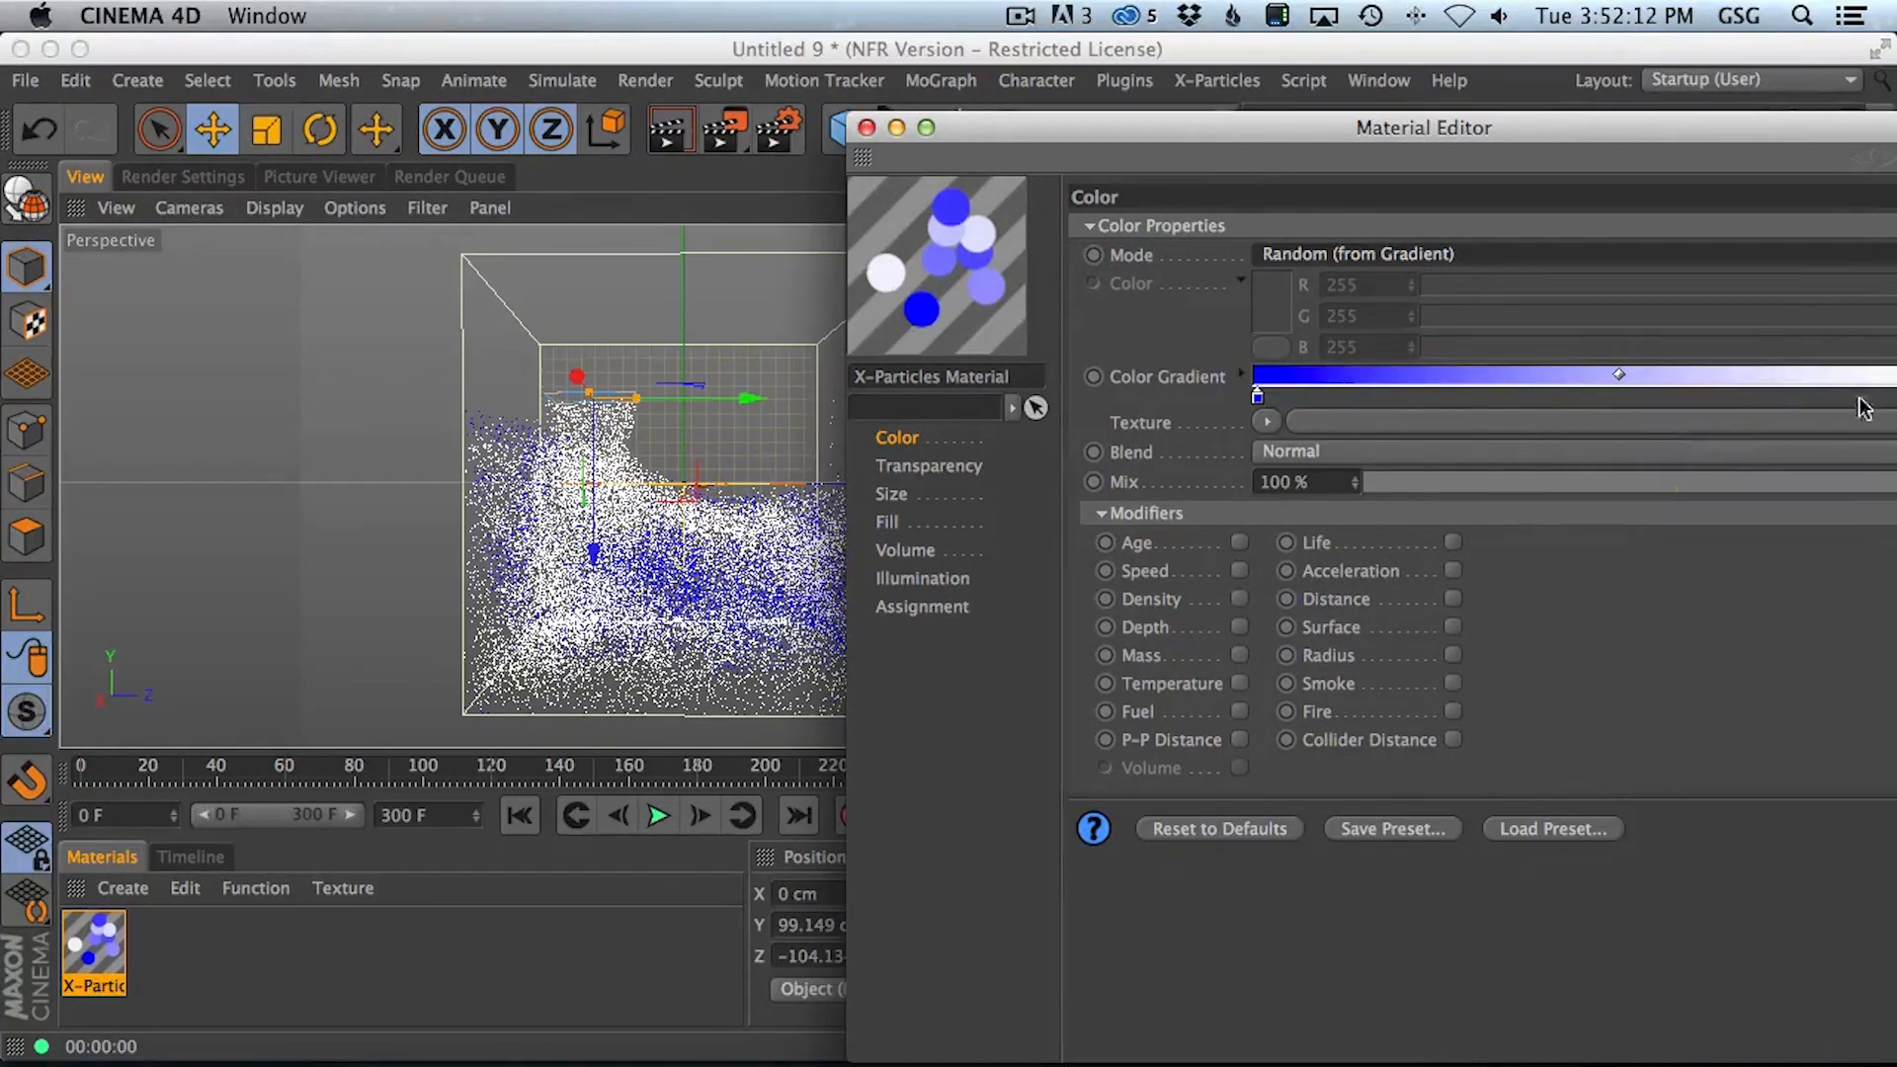
{"action": "left_click", "coordinate": [1239, 543]}
{"action": "left_click", "coordinate": [1238, 542]}
{"action": "left_click", "coordinate": [1239, 571]}
{"action": "left_click", "coordinate": [1239, 570]}
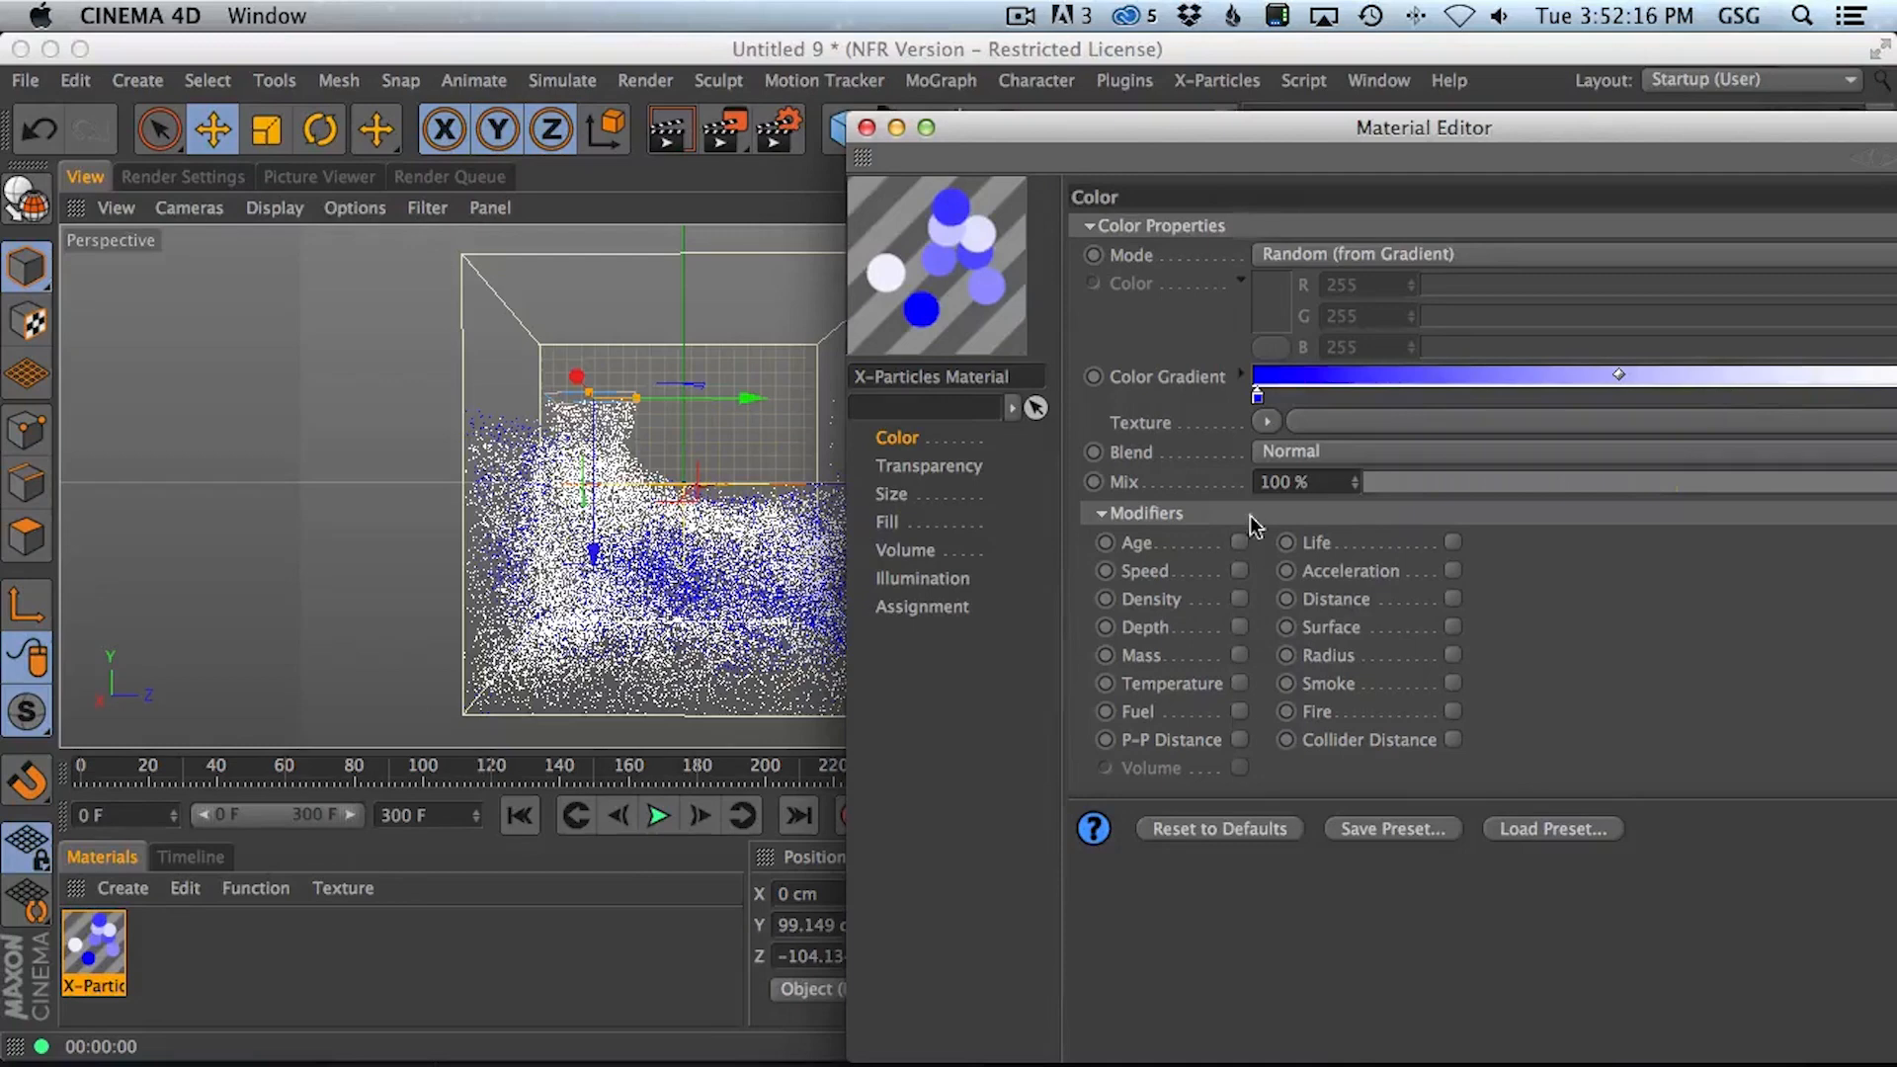
Return the material's color mode to Particle Color
{"action": "left_click", "coordinate": [1340, 255]}
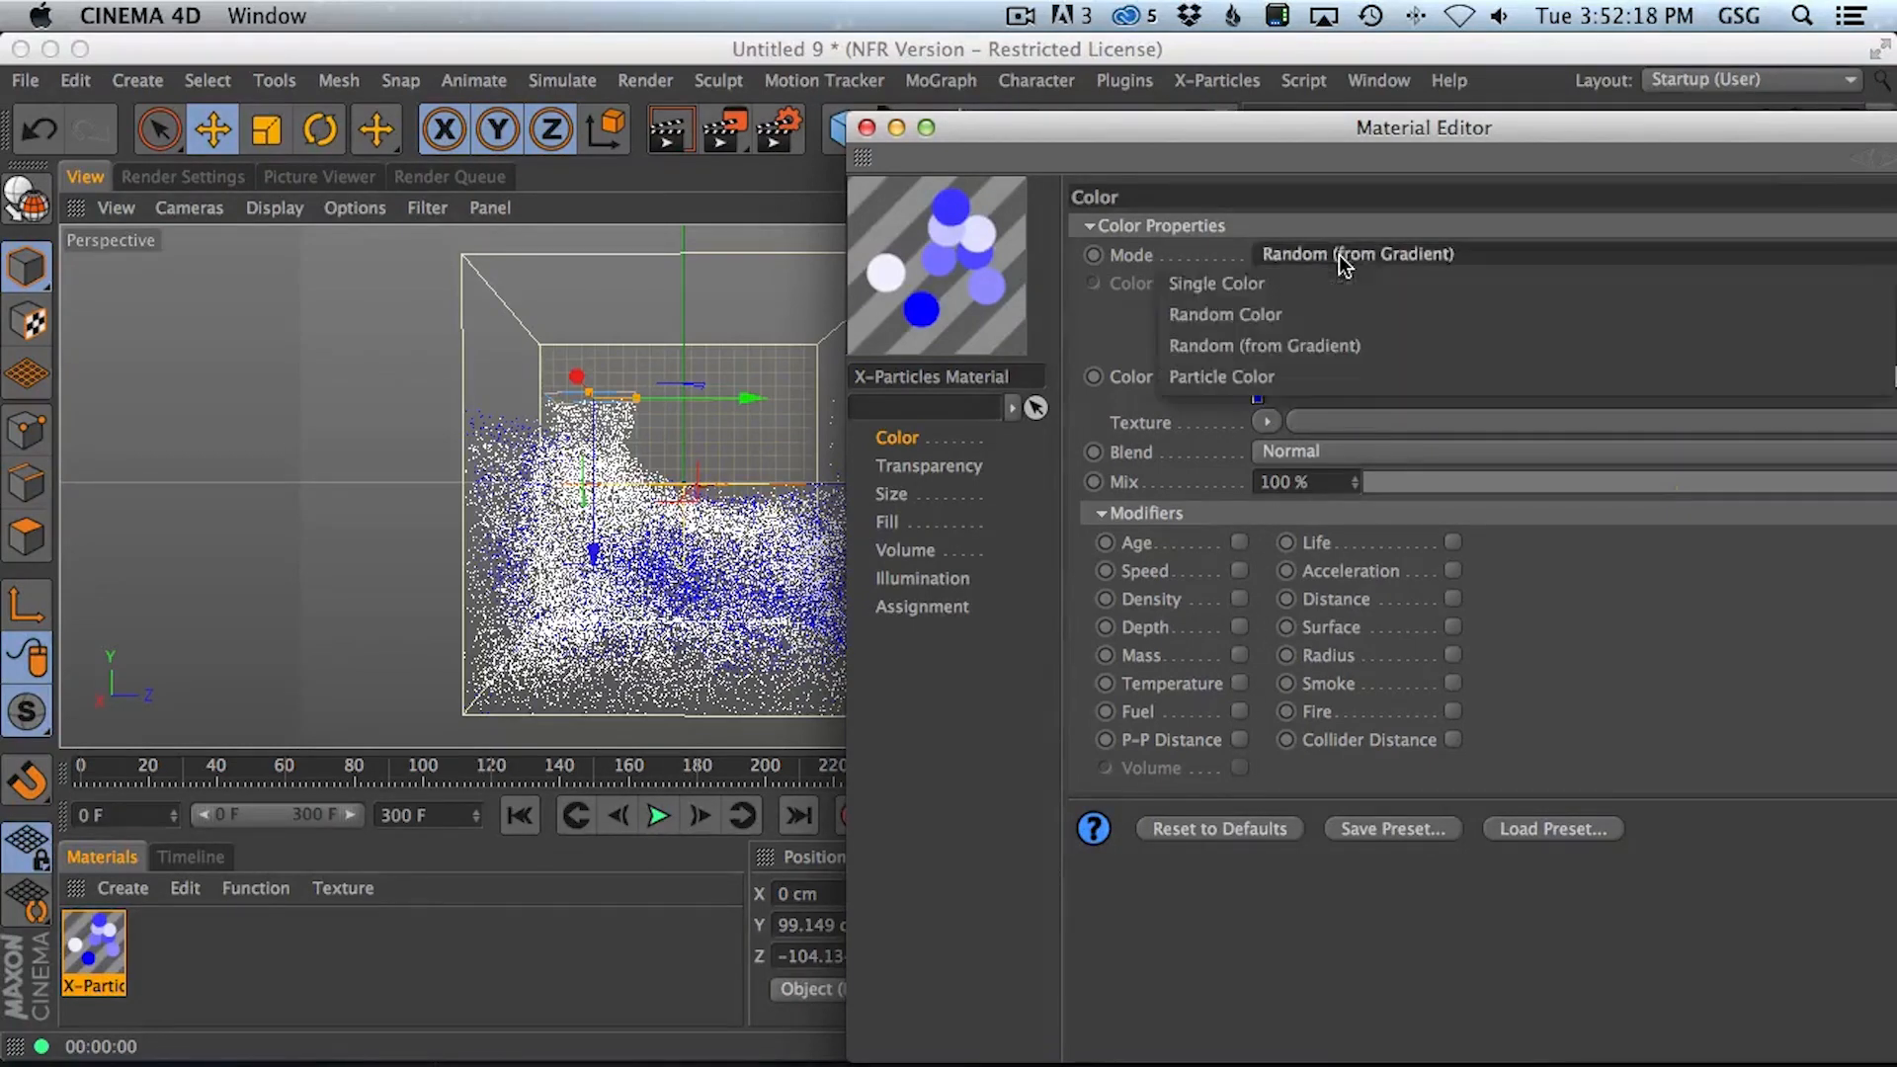
{"action": "left_click", "coordinate": [1314, 380]}
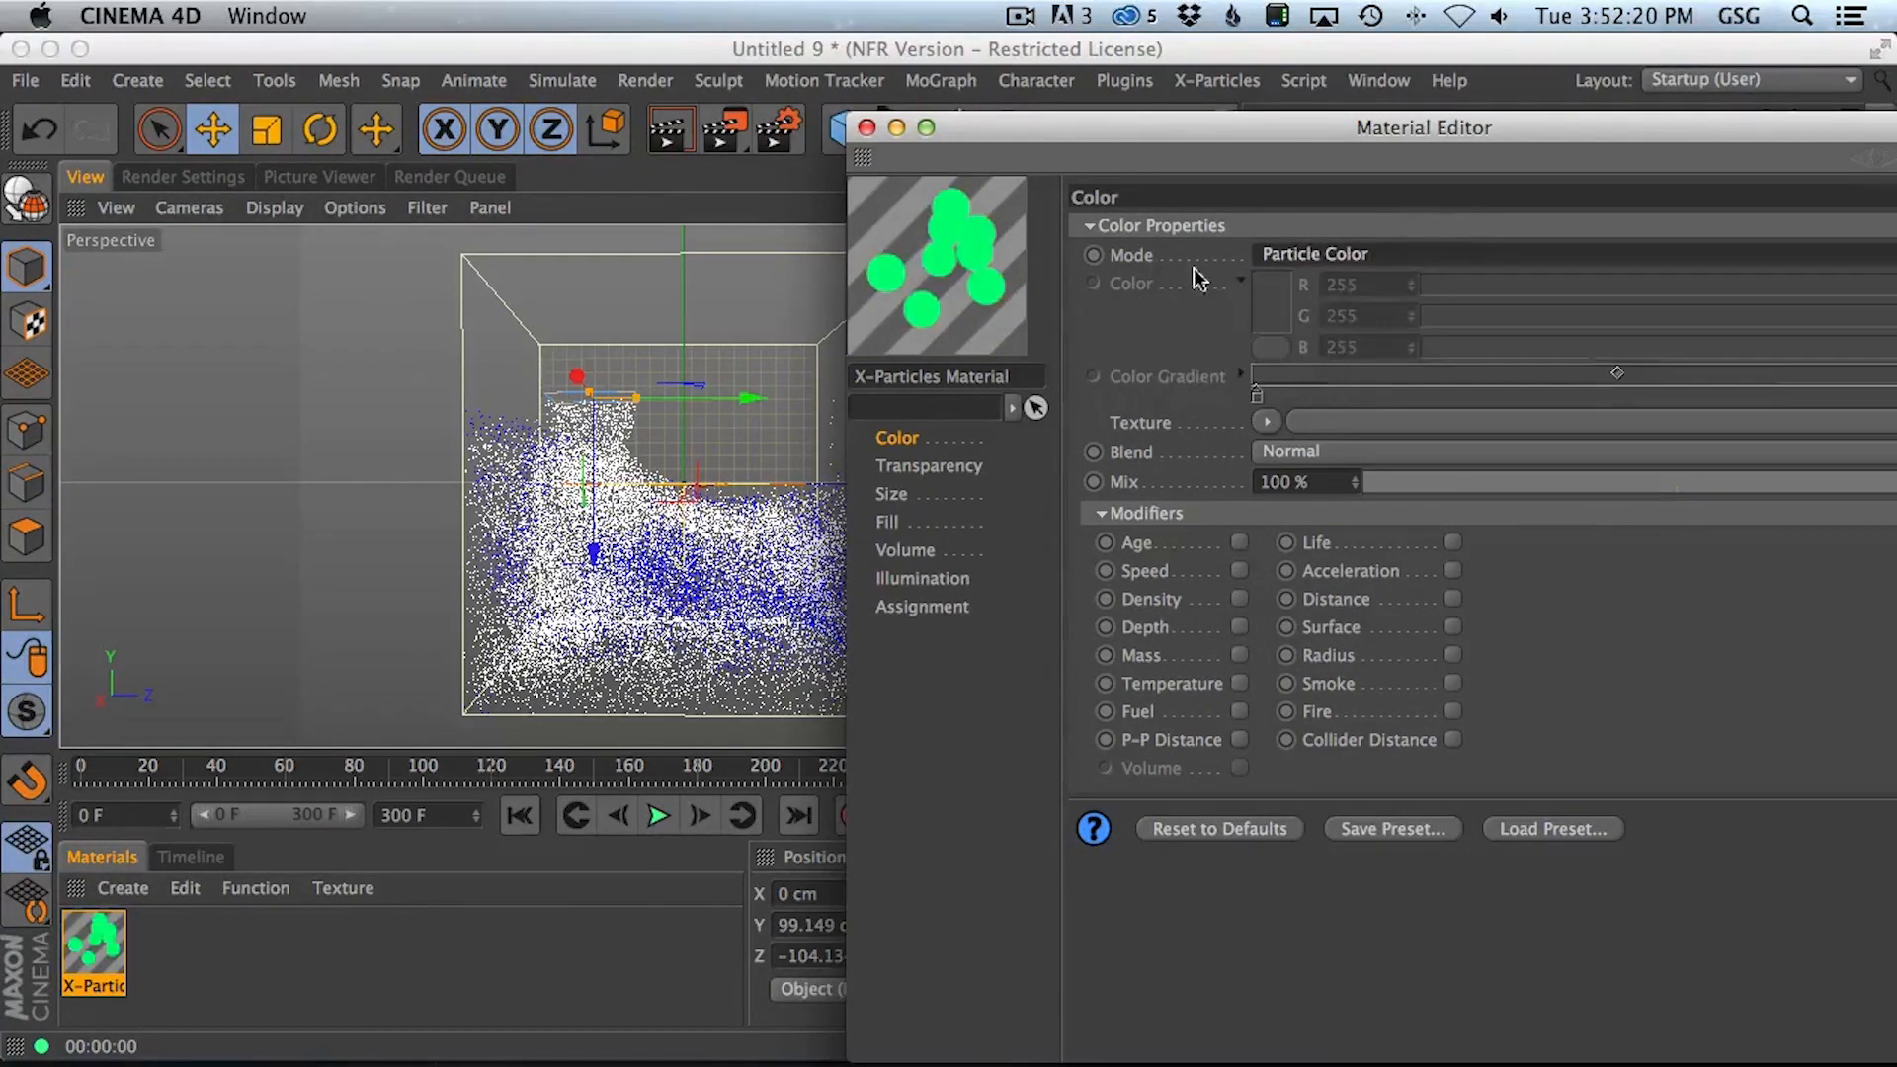
{"action": "left_click_drag", "start_coordinate": [1096, 139], "coordinate": [1114, 186]}
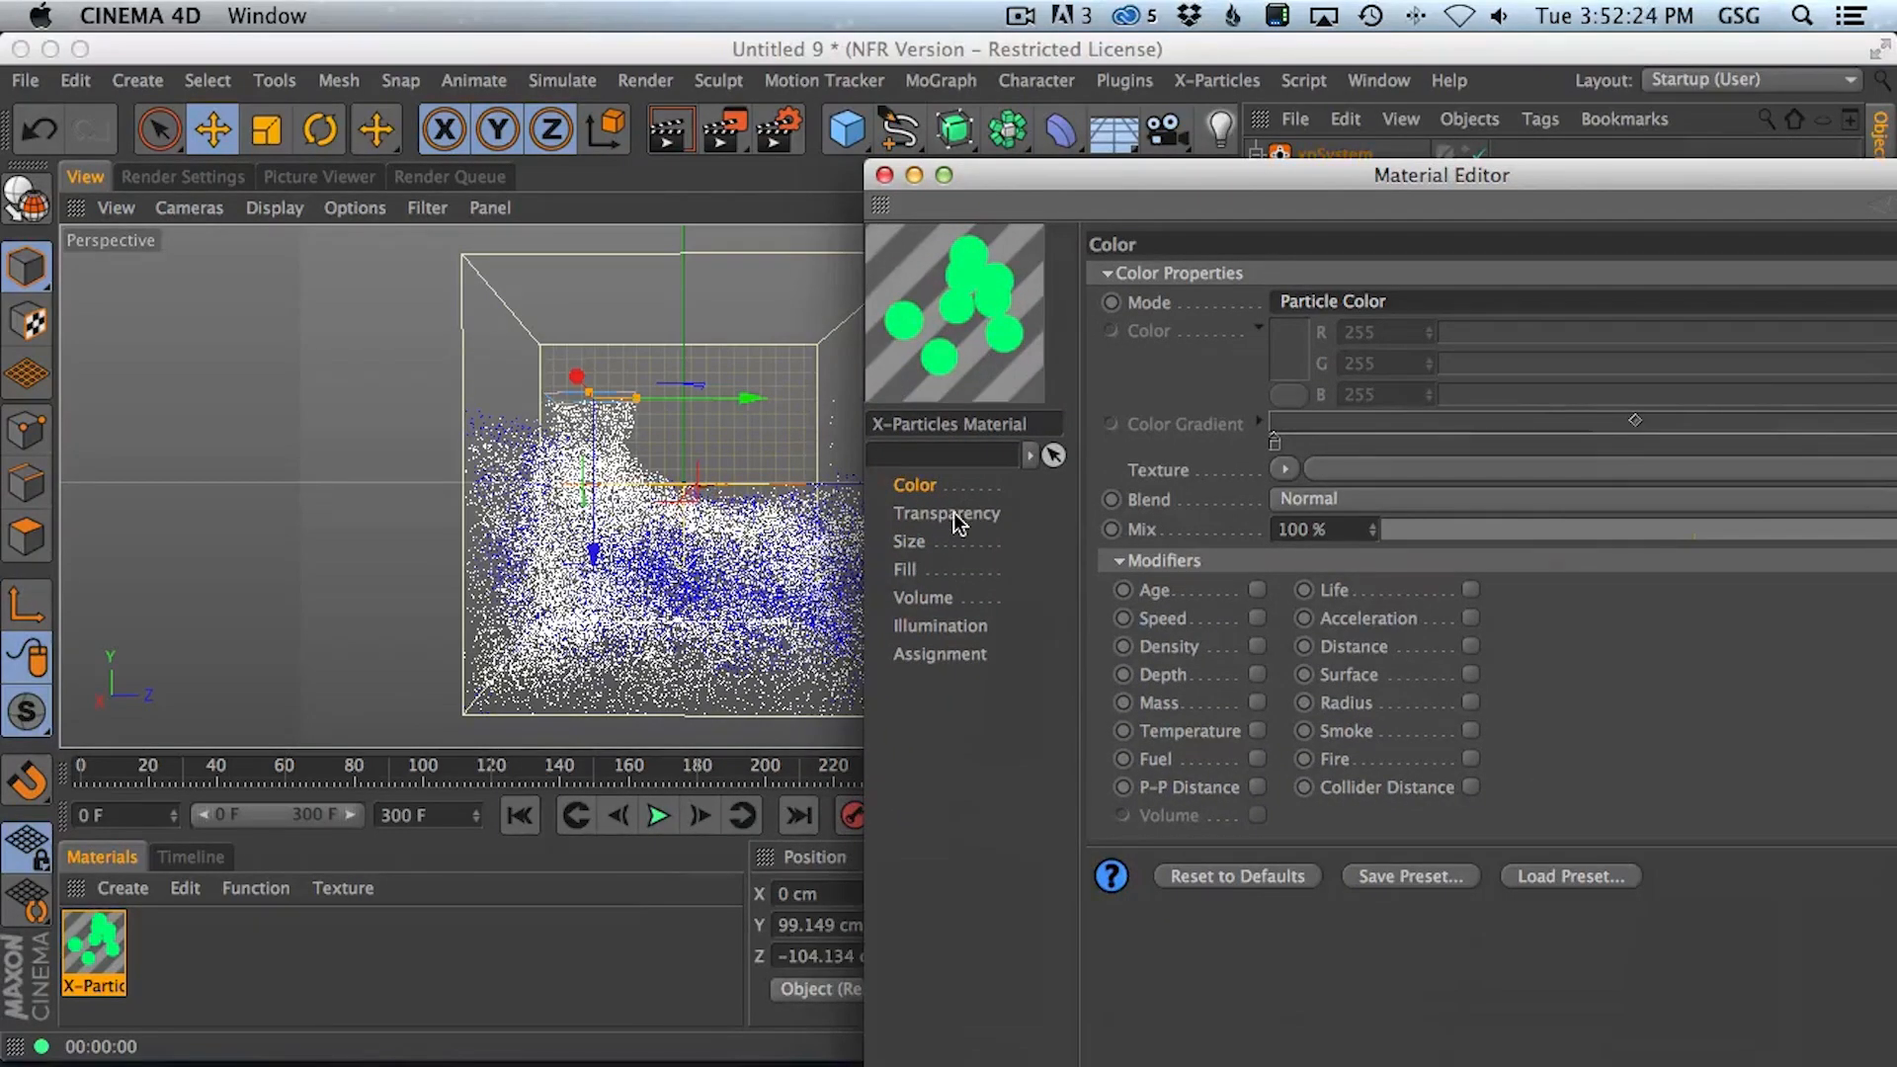
Set the material's particle size variation to 41% and scale to 17%, and render the view
{"action": "left_click", "coordinate": [910, 542]}
{"action": "left_click_drag", "start_coordinate": [1575, 283], "coordinate": [1747, 278]}
{"action": "left_click_drag", "start_coordinate": [1336, 308], "coordinate": [1288, 316]}
{"action": "left_click", "coordinate": [668, 128]}
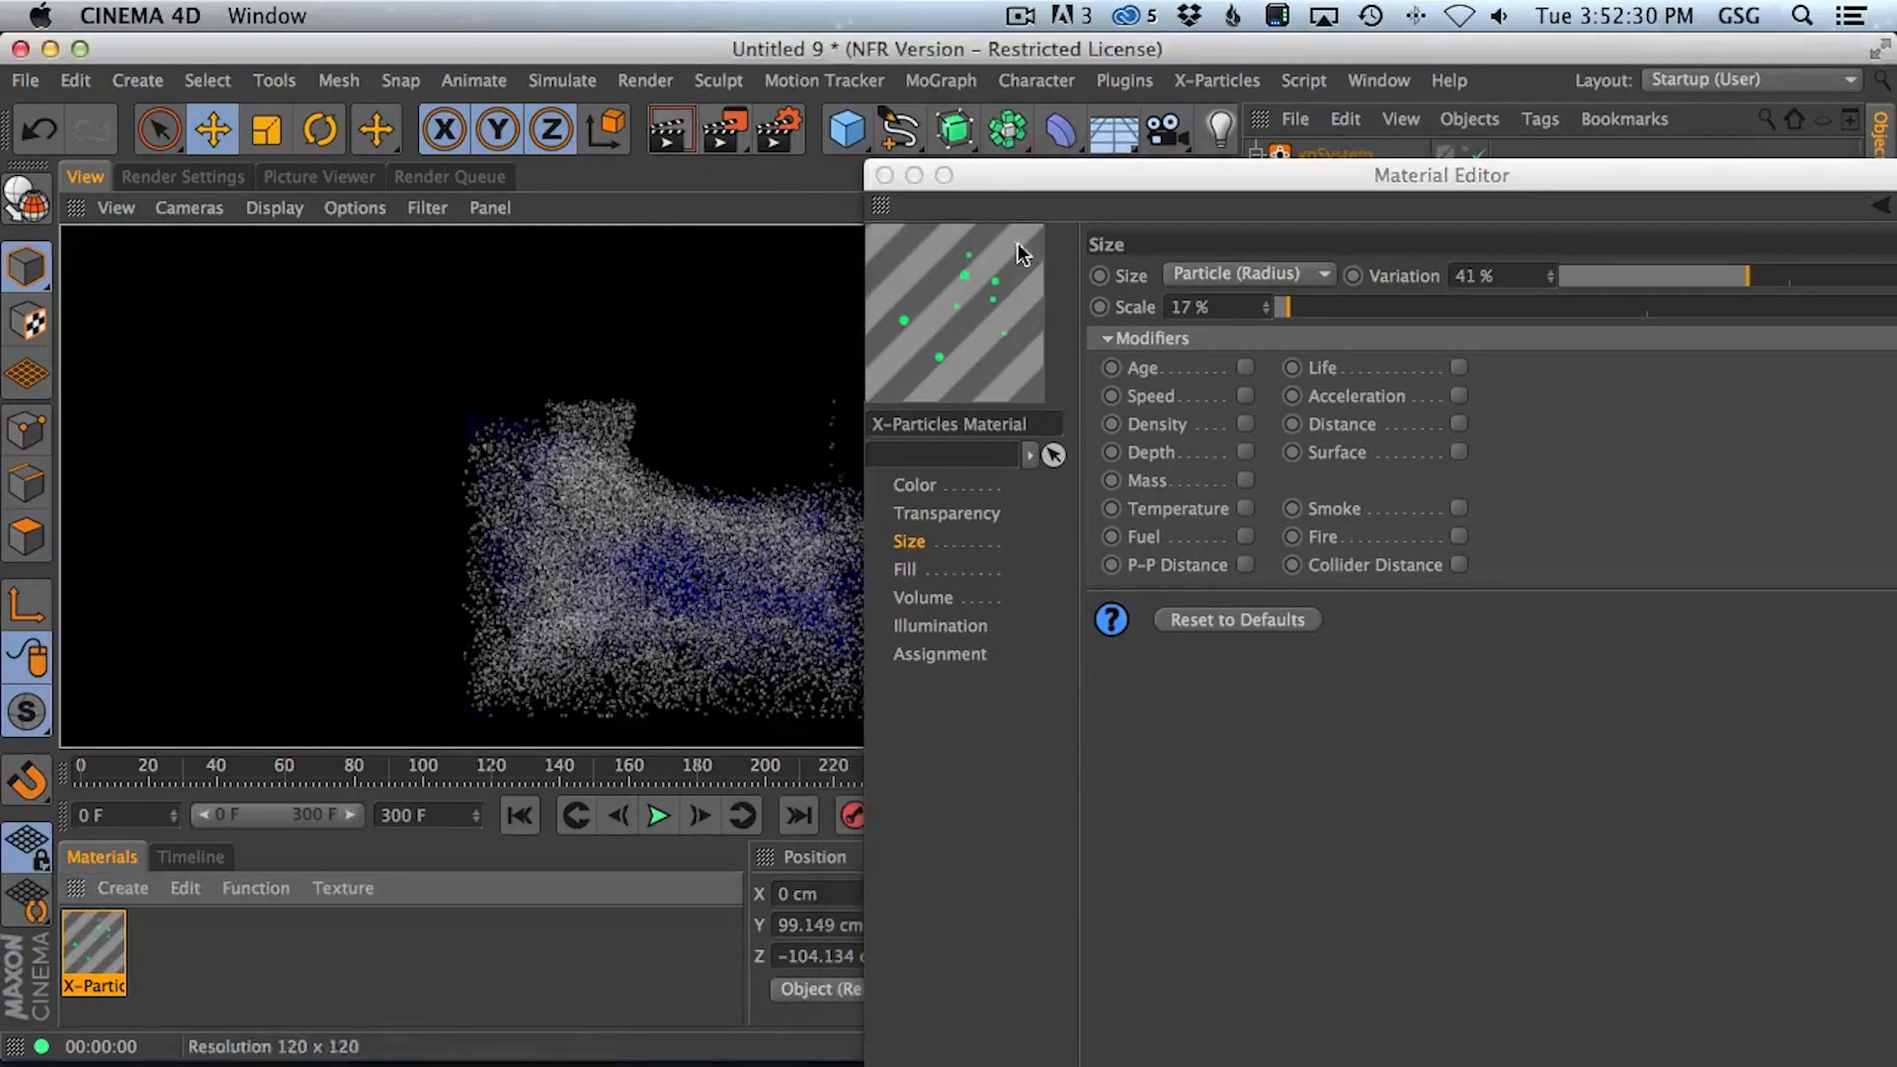
Raise the material's particle size variation to 45% and scale to 622%, and render the view
{"action": "left_click_drag", "start_coordinate": [1086, 178], "coordinate": [945, 168]}
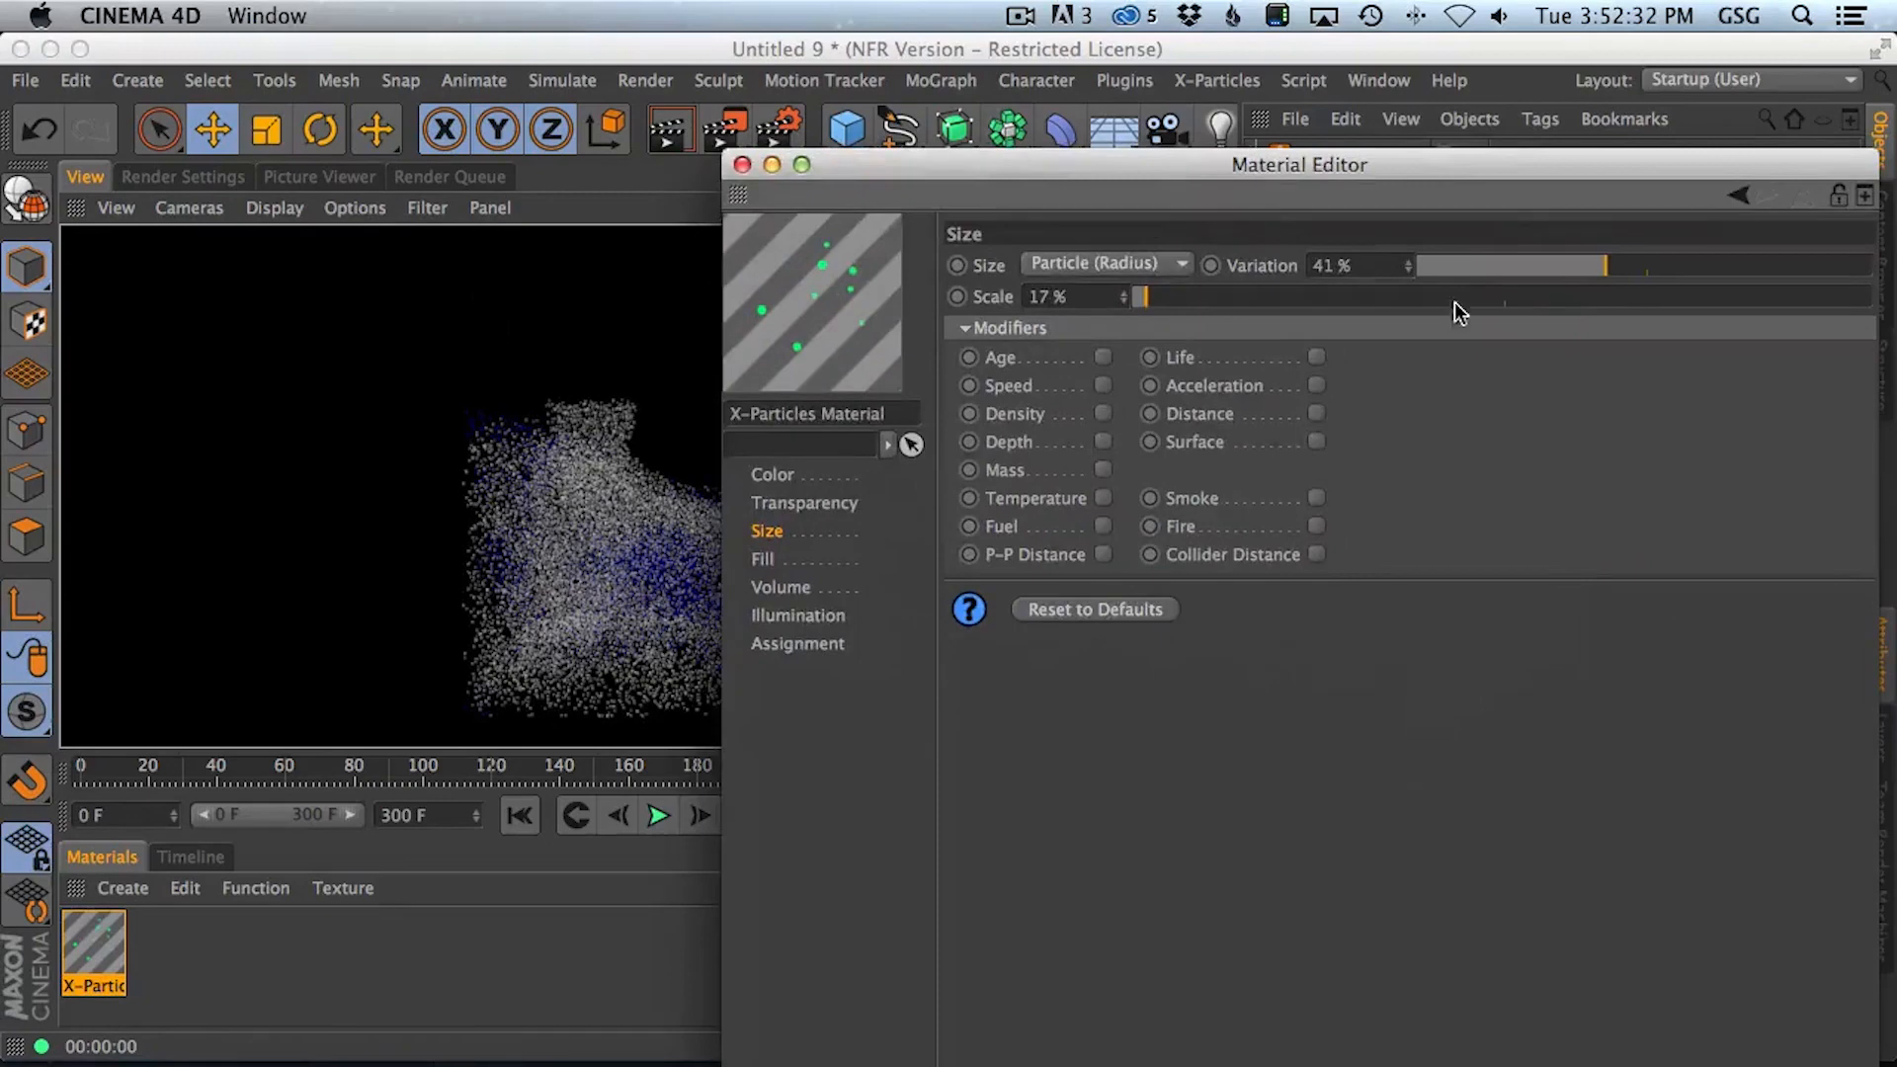
{"action": "left_click_drag", "start_coordinate": [1627, 266], "coordinate": [1591, 300]}
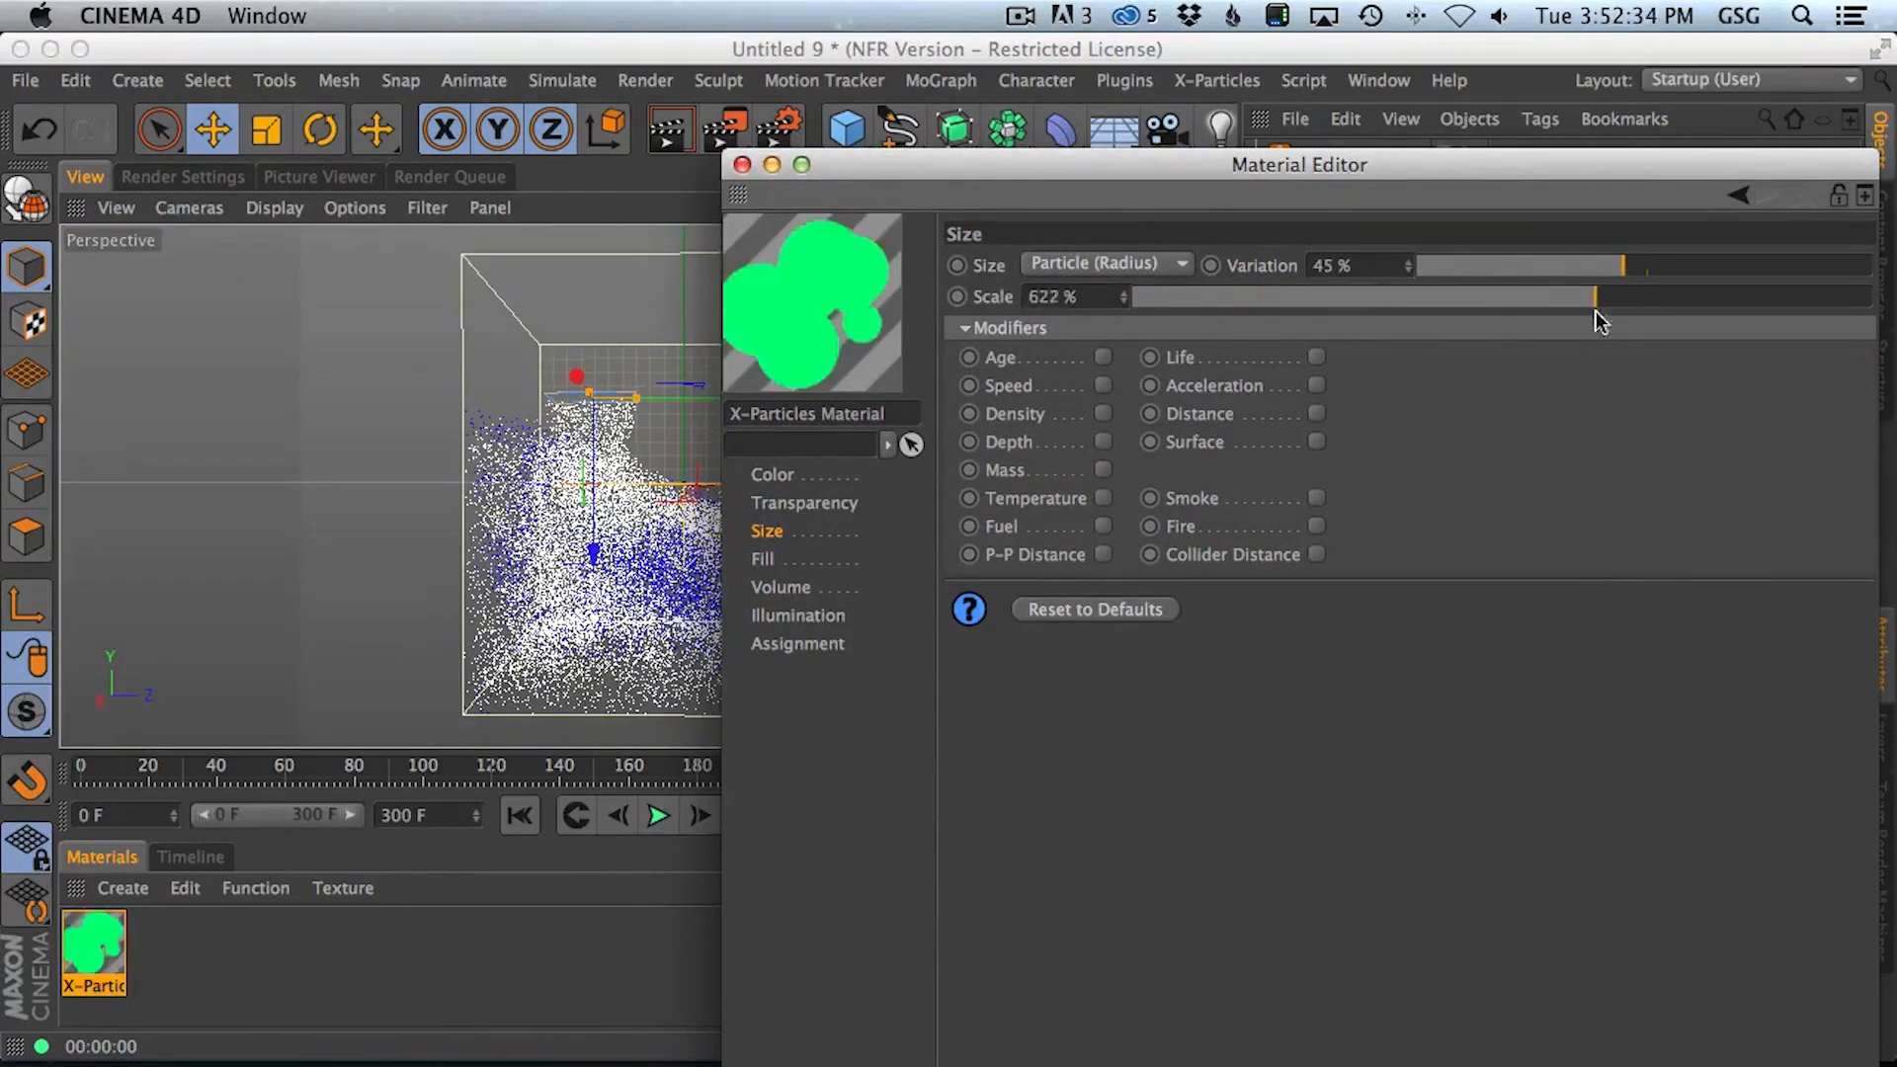
{"action": "left_click", "coordinate": [670, 130]}
Review the material's Illumination and Assignment settings and close the material editor
{"action": "mouse_move", "coordinate": [881, 166]}
{"action": "left_mouse_down"}
{"action": "mouse_move", "coordinate": [1491, 383]}
{"action": "mouse_move", "coordinate": [1498, 327]}
{"action": "mouse_move", "coordinate": [976, 65]}
{"action": "mouse_move", "coordinate": [938, 70]}
{"action": "left_mouse_up"}
{"action": "left_click", "coordinate": [864, 508]}
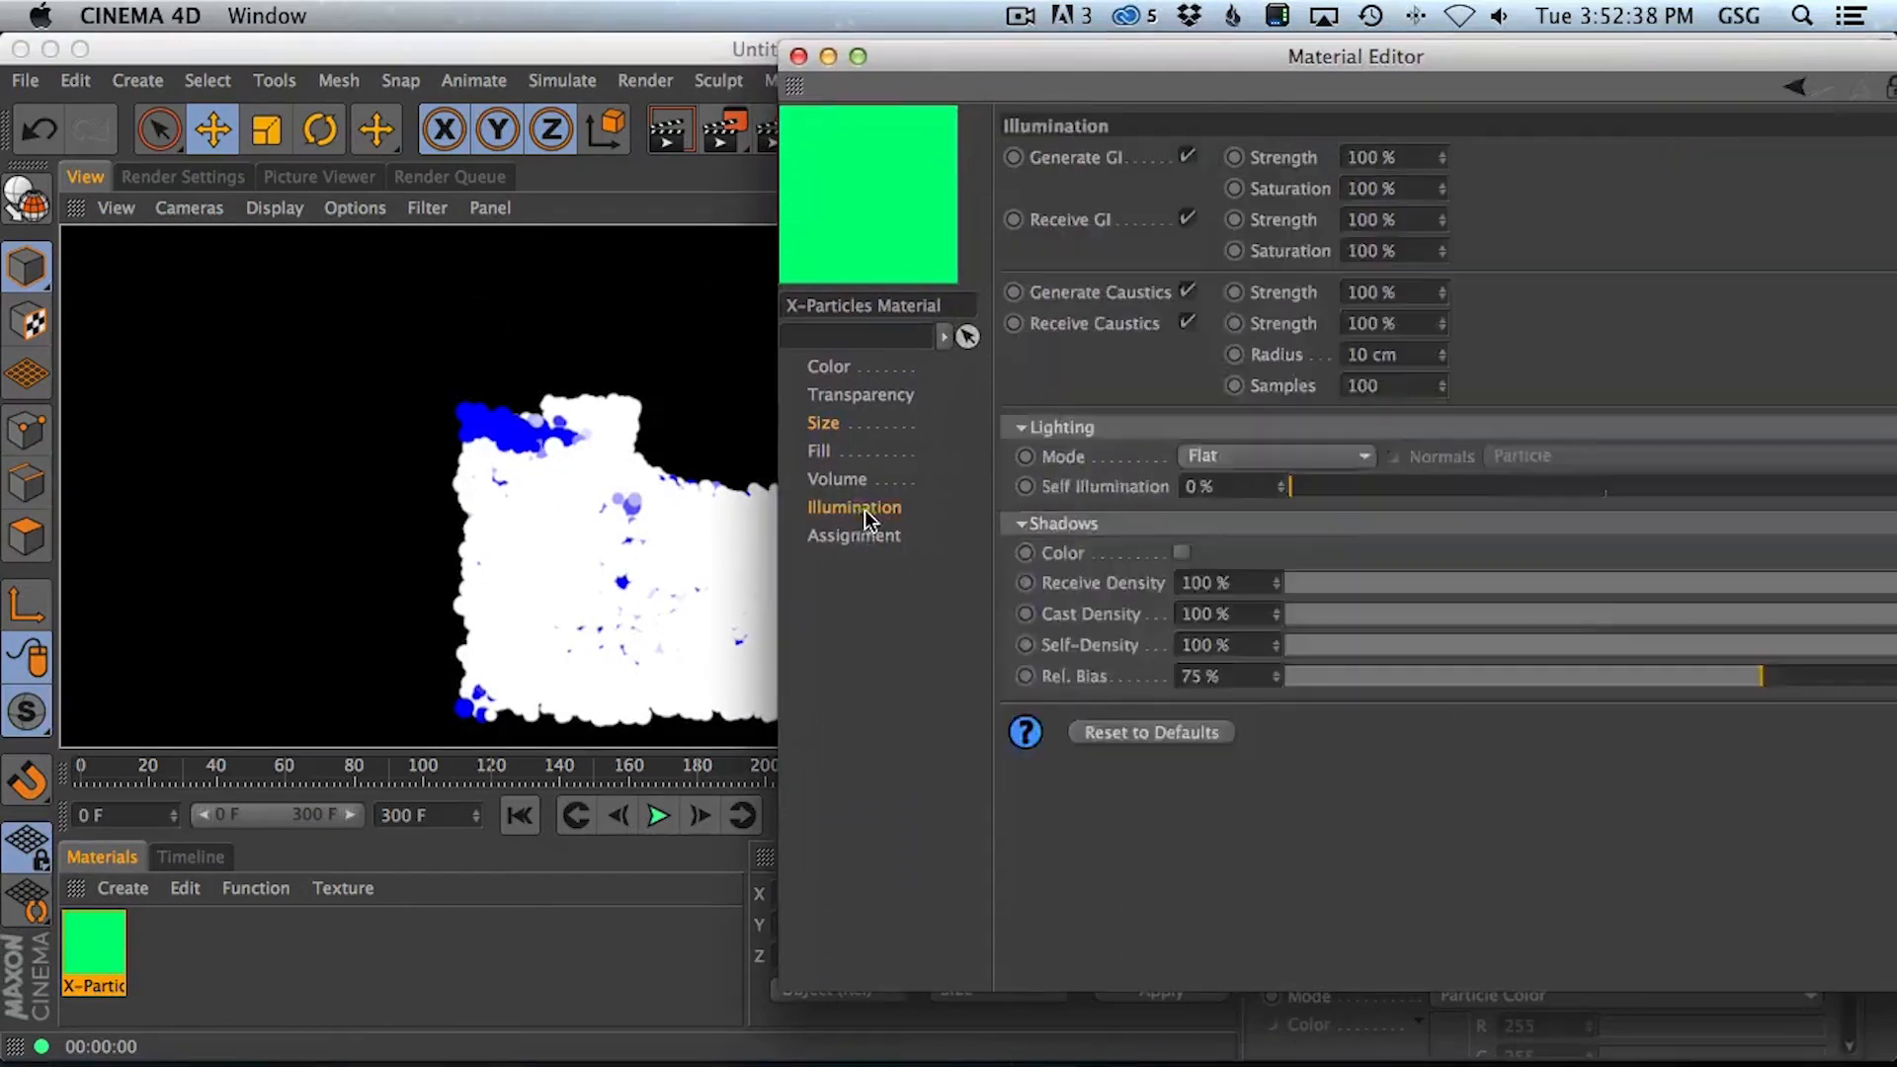
{"action": "left_click", "coordinate": [888, 539]}
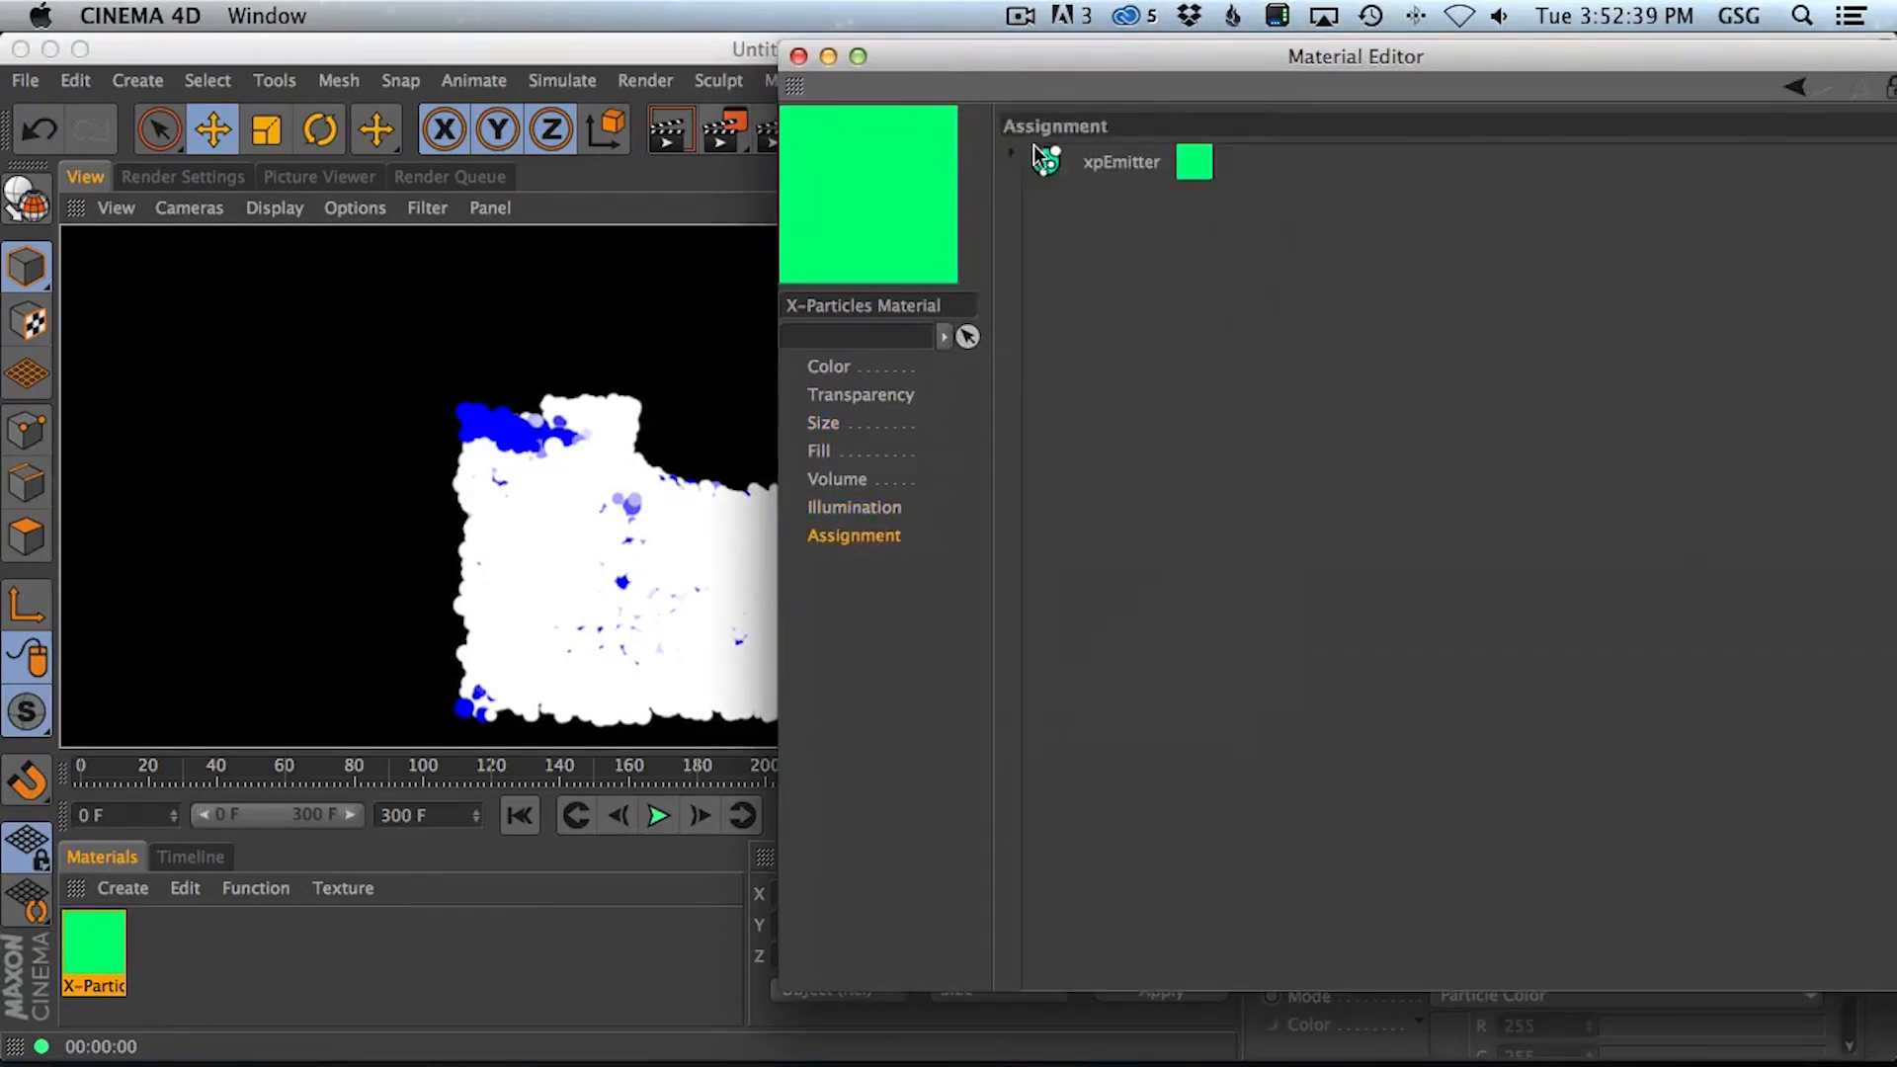
{"action": "left_click", "coordinate": [799, 57]}
Delete the X-Particles Material and its leftover texture tag on the xpEmitter
{"action": "key", "text": "Delete"}
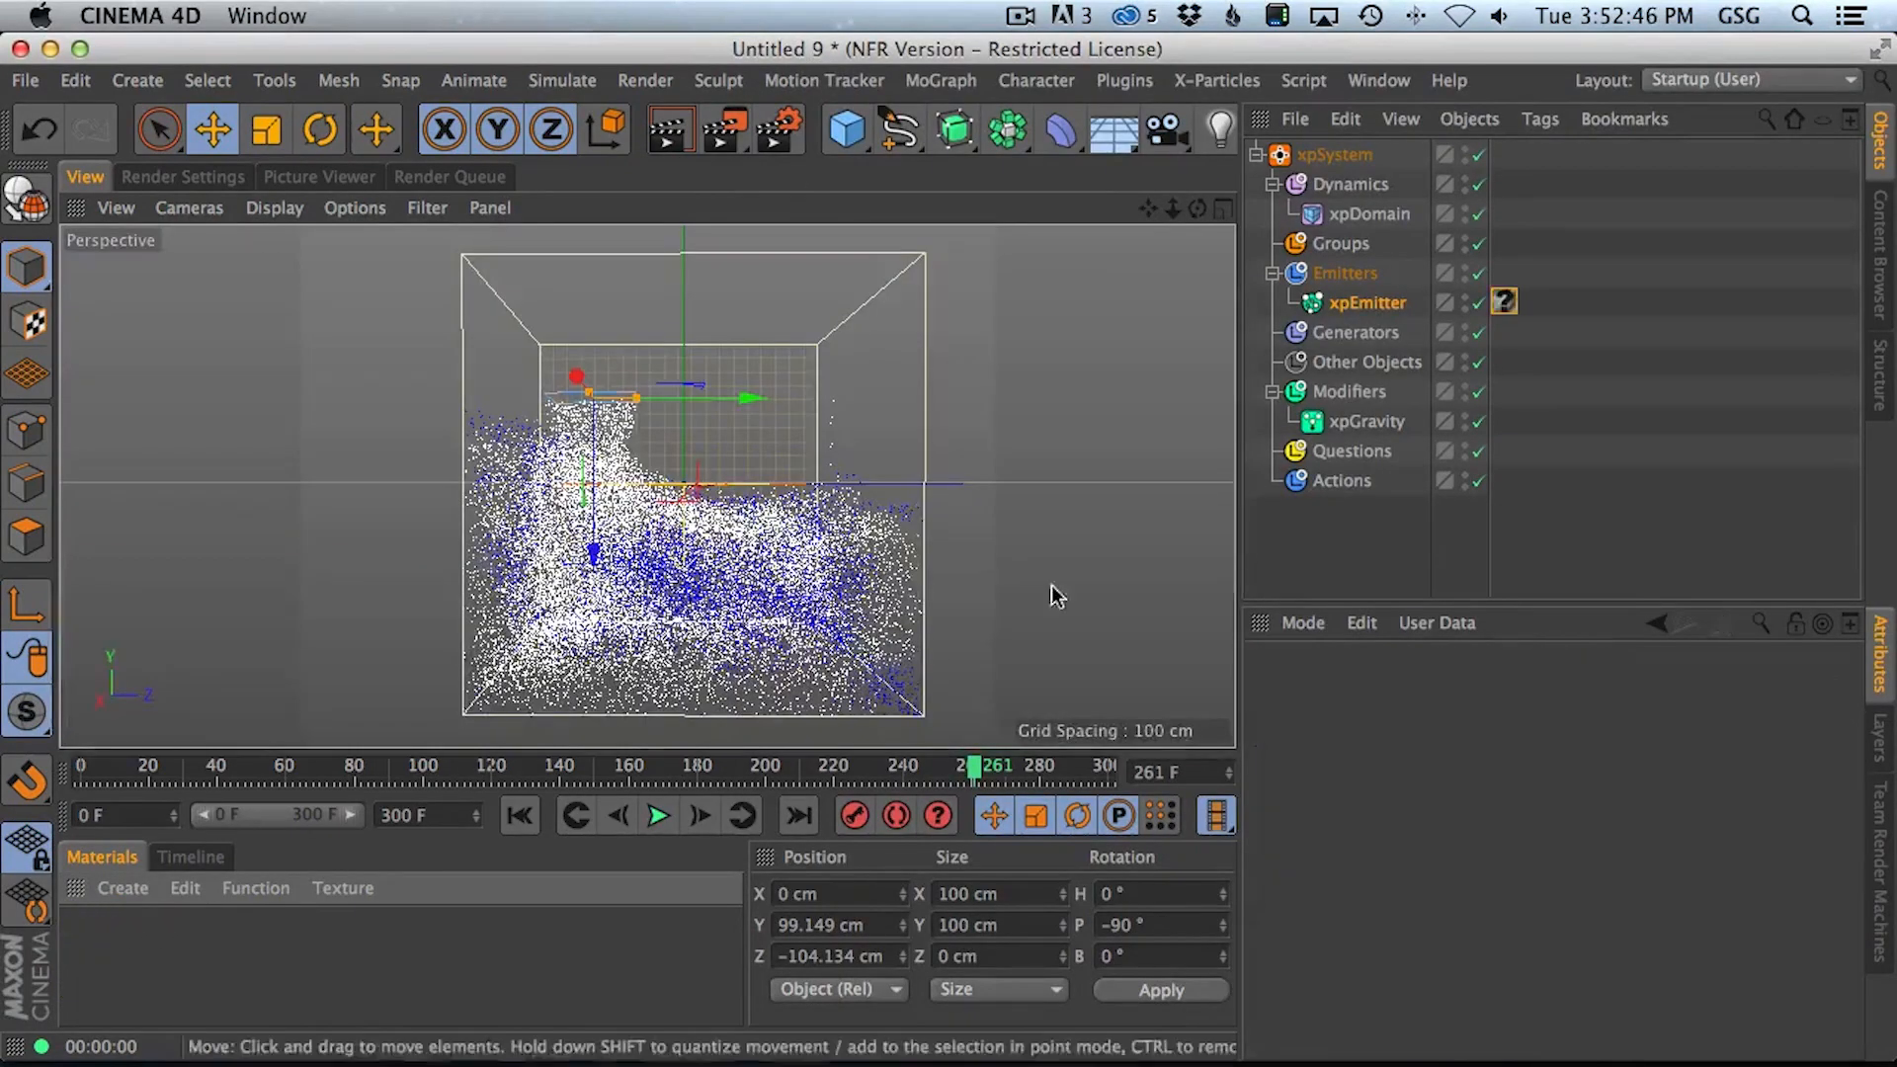
{"action": "left_click", "coordinate": [1503, 302]}
{"action": "key", "text": "Delete"}
{"action": "left_click", "coordinate": [1370, 306]}
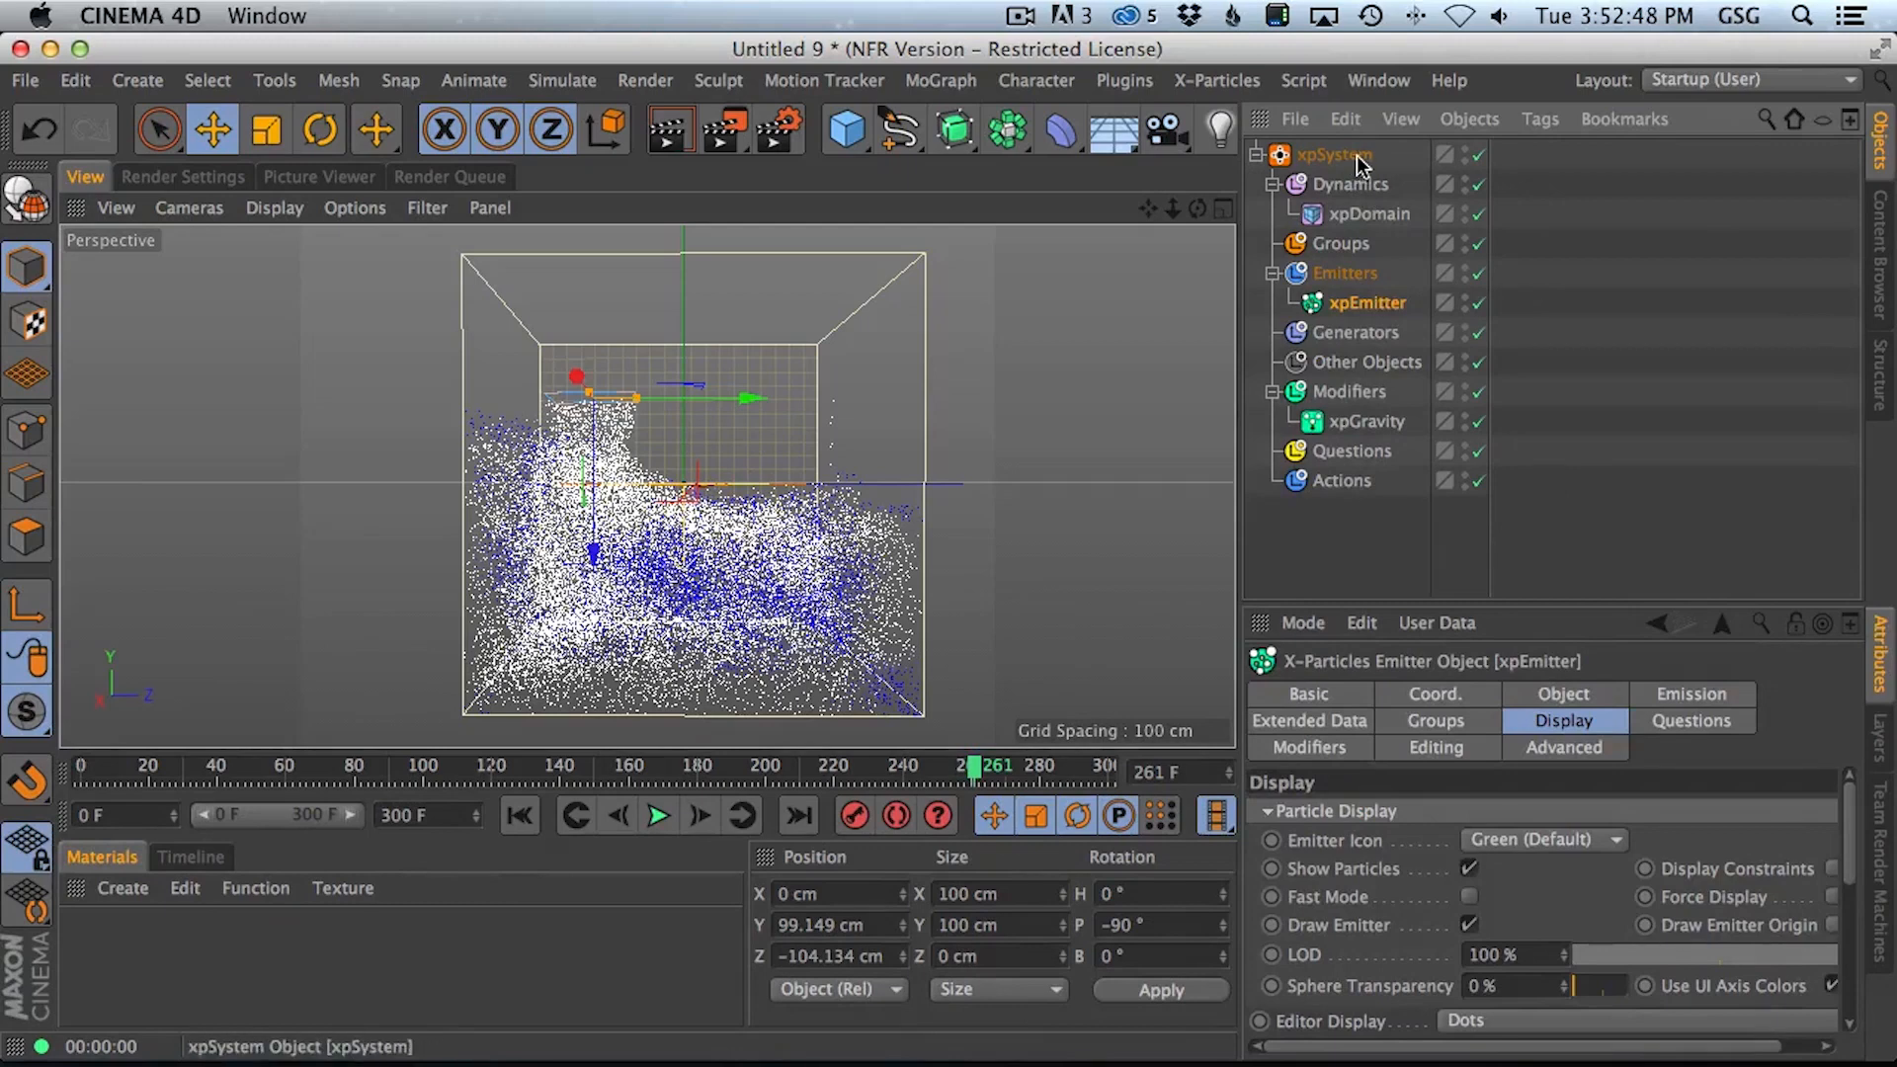
Select the xpSystem, enlarge its settings area, and play back the particle simulation
{"action": "left_click", "coordinate": [1334, 155]}
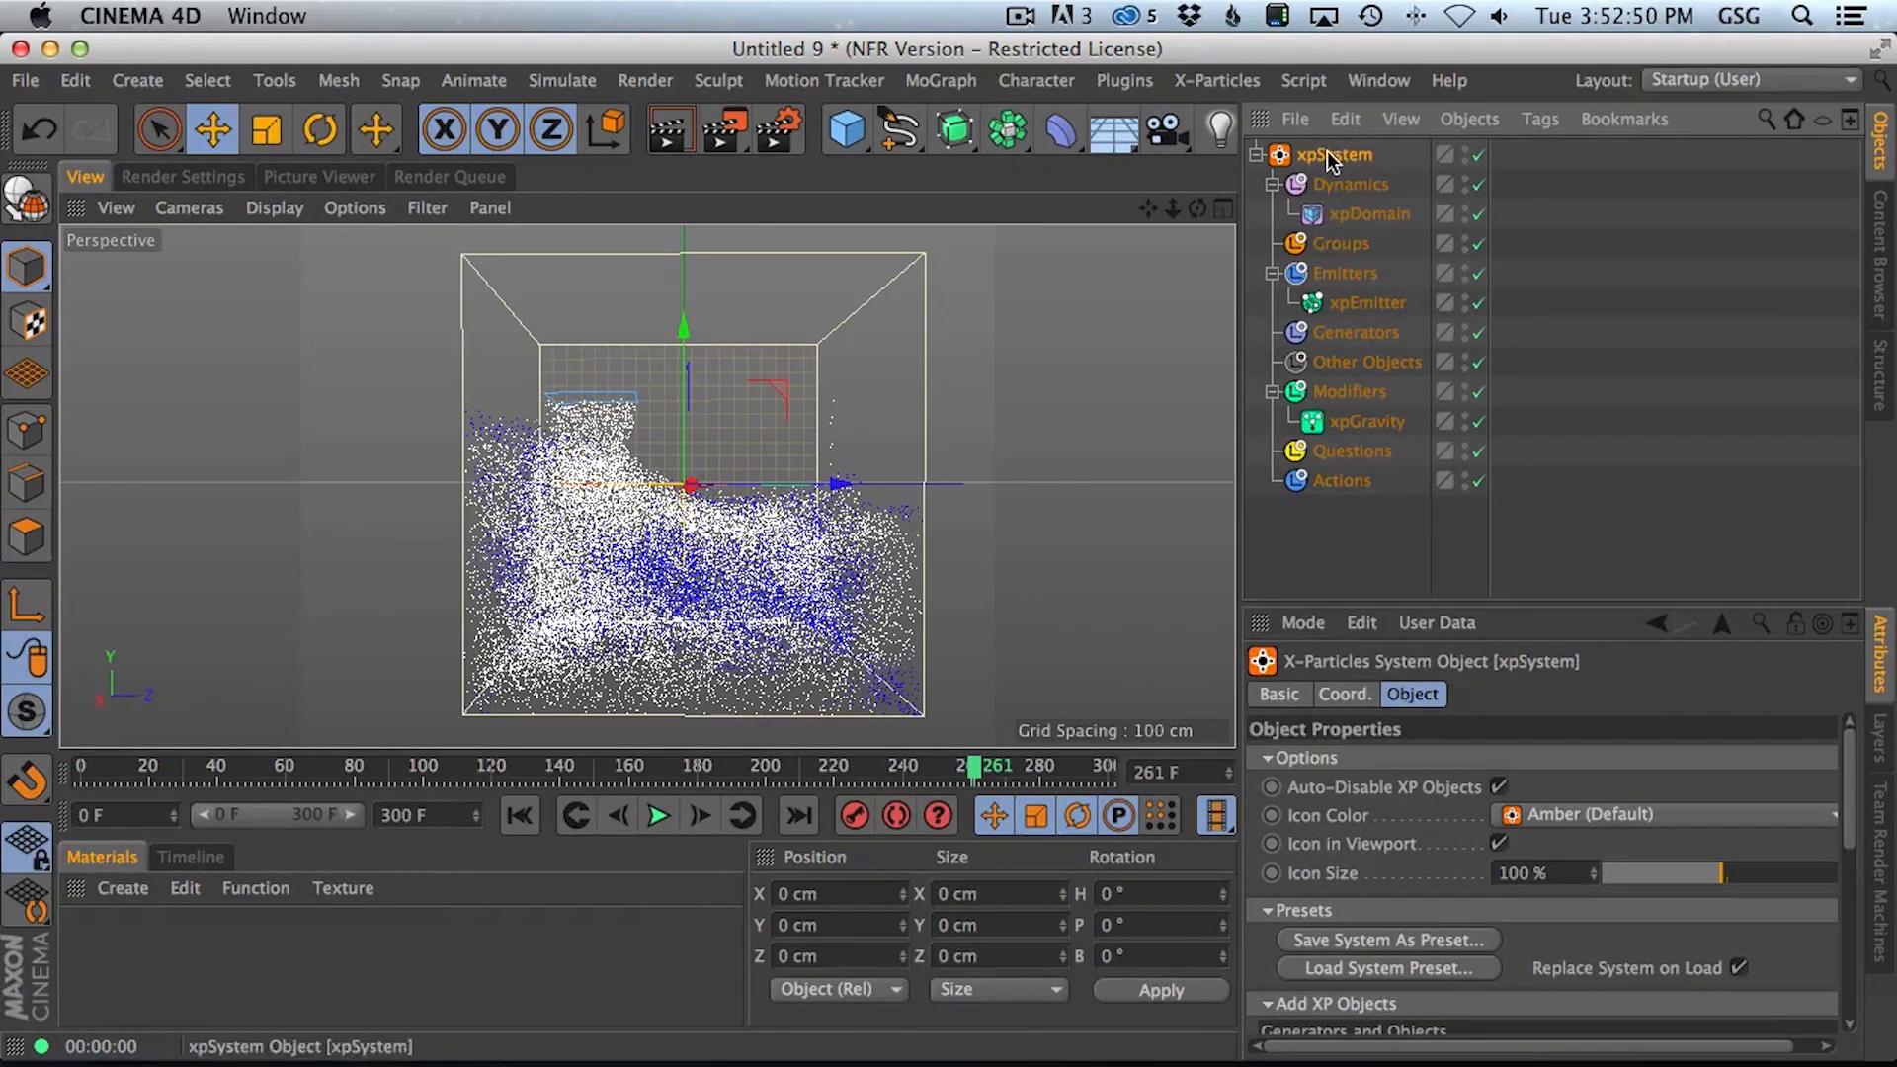
{"action": "left_click_drag", "start_coordinate": [1518, 600], "coordinate": [1517, 301]}
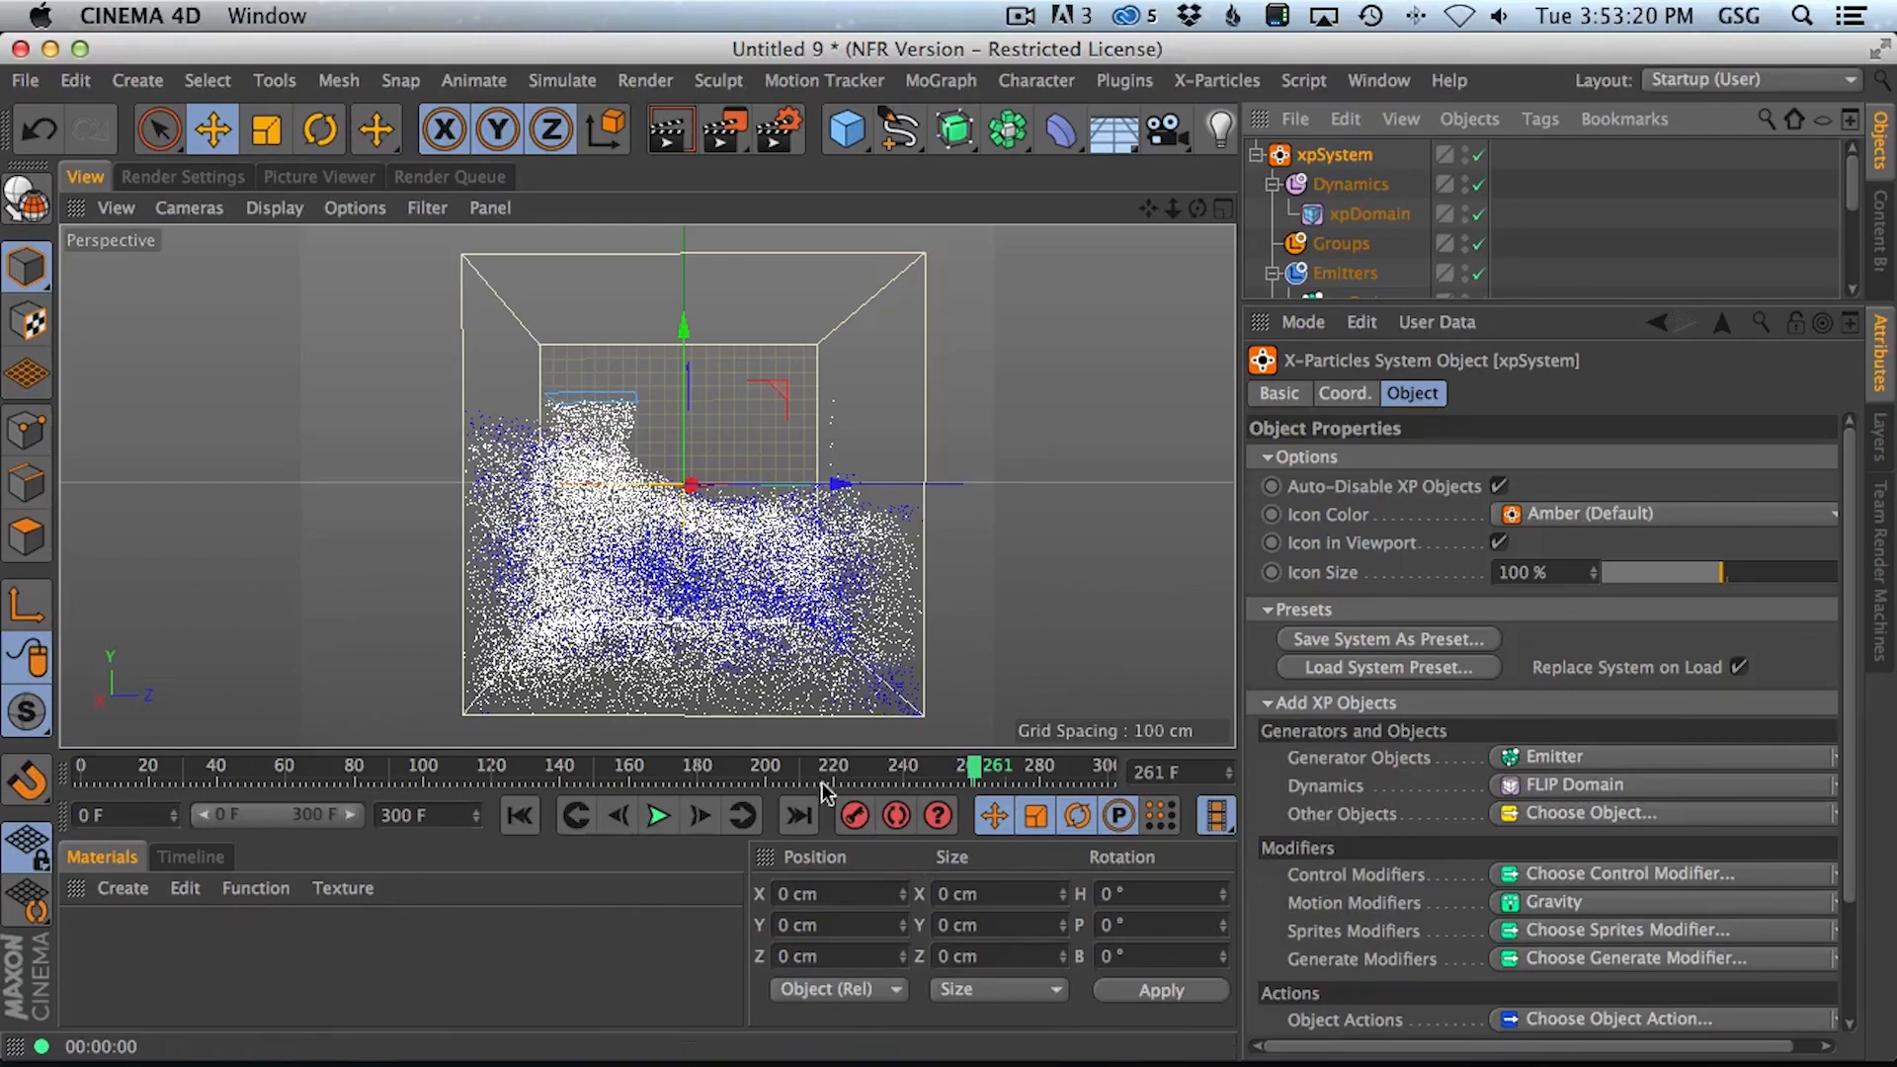
{"action": "left_click", "coordinate": [658, 816]}
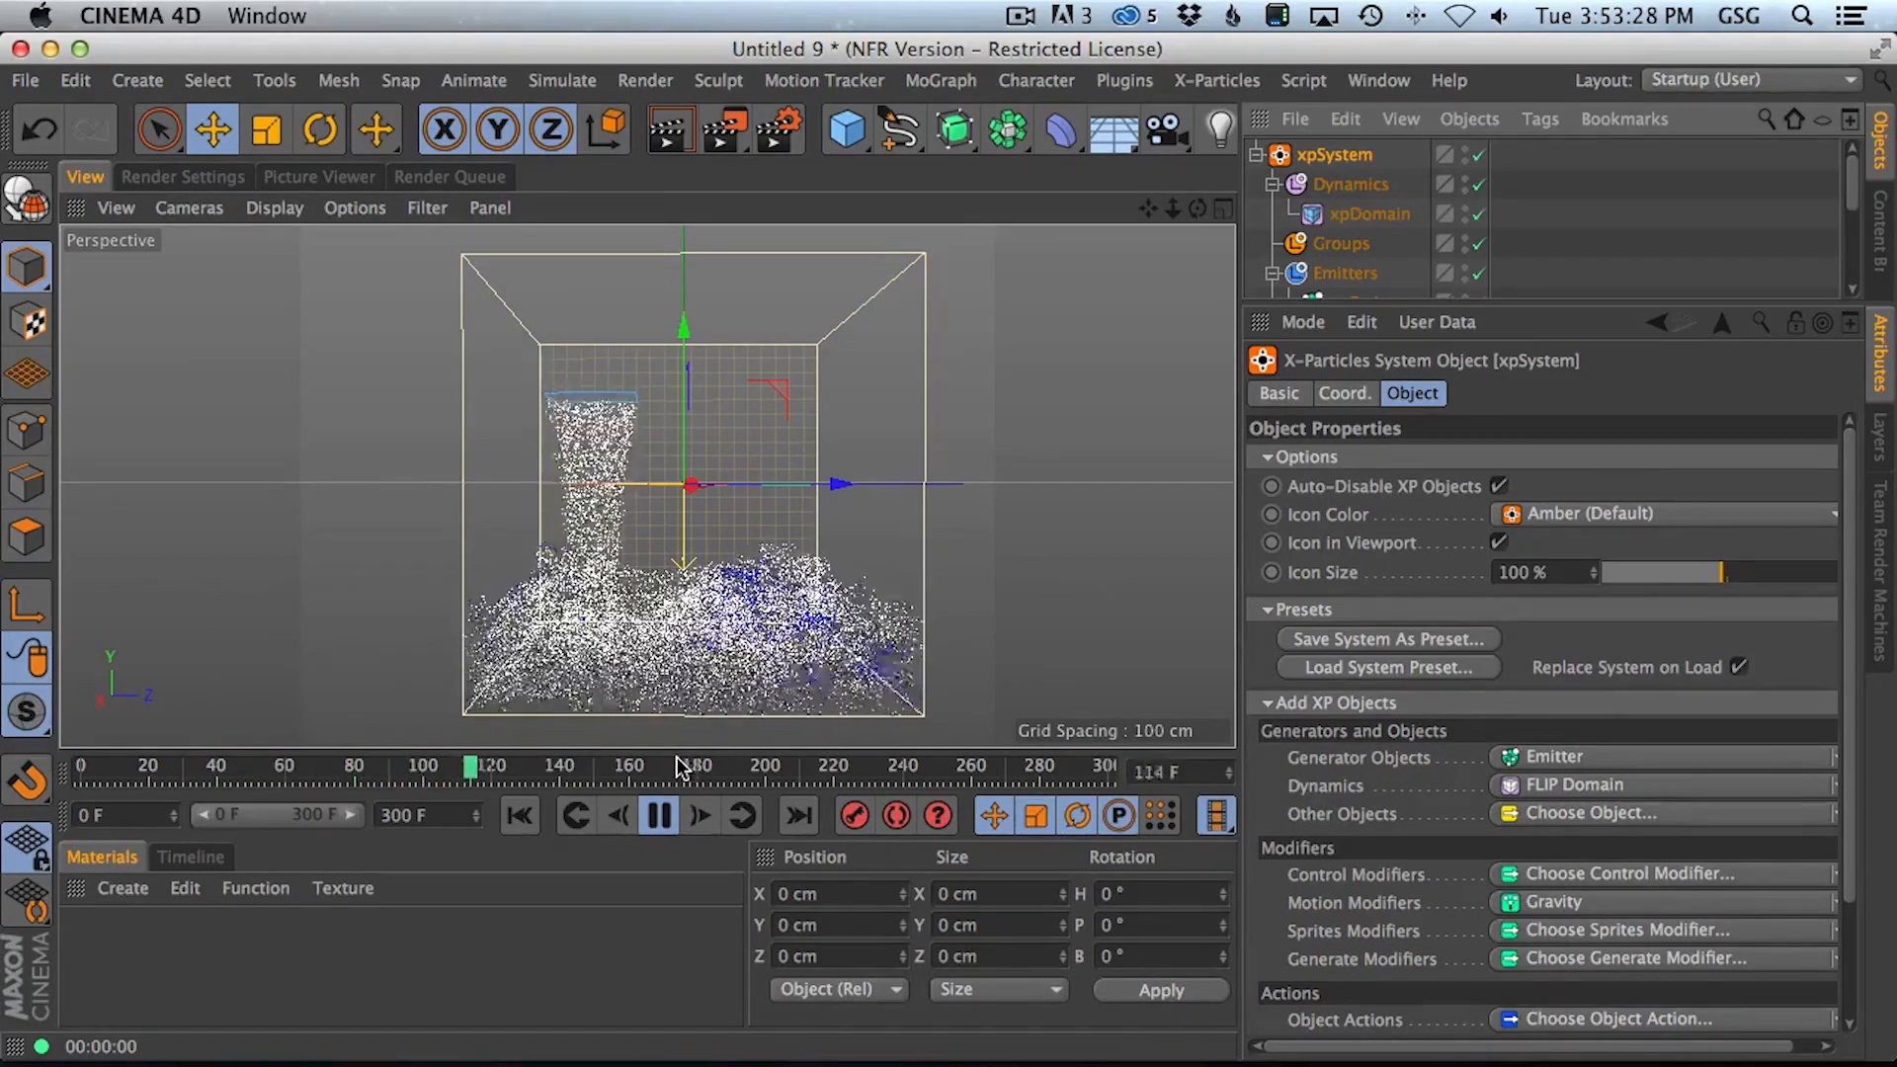
{"action": "left_click", "coordinate": [658, 818]}
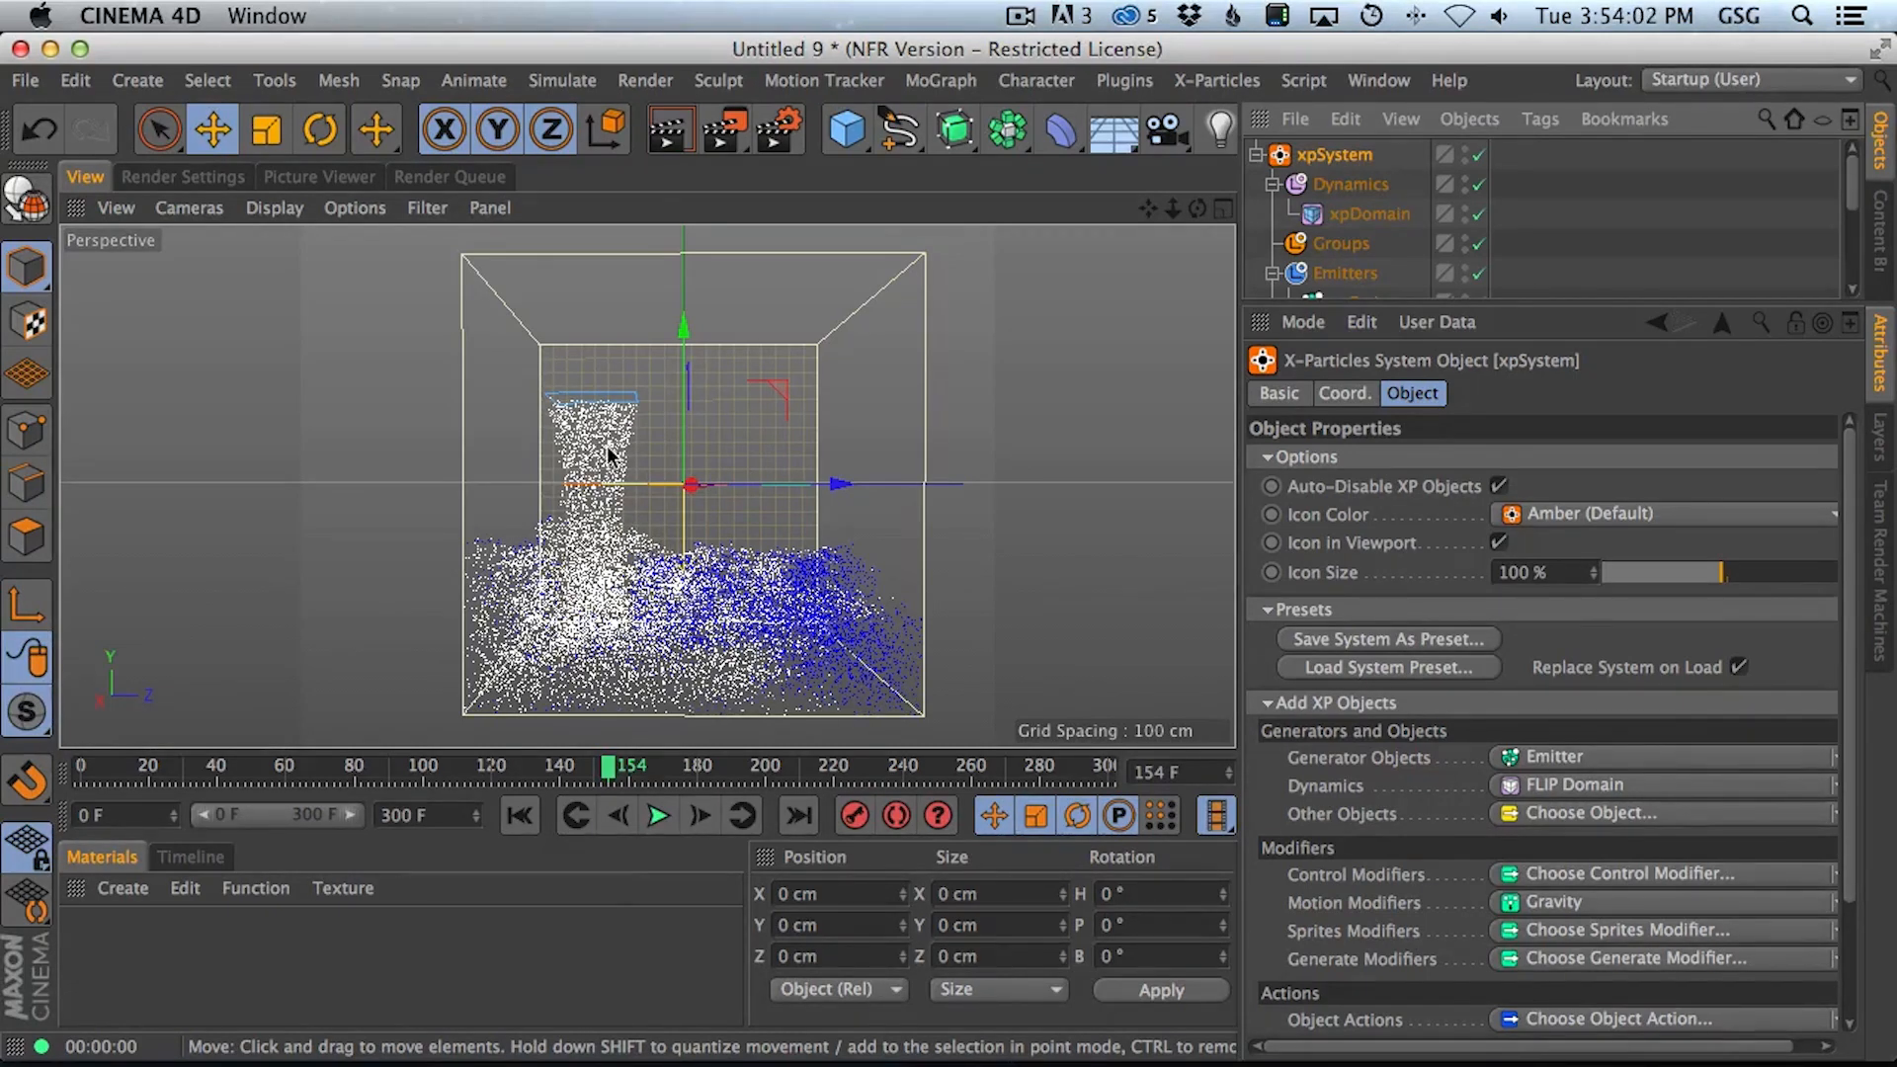
Add a Trails generator to the xpSystem, replay the simulation from the start, and render the view
{"action": "left_click", "coordinate": [1573, 758]}
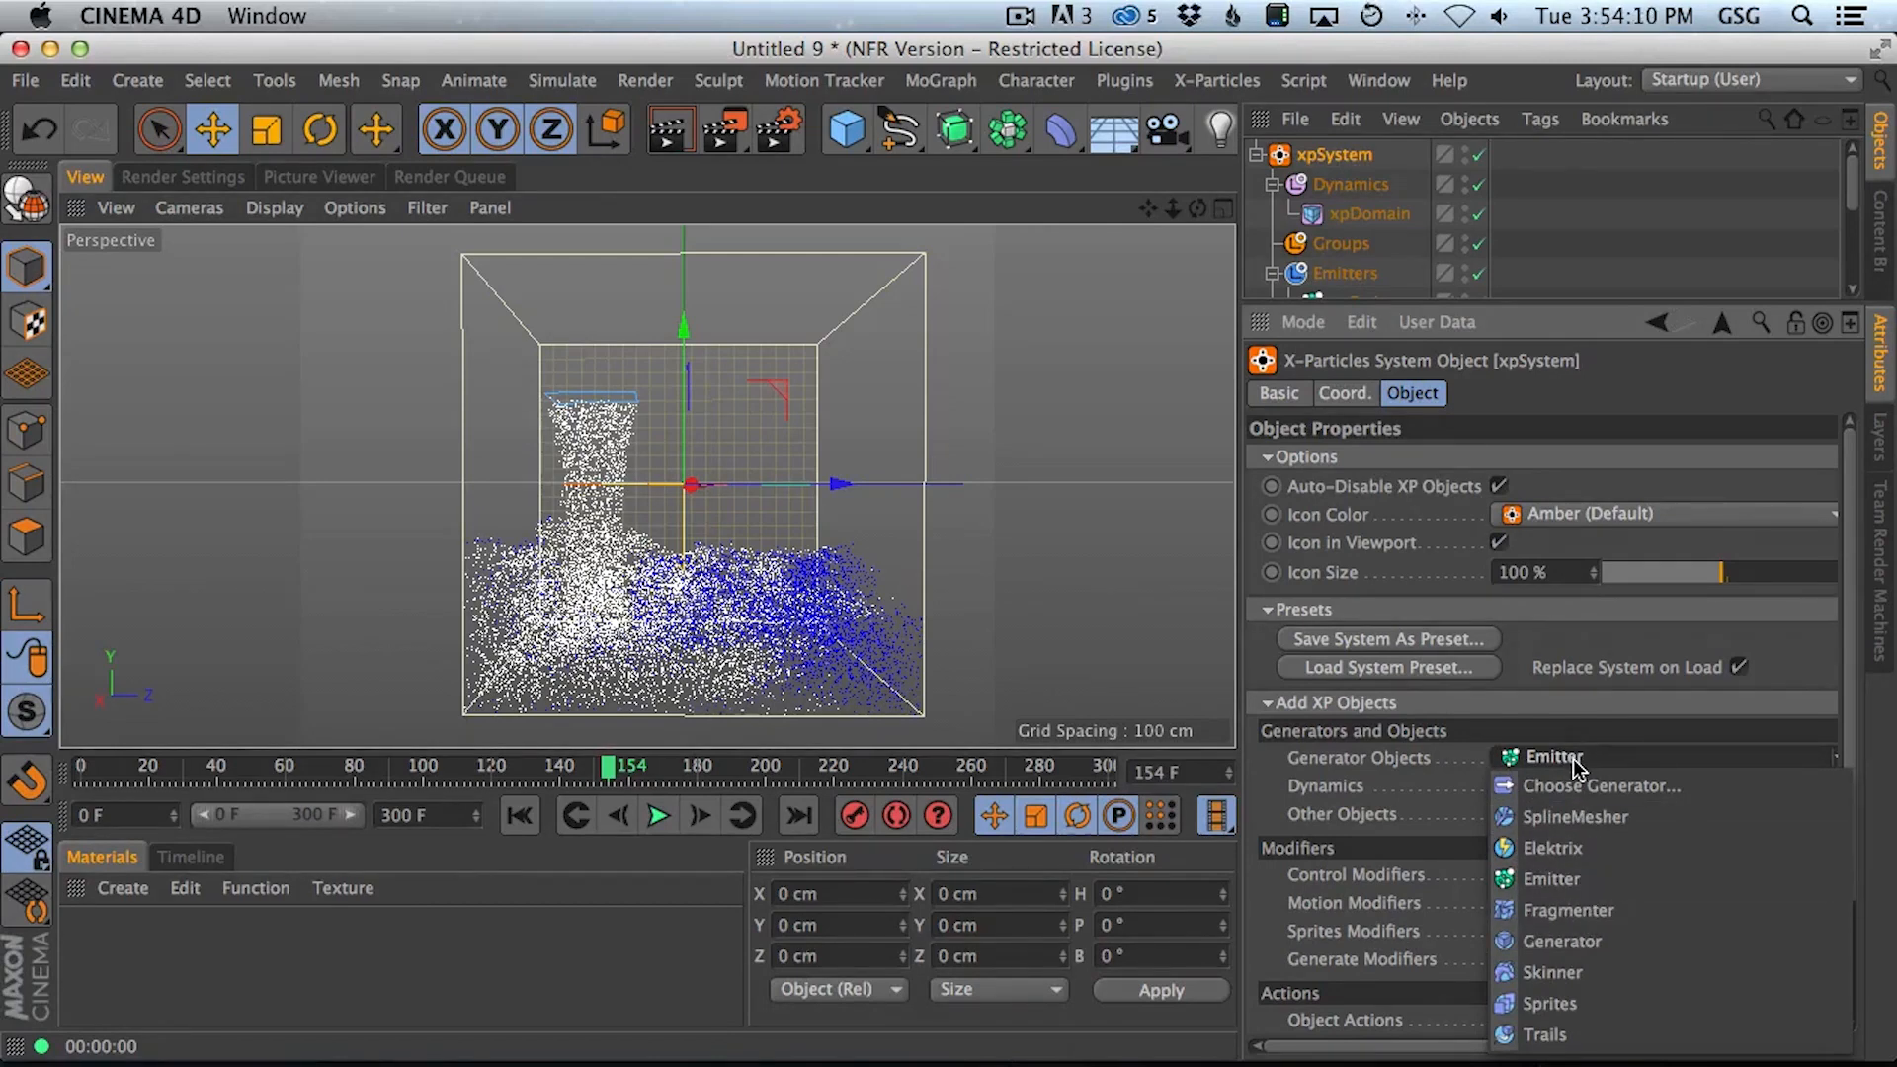
{"action": "left_click", "coordinate": [1587, 1037]}
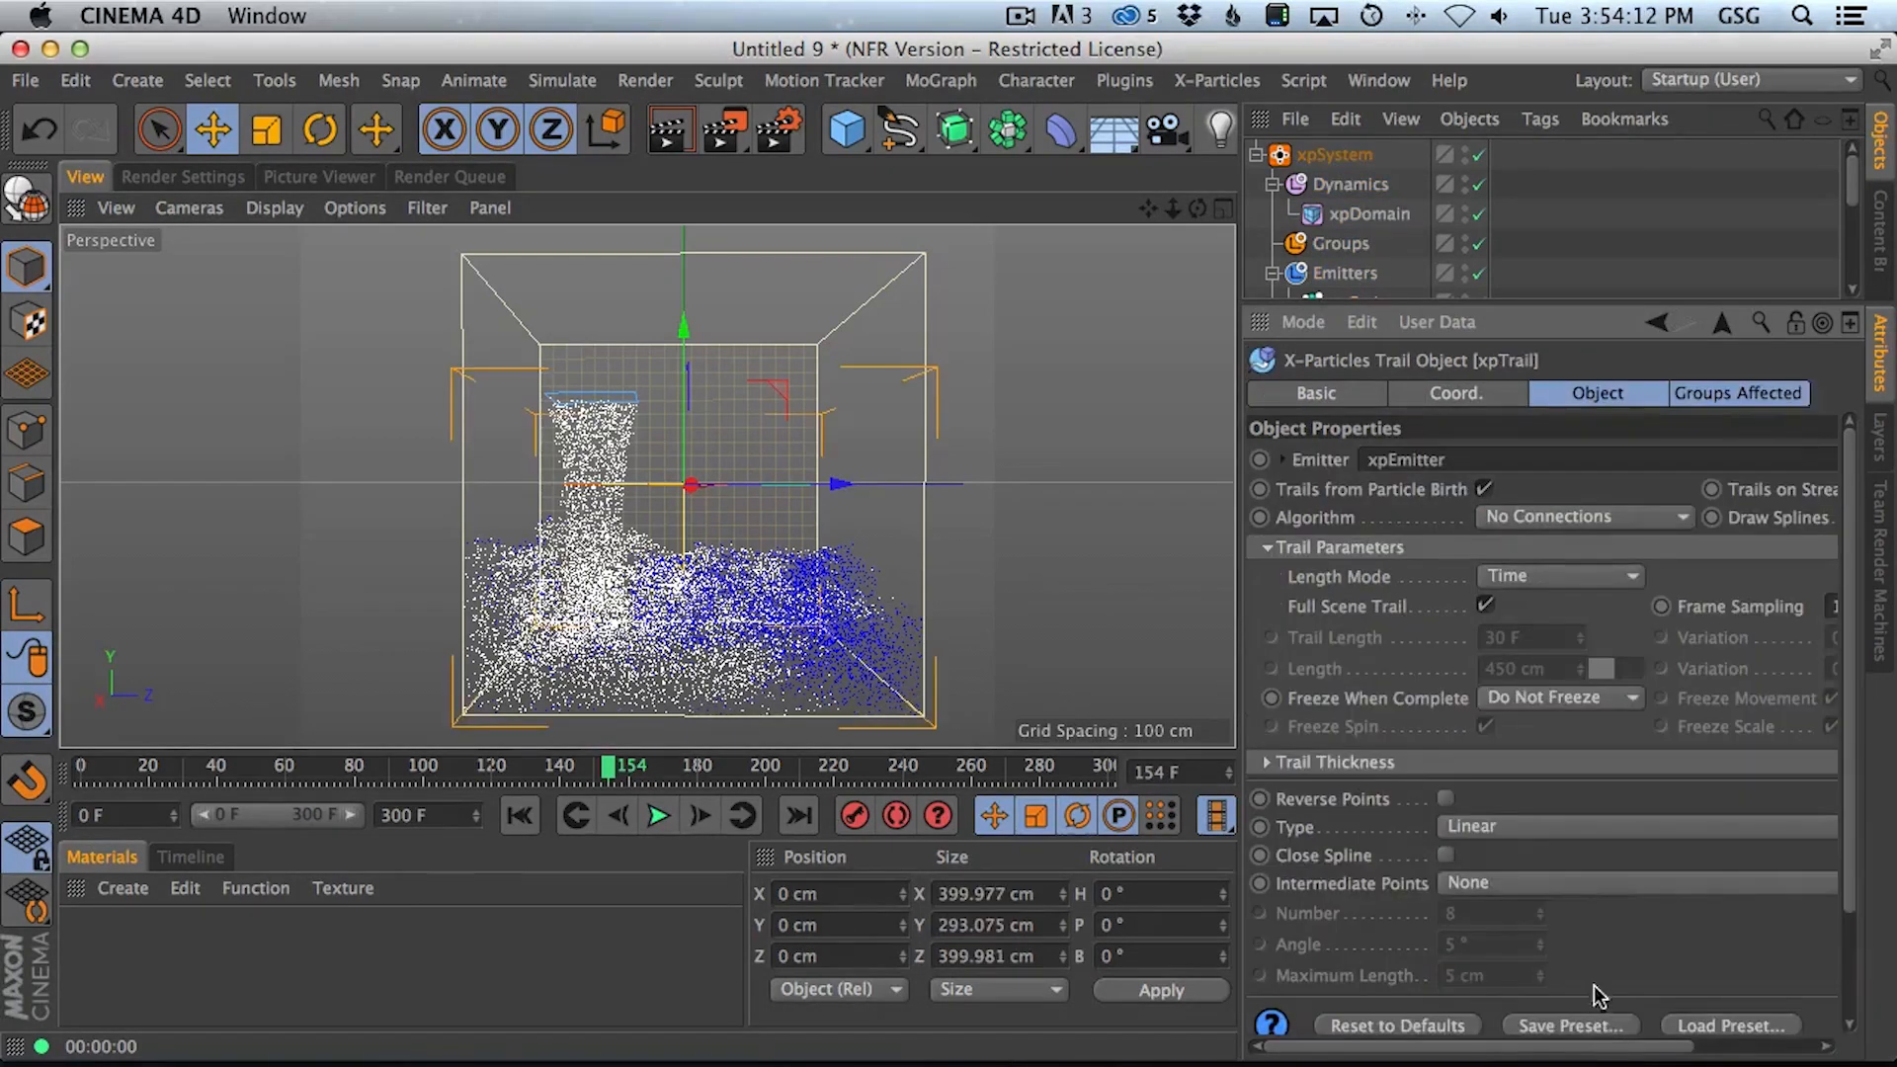
{"action": "left_click", "coordinate": [519, 815]}
{"action": "left_click", "coordinate": [657, 815]}
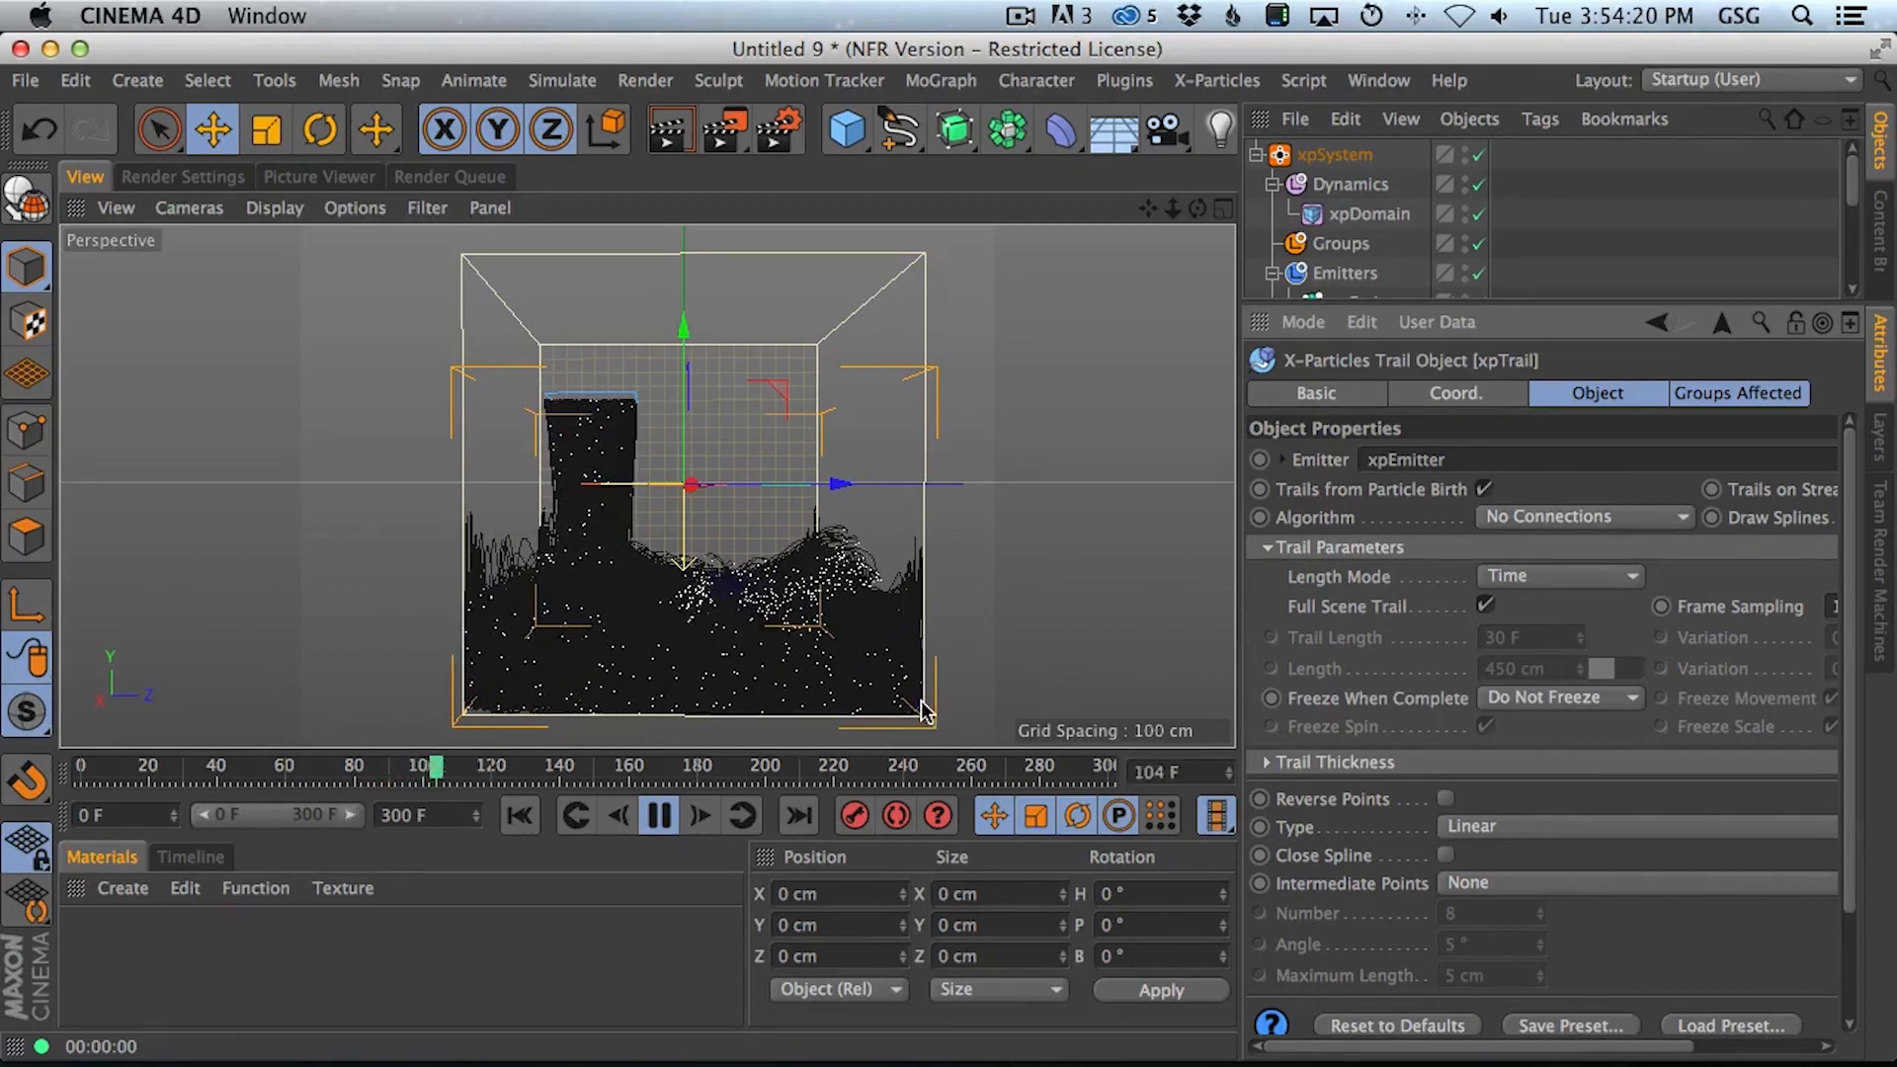
{"action": "left_click", "coordinate": [667, 128]}
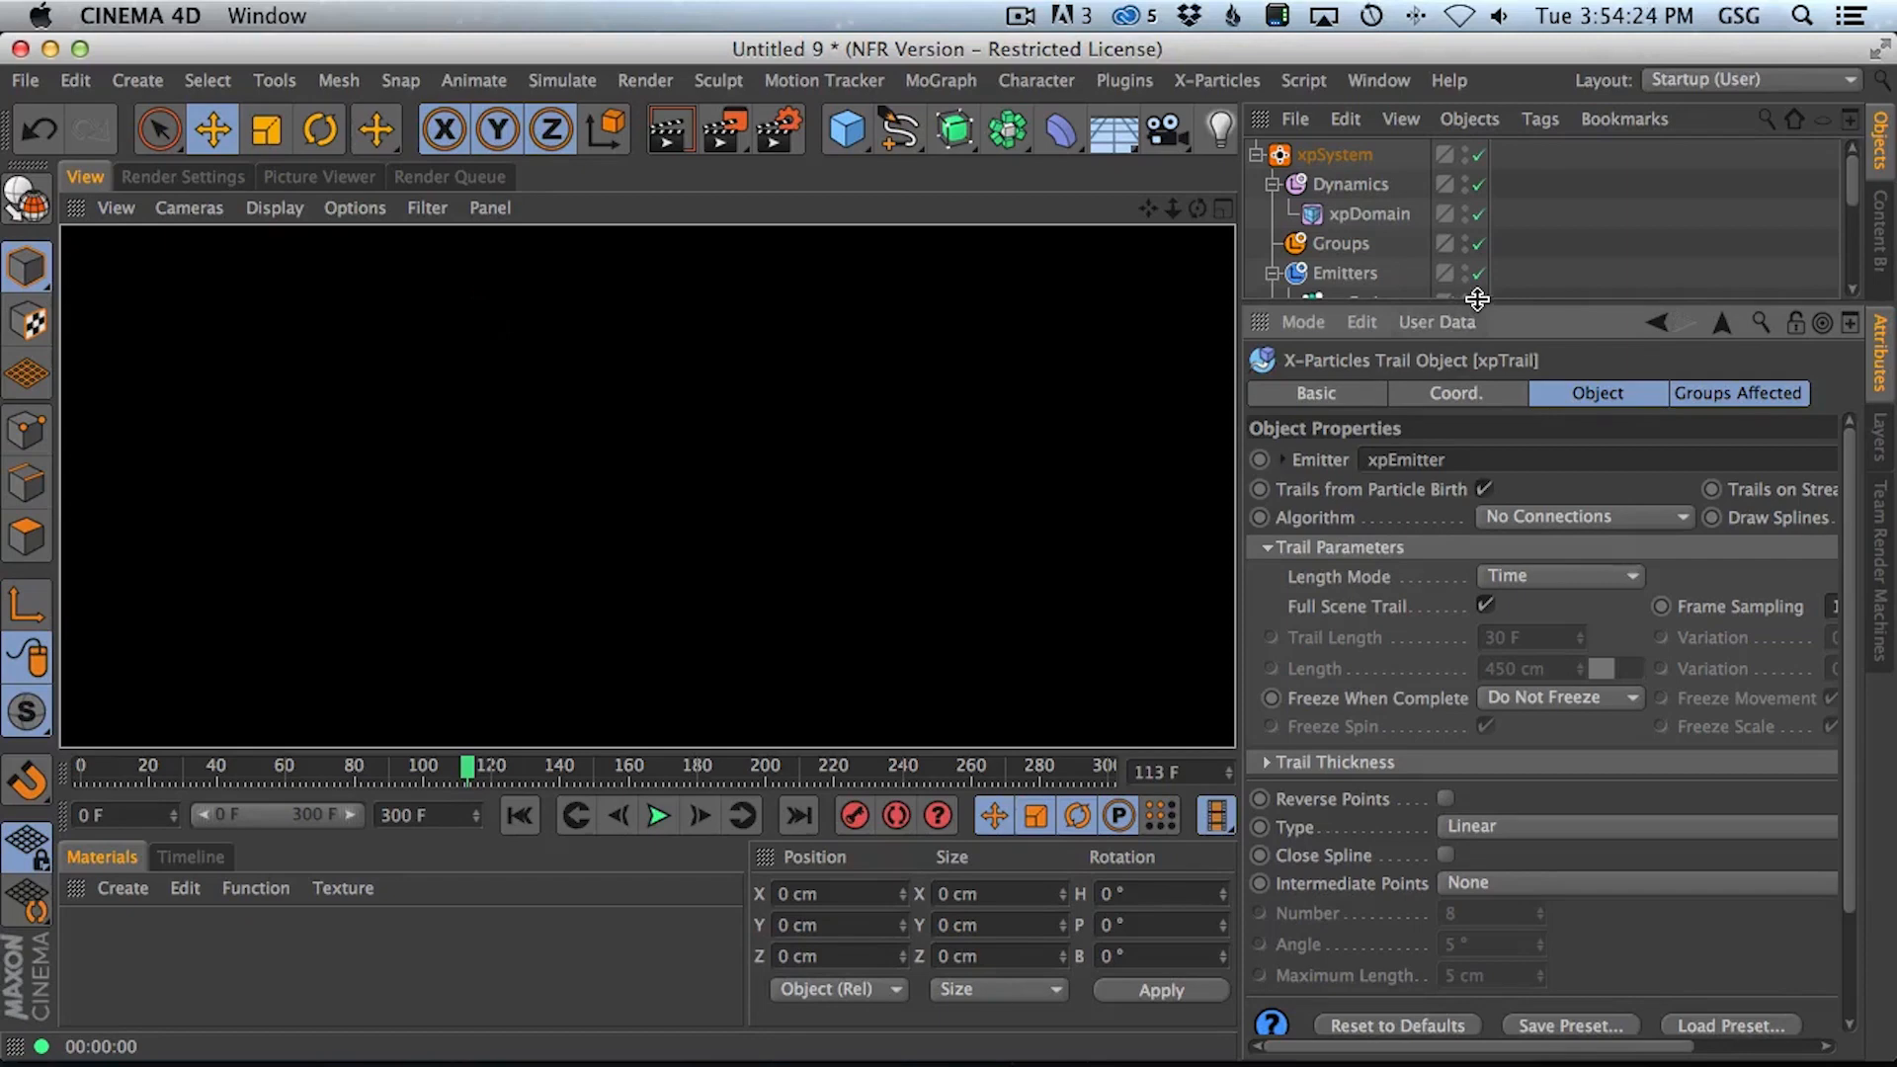
Disable Full Scene Trail on the xpTrail, set its trail length to 5 F, and replay the simulation
{"action": "left_click_drag", "start_coordinate": [1476, 317], "coordinate": [1471, 417]}
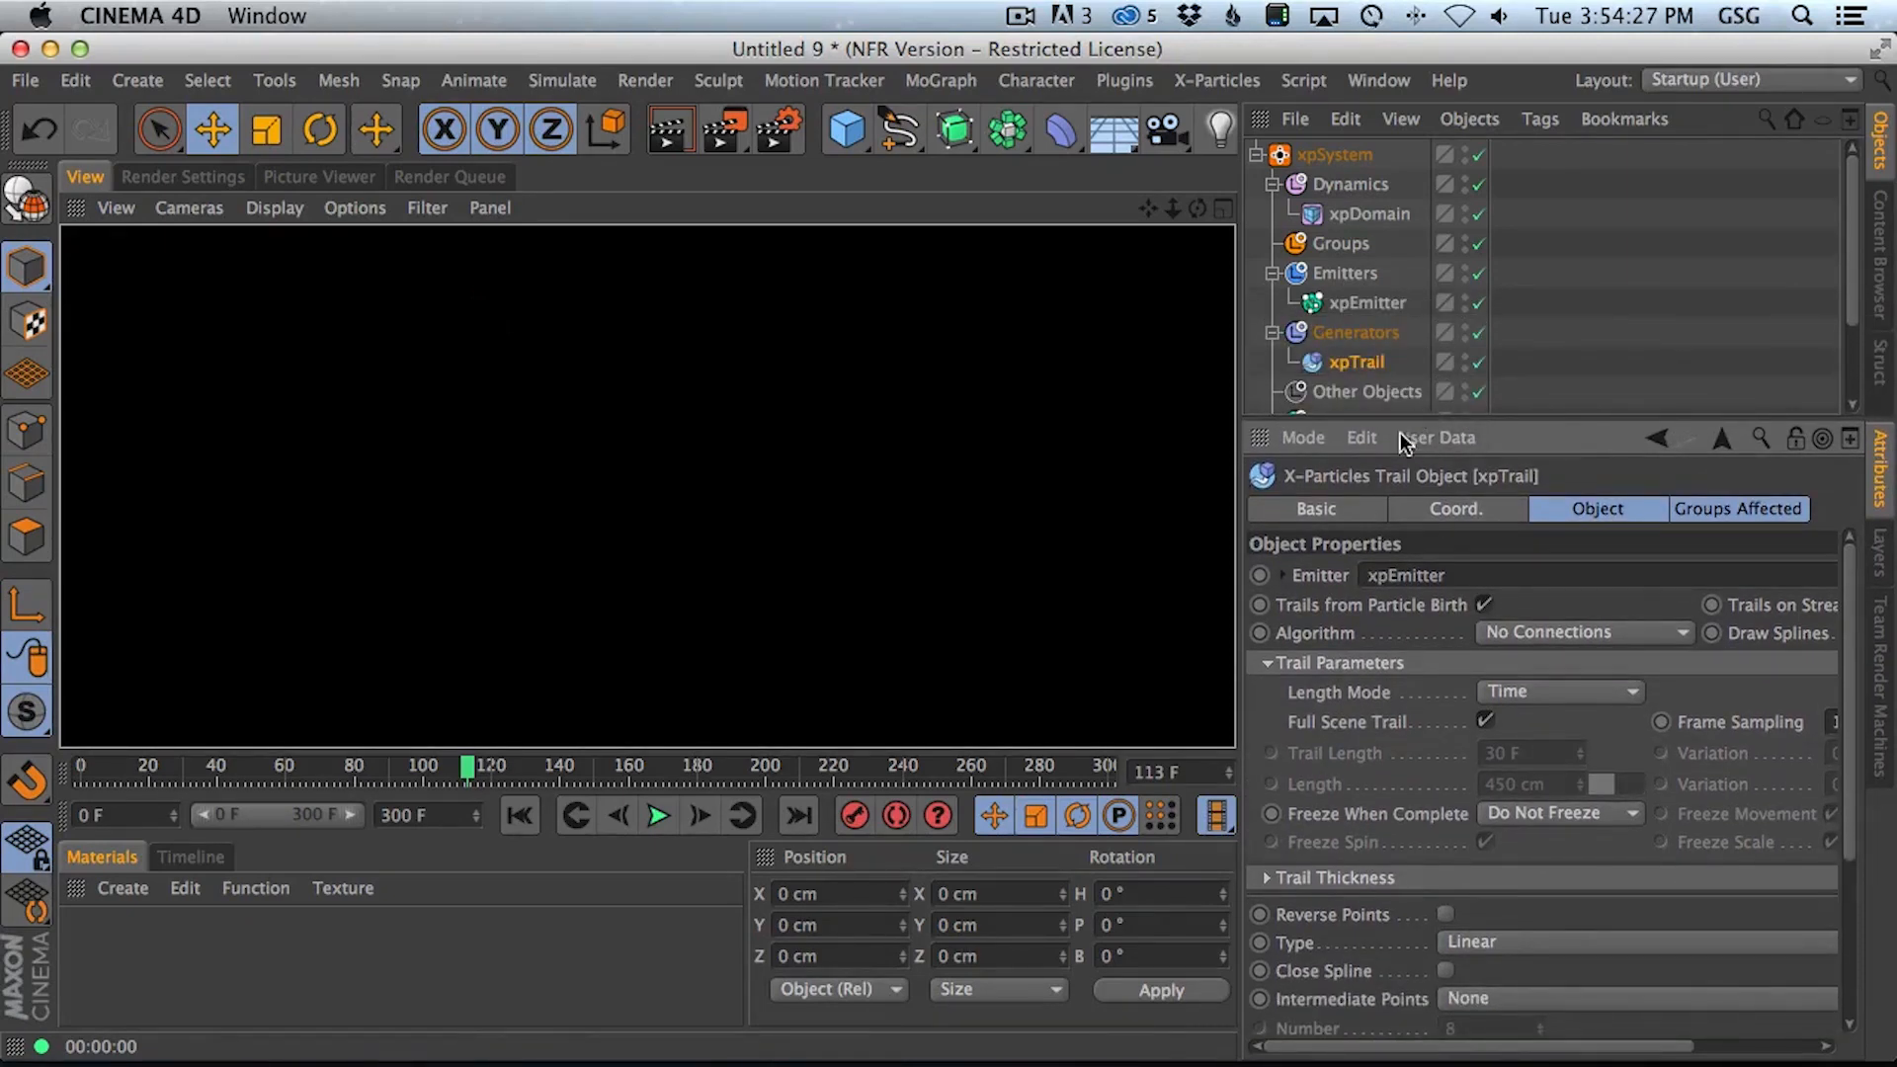
{"action": "left_click", "coordinate": [1360, 360]}
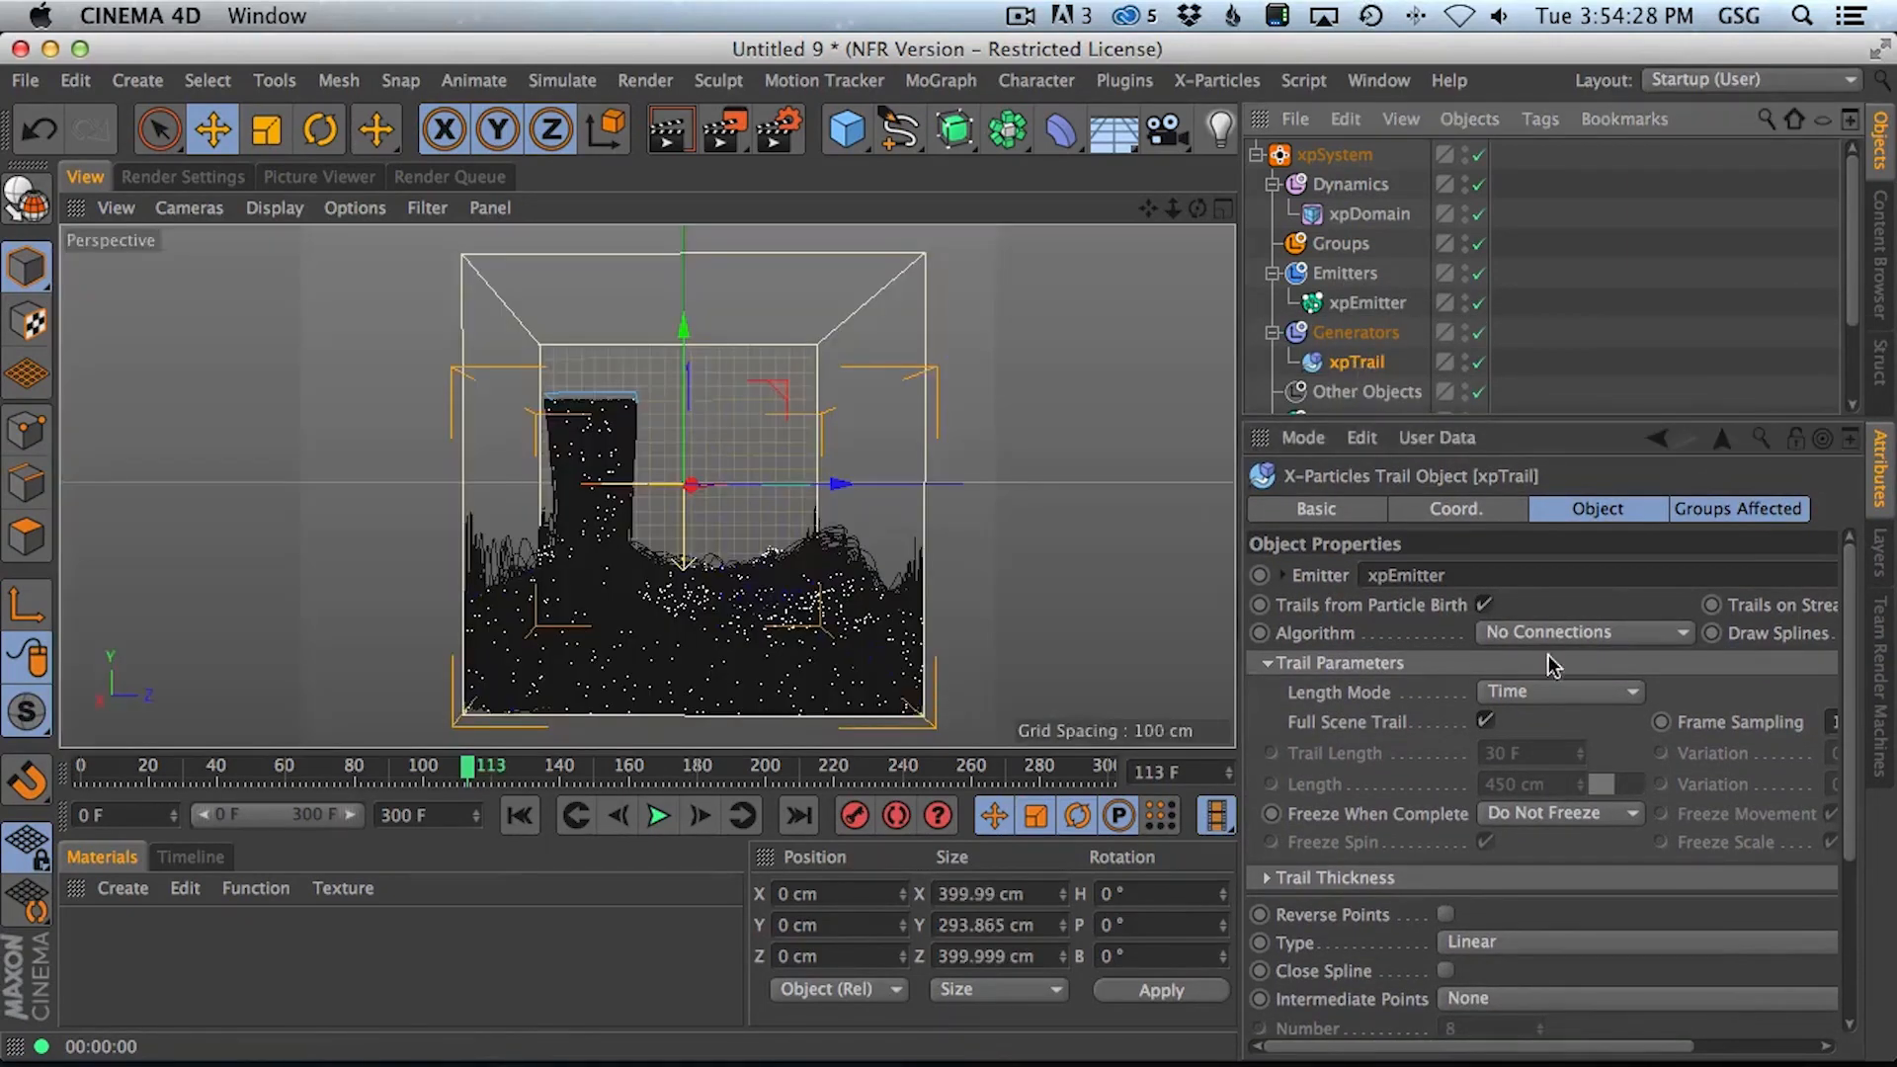
{"action": "left_click", "coordinate": [1486, 722]}
{"action": "left_click", "coordinate": [1538, 753]}
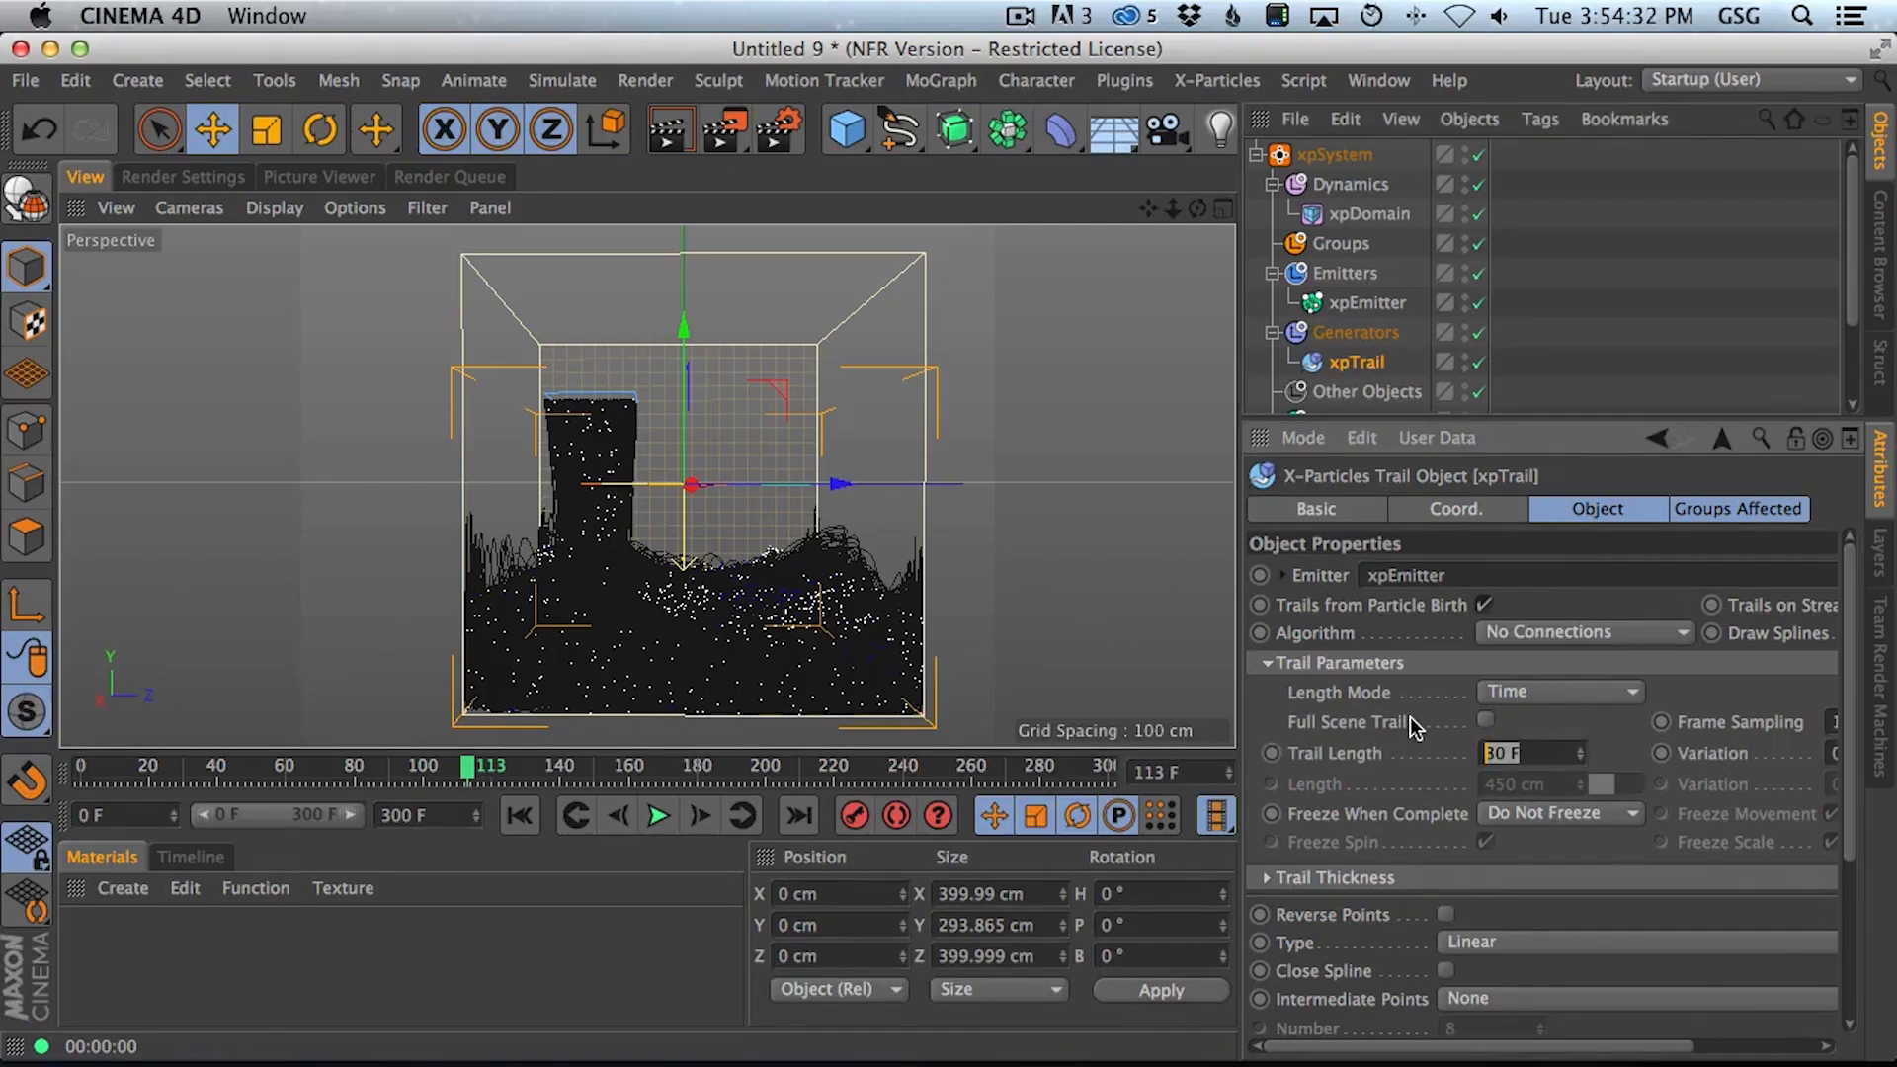
{"action": "left_click", "coordinate": [520, 815]}
{"action": "left_click", "coordinate": [670, 817]}
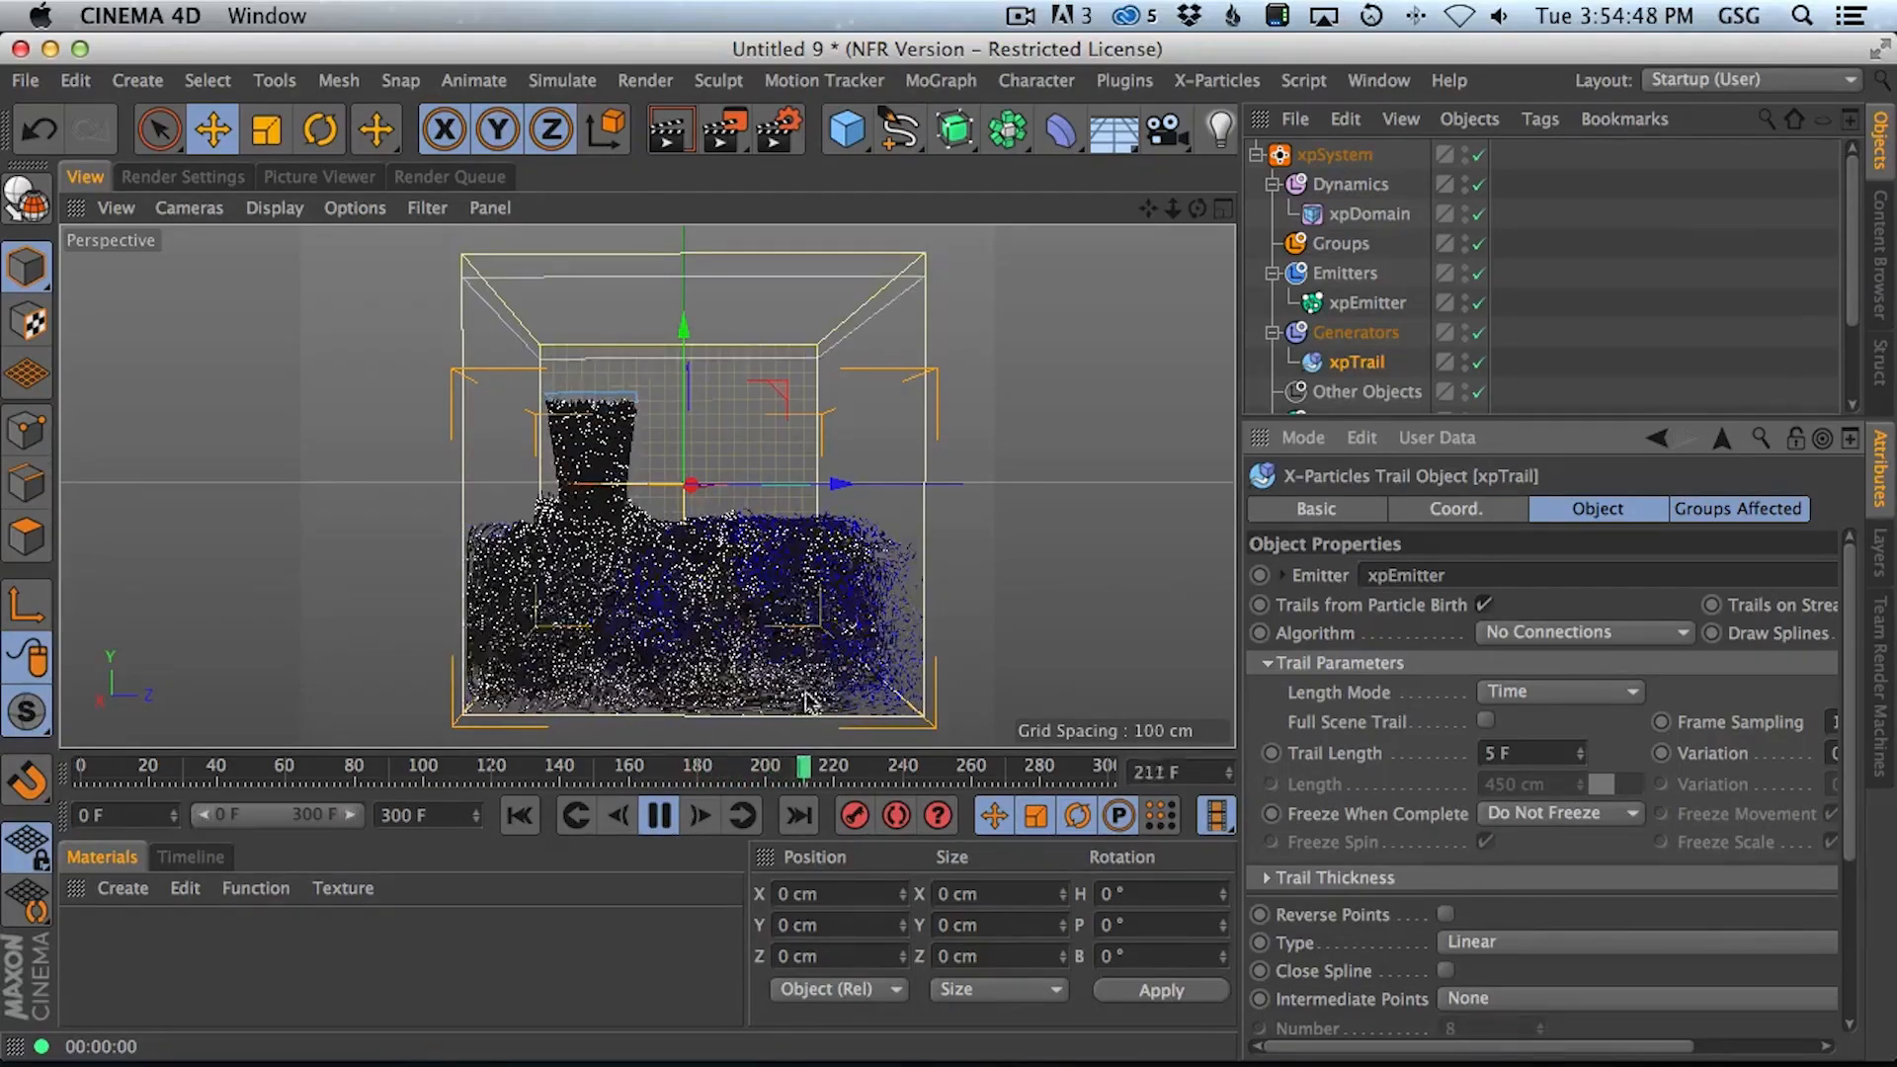
{"action": "left_click", "coordinate": [664, 814]}
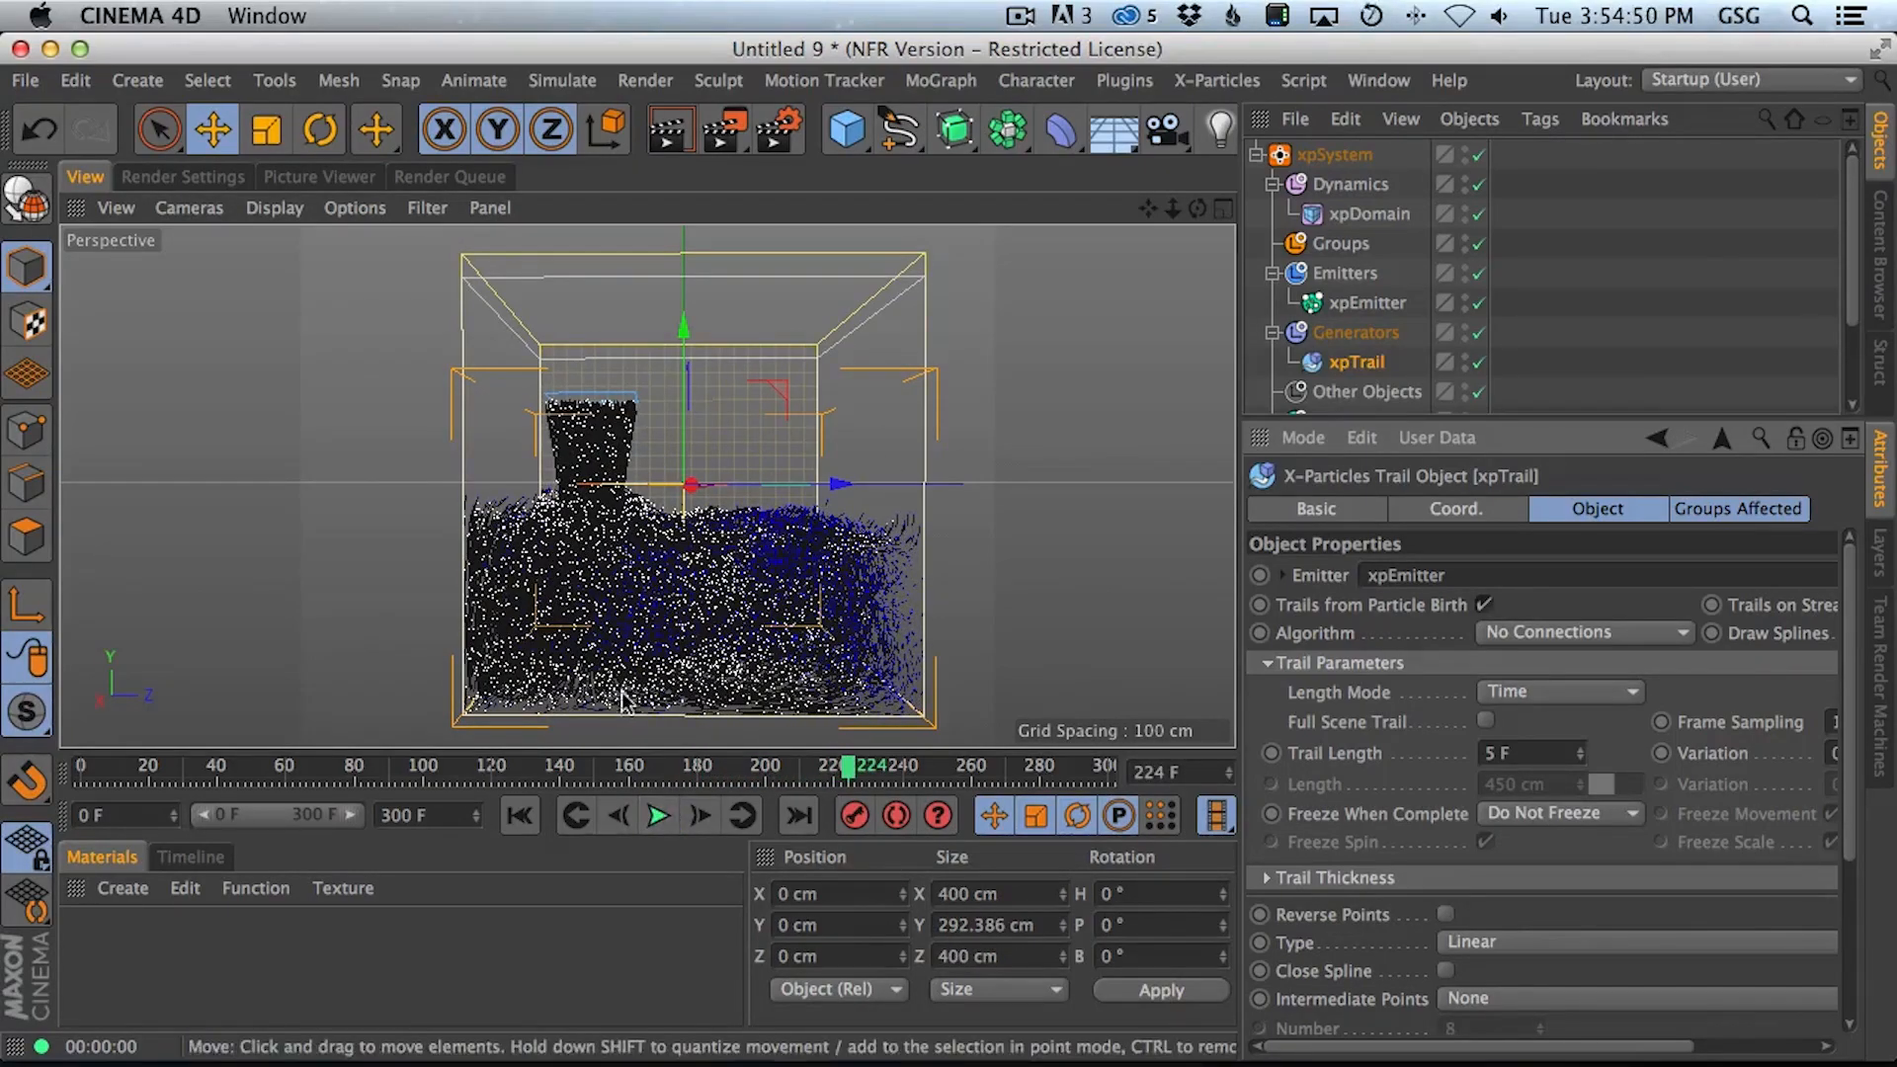
Create an X-Particles Material on the xpEmitter, move its texture tag to the xpTrail, and render the view
{"action": "left_click", "coordinate": [668, 129]}
{"action": "left_click", "coordinate": [112, 885]}
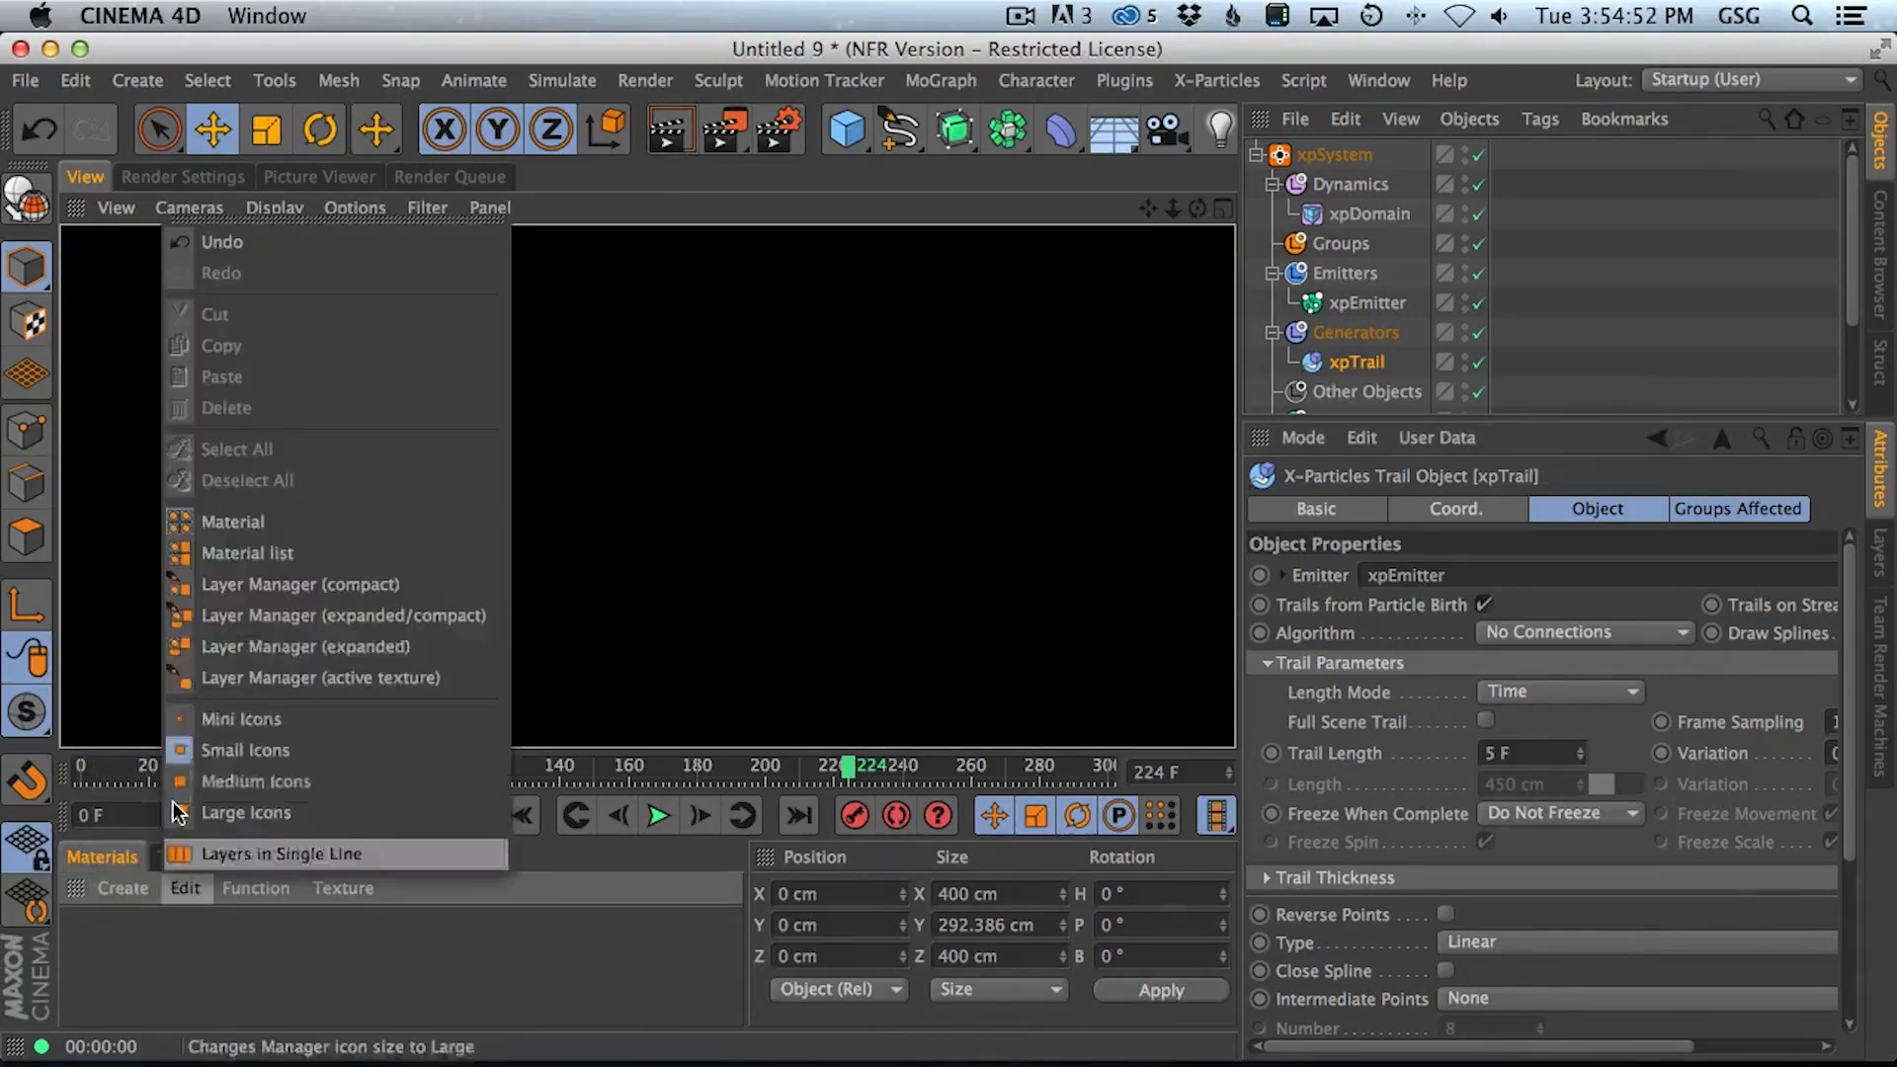
{"action": "mouse_move", "coordinate": [174, 679]}
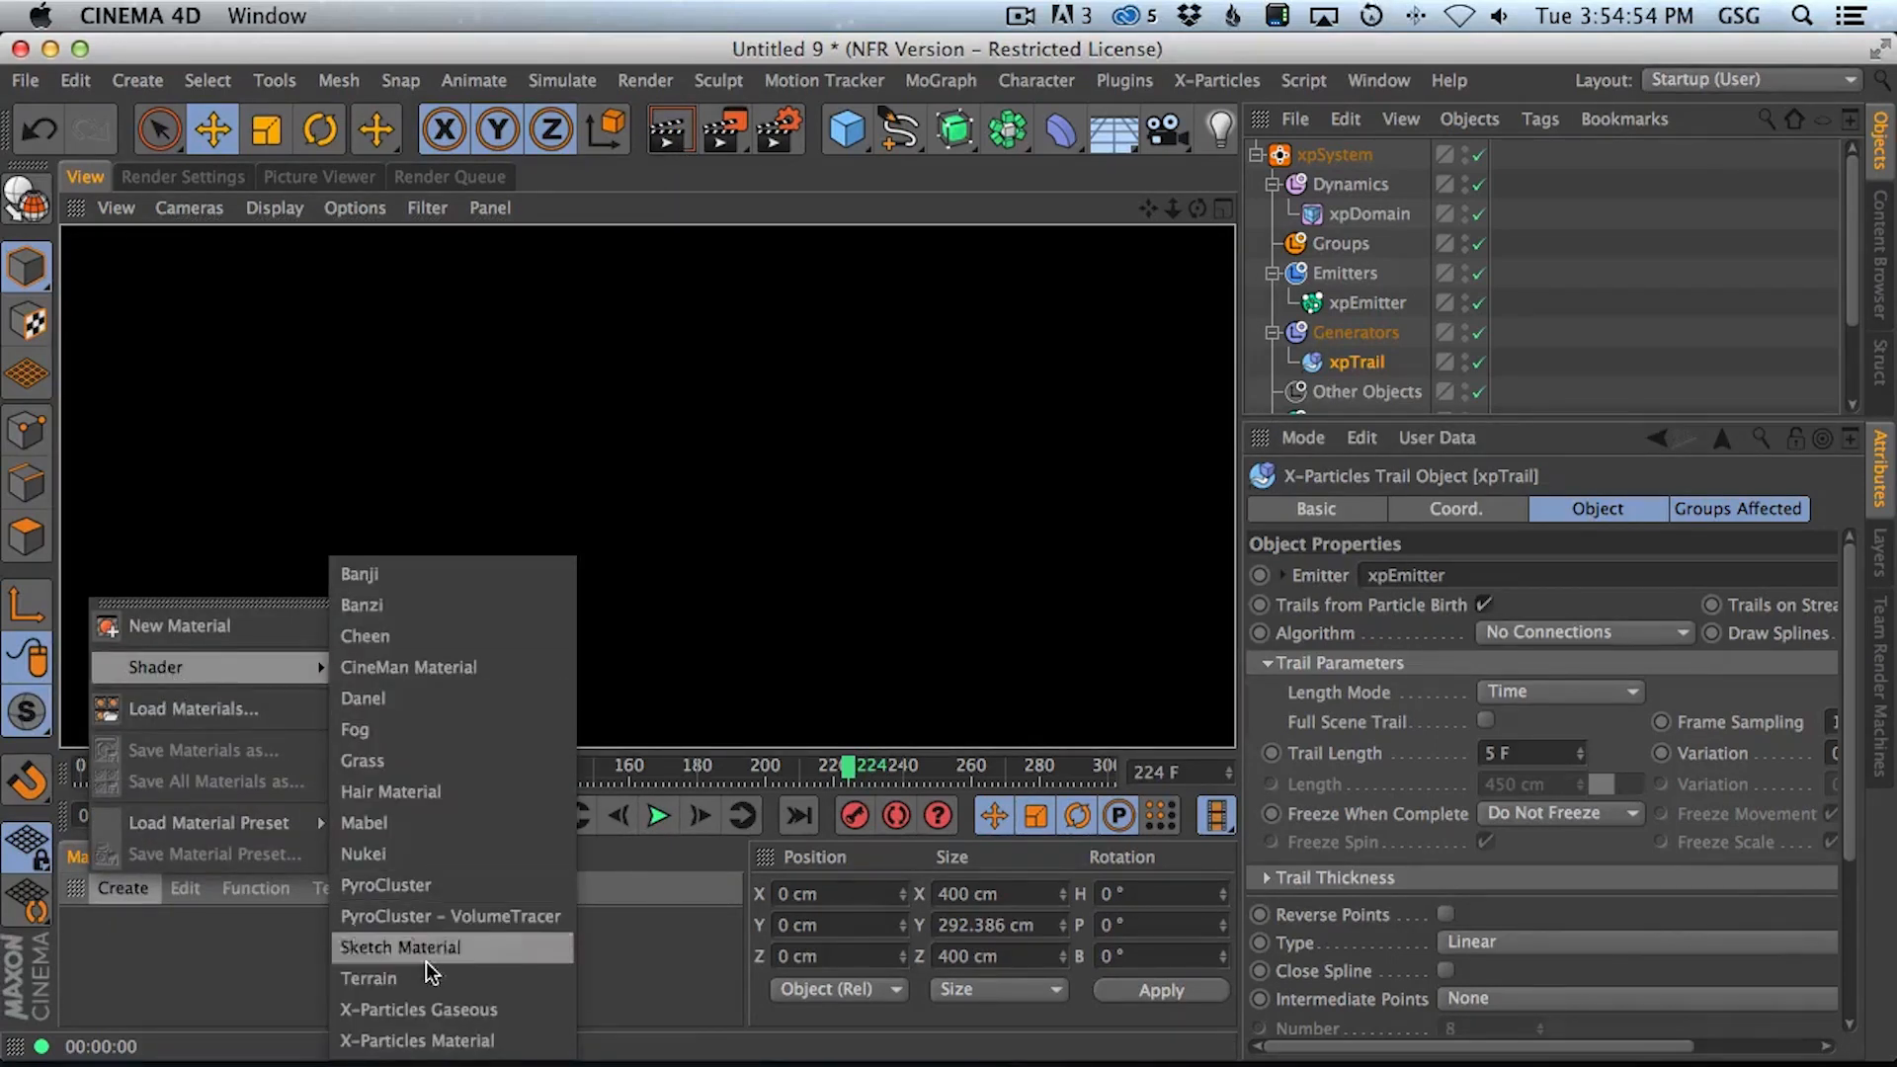
{"action": "left_click", "coordinate": [435, 1038]}
{"action": "left_click_drag", "start_coordinate": [99, 948], "coordinate": [1368, 302]}
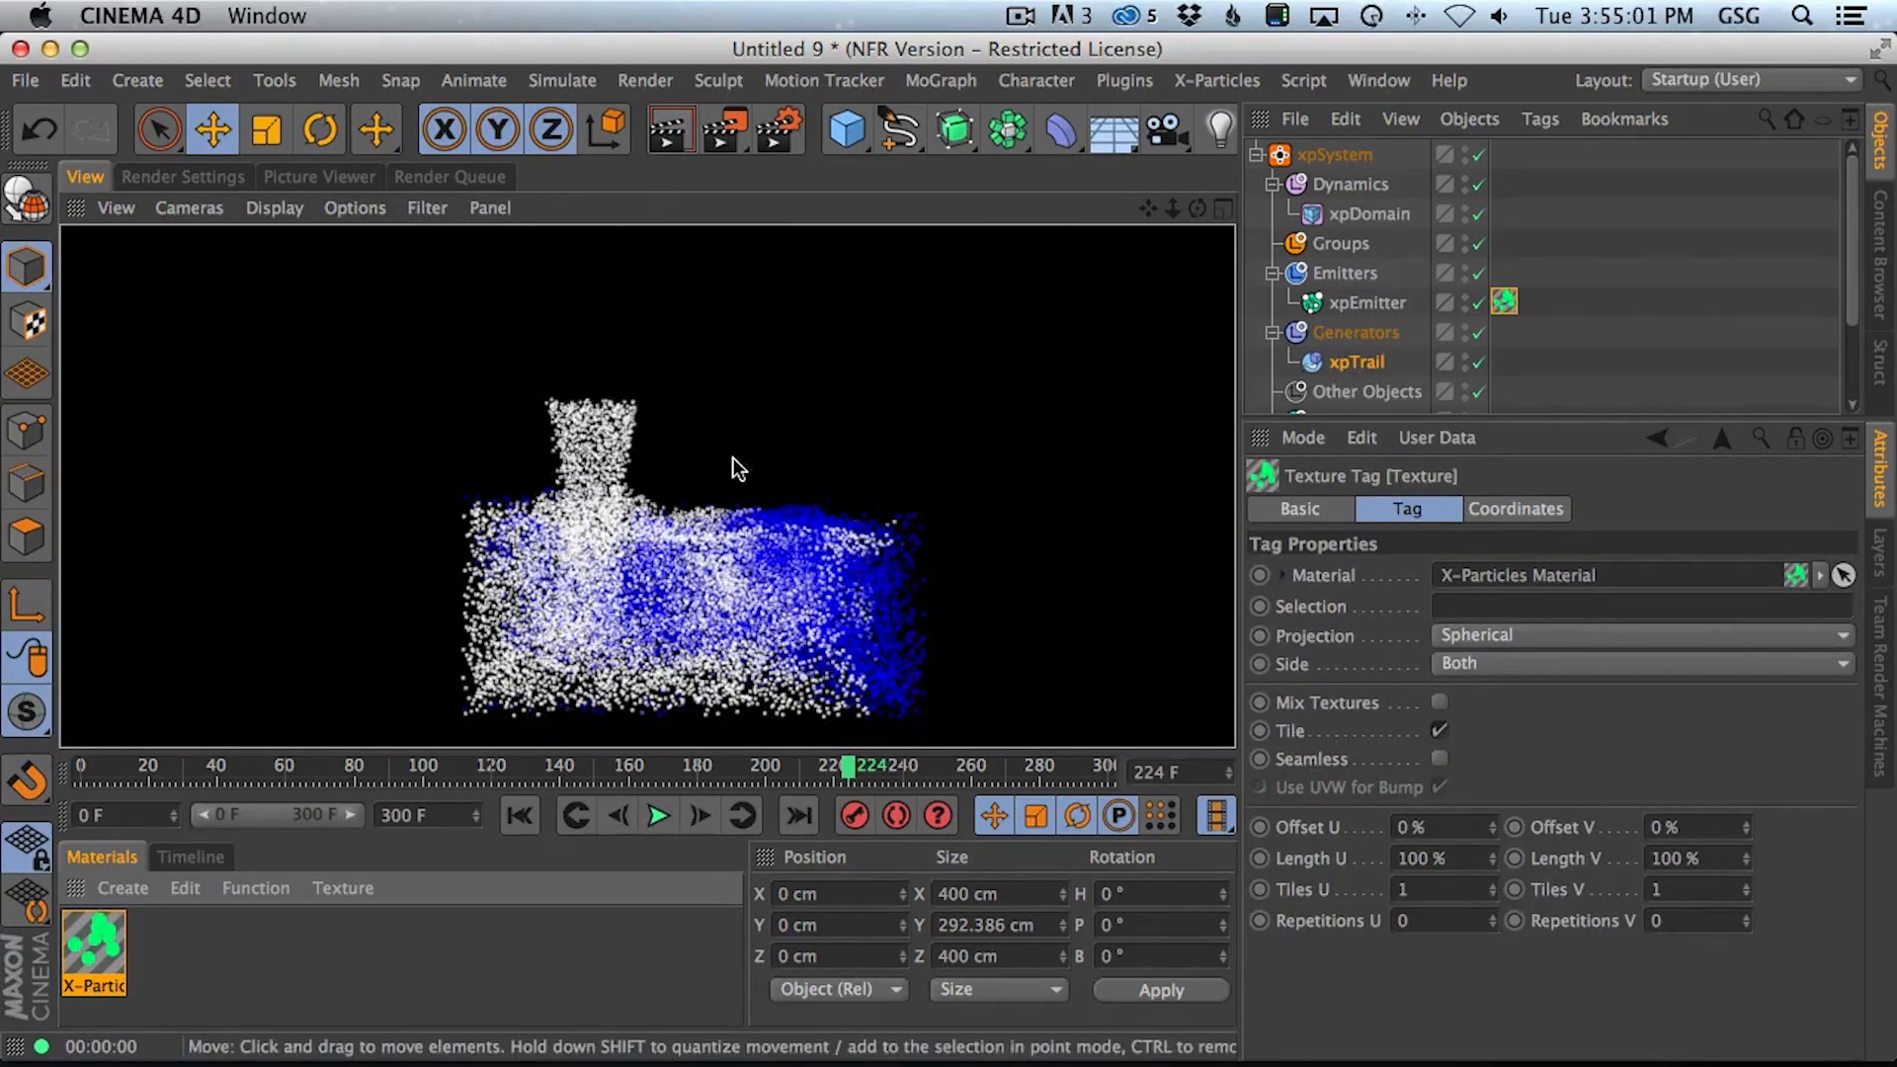
{"action": "left_click_drag", "start_coordinate": [1503, 302], "coordinate": [1365, 371]}
{"action": "left_click", "coordinate": [674, 145]}
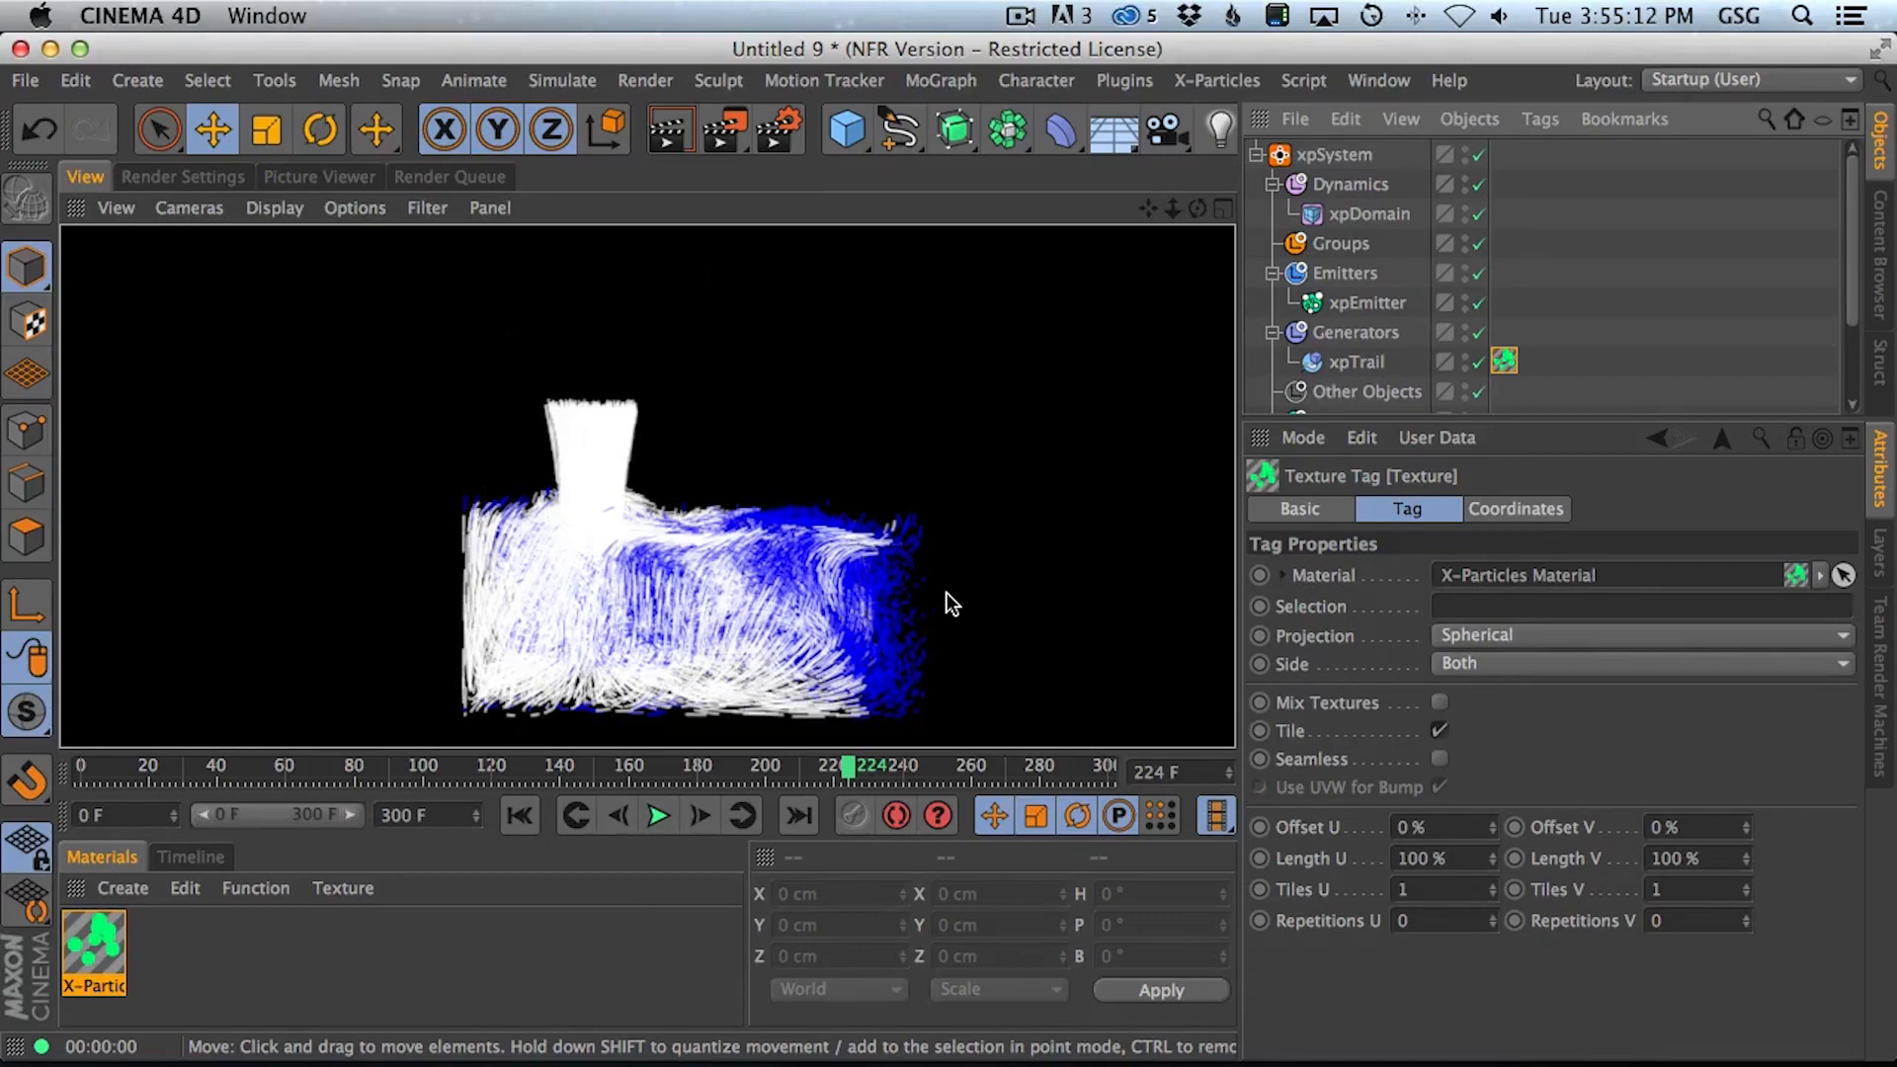
Open the X-Particles Material in the material editor and review its Color and Transparency settings
{"action": "double_click", "coordinate": [94, 951]}
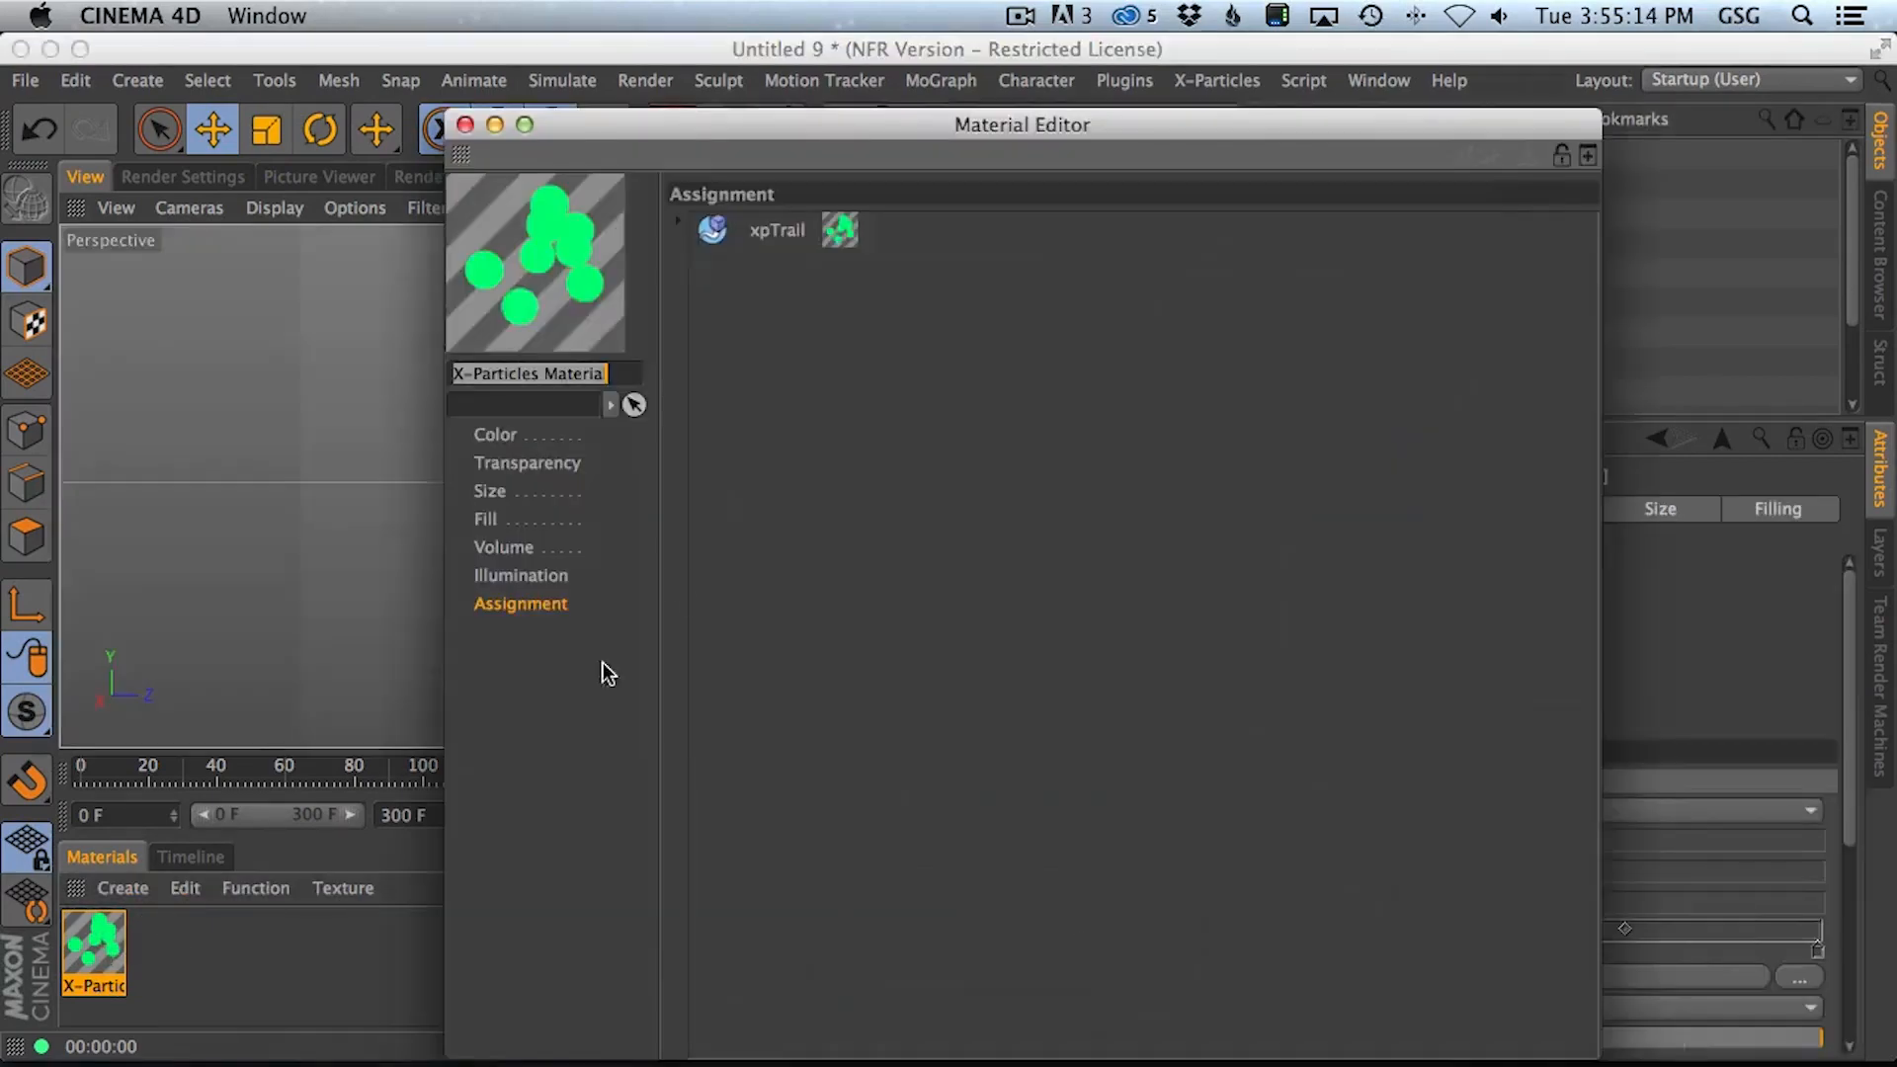
{"action": "left_click_drag", "start_coordinate": [717, 132], "coordinate": [725, 175]}
{"action": "left_click", "coordinate": [608, 477]}
{"action": "left_click_drag", "start_coordinate": [947, 168], "coordinate": [1205, 130]}
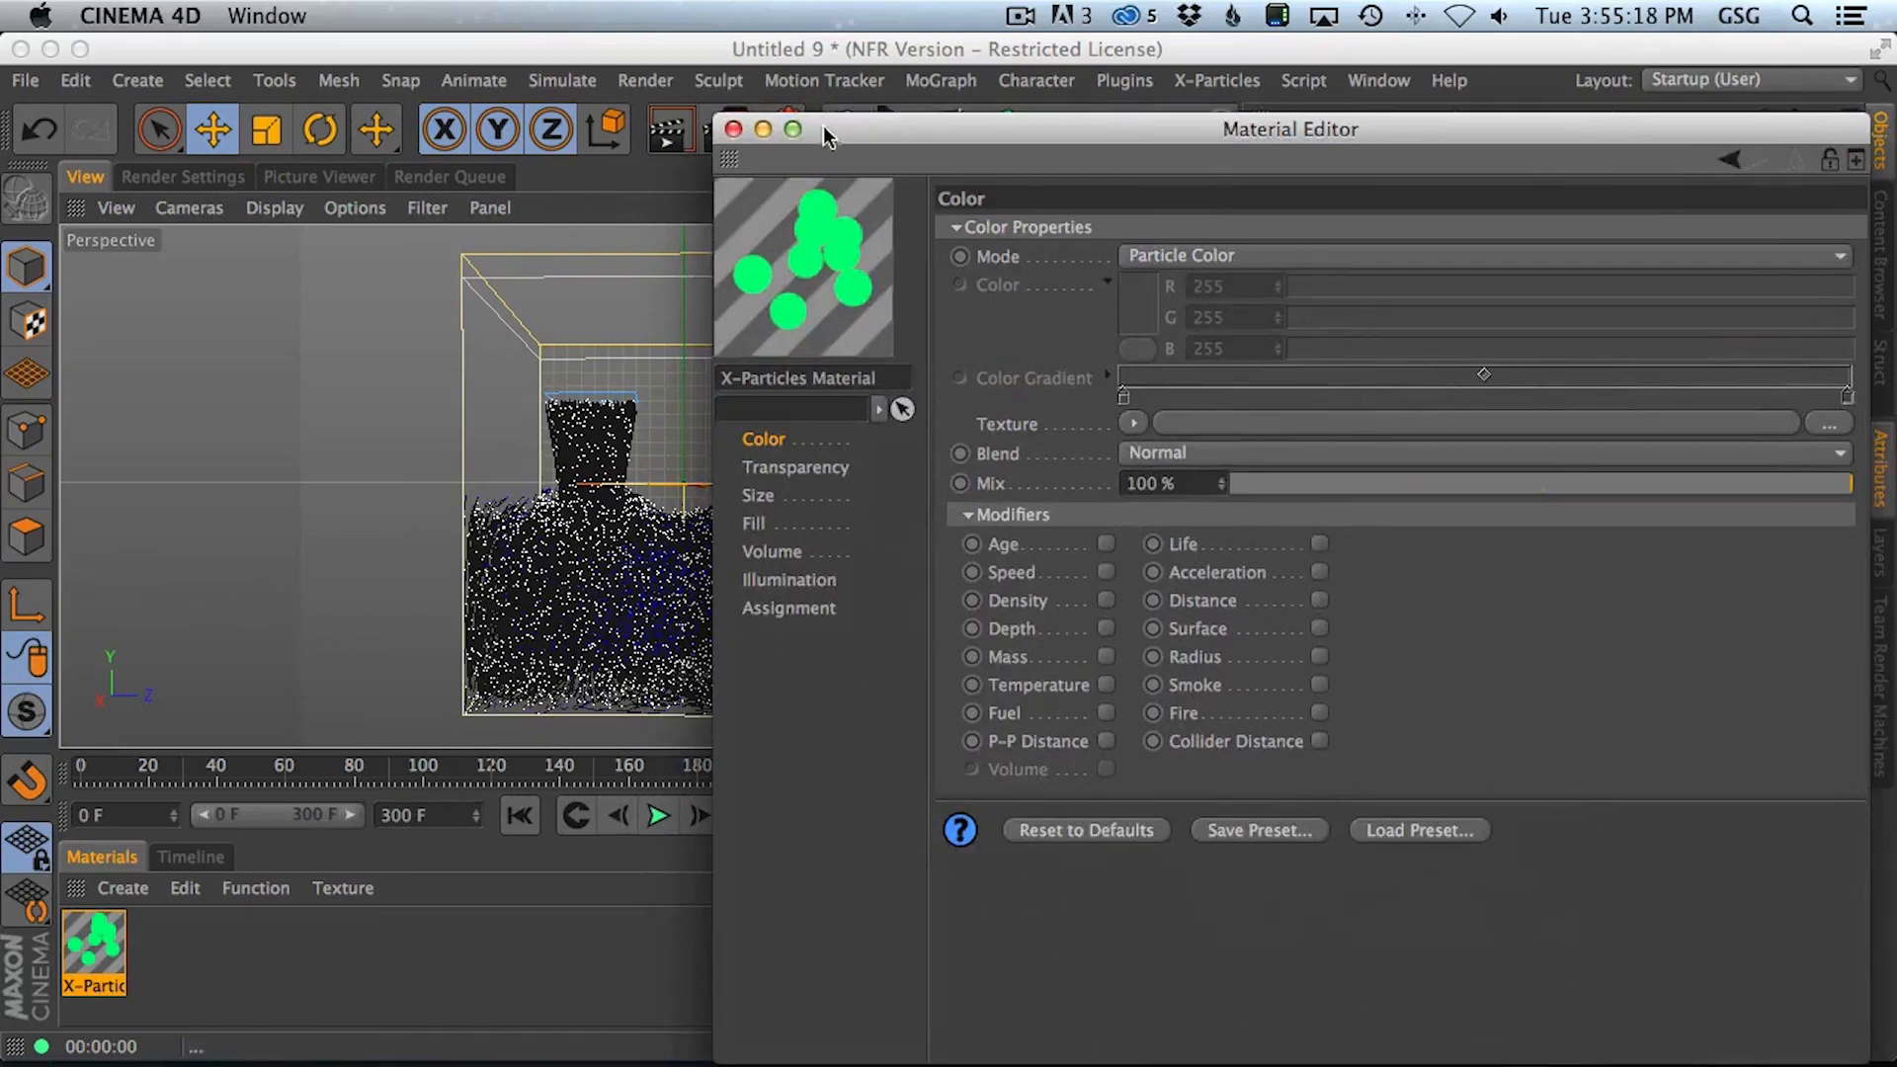
{"action": "left_click_drag", "start_coordinate": [914, 141], "coordinate": [776, 120]}
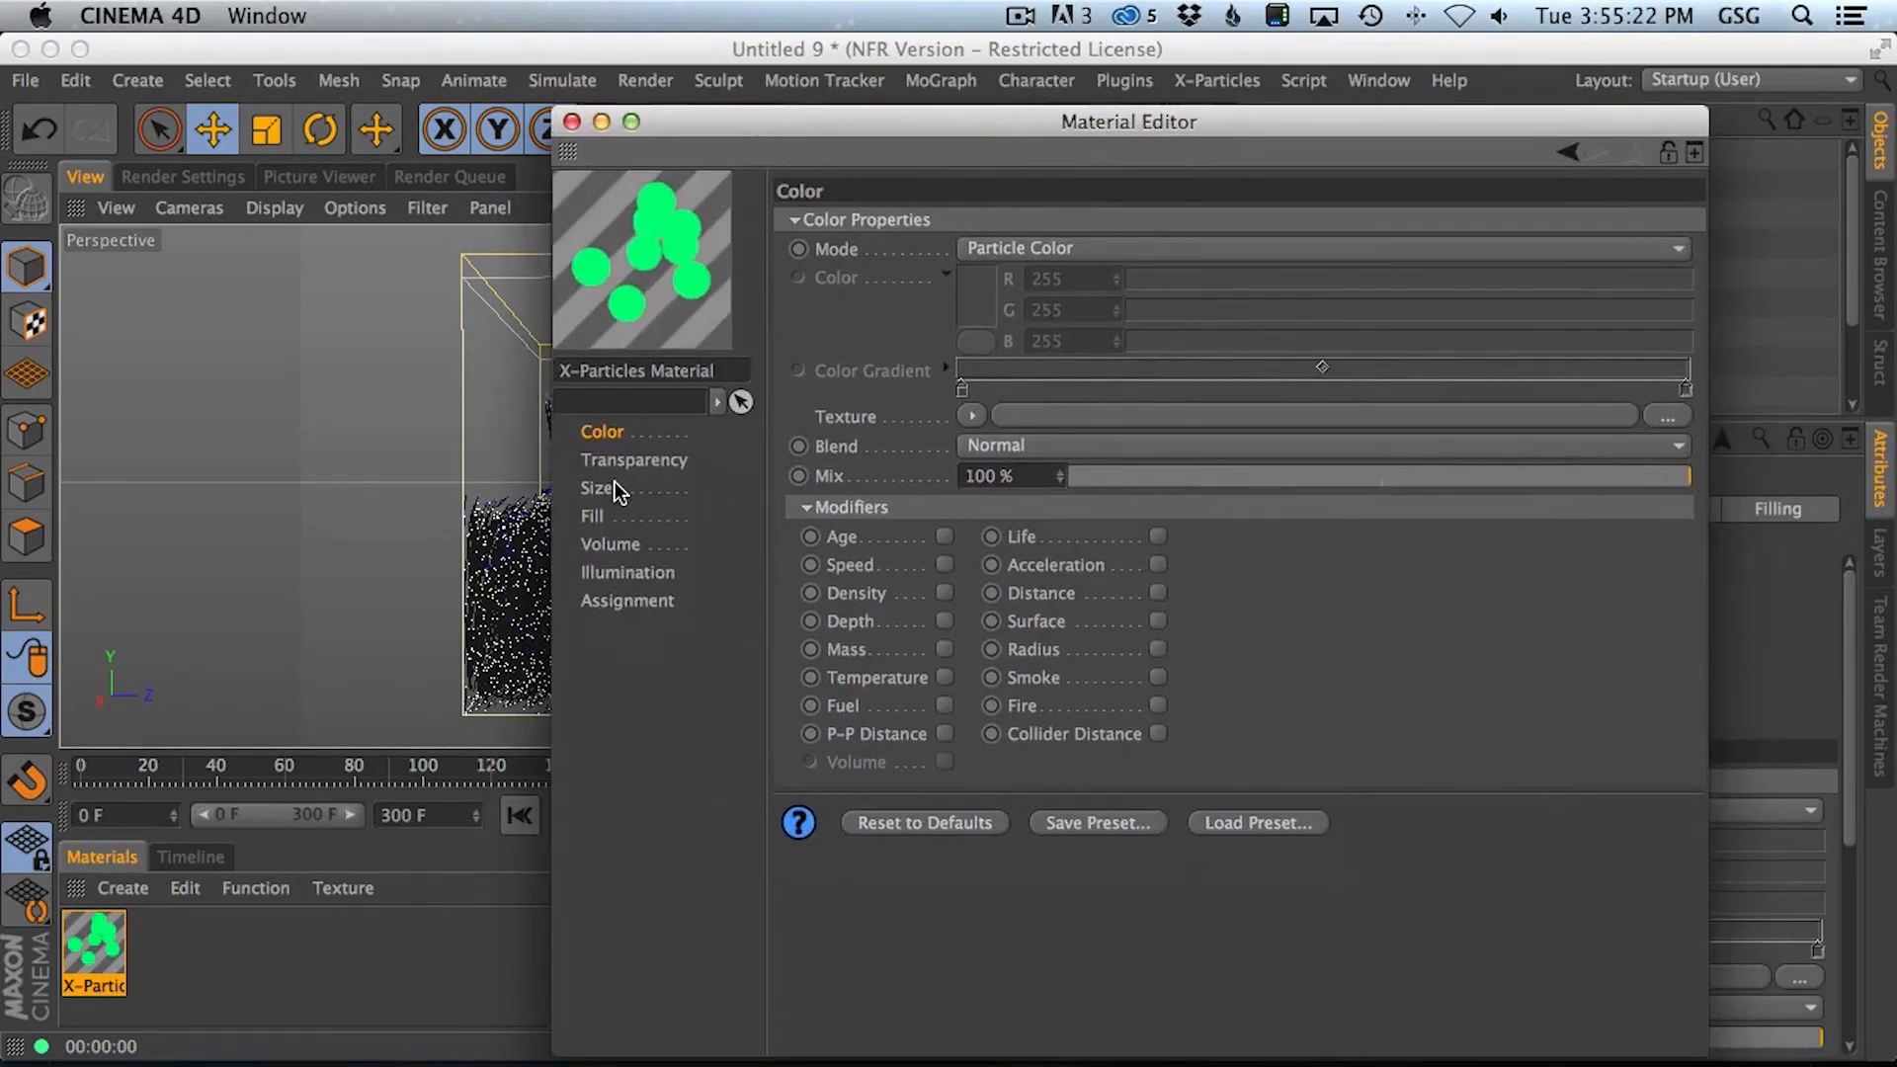
{"action": "left_click", "coordinate": [617, 462]}
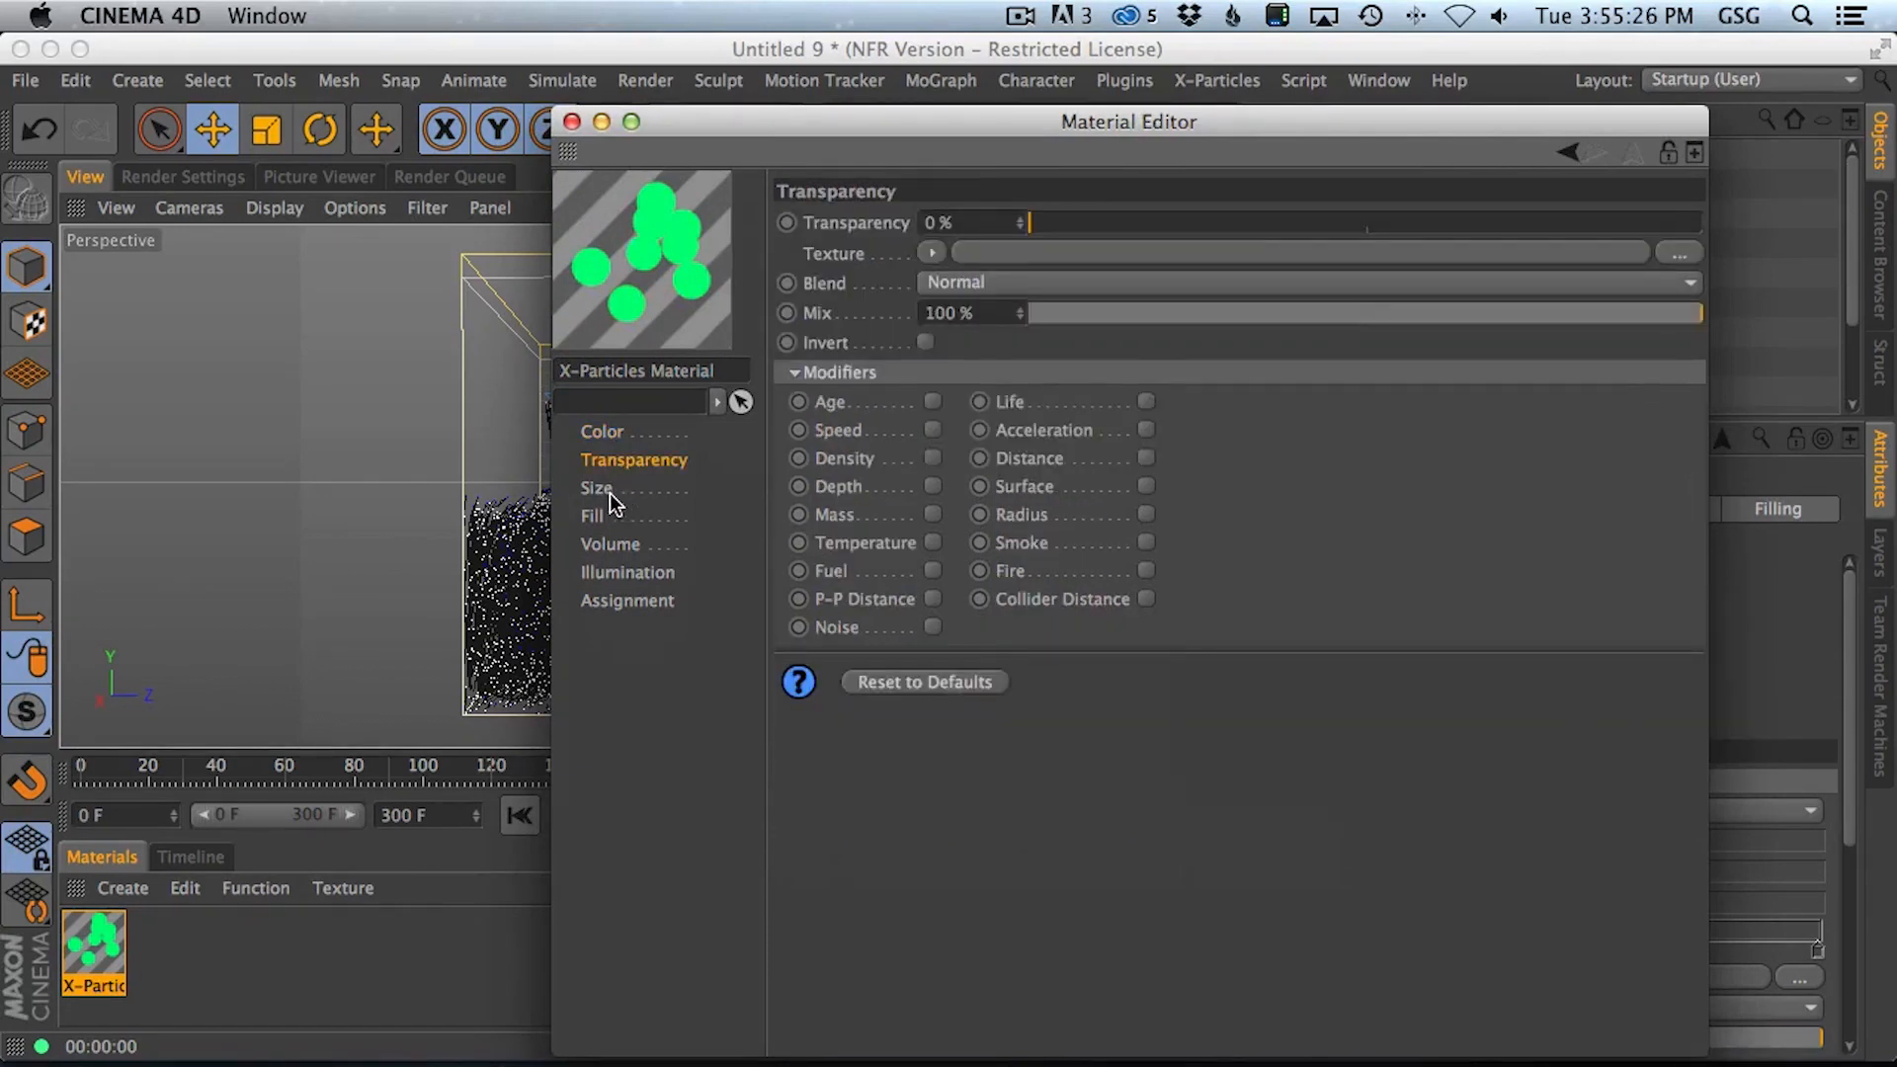
Set the material's size scale to 49%, enable the Age size modifier, and render the view
{"action": "left_click", "coordinate": [622, 492]}
{"action": "left_click_drag", "start_coordinate": [1036, 254], "coordinate": [1018, 262]}
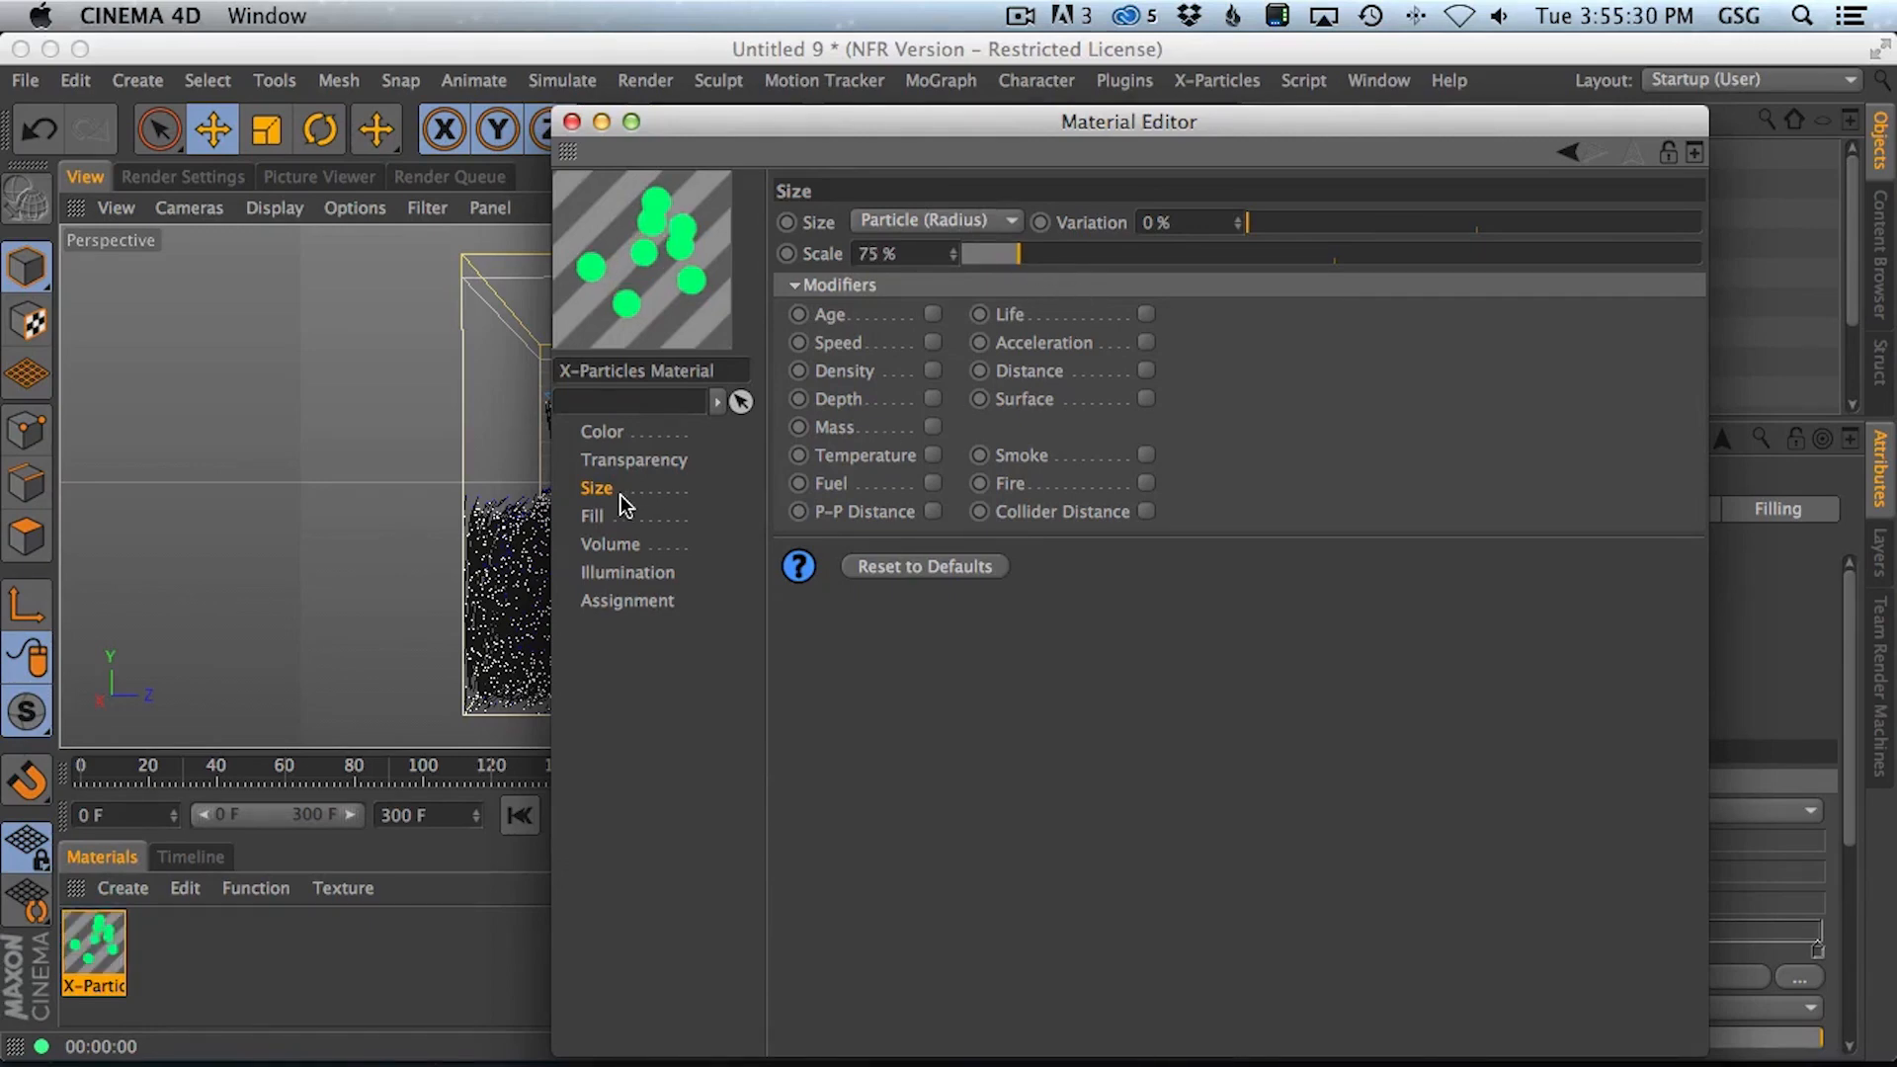
{"action": "left_click_drag", "start_coordinate": [1009, 260], "coordinate": [998, 262]}
{"action": "left_click", "coordinate": [932, 314]}
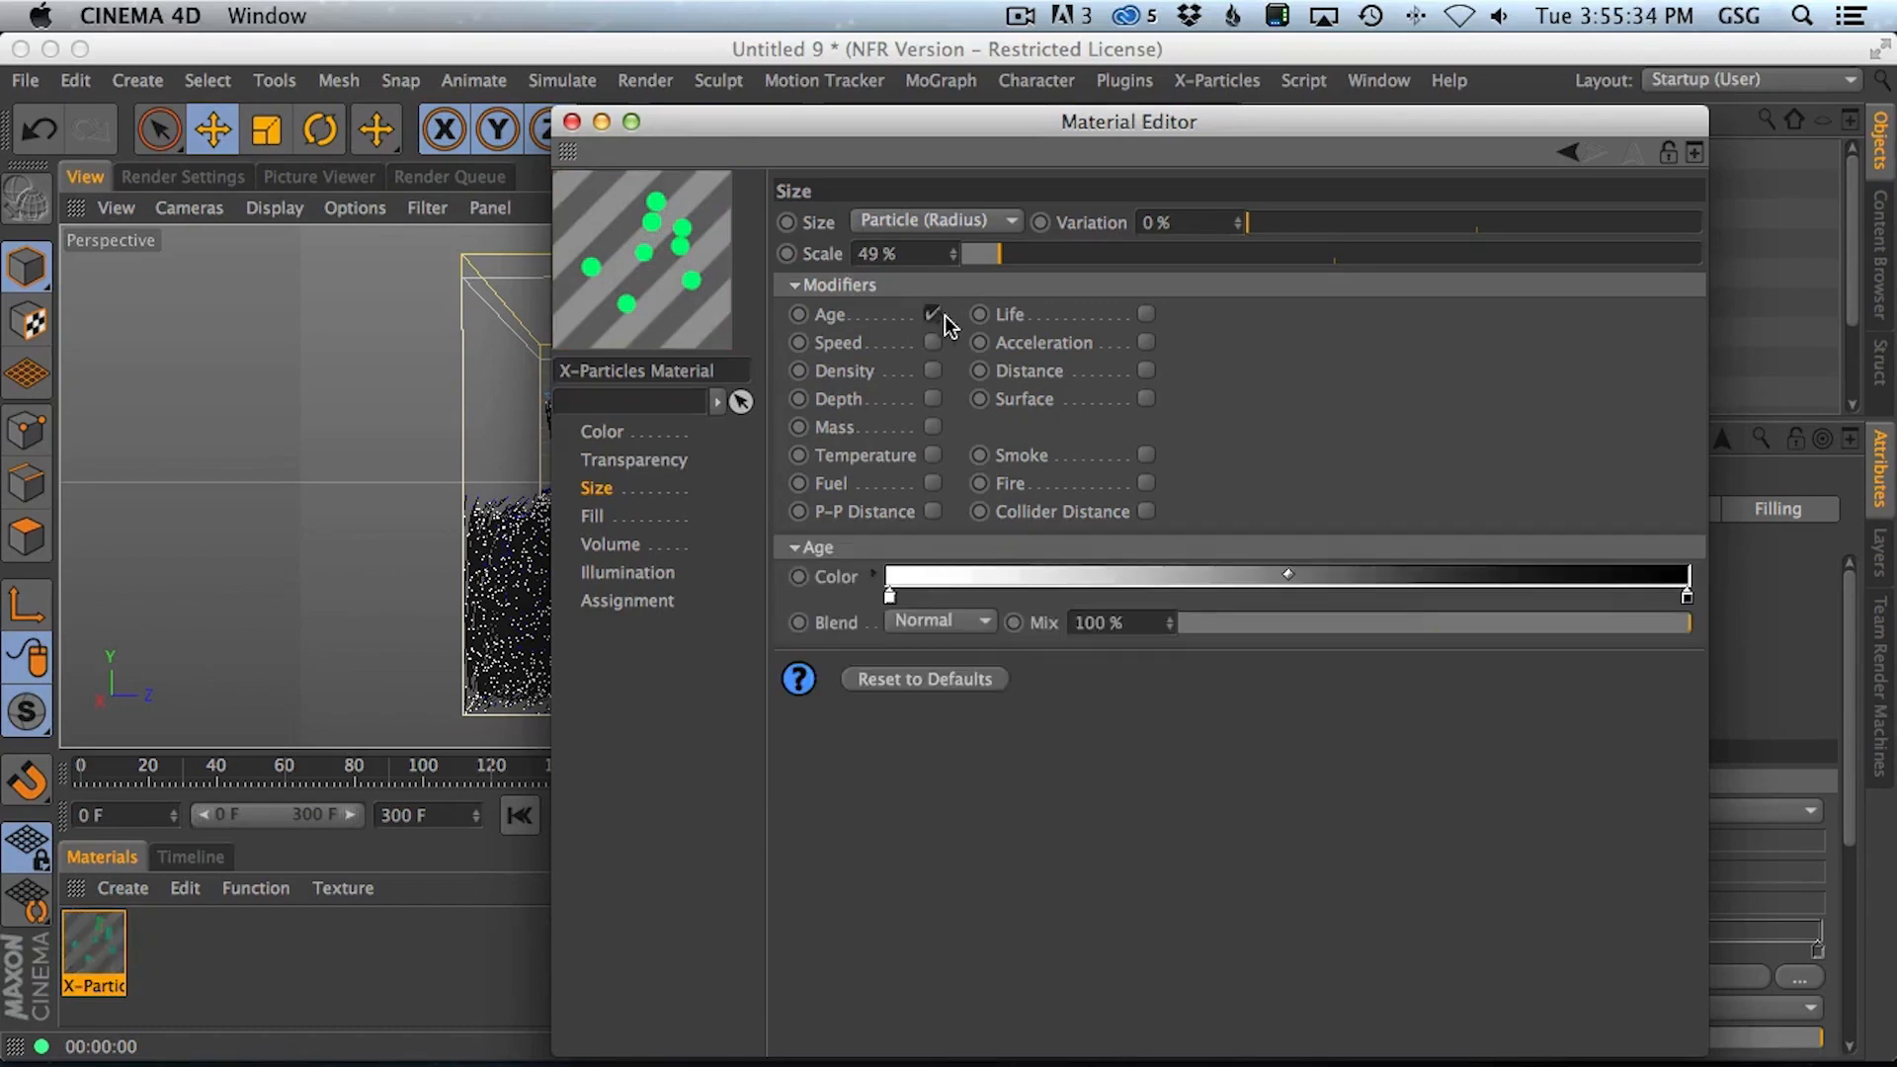
{"action": "left_click_drag", "start_coordinate": [668, 130], "coordinate": [1071, 187]}
{"action": "left_click", "coordinate": [668, 130]}
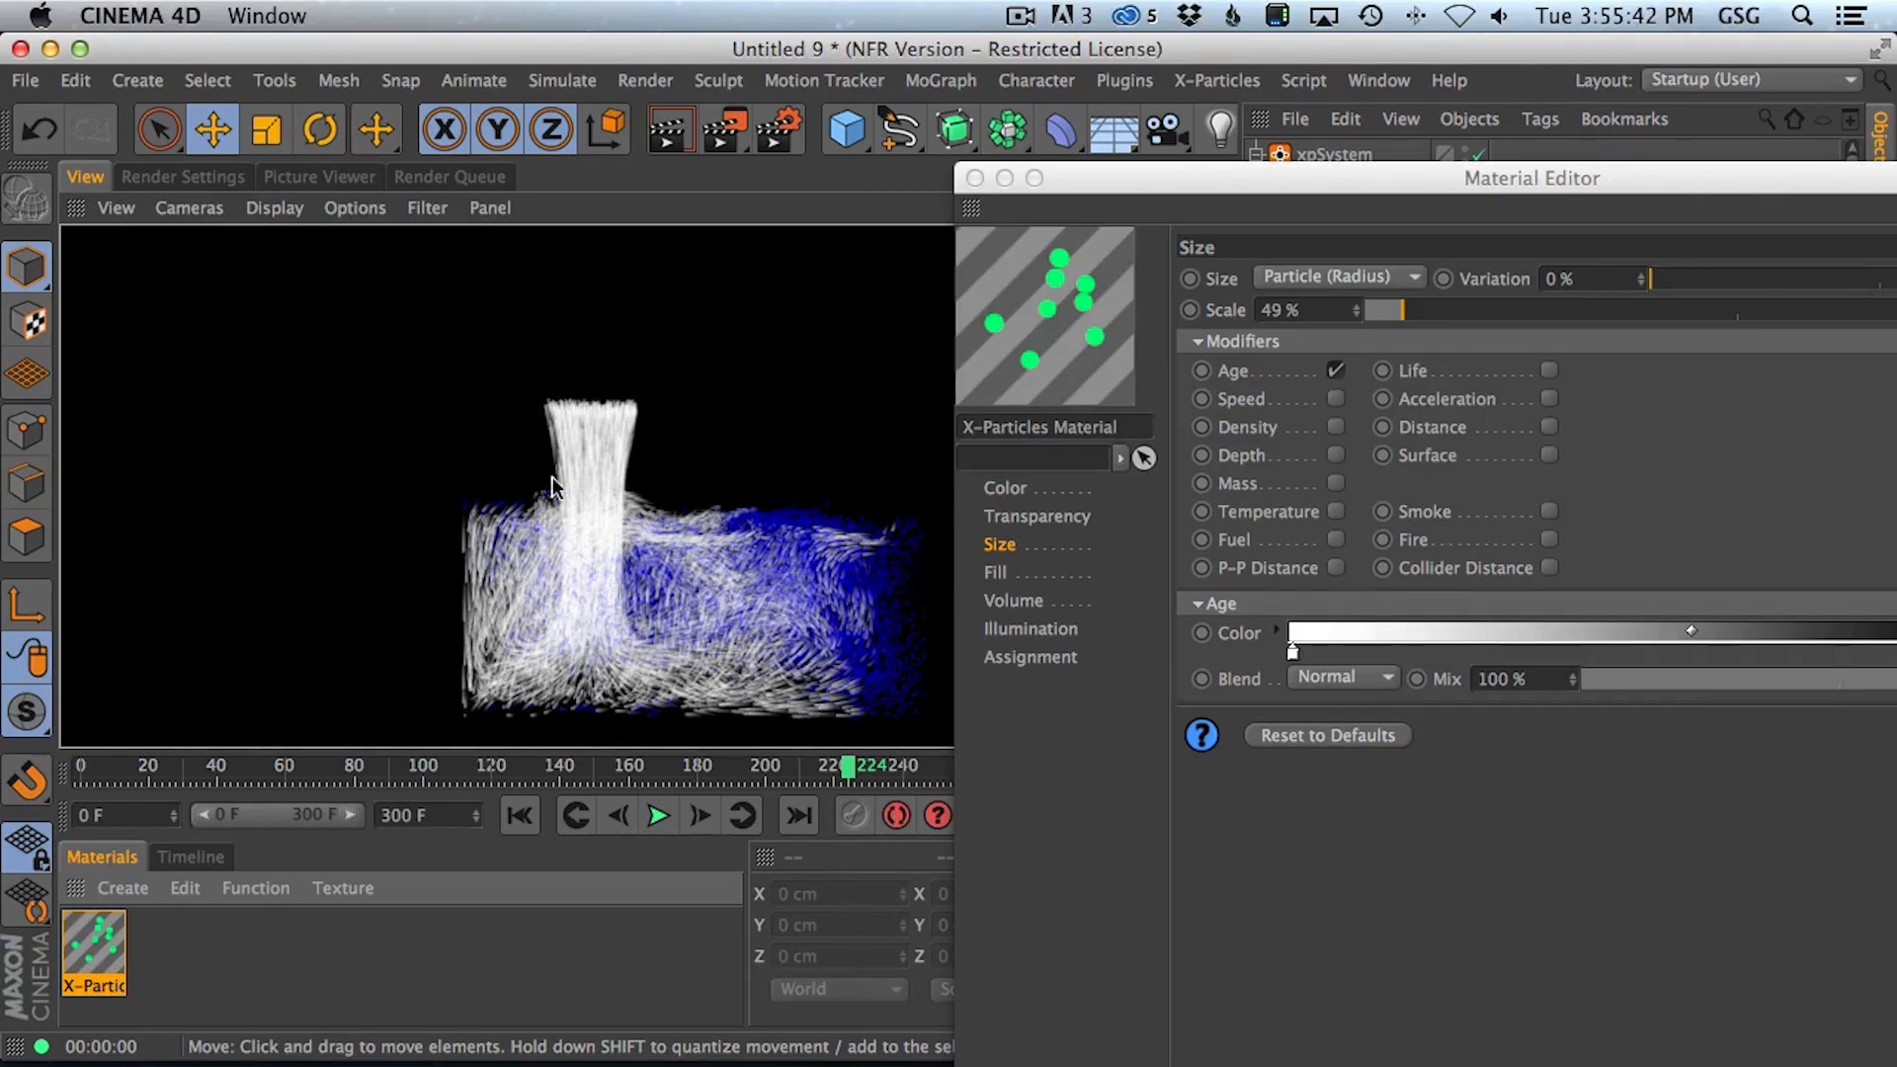
Render a close-up of the tapered trails and return to a view of the whole domain
{"action": "left_click_drag", "start_coordinate": [1117, 188], "coordinate": [1401, 203]}
{"action": "right_click_drag", "start_coordinate": [781, 582], "coordinate": [956, 507], "text": "alt"}
{"action": "key", "text": "super+r"}
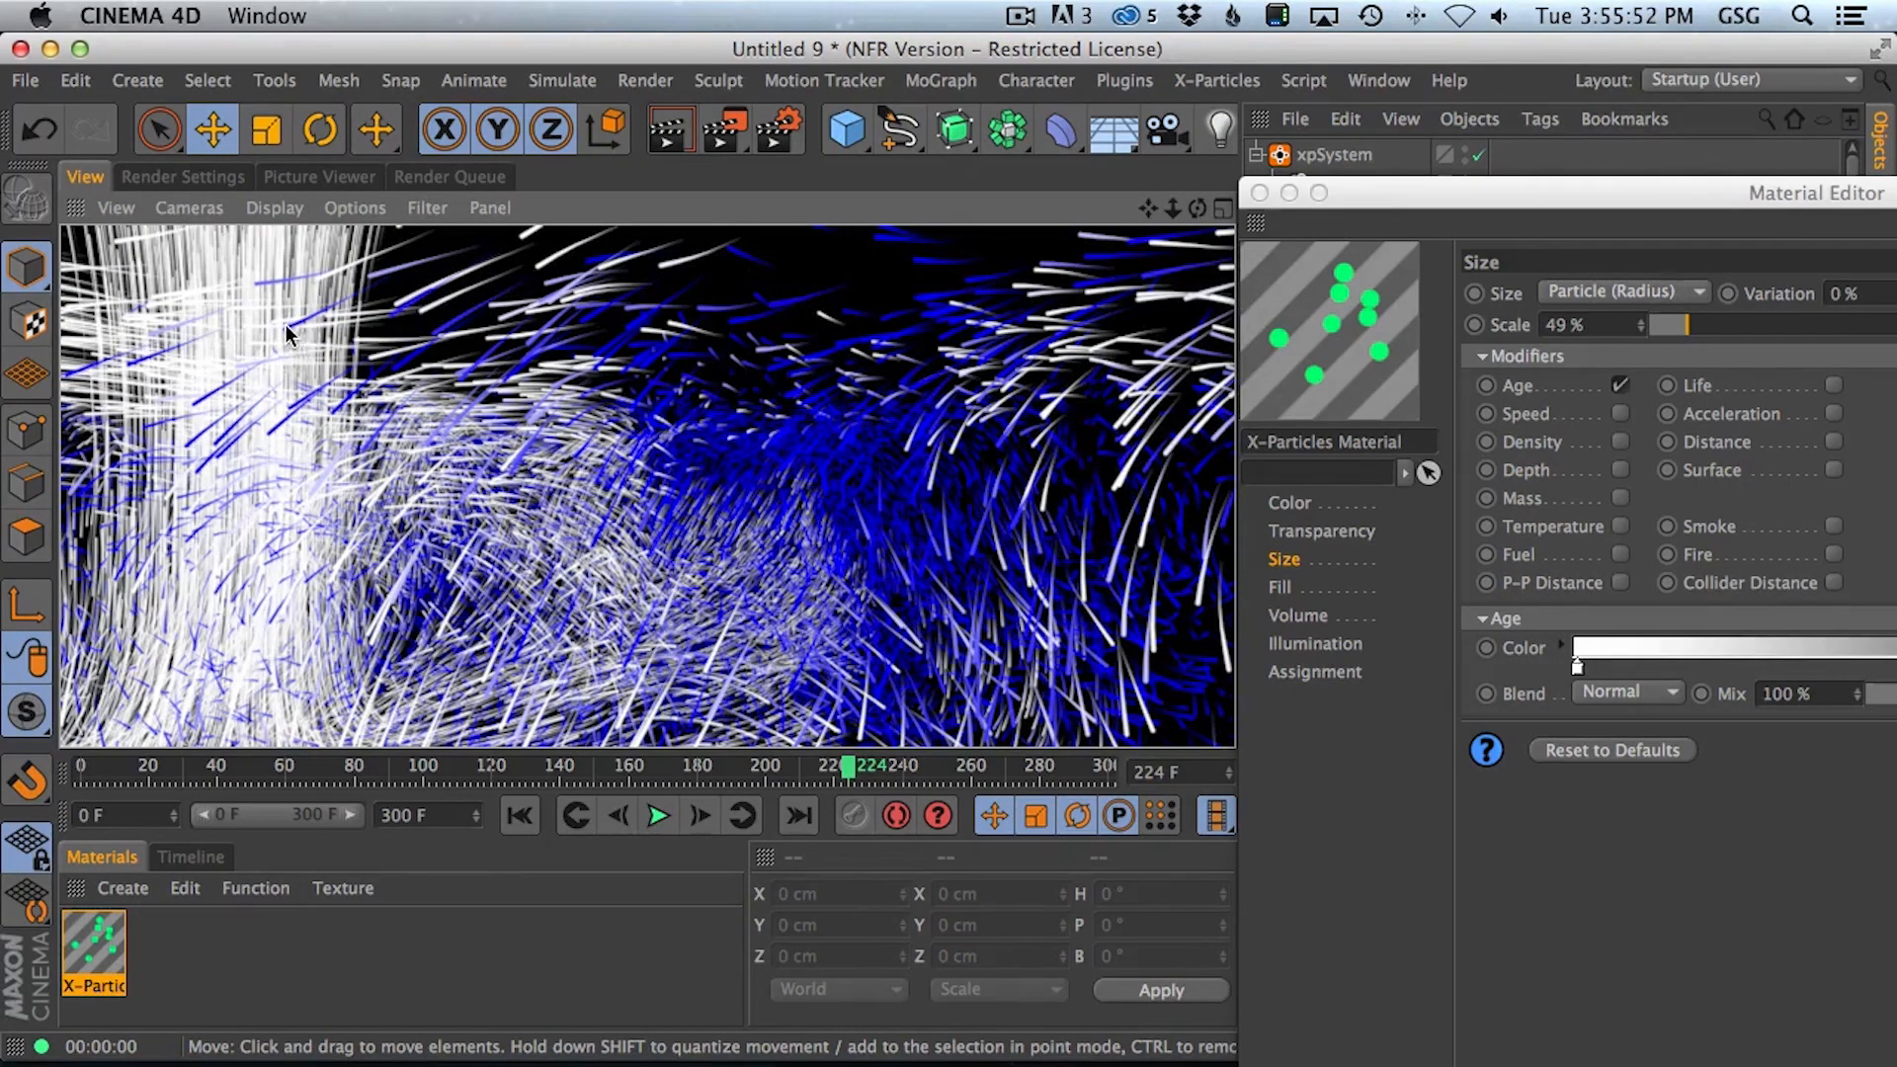
{"action": "right_click_drag", "start_coordinate": [935, 533], "coordinate": [632, 575], "text": "alt"}
{"action": "middle_click_drag", "start_coordinate": [776, 508], "coordinate": [615, 481], "text": "alt"}
{"action": "right_click_drag", "start_coordinate": [751, 563], "coordinate": [729, 570], "text": "alt"}
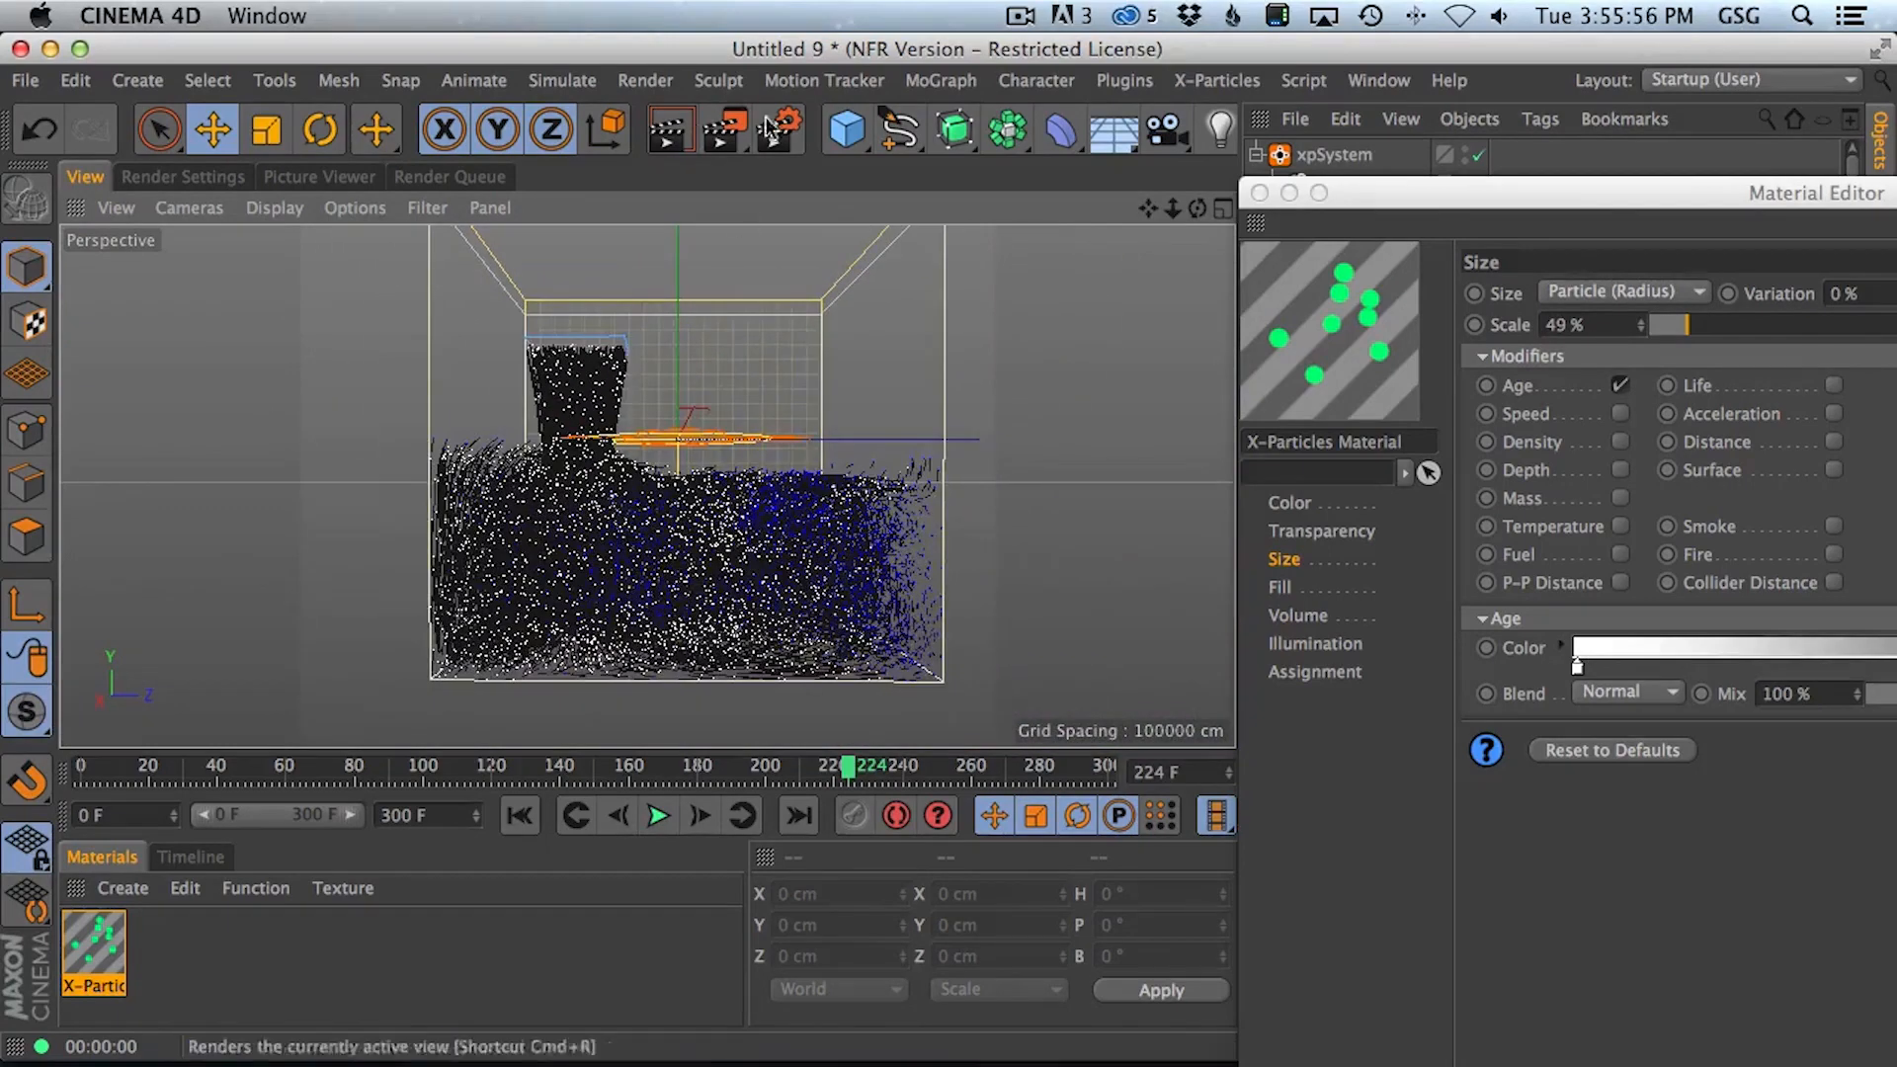
Set the material's illumination lighting mode to Diffuse and render the view
{"action": "left_click_drag", "start_coordinate": [1387, 204], "coordinate": [1115, 115]}
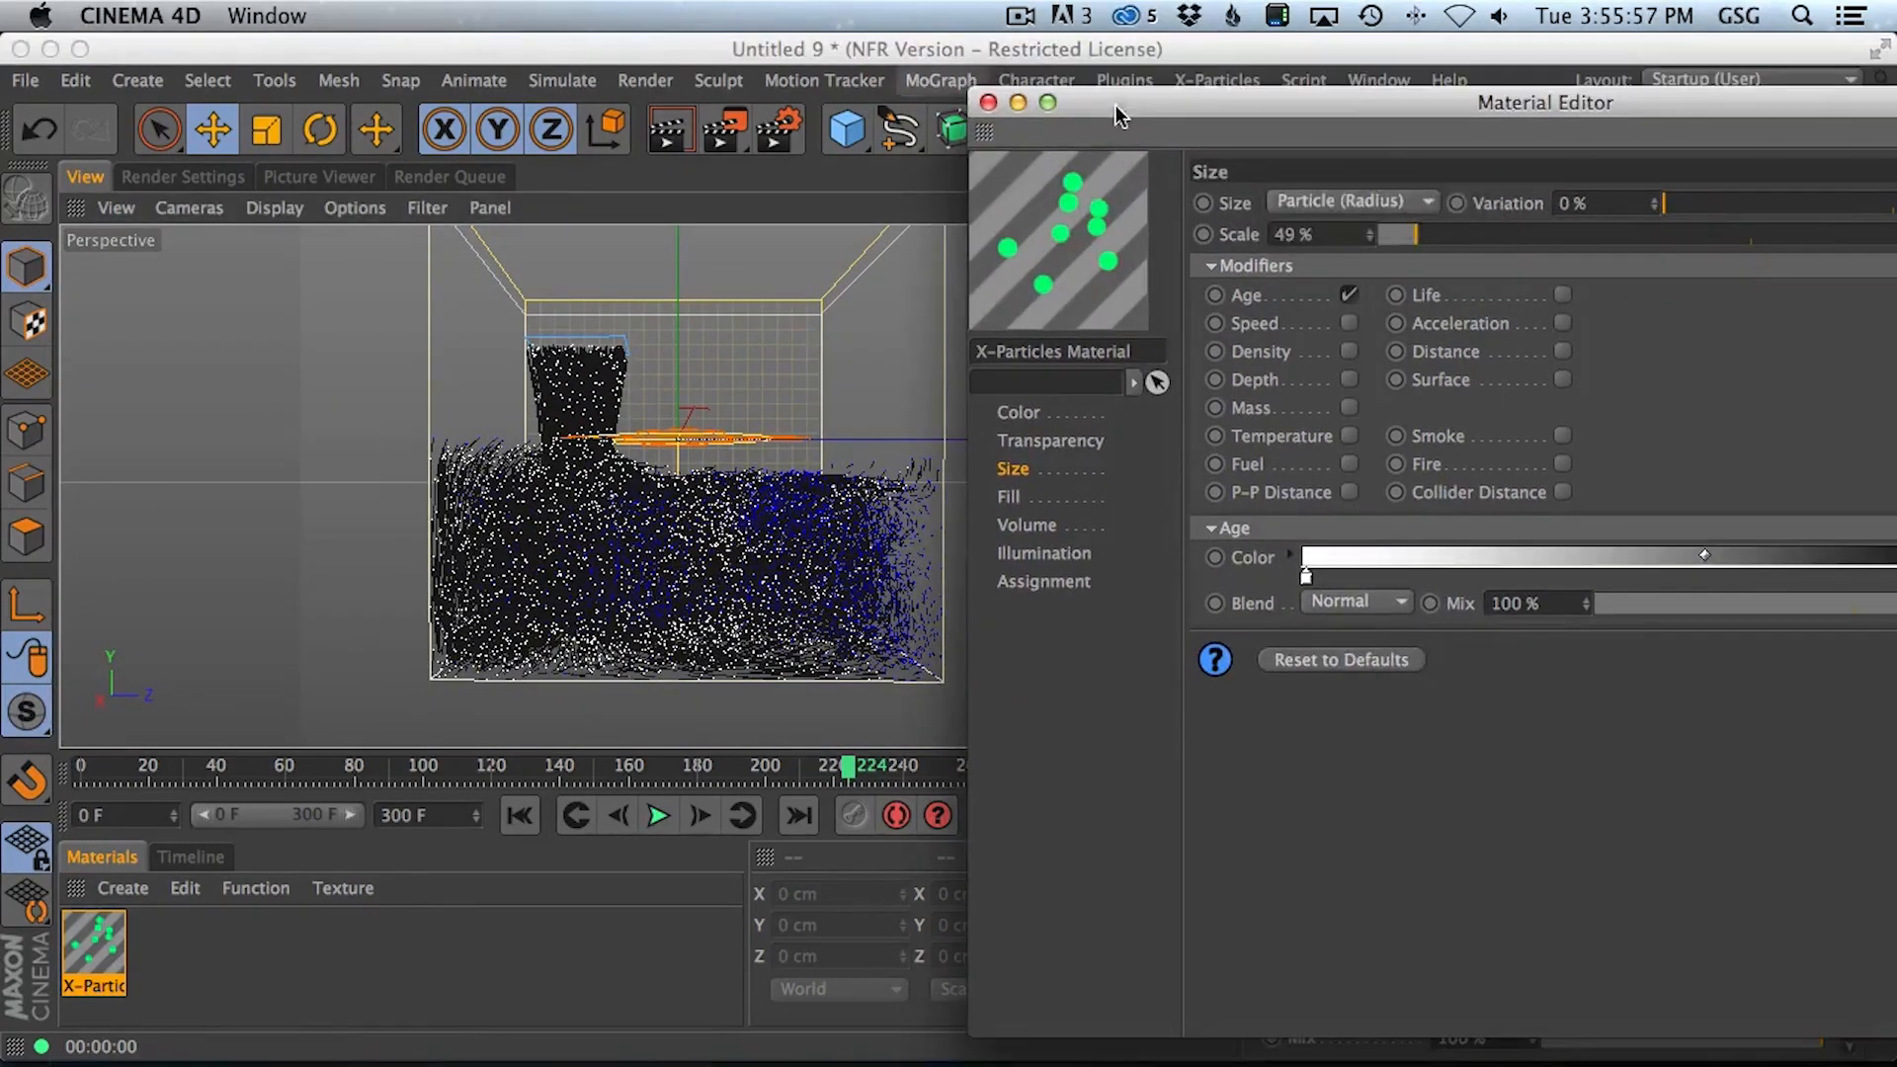
{"action": "left_click", "coordinate": [1047, 553]}
{"action": "left_click", "coordinate": [1434, 508]}
{"action": "left_click", "coordinate": [1440, 530]}
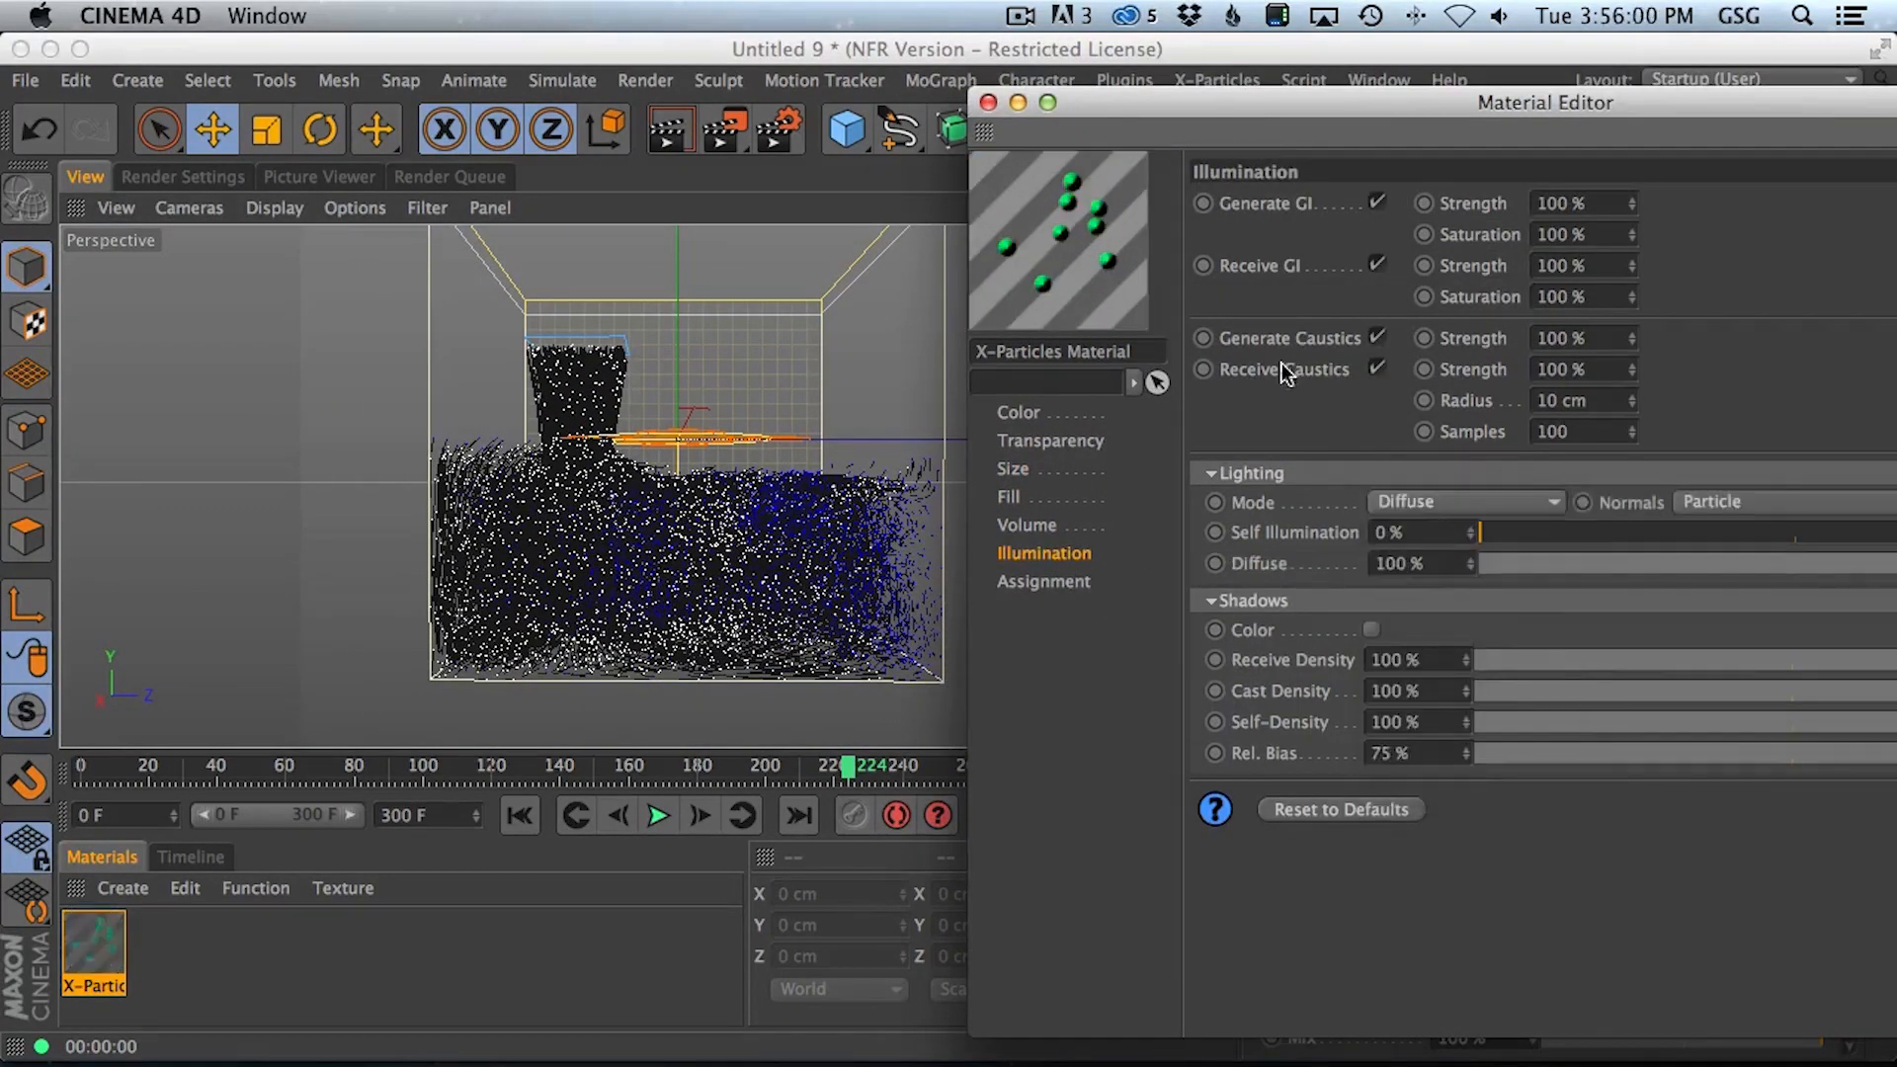
{"action": "left_click_drag", "start_coordinate": [1070, 123], "coordinate": [1342, 667]}
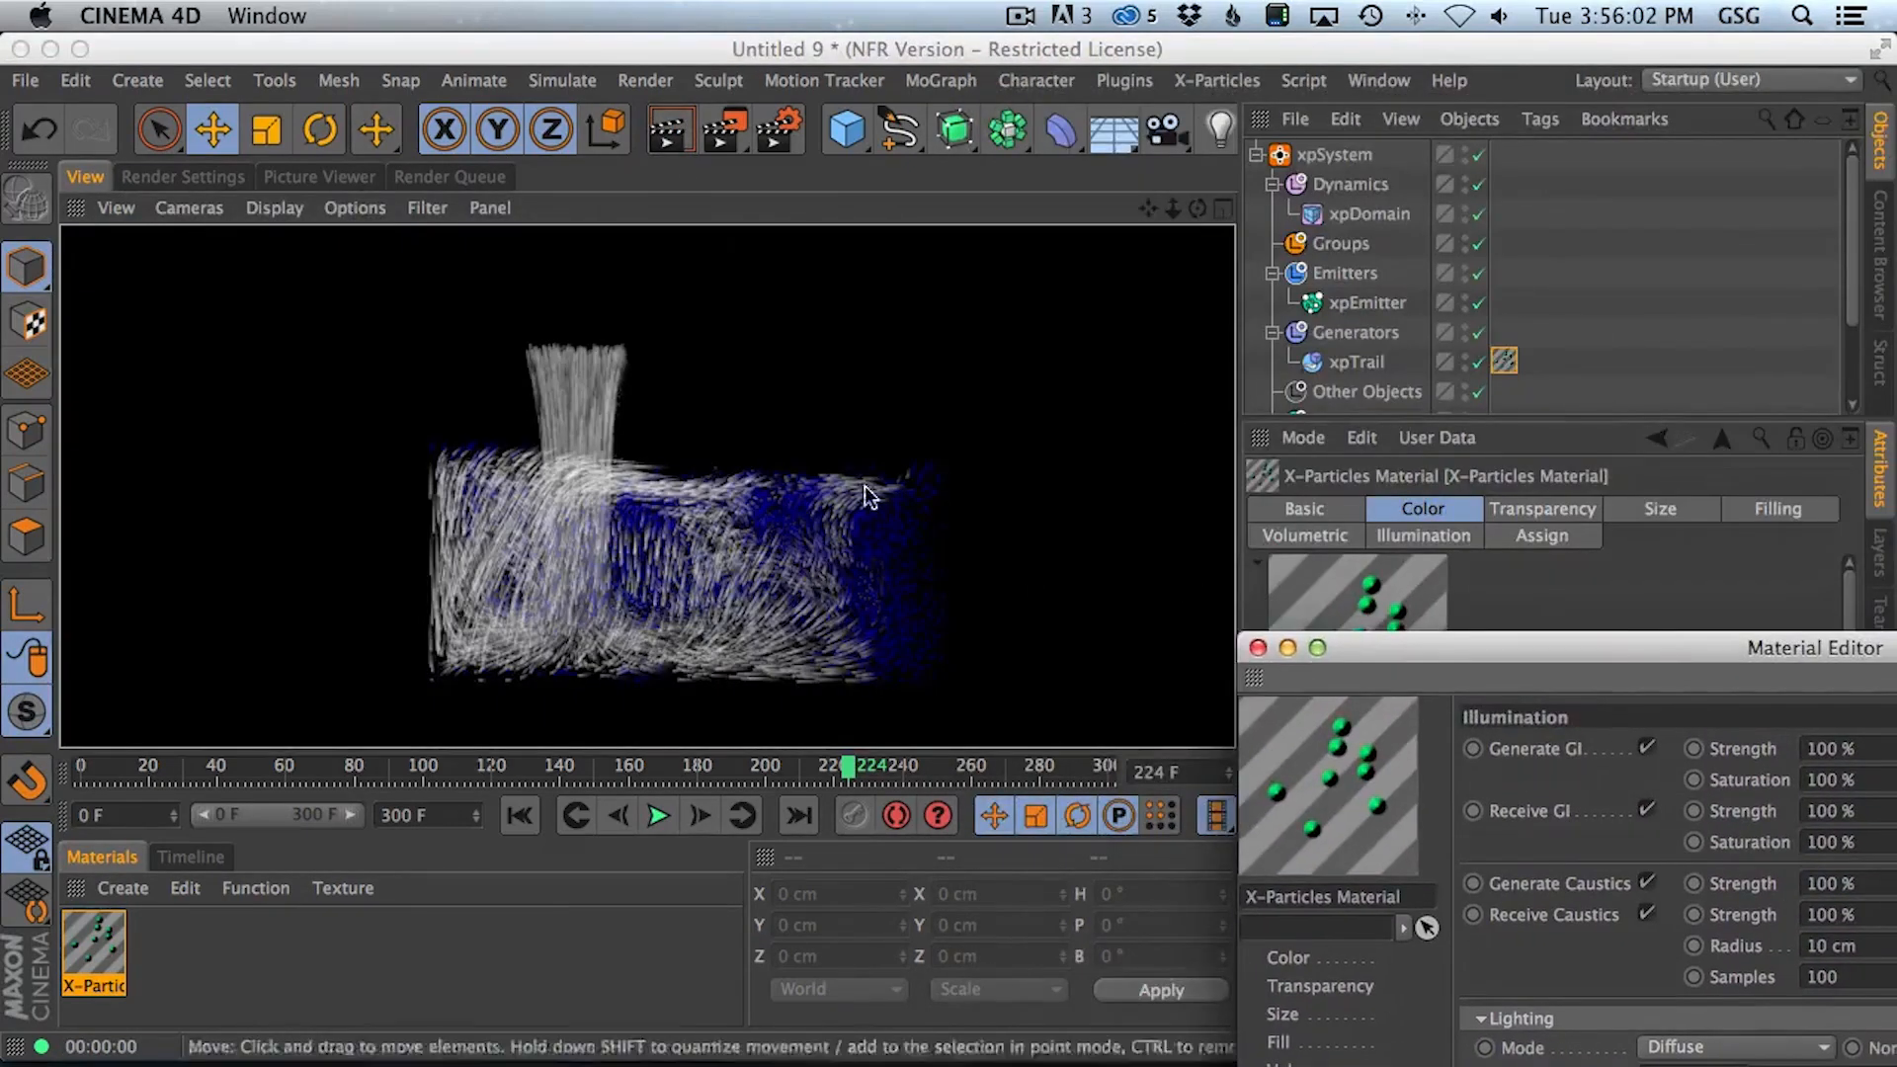
Try a light at about Y 153 cm, Z -474 cm, render the view, and delete the light
{"action": "left_click_drag", "start_coordinate": [1218, 128], "coordinate": [1265, 170]}
{"action": "left_click", "coordinate": [1264, 170]}
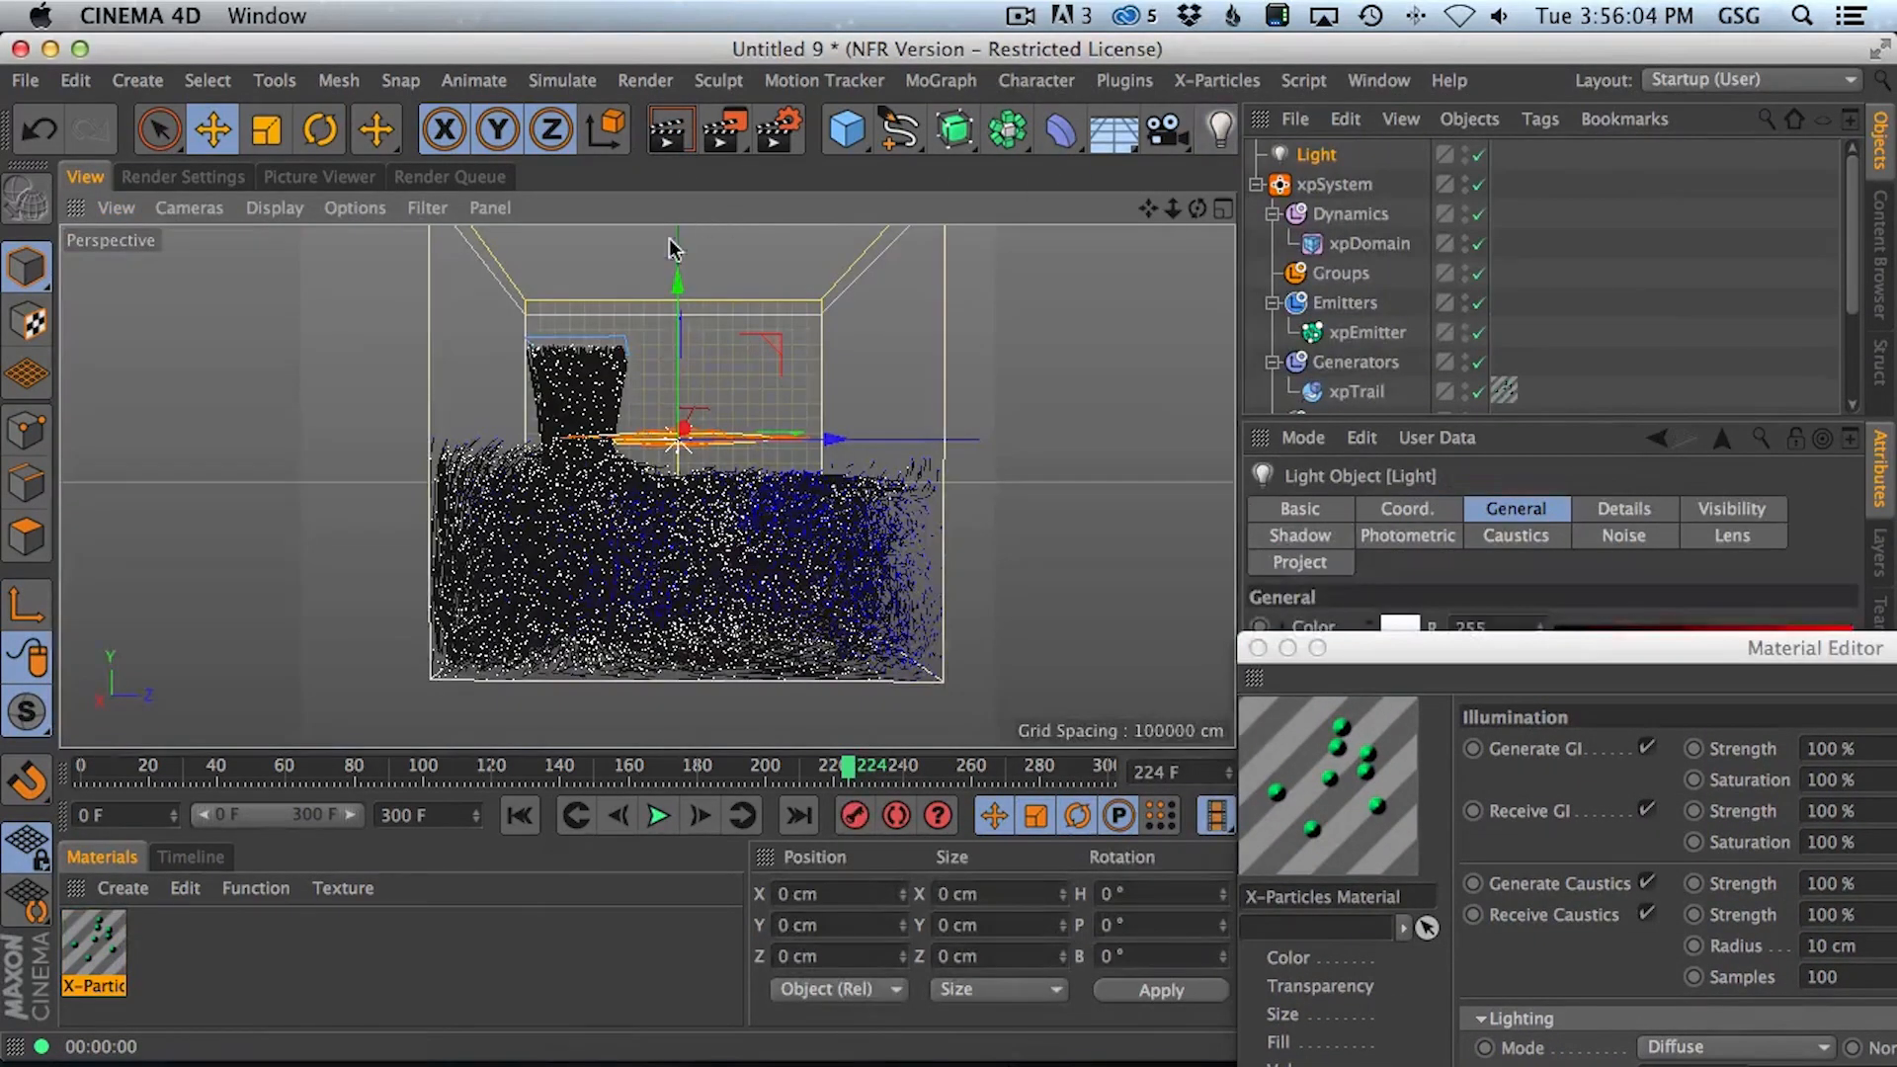
{"action": "left_click_drag", "start_coordinate": [776, 446], "coordinate": [395, 449]}
{"action": "left_click_drag", "start_coordinate": [237, 377], "coordinate": [237, 247]}
{"action": "left_click", "coordinate": [670, 132]}
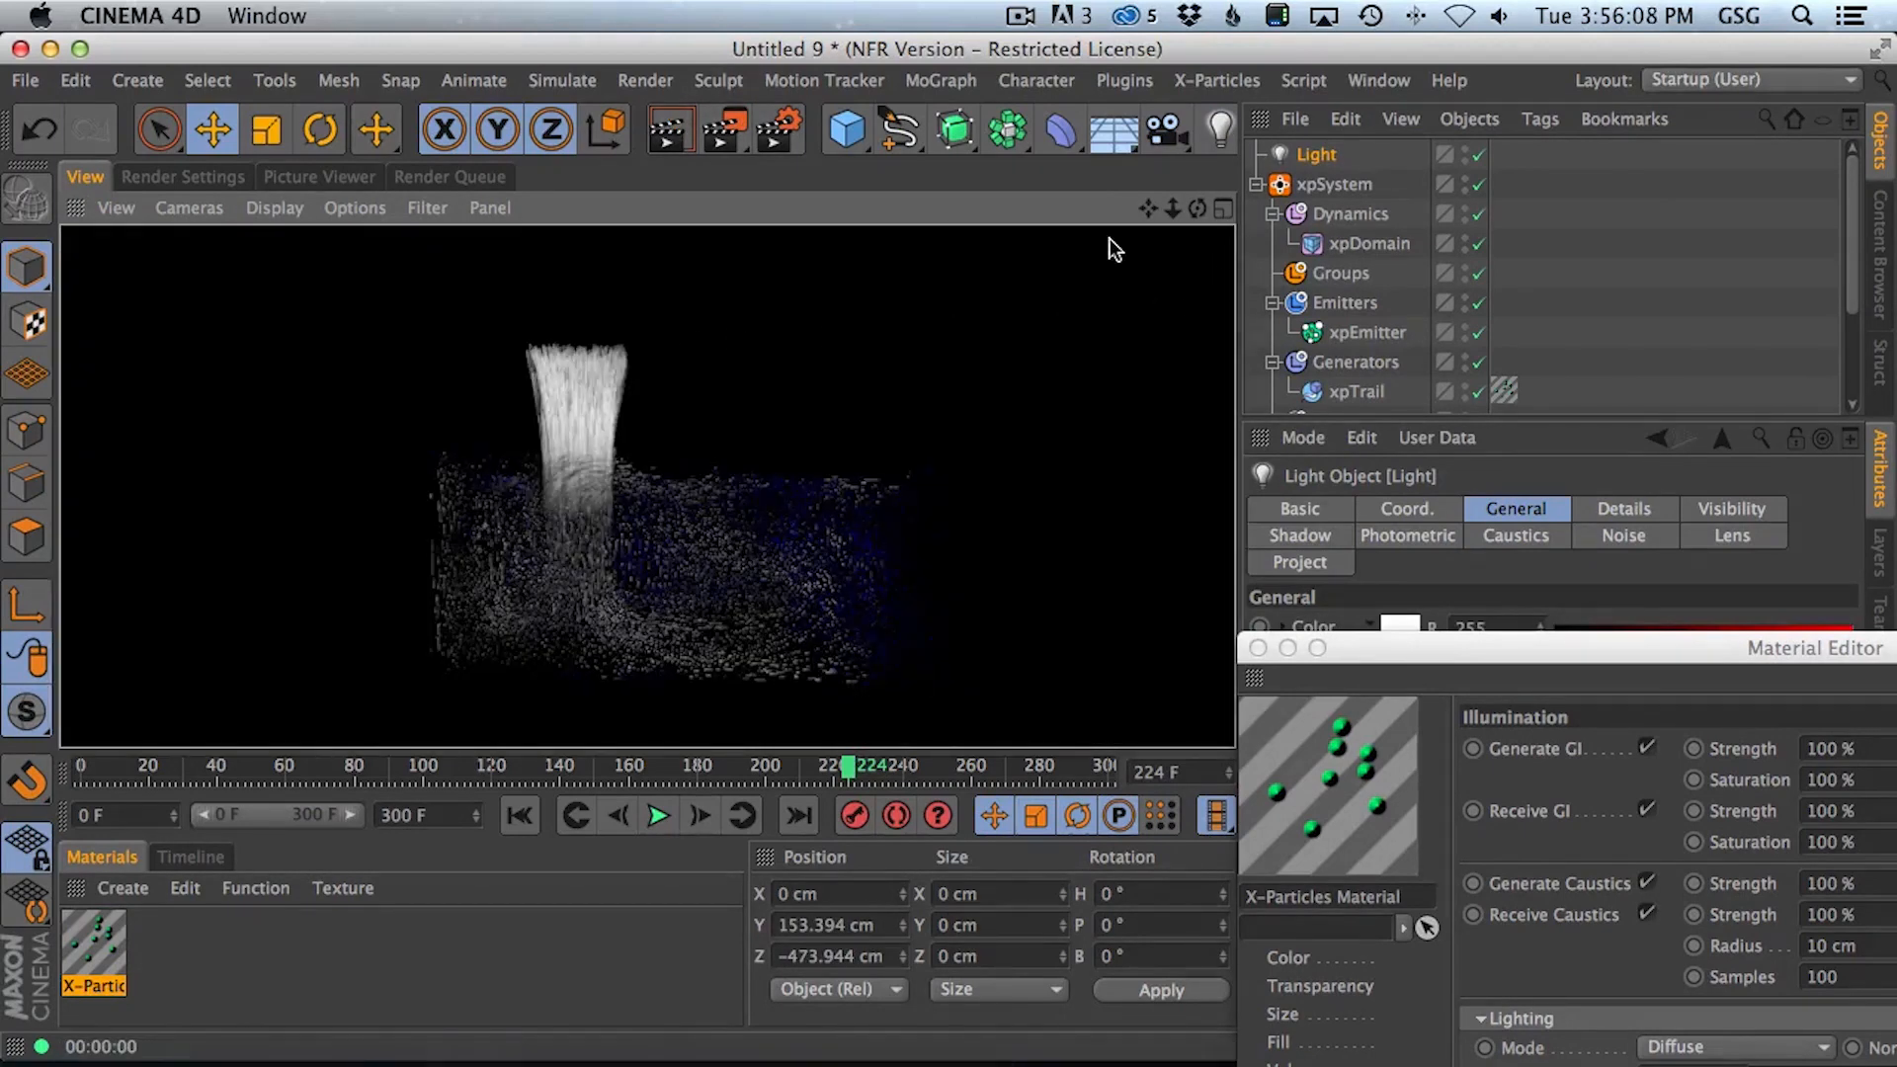
{"action": "left_click", "coordinate": [1318, 160]}
{"action": "key", "text": "Delete"}
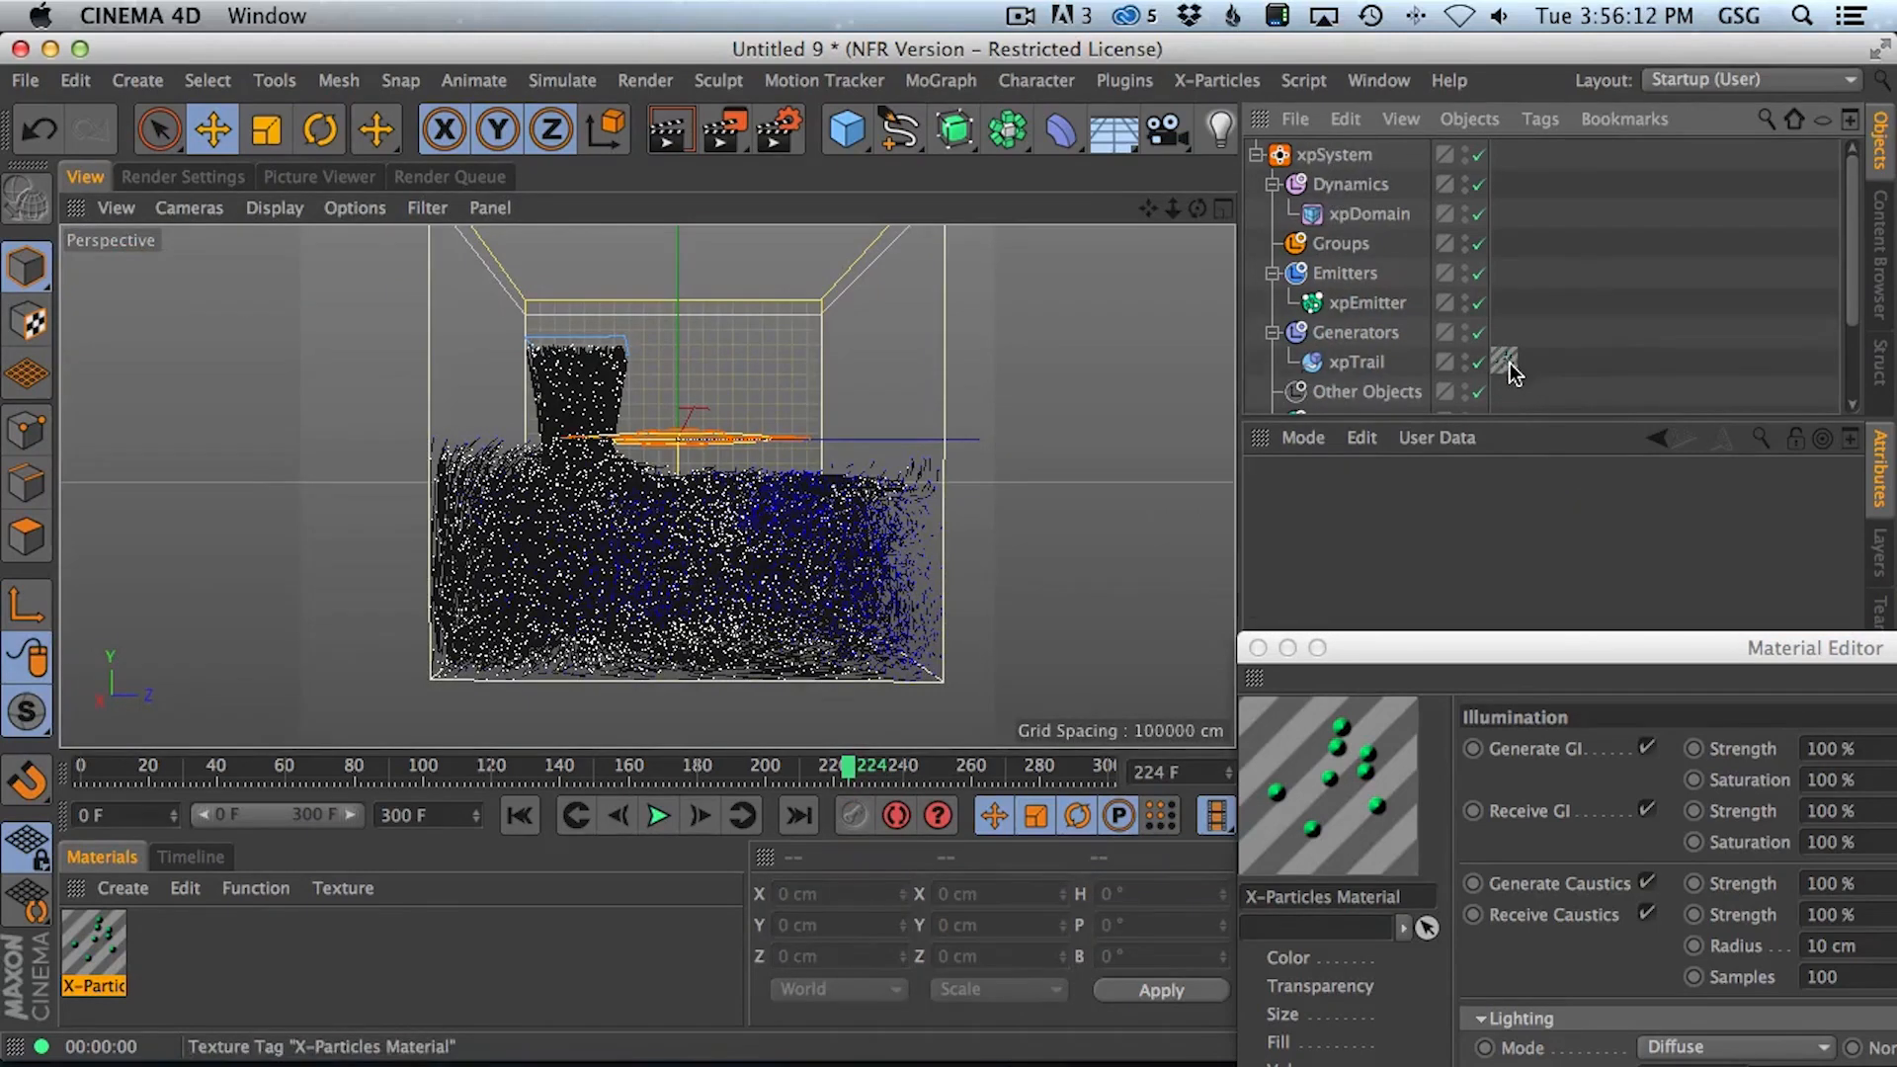
Review the material's Assignment, Illumination, Volume, and Fill settings
{"action": "left_click_drag", "start_coordinate": [1466, 648], "coordinate": [1081, 109]}
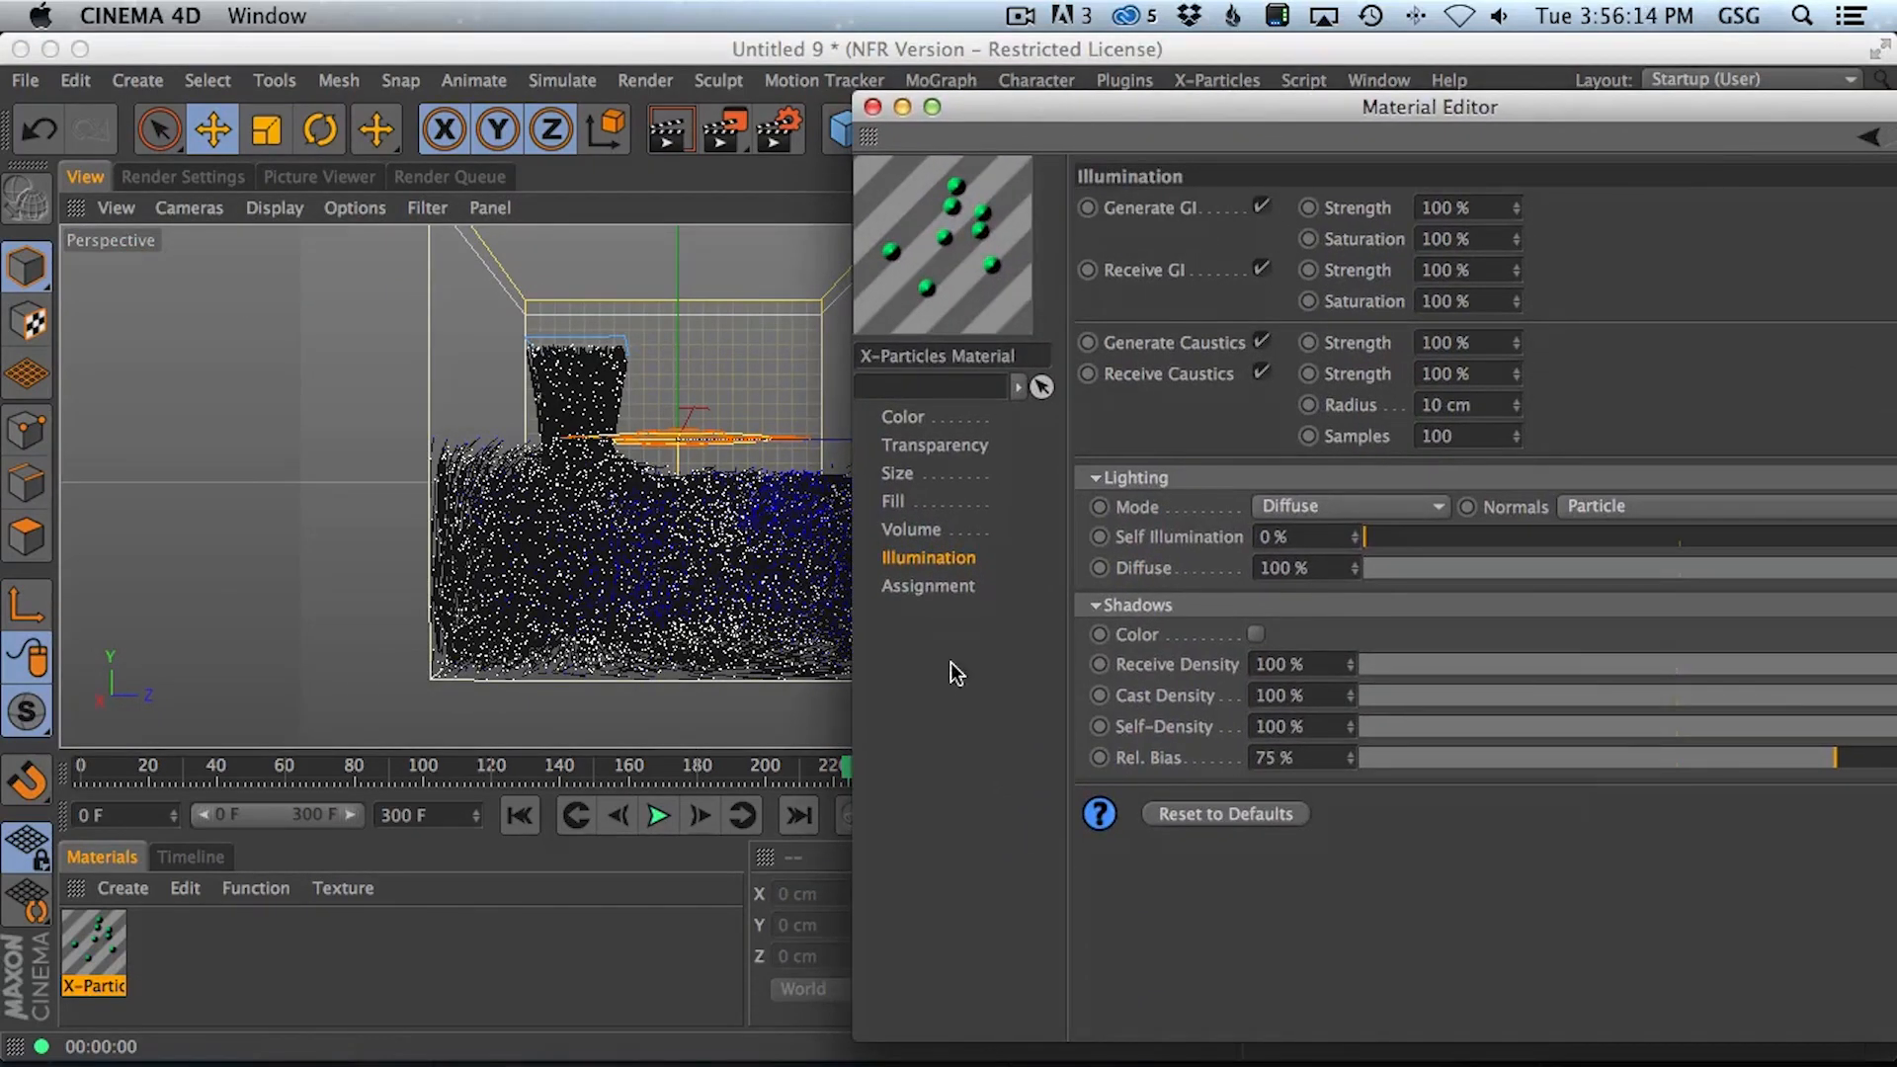
{"action": "left_click", "coordinate": [934, 581]}
{"action": "left_click", "coordinate": [945, 559]}
{"action": "left_click", "coordinate": [946, 533]}
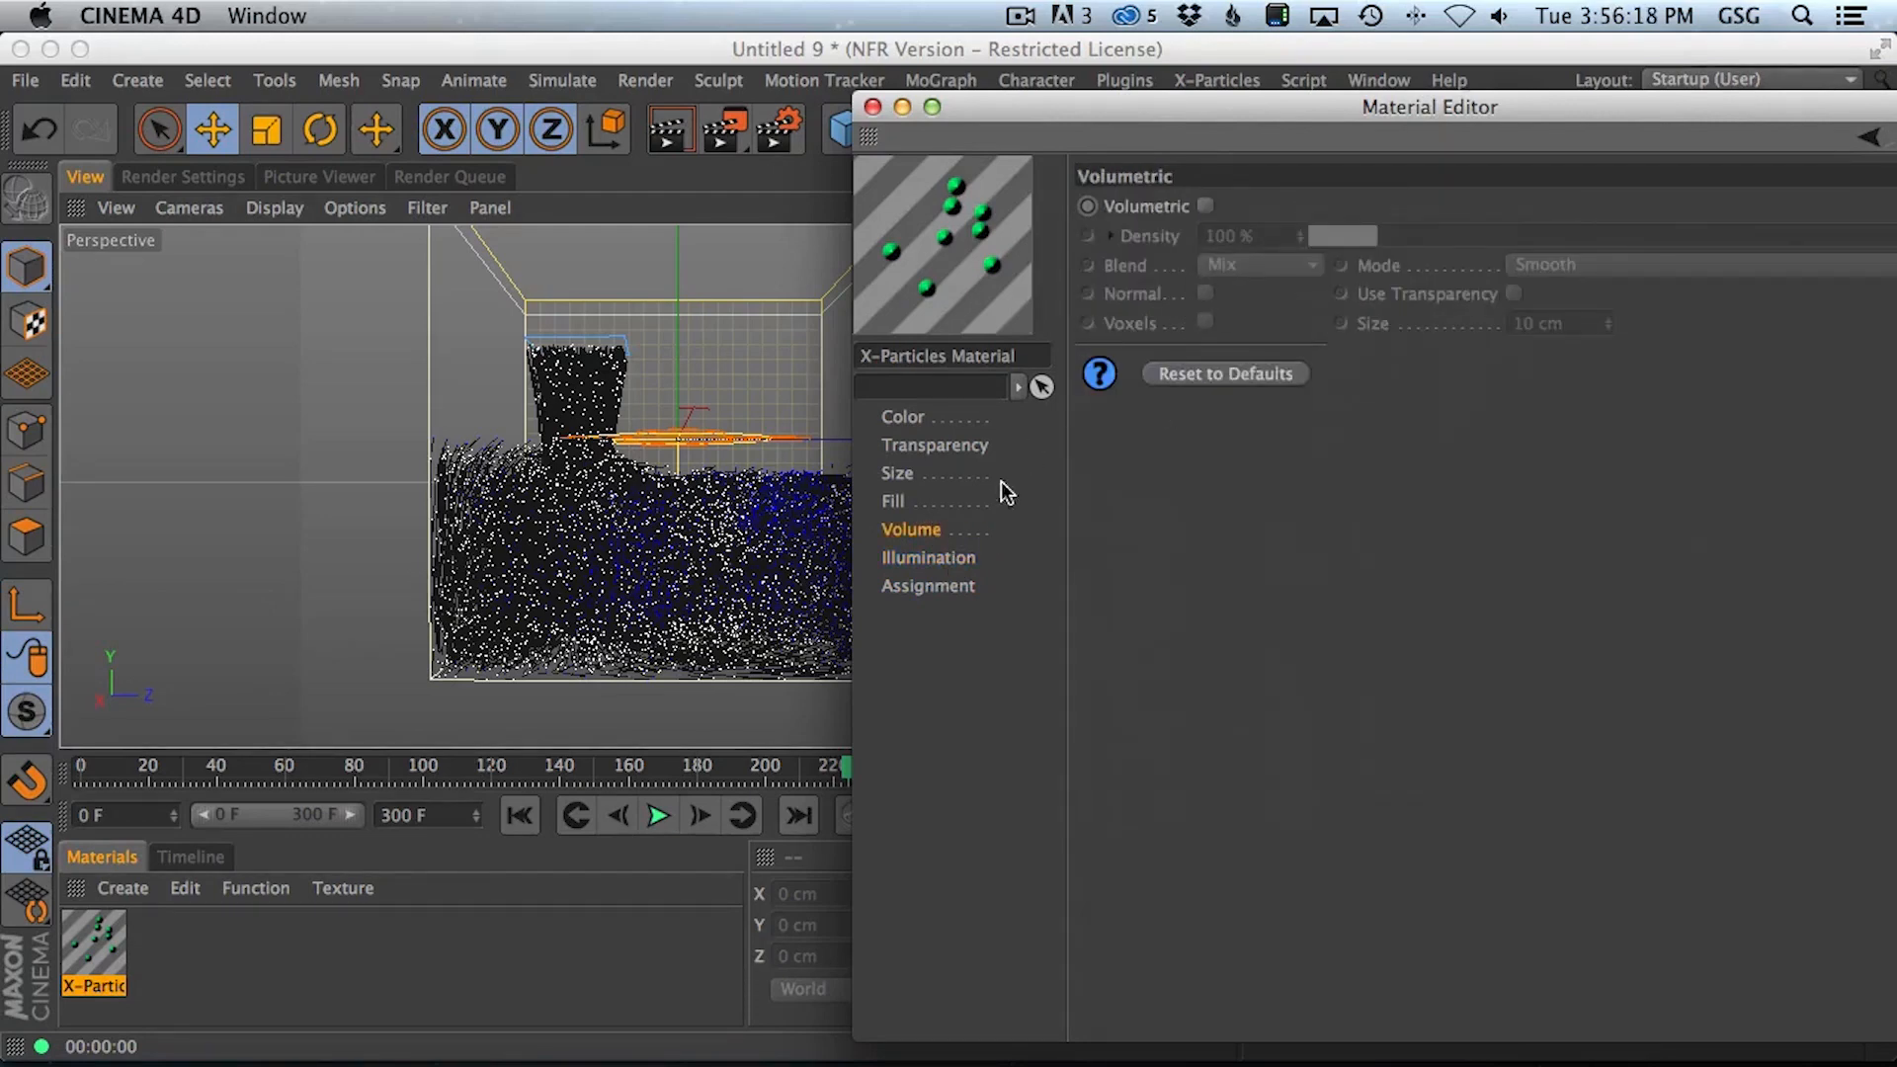
{"action": "left_click", "coordinate": [895, 502]}
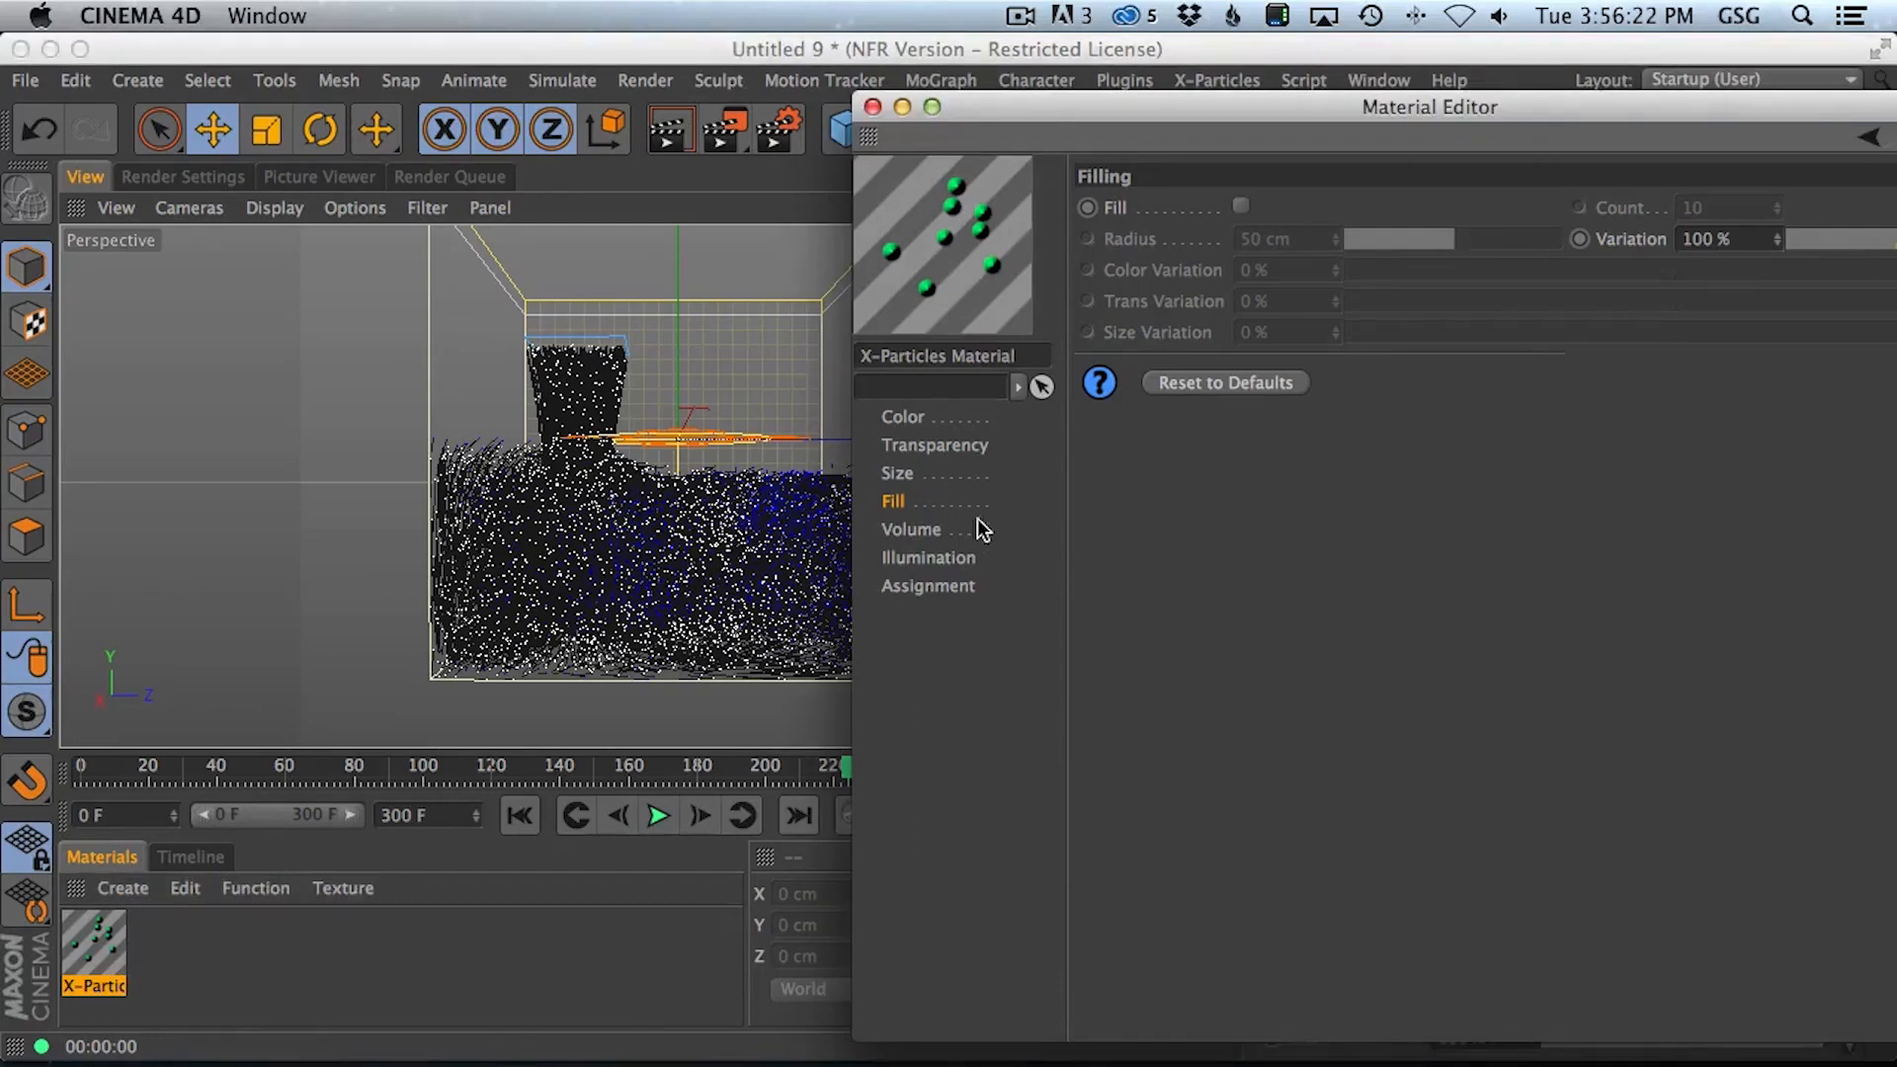
Set the X-Particles material's illumination lighting mode to Neon and render the view
{"action": "left_click", "coordinate": [896, 475]}
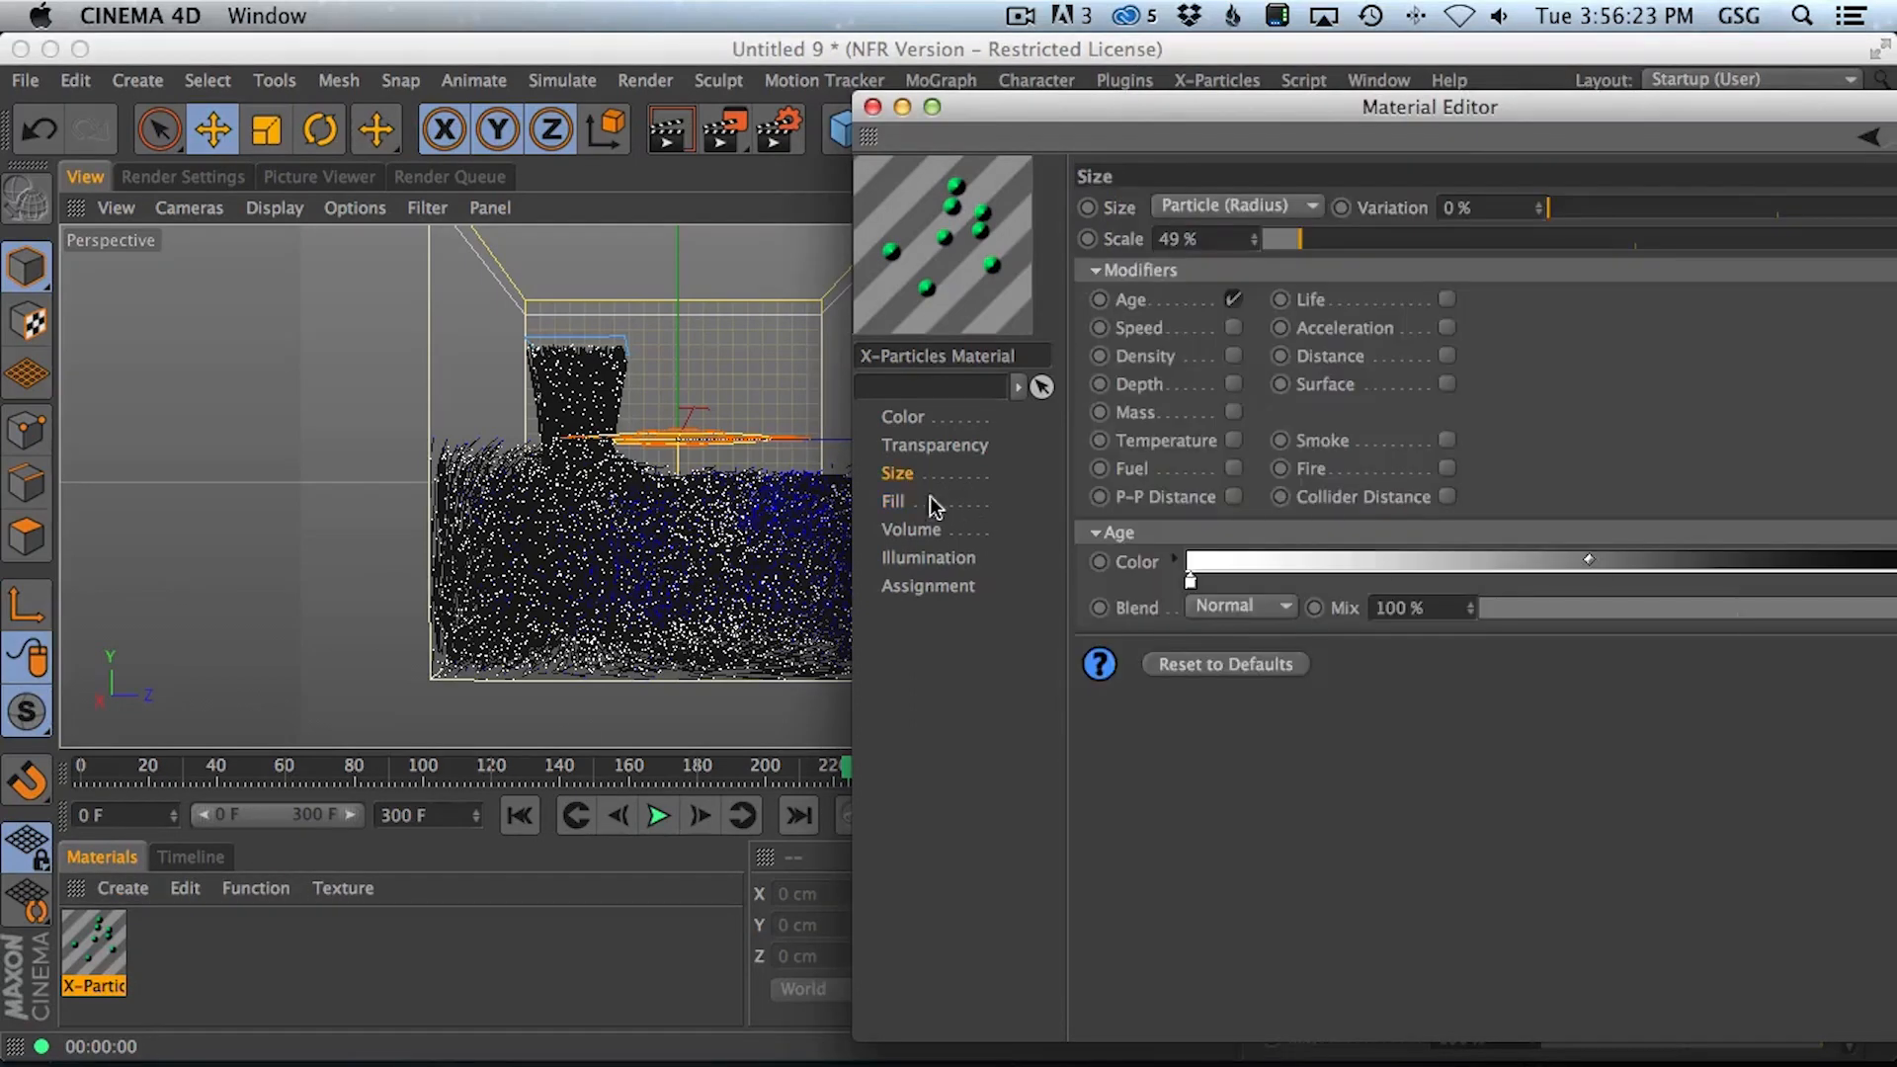
{"action": "left_click", "coordinate": [934, 557]}
{"action": "left_click", "coordinate": [1309, 510]}
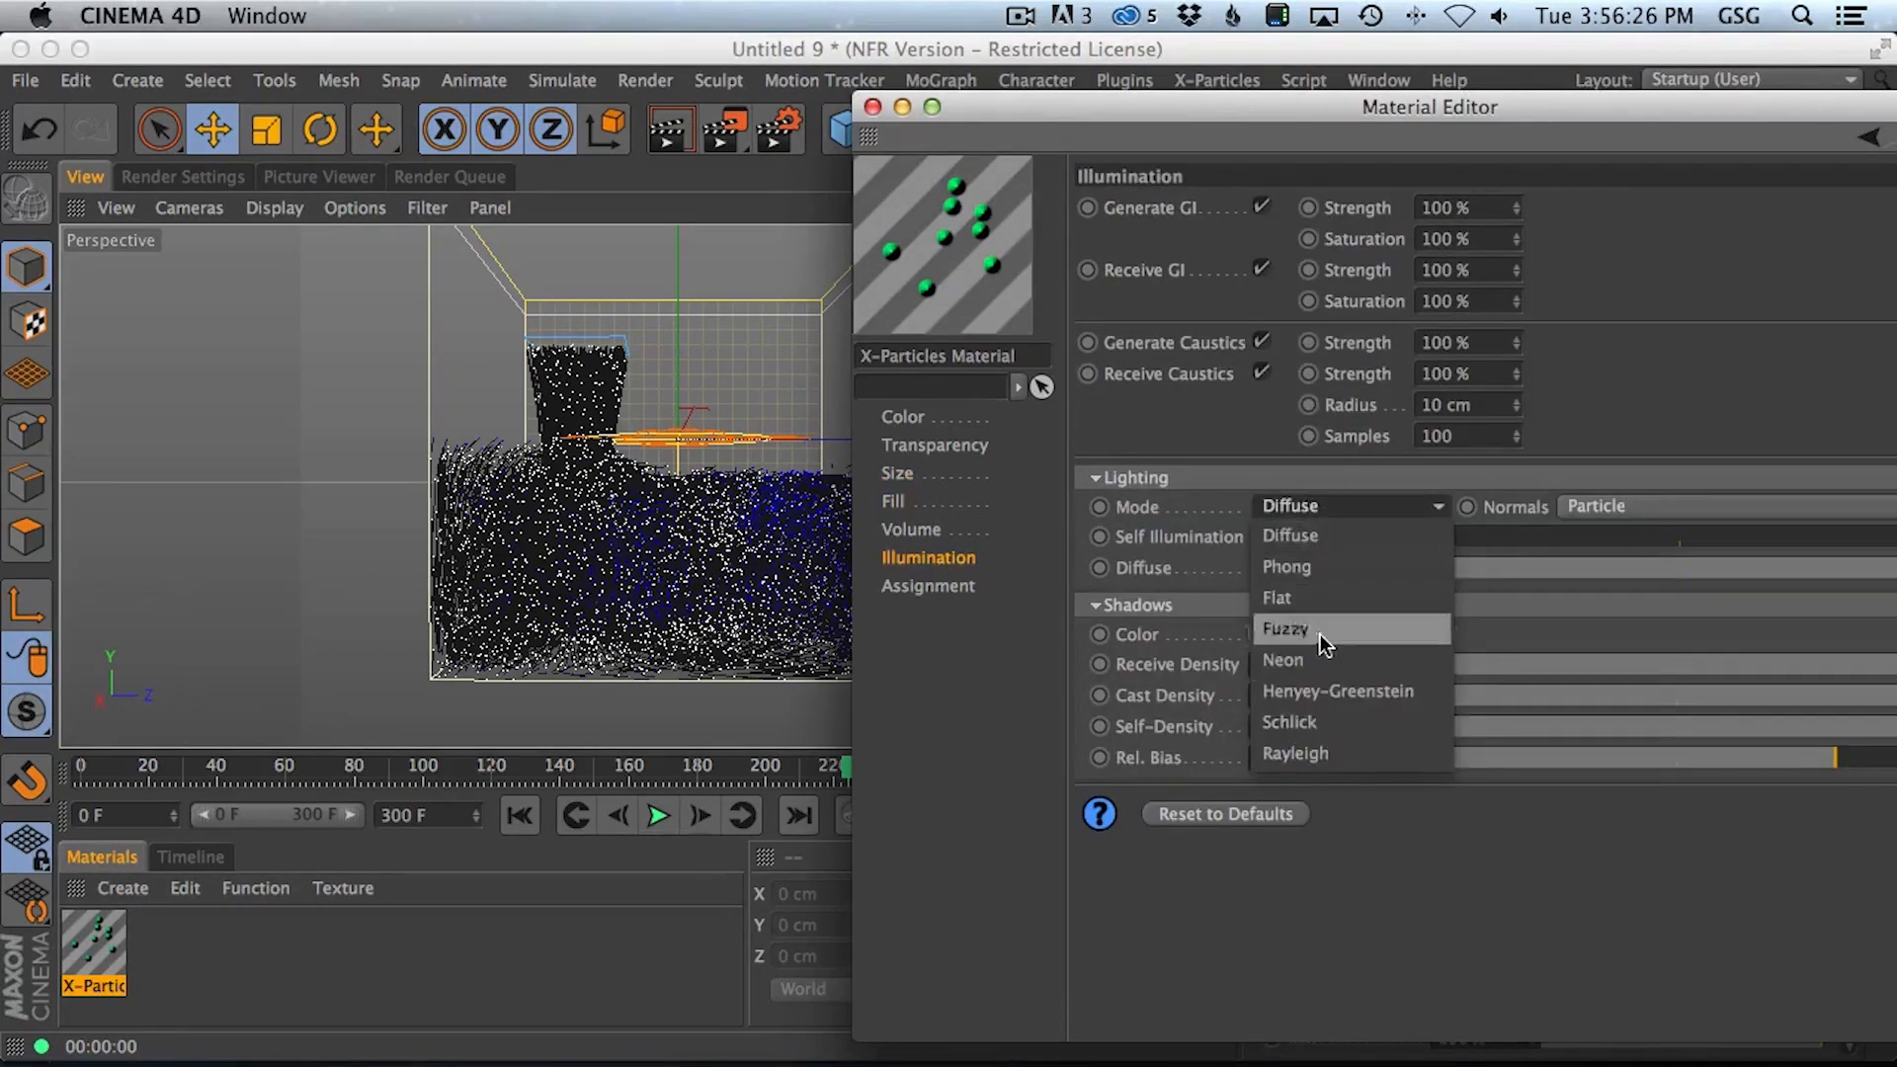
{"action": "left_click", "coordinate": [1320, 656]}
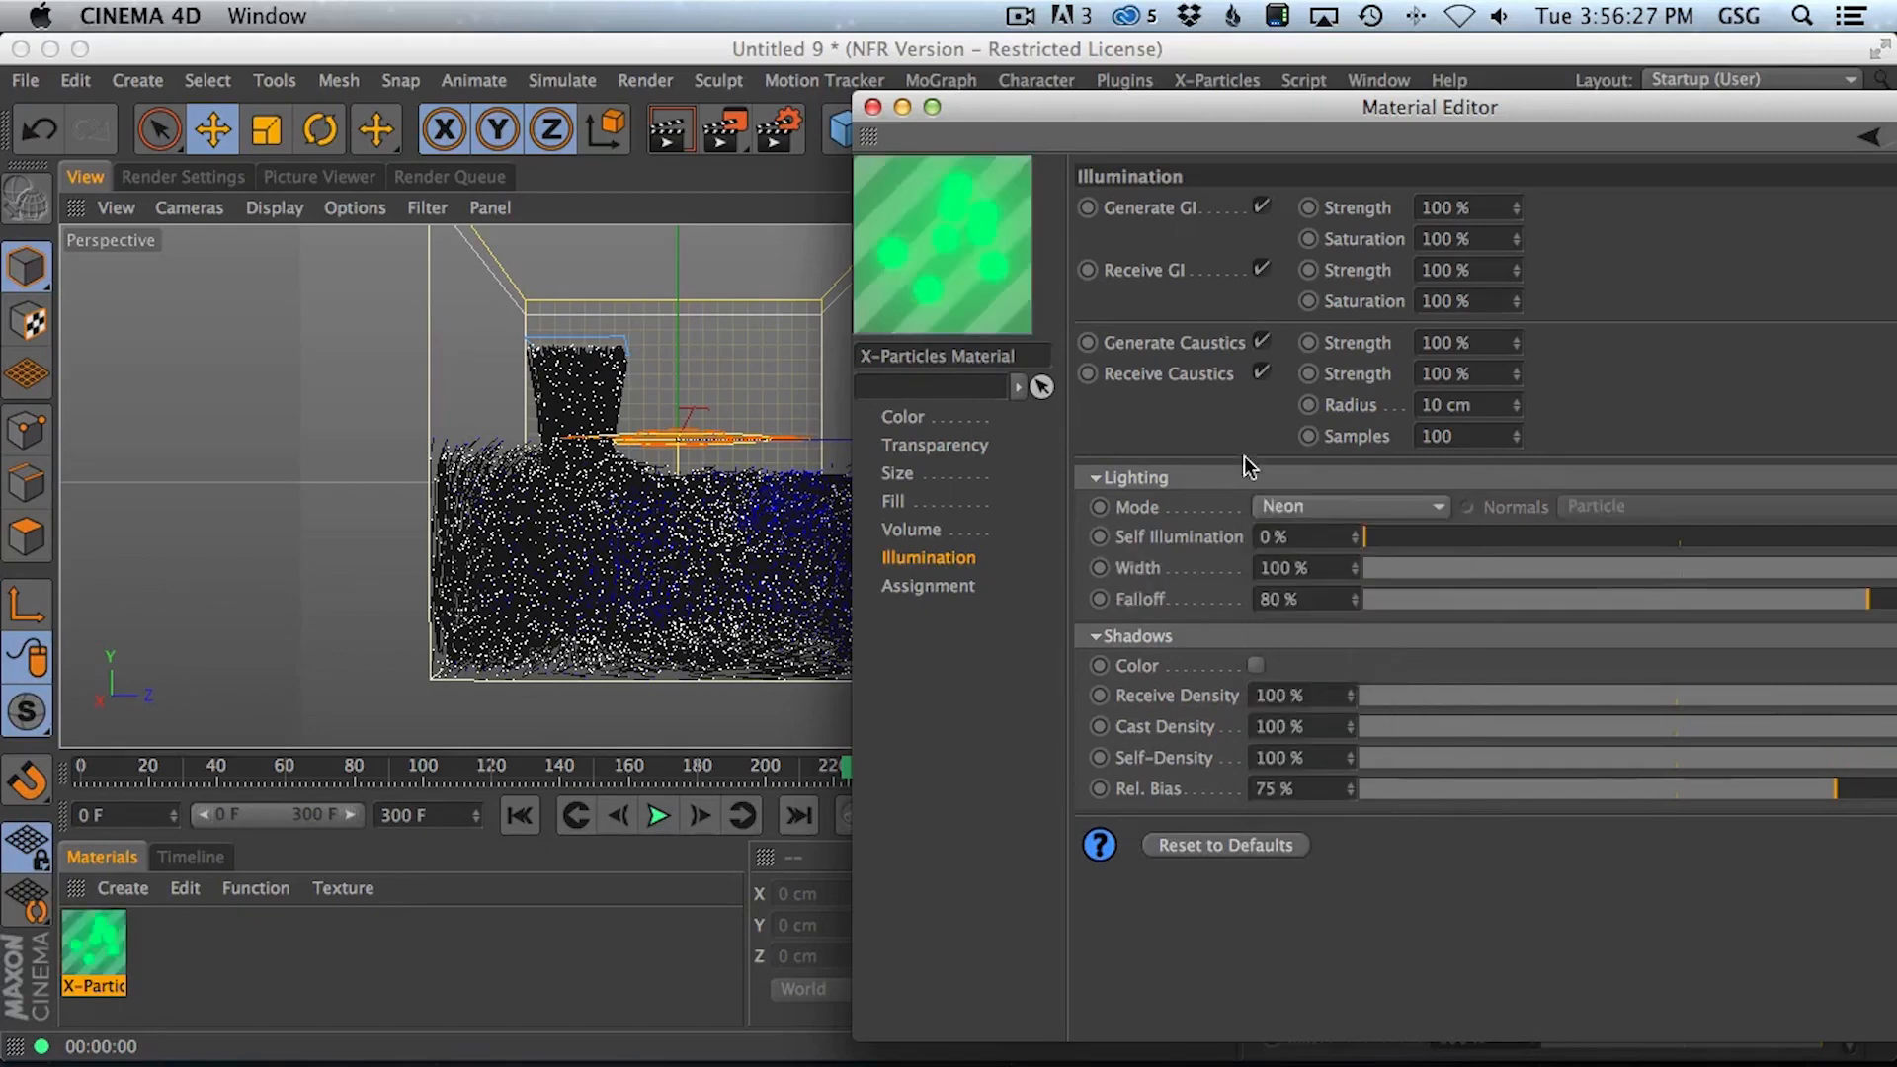
{"action": "left_click", "coordinate": [667, 128]}
{"action": "left_click_drag", "start_coordinate": [1087, 111], "coordinate": [836, 480]}
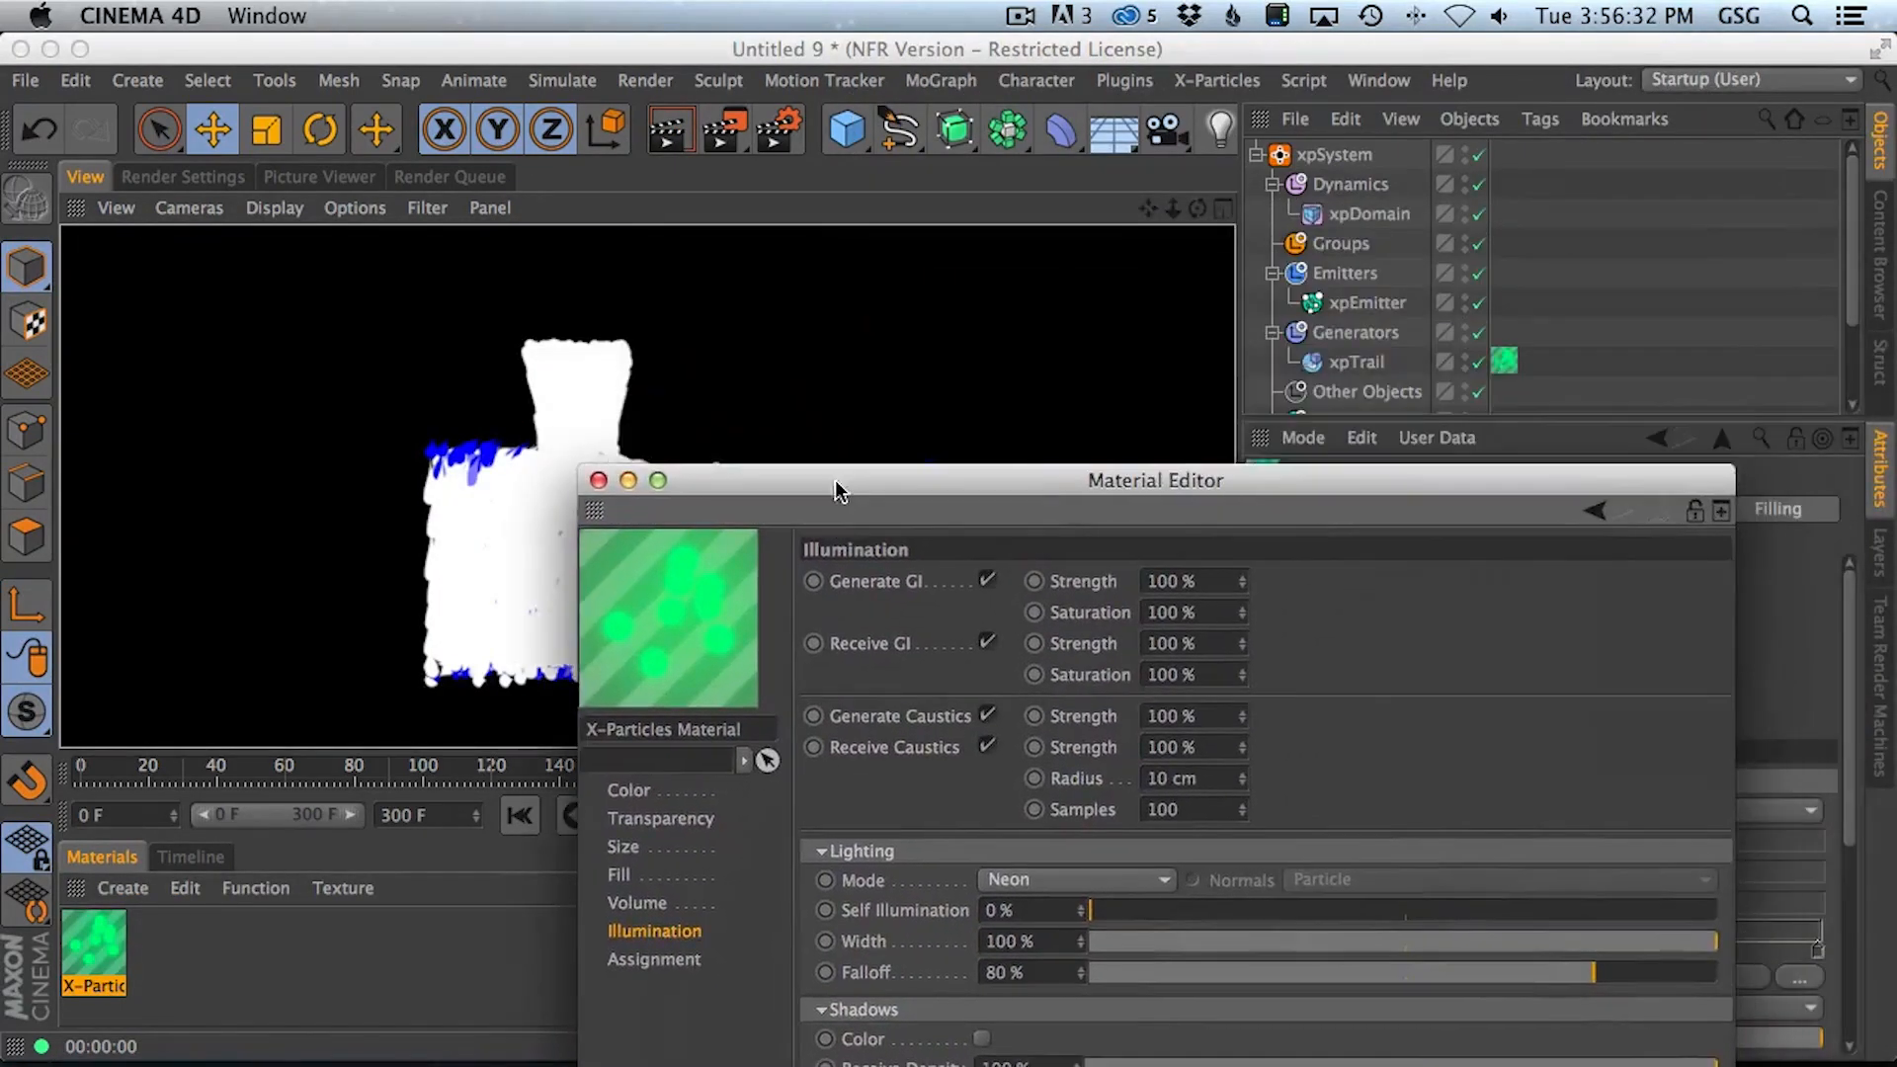
Switch to QuickTime Player to view the WaterStairs.mov example, then return to the Material Editor in Cinema 4D
{"action": "left_click", "coordinate": [1502, 365]}
{"action": "key", "text": "super+Tab"}
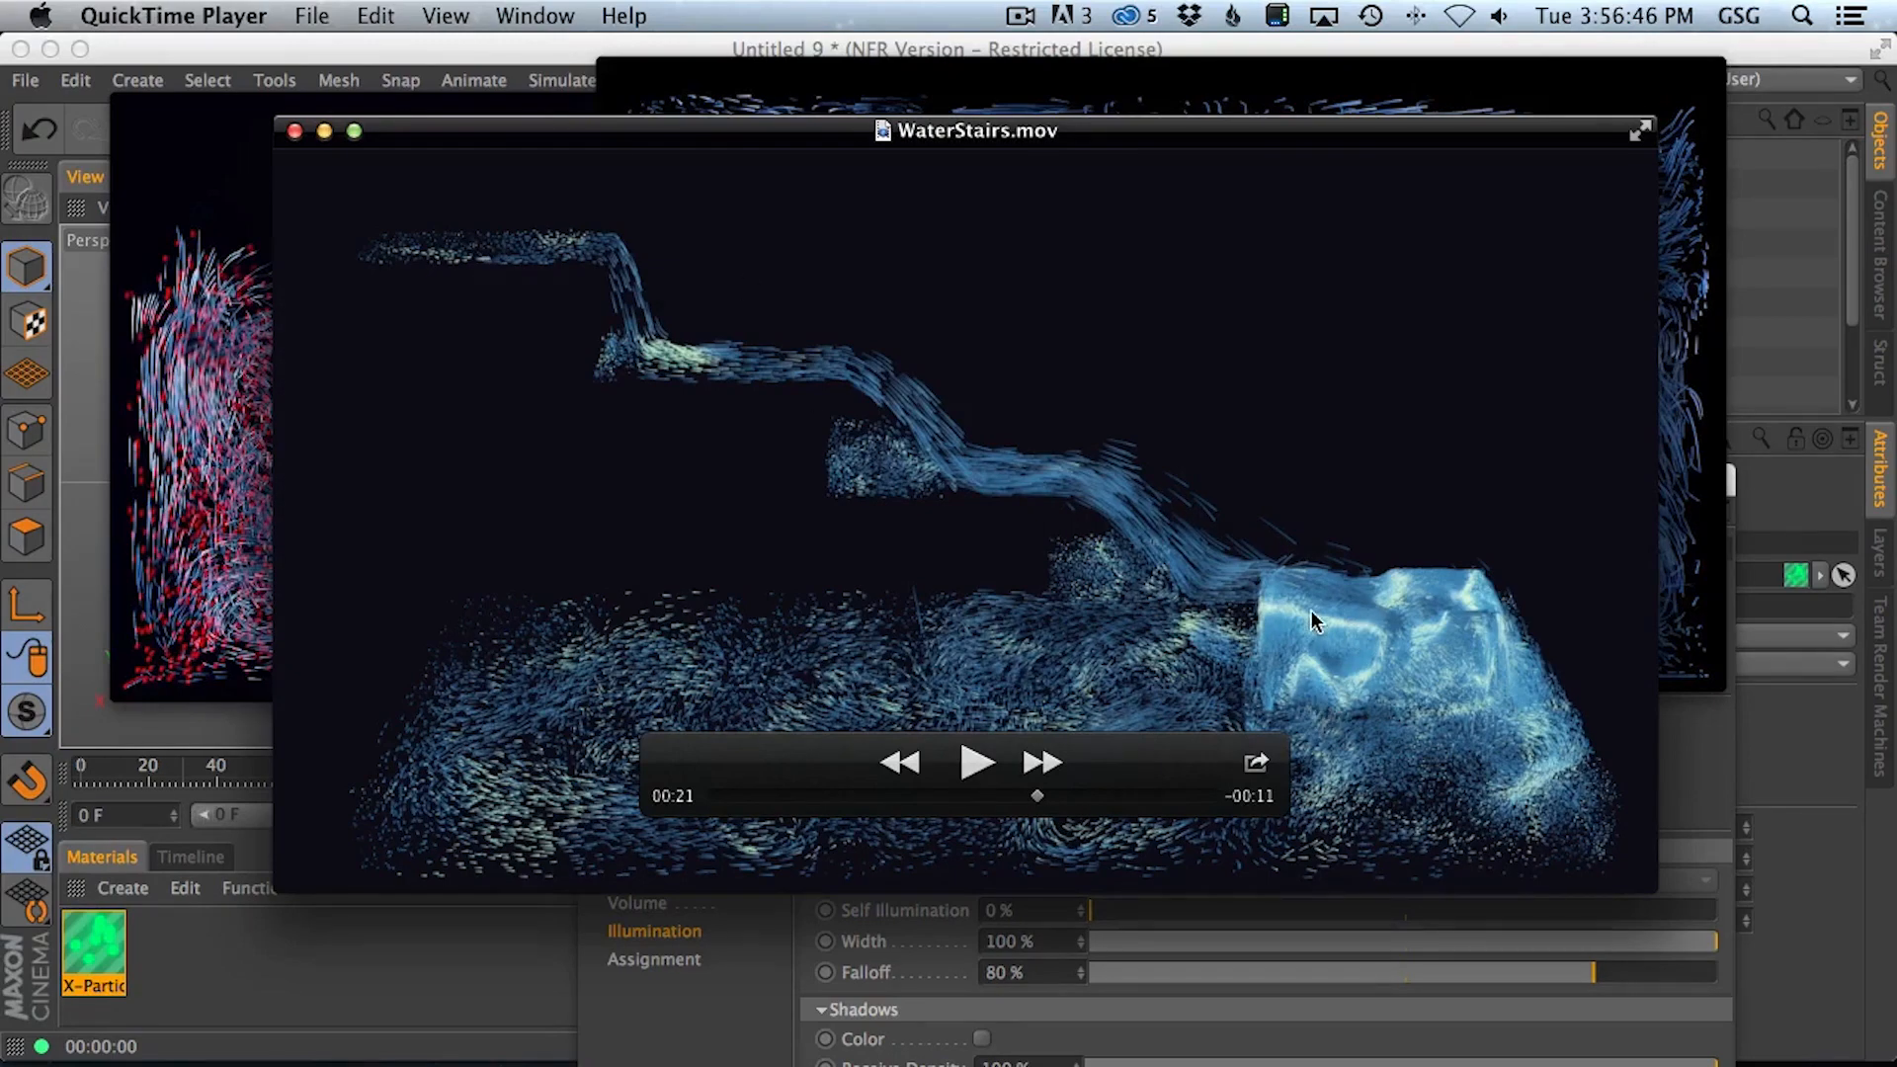
{"action": "key", "text": "super+h"}
{"action": "left_click", "coordinate": [941, 492]}
{"action": "left_click_drag", "start_coordinate": [999, 487], "coordinate": [970, 99]}
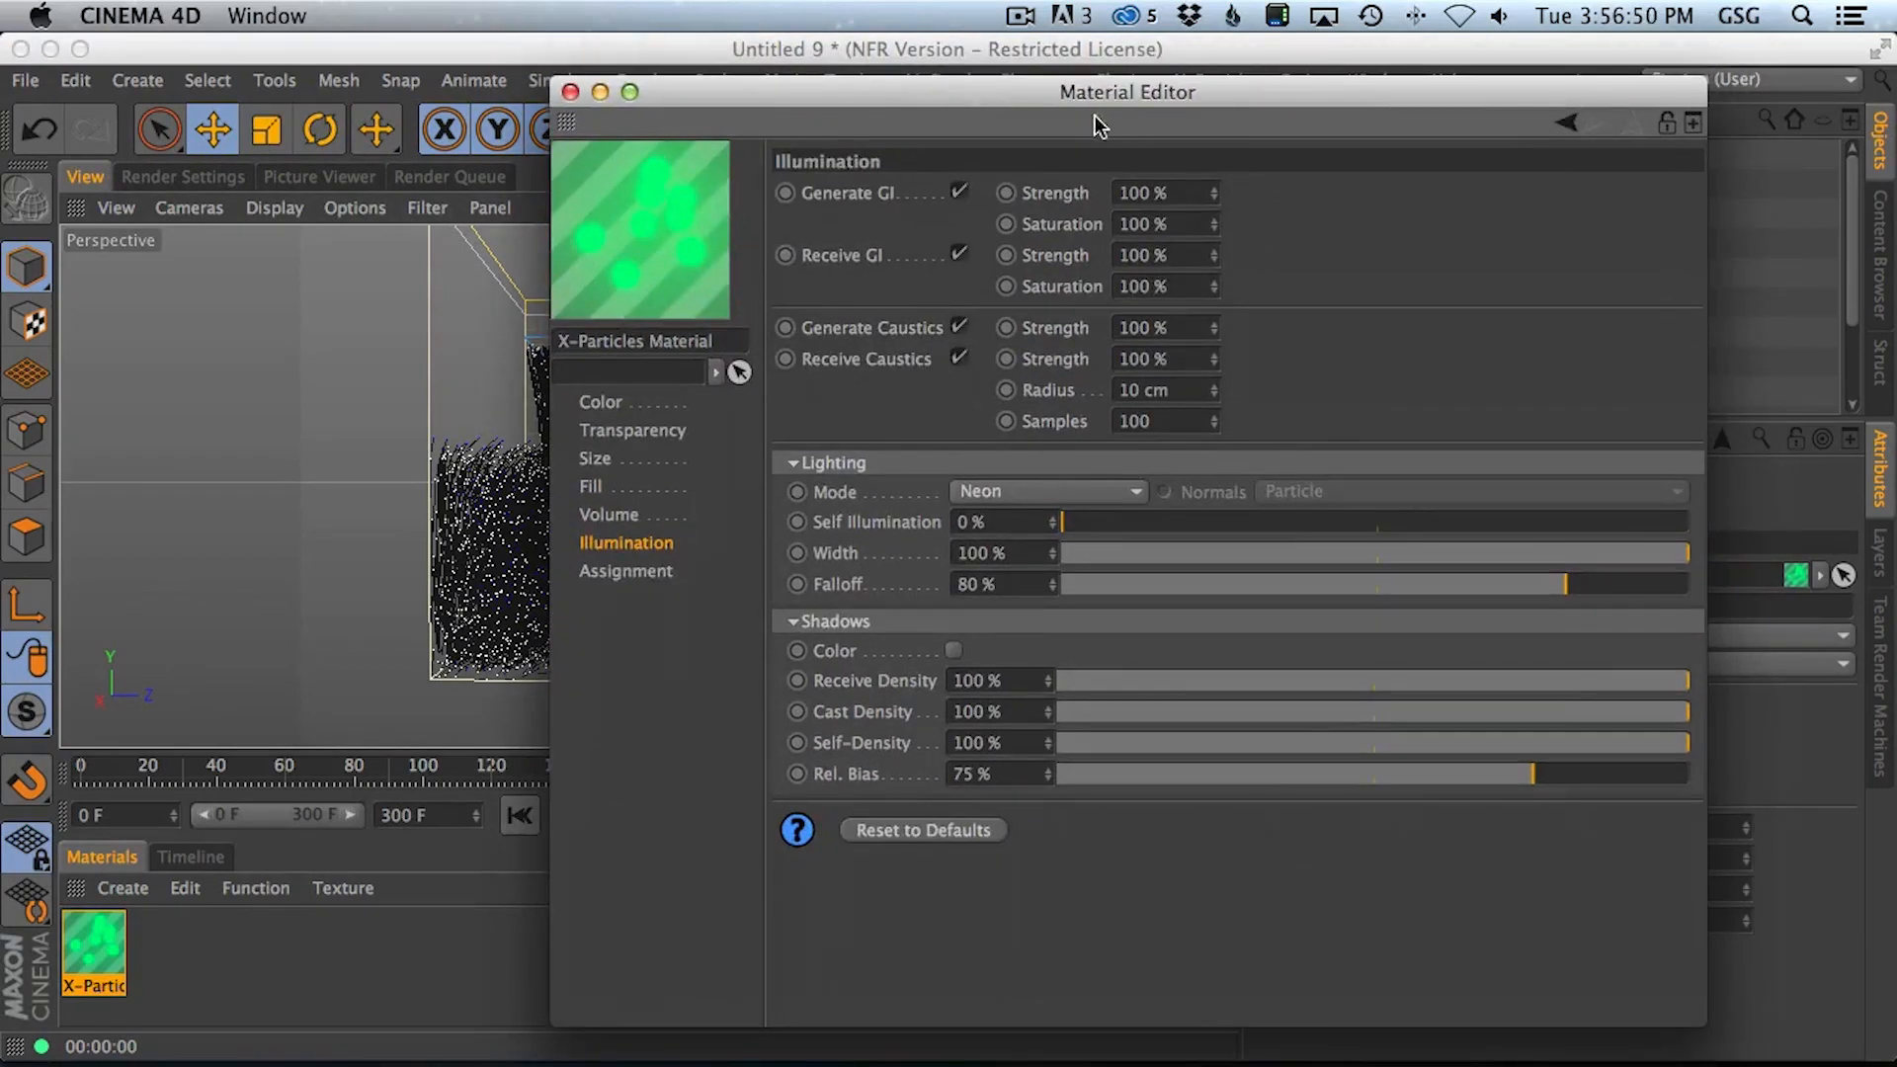
Review the X-Particles material's Size, Transparency, Fill, and Illumination settings and close its editor
{"action": "left_click", "coordinate": [612, 459]}
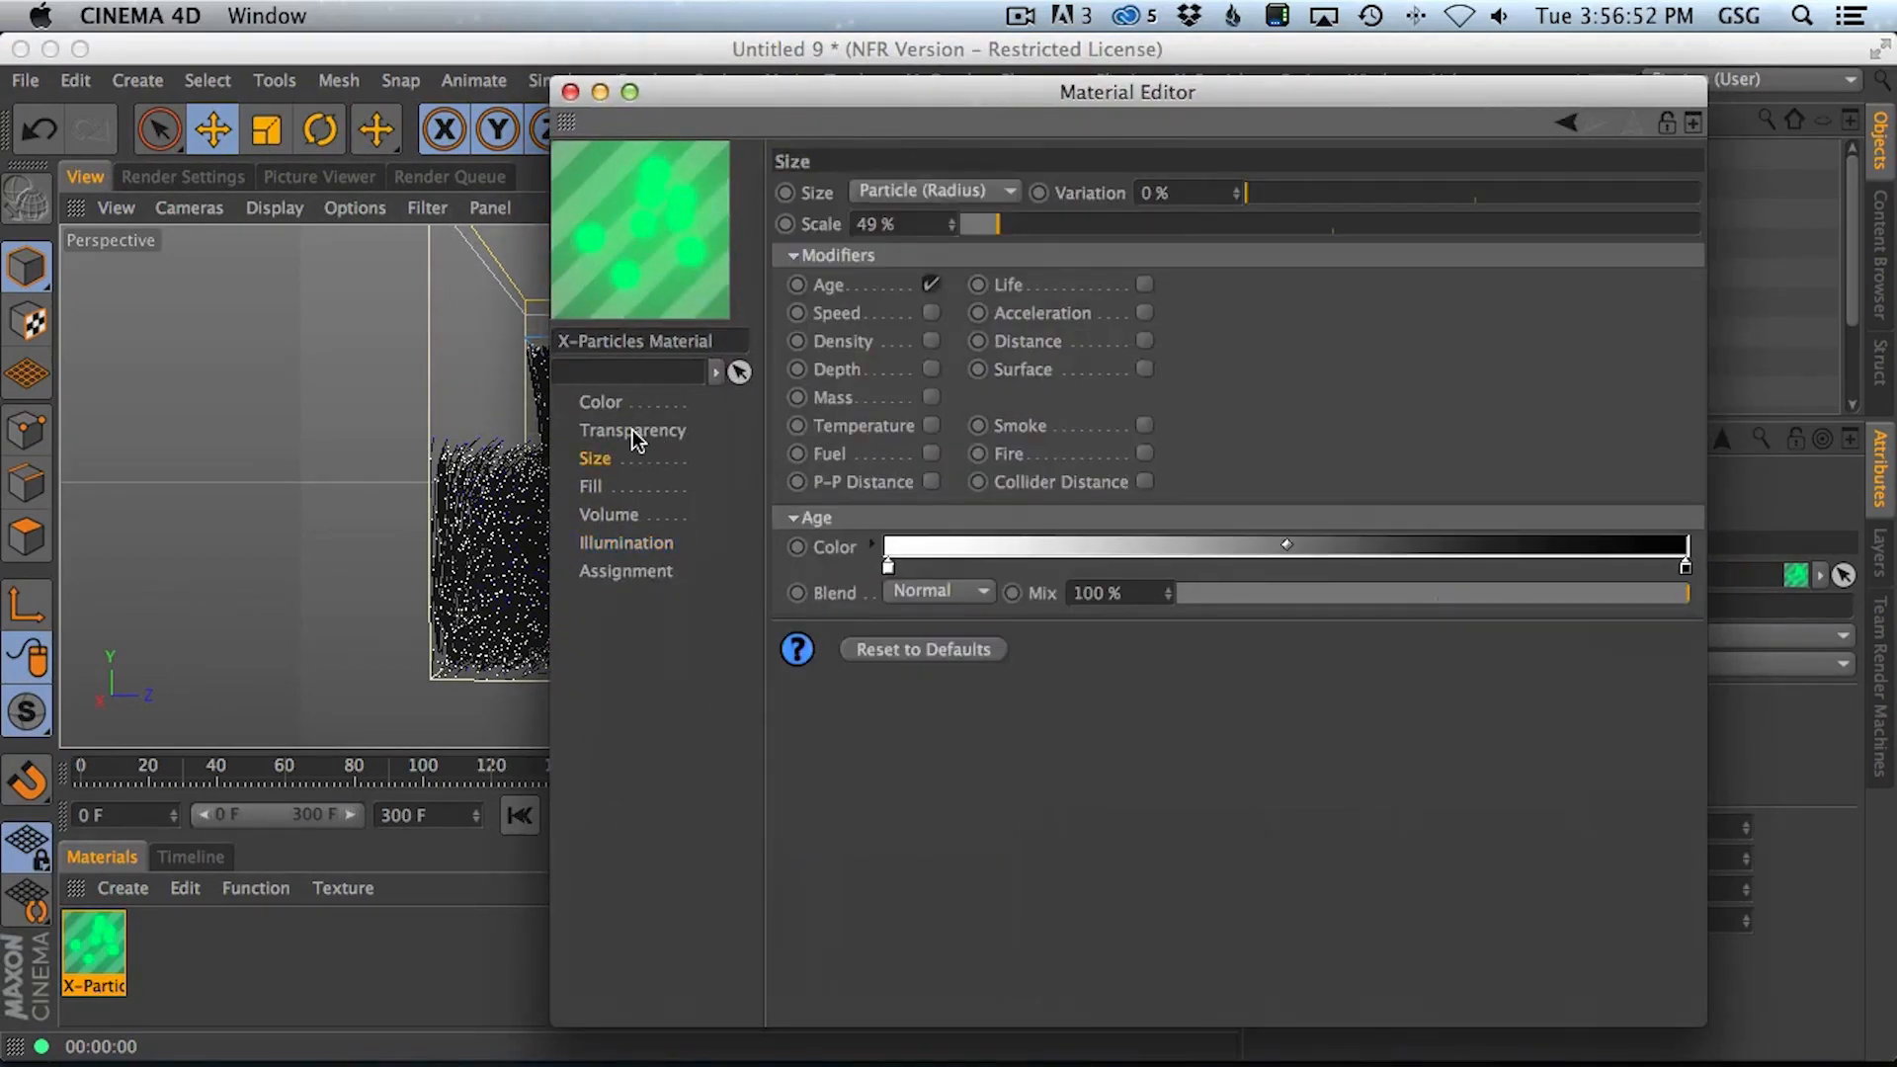
{"action": "left_click", "coordinate": [634, 435]}
{"action": "left_click", "coordinate": [597, 488]}
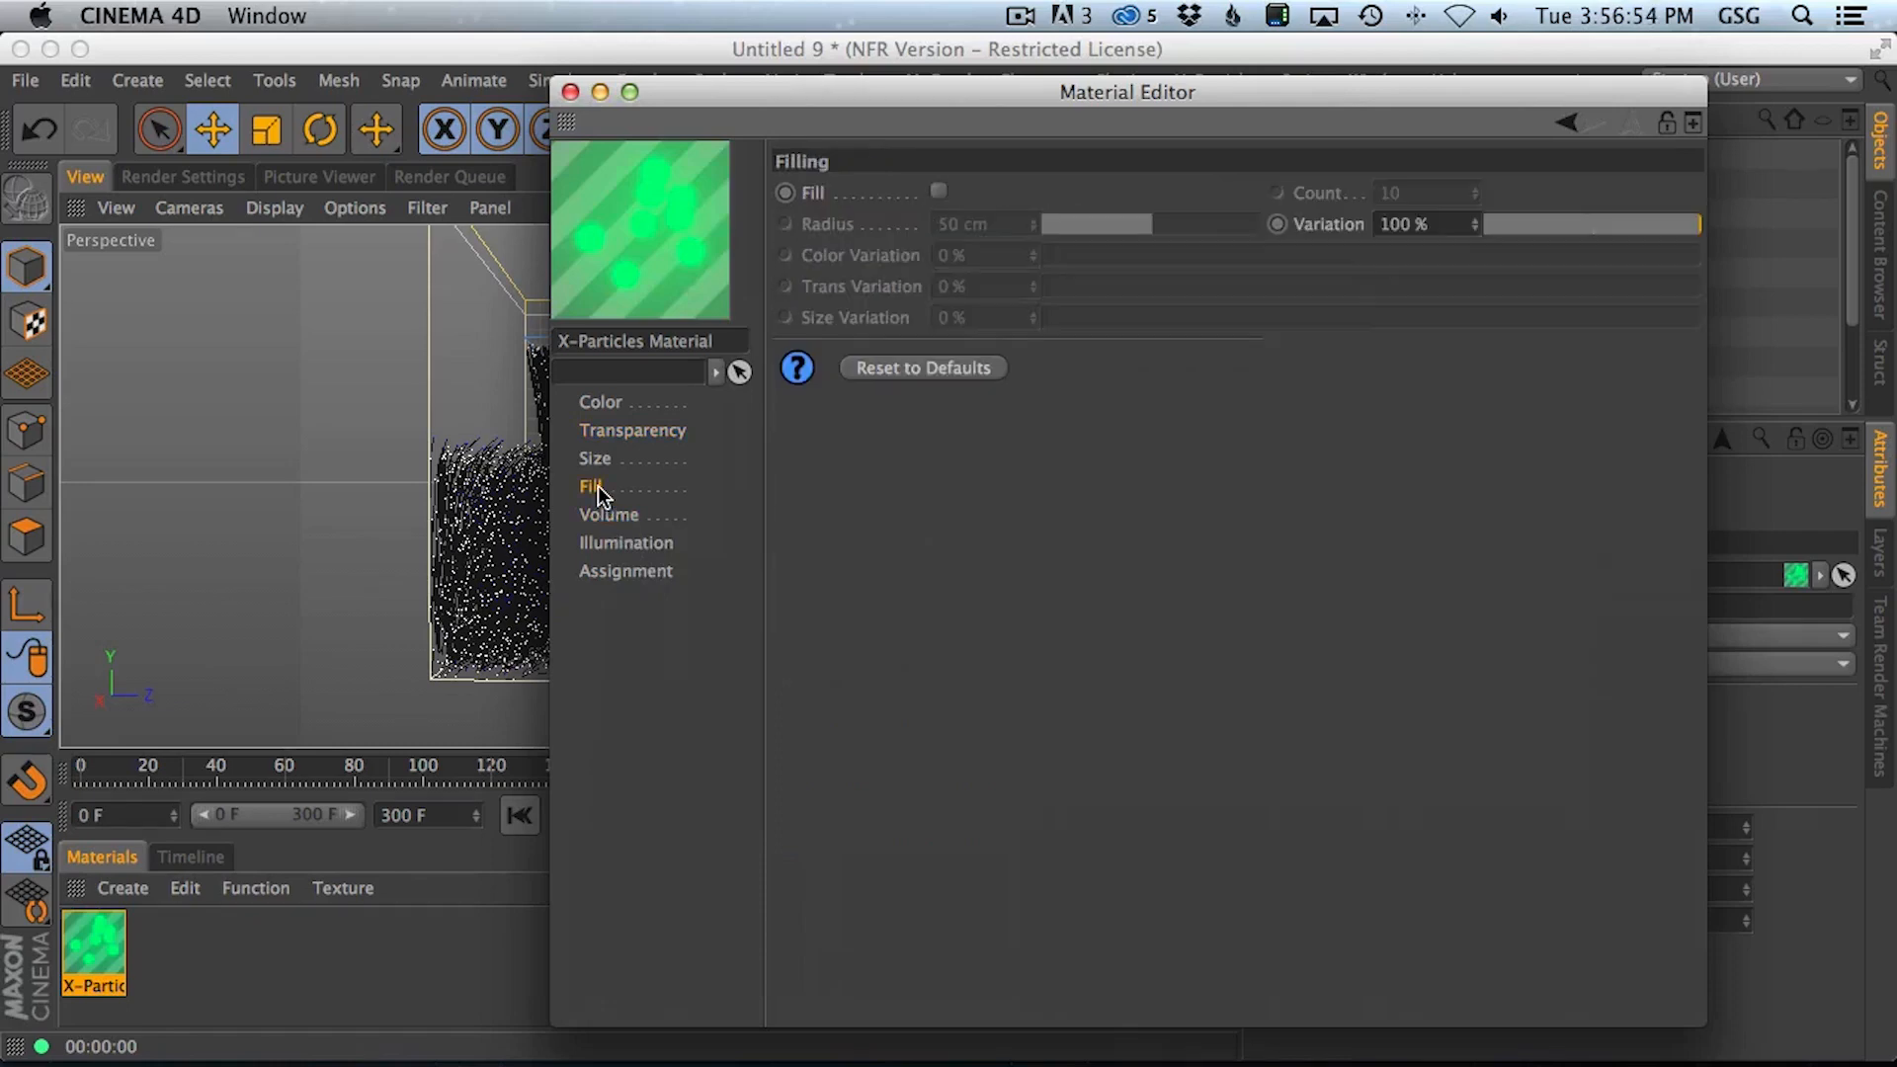
{"action": "left_click", "coordinate": [612, 544]}
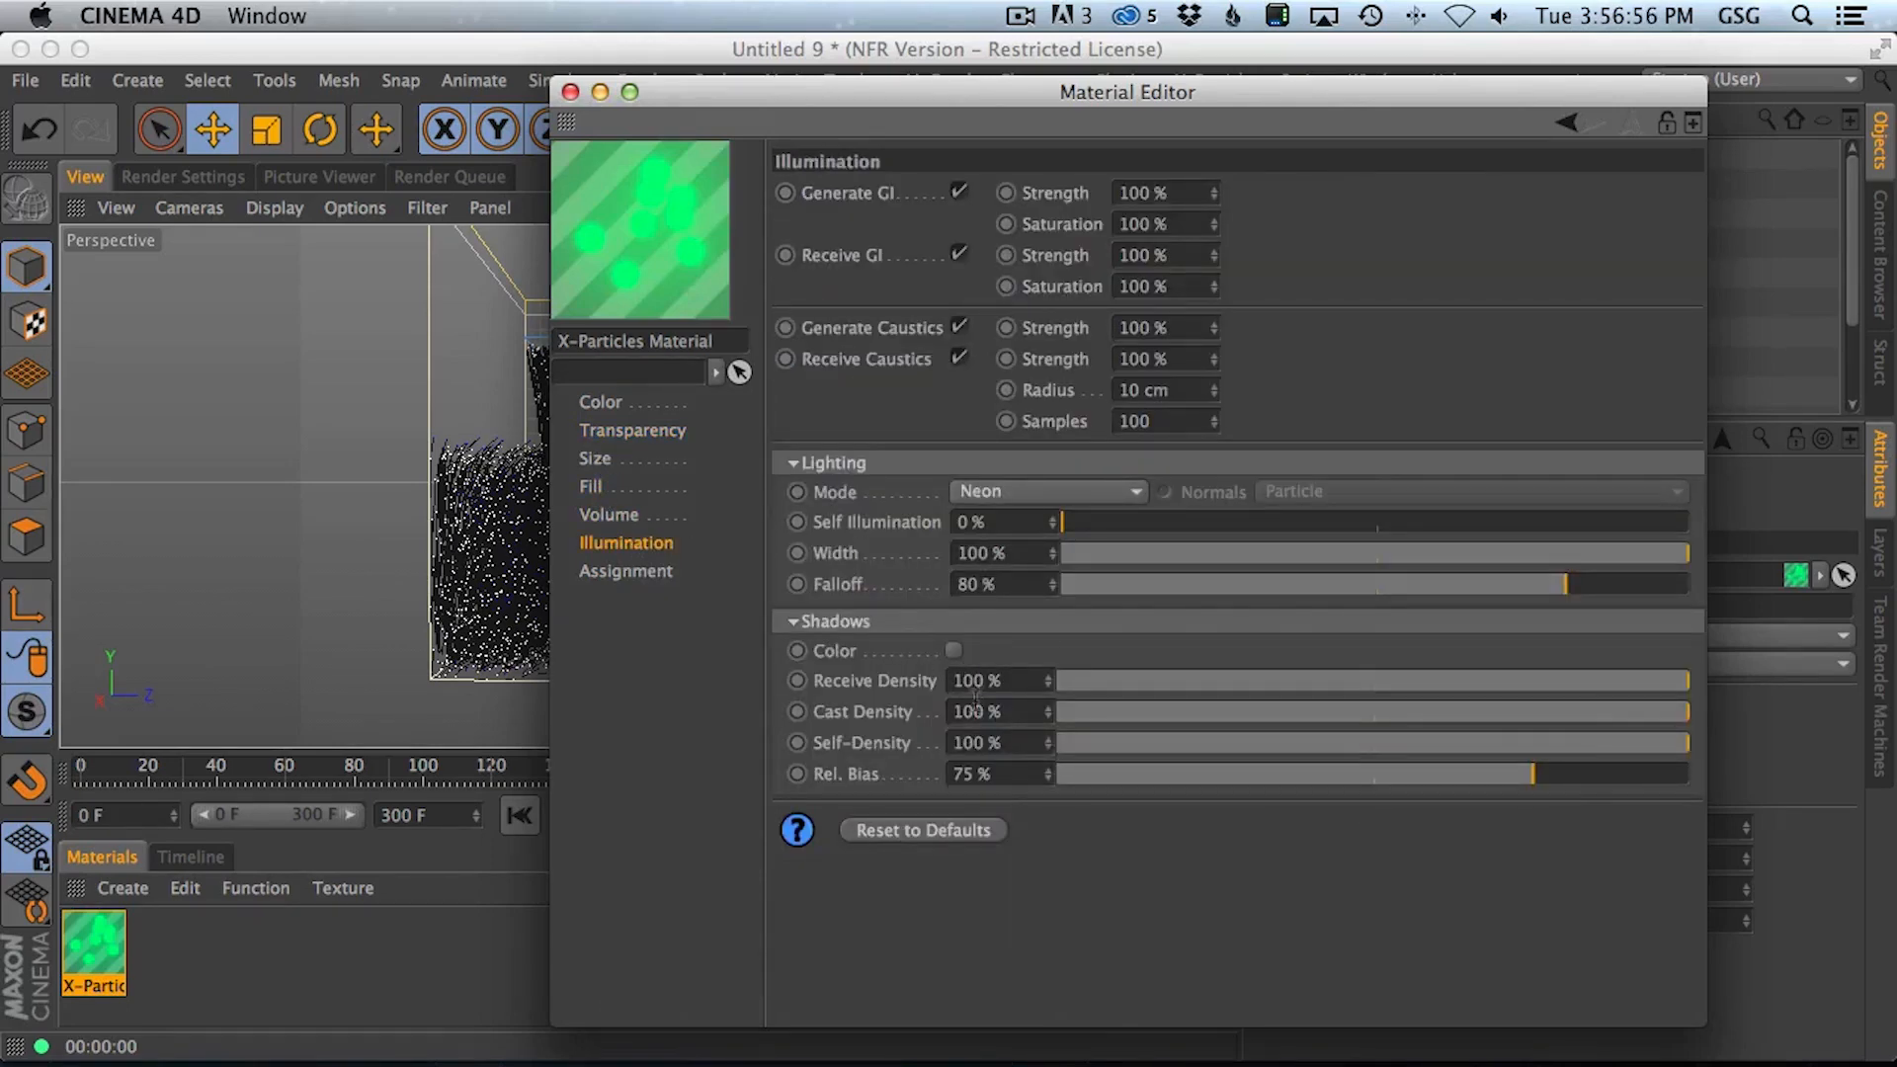
{"action": "left_click", "coordinate": [570, 91]}
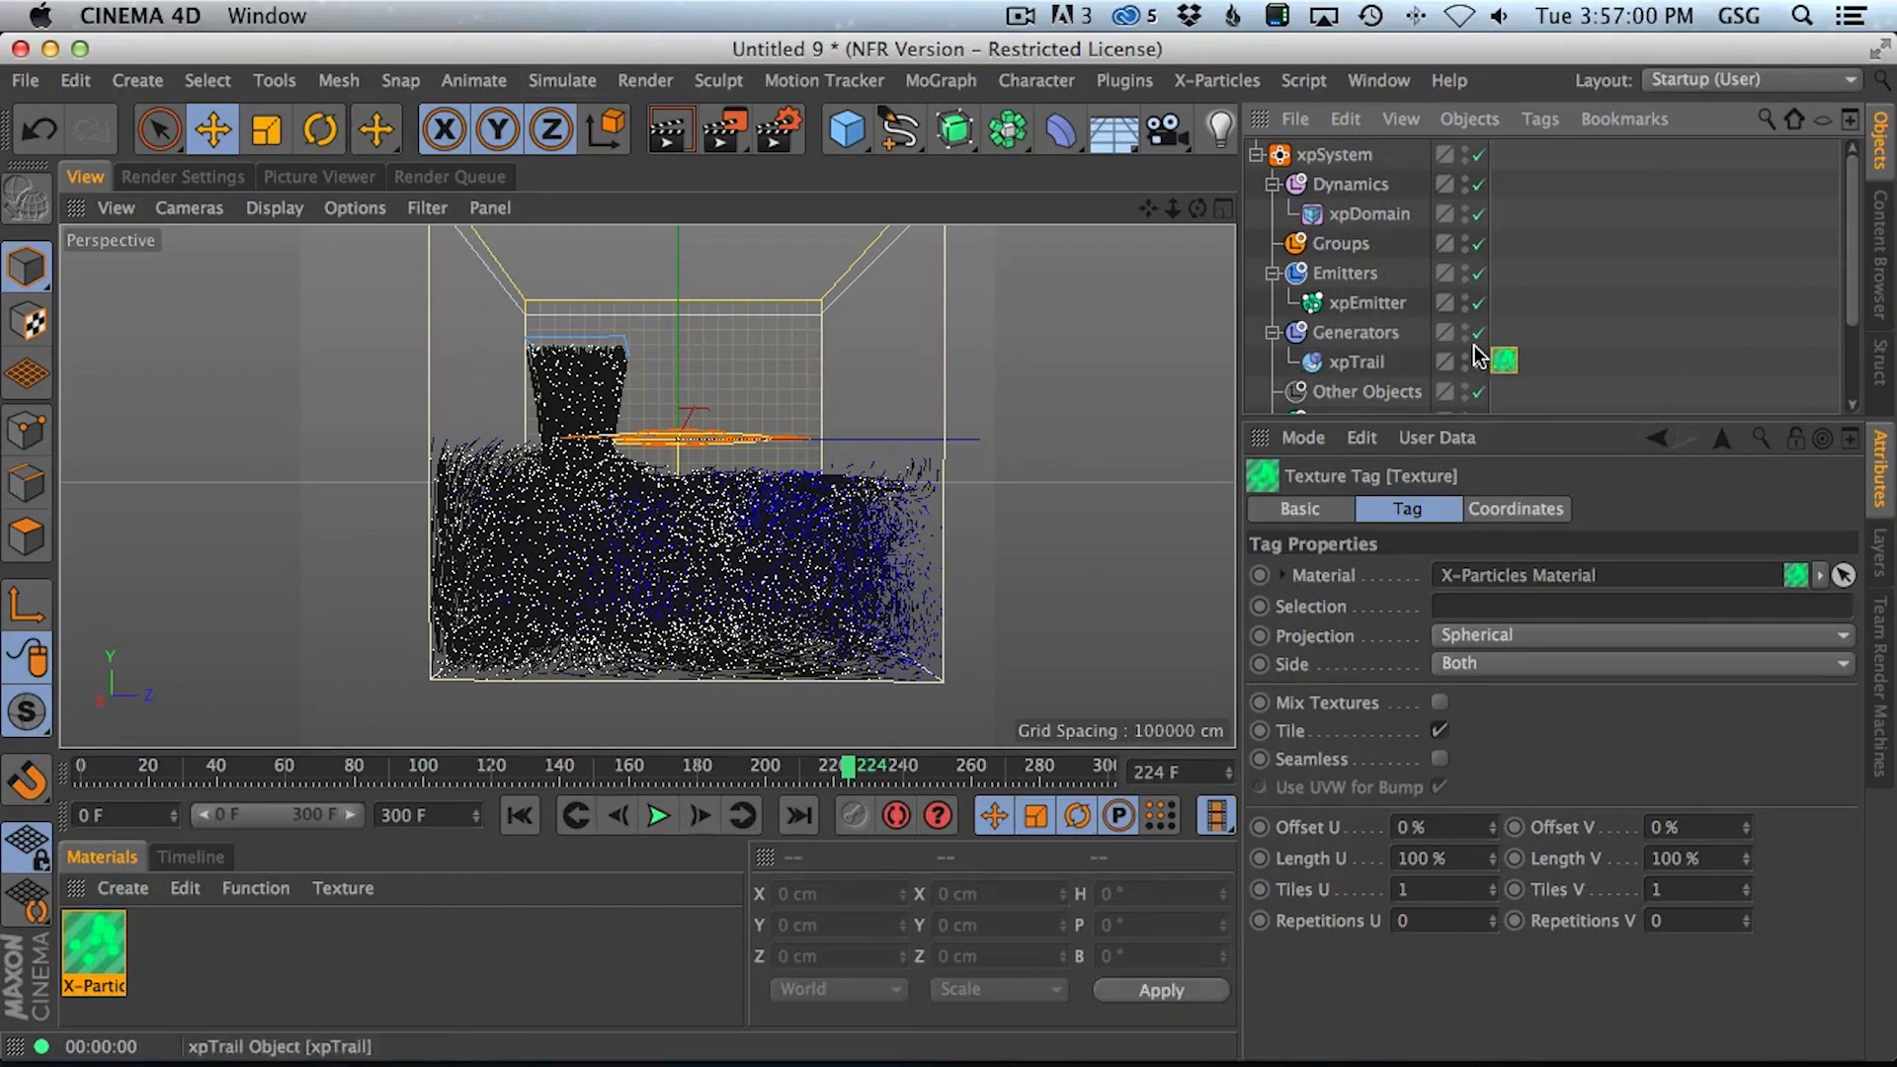
Replace the X-Particles material on xpTrail with a new Hair Material and render the view
{"action": "key", "text": "Delete"}
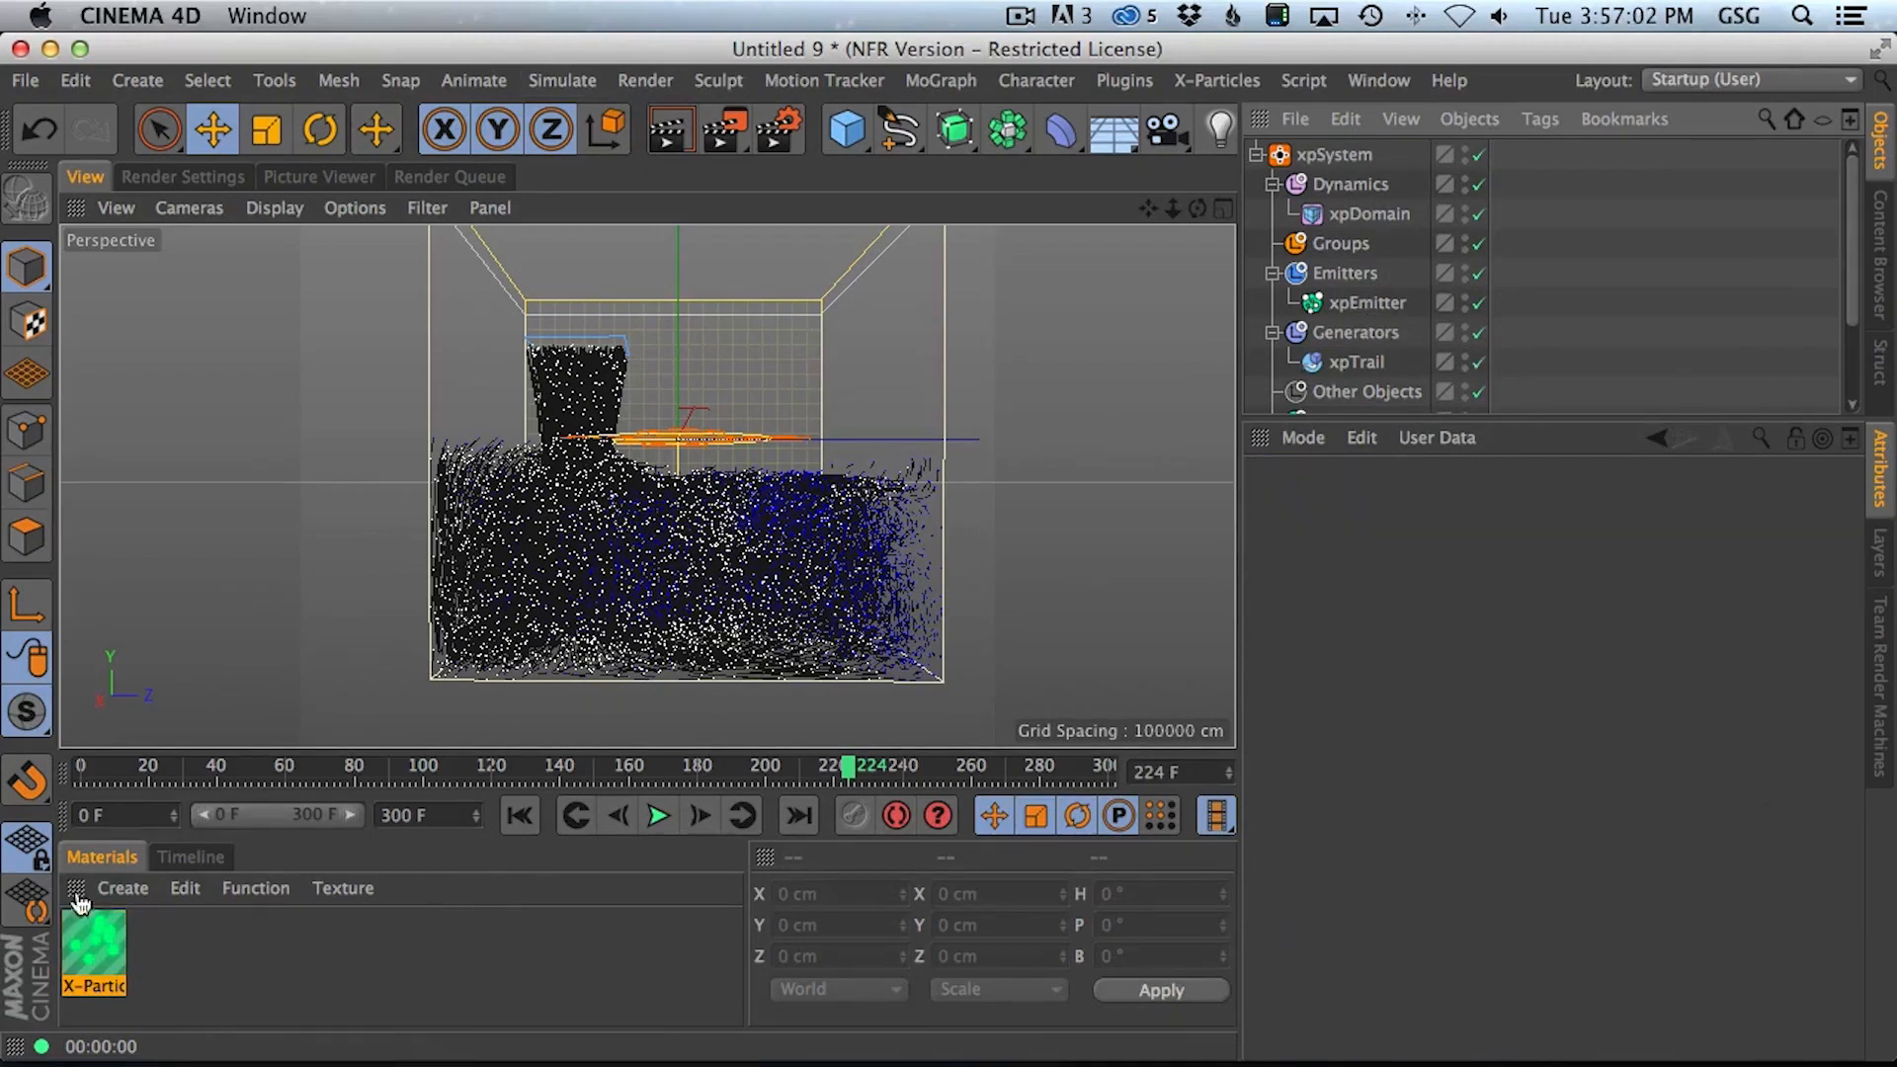
{"action": "left_click", "coordinate": [122, 887]}
{"action": "mouse_move", "coordinate": [259, 668]}
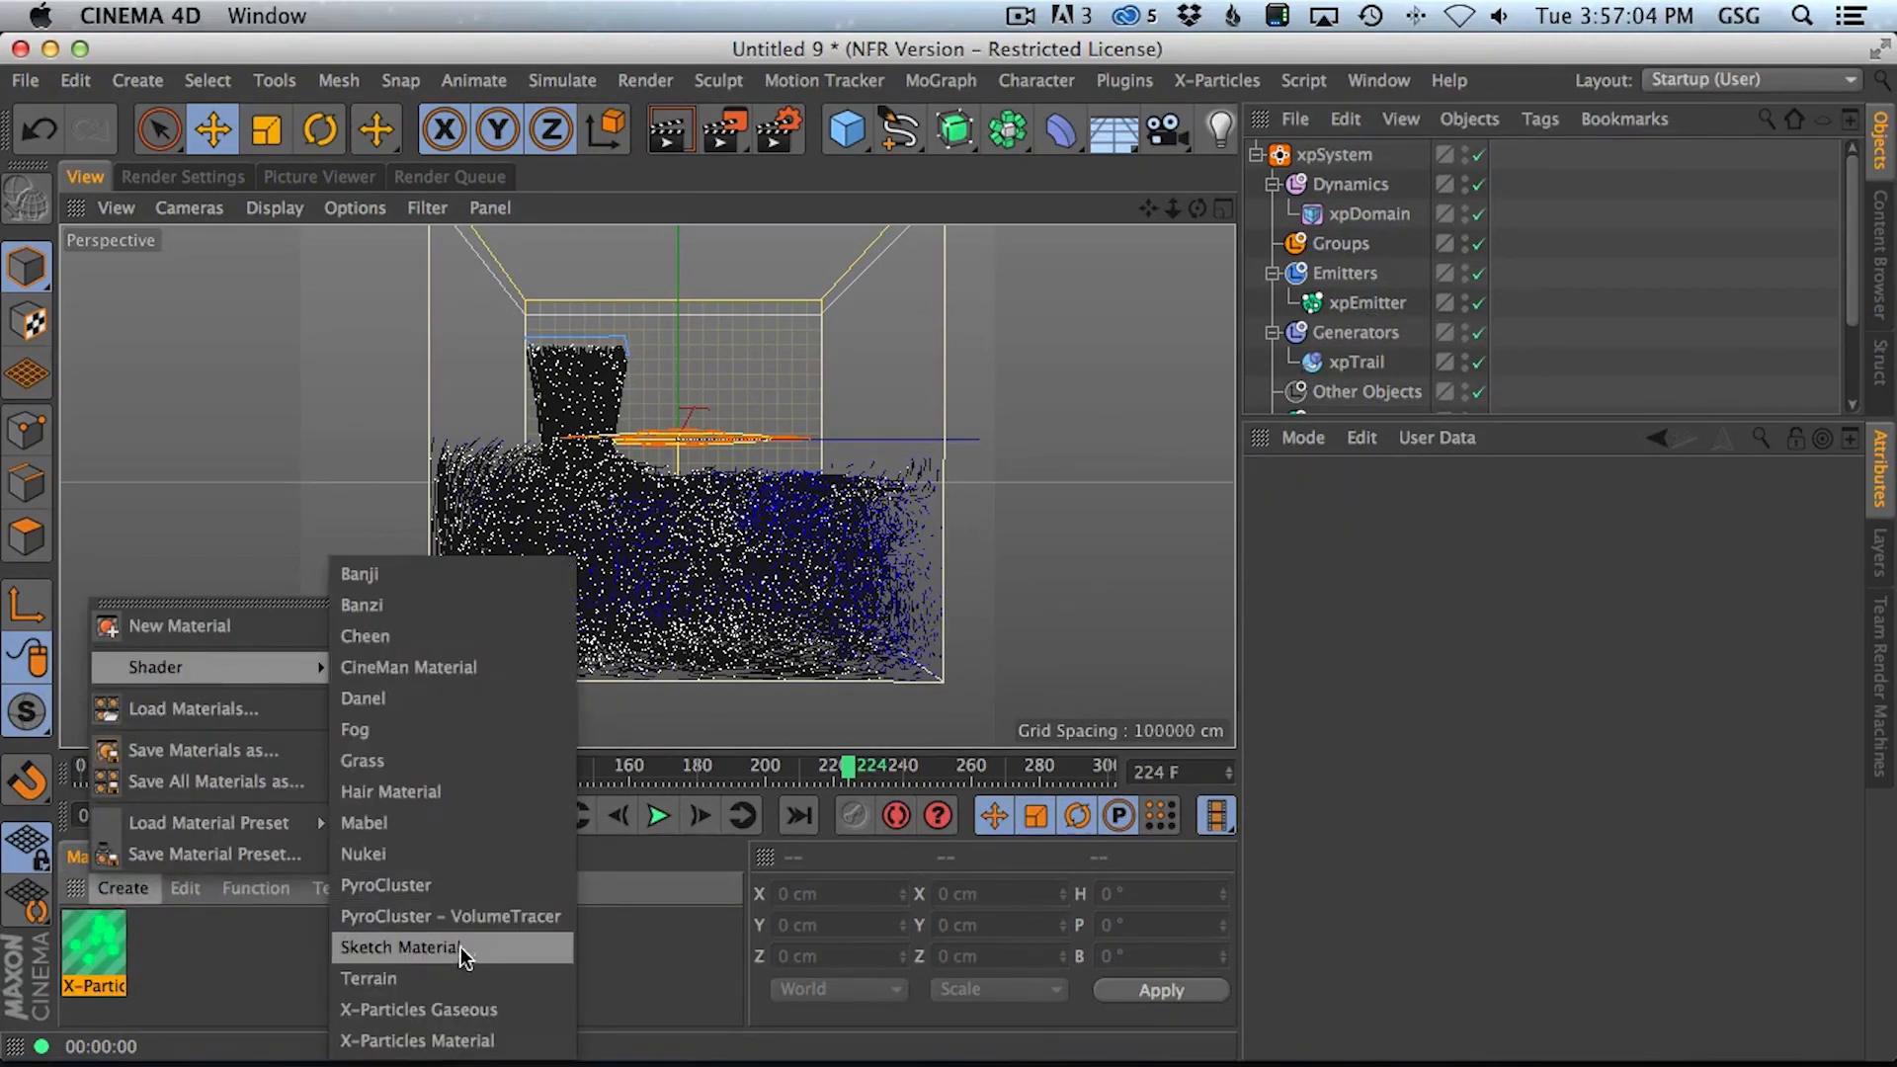
{"action": "left_click", "coordinate": [467, 795]}
{"action": "left_click_drag", "start_coordinate": [94, 944], "coordinate": [1379, 363]}
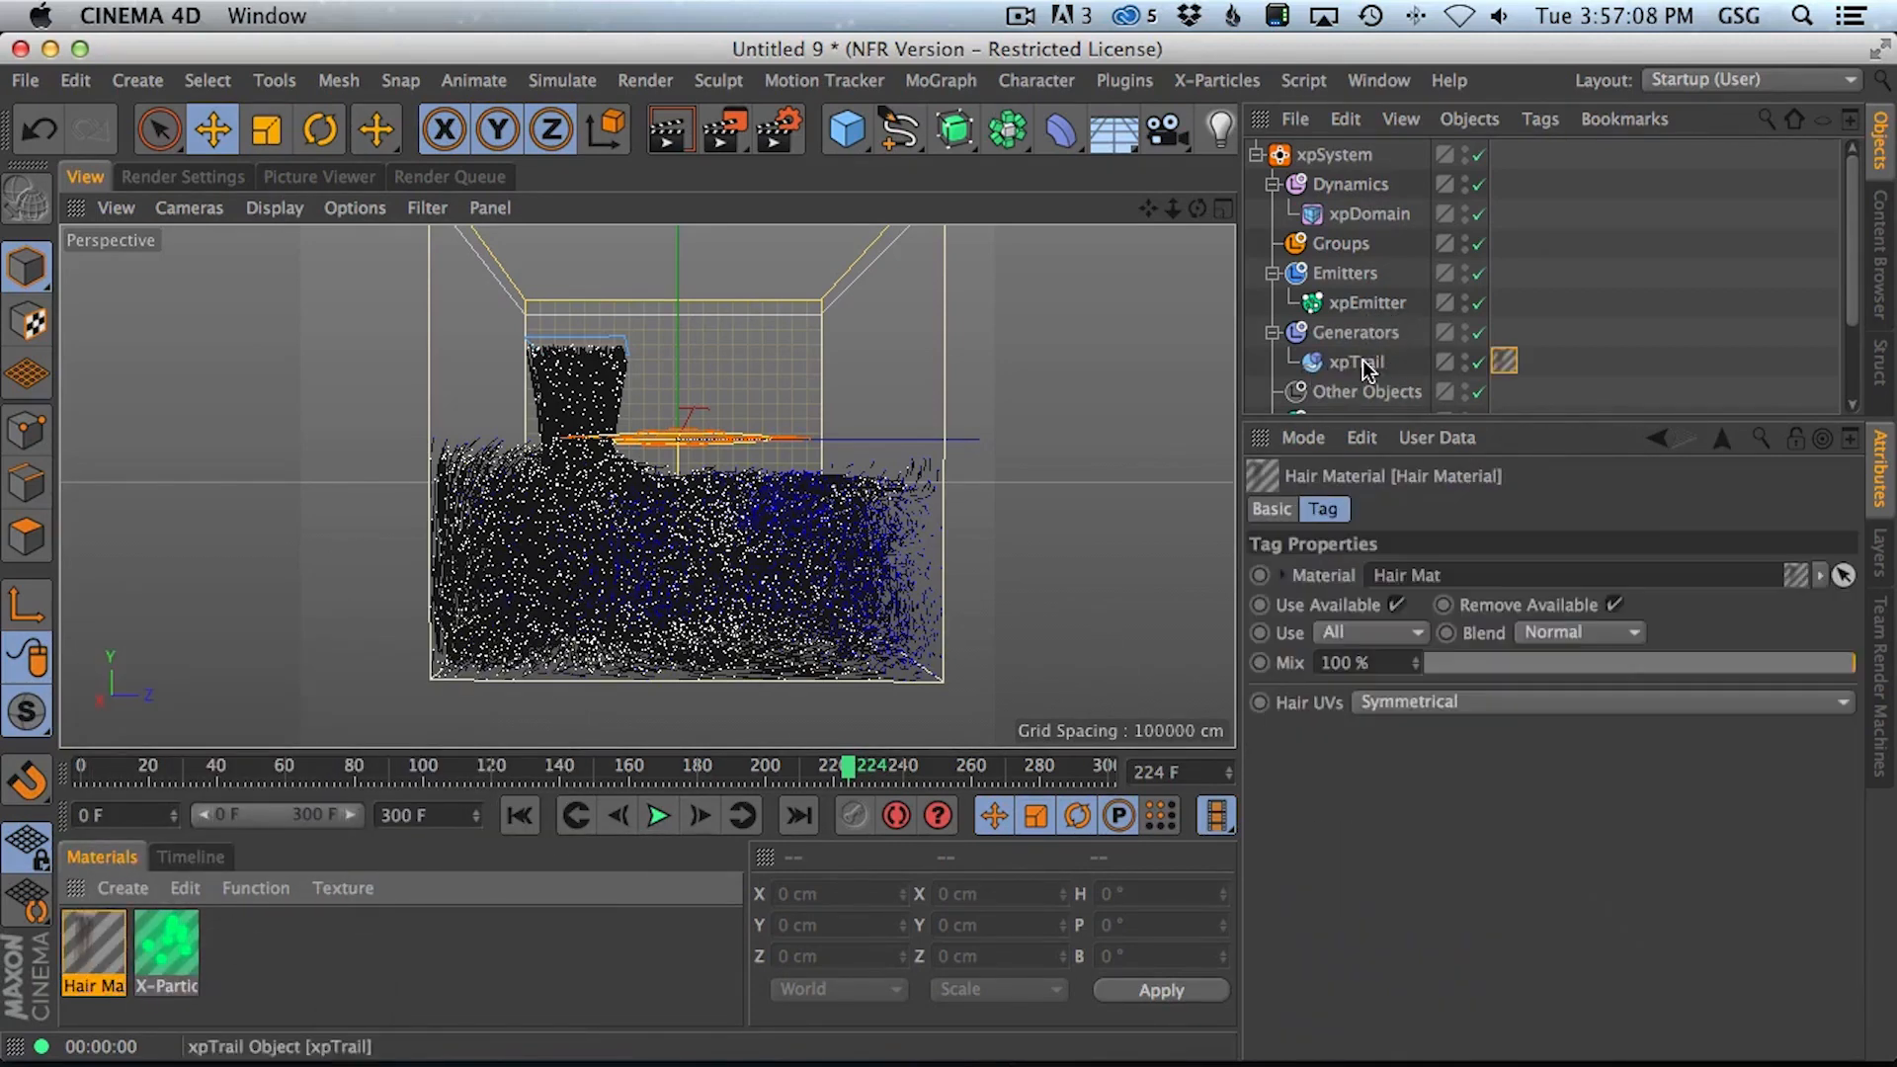
{"action": "left_click", "coordinate": [658, 138]}
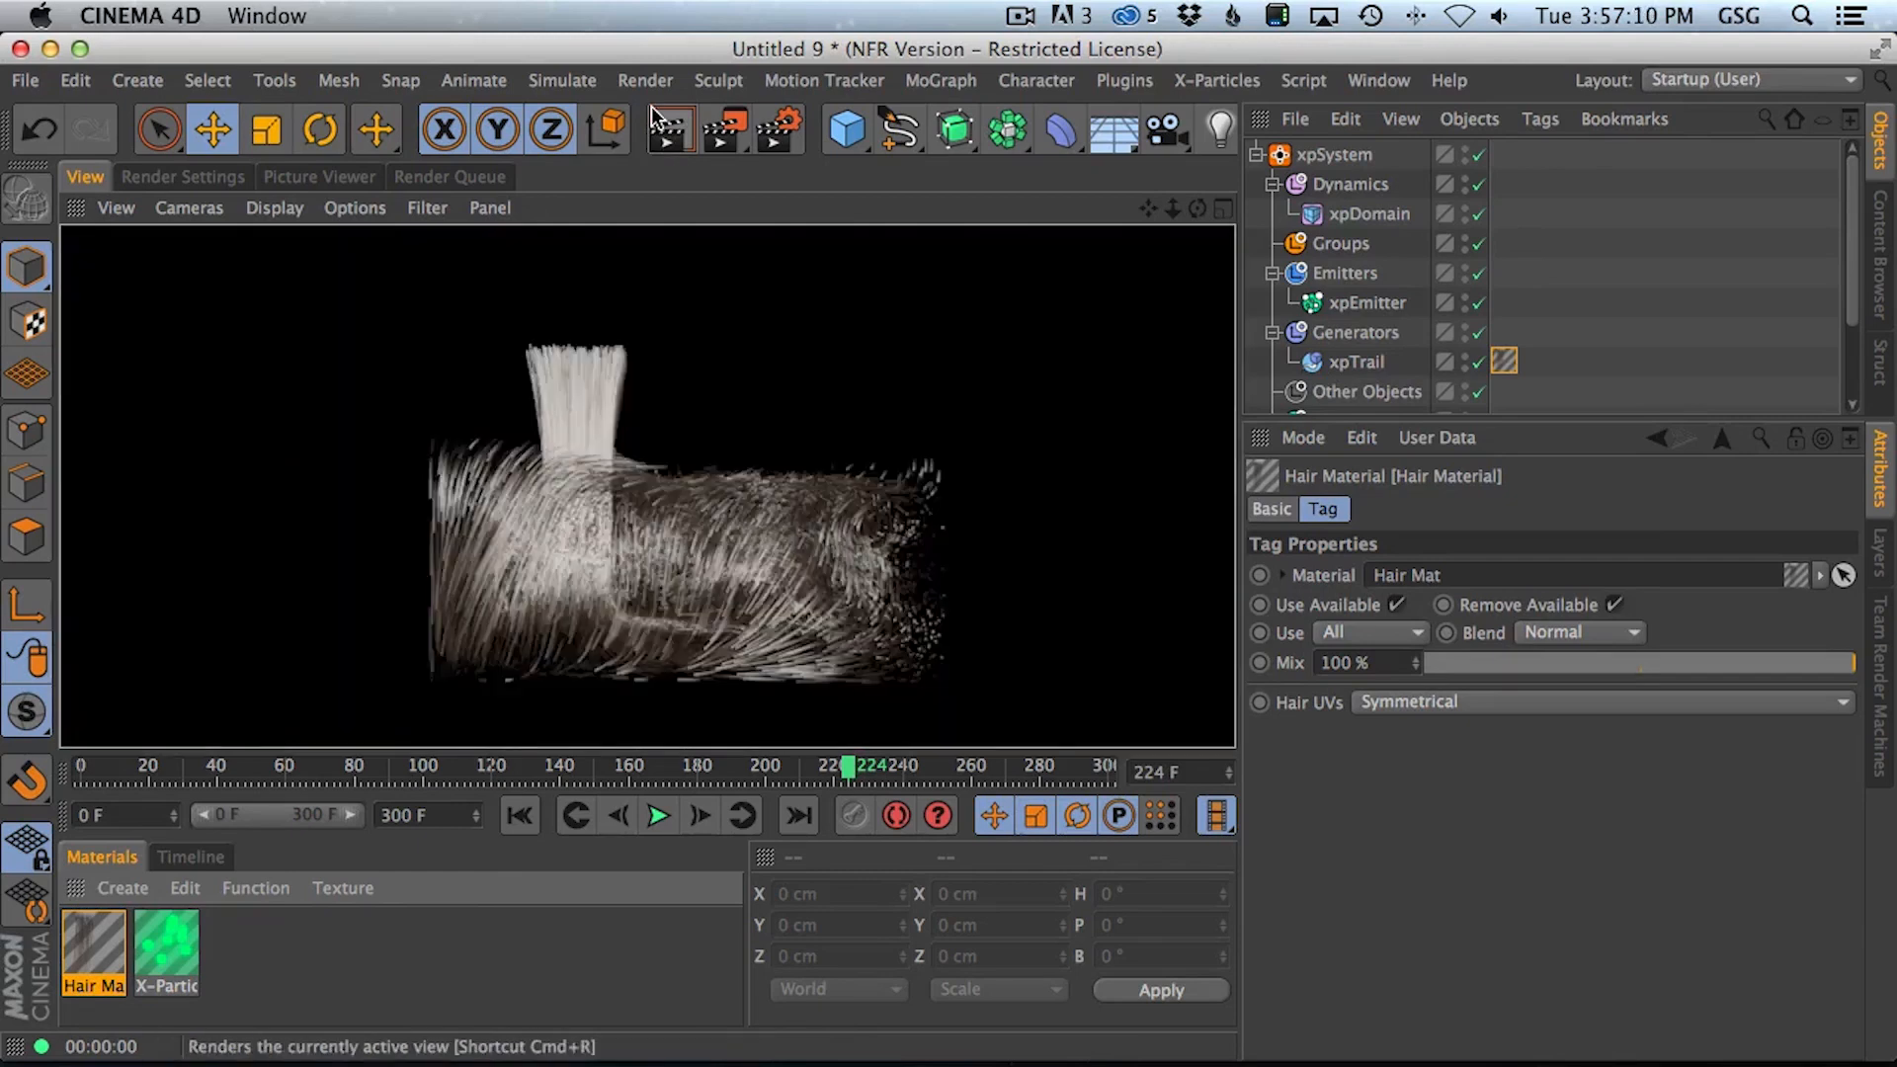
Set the starting color of the Hair material's color gradient to a bright blue
{"action": "double_click", "coordinate": [93, 950]}
{"action": "left_click", "coordinate": [506, 491]}
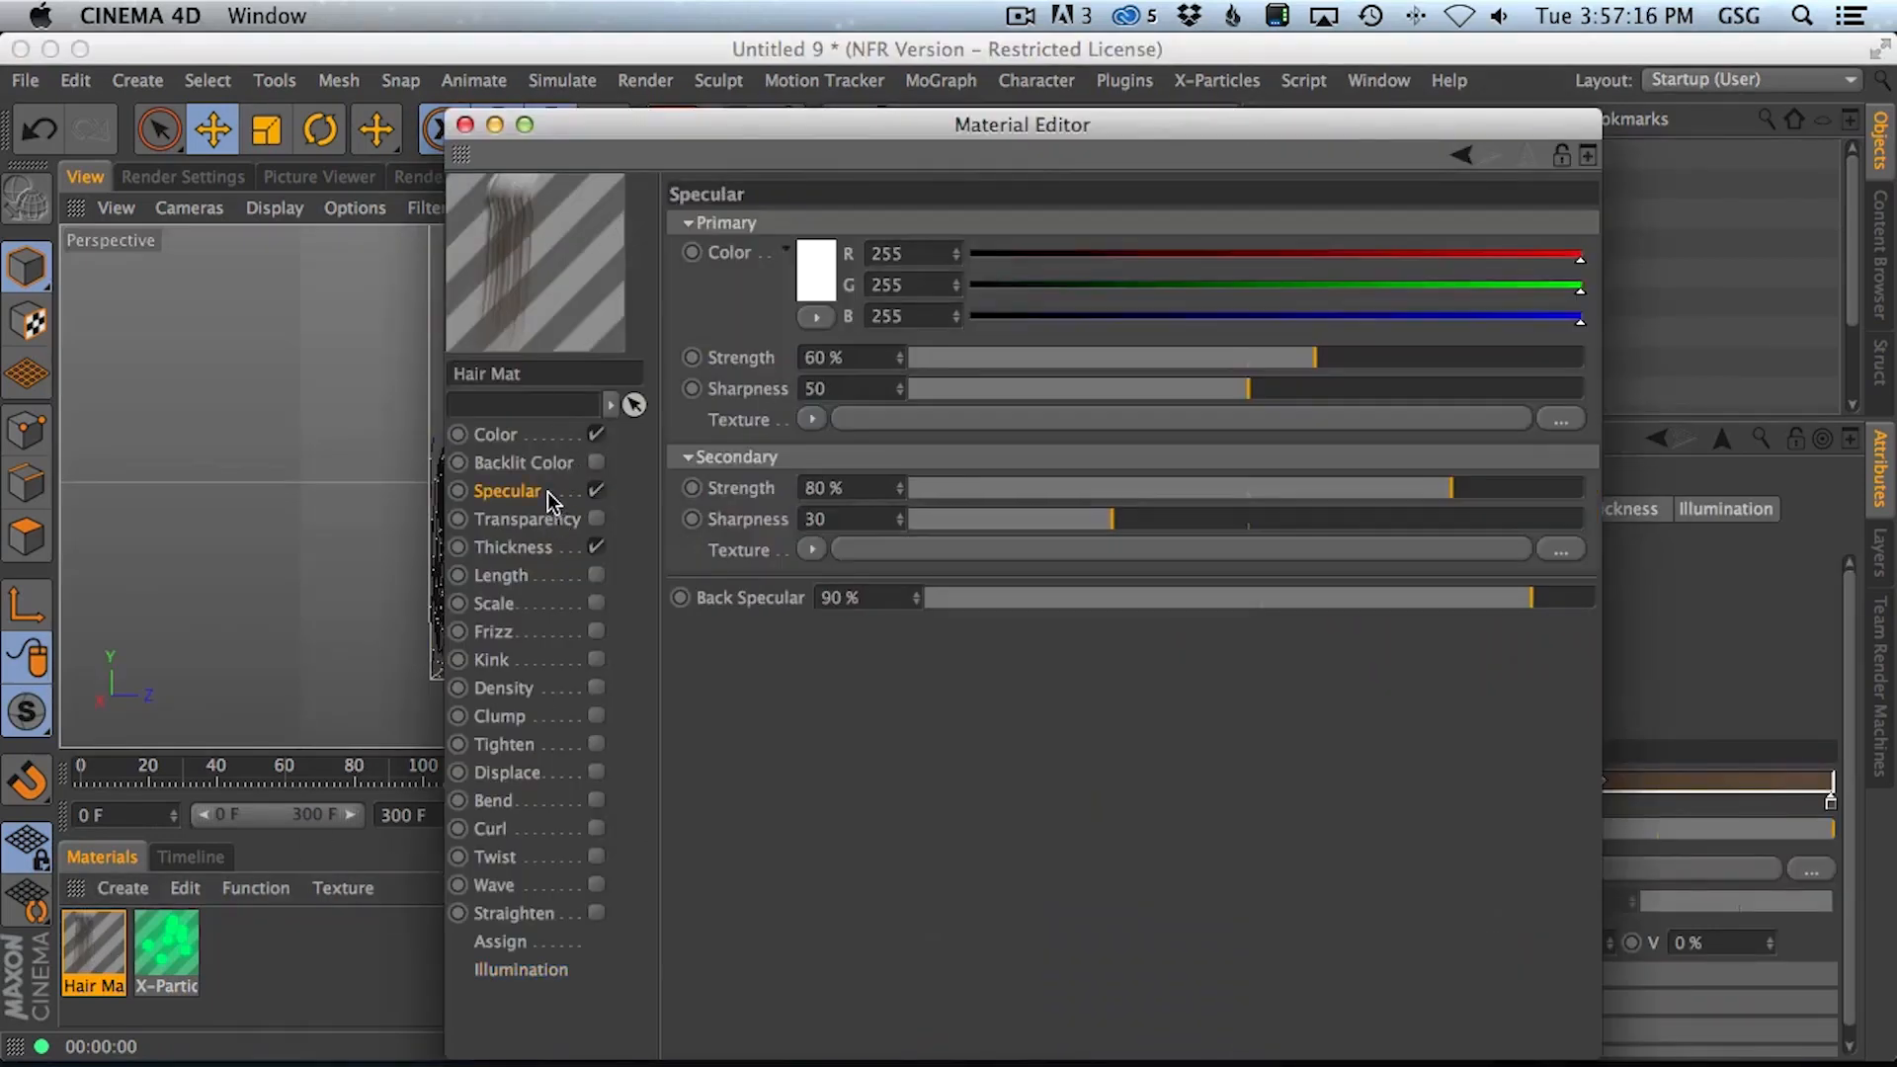
{"action": "left_click", "coordinate": [558, 550]}
{"action": "left_click", "coordinate": [524, 435]}
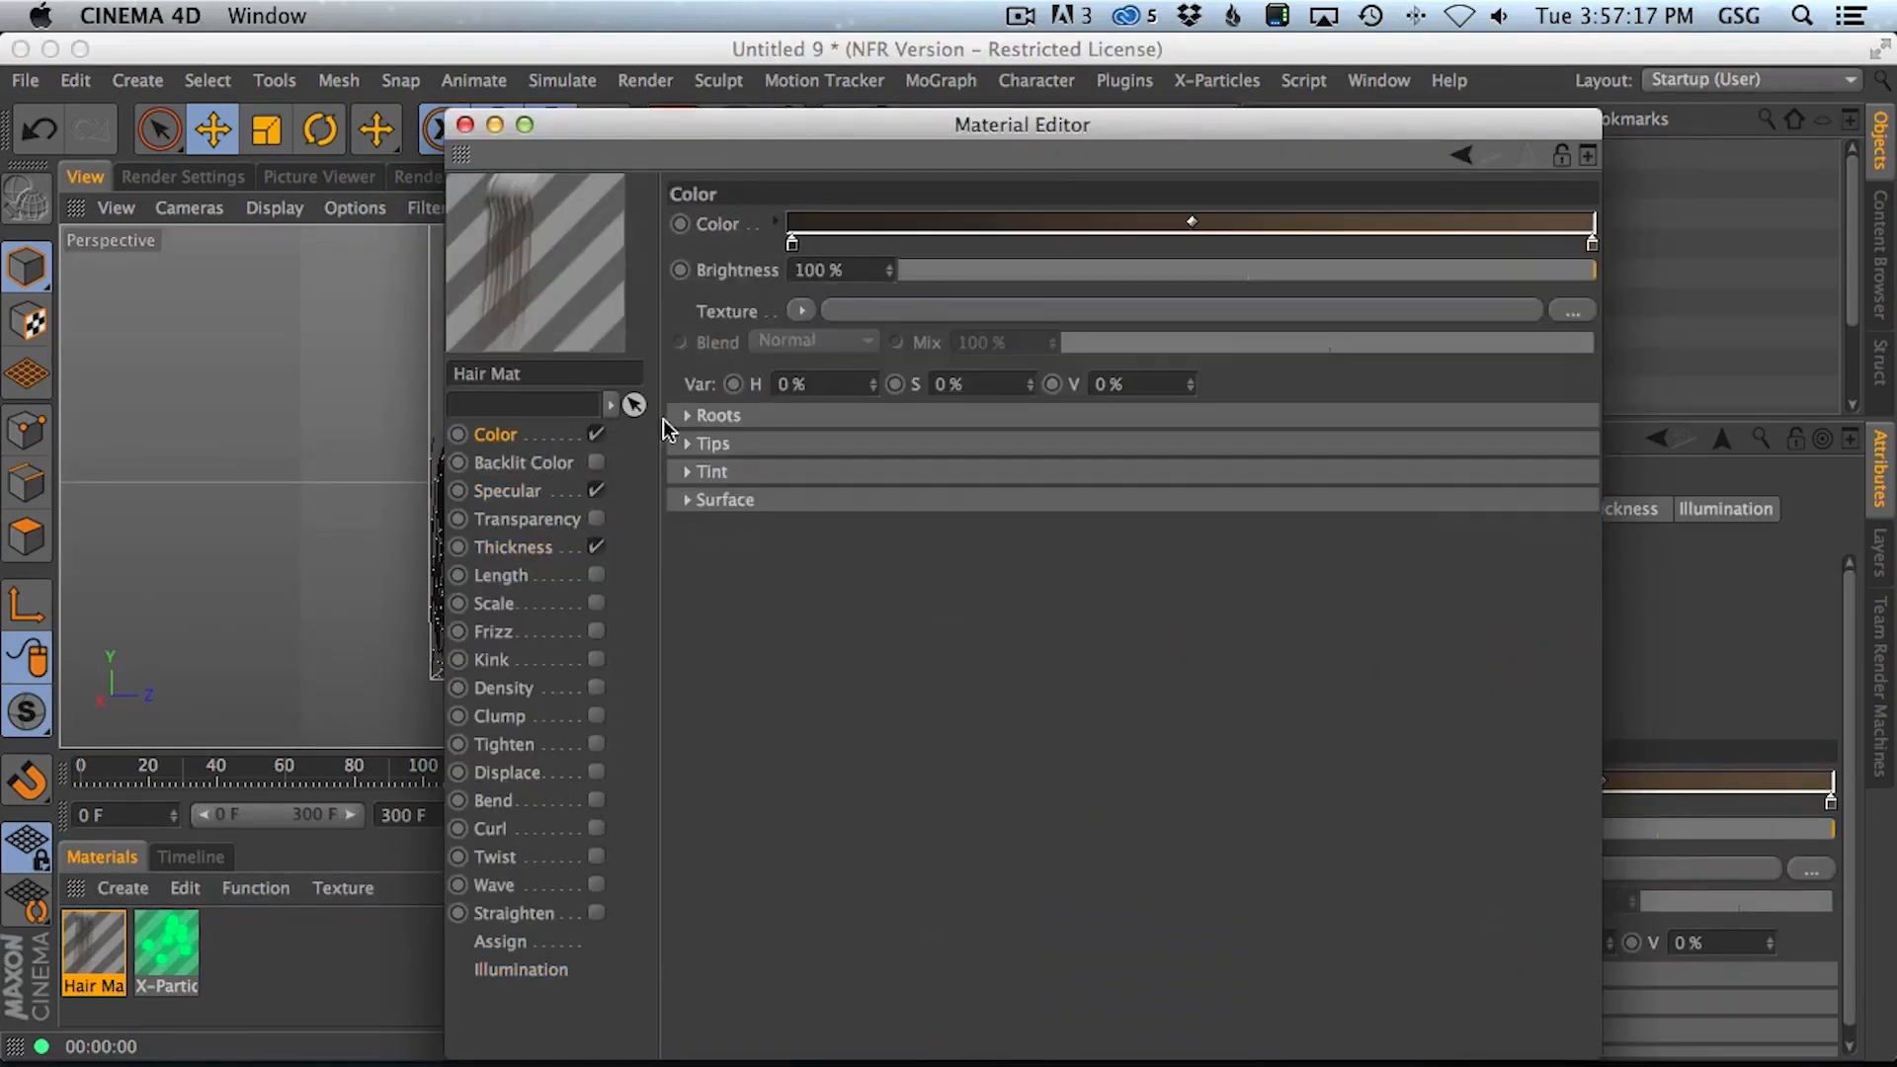
{"action": "double_click", "coordinate": [790, 242]}
{"action": "left_click_drag", "start_coordinate": [1076, 380], "coordinate": [1094, 212]}
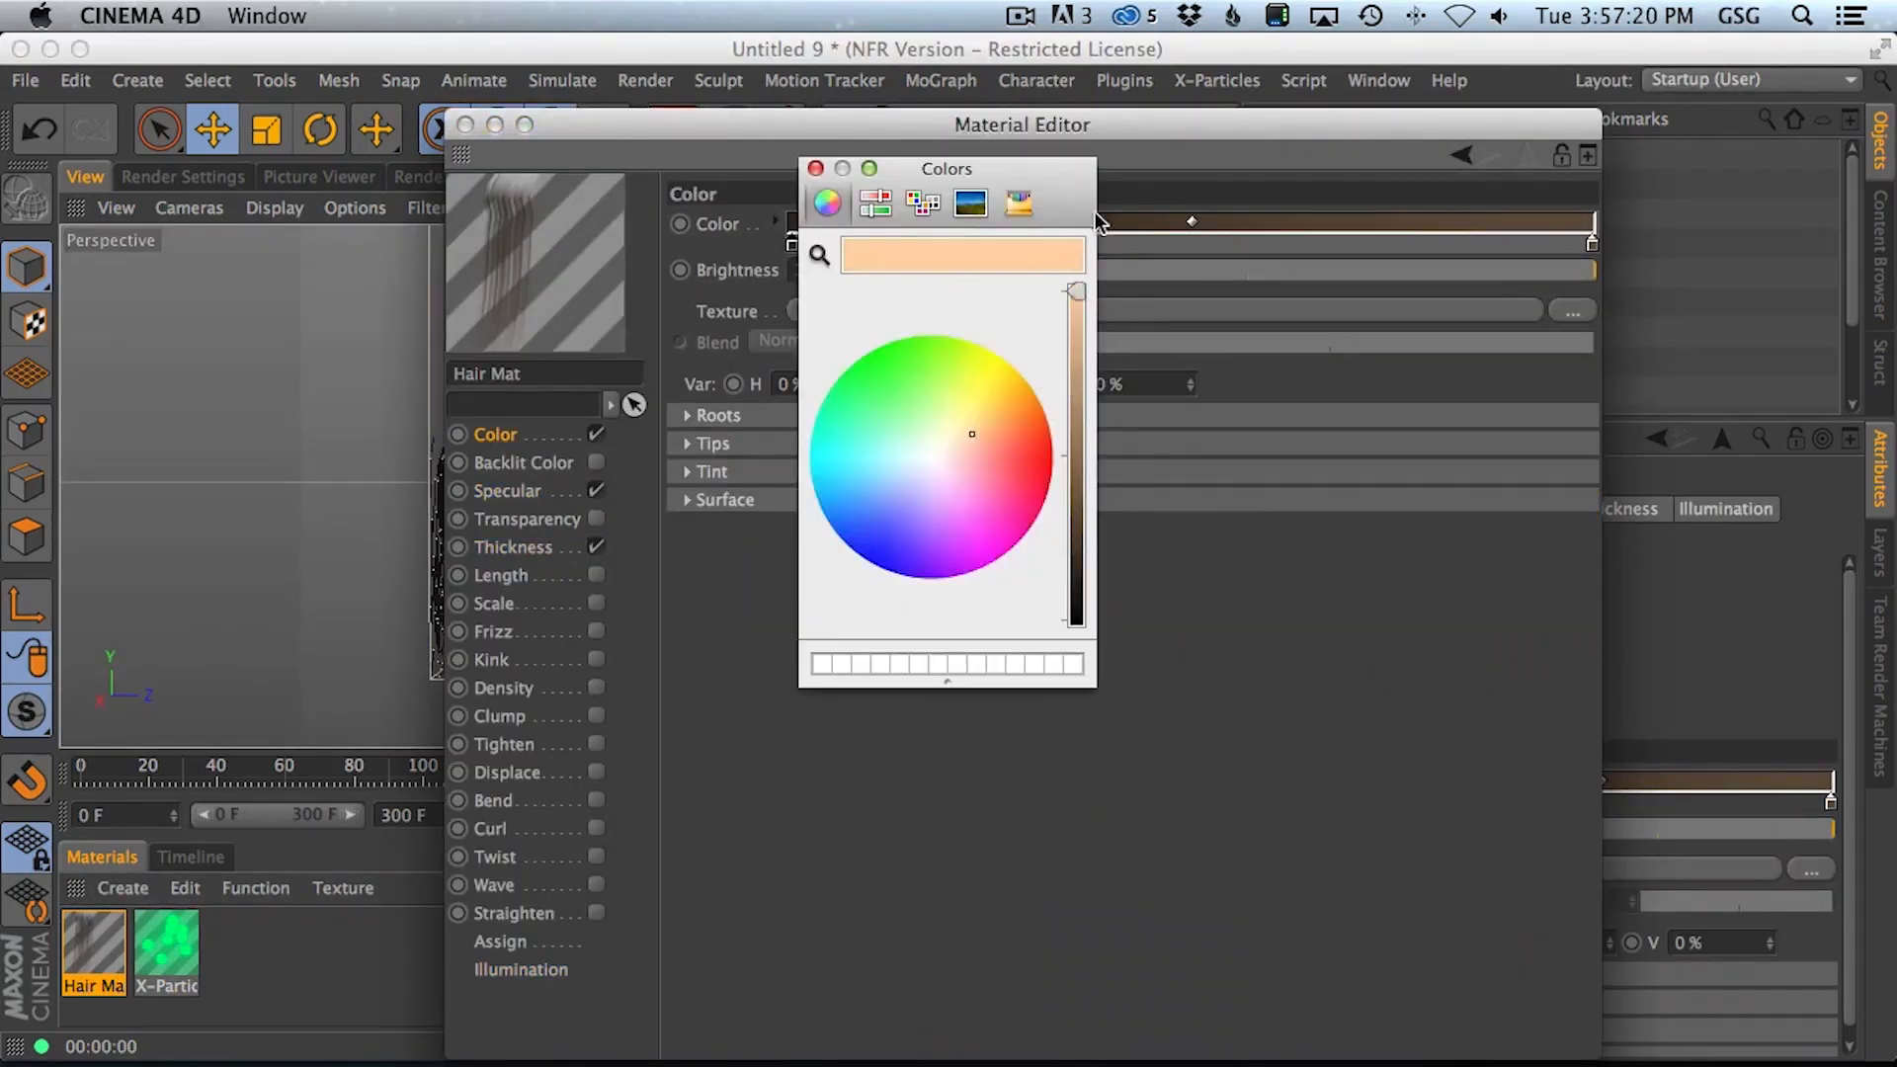
{"action": "left_click_drag", "start_coordinate": [1020, 438], "coordinate": [879, 508]}
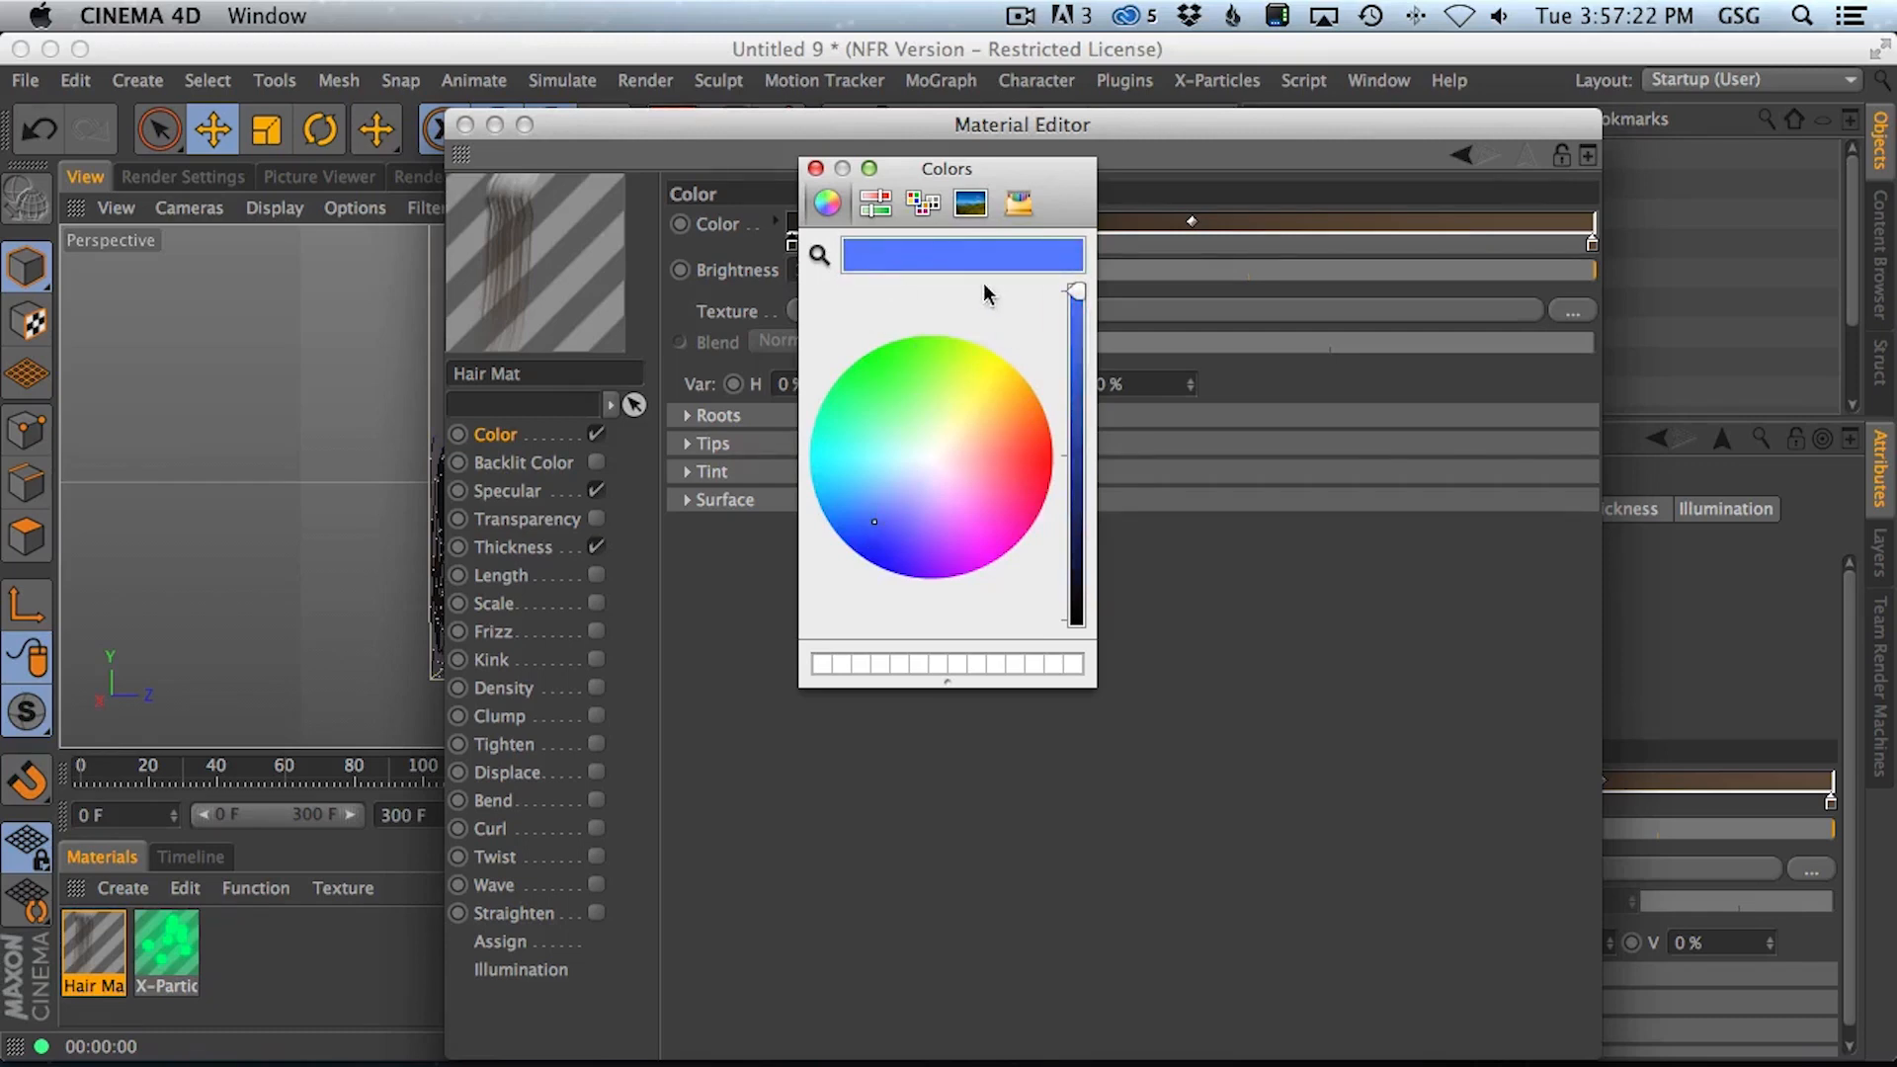
{"action": "left_click", "coordinate": [816, 170]}
Set the end color of the Hair material's gradient to bright orange-red, render the view, and close the material editor
{"action": "double_click", "coordinate": [1593, 242]}
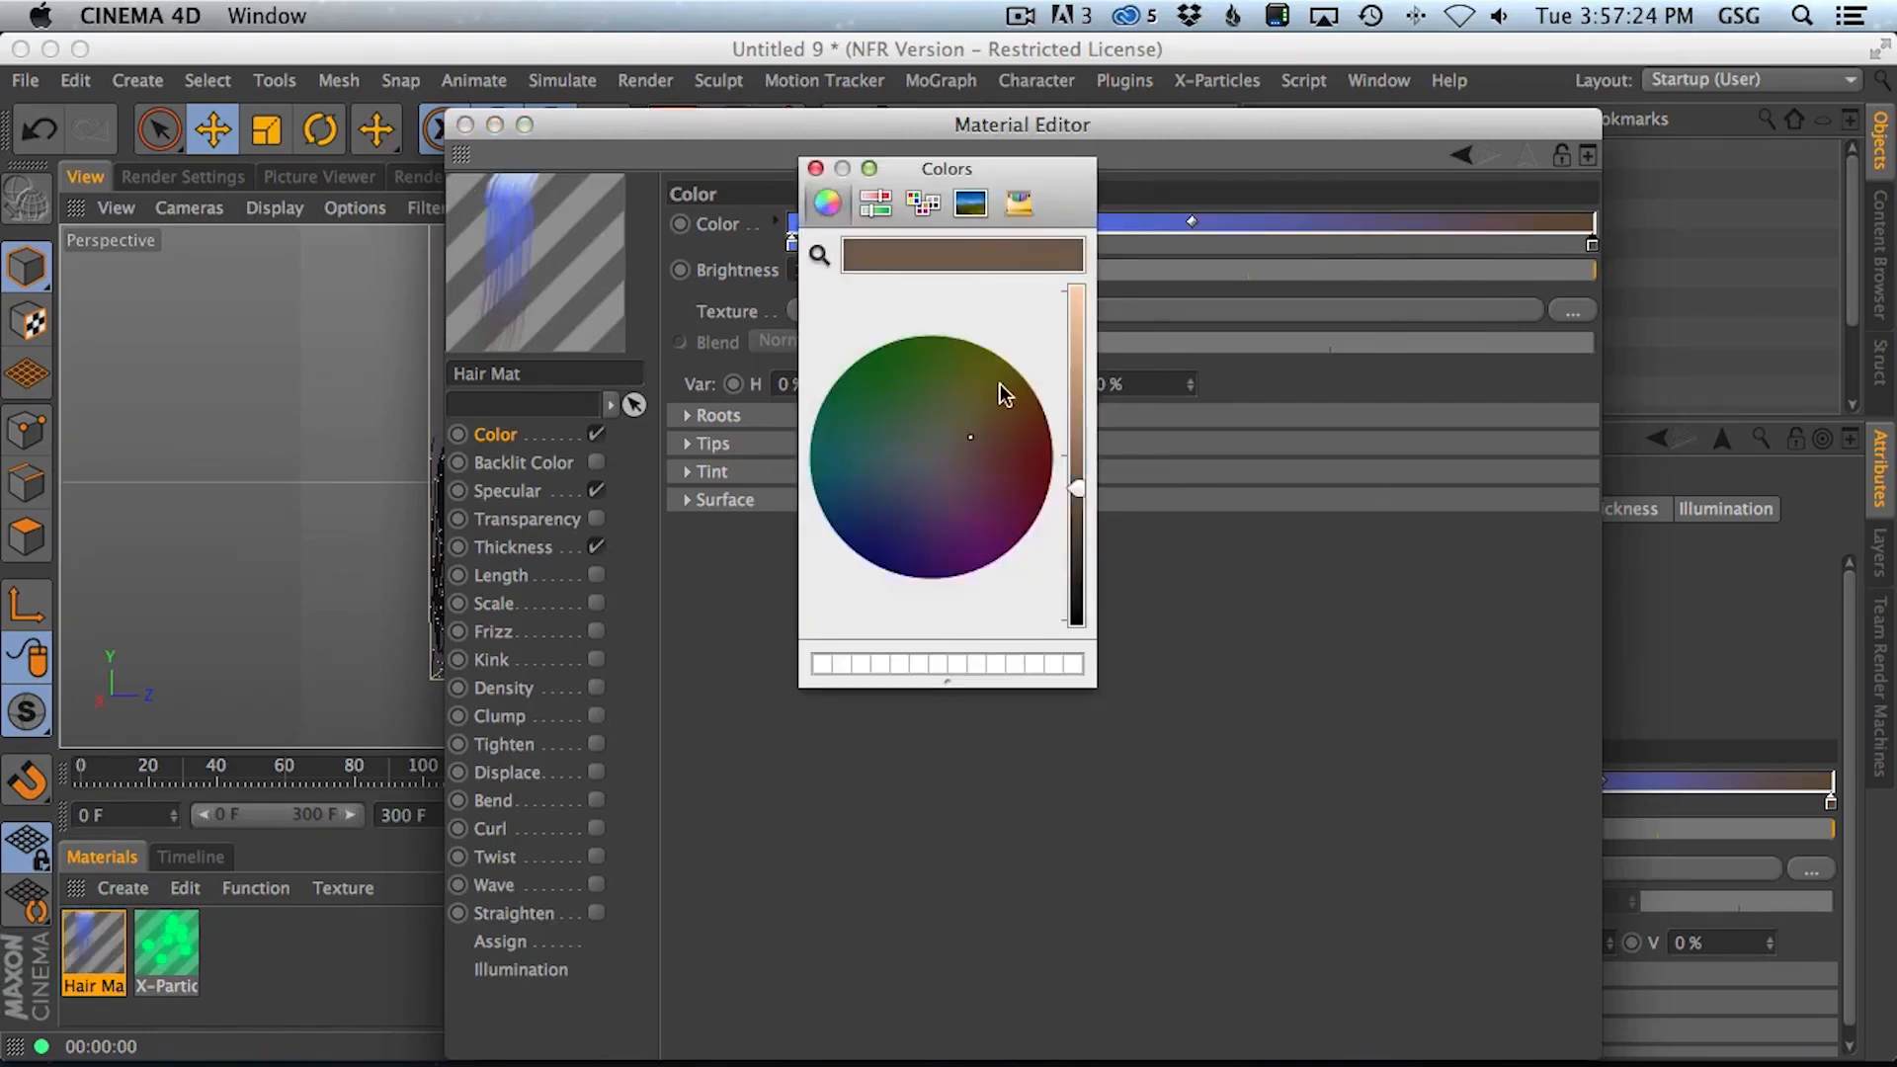
{"action": "left_click_drag", "start_coordinate": [1074, 321], "coordinate": [1075, 296]}
{"action": "left_click_drag", "start_coordinate": [1018, 434], "coordinate": [1035, 440]}
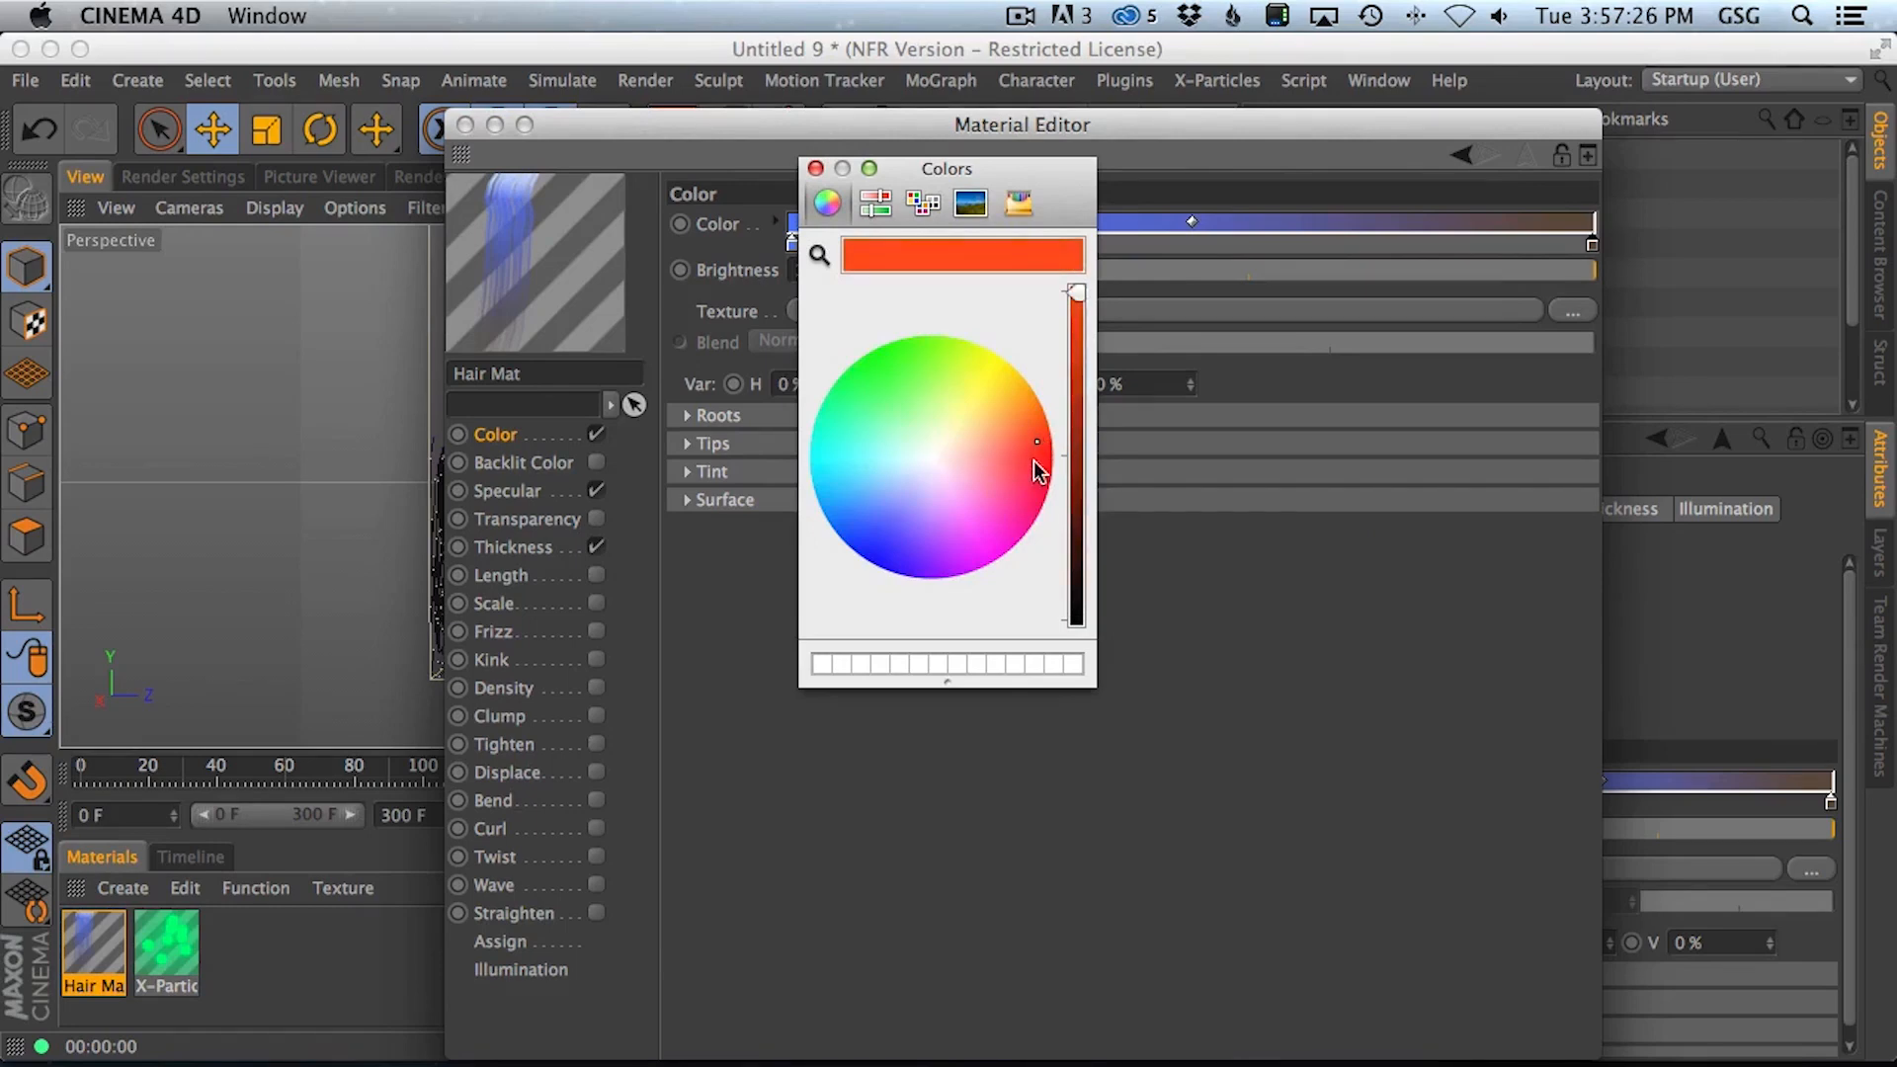
{"action": "left_click", "coordinate": [816, 169]}
{"action": "left_click_drag", "start_coordinate": [613, 124], "coordinate": [883, 758]}
{"action": "left_click", "coordinate": [659, 148]}
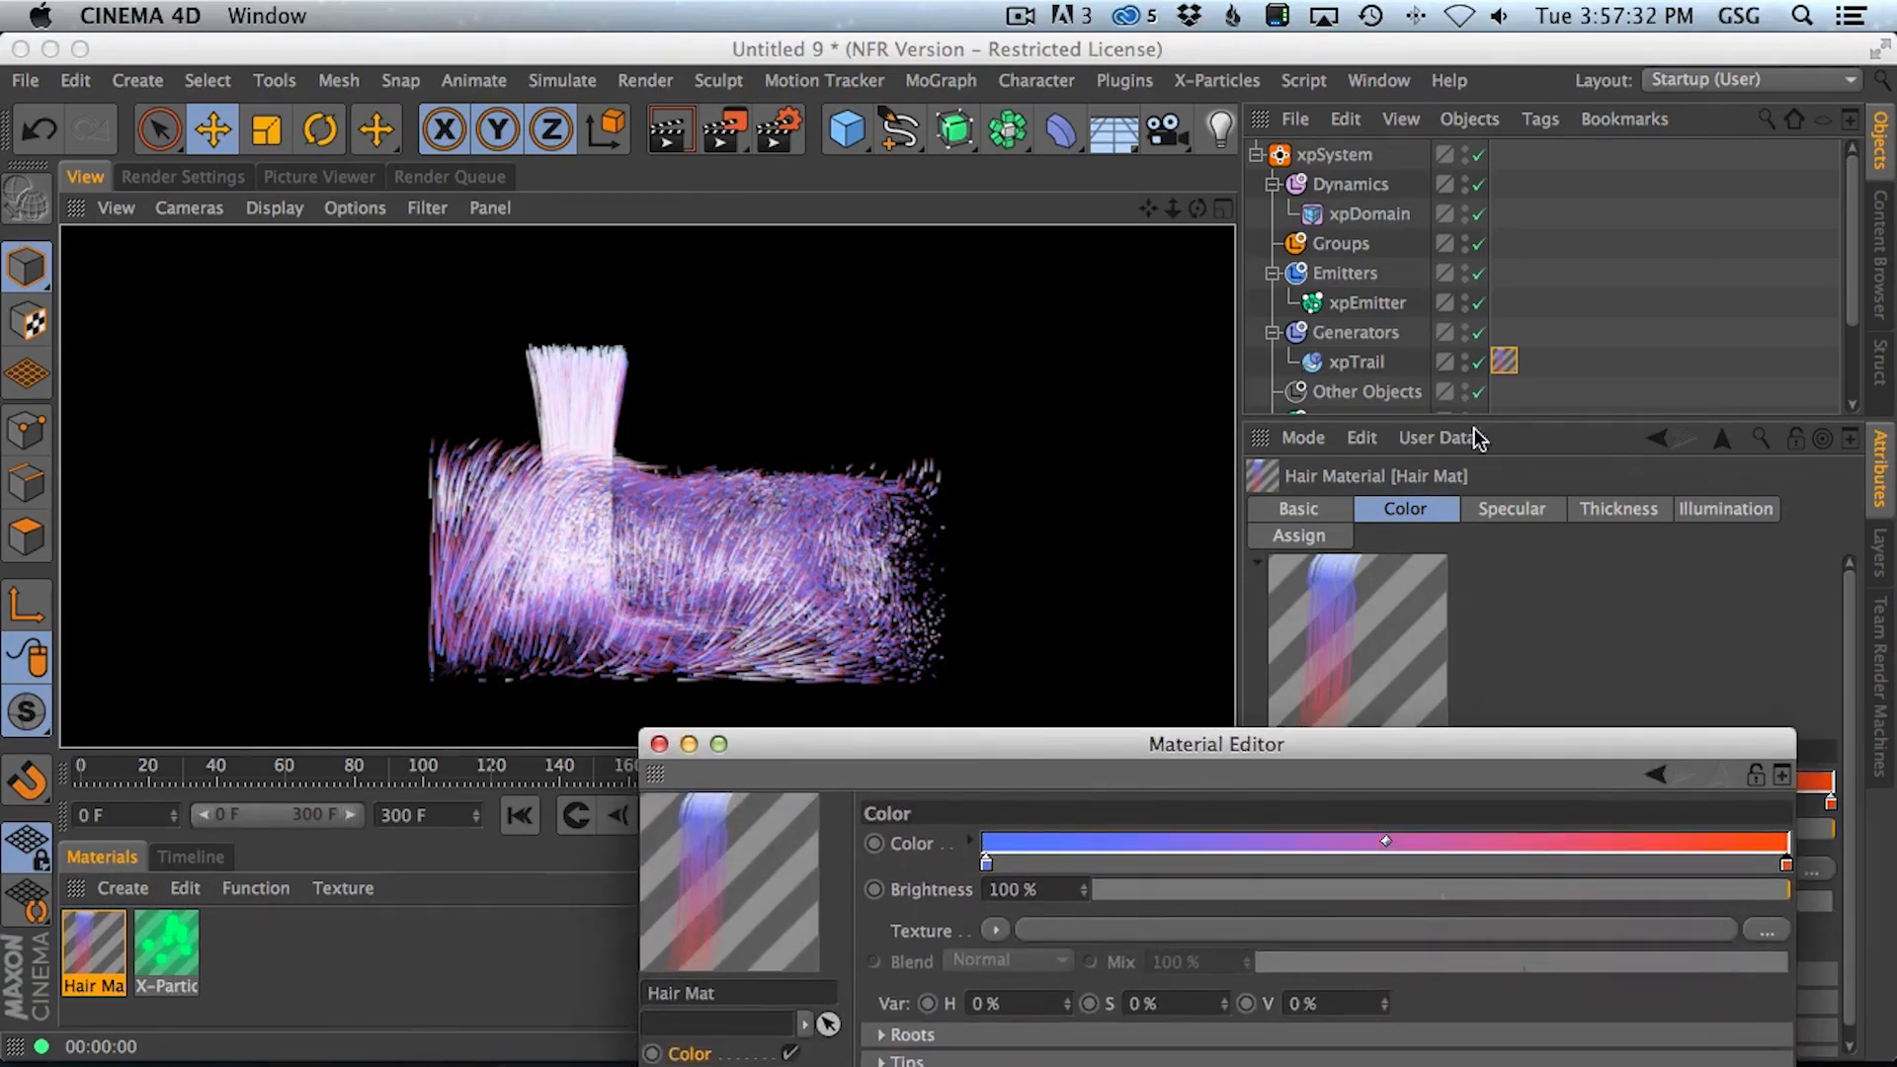
{"action": "left_click_drag", "start_coordinate": [1136, 761], "coordinate": [1198, 147]}
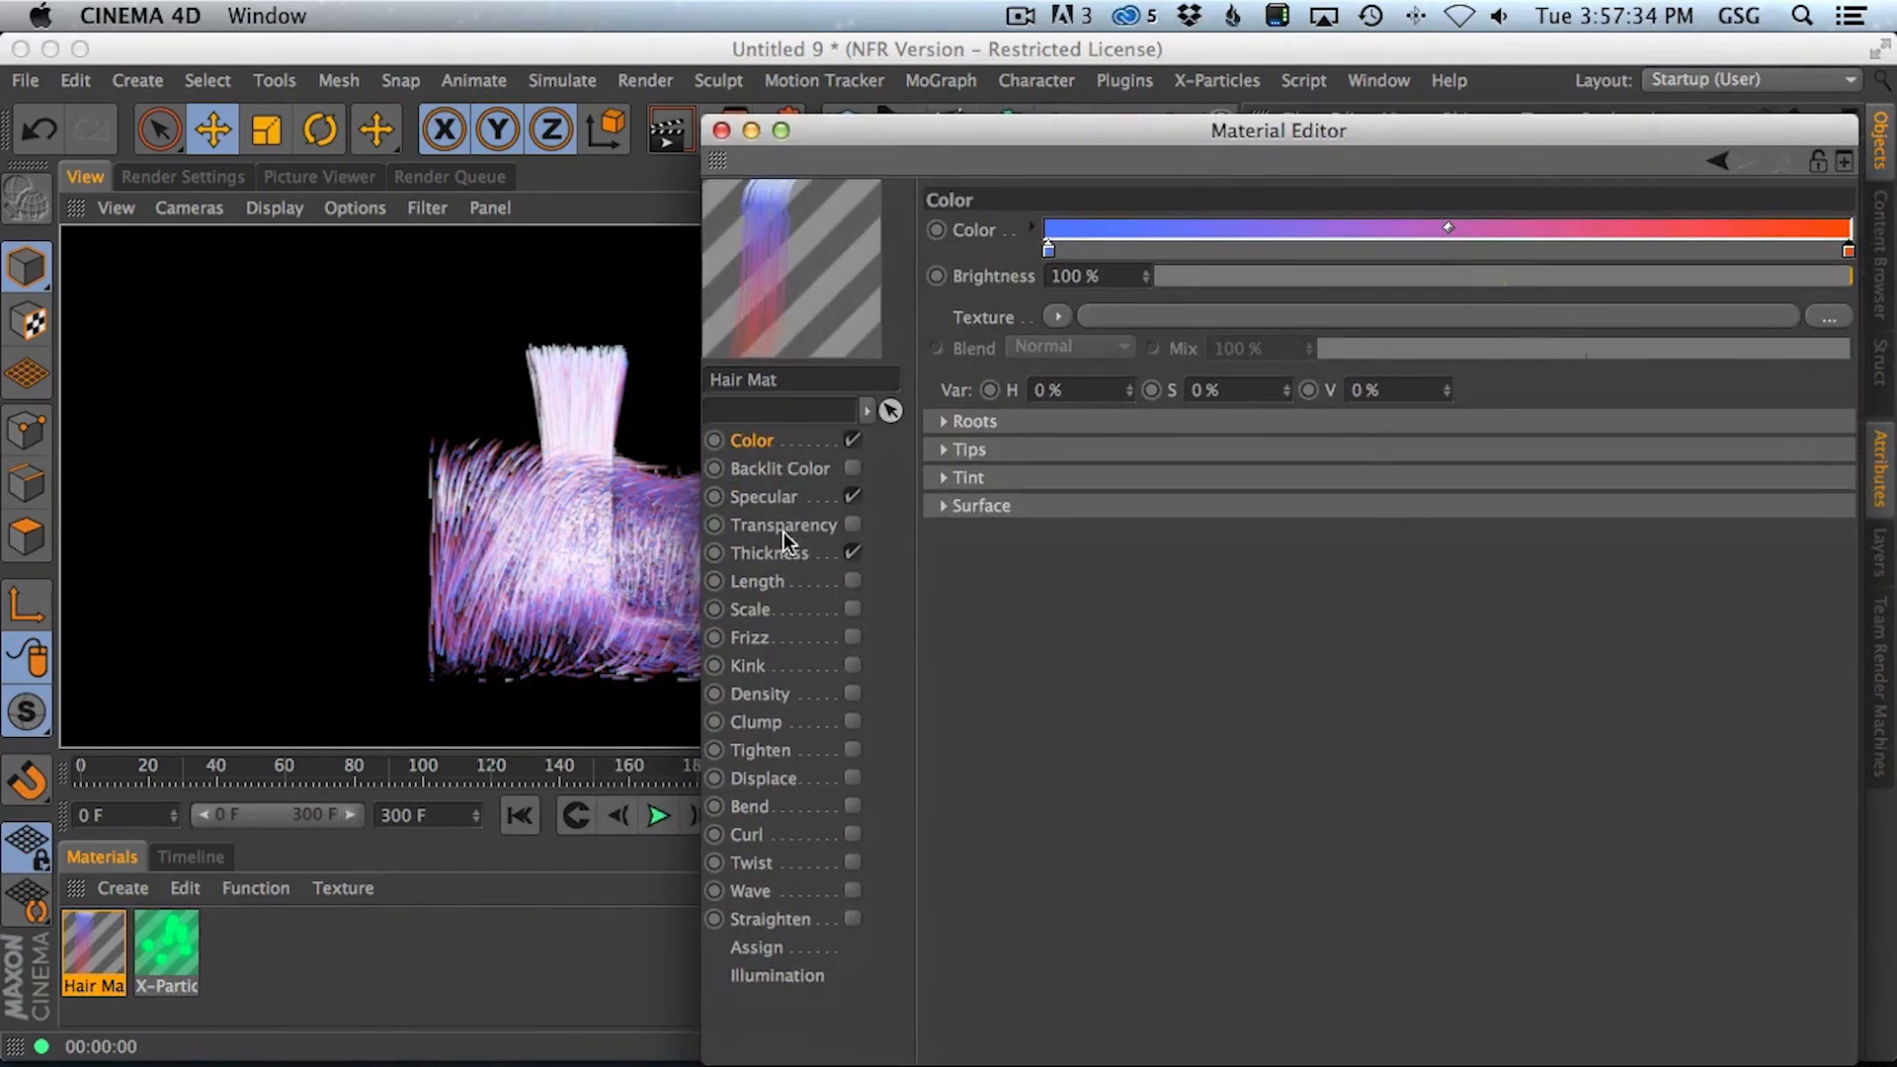
{"action": "left_click_drag", "start_coordinate": [867, 147], "coordinate": [996, 780]}
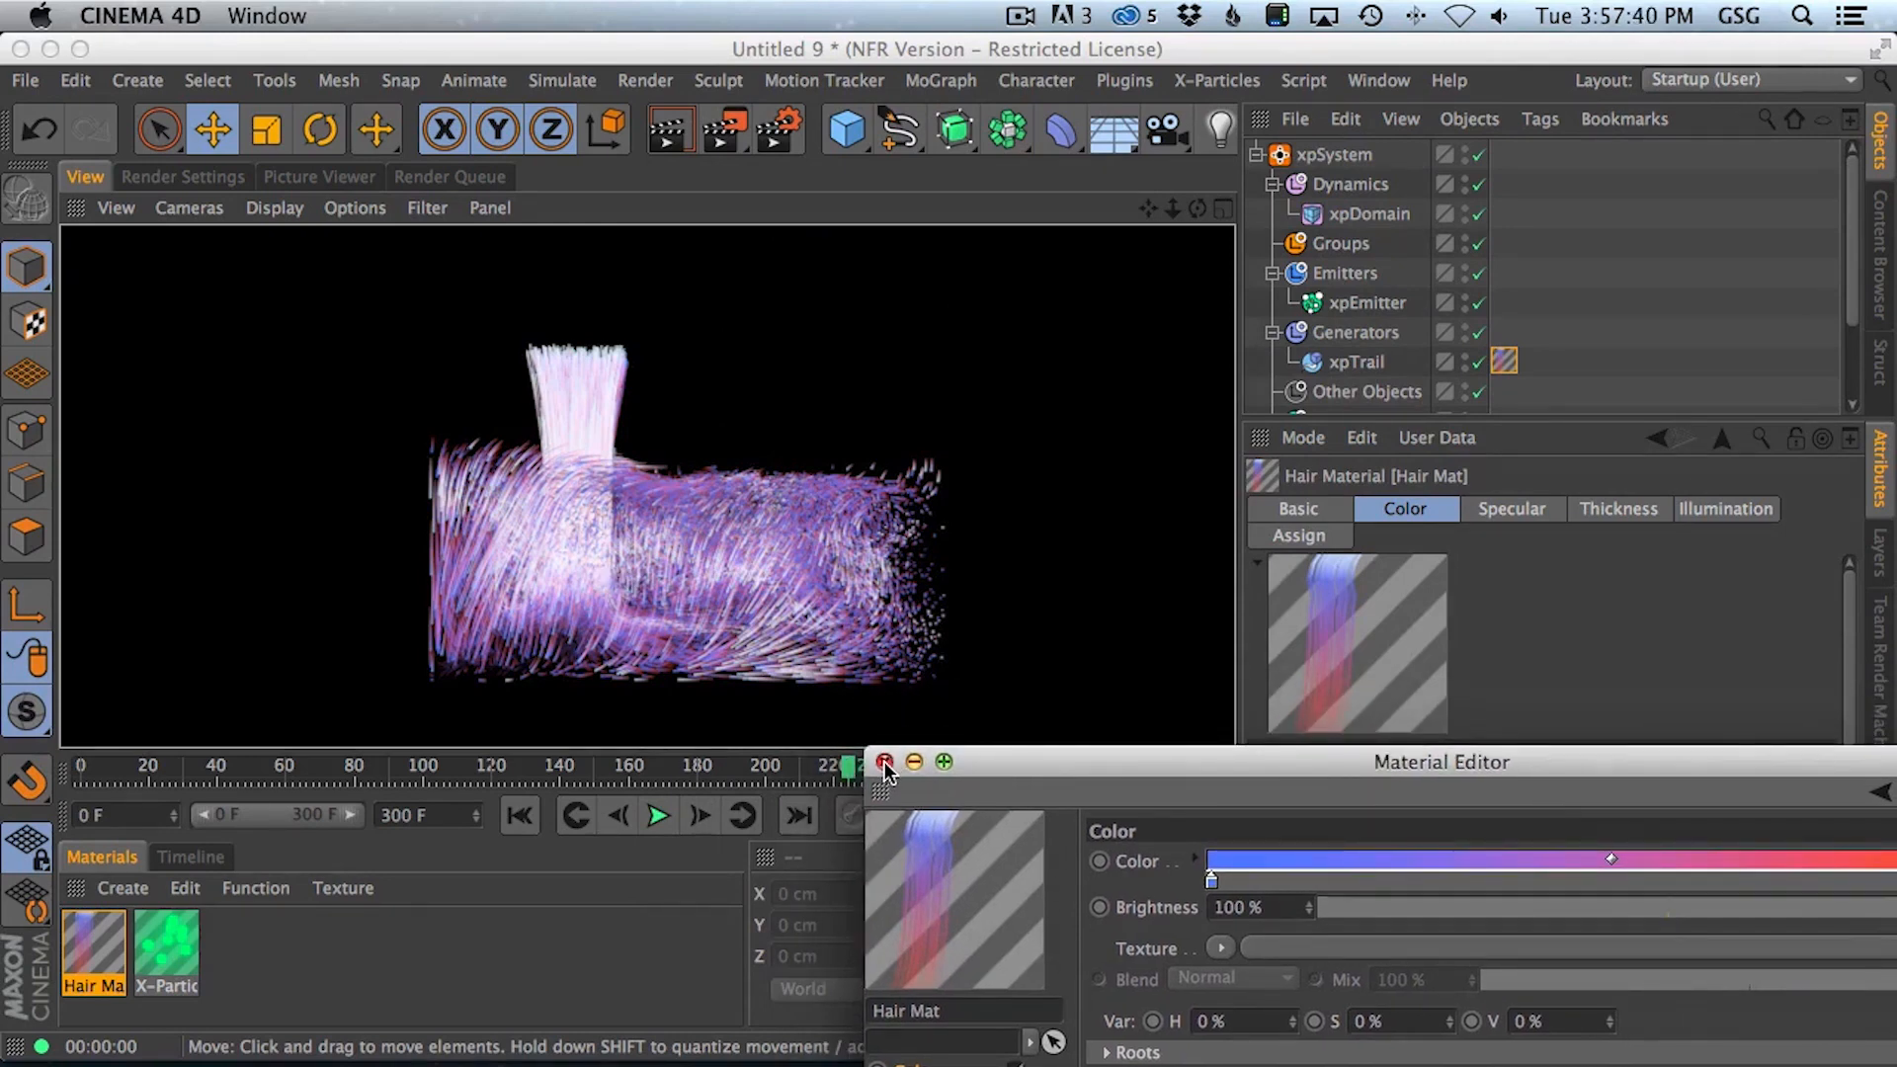
{"action": "left_click", "coordinate": [884, 763]}
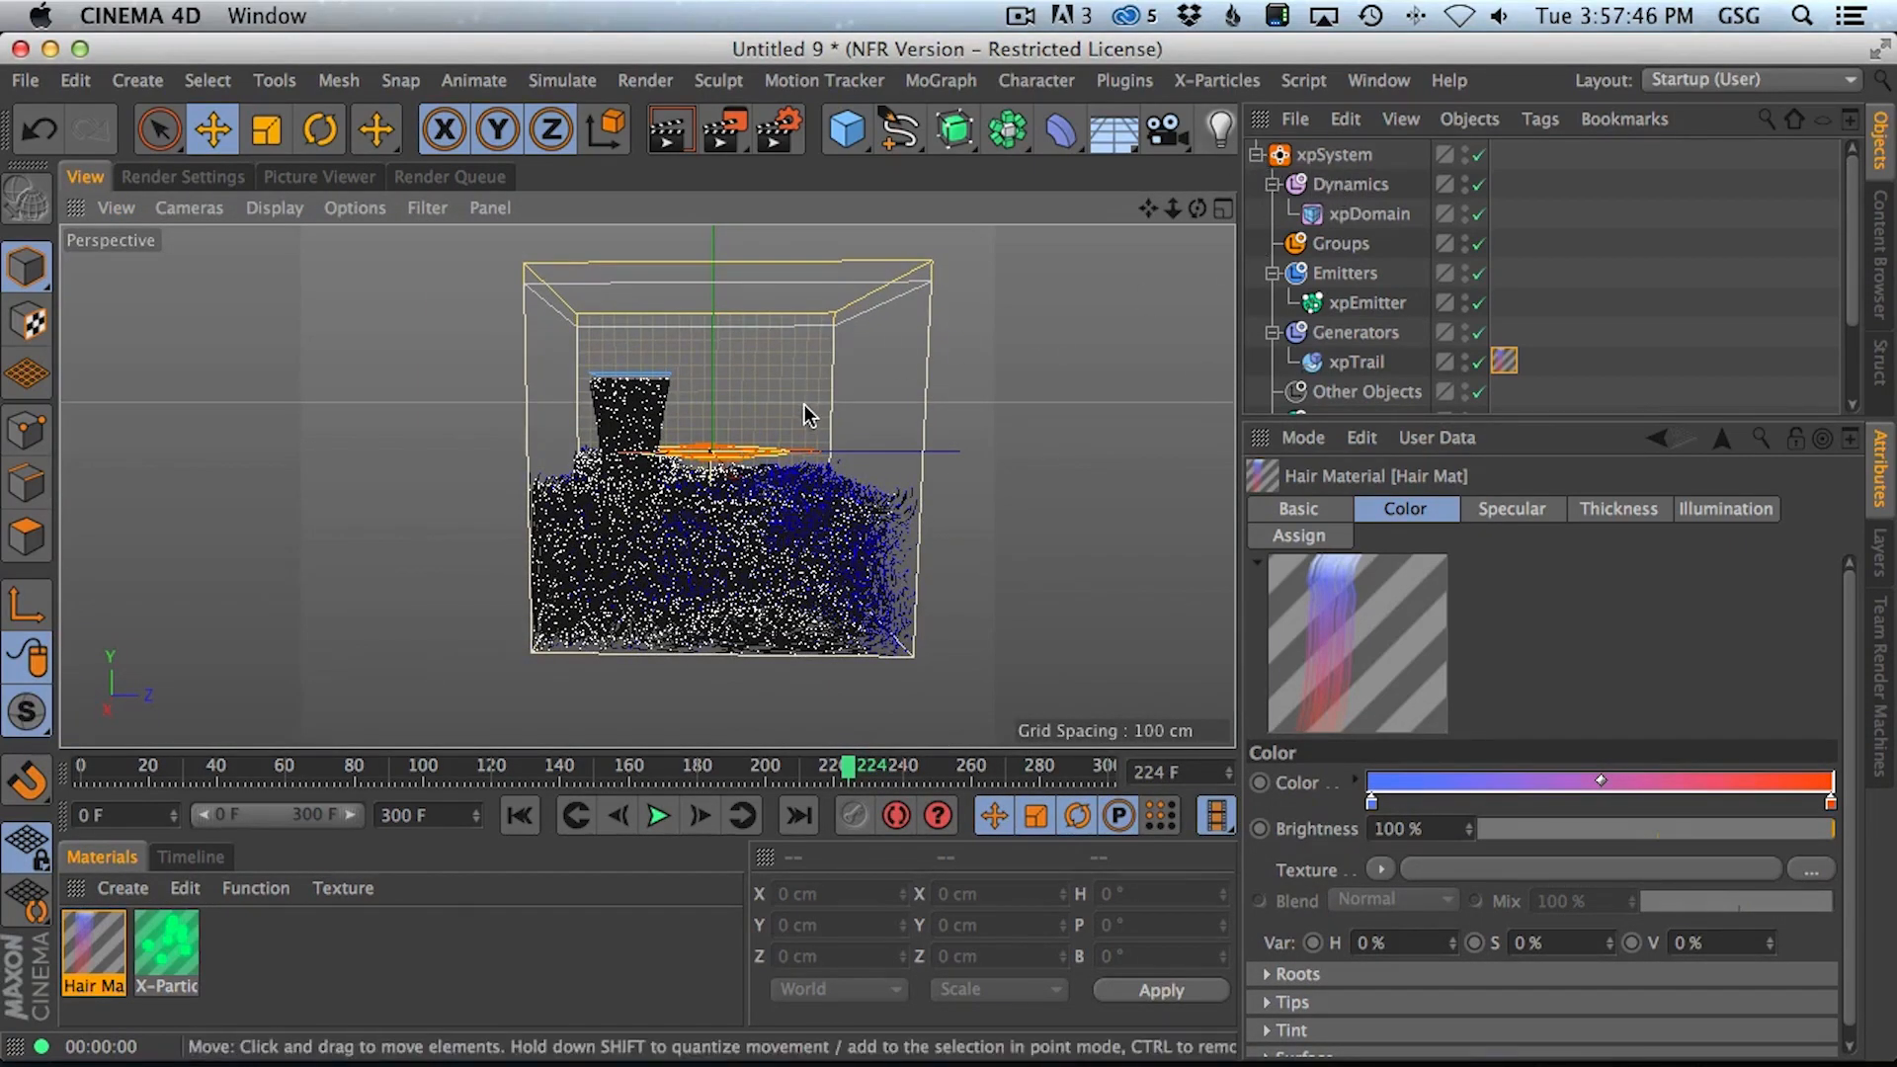
Select xpDomain and replay the simulation from the first frame
{"action": "left_click", "coordinate": [644, 389]}
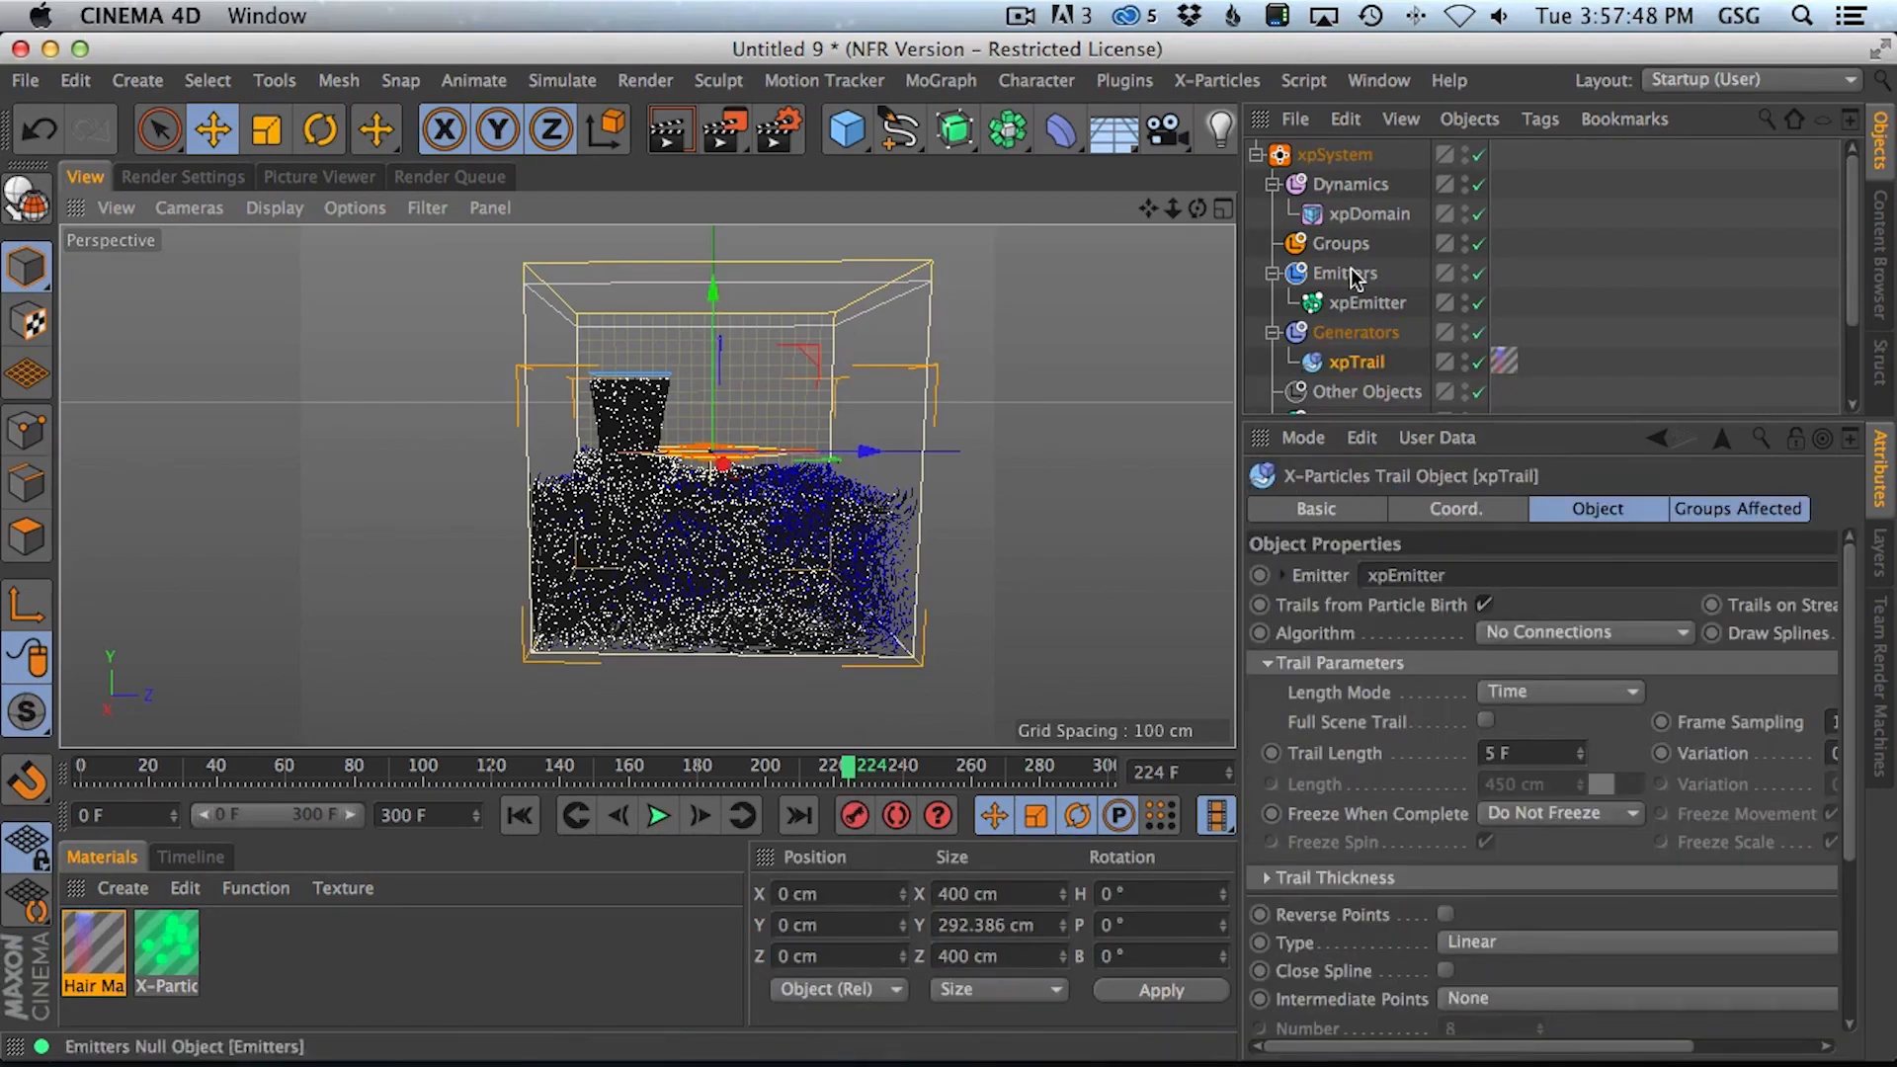
{"action": "left_click", "coordinate": [1368, 332]}
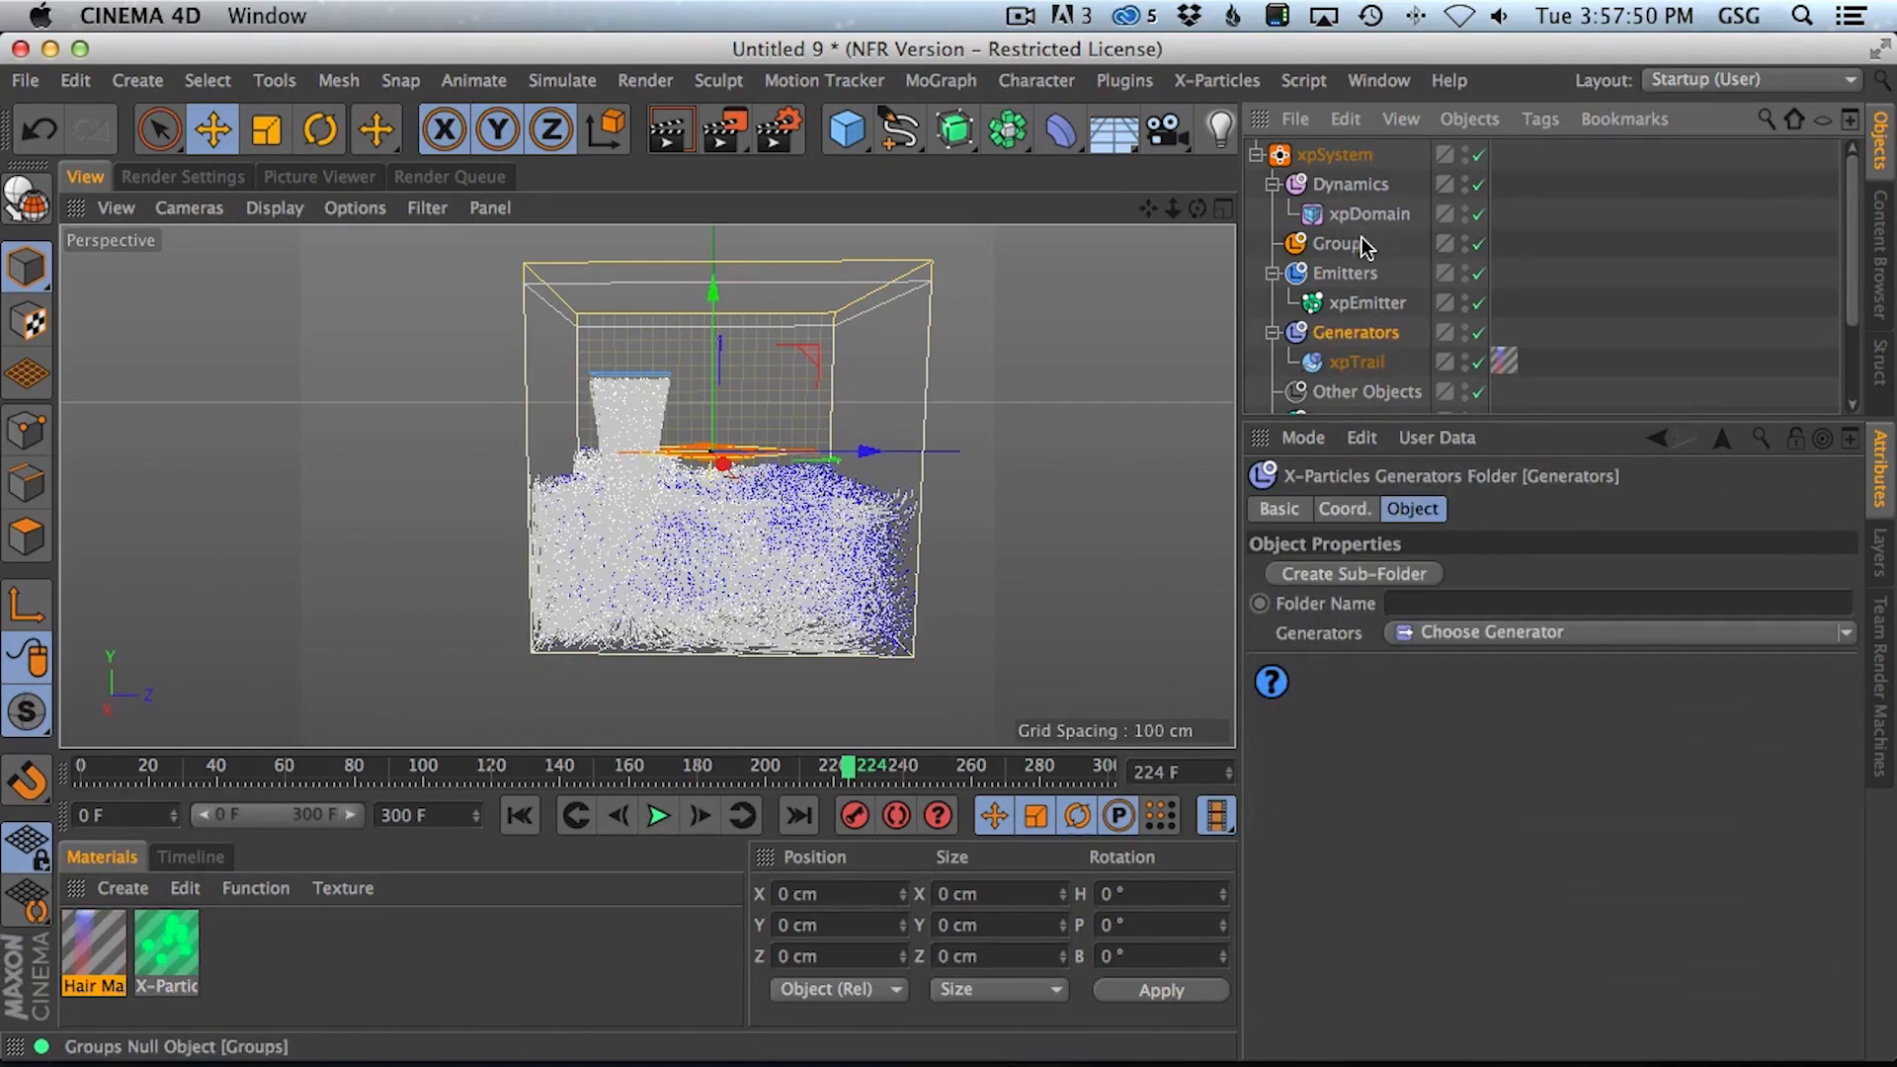
{"action": "left_click", "coordinate": [1367, 215]}
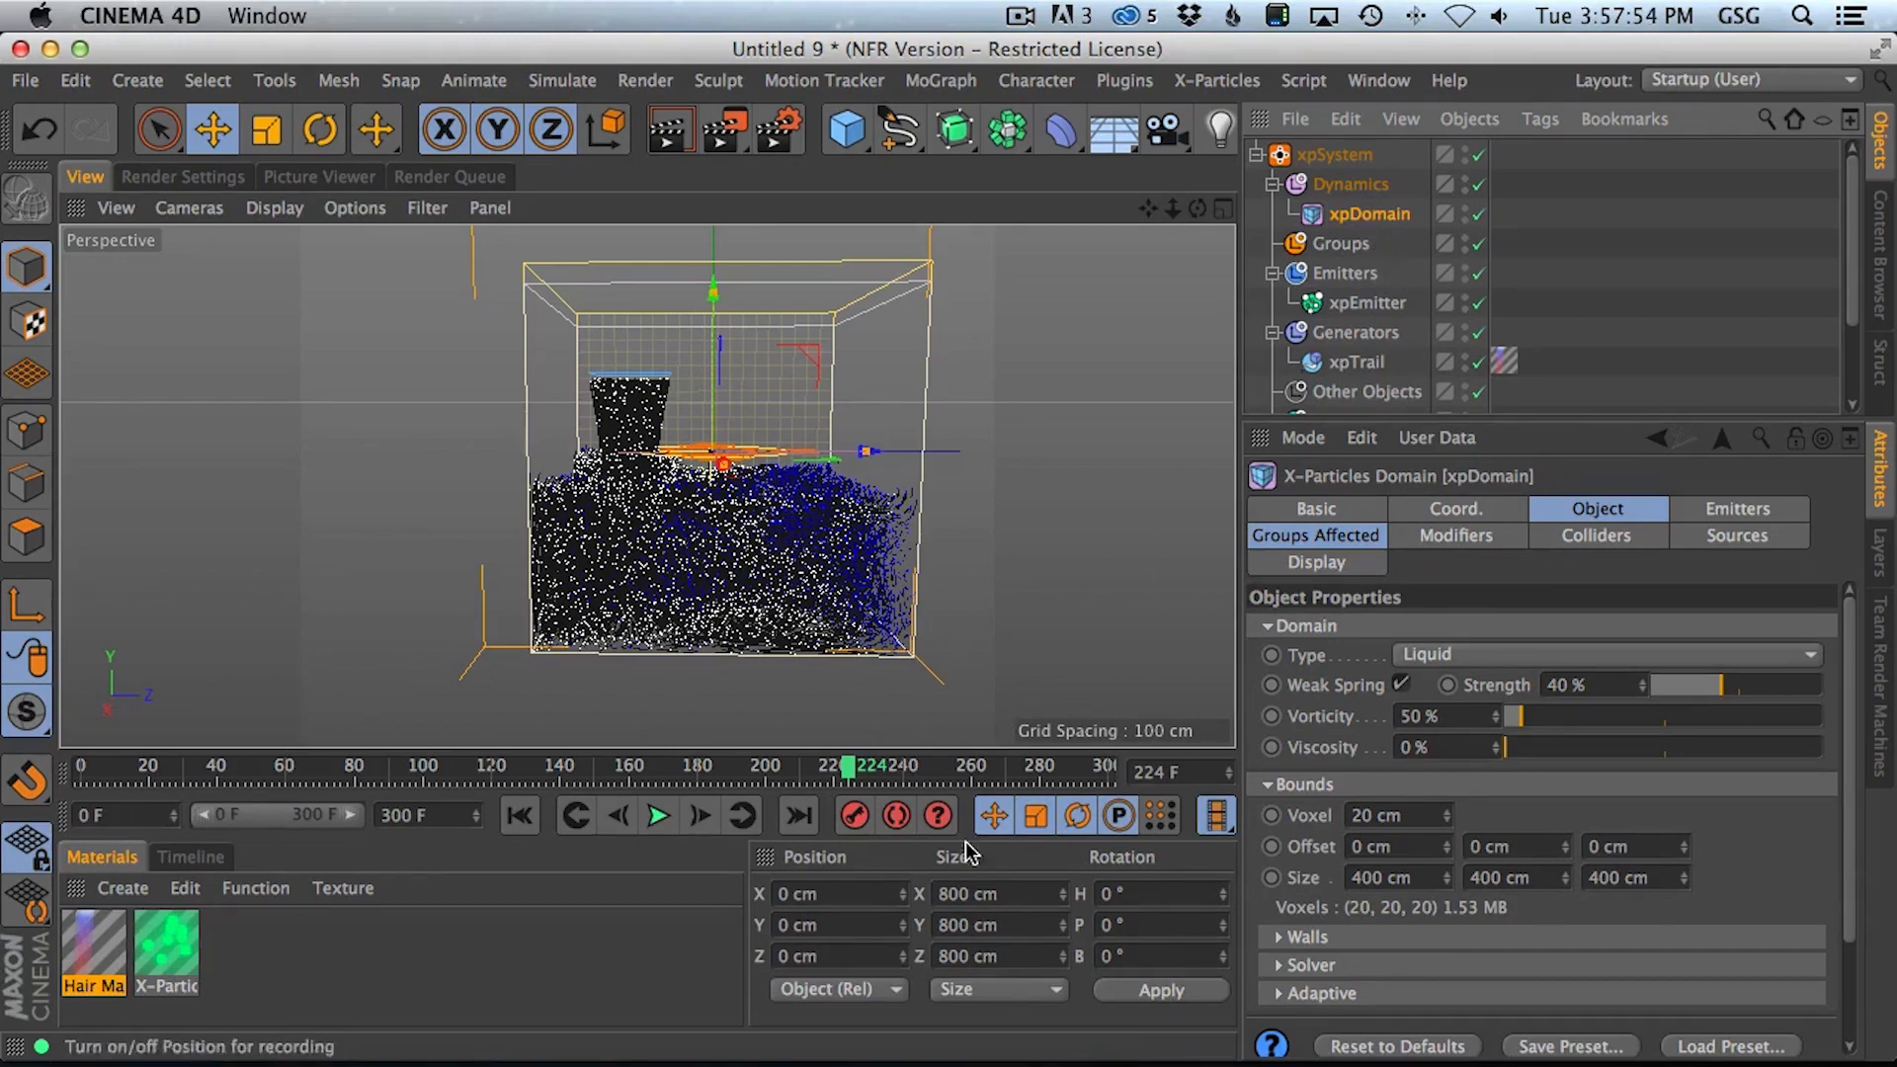
{"action": "left_click", "coordinate": [541, 818]}
{"action": "left_click", "coordinate": [658, 816]}
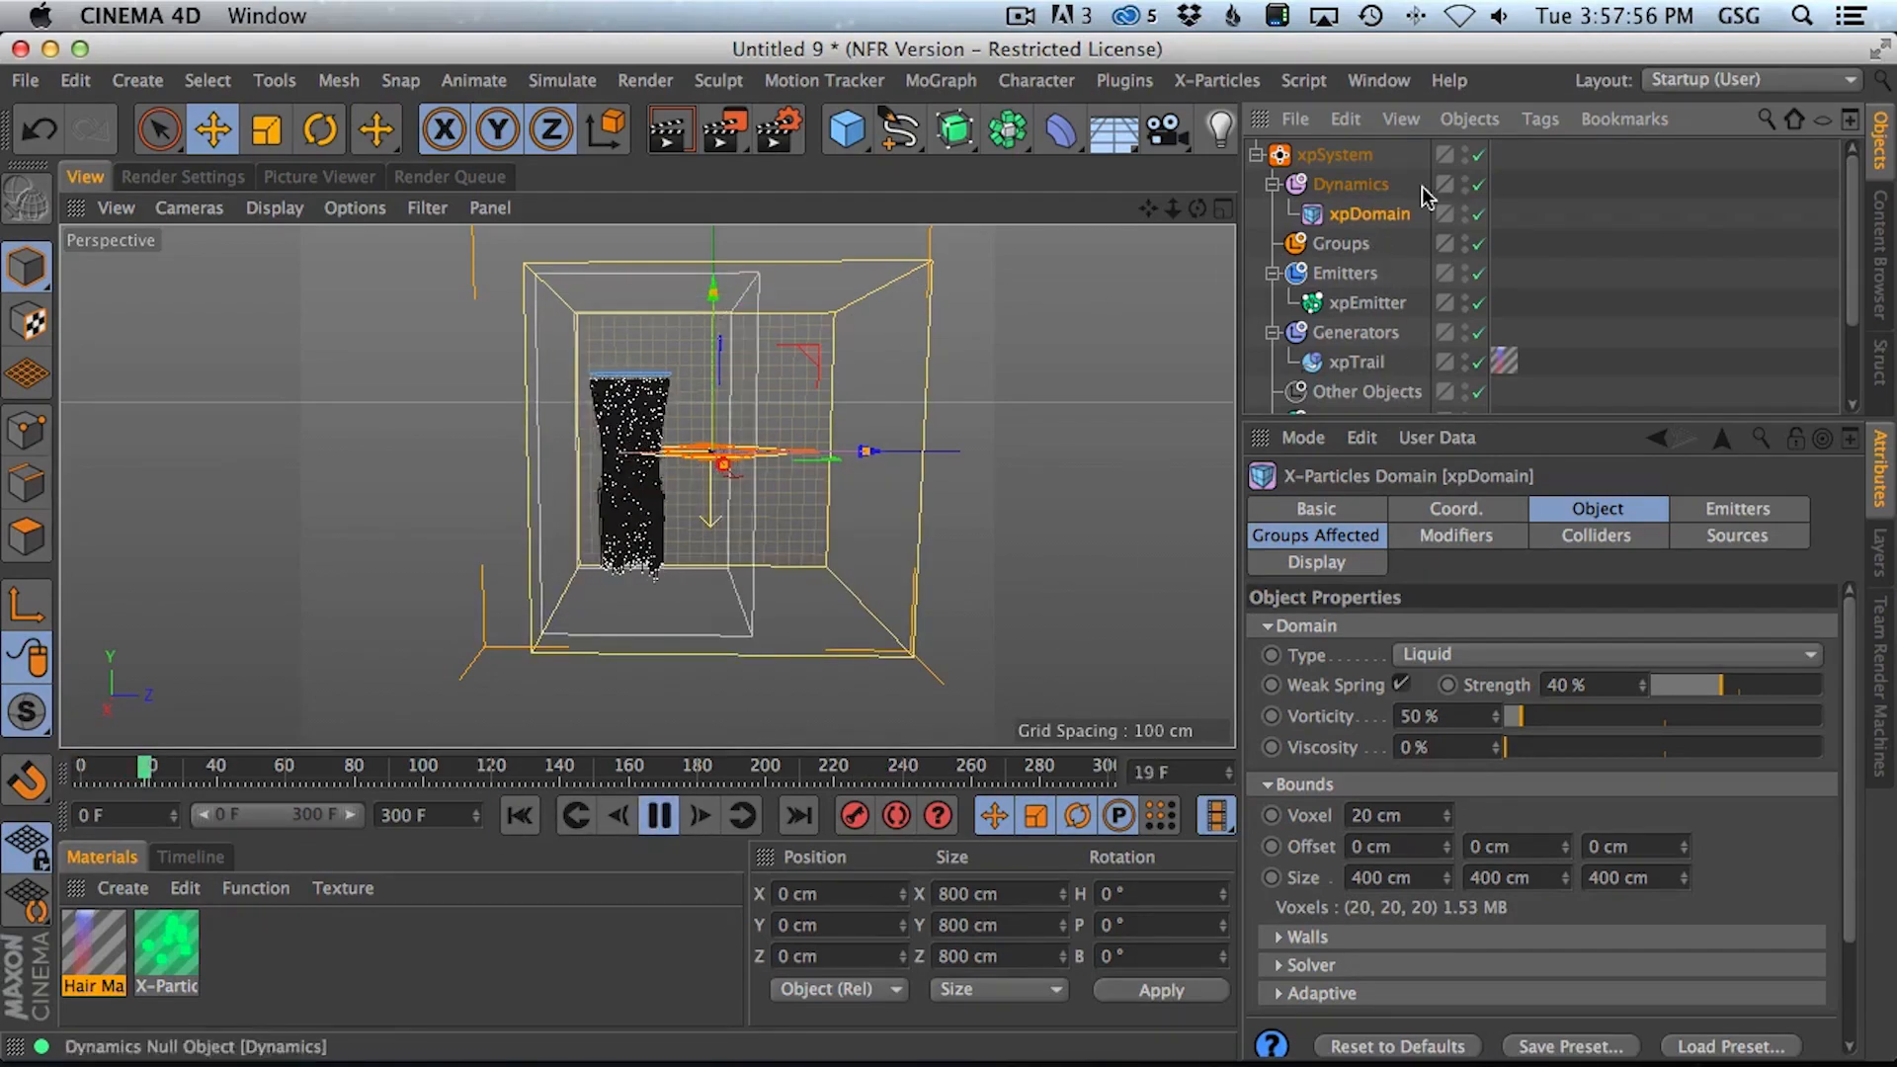
Move xpEmitter to about Y 169 cm, Z 35 cm in the upper part of the domain while the simulation plays
{"action": "left_click", "coordinate": [1355, 362]}
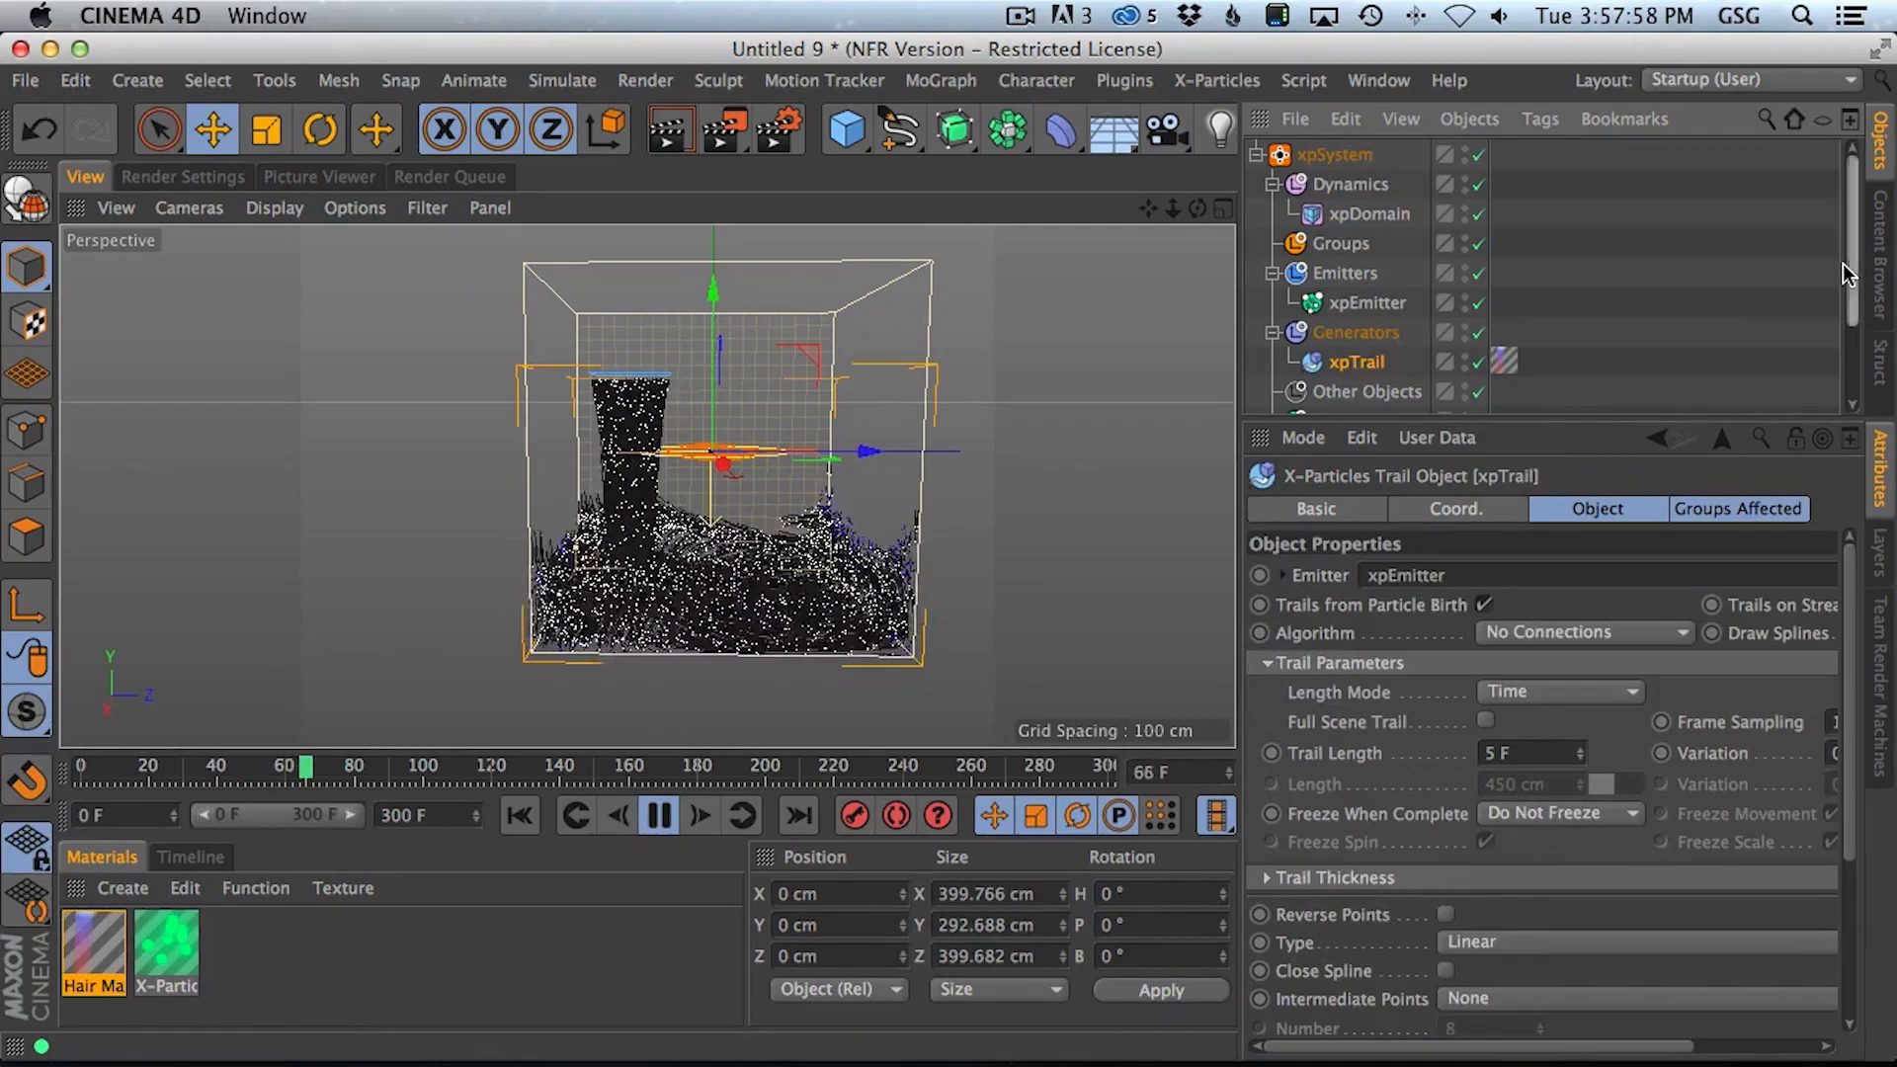
{"action": "scroll", "coordinate": [1835, 348], "scroll_direction": "down", "scroll_amount": 3}
{"action": "left_click", "coordinate": [1367, 340]}
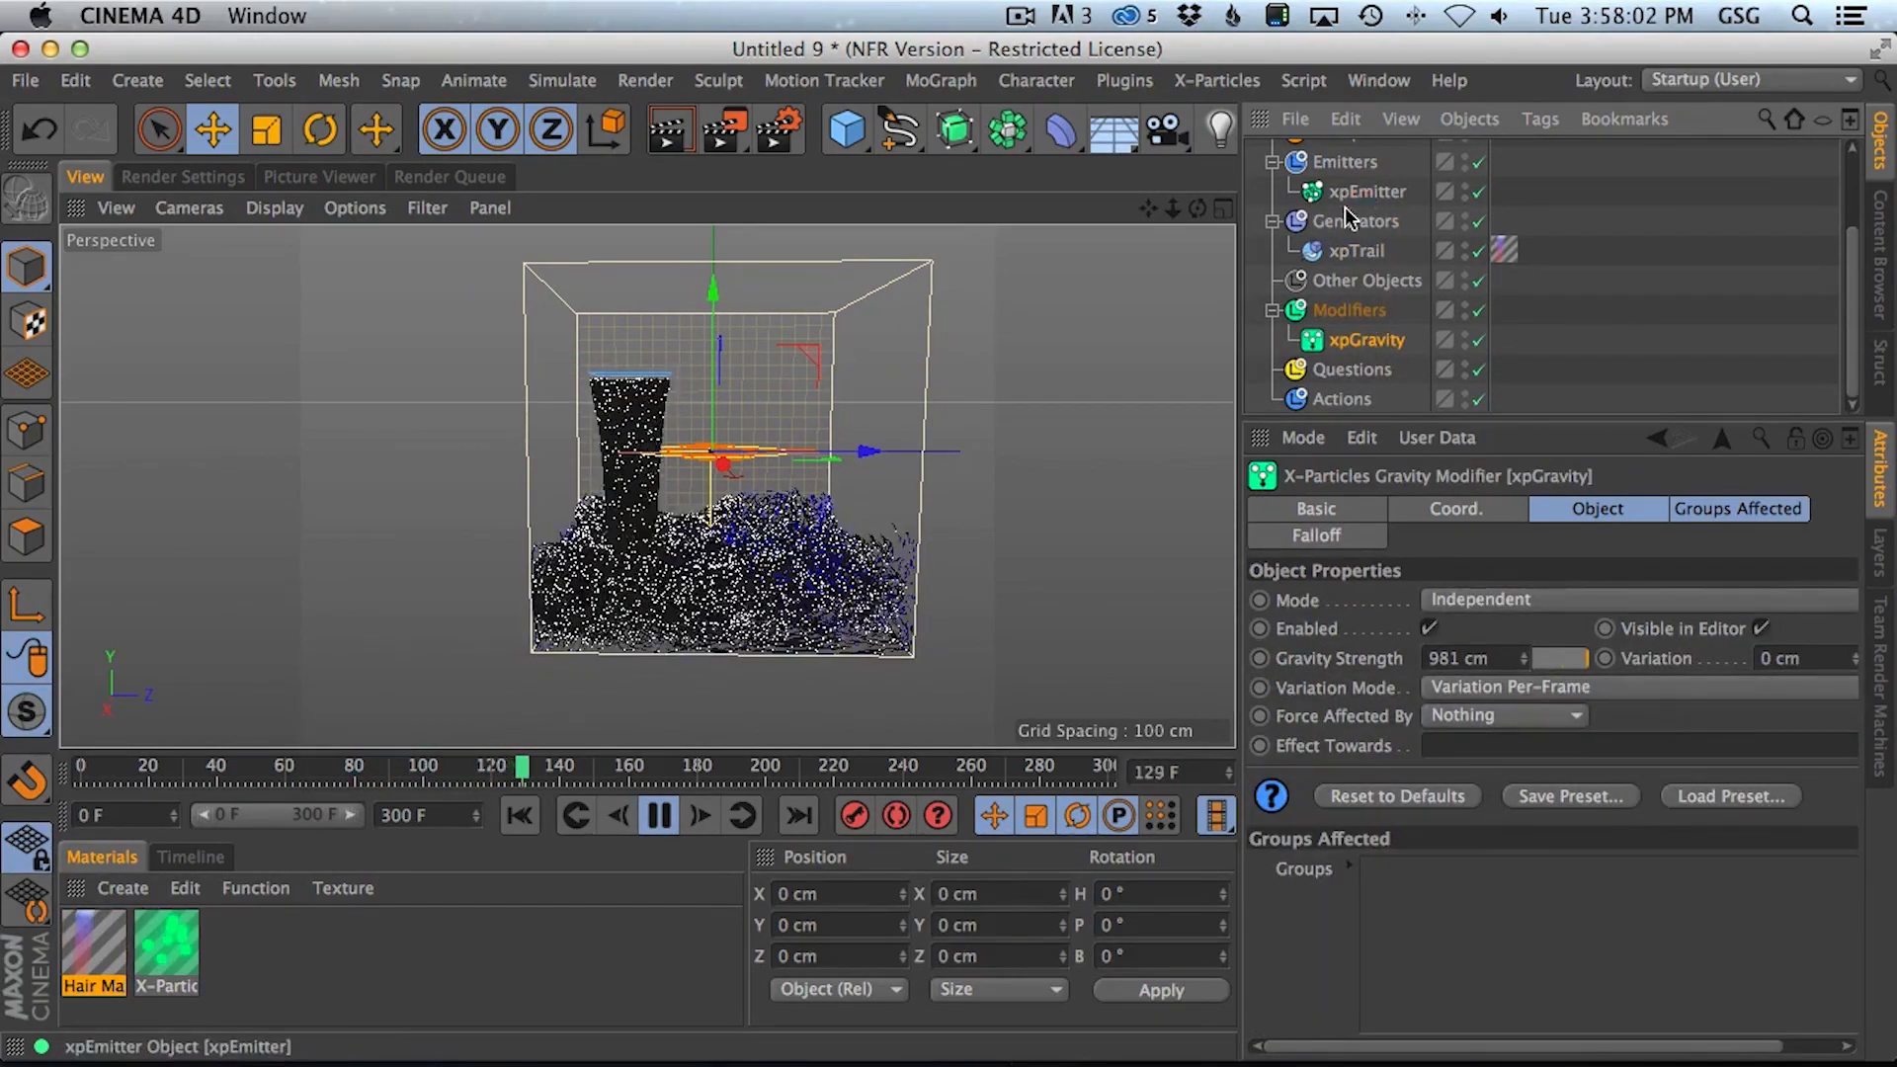
{"action": "left_click", "coordinate": [620, 401]}
{"action": "left_click_drag", "start_coordinate": [673, 385], "coordinate": [864, 351]}
{"action": "left_click_drag", "start_coordinate": [755, 520], "coordinate": [764, 511], "text": "alt"}
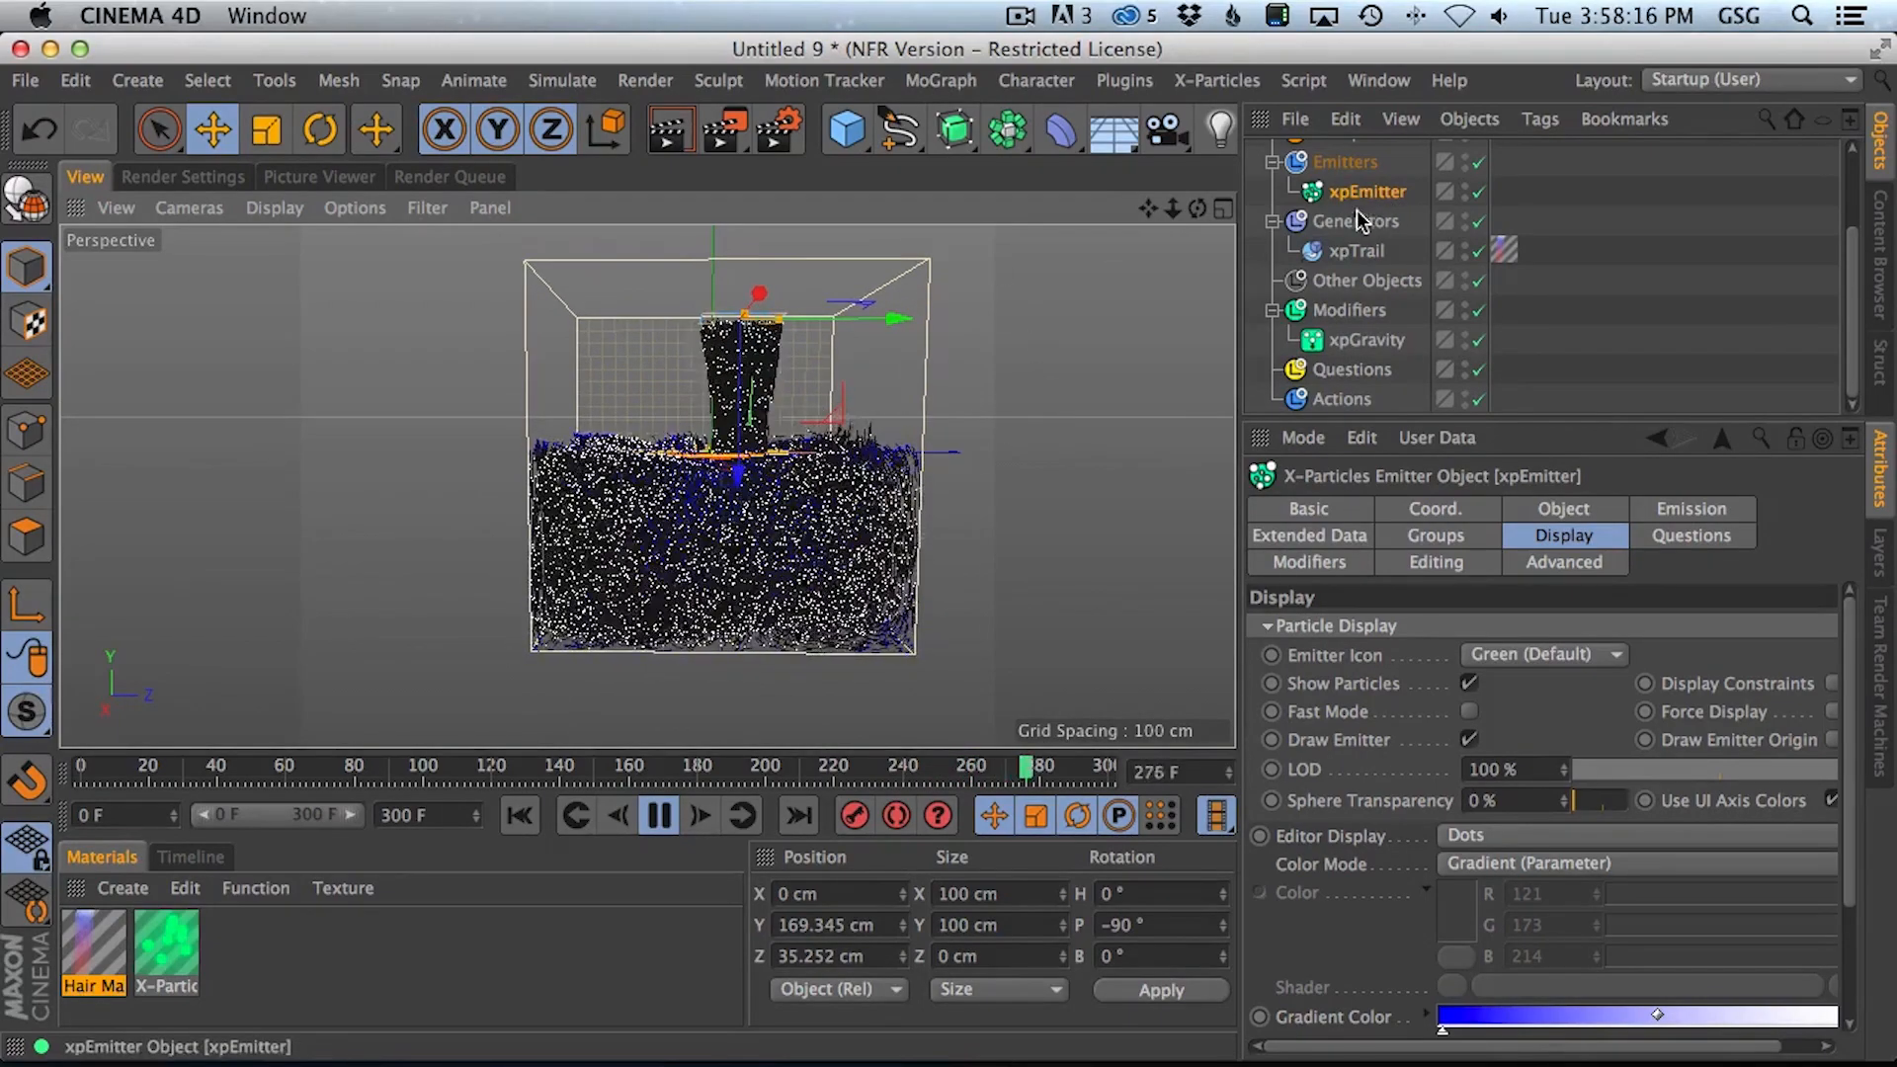
Set xpDomain's viscosity to 16% and watch the liquid fill the domain
{"action": "scroll", "coordinate": [1788, 309], "scroll_direction": "up", "scroll_amount": 3}
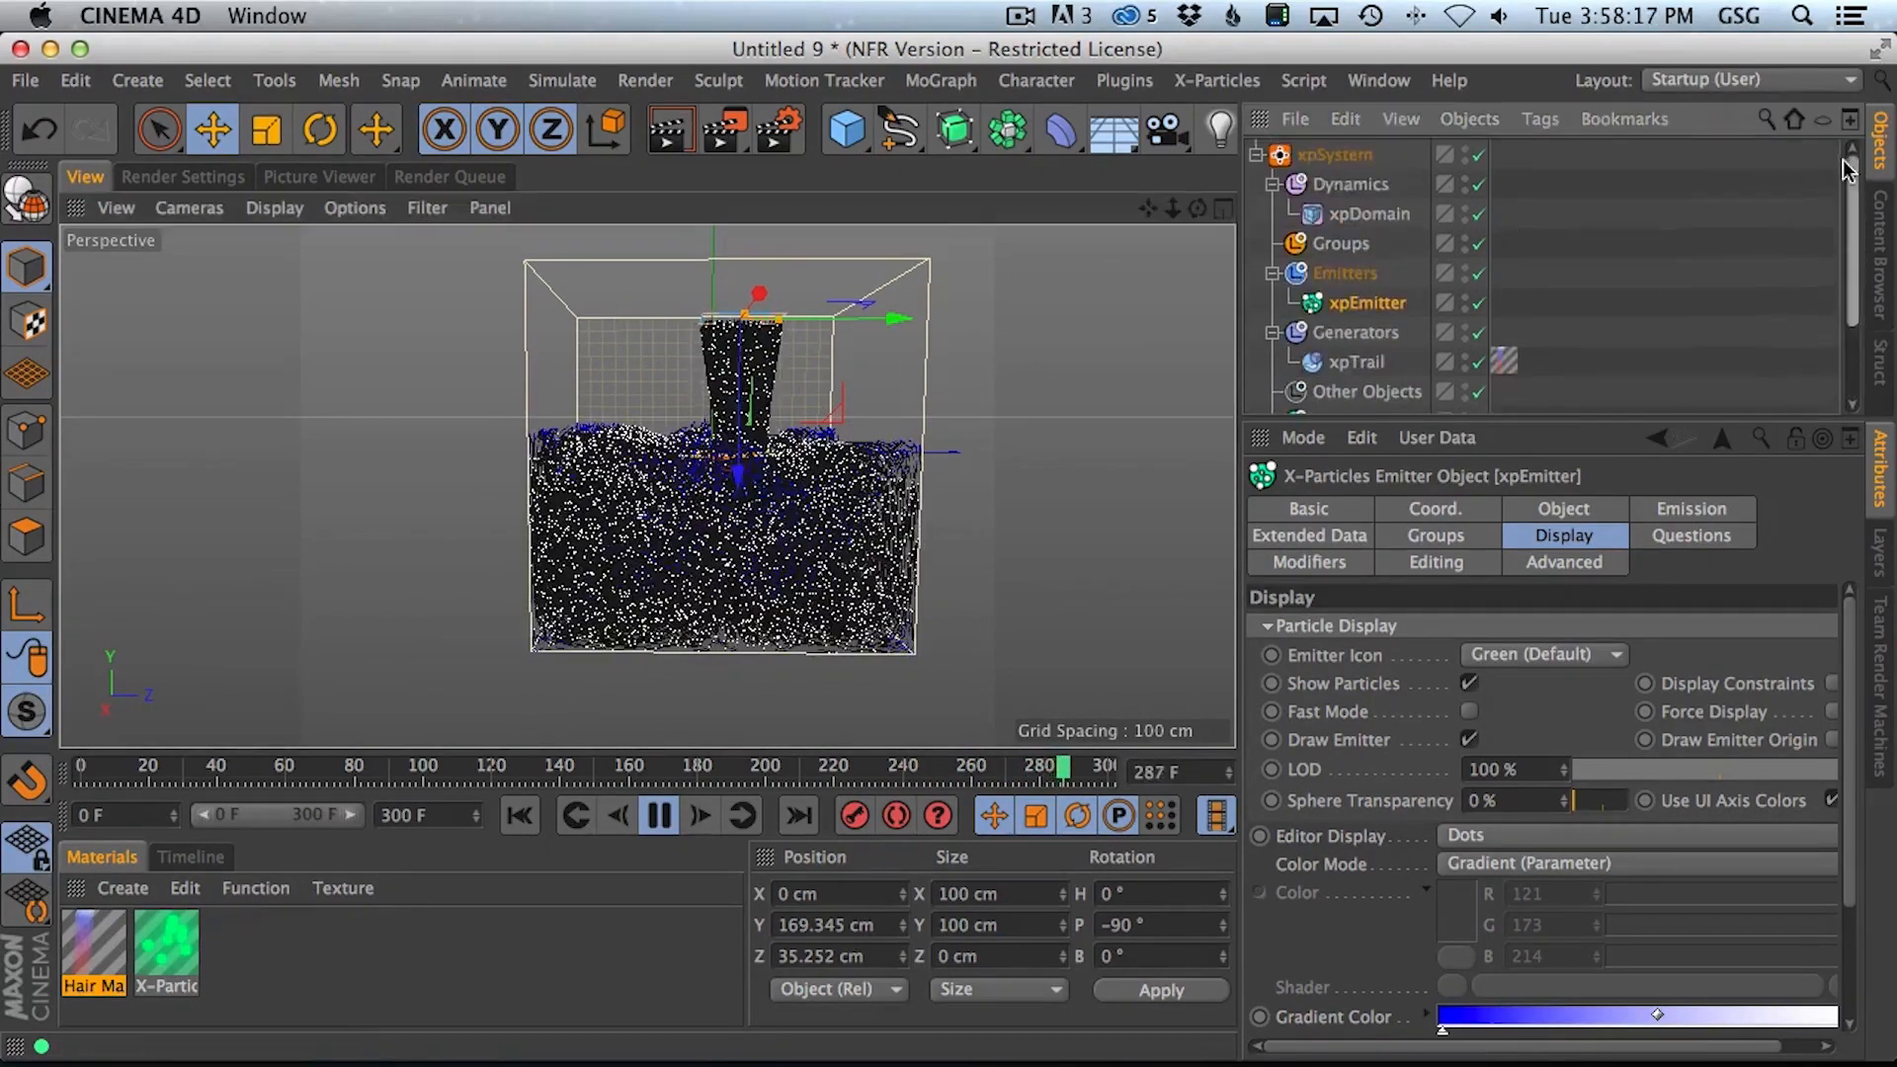
{"action": "left_click", "coordinate": [1369, 215]}
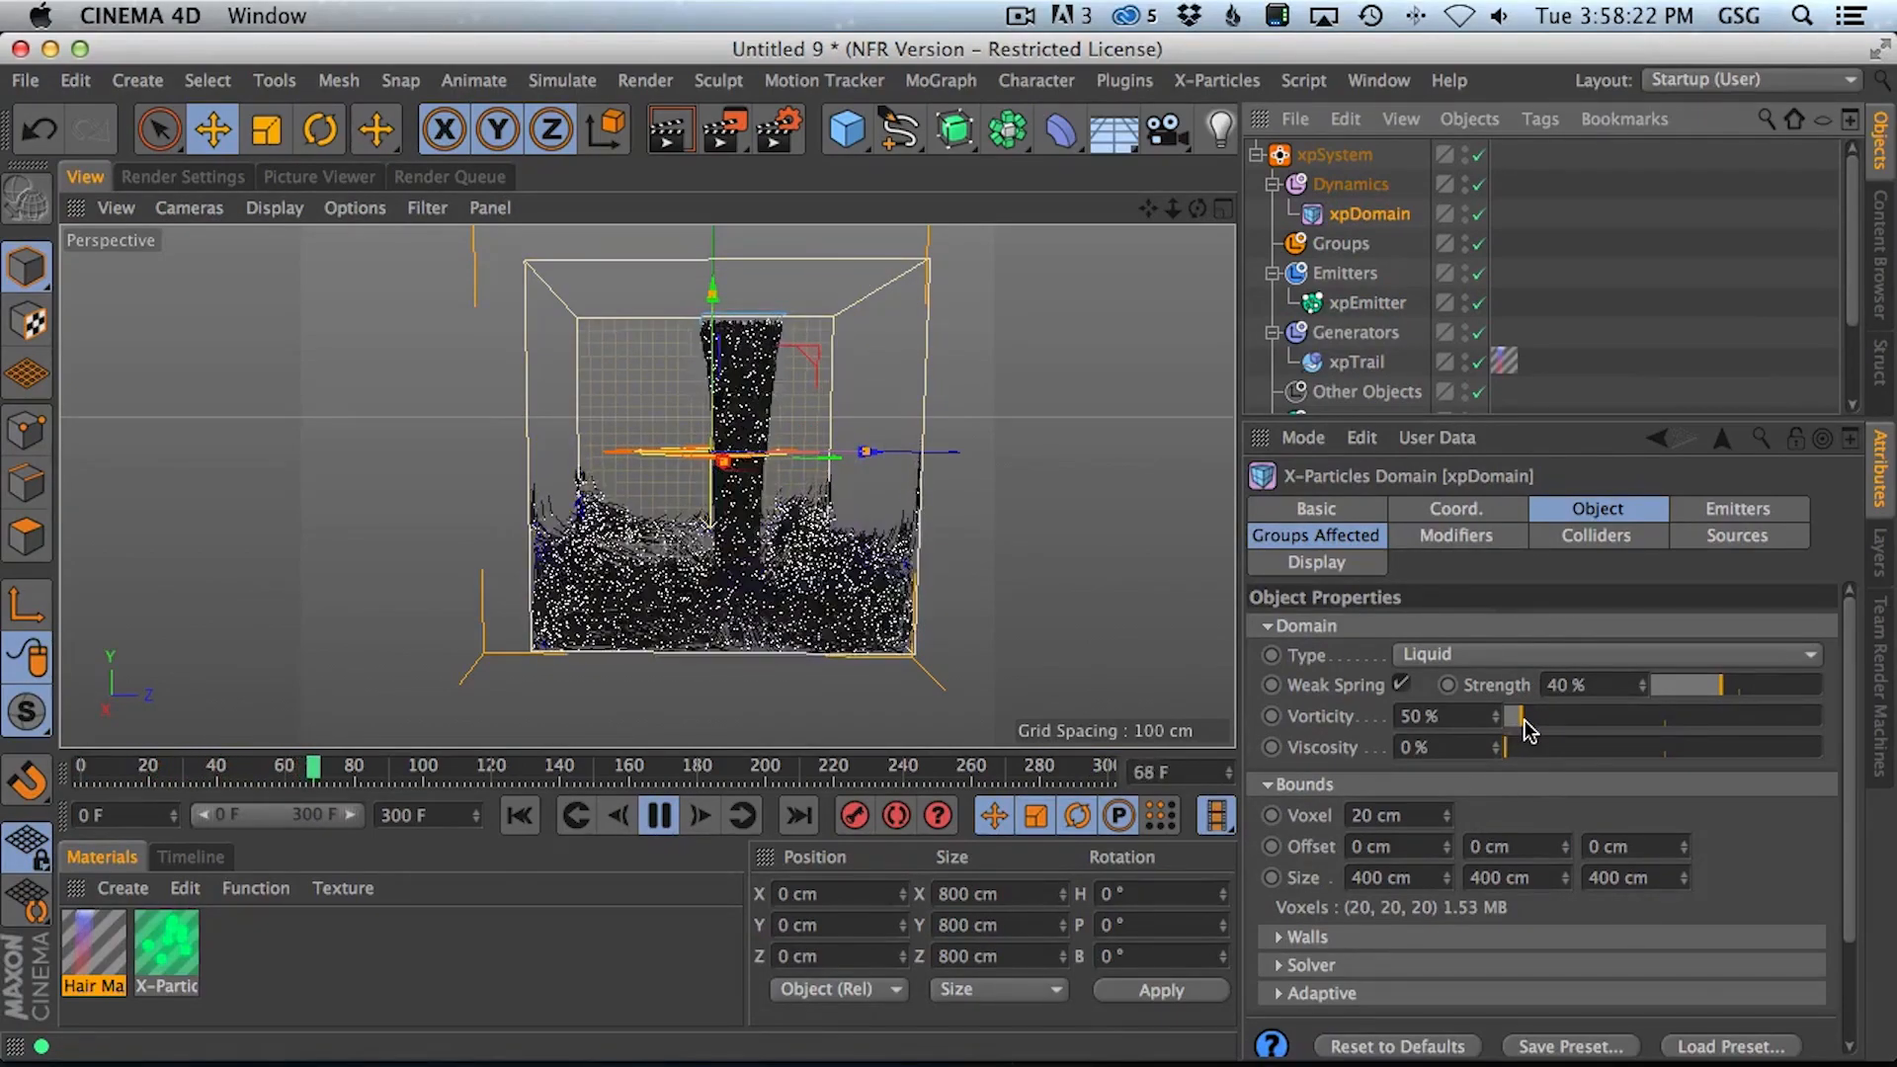
{"action": "left_click_drag", "start_coordinate": [1521, 747], "coordinate": [1556, 747]}
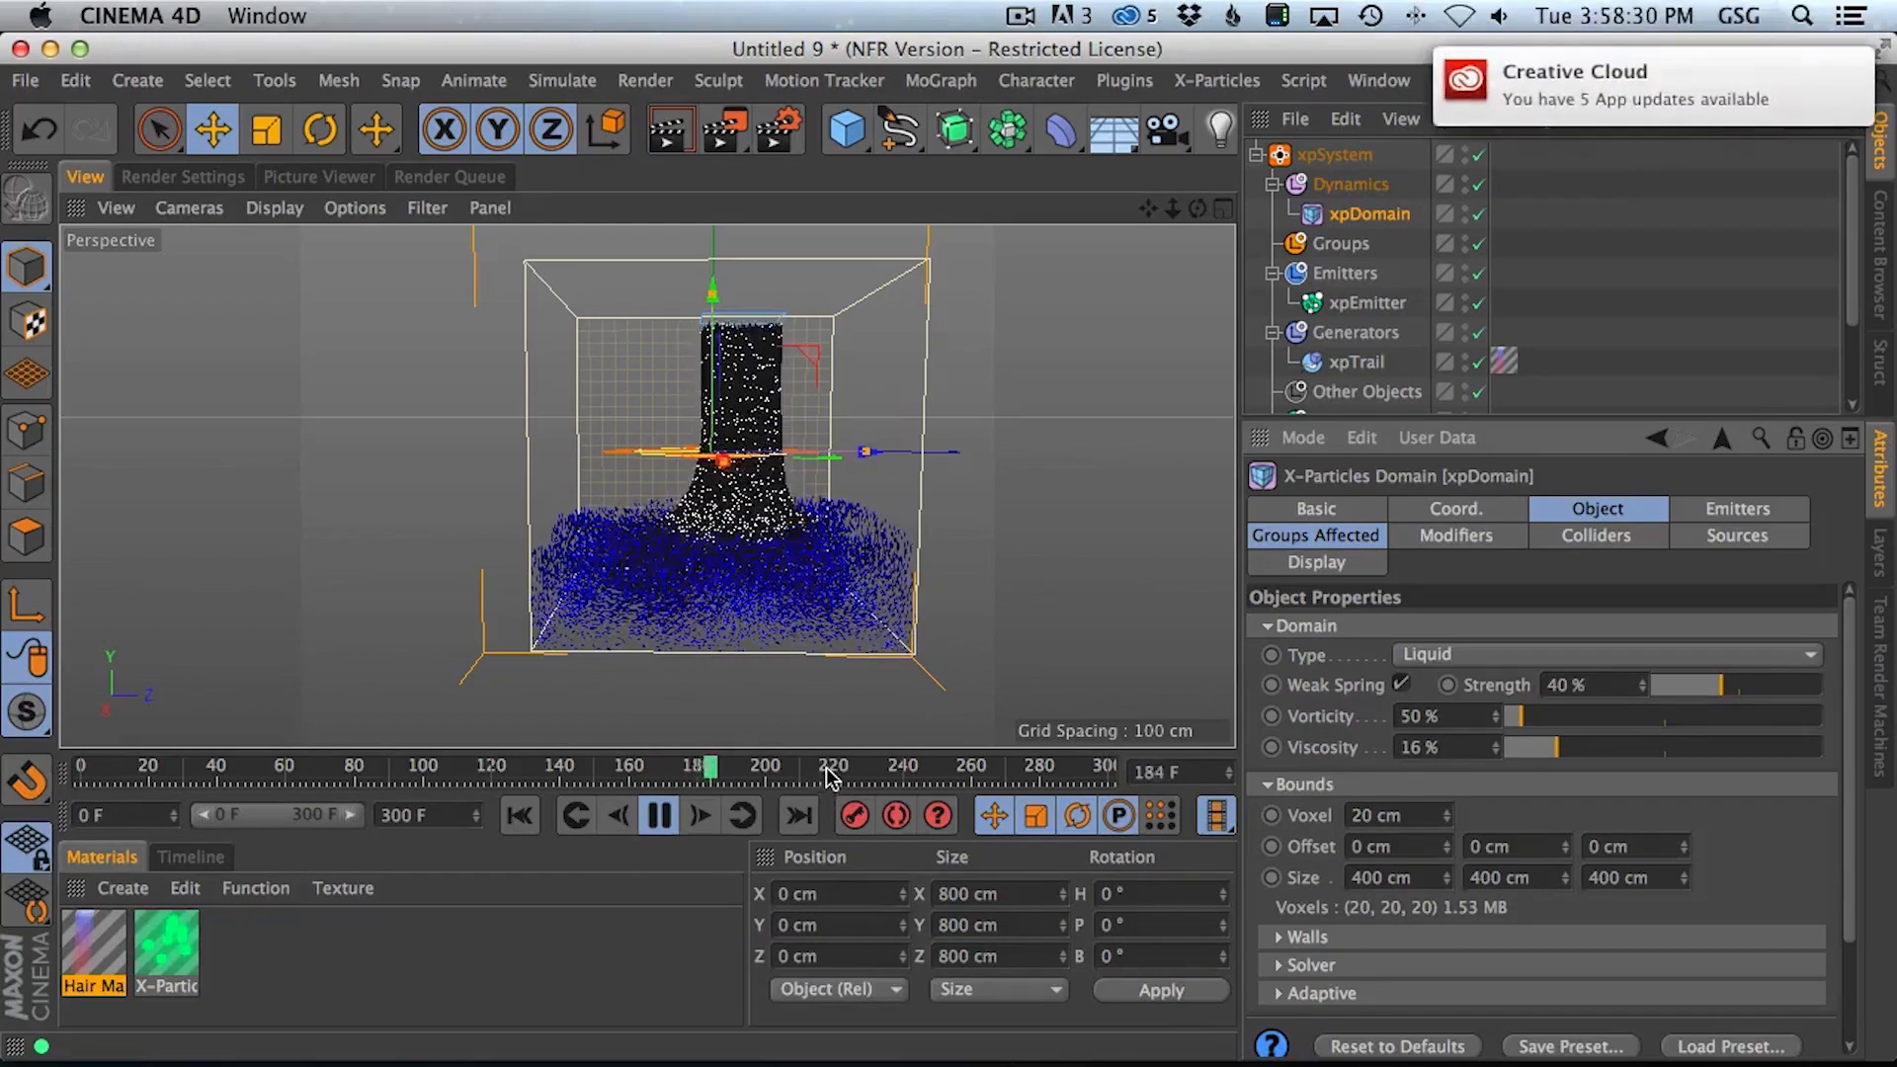
{"action": "left_click_drag", "start_coordinate": [798, 587], "coordinate": [814, 559], "text": "alt"}
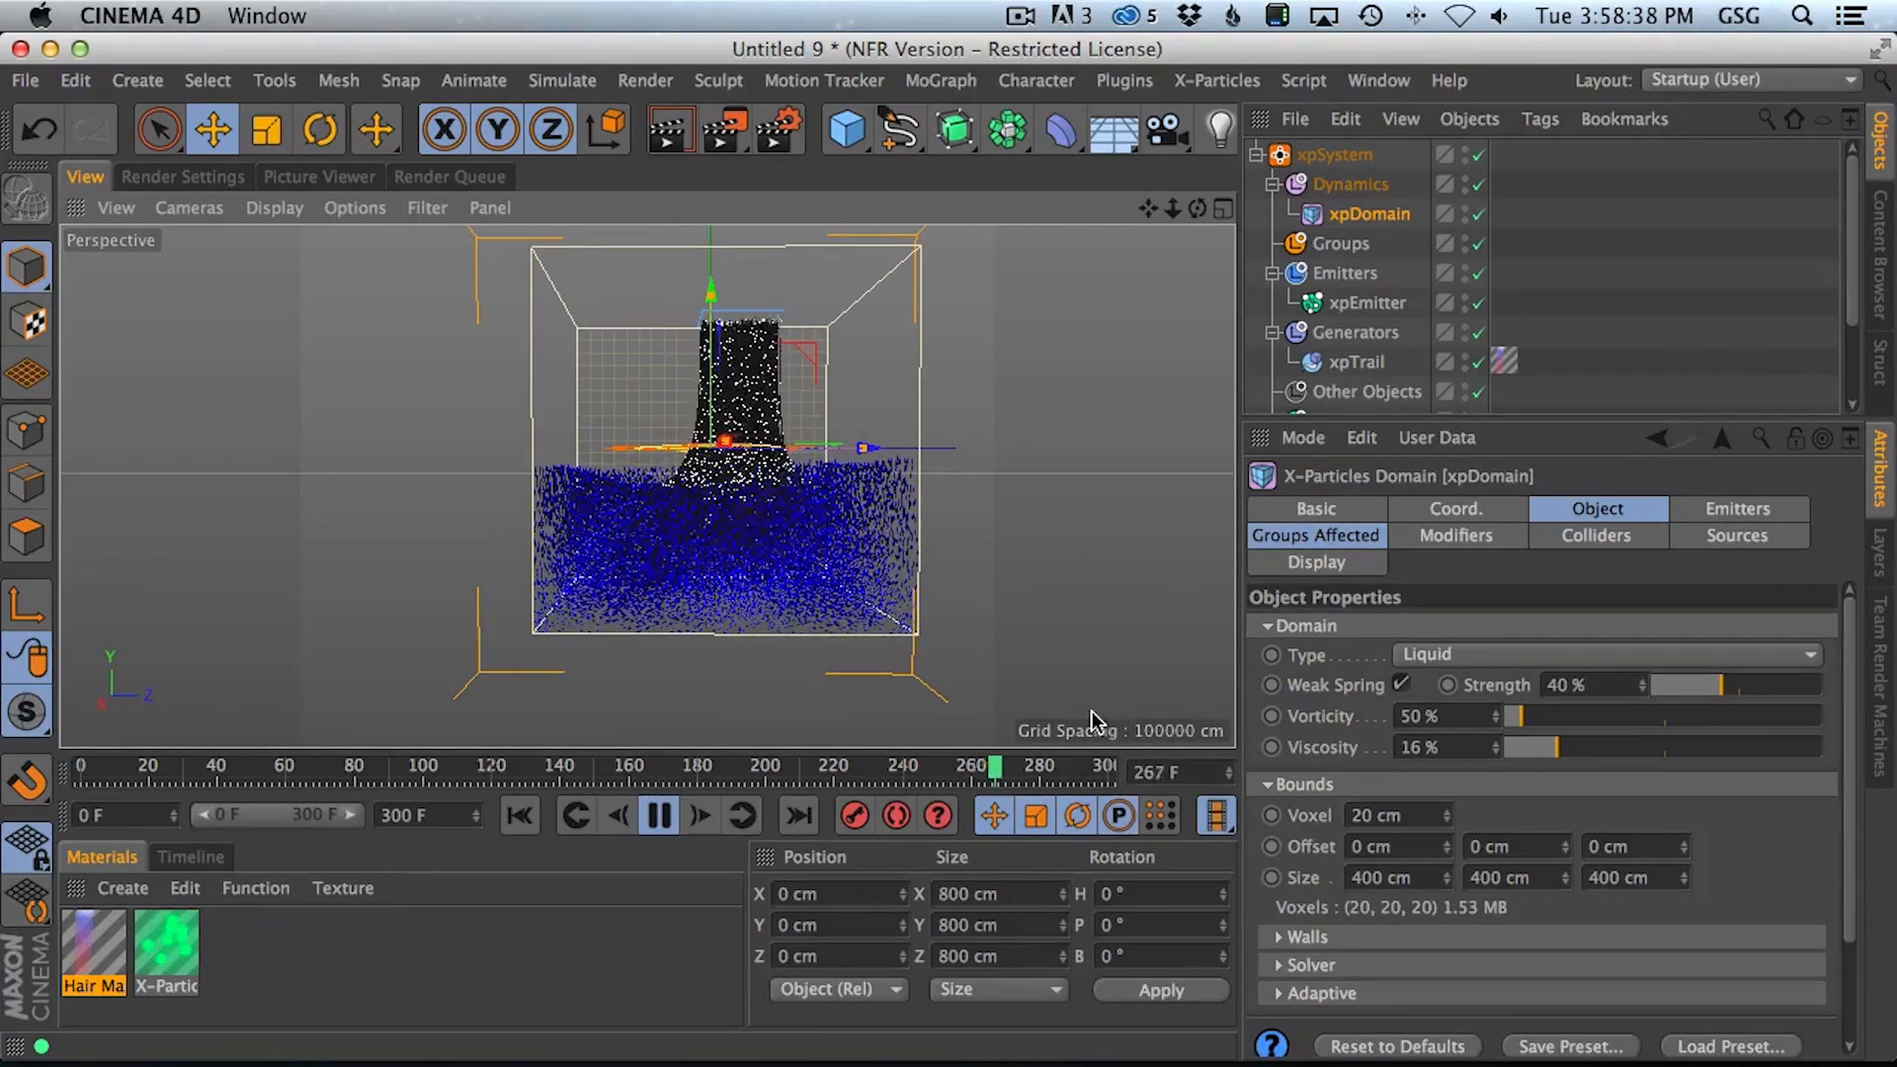
Replay the simulation, try a viscosity of 60% on xpDomain, and set the viscosity to 0%
{"action": "left_click", "coordinate": [534, 819]}
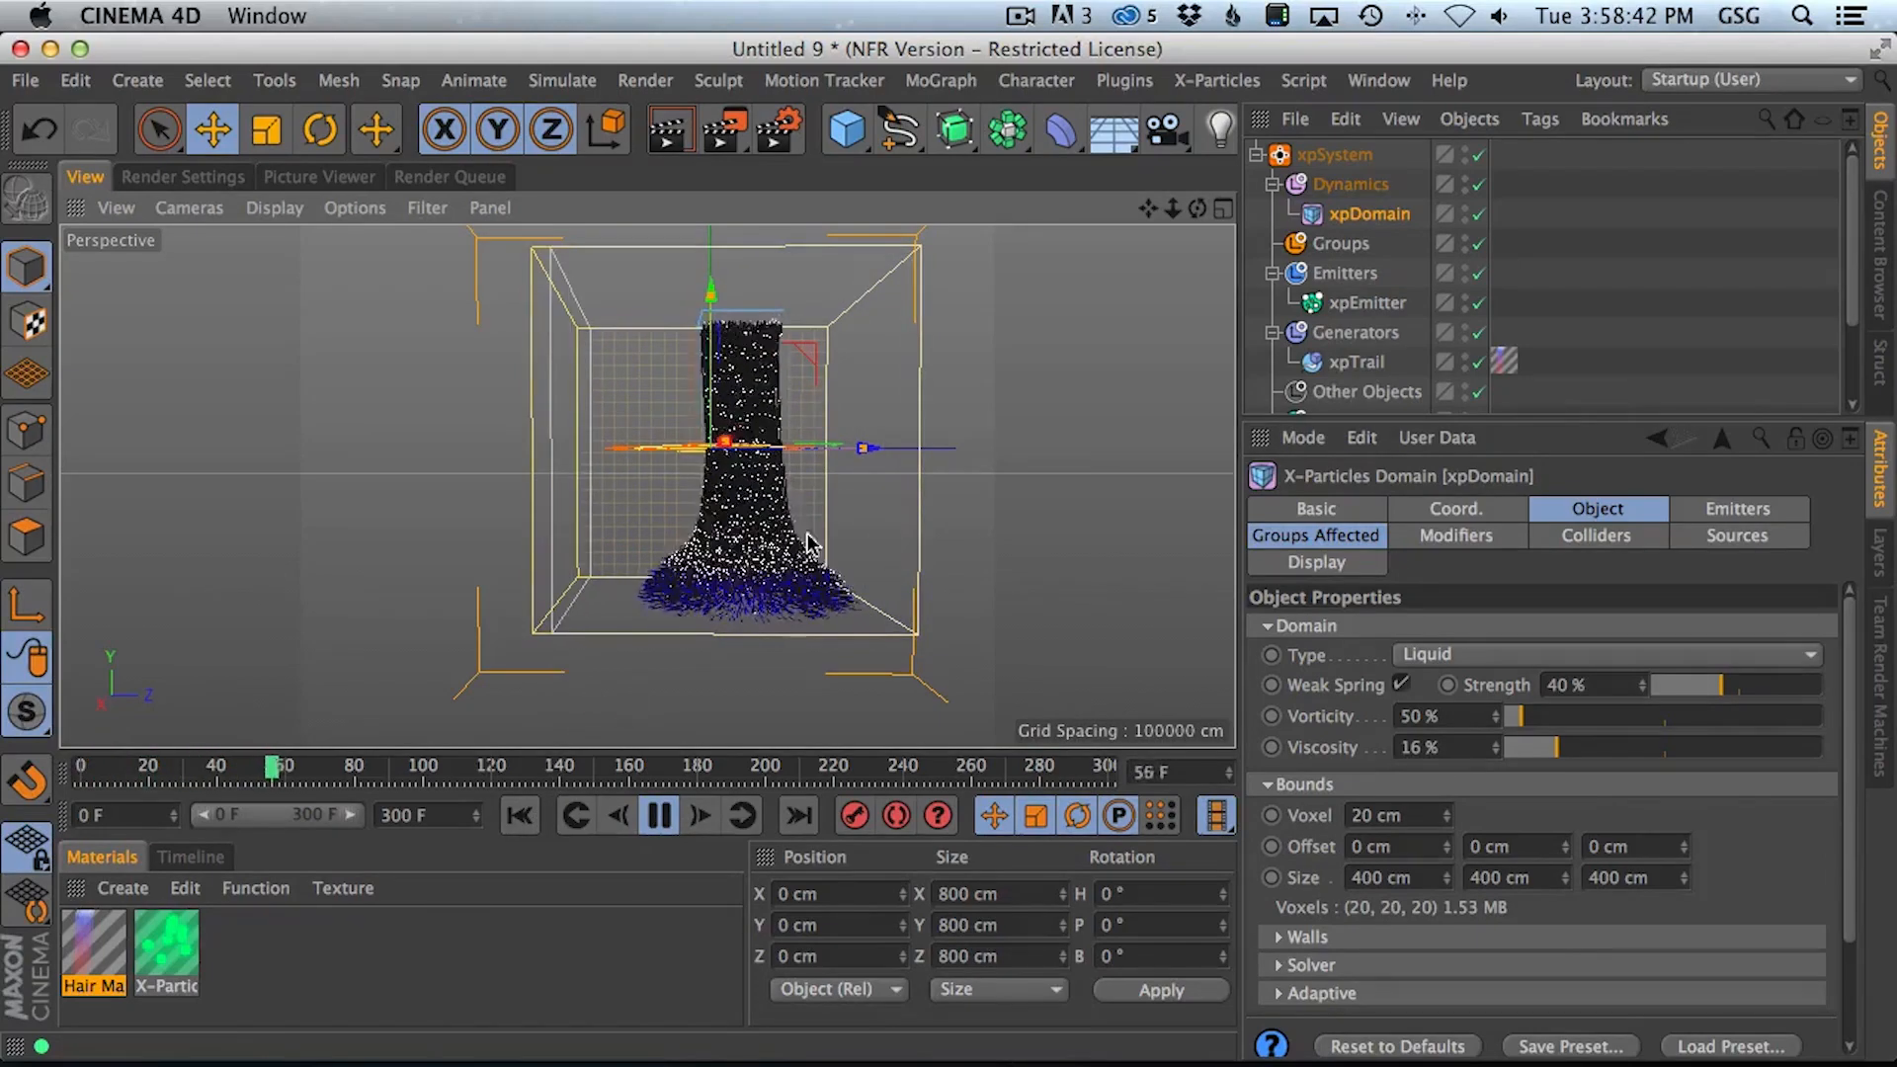
{"action": "left_click_drag", "start_coordinate": [1627, 759], "coordinate": [1731, 756]}
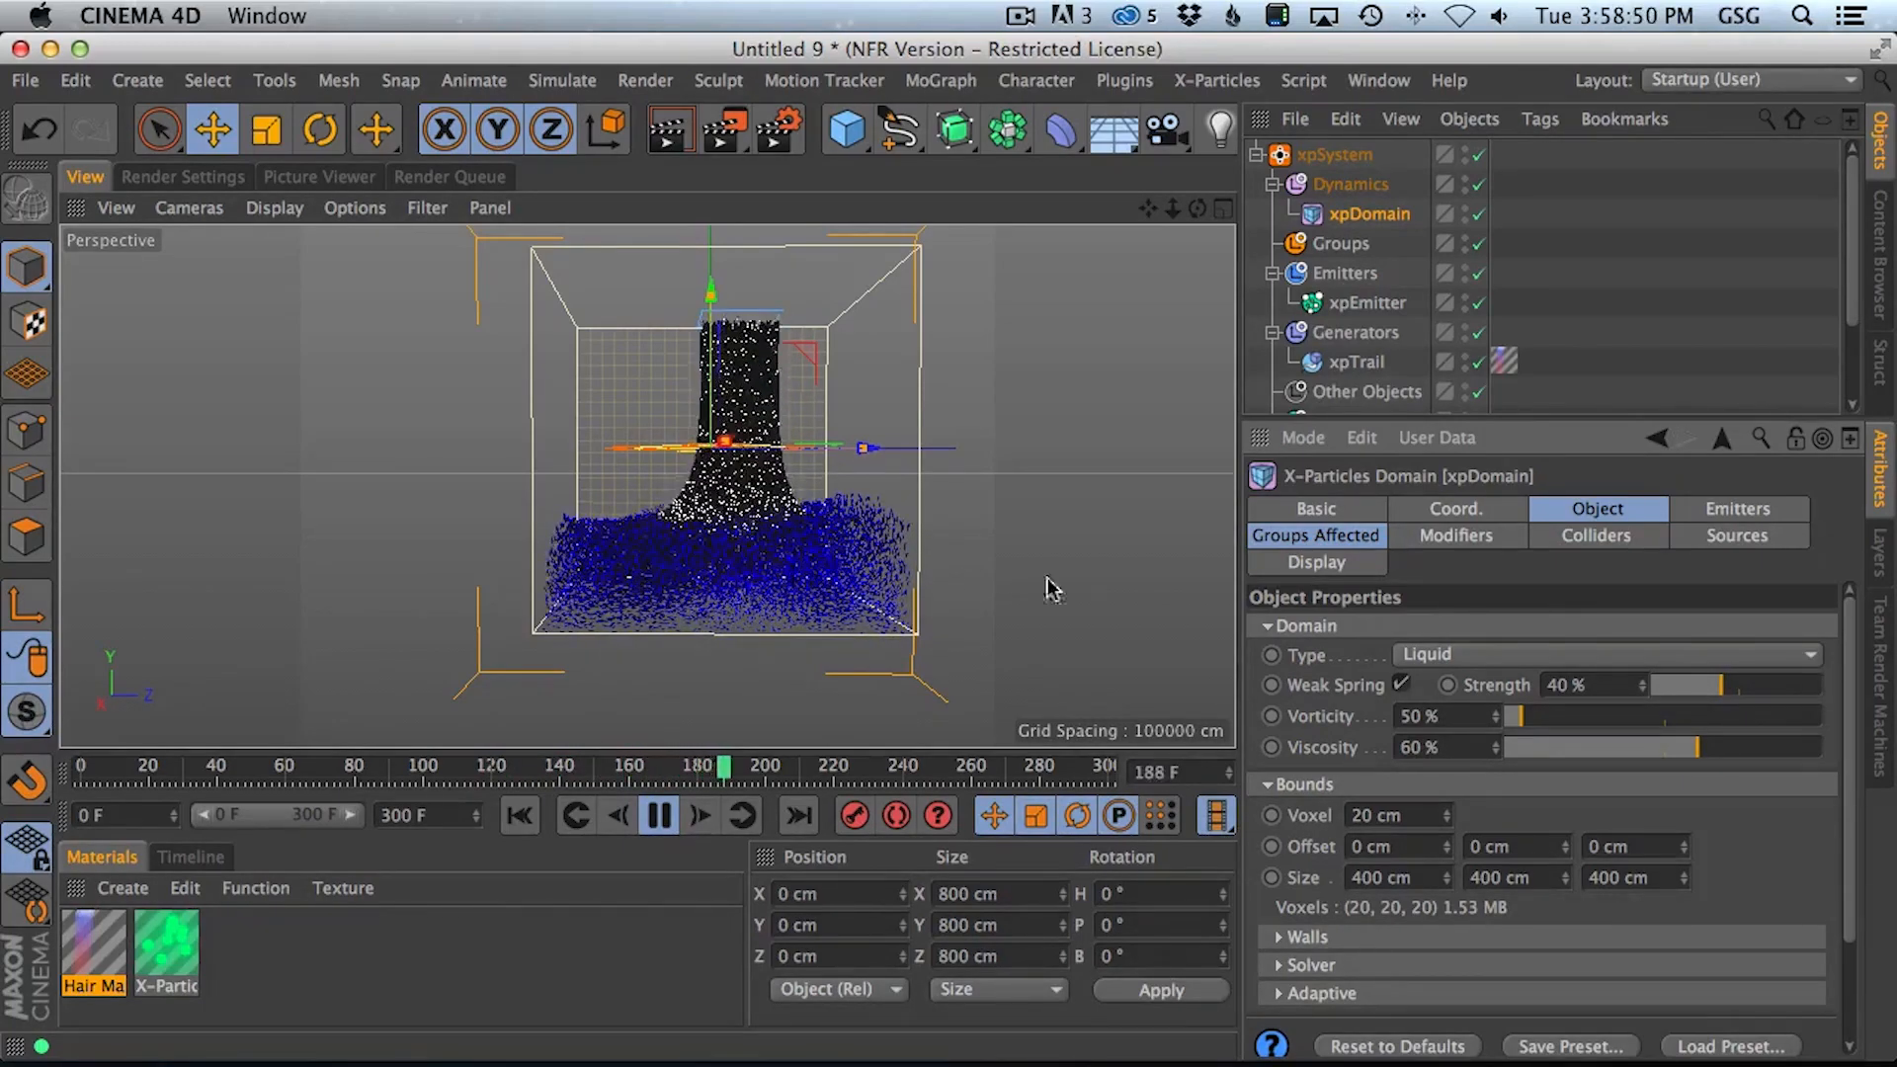
{"action": "left_click_drag", "start_coordinate": [1603, 760], "coordinate": [1470, 753]}
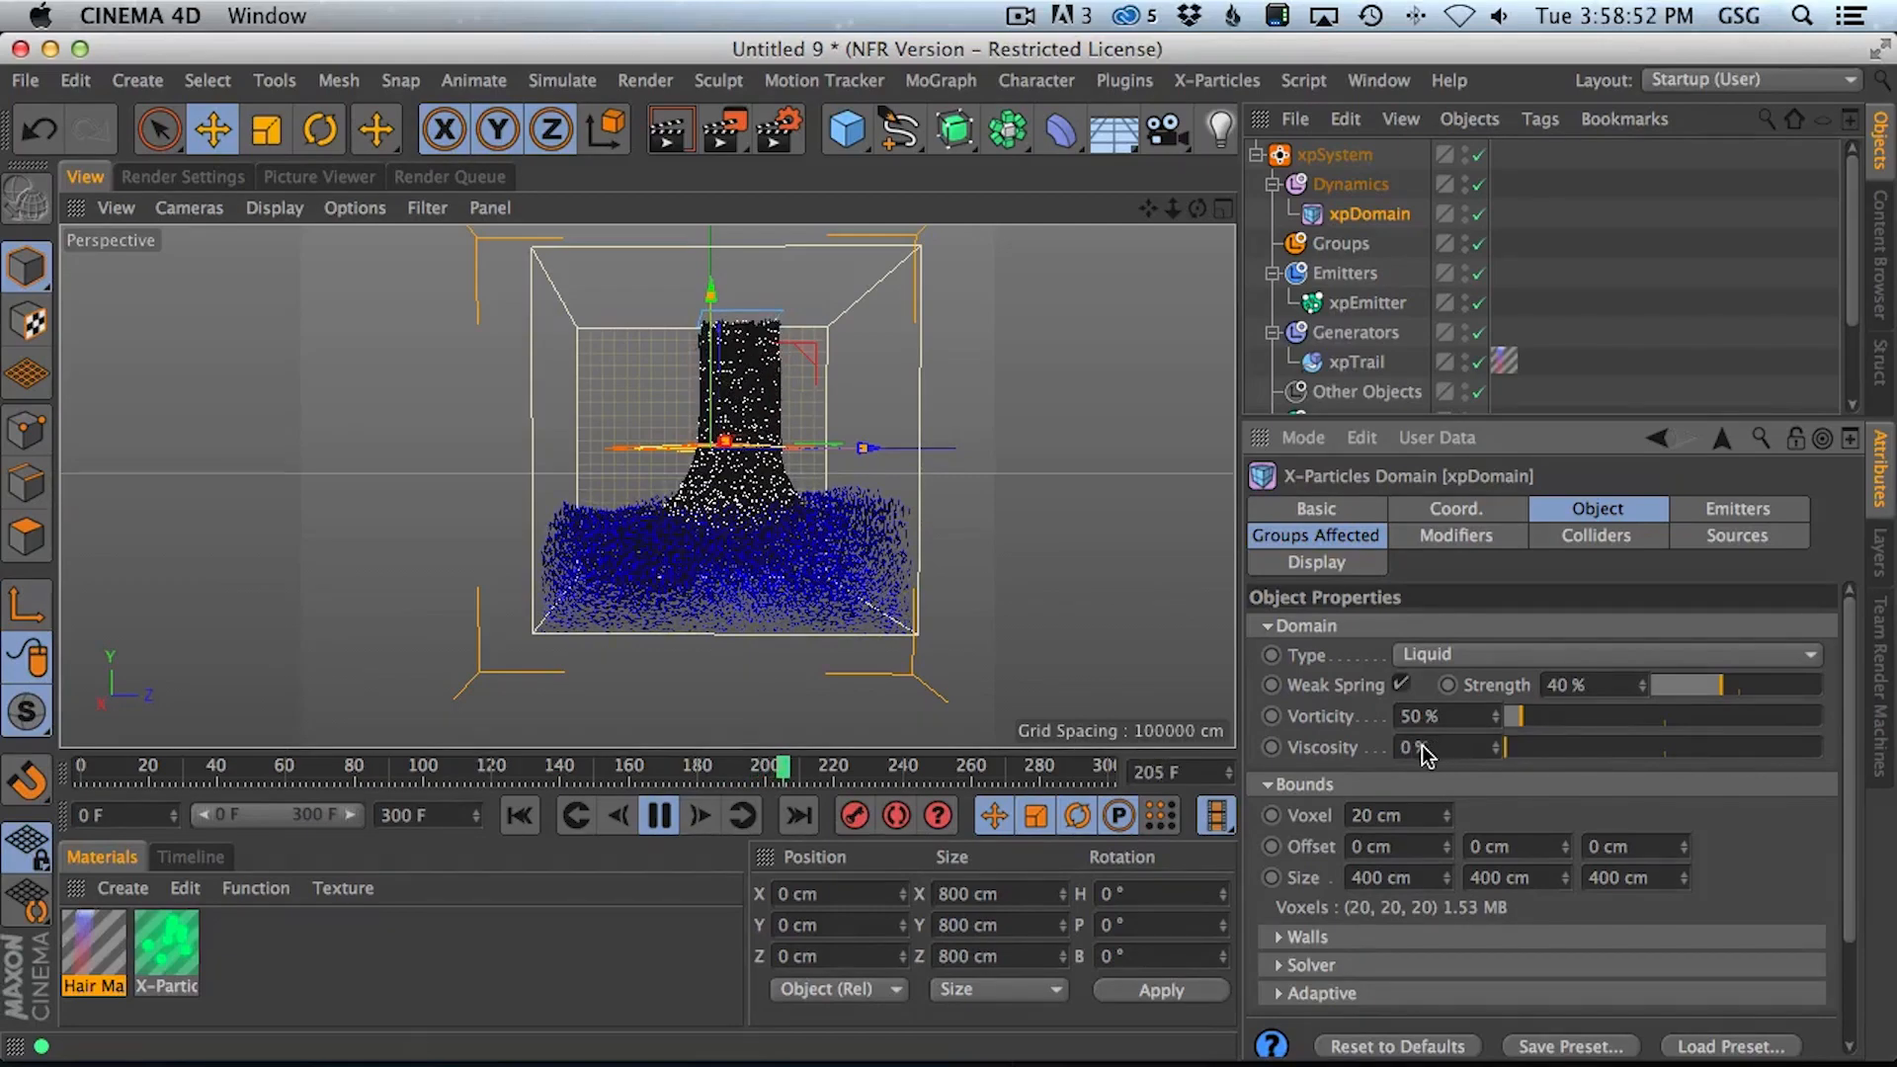
{"action": "left_click", "coordinate": [1524, 748]}
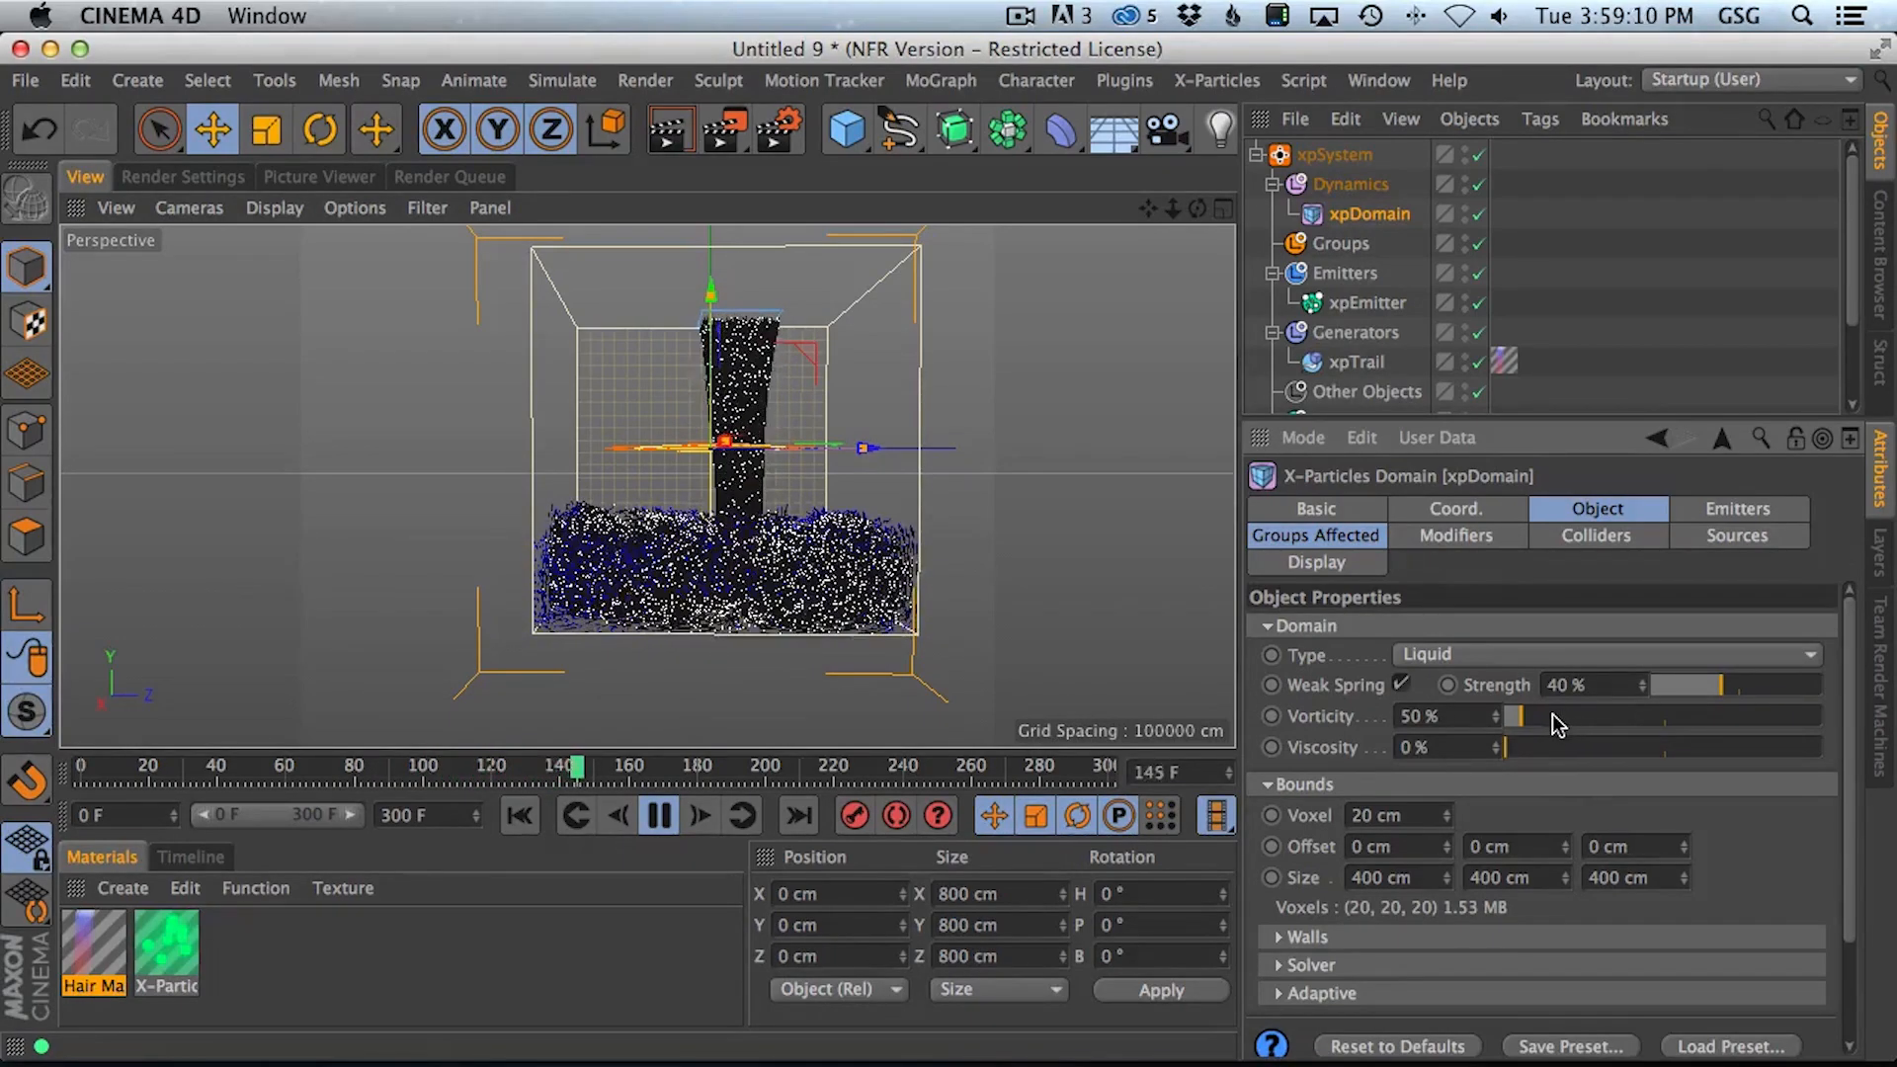
Set xpDomain's vorticity to 498% and render the swirling liquid in the view
{"action": "left_click_drag", "start_coordinate": [1670, 733], "coordinate": [1663, 733]}
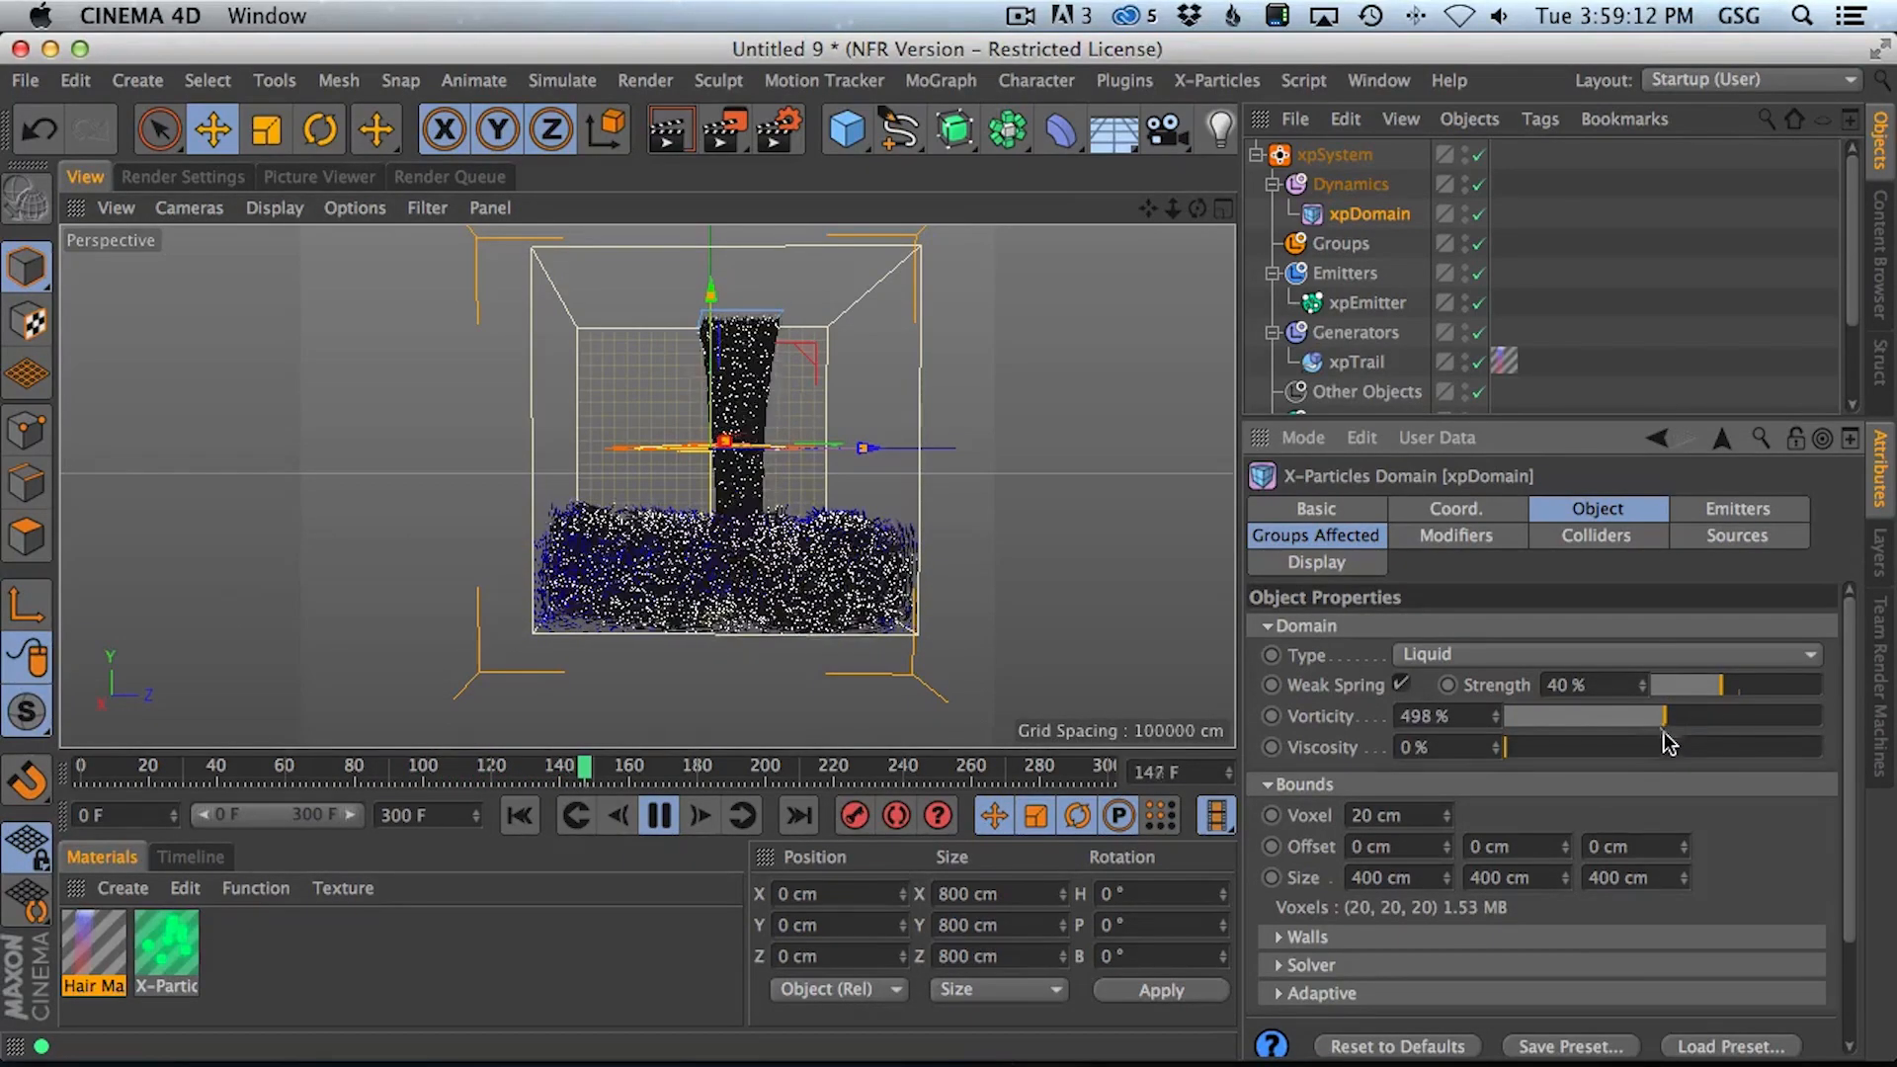
{"action": "left_click", "coordinate": [669, 140]}
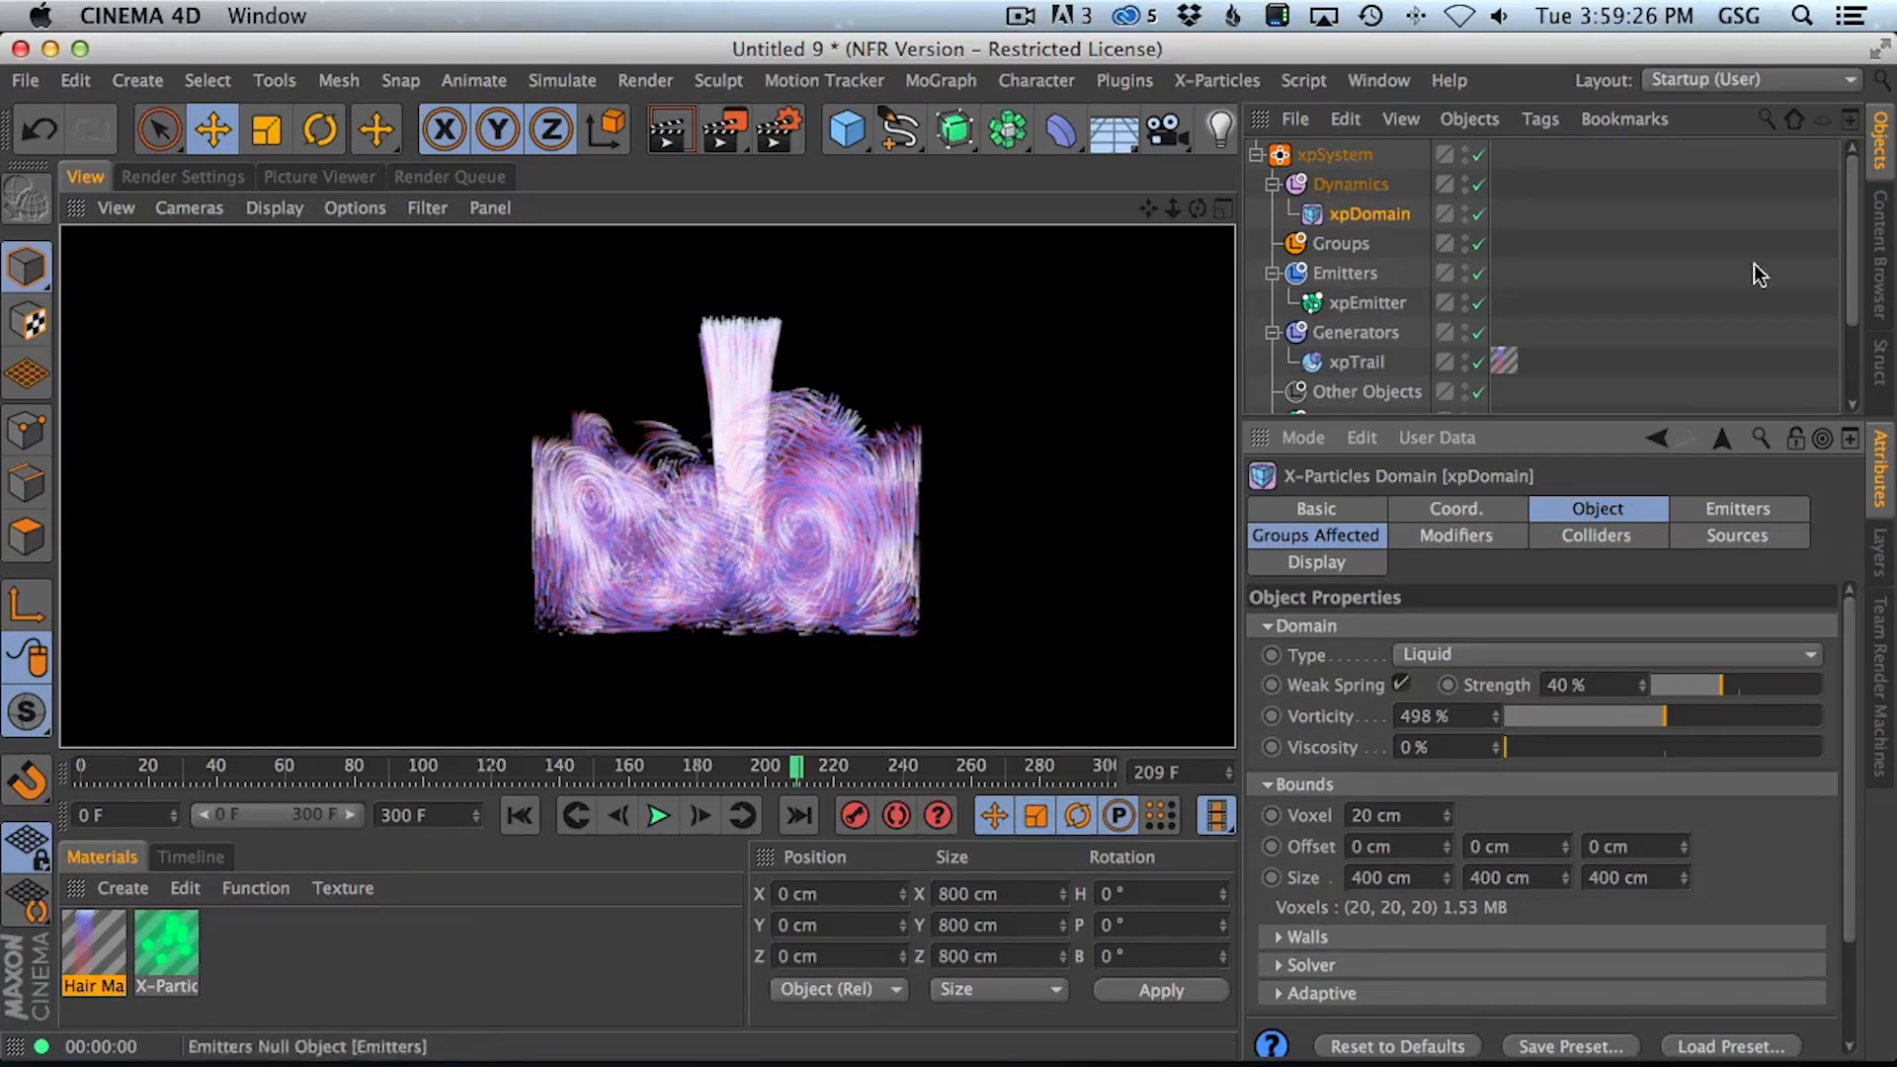
{"action": "mouse_move", "coordinate": [1854, 236]}
{"action": "left_mouse_down"}
{"action": "mouse_move", "coordinate": [1860, 289]}
{"action": "mouse_move", "coordinate": [1840, 202]}
{"action": "left_mouse_up"}
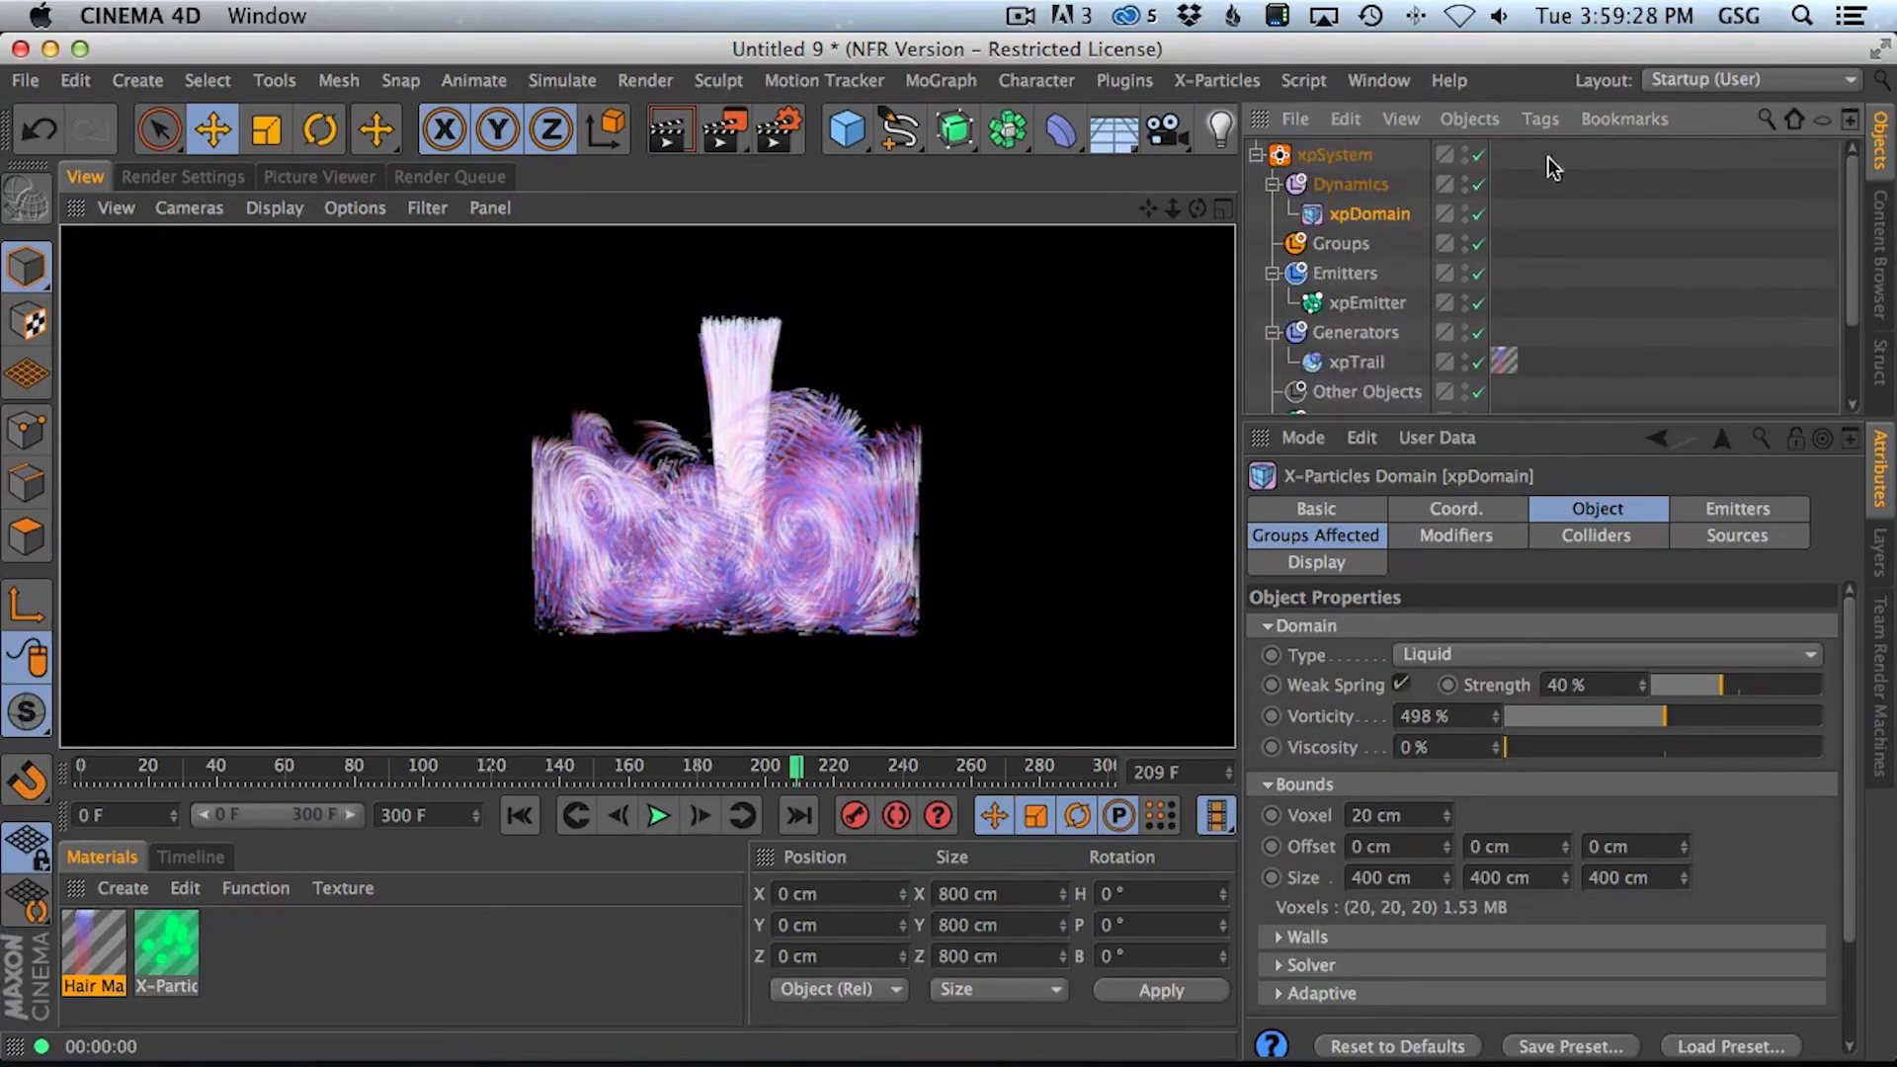
Add a light beside the domain at about X 125, Y 173, Z -442 cm and render the view
{"action": "left_click_drag", "start_coordinate": [1221, 136], "coordinate": [1308, 158]}
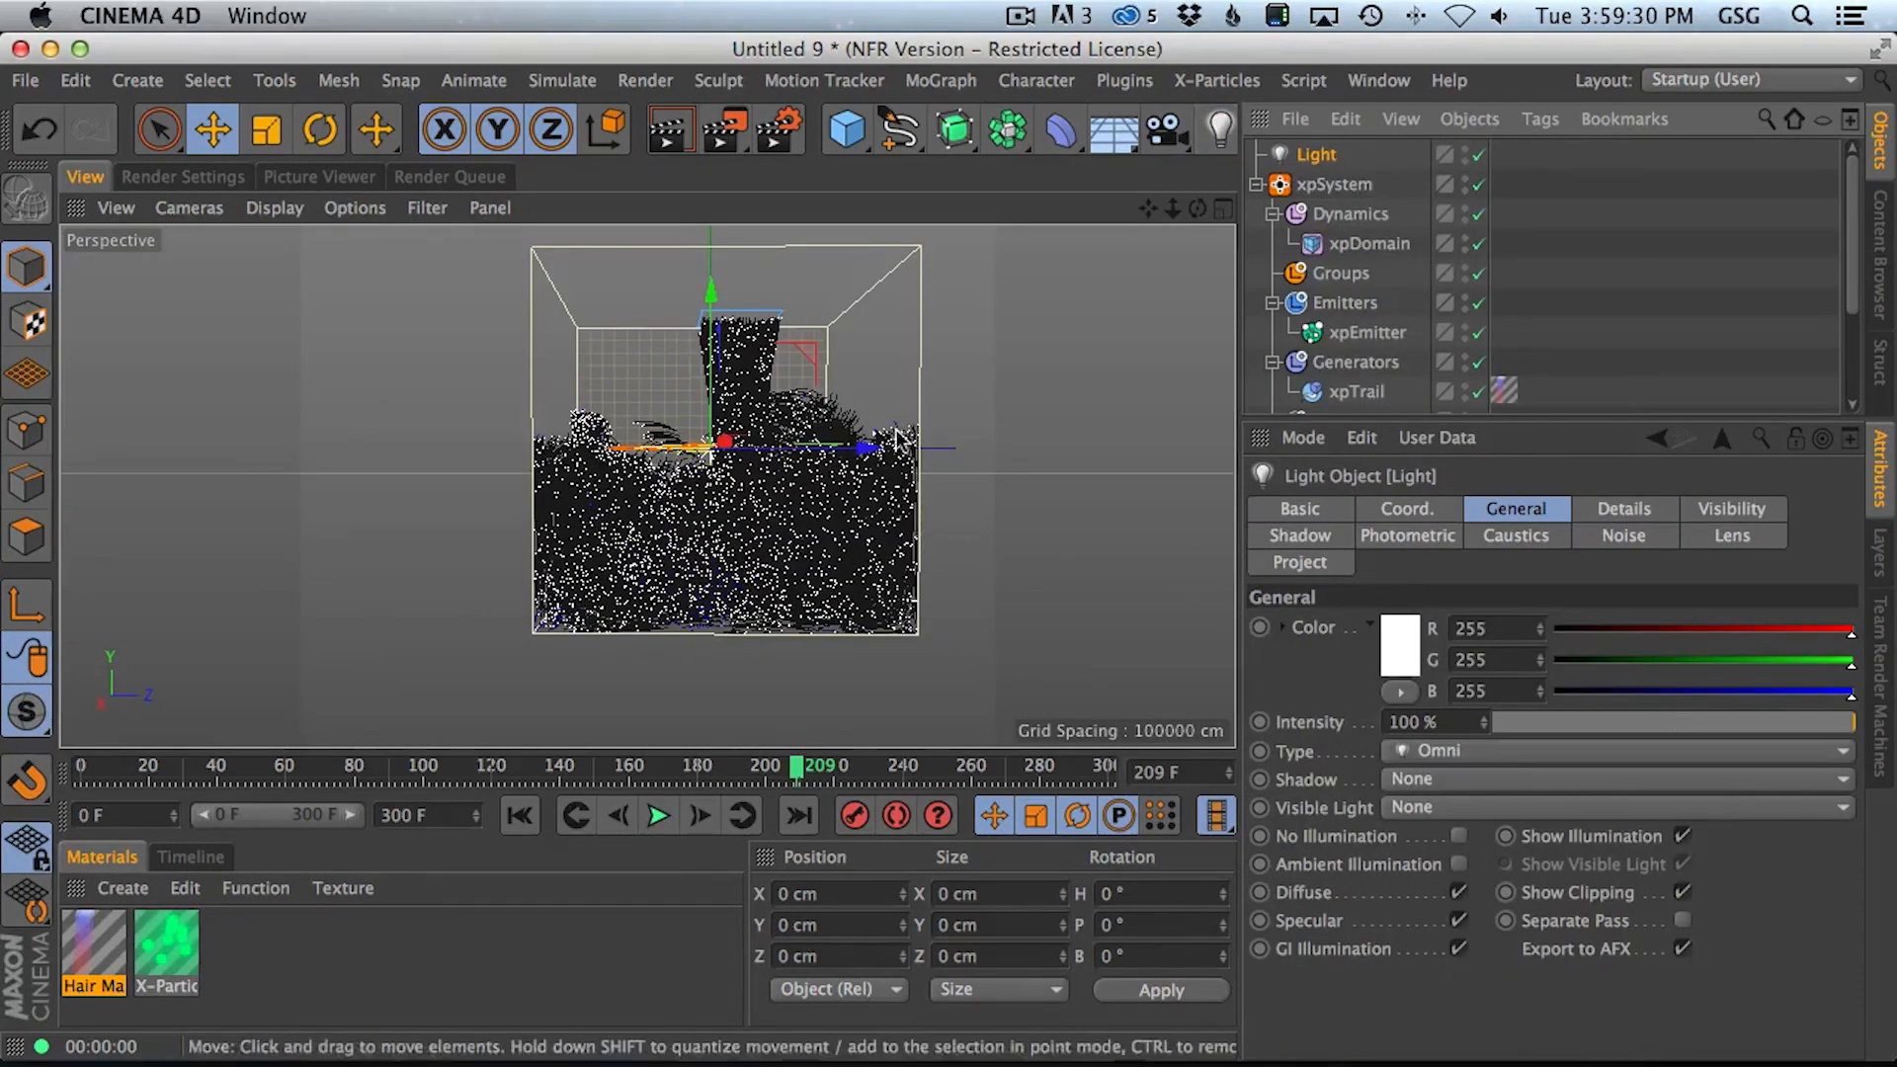
{"action": "left_click_drag", "start_coordinate": [848, 455], "coordinate": [458, 434]}
{"action": "left_click_drag", "start_coordinate": [306, 388], "coordinate": [347, 289]}
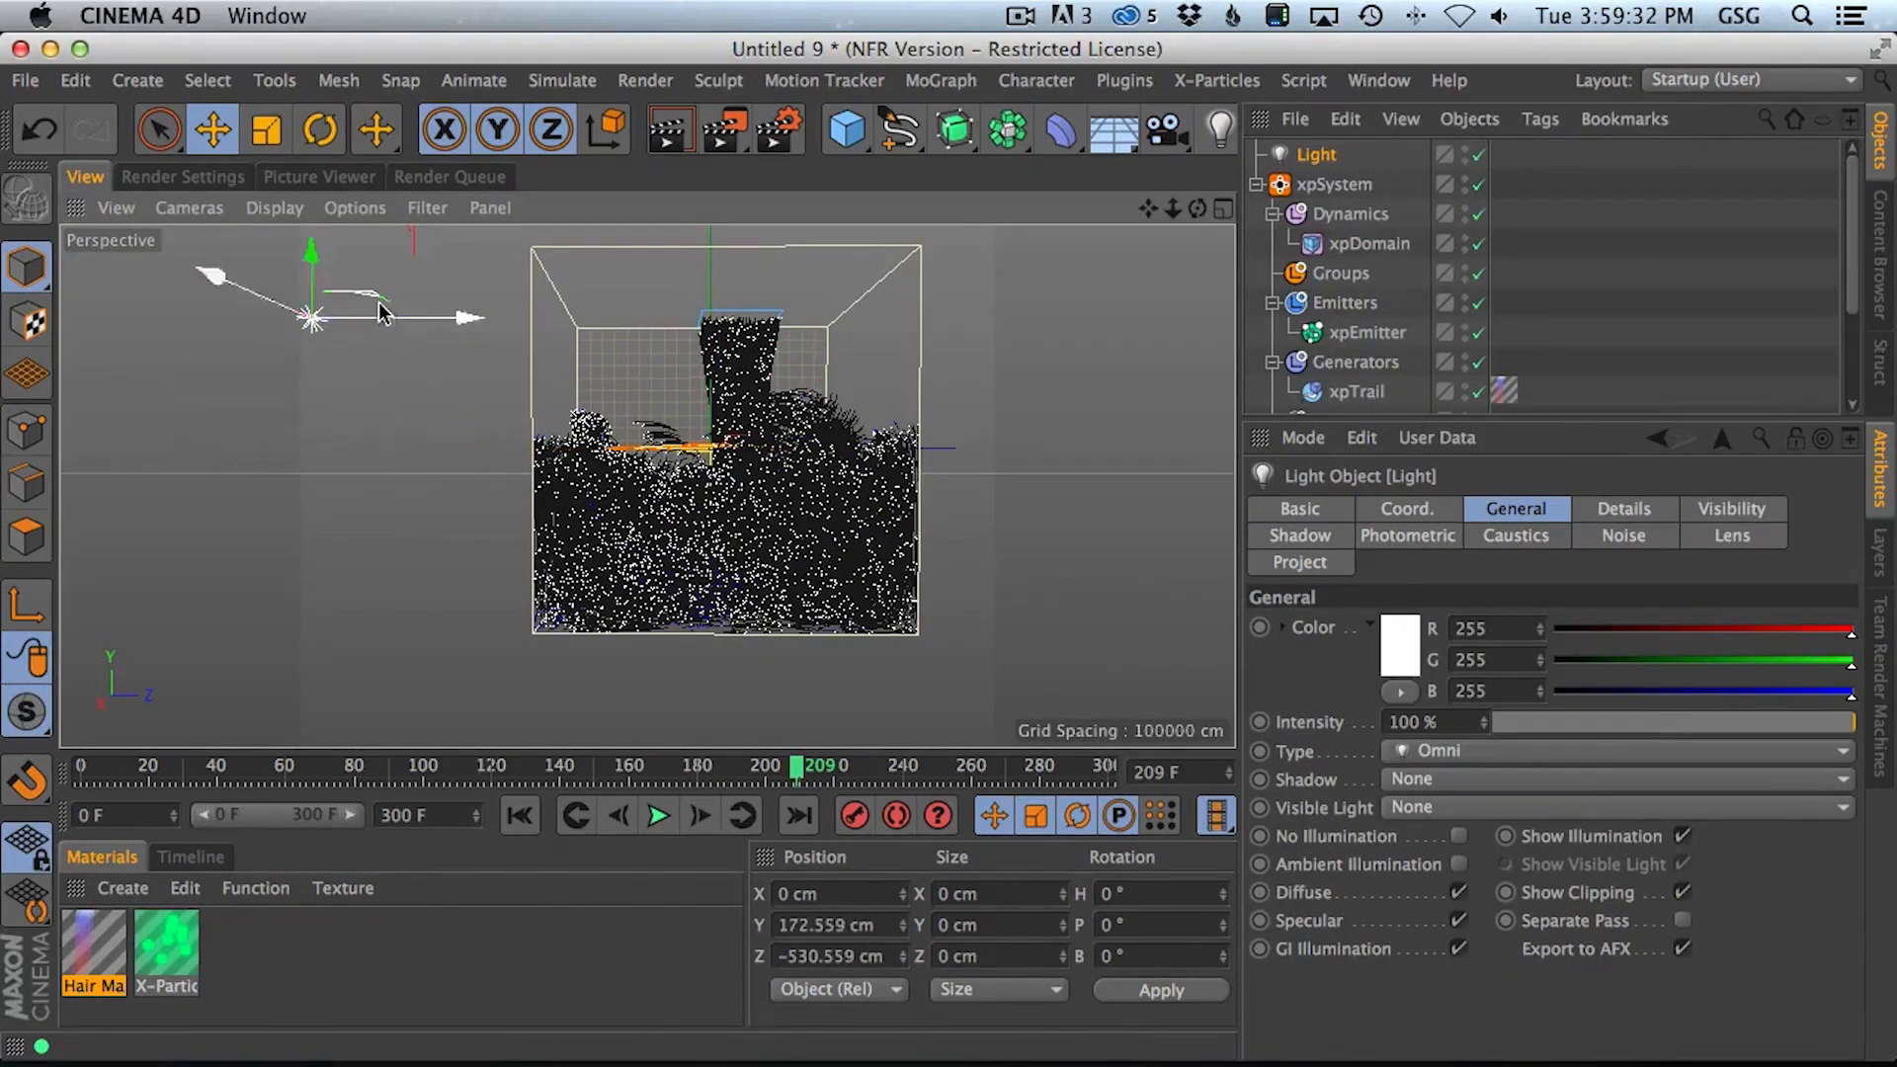
{"action": "left_click_drag", "start_coordinate": [458, 322], "coordinate": [322, 263]}
{"action": "left_click", "coordinate": [660, 136]}
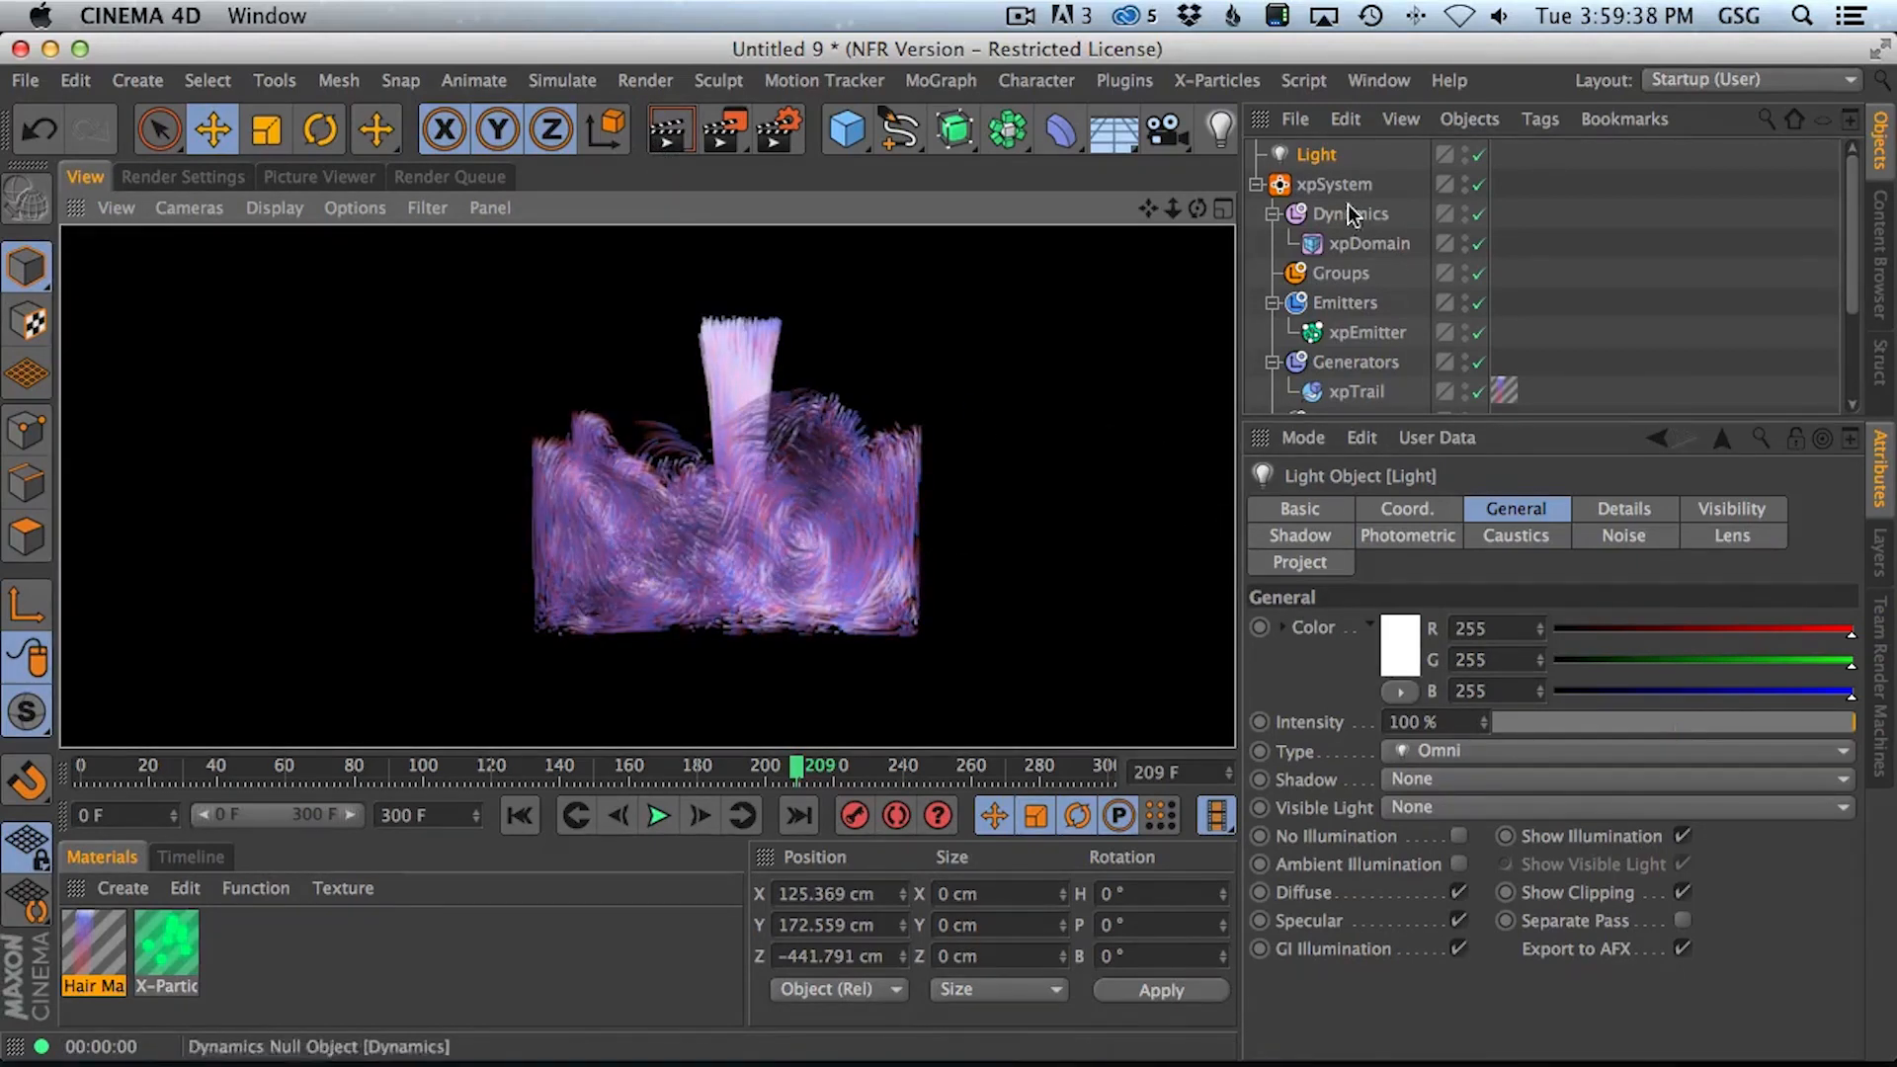
Give the light Shadow Maps (Soft), move it to about X 268, Z -390 cm, and render the view
{"action": "left_click", "coordinate": [1304, 154]}
{"action": "left_click", "coordinate": [1482, 780]}
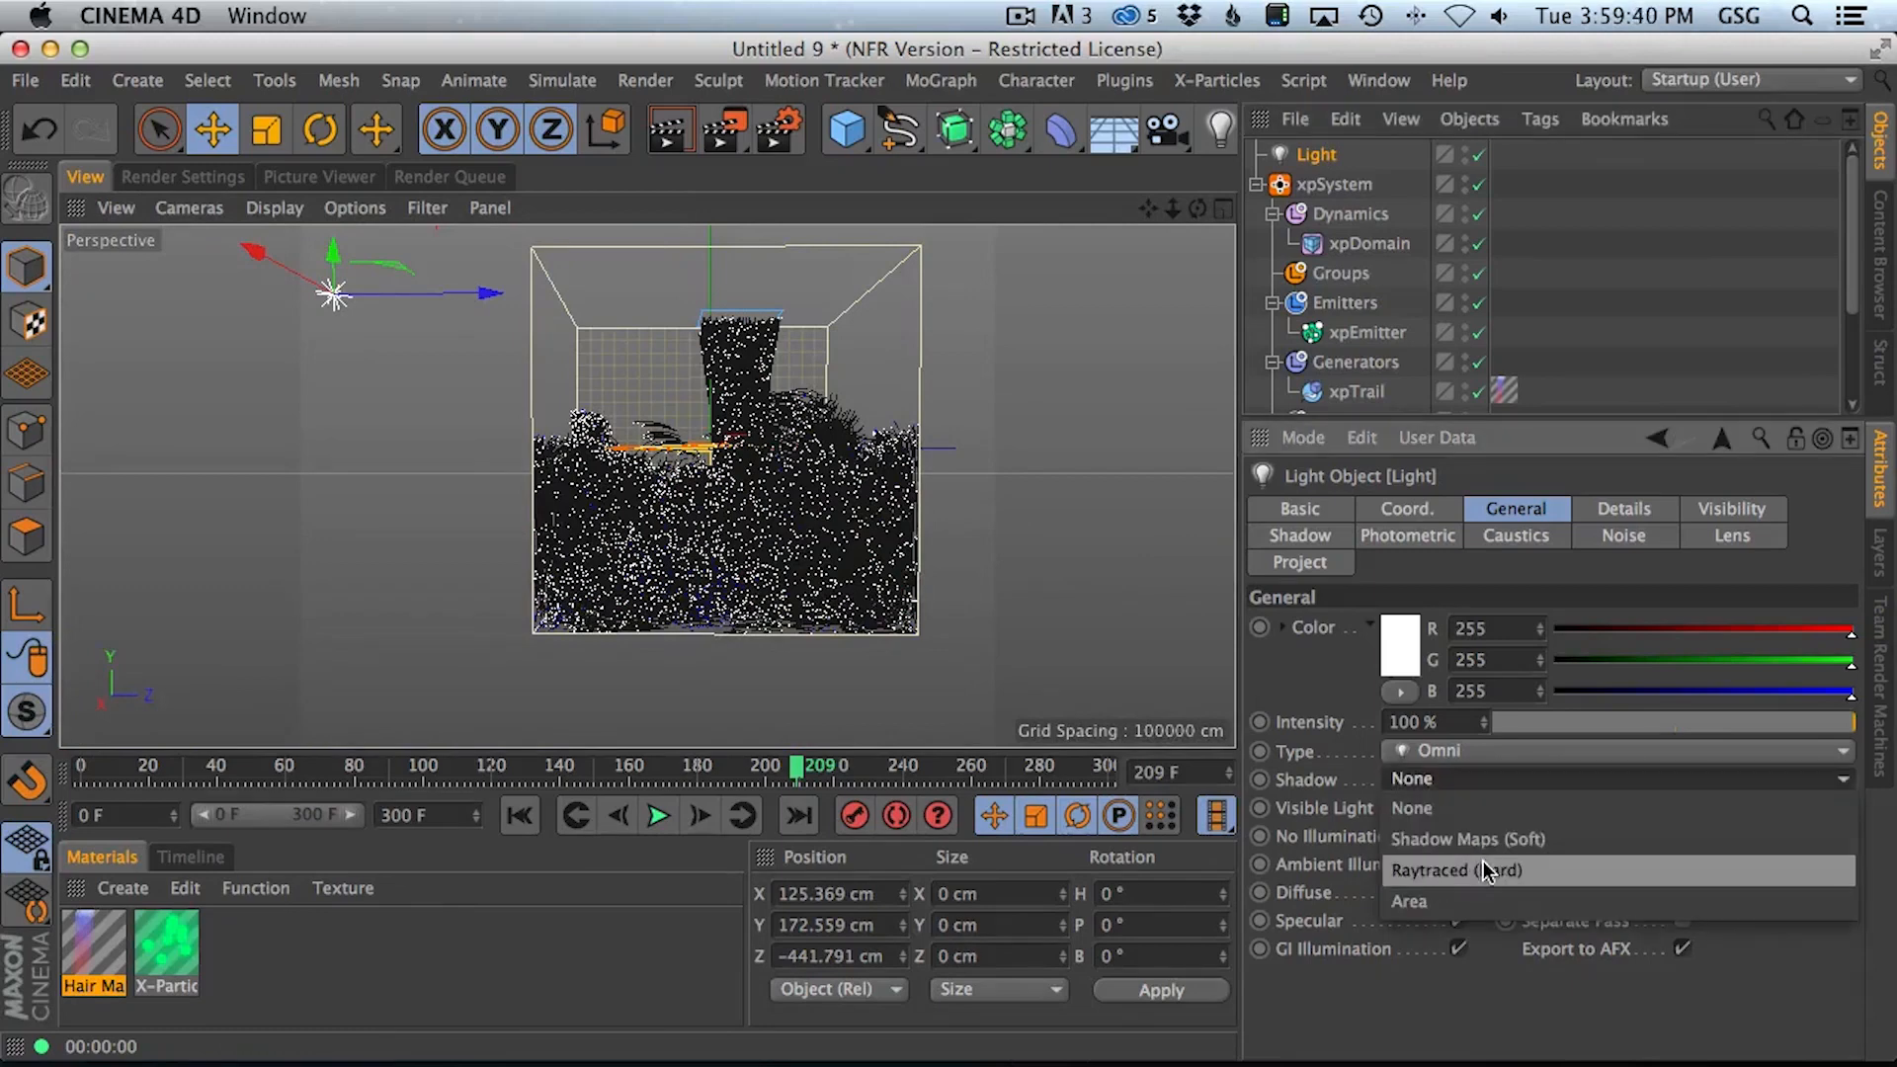
{"action": "left_click", "coordinate": [1486, 836]}
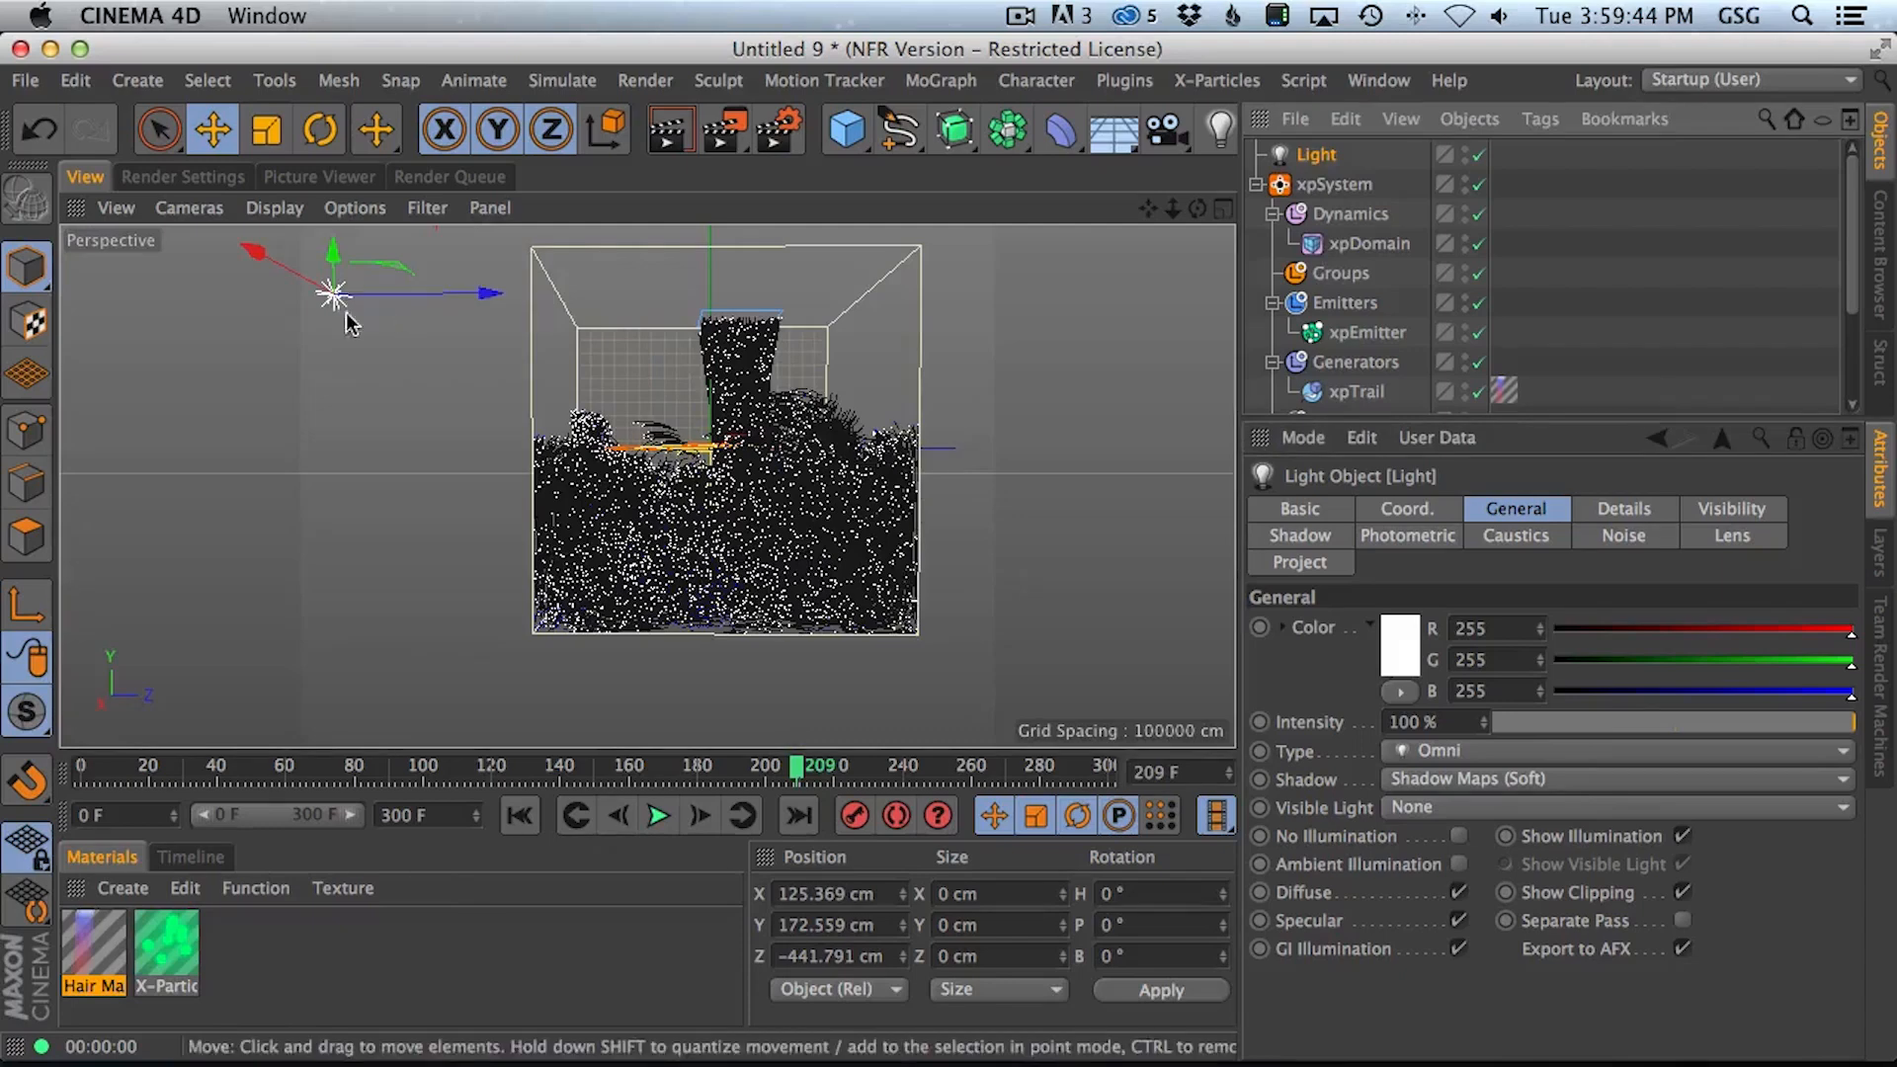
{"action": "left_click_drag", "start_coordinate": [346, 312], "coordinate": [209, 243]}
{"action": "left_click_drag", "start_coordinate": [336, 253], "coordinate": [387, 253]}
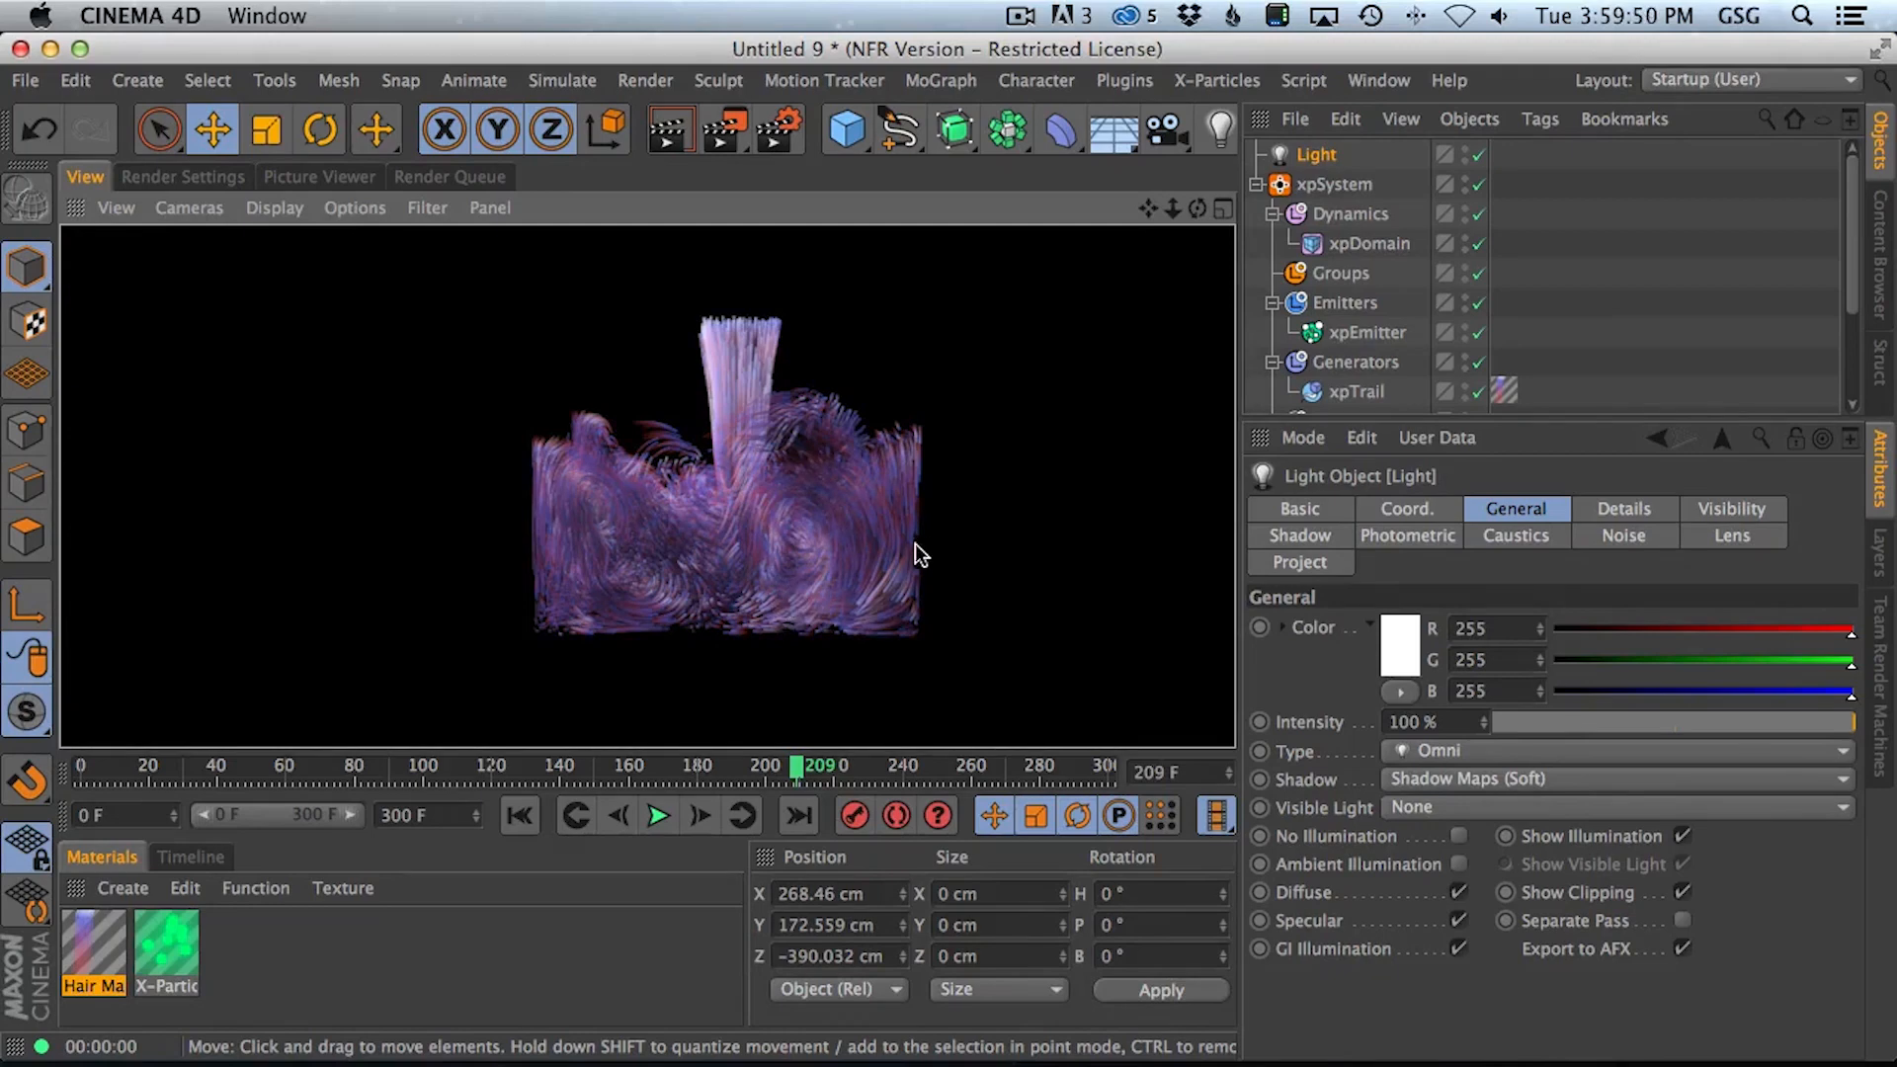
Set xpDomain's voxel size to 10 cm and replay the simulation from the start
{"action": "left_click", "coordinate": [1383, 243]}
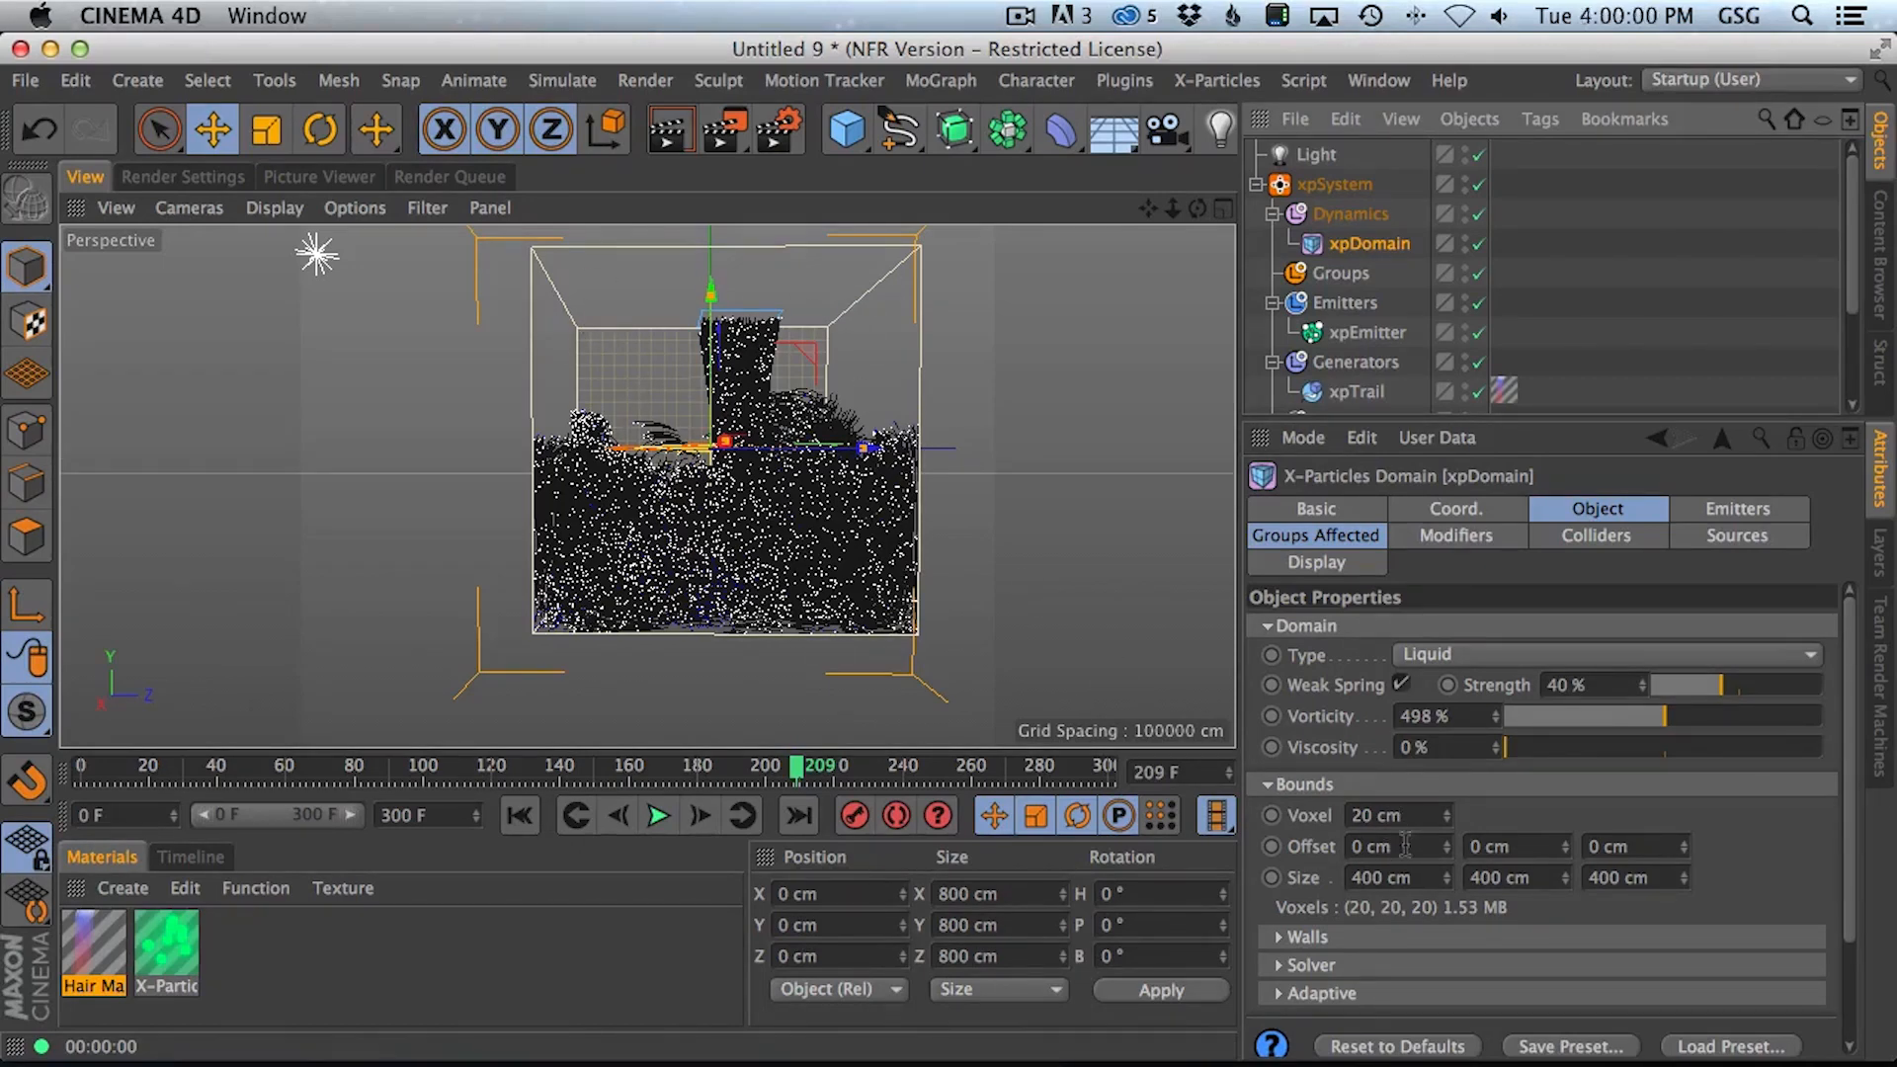
{"action": "double_click", "coordinate": [1384, 815]}
{"action": "type", "text": "10"}
{"action": "key", "text": "Return"}
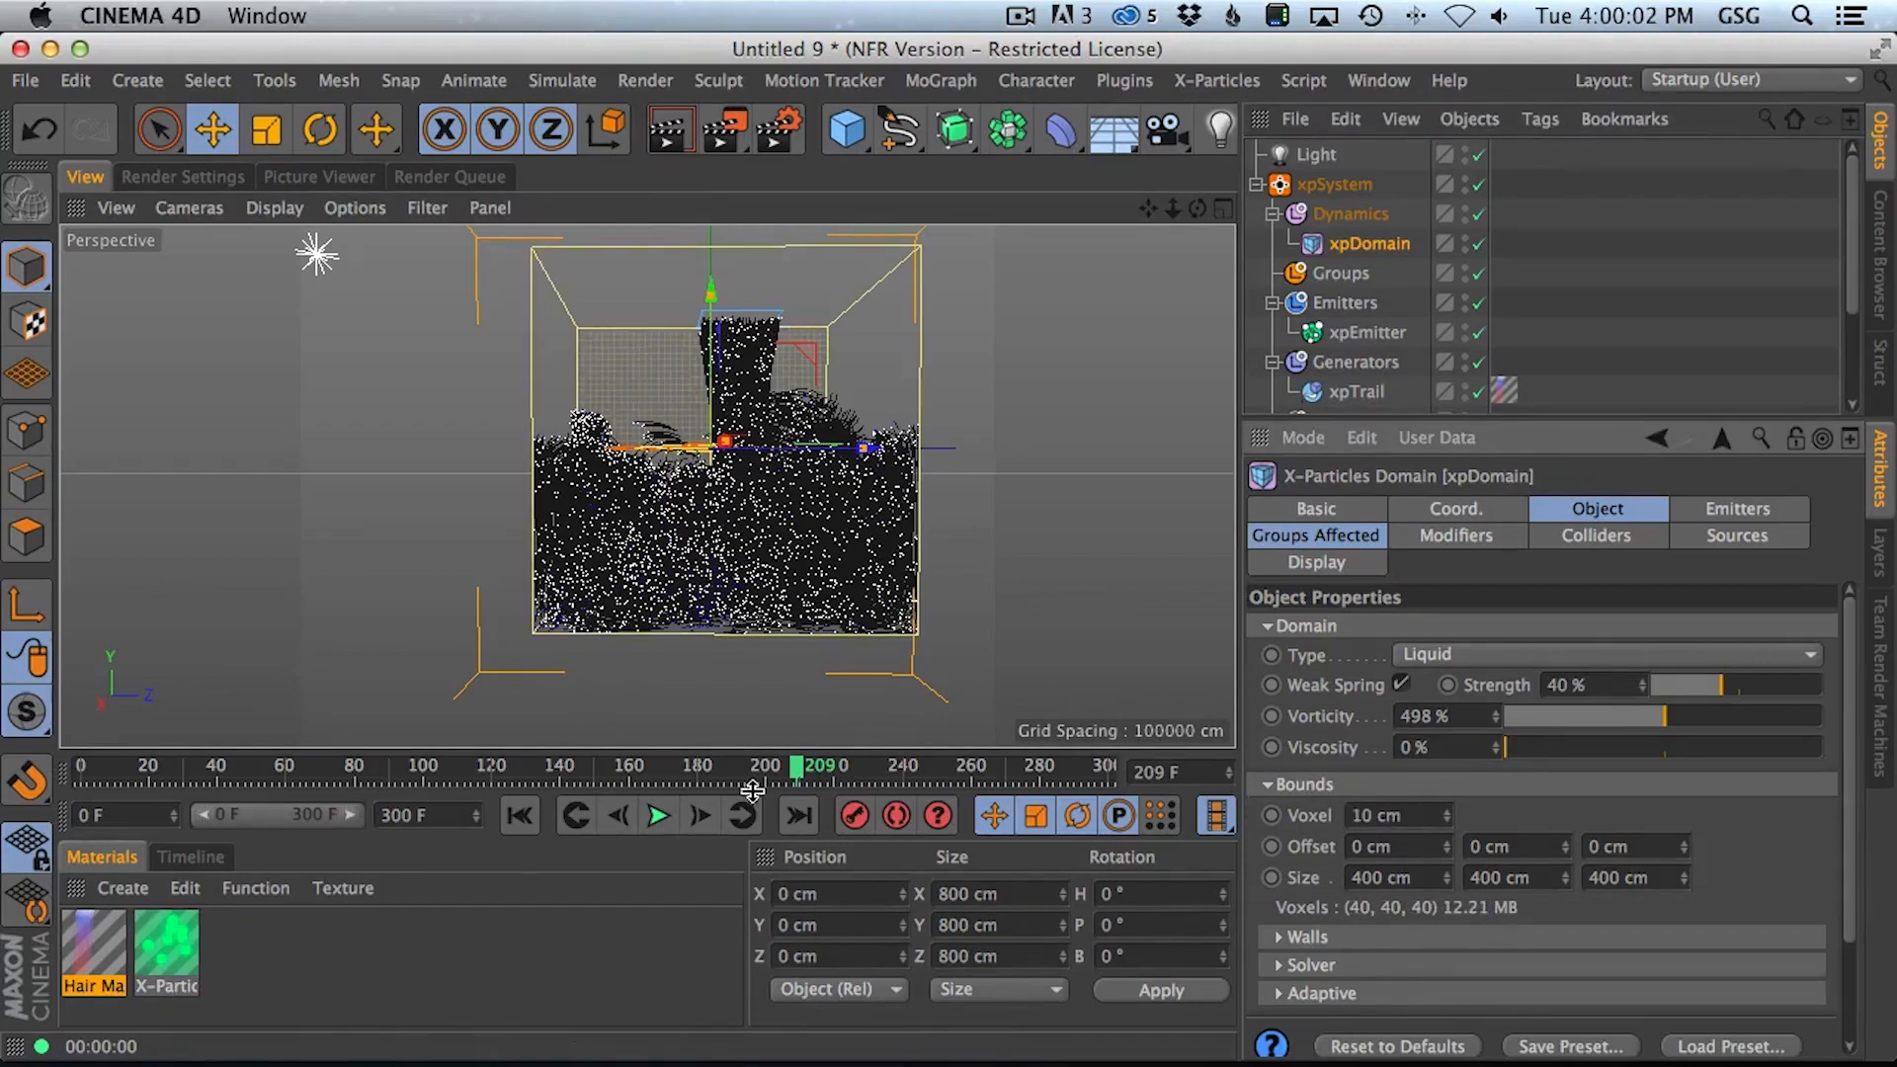
{"action": "left_click", "coordinate": [576, 815]}
{"action": "left_click", "coordinate": [660, 815]}
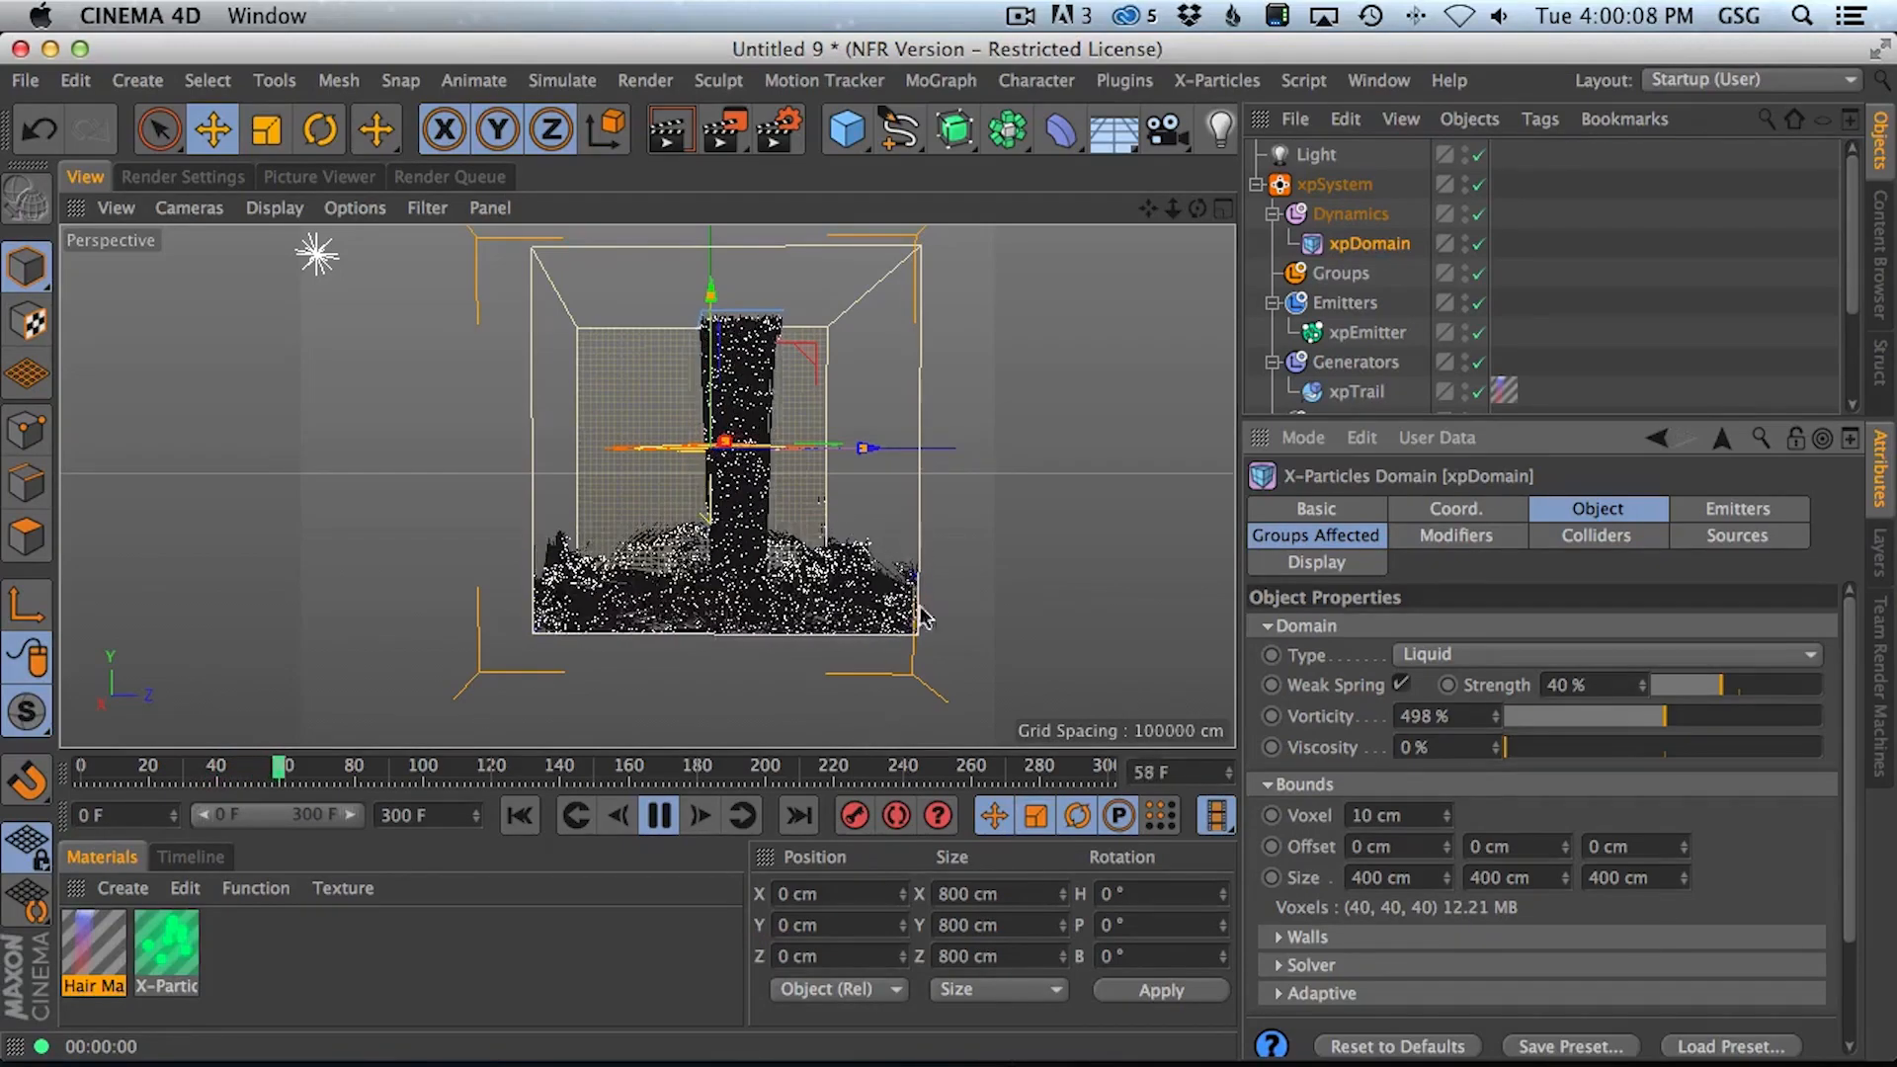
Set xpDomain's voxel size to 50 cm while the simulation plays
{"action": "left_click_drag", "start_coordinate": [1419, 811], "coordinate": [1282, 801]}
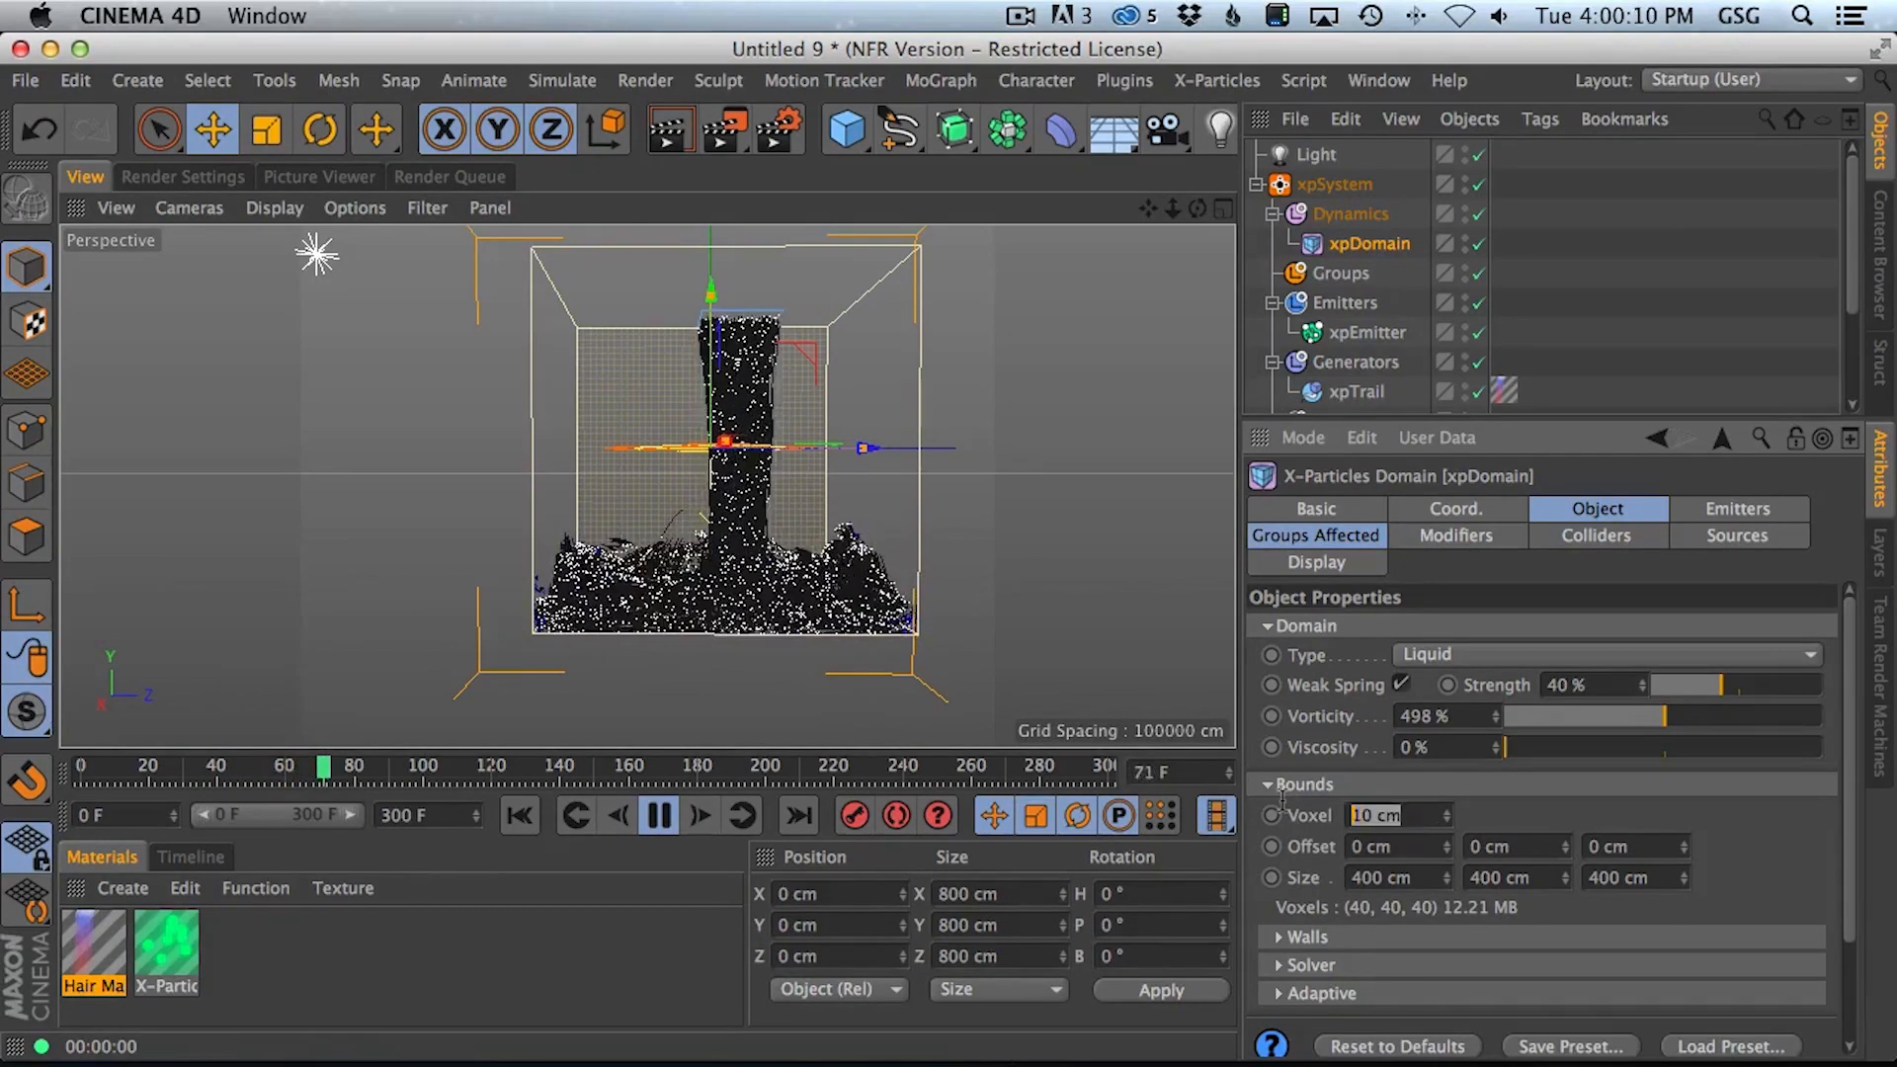
{"action": "type", "text": "50"}
{"action": "key", "text": "Return"}
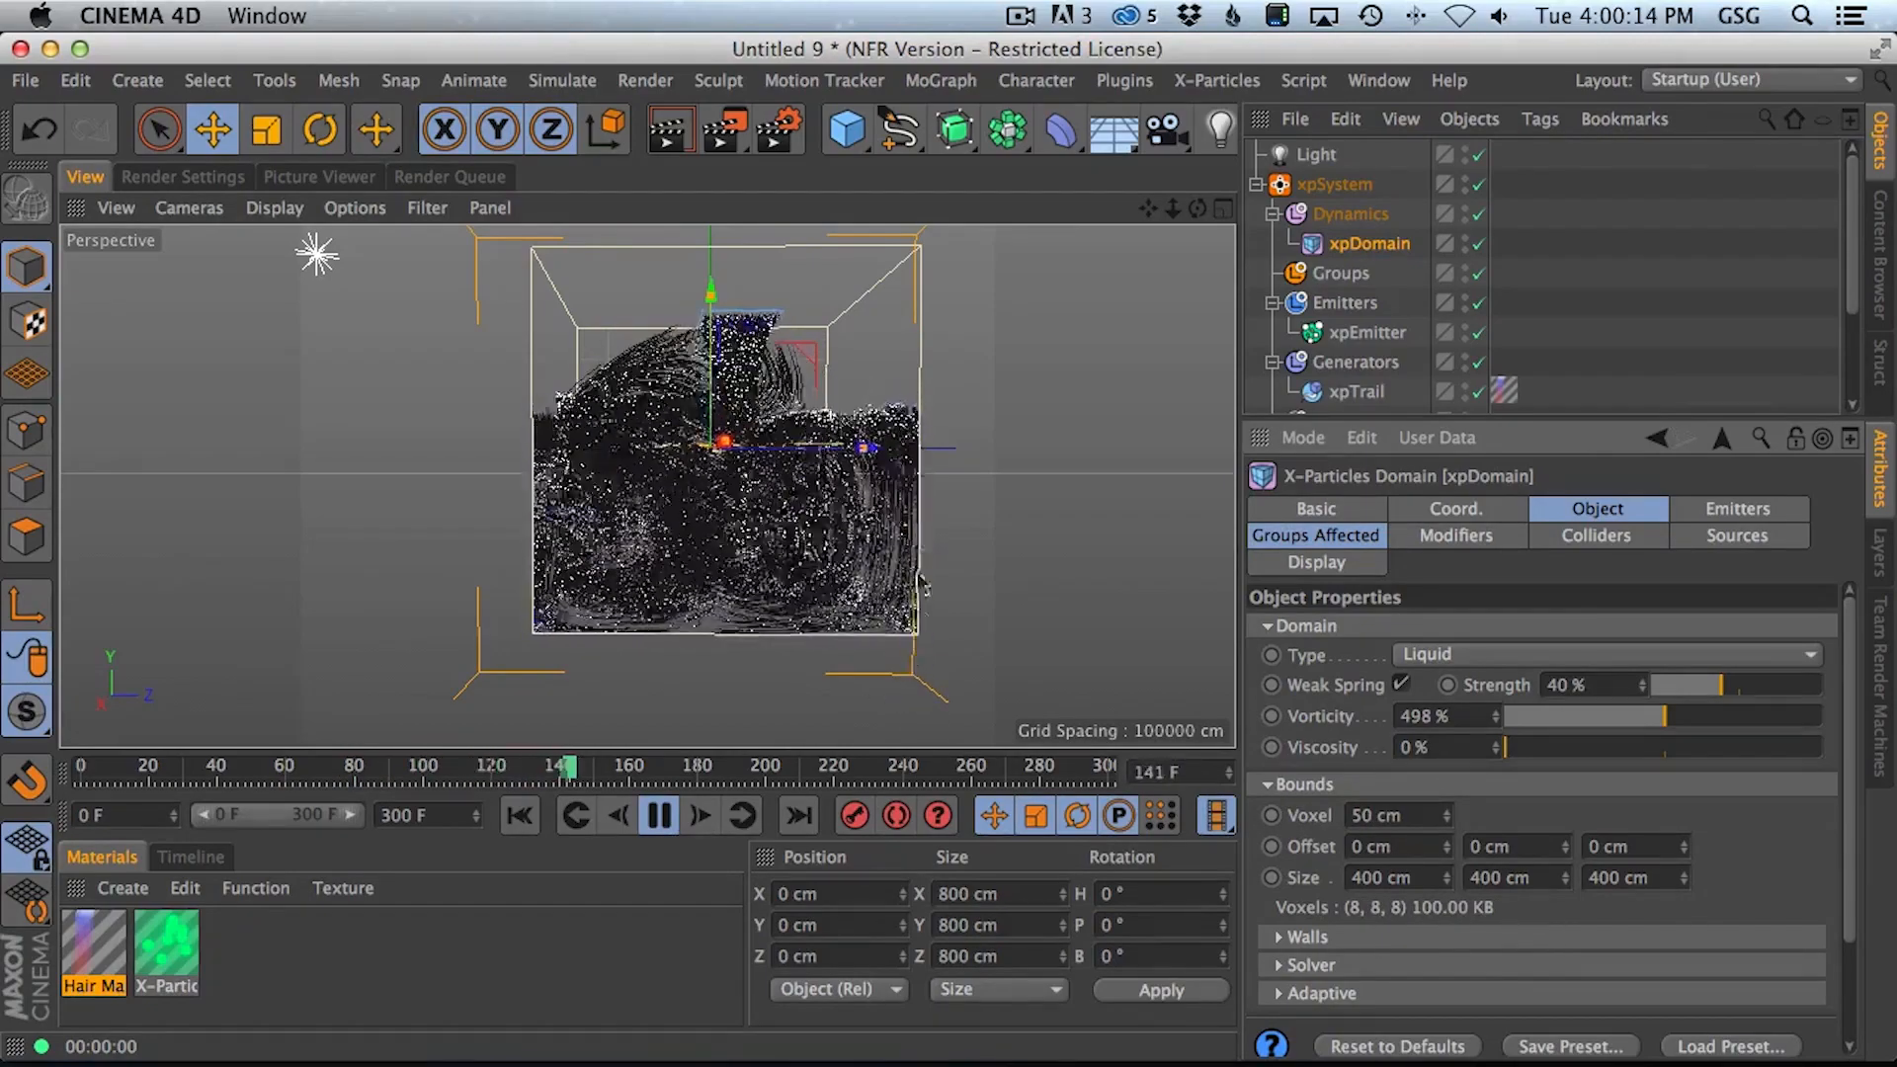
Set xpDomain's voxel size to 20 cm and replay the simulation from the first frame
{"action": "left_click_drag", "start_coordinate": [1423, 815], "coordinate": [1264, 808]}
{"action": "type", "text": "20"}
{"action": "key", "text": "Return"}
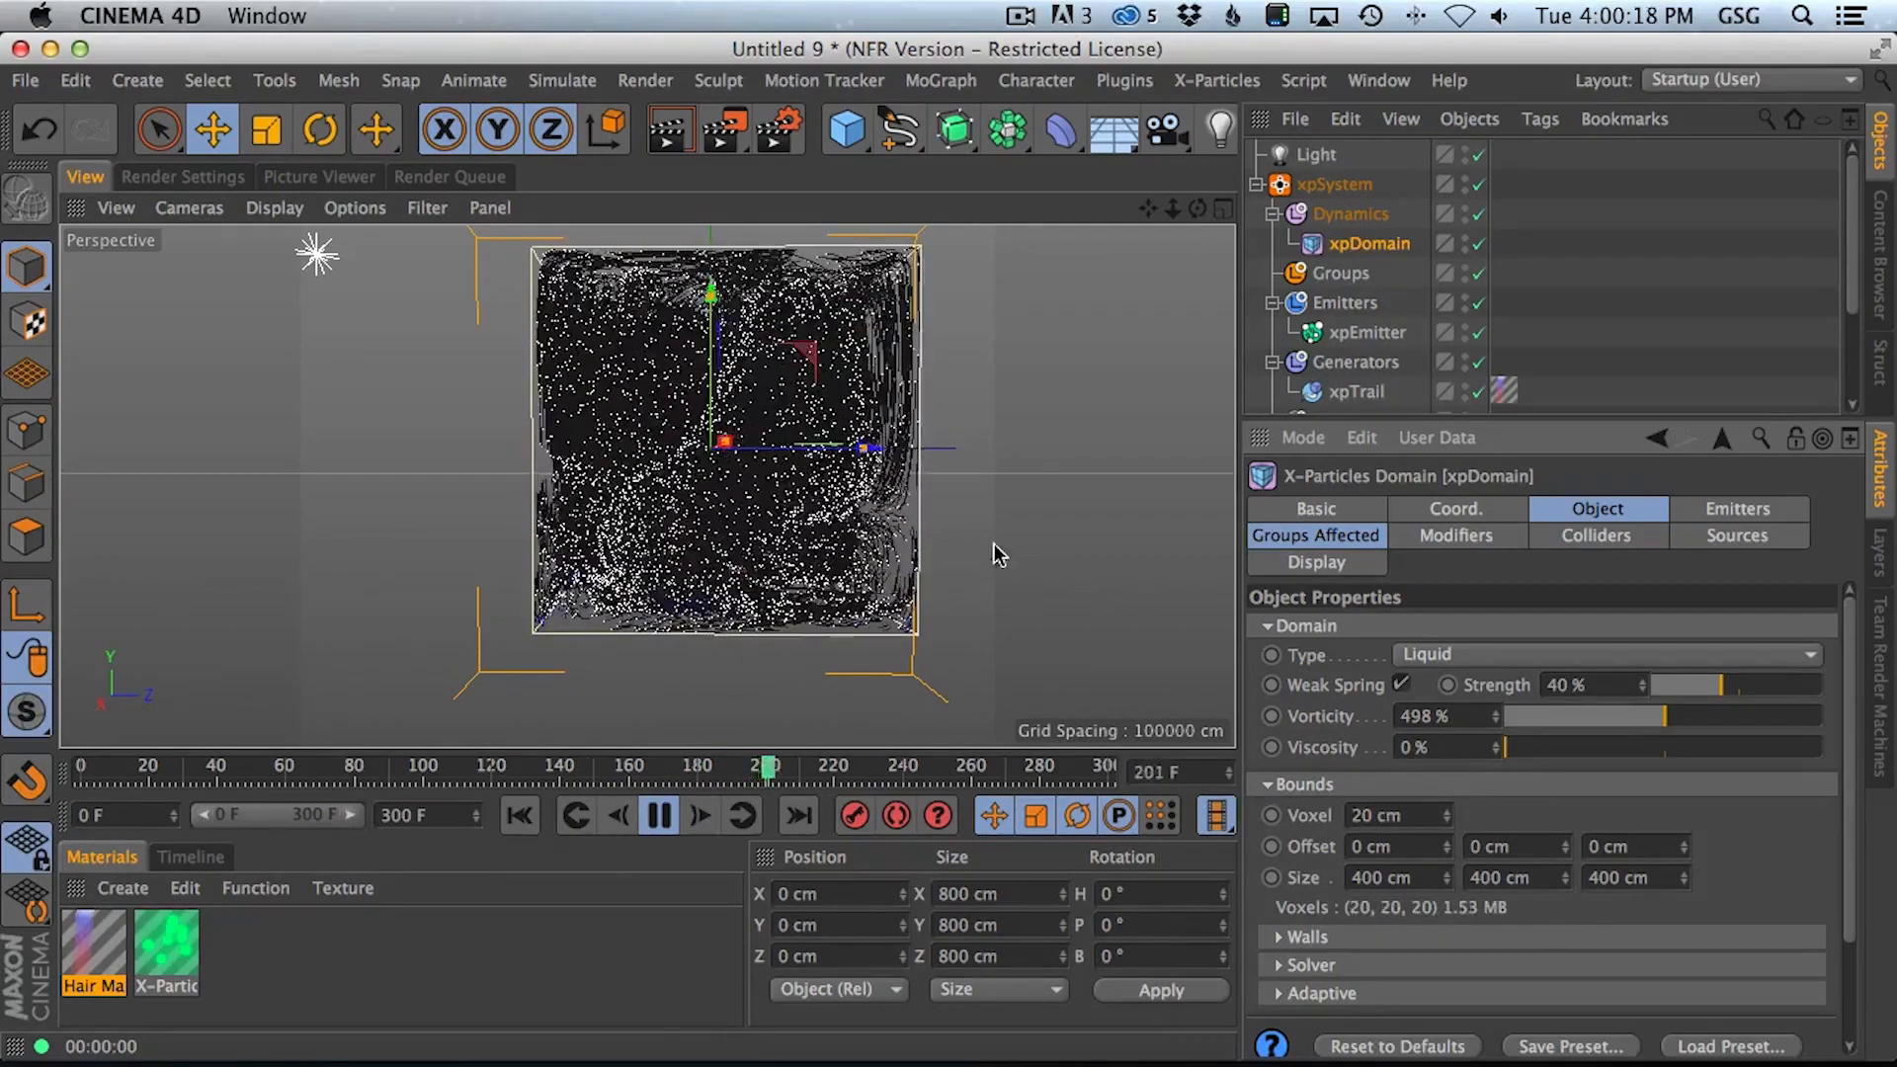
{"action": "left_click", "coordinate": [523, 816]}
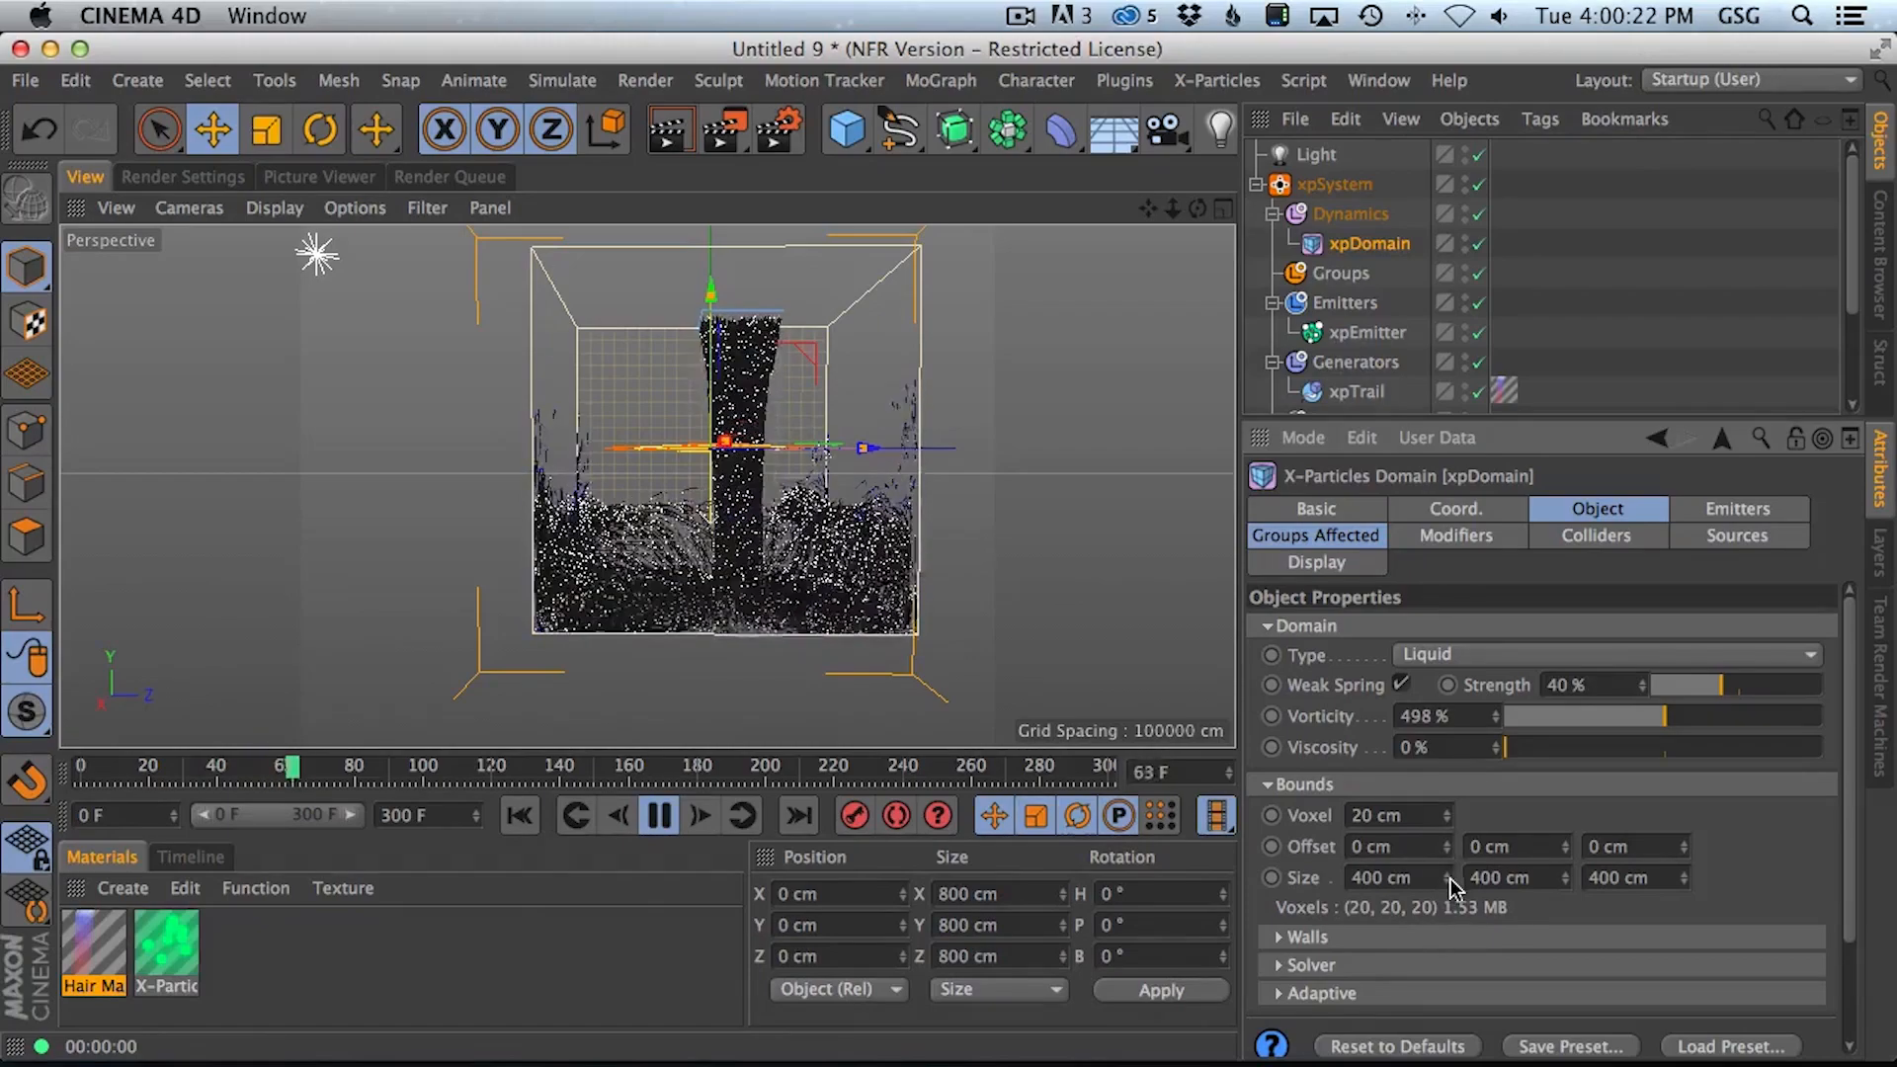
Try resizing xpDomain's bounds along Y and X, and undo both changes
{"action": "mouse_move", "coordinate": [1566, 878]}
{"action": "left_mouse_down"}
{"action": "mouse_move", "coordinate": [1579, 811]}
{"action": "mouse_move", "coordinate": [1551, 886]}
{"action": "left_mouse_up"}
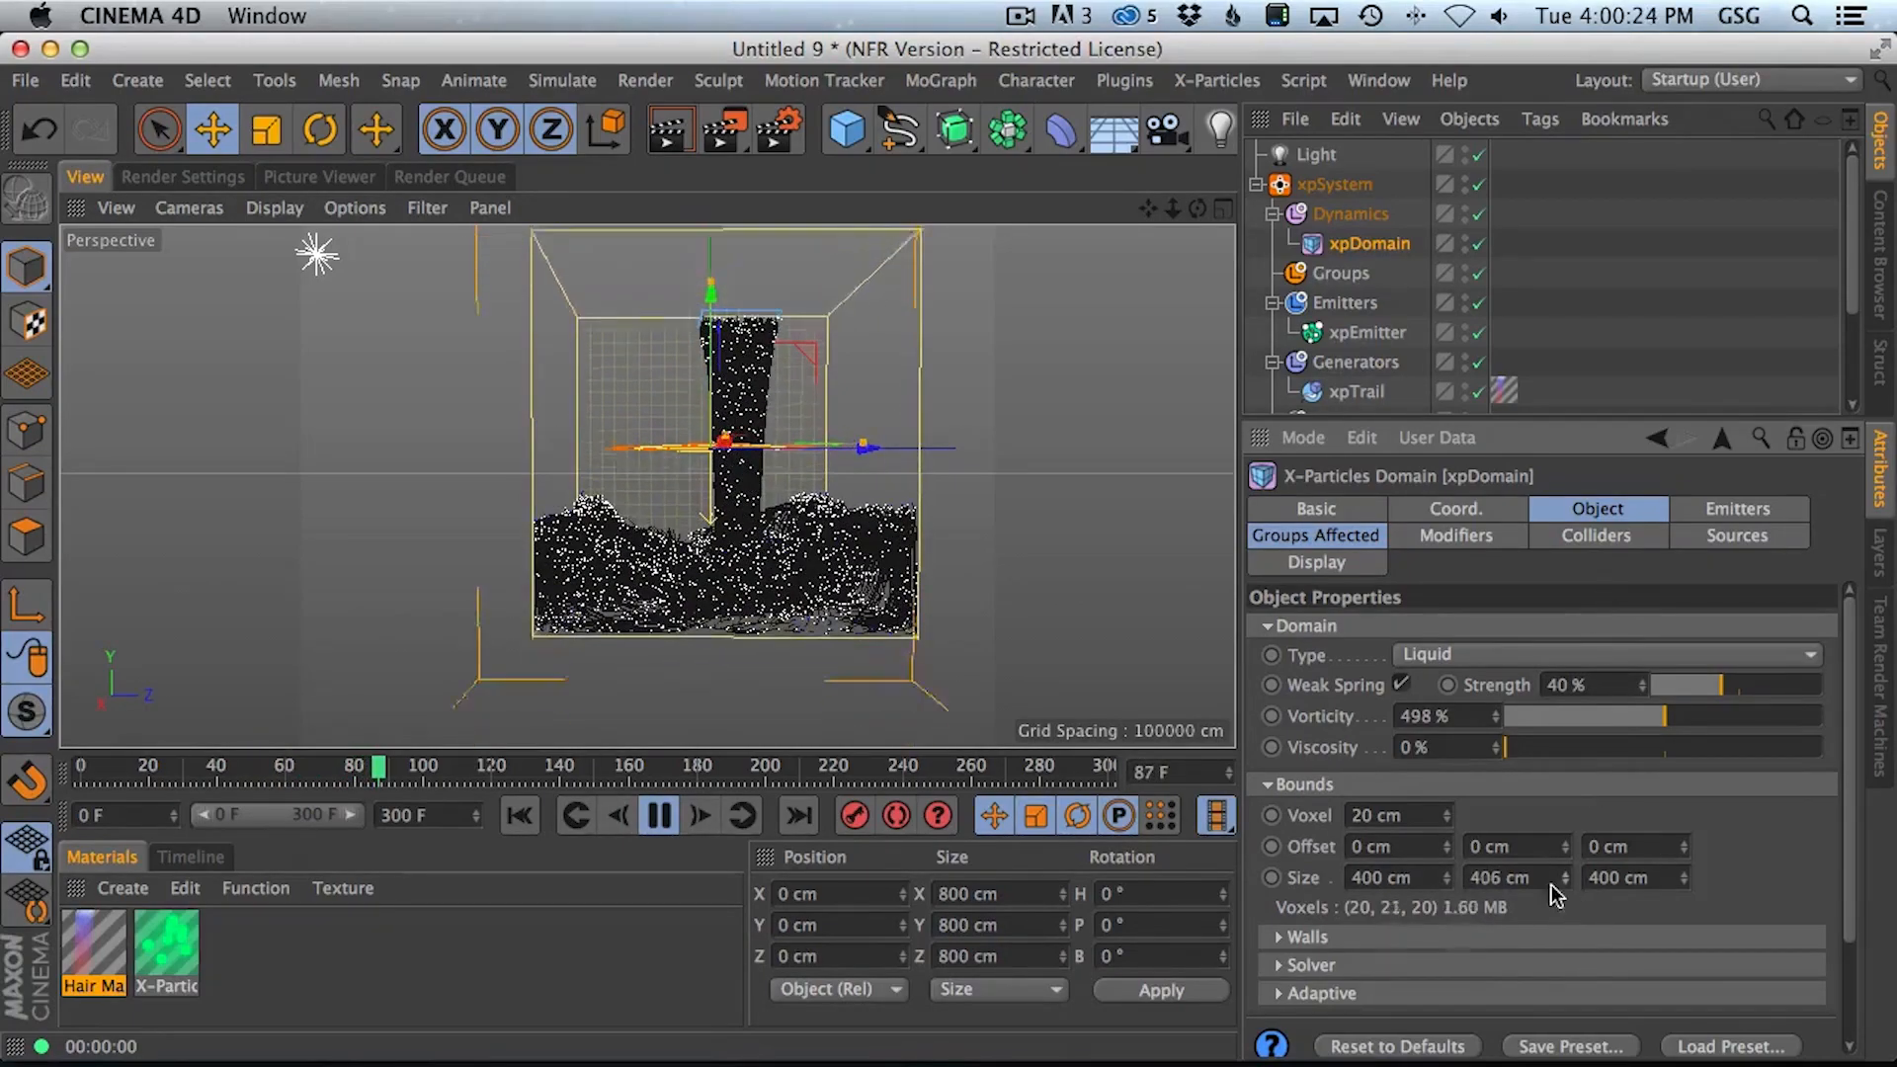
{"action": "left_click_drag", "start_coordinate": [1554, 710], "coordinate": [1540, 952]}
{"action": "key", "text": "super+z"}
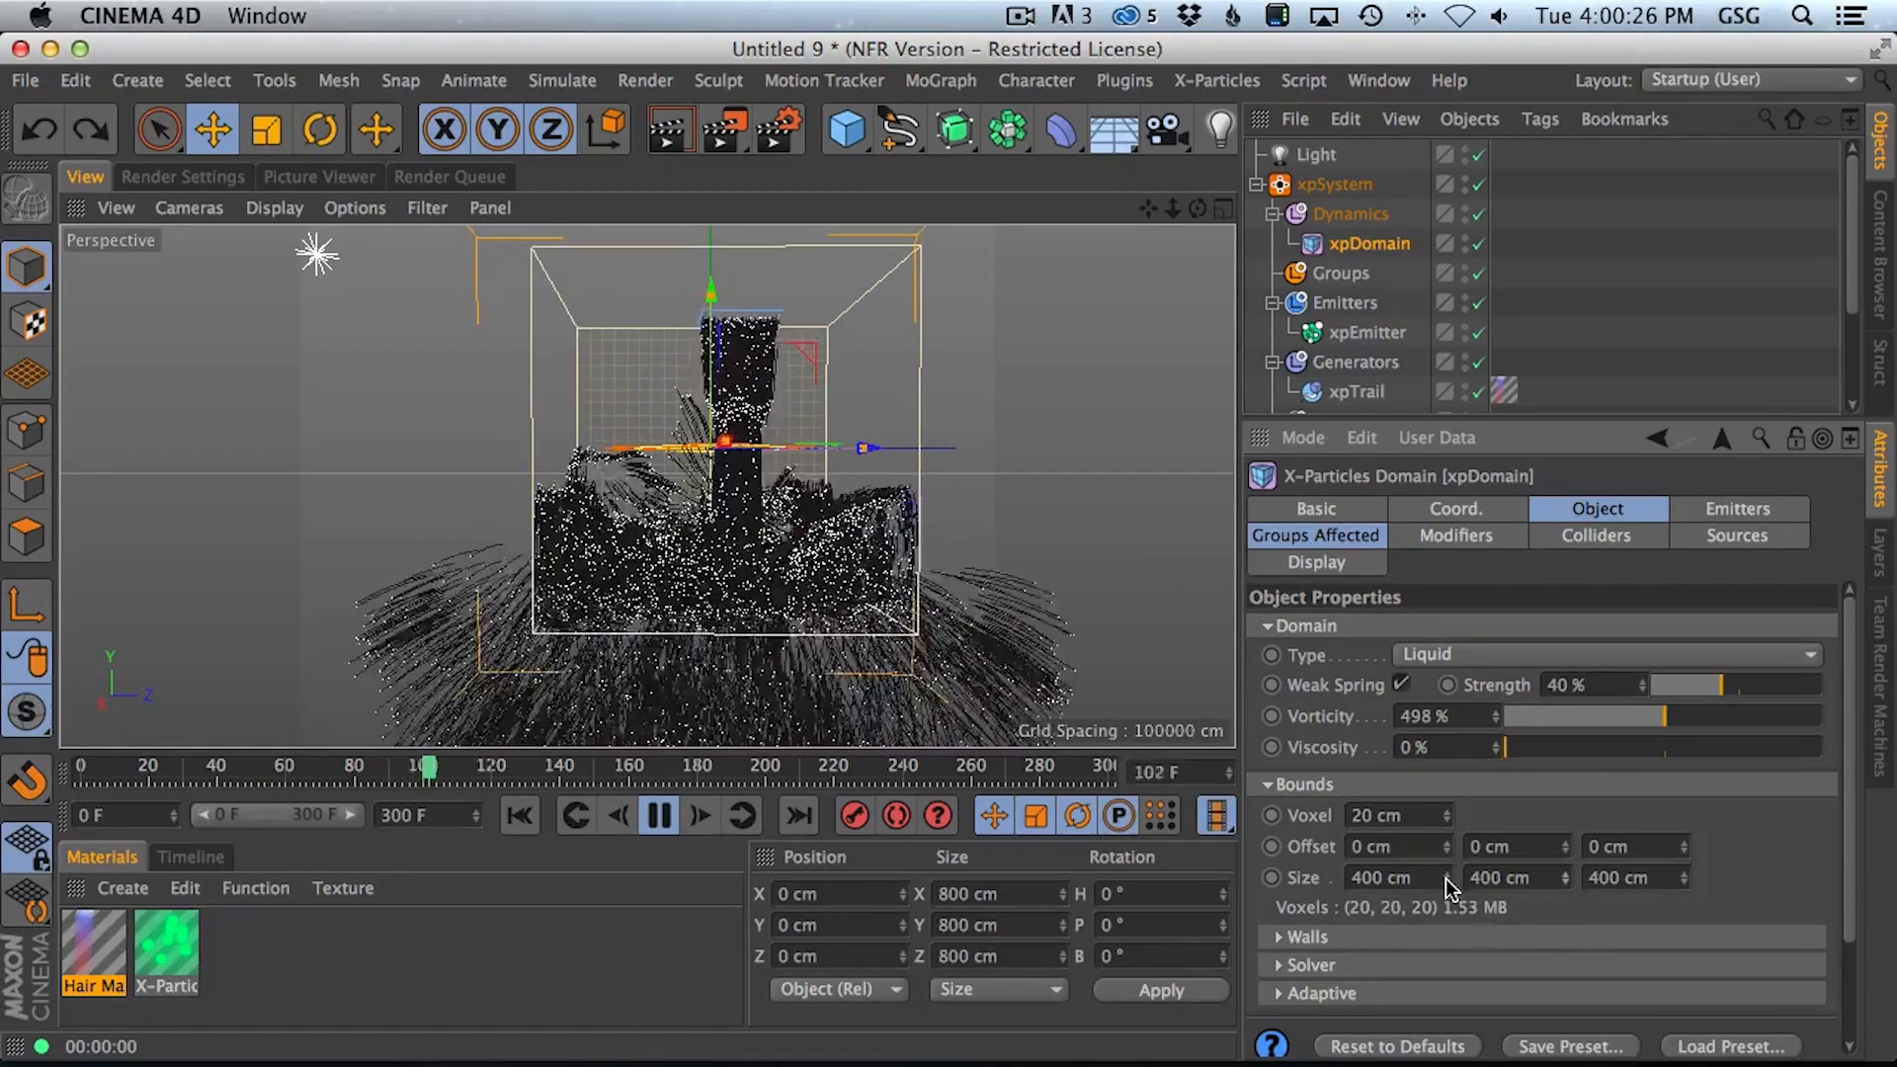
{"action": "left_click_drag", "start_coordinate": [1446, 878], "coordinate": [1502, 597]}
{"action": "key", "text": "super+z"}
Widen xpDomain's bounds to about 759 cm along Z and replay the simulation from the first frame
{"action": "left_click_drag", "start_coordinate": [1683, 877], "coordinate": [1729, 332]}
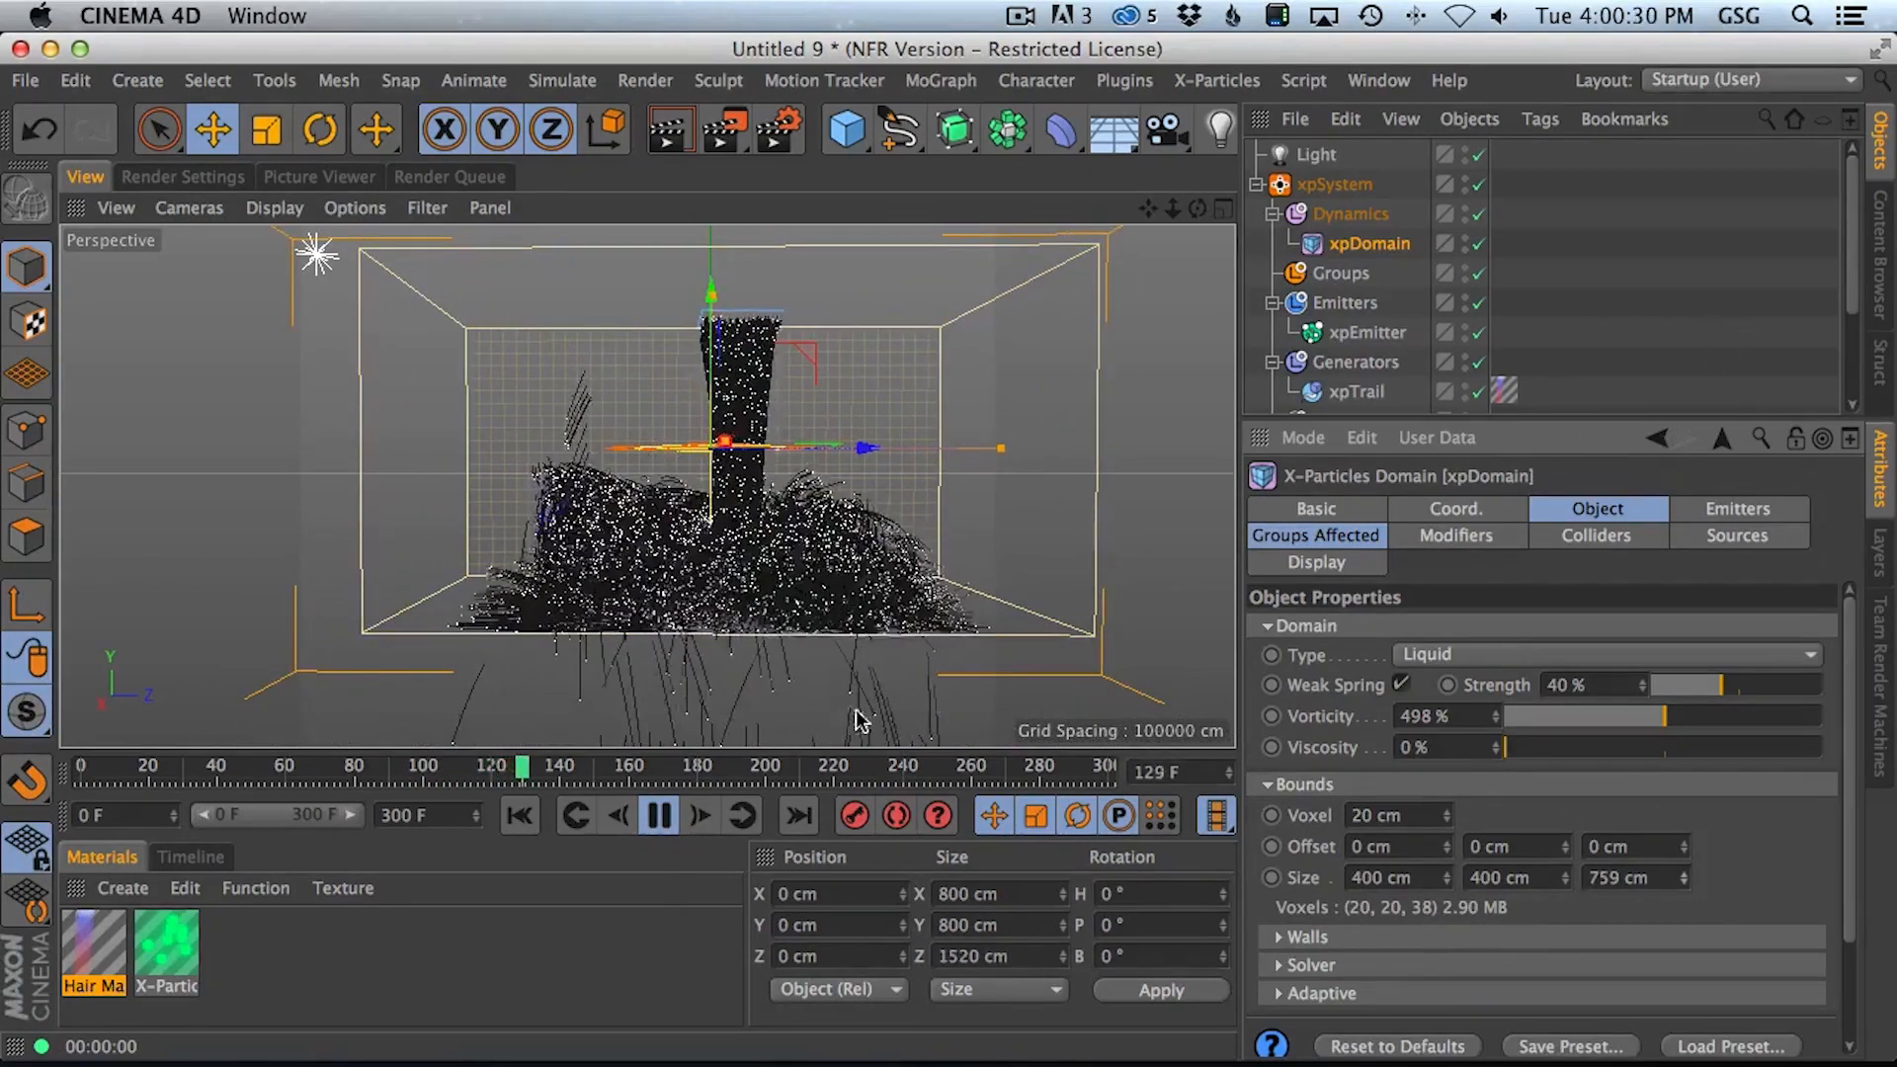
{"action": "left_click", "coordinate": [534, 816]}
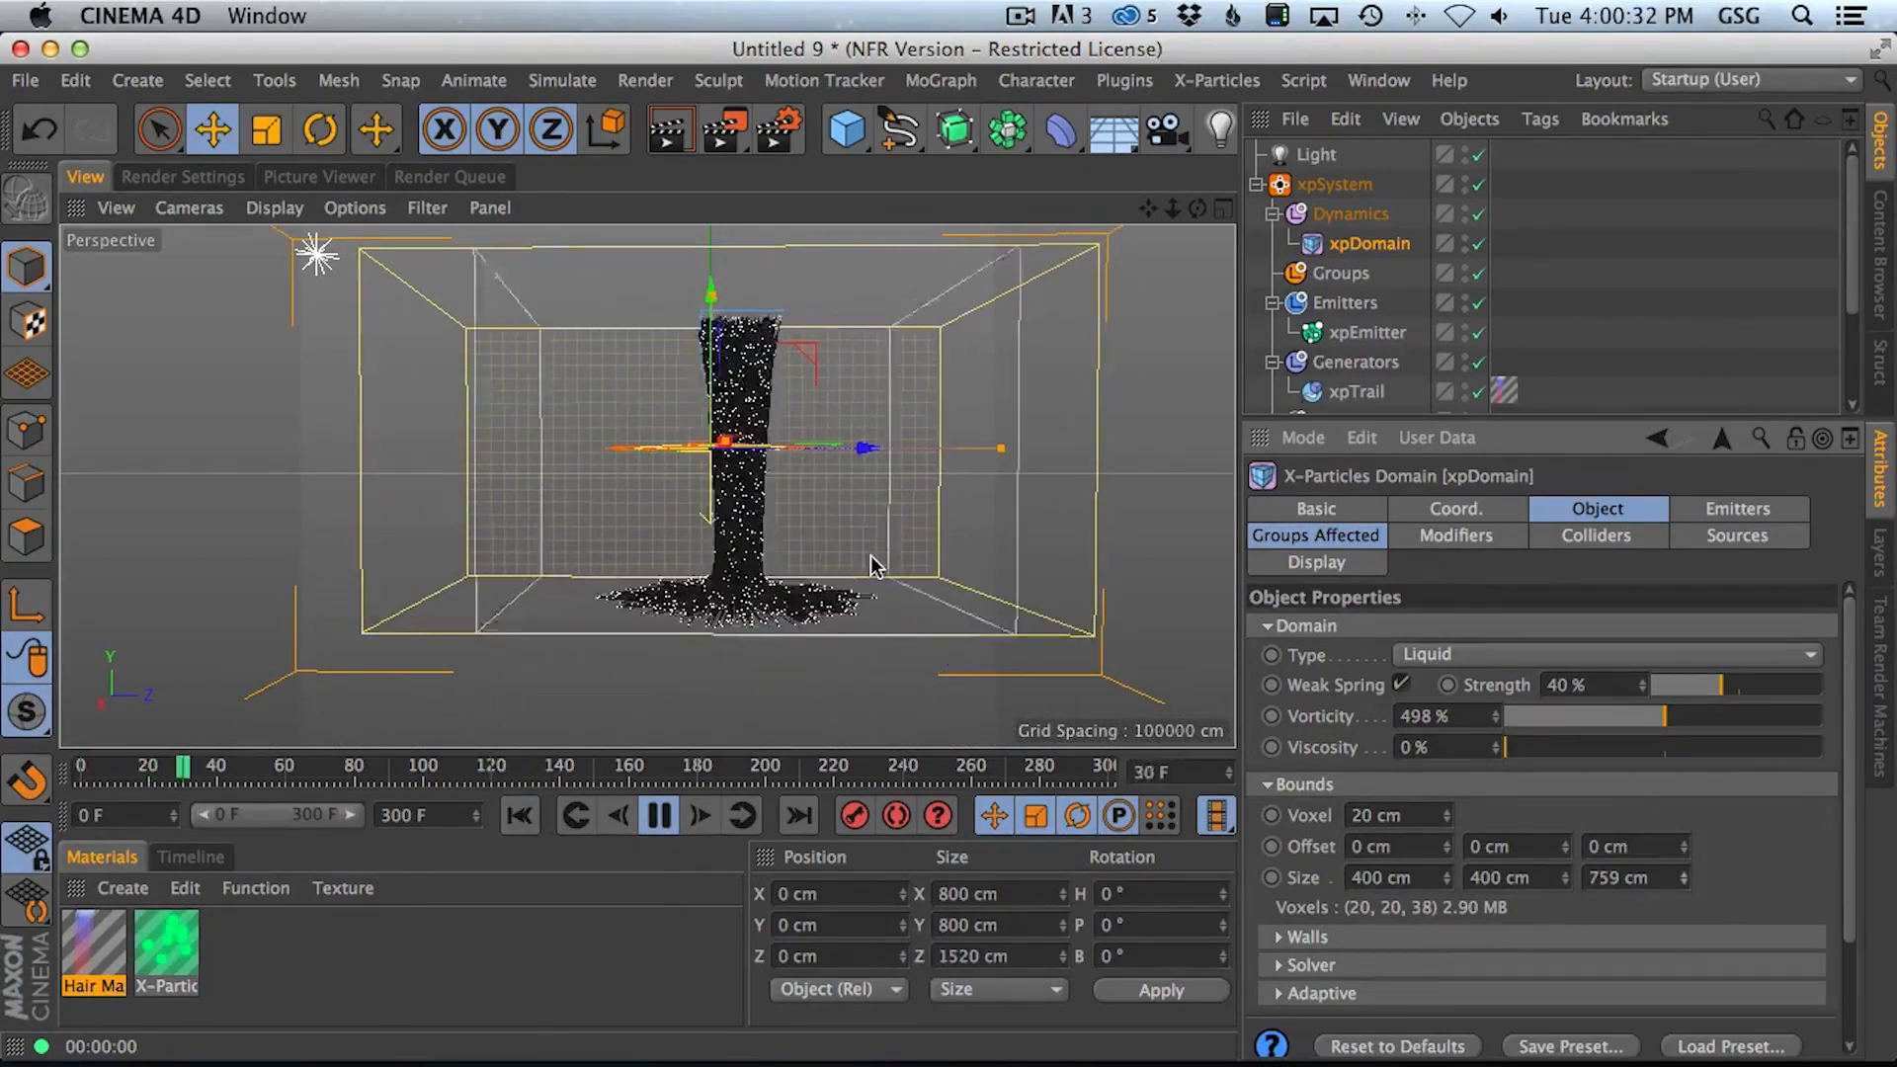
{"action": "middle_click_drag", "start_coordinate": [858, 544], "coordinate": [691, 558], "text": "alt"}
{"action": "scroll", "coordinate": [787, 547], "scroll_direction": "down", "scroll_amount": 4}
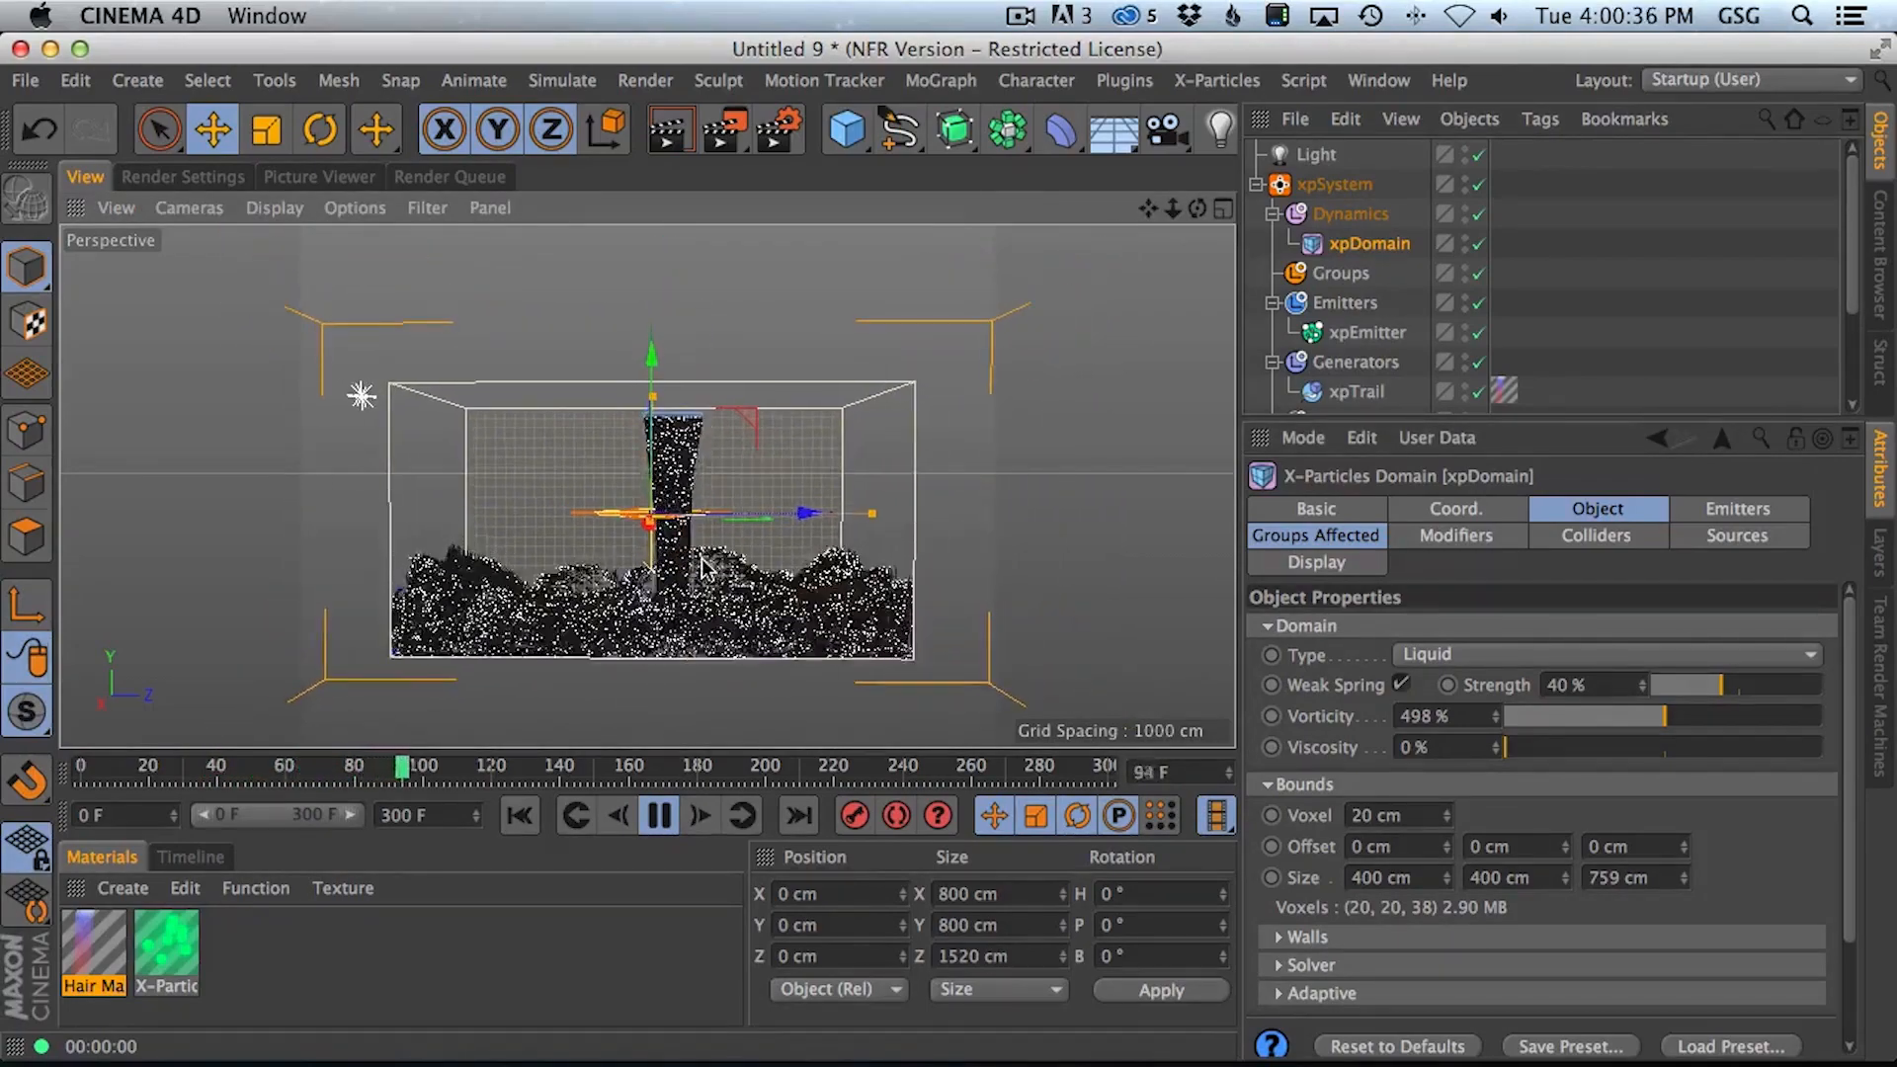
{"action": "mouse_move", "coordinate": [698, 558]}
{"action": "right_mouse_down", "text": "alt"}
{"action": "mouse_move", "coordinate": [723, 555]}
{"action": "mouse_move", "coordinate": [700, 558]}
{"action": "right_mouse_up", "text": "alt"}
{"action": "left_click_drag", "start_coordinate": [690, 561], "coordinate": [695, 585], "text": "alt"}
{"action": "middle_click_drag", "start_coordinate": [696, 582], "coordinate": [727, 560], "text": "alt"}
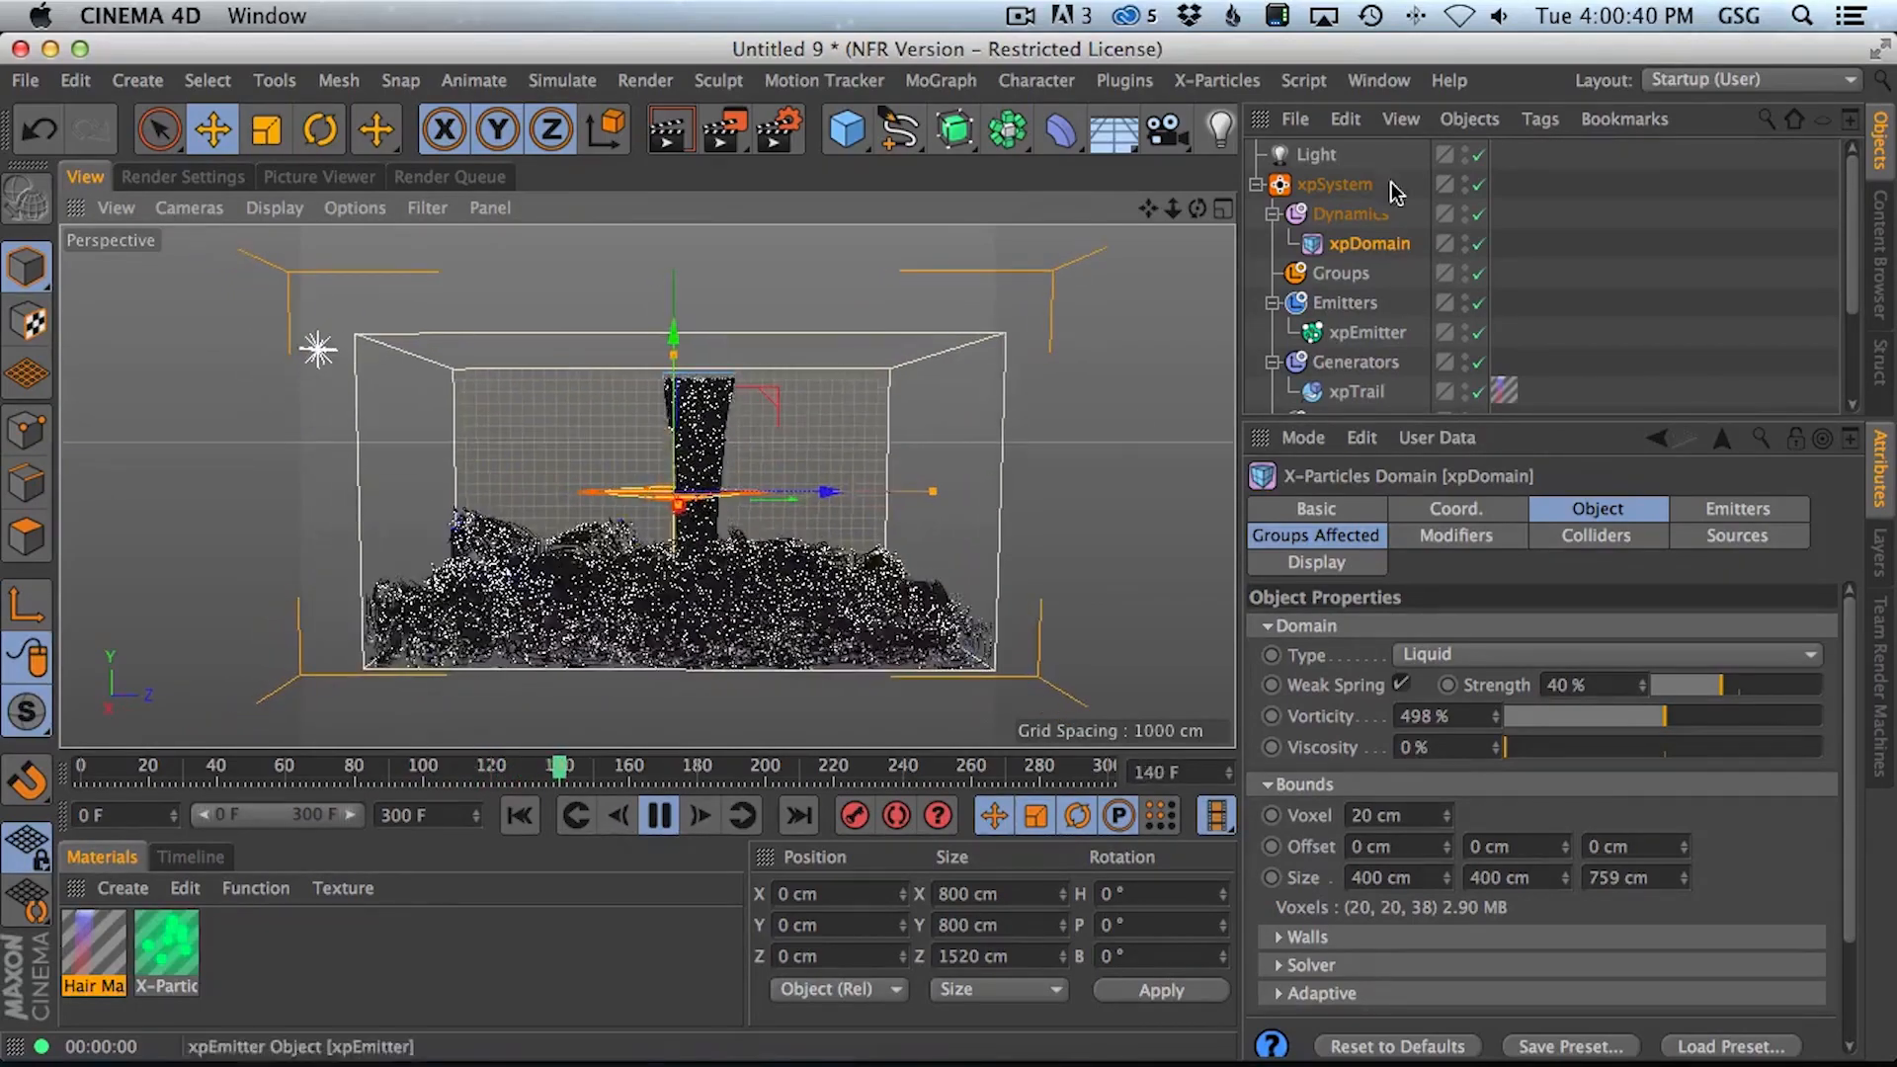
Turn off xpDomain's +X wall and watch the liquid's flow on that side of the domain
{"action": "scroll", "coordinate": [1574, 856], "scroll_direction": "down", "scroll_amount": 3}
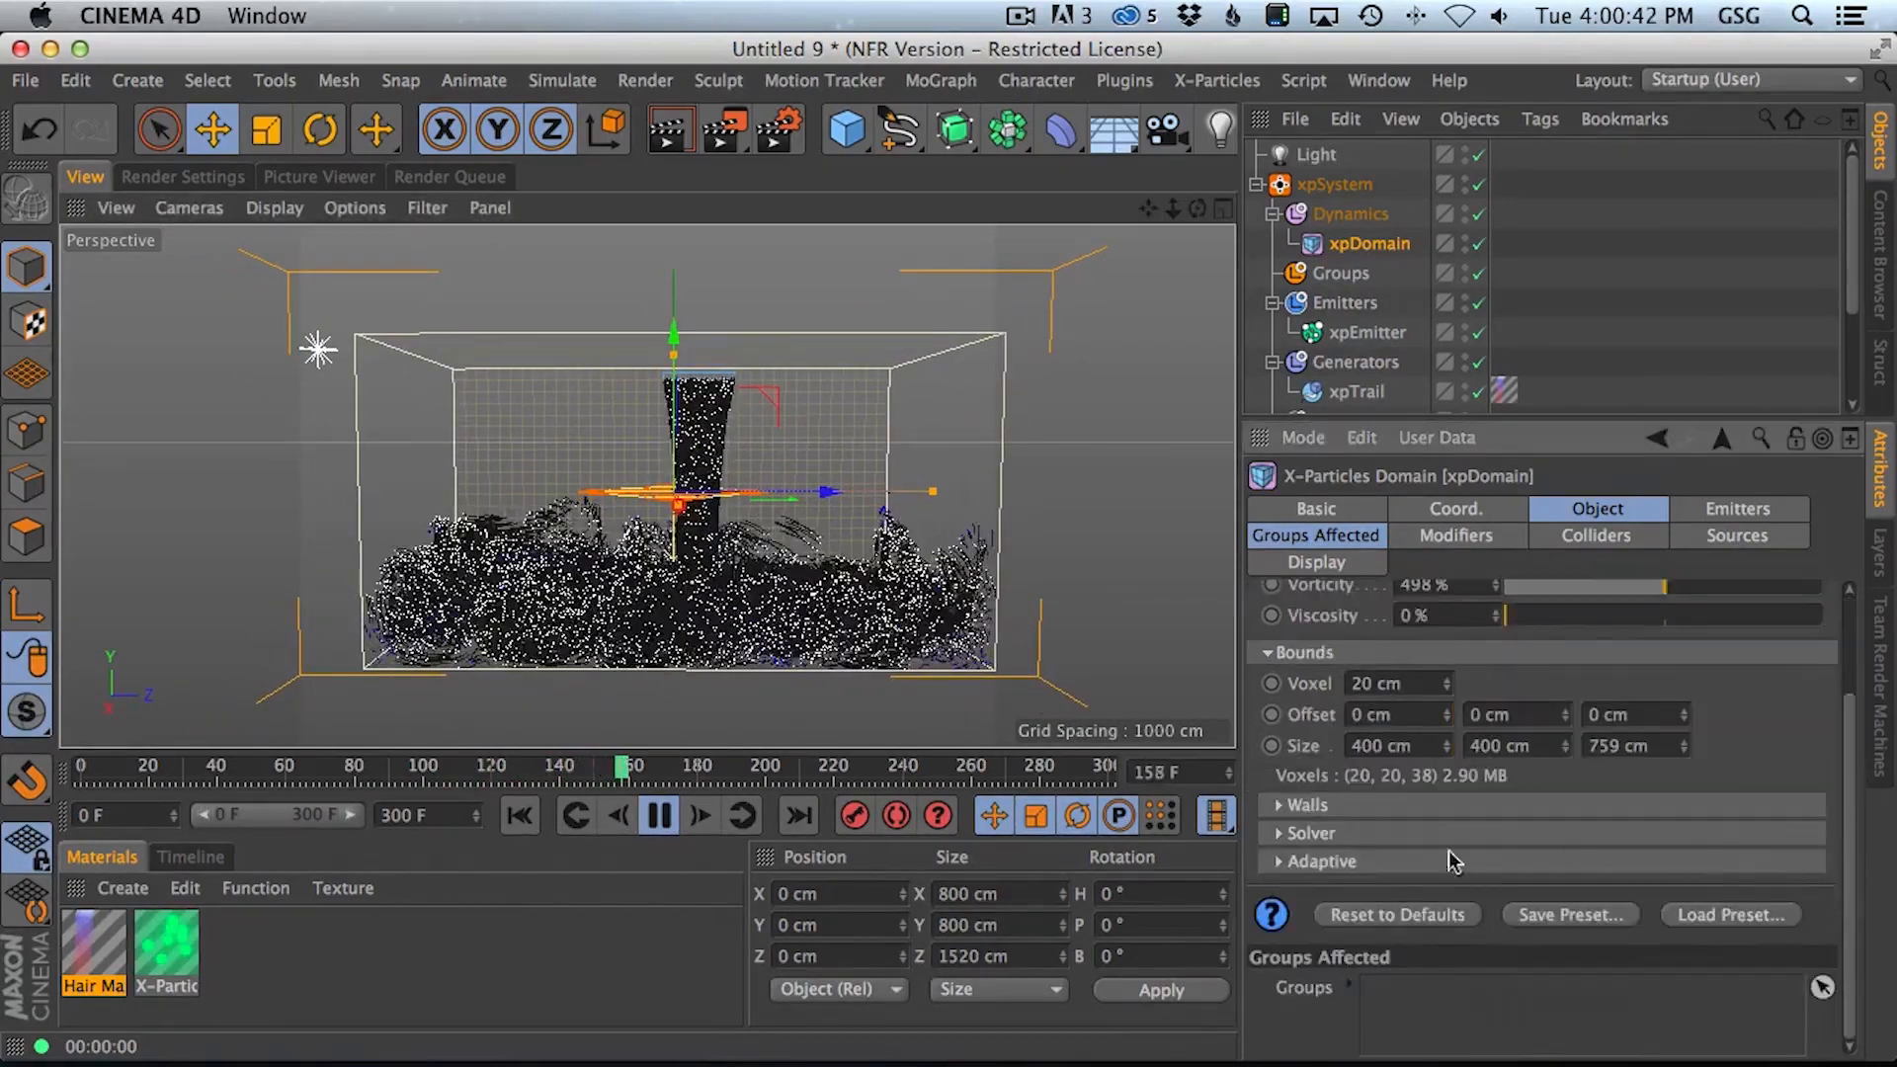
{"action": "left_click", "coordinate": [1304, 805]}
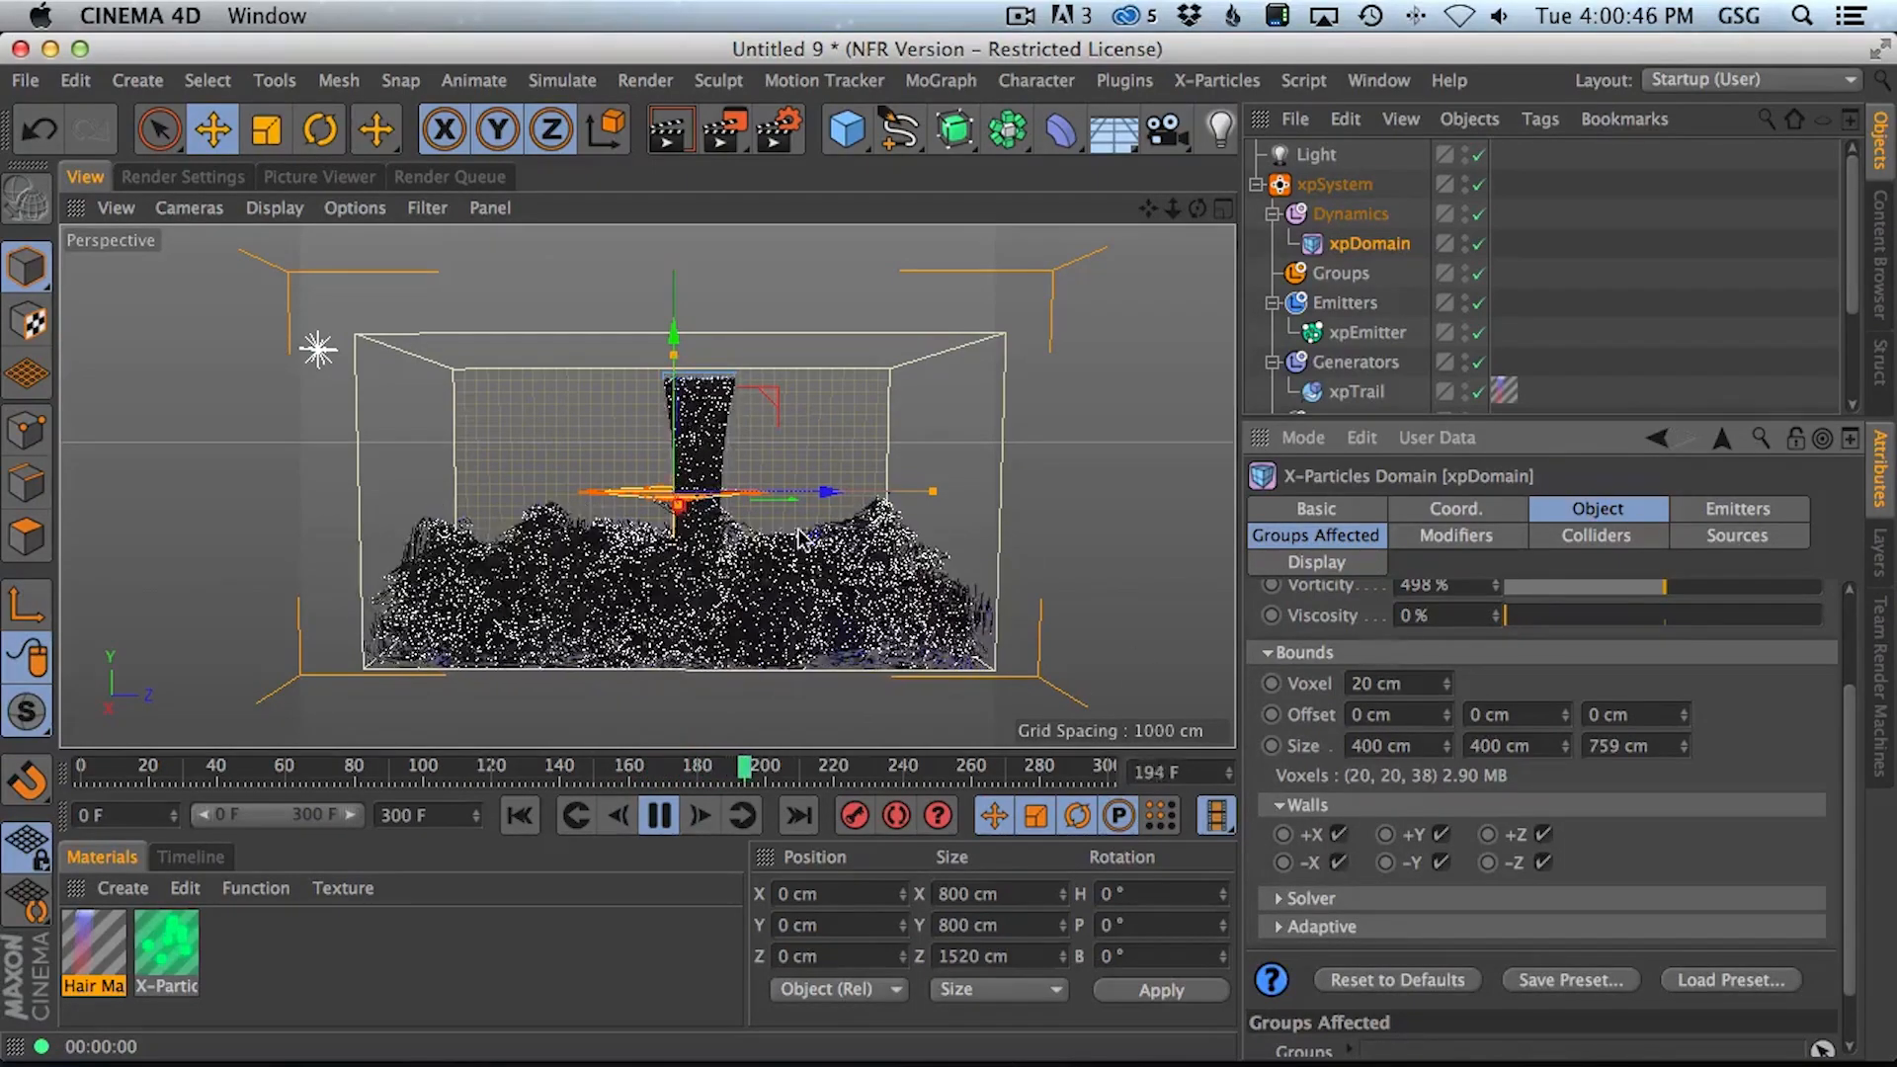
{"action": "left_click_drag", "start_coordinate": [817, 552], "coordinate": [1072, 553], "text": "alt"}
{"action": "scroll", "coordinate": [699, 549], "scroll_direction": "down", "scroll_amount": 5}
{"action": "middle_click_drag", "start_coordinate": [702, 547], "coordinate": [704, 487], "text": "alt"}
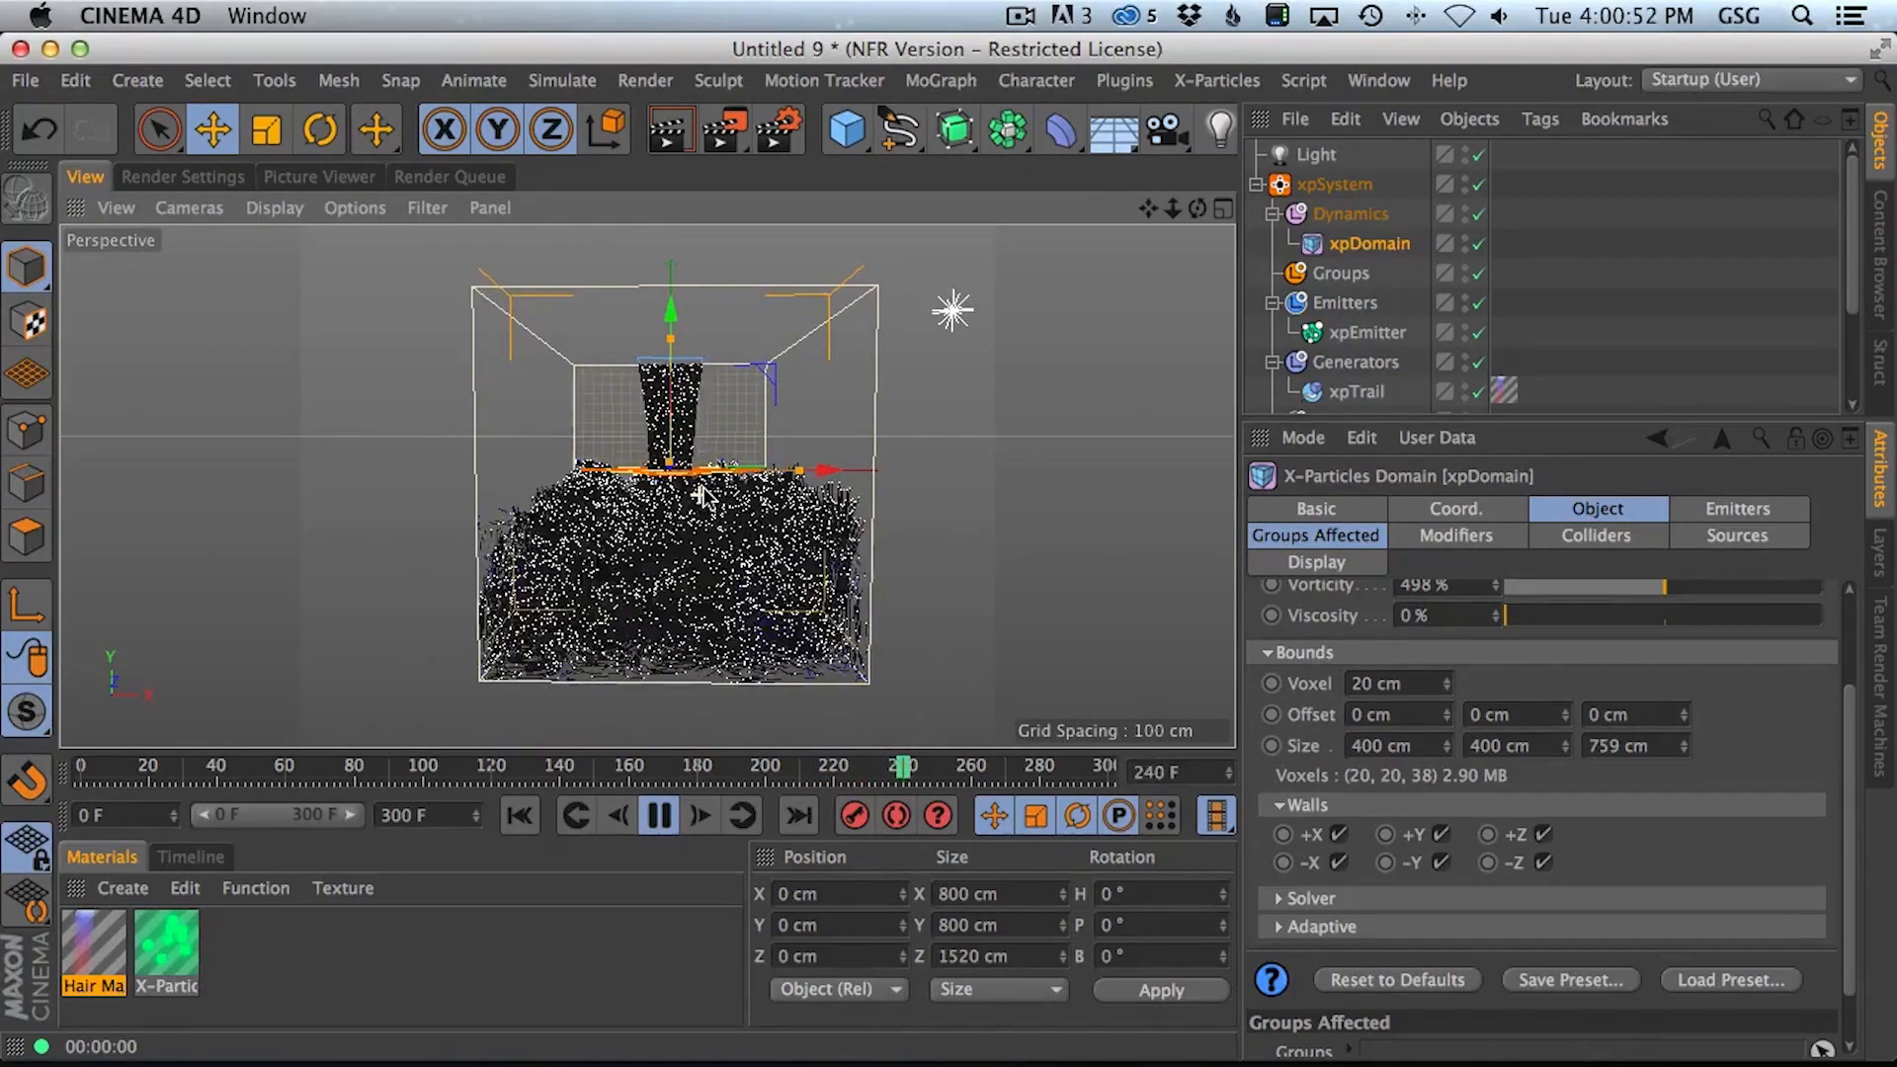
{"action": "left_click", "coordinate": [1356, 836]}
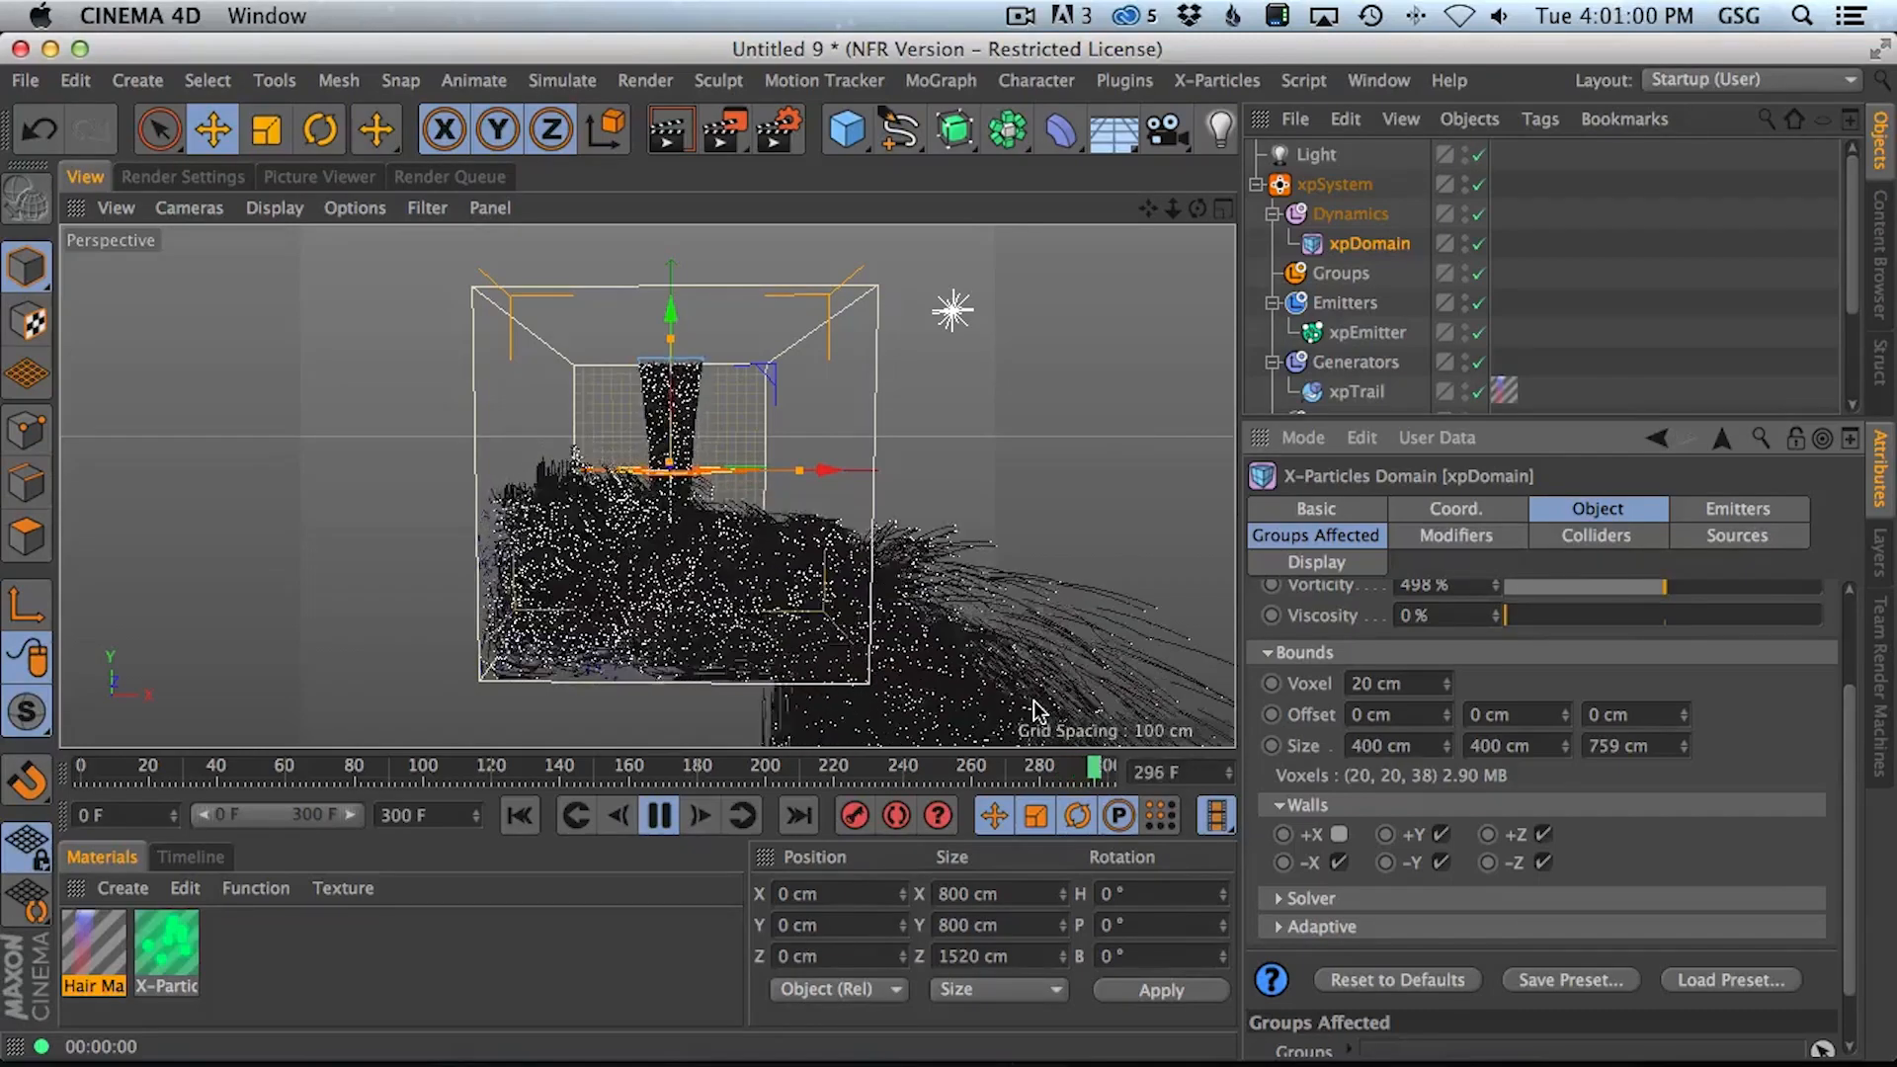
{"action": "right_click_drag", "start_coordinate": [897, 626], "coordinate": [834, 627], "text": "alt"}
{"action": "middle_click_drag", "start_coordinate": [834, 626], "coordinate": [674, 503], "text": "alt"}
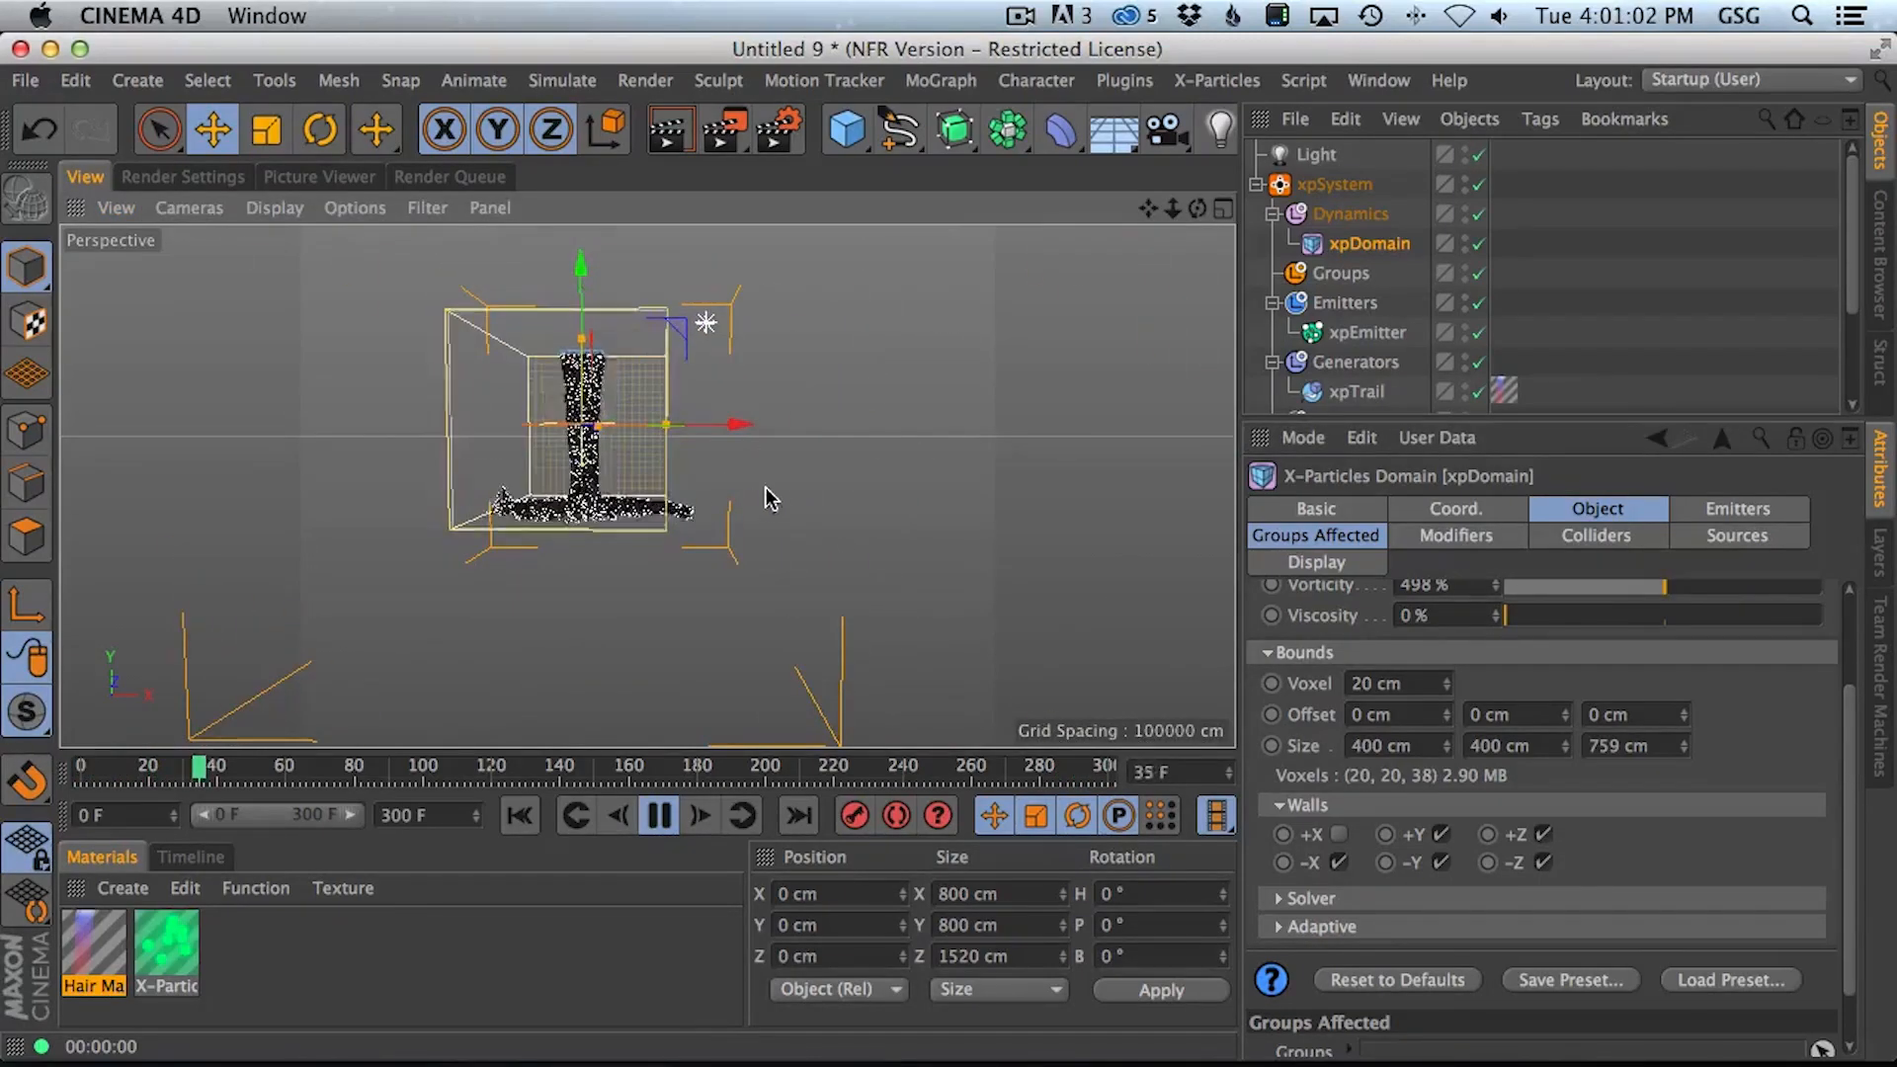
{"action": "middle_click_drag", "start_coordinate": [564, 490], "coordinate": [521, 466], "text": "alt"}
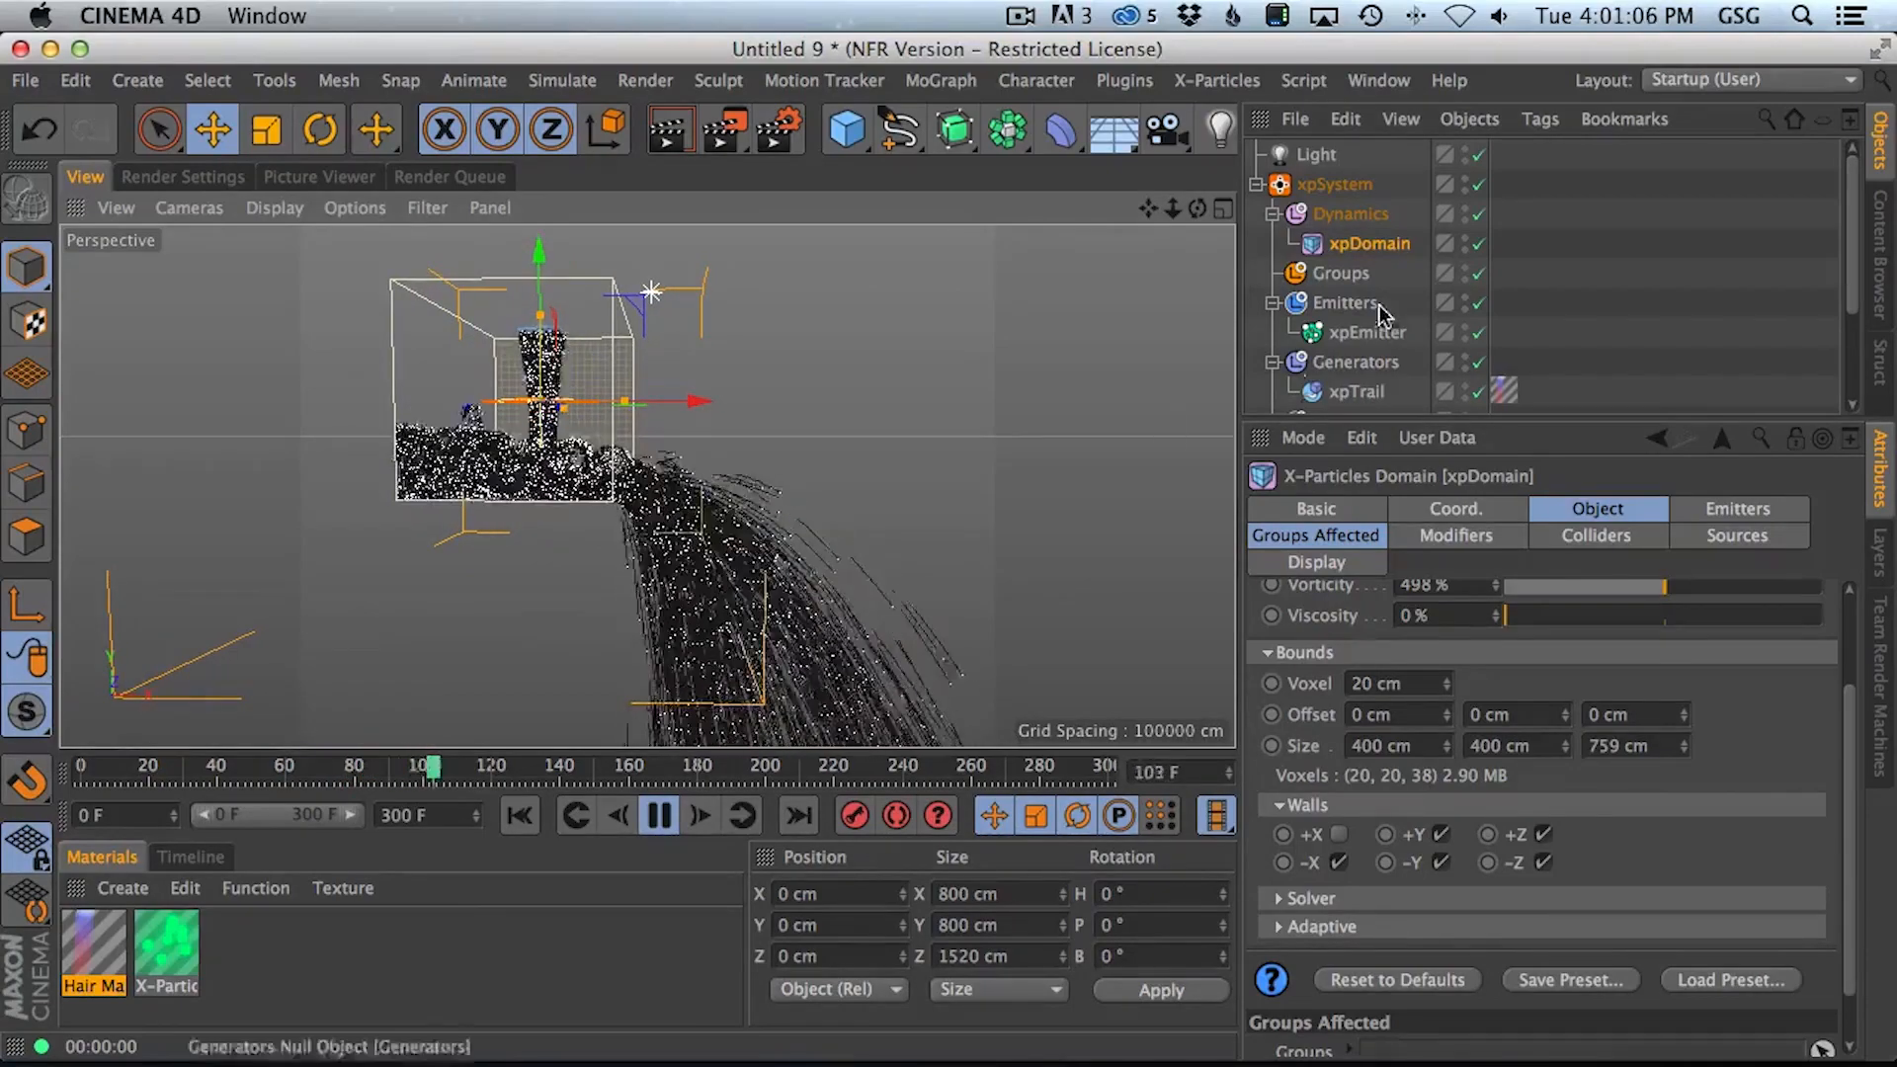
Duplicate xpDomain to the top of the object hierarchy, pause playback, and move the copy down to about Y -389 cm
{"action": "left_click", "coordinate": [1372, 246]}
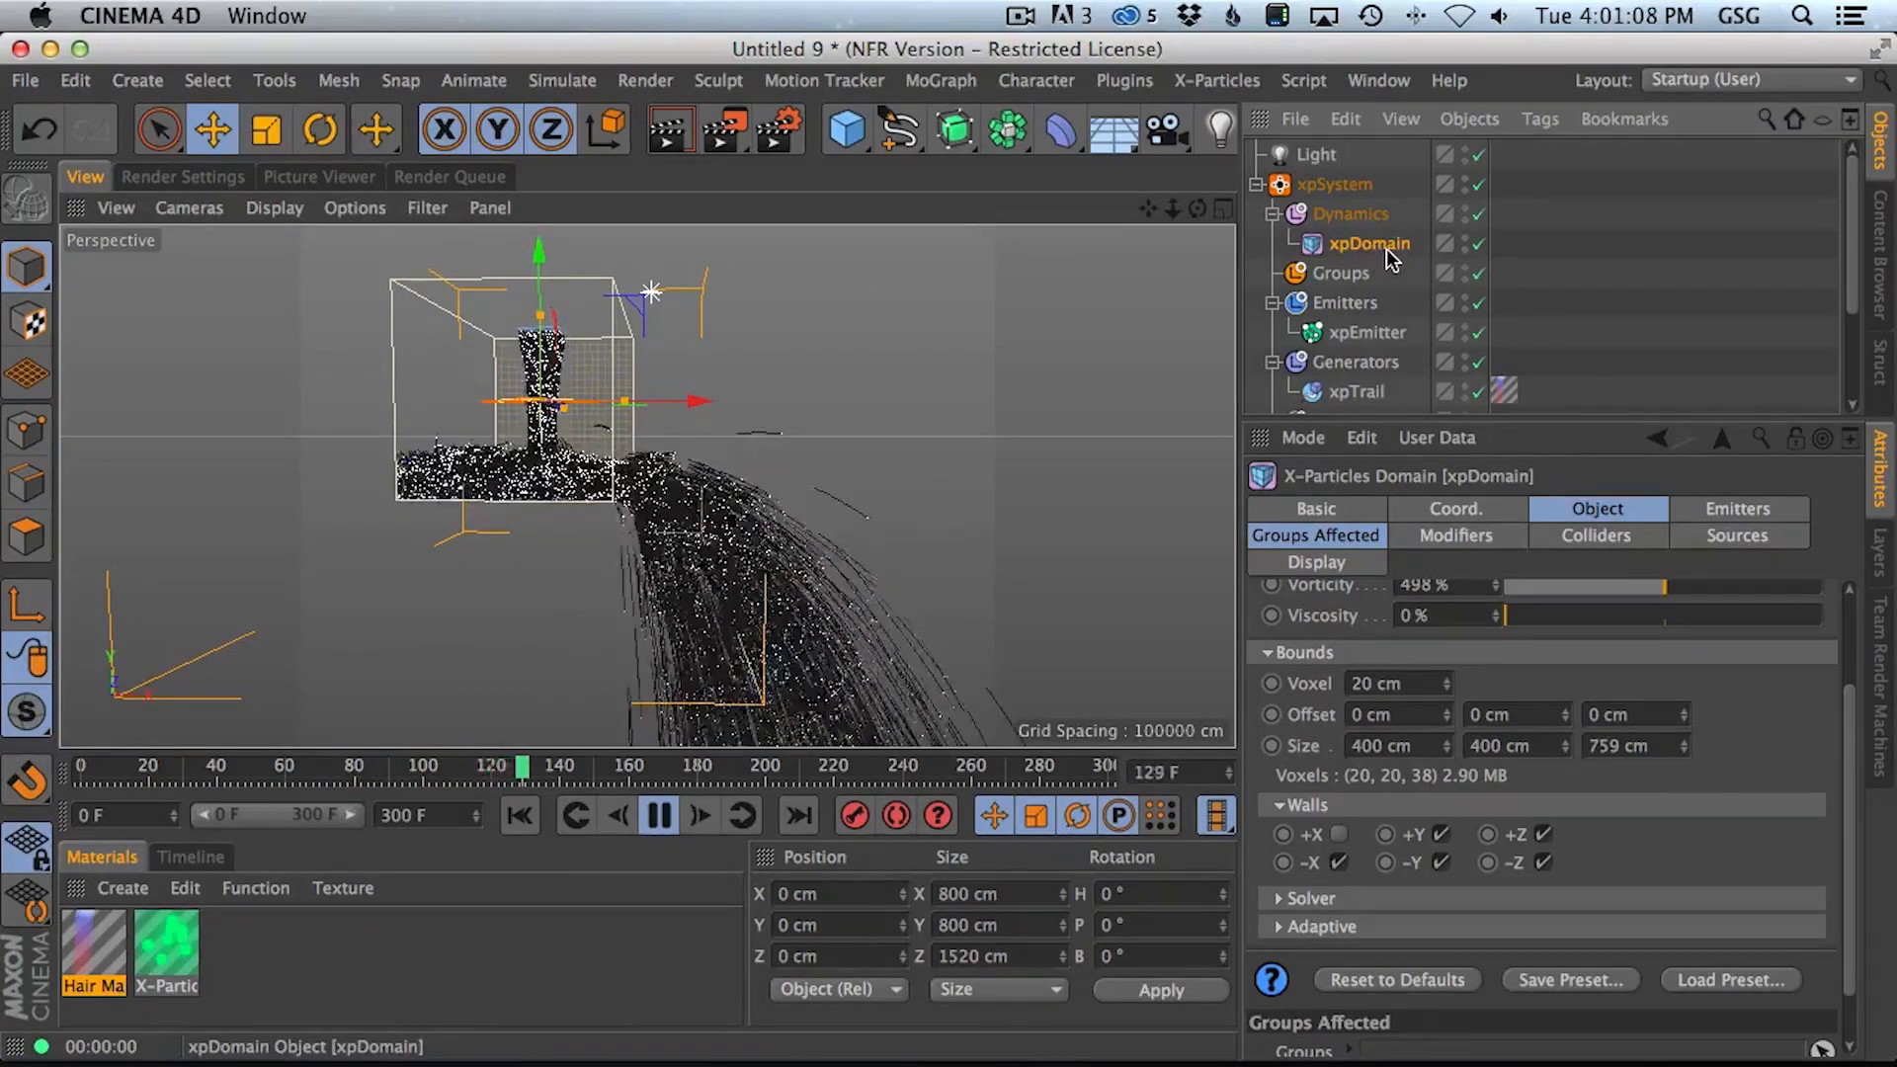
{"action": "left_click_drag", "start_coordinate": [1377, 241], "coordinate": [1336, 152], "text": "ctrl"}
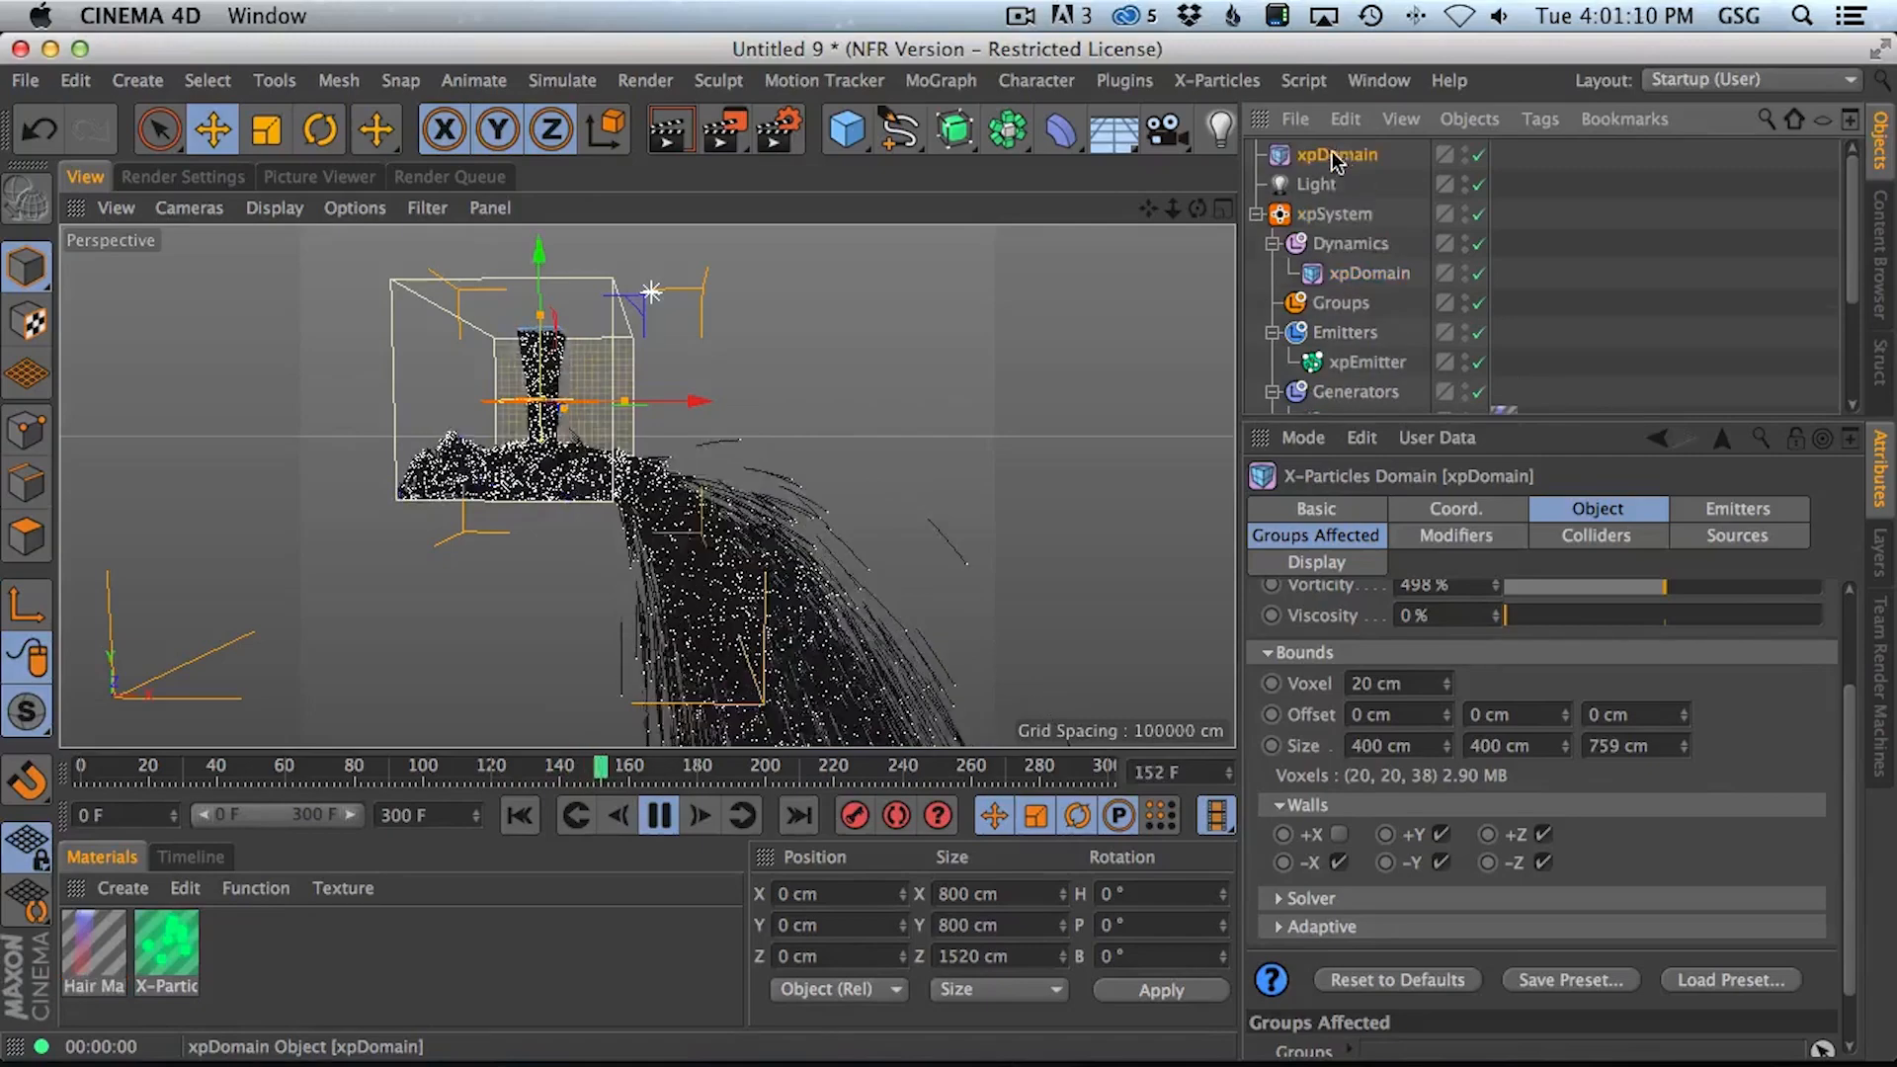
{"action": "left_click", "coordinate": [659, 815]}
{"action": "left_click_drag", "start_coordinate": [539, 259], "coordinate": [527, 428]}
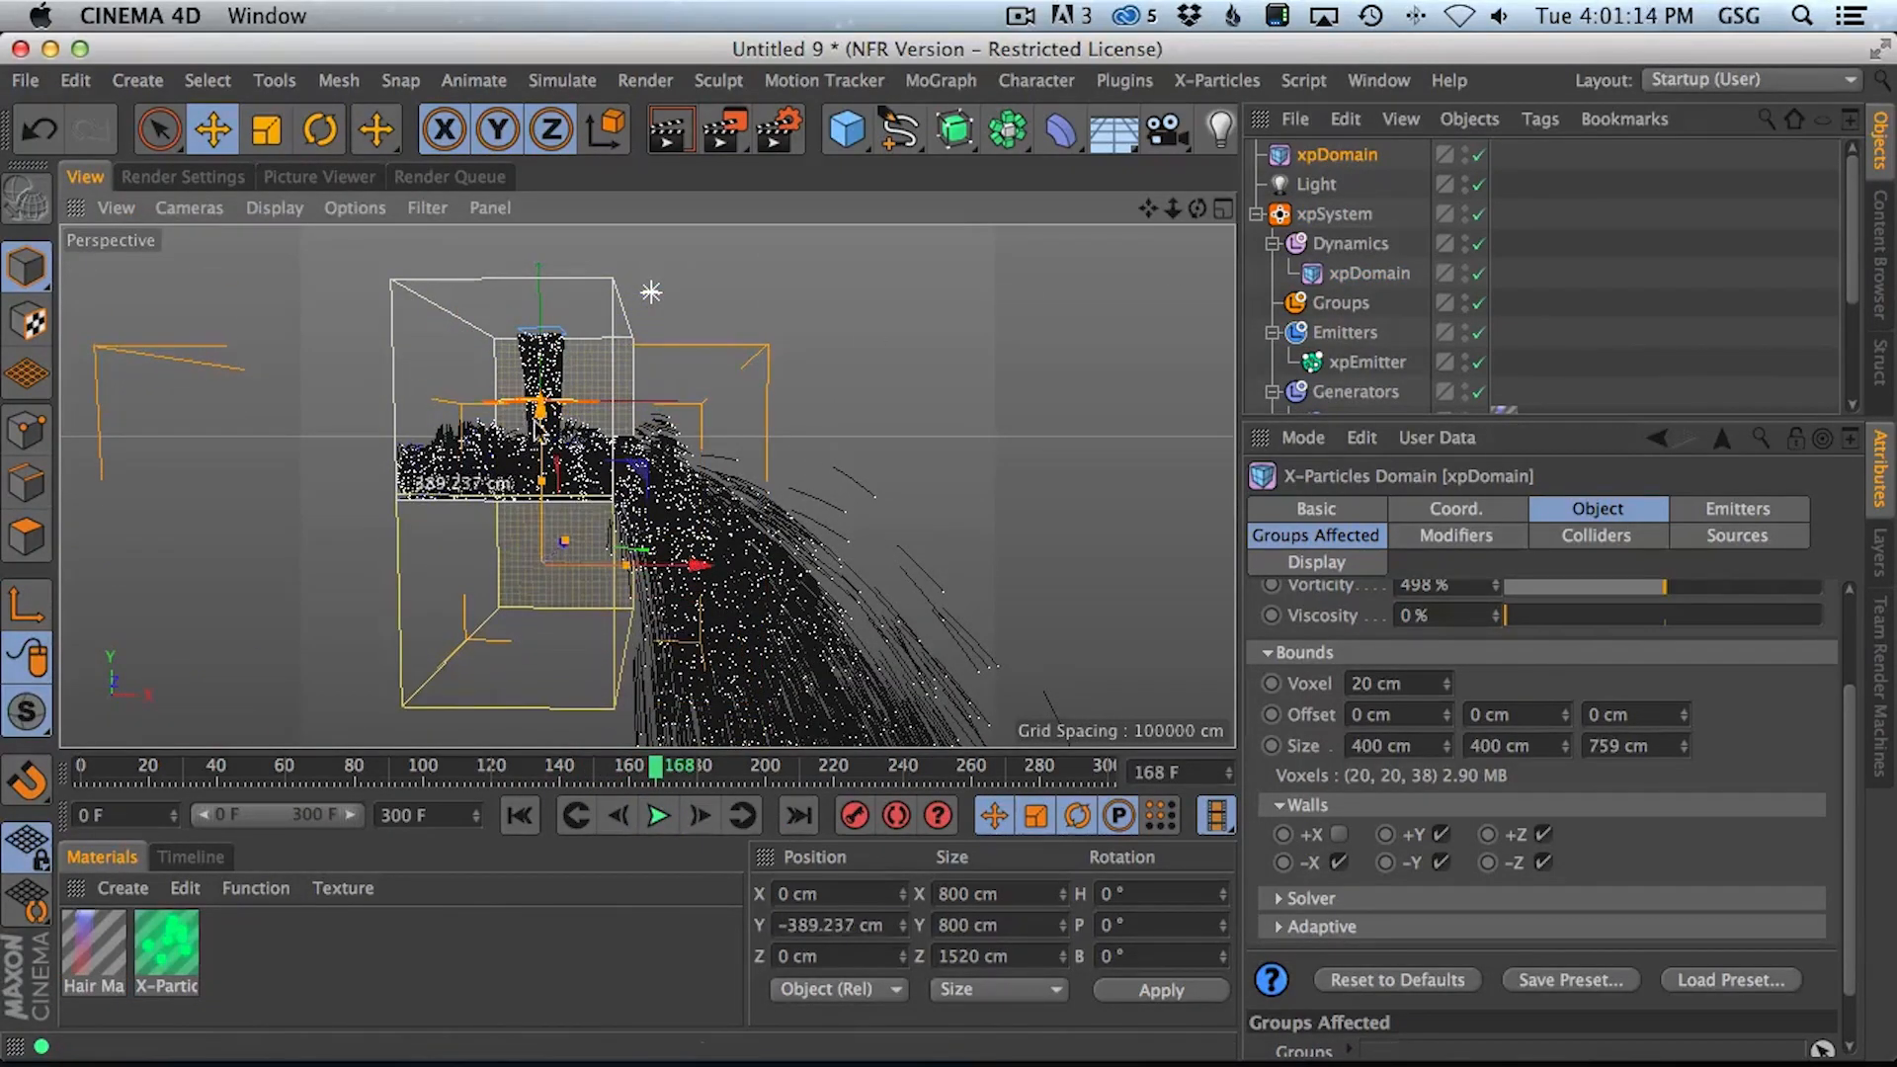
Move the xpDomain copy to about X 384 cm, turning its +X wall on and its +Y wall off
{"action": "left_click_drag", "start_coordinate": [652, 571], "coordinate": [828, 583]}
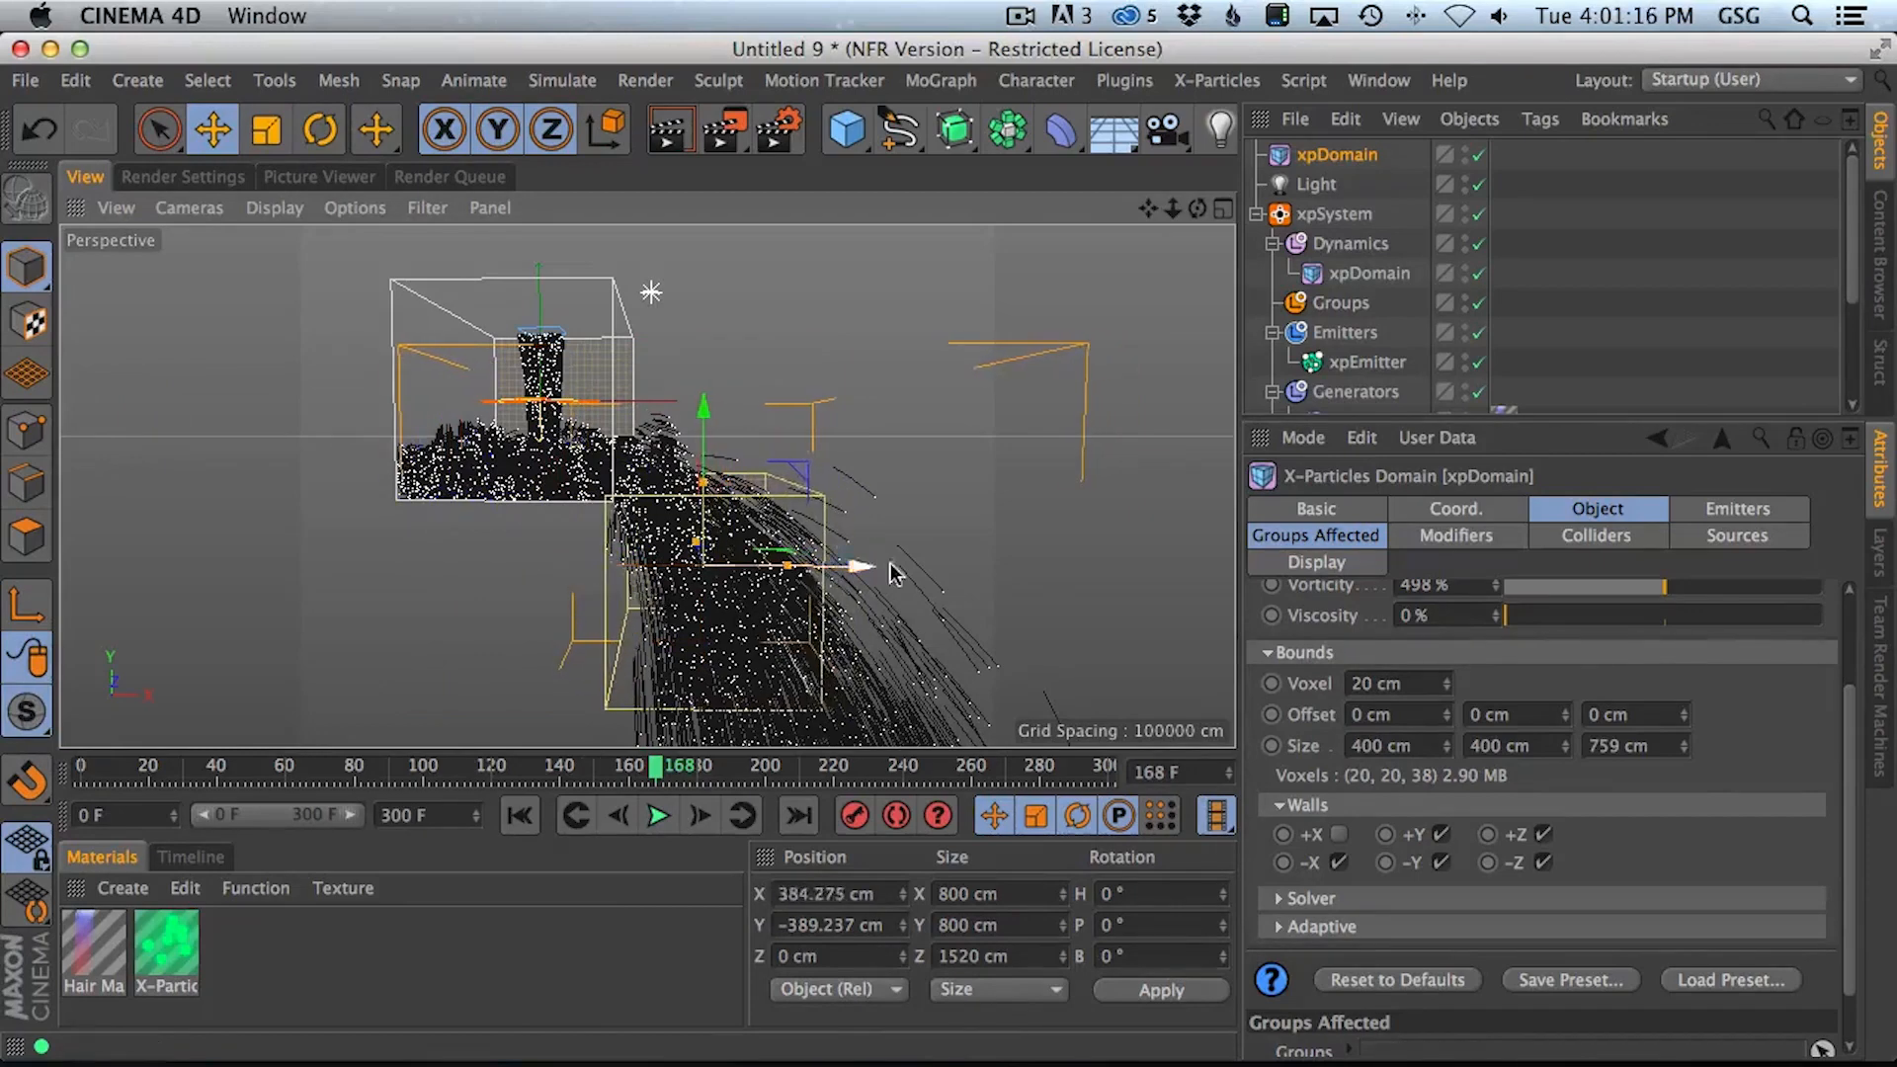
{"action": "left_click", "coordinate": [1339, 835]}
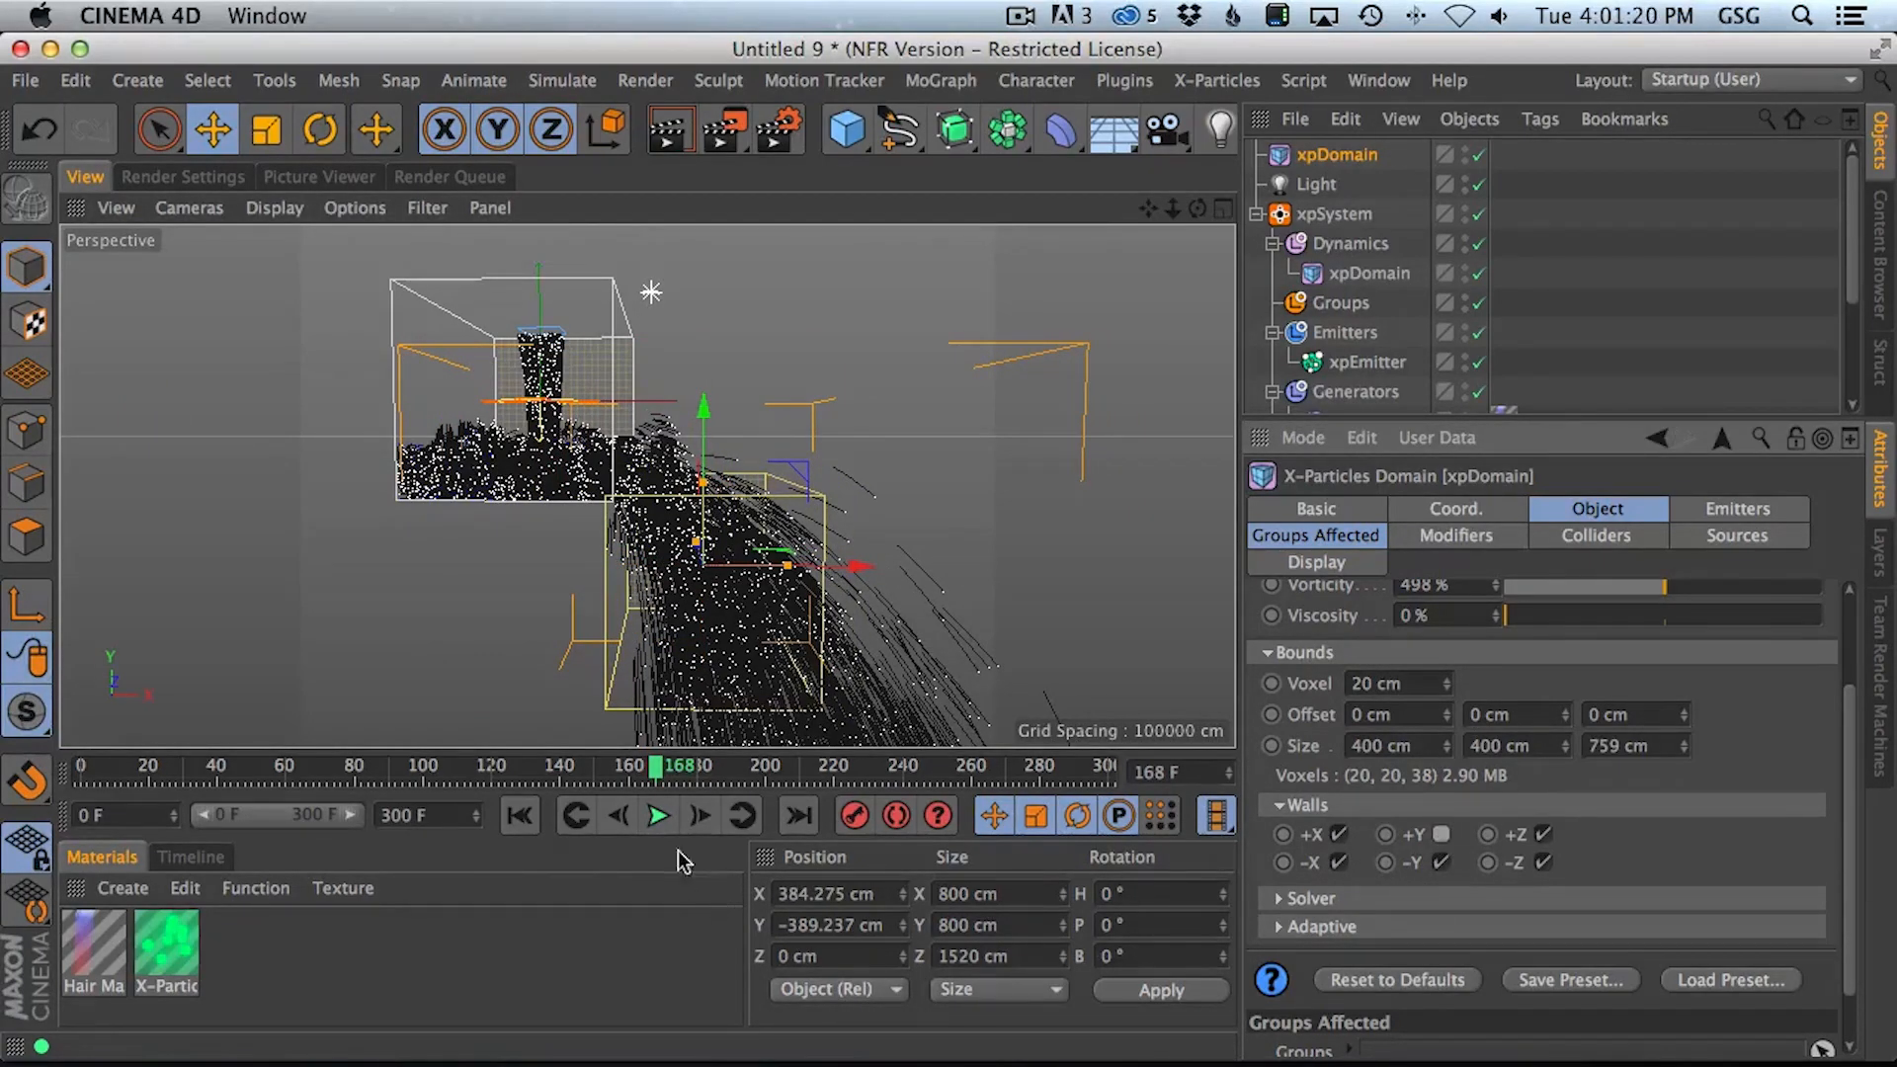
Replay the simulation from the first frame and lower the xpDomain copy to about Y -443 cm
{"action": "left_click", "coordinate": [529, 810]}
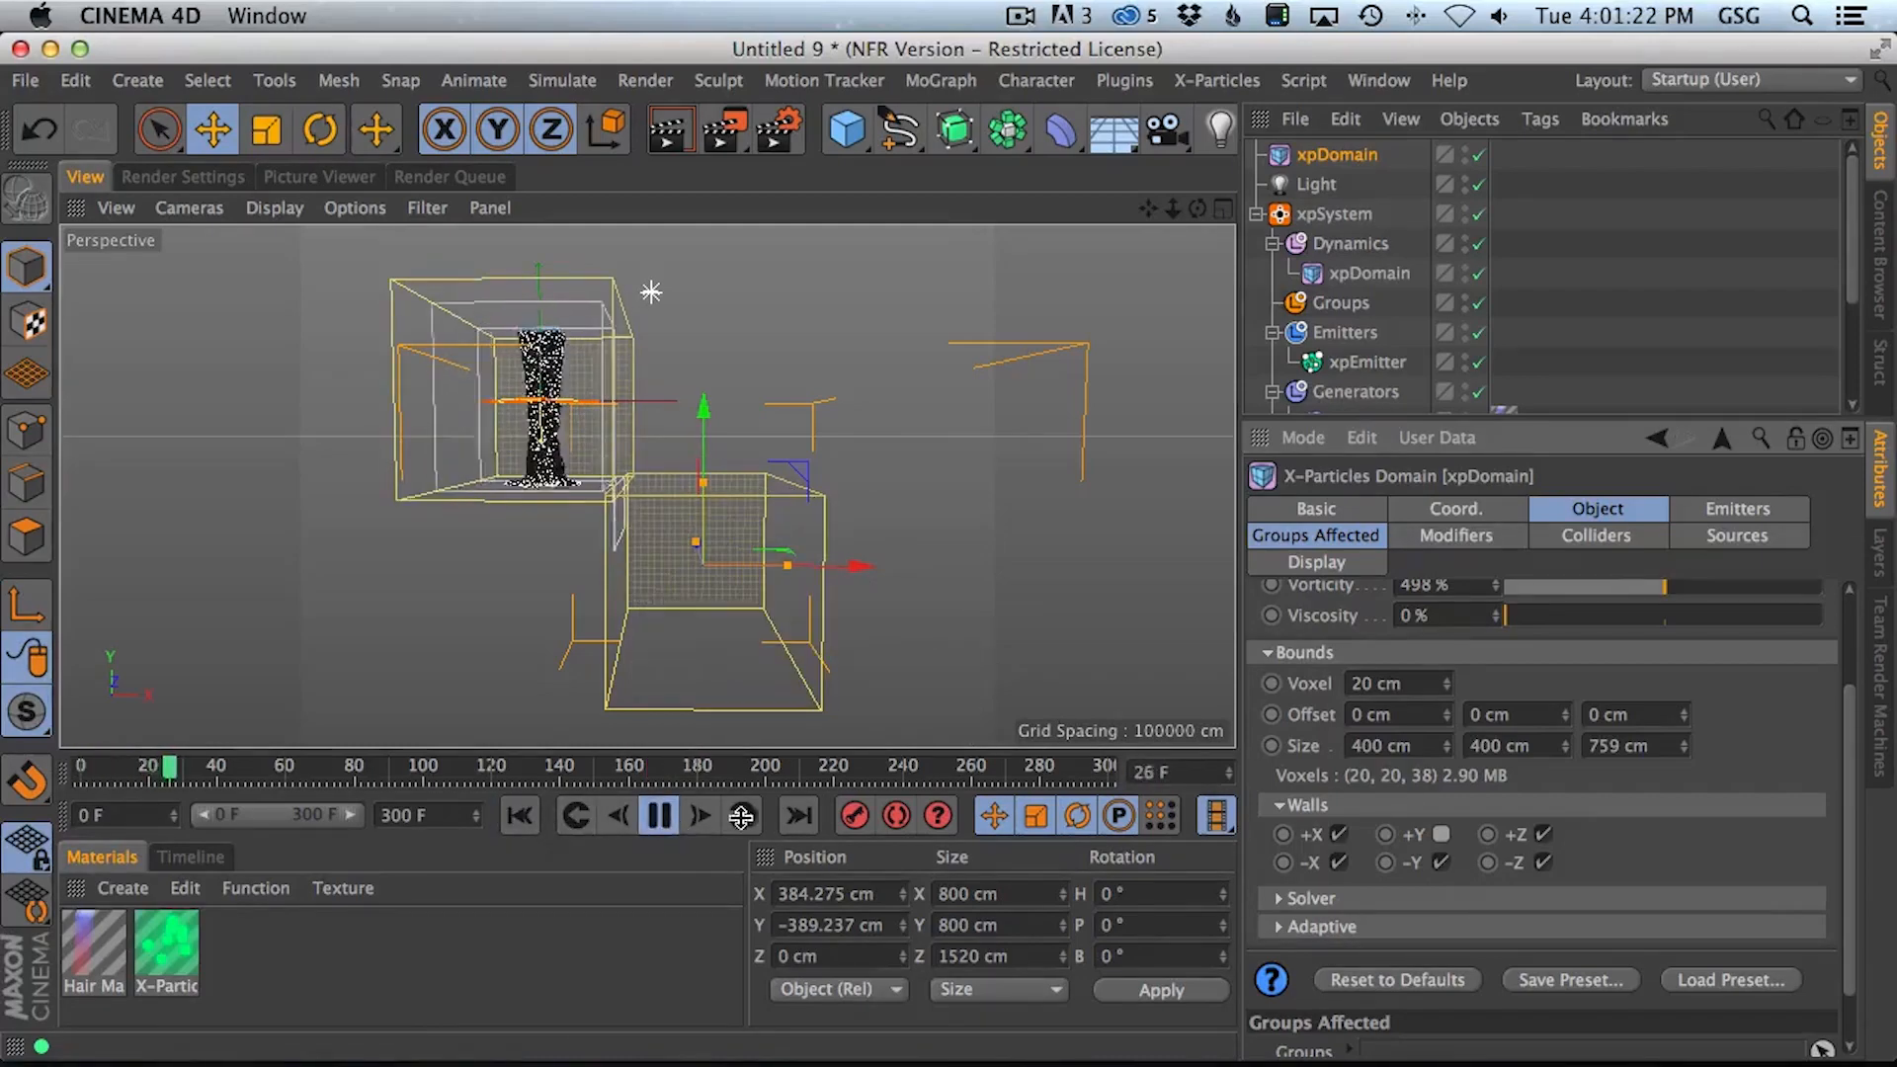
{"action": "left_click_drag", "start_coordinate": [703, 418], "coordinate": [704, 439]}
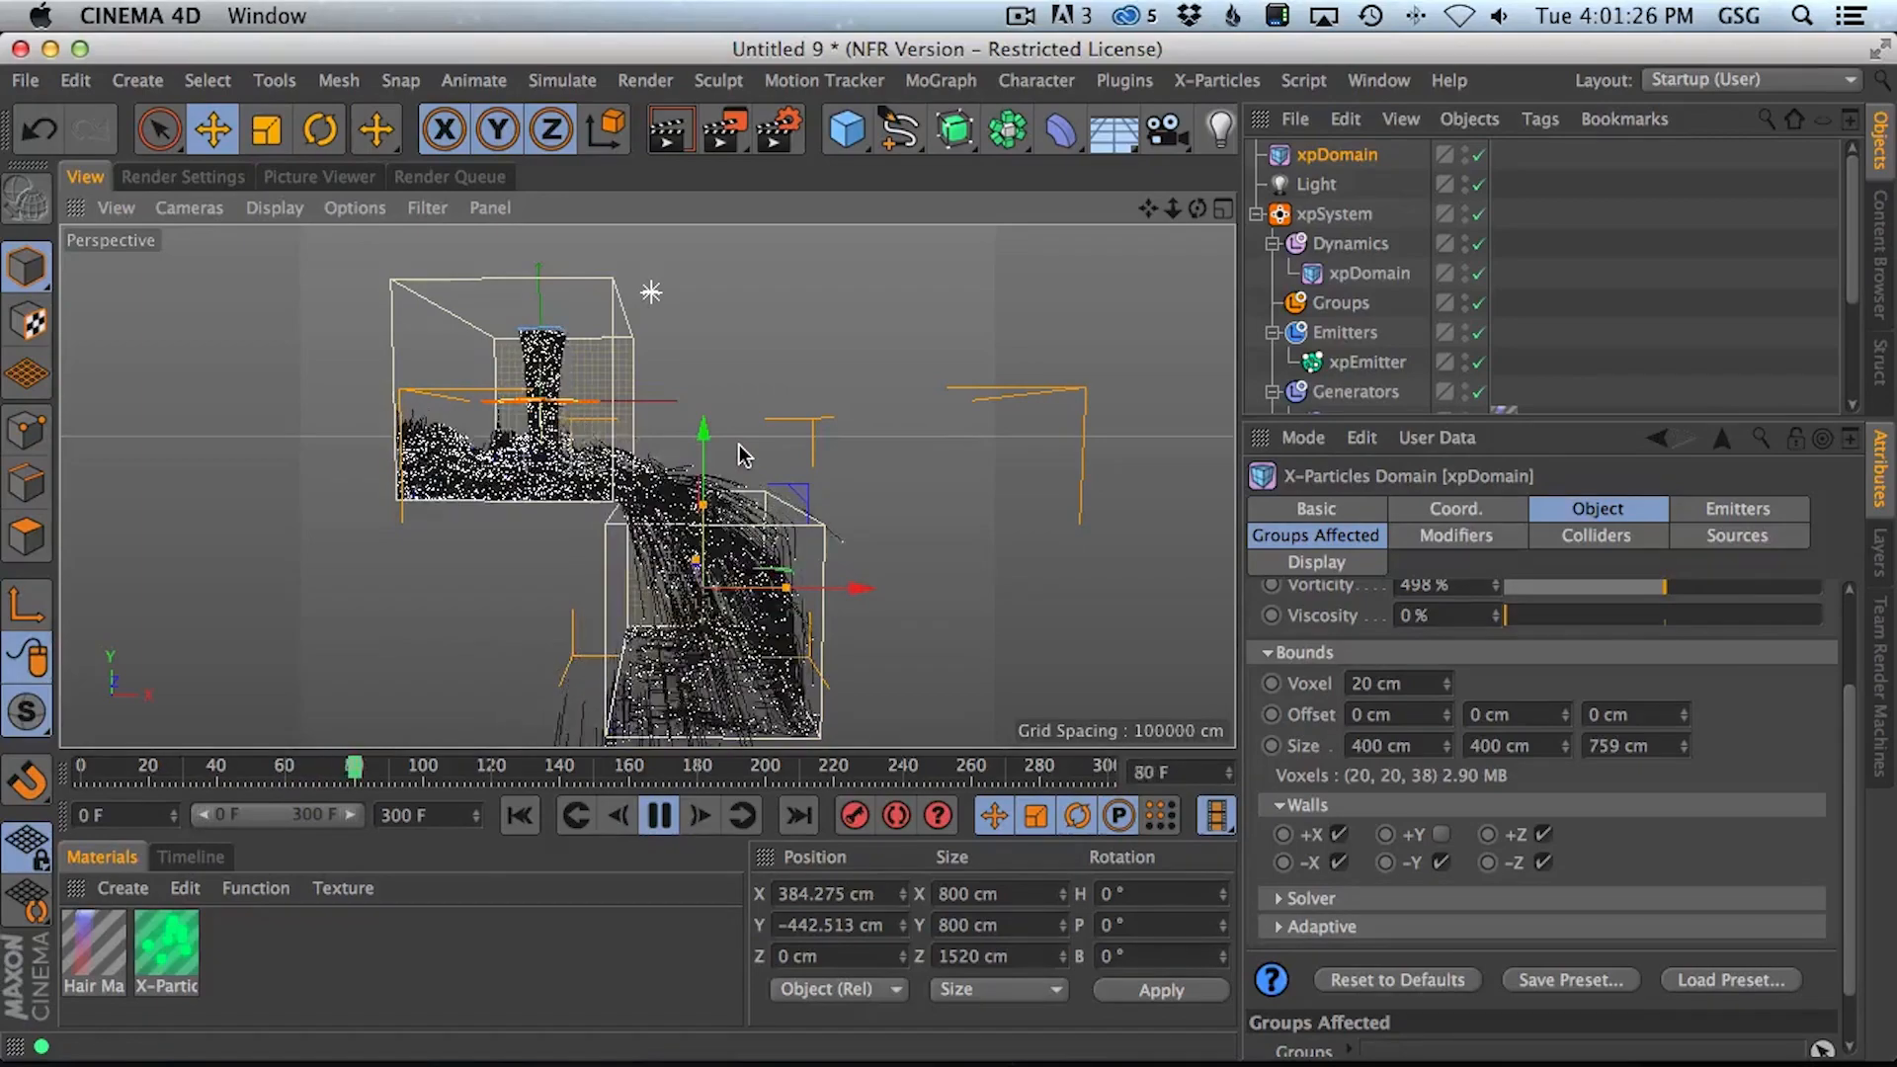
{"action": "mouse_move", "coordinate": [688, 555]}
{"action": "middle_mouse_down", "text": "alt"}
{"action": "mouse_move", "coordinate": [704, 393]}
{"action": "mouse_move", "coordinate": [715, 510]}
{"action": "middle_mouse_up", "text": "alt"}
Look at WaterStairs.mov in QuickTime Player, and return to CINEMA 4D to render the current view of the liquid
{"action": "key", "text": "super+Tab"}
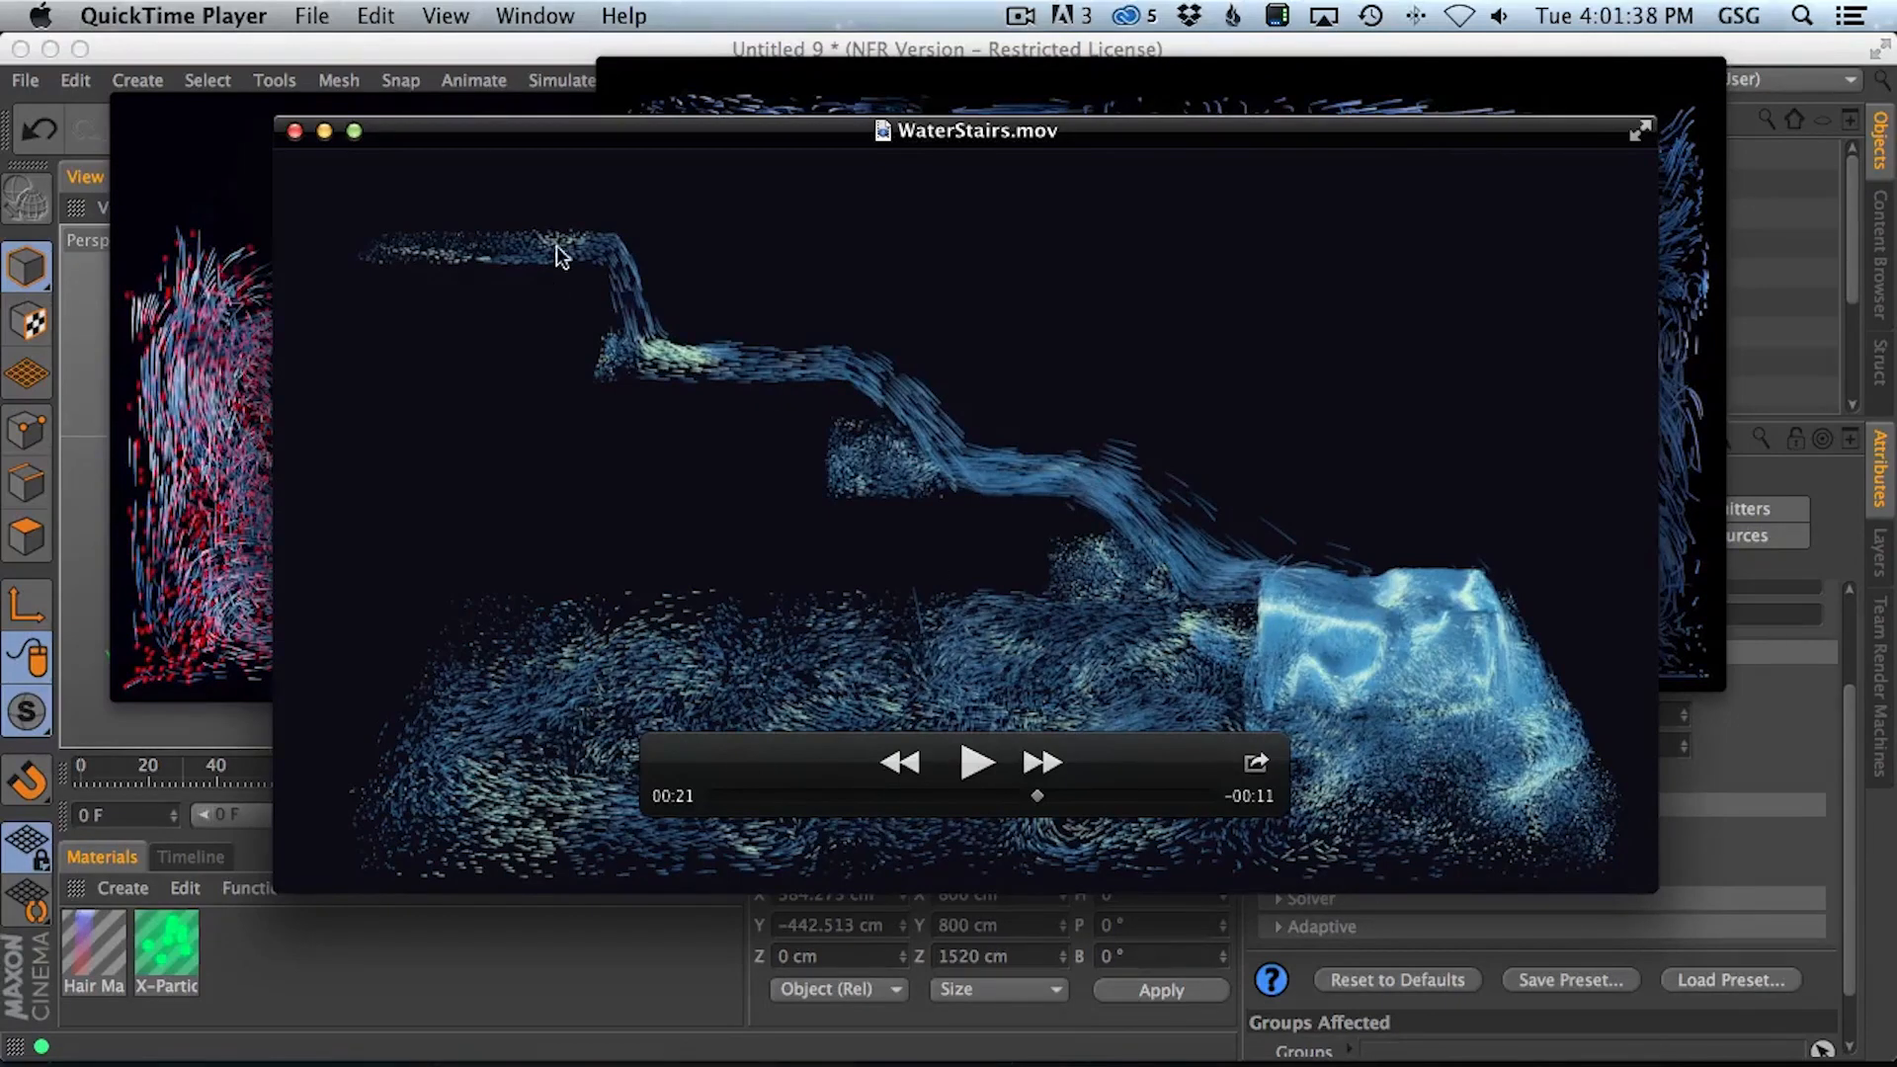
{"action": "key", "text": "super+Tab"}
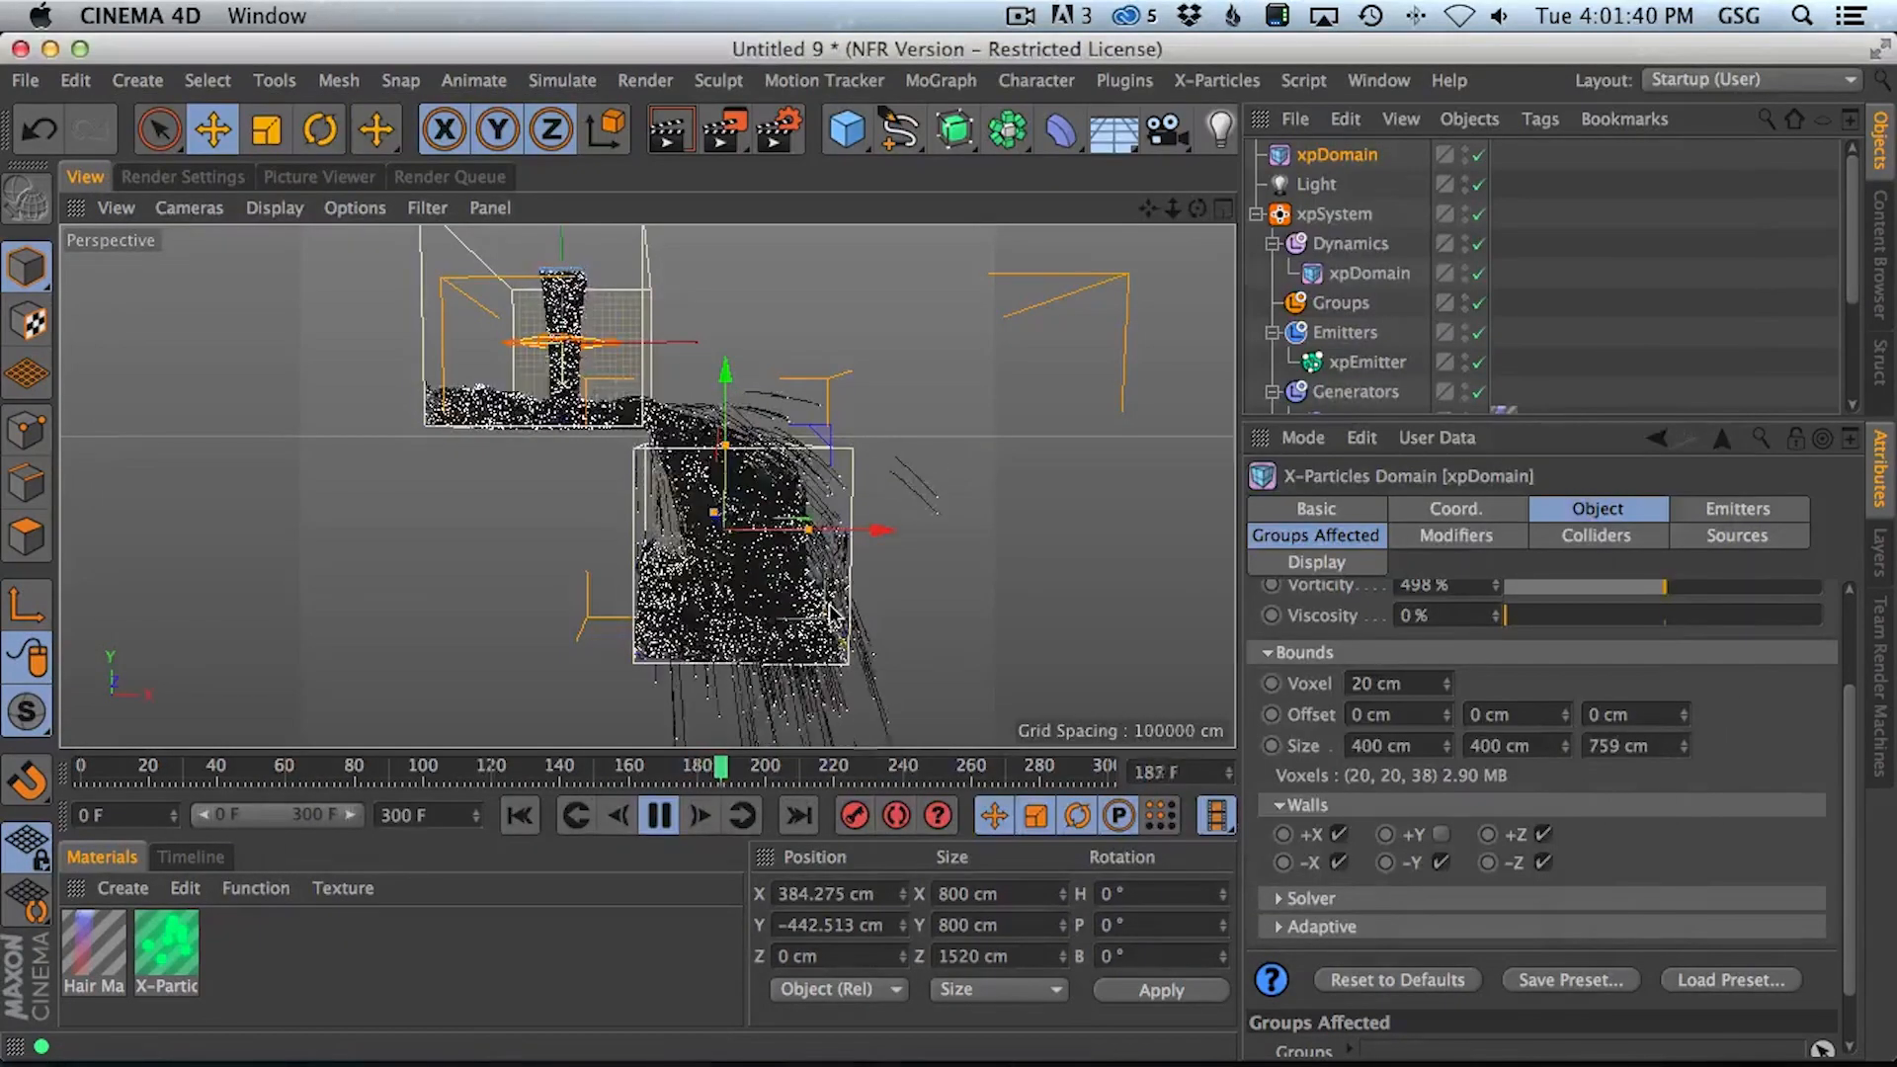
{"action": "left_click", "coordinate": [668, 128]}
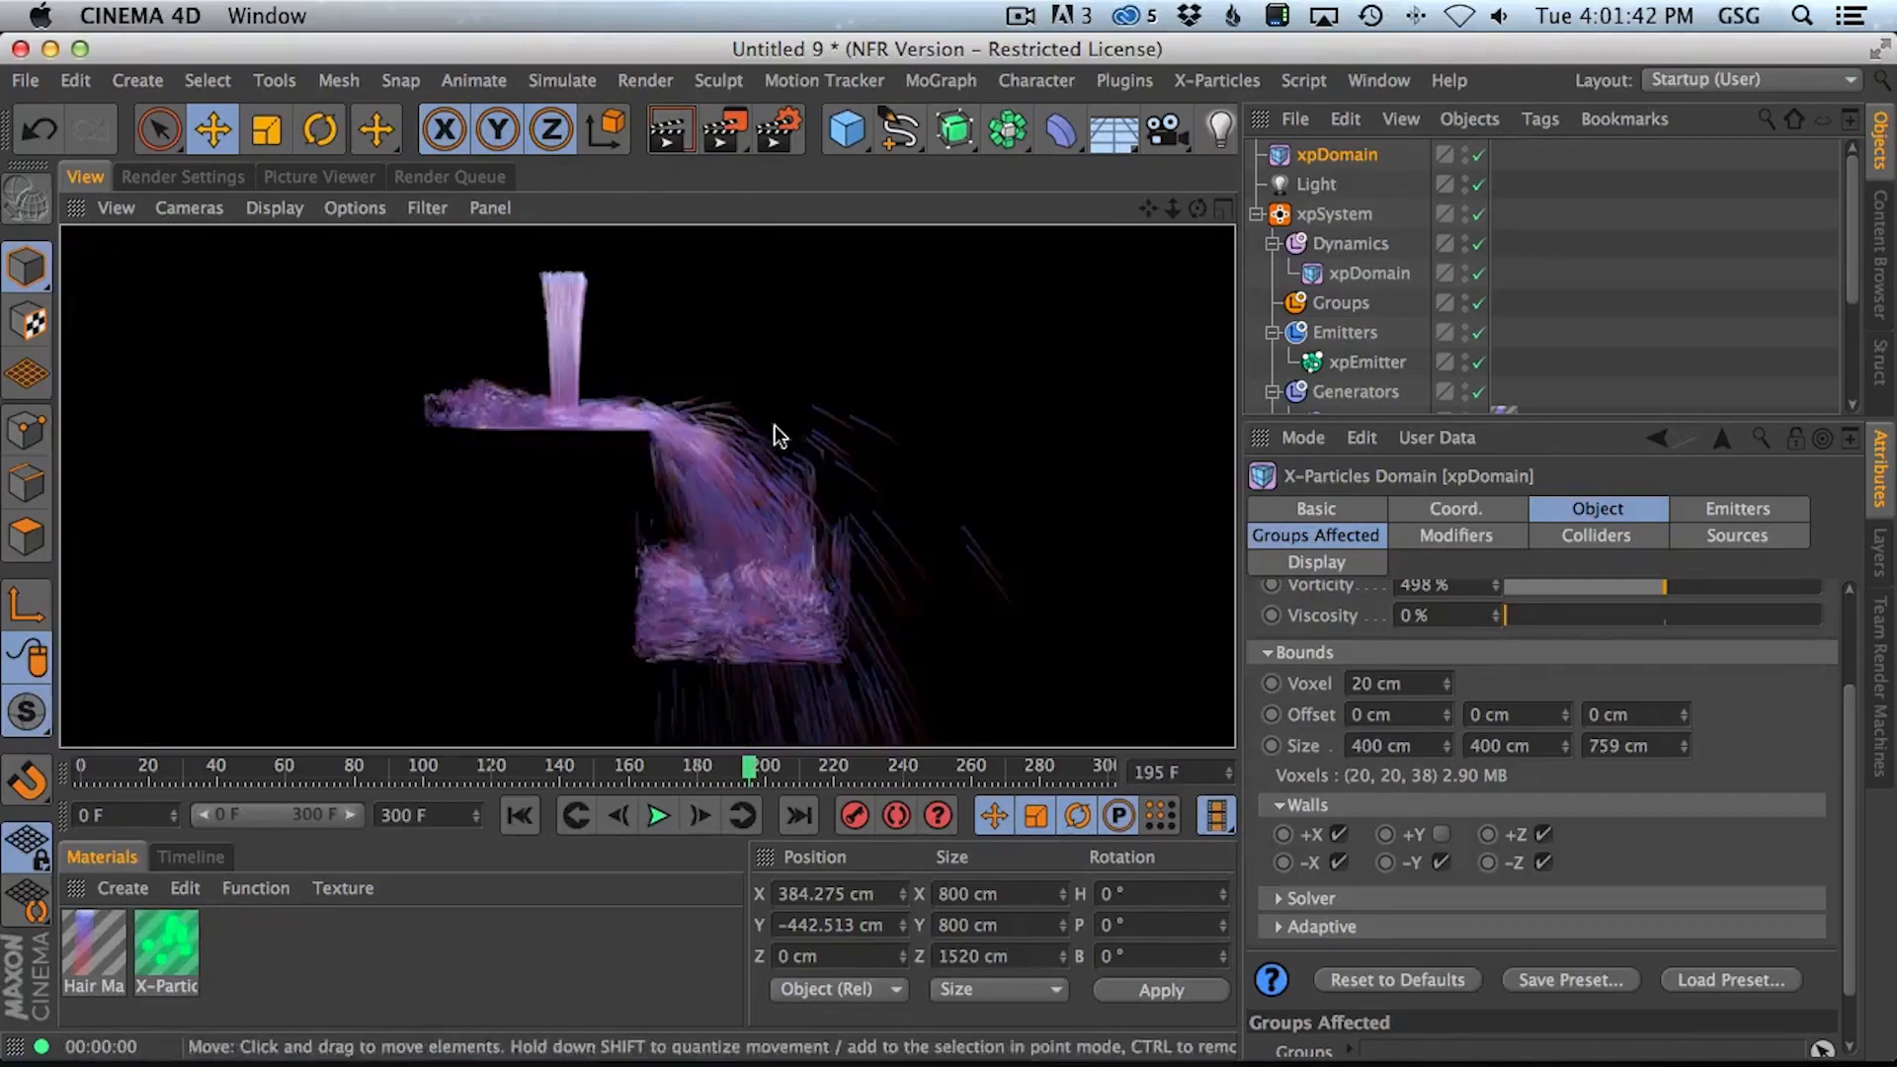
Replay the two-domain simulation to watch the liquid spill between the boxes, and return to the first frame
{"action": "left_click_drag", "start_coordinate": [729, 616], "coordinate": [469, 527], "text": "alt"}
{"action": "right_click_drag", "start_coordinate": [564, 524], "coordinate": [504, 540], "text": "alt"}
{"action": "left_click_drag", "start_coordinate": [538, 506], "coordinate": [423, 529], "text": "alt"}
{"action": "middle_click_drag", "start_coordinate": [578, 512], "coordinate": [672, 443], "text": "alt"}
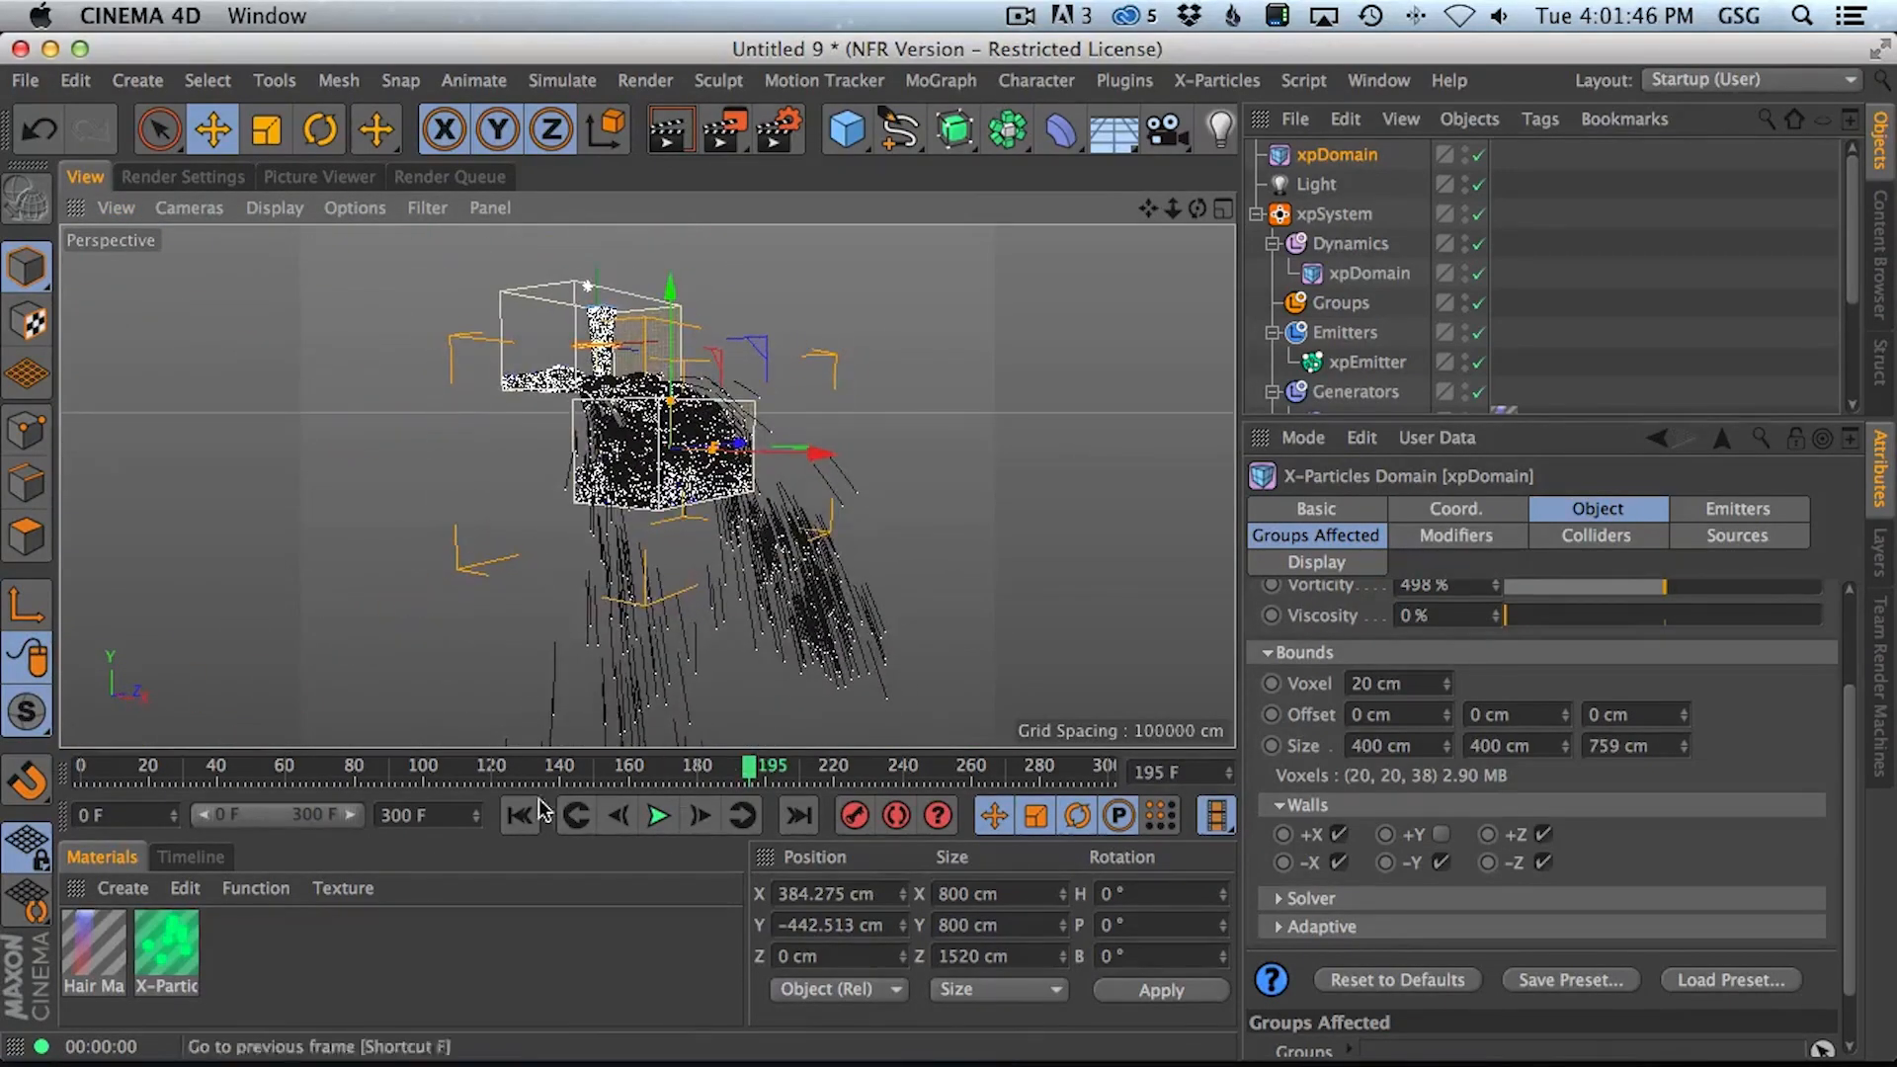
{"action": "left_click", "coordinate": [522, 817]}
{"action": "left_click_drag", "start_coordinate": [666, 464], "coordinate": [821, 508], "text": "alt"}
{"action": "left_click", "coordinate": [658, 815]}
{"action": "left_click", "coordinate": [519, 815]}
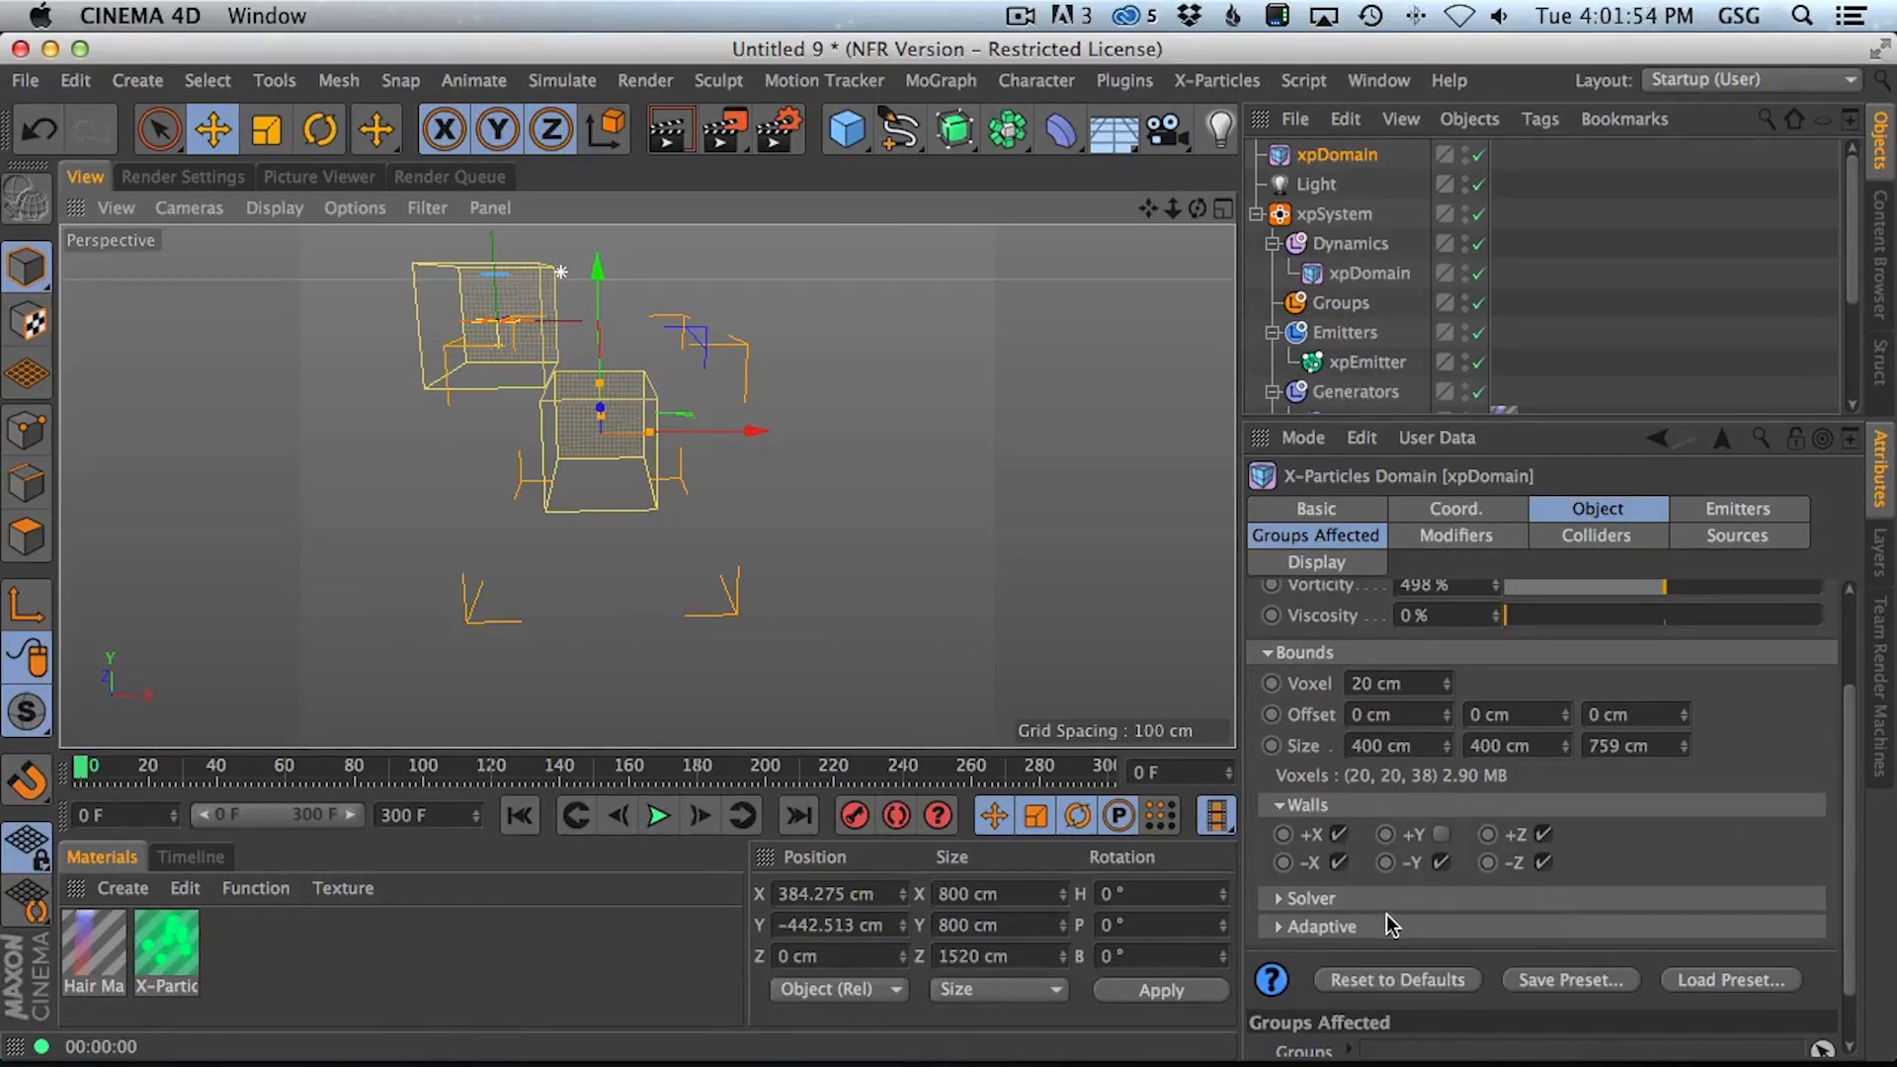
Examine the xpDomain copy's Solver settings, such as Retiming, Accuracy, Iterations and Pic/Flip
{"action": "left_click", "coordinate": [1278, 899]}
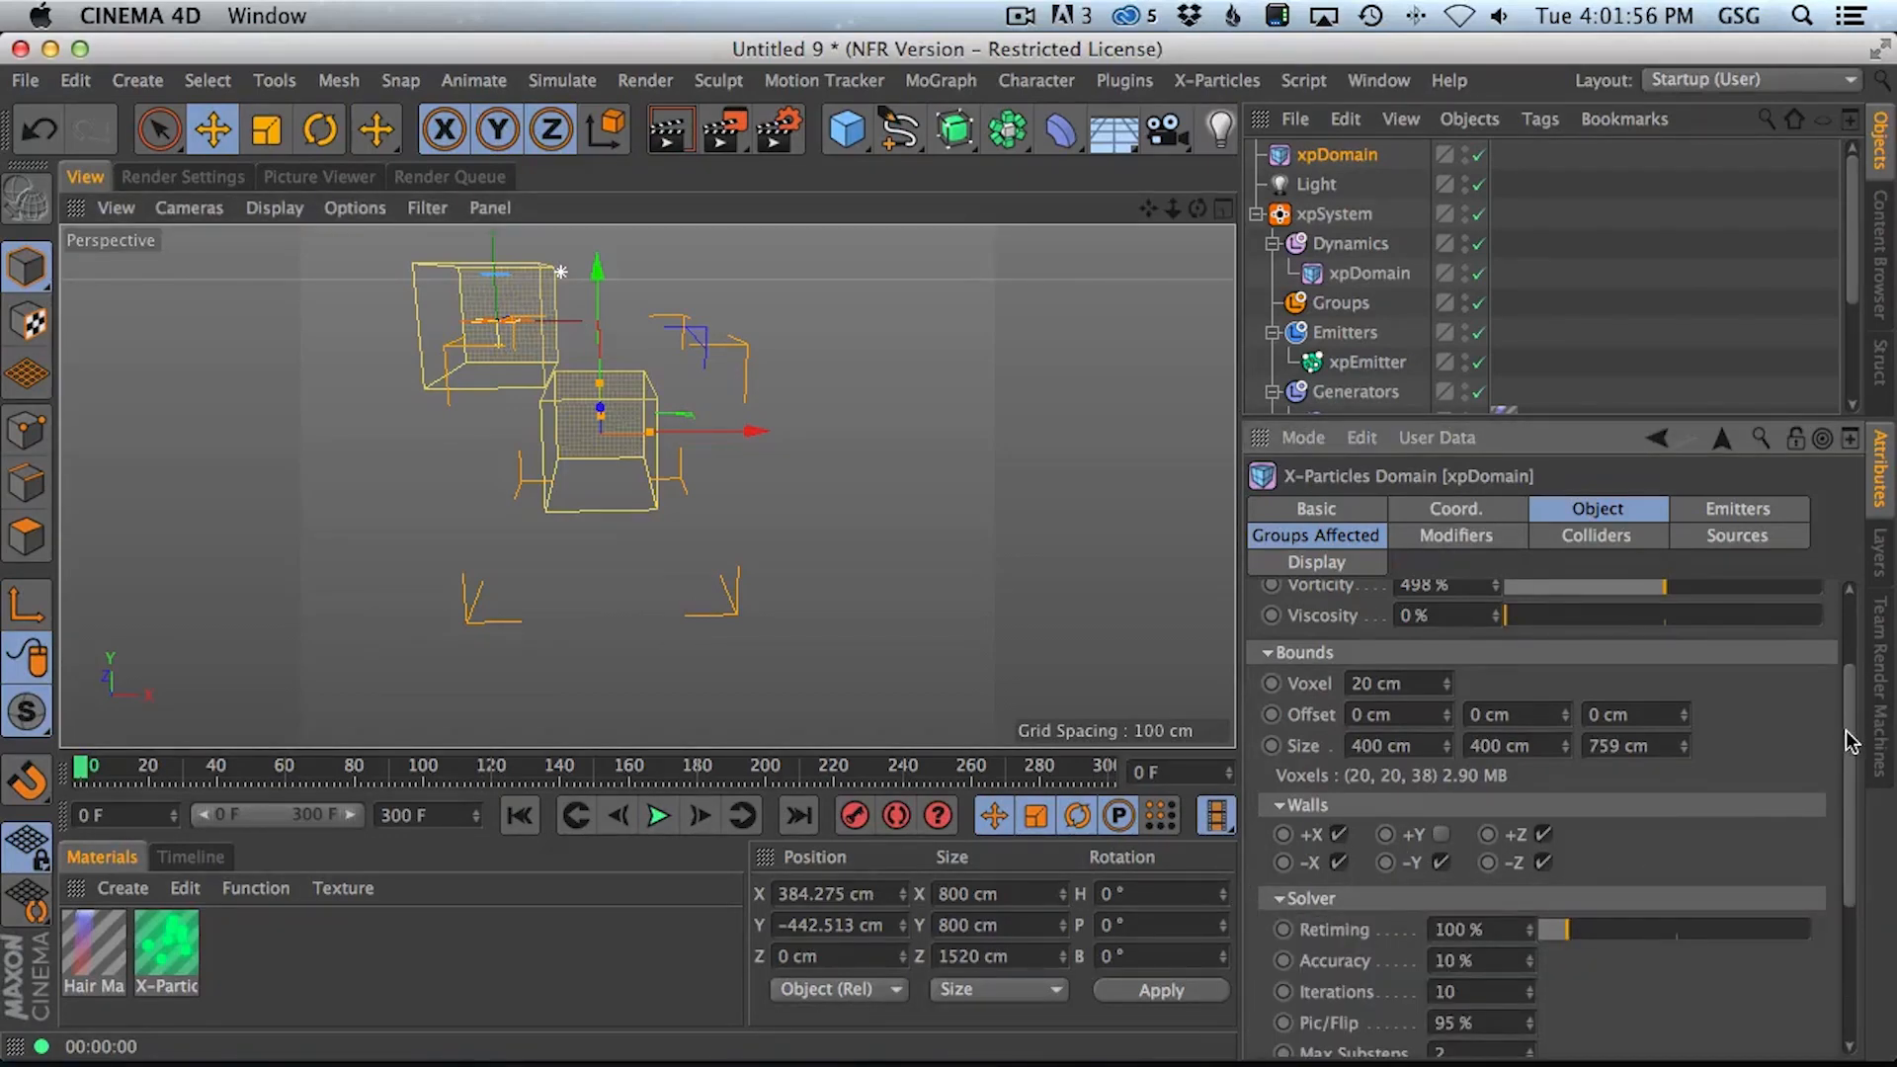
{"action": "scroll", "coordinate": [1850, 743], "scroll_direction": "down", "scroll_amount": 5}
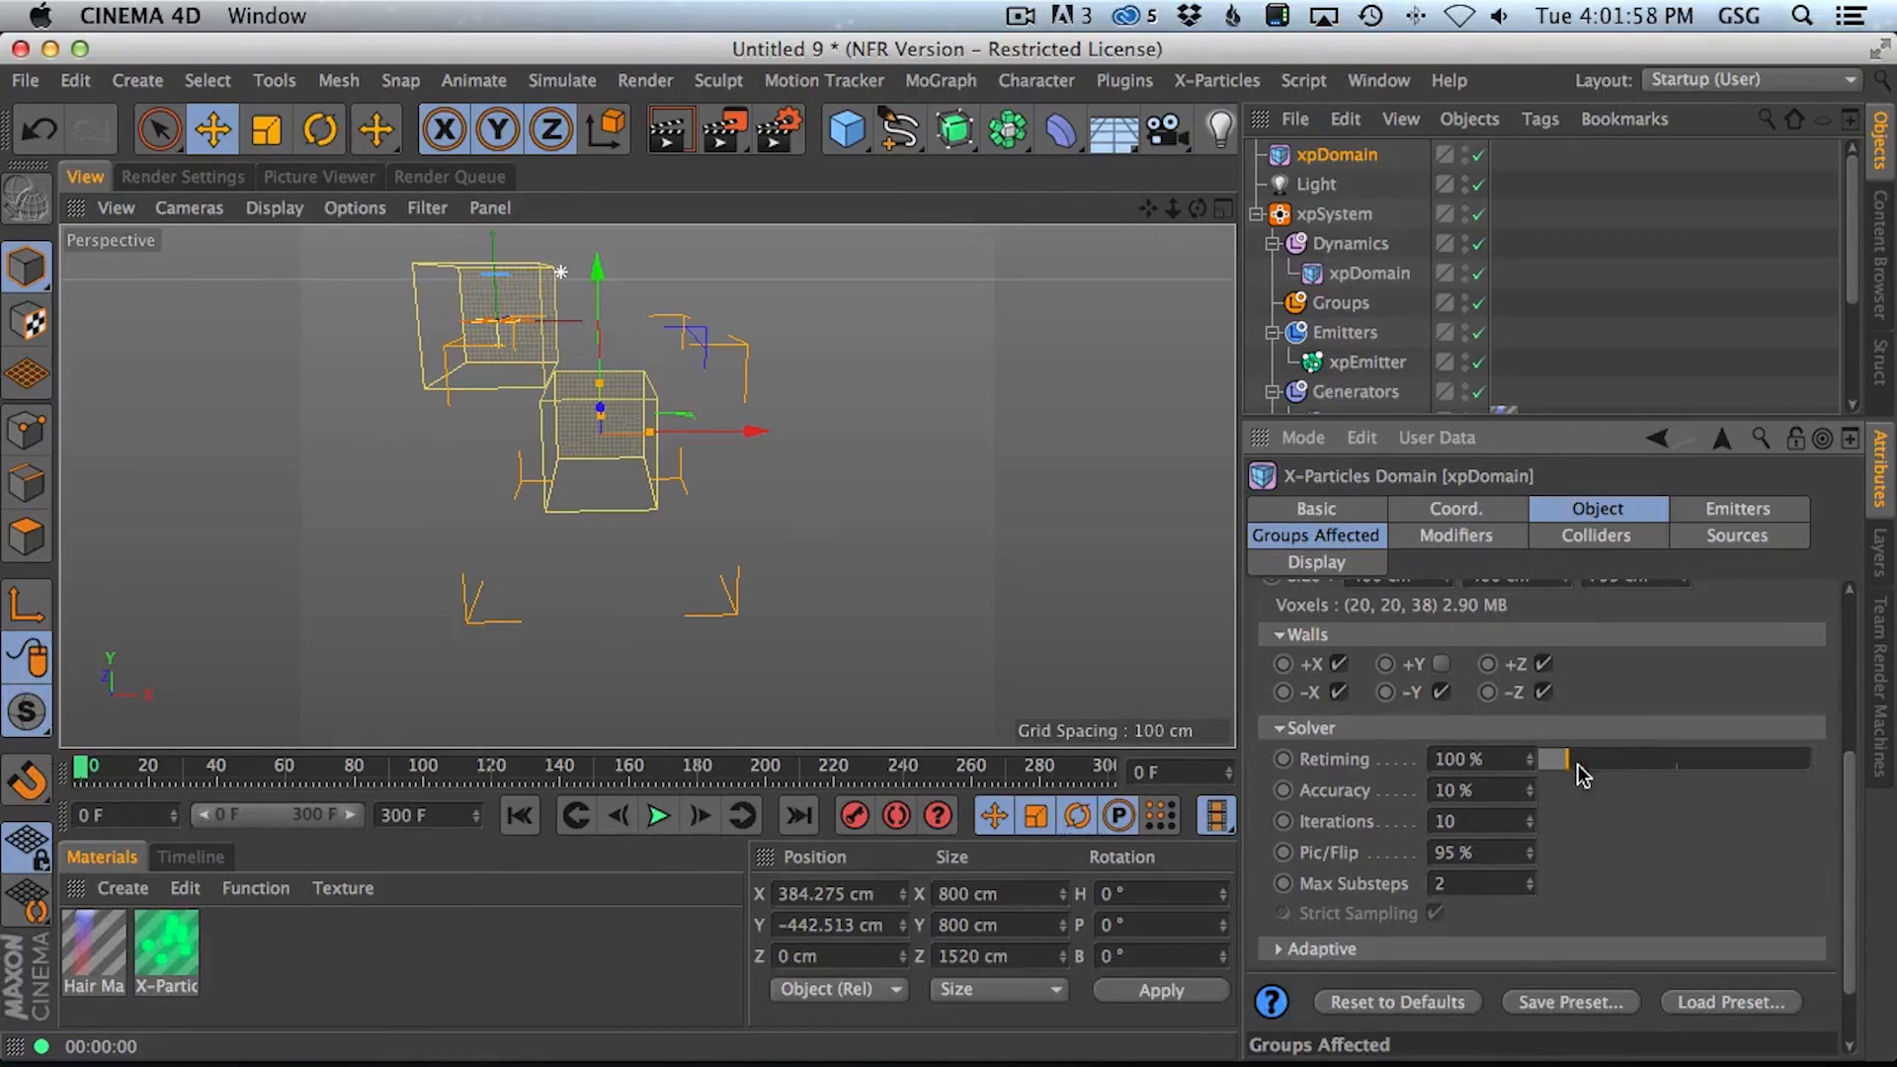
{"action": "left_click", "coordinate": [1279, 730]}
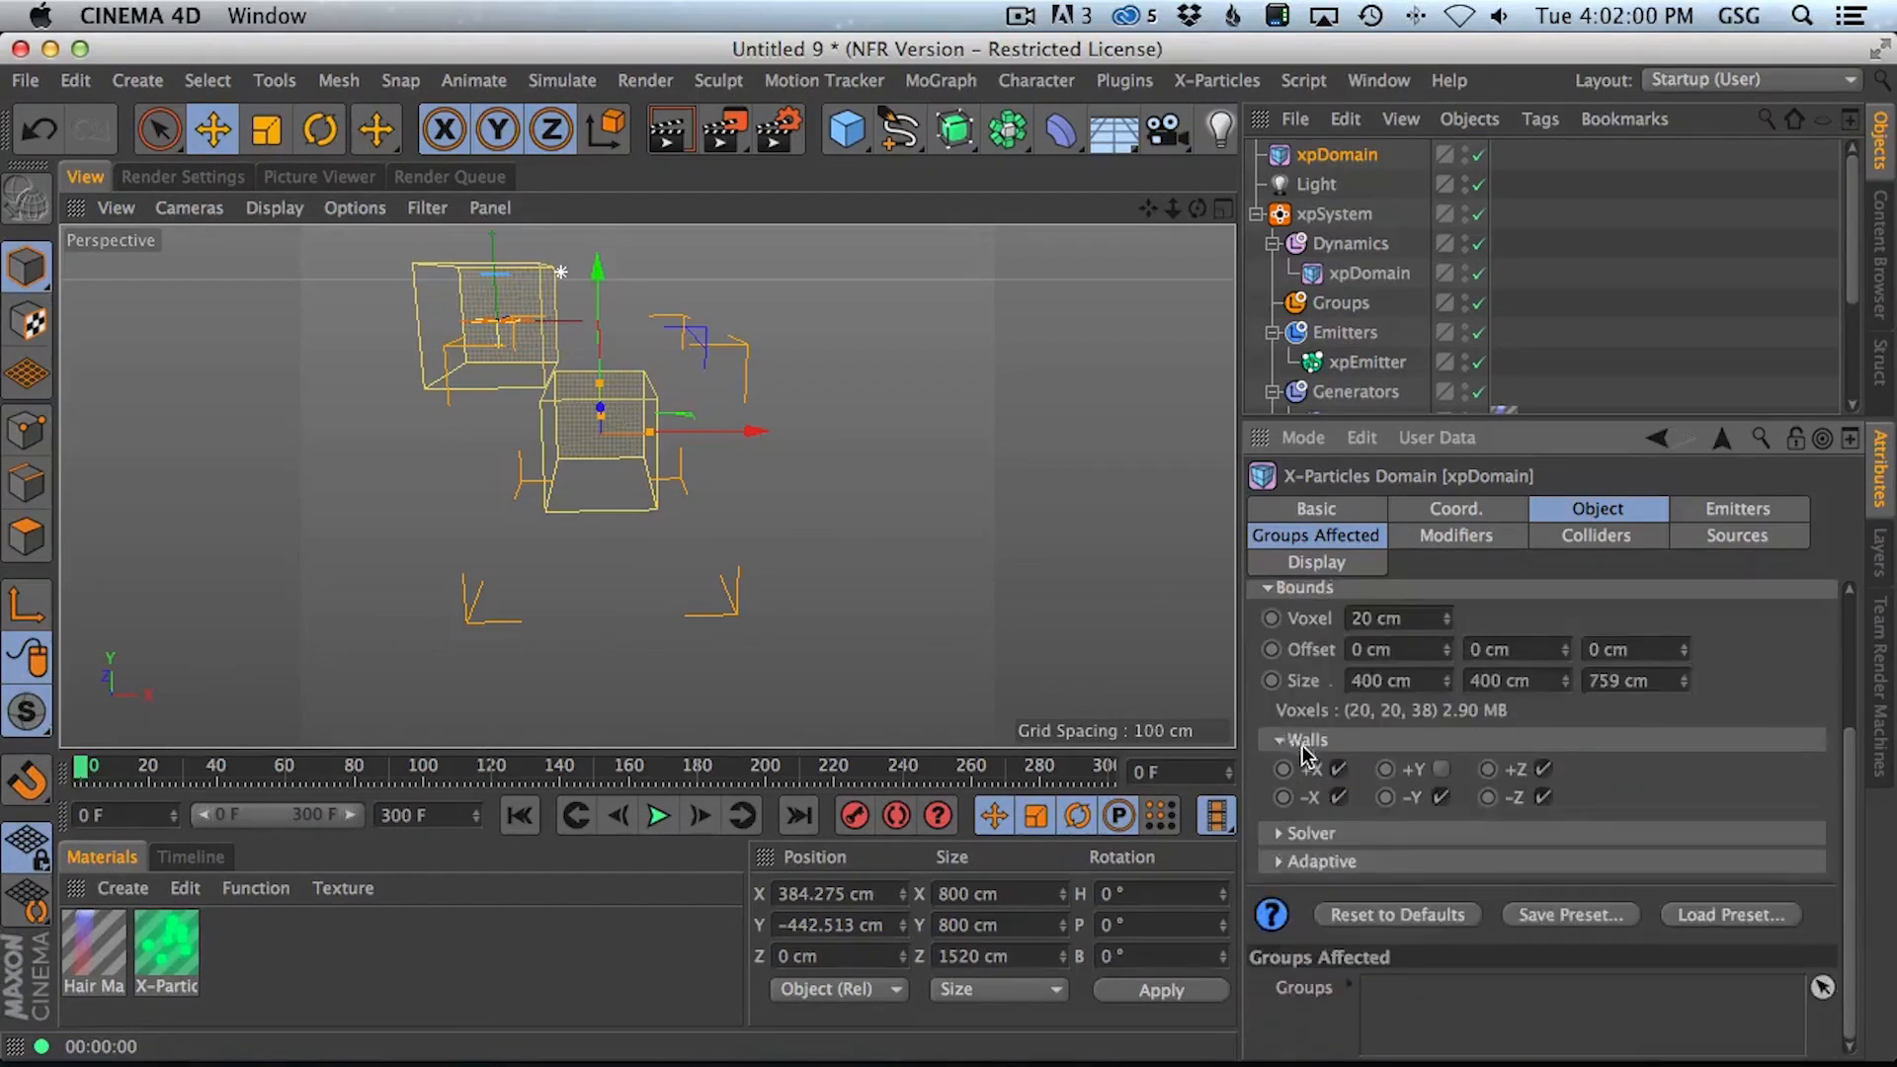
{"action": "scroll", "coordinate": [1581, 731], "scroll_direction": "up", "scroll_amount": 6}
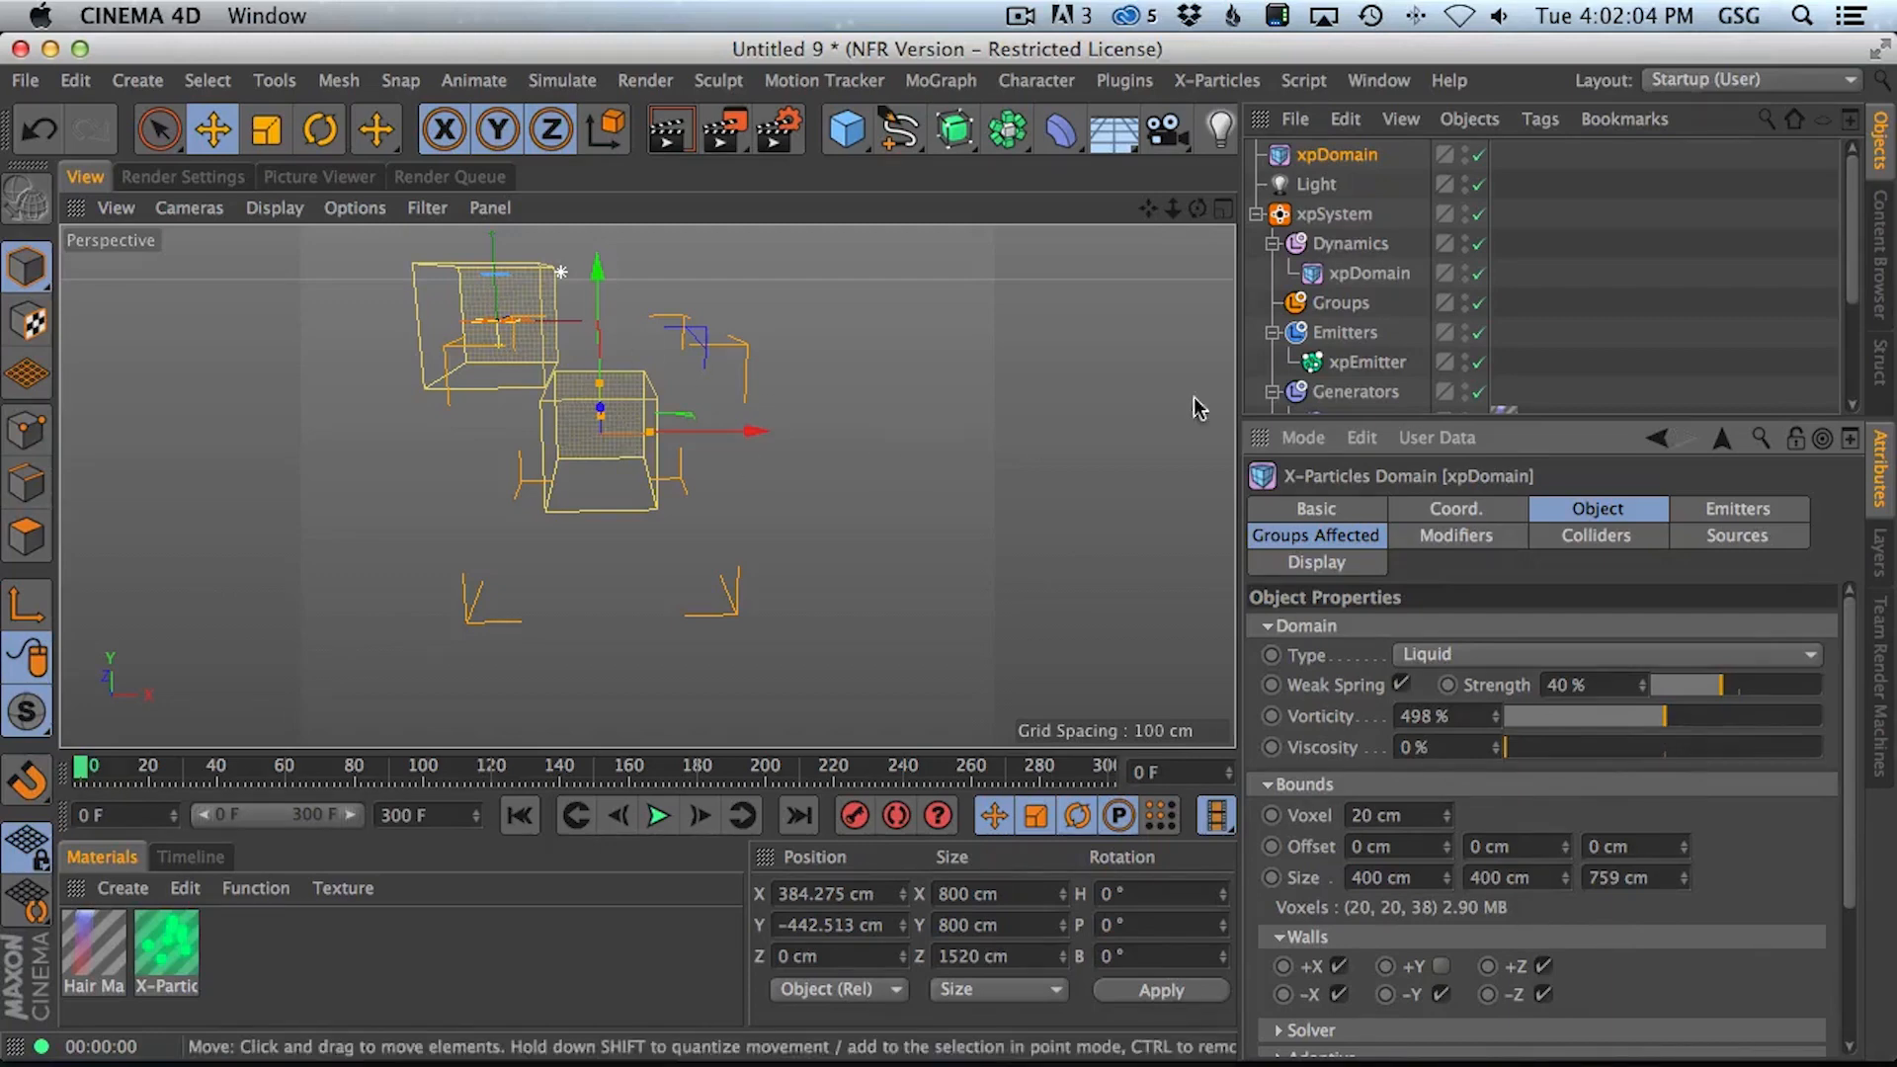
Delete the xpDomain copy and turn the original xpDomain's +X wall back on
{"action": "left_click", "coordinate": [1335, 158]}
{"action": "key", "text": "Delete"}
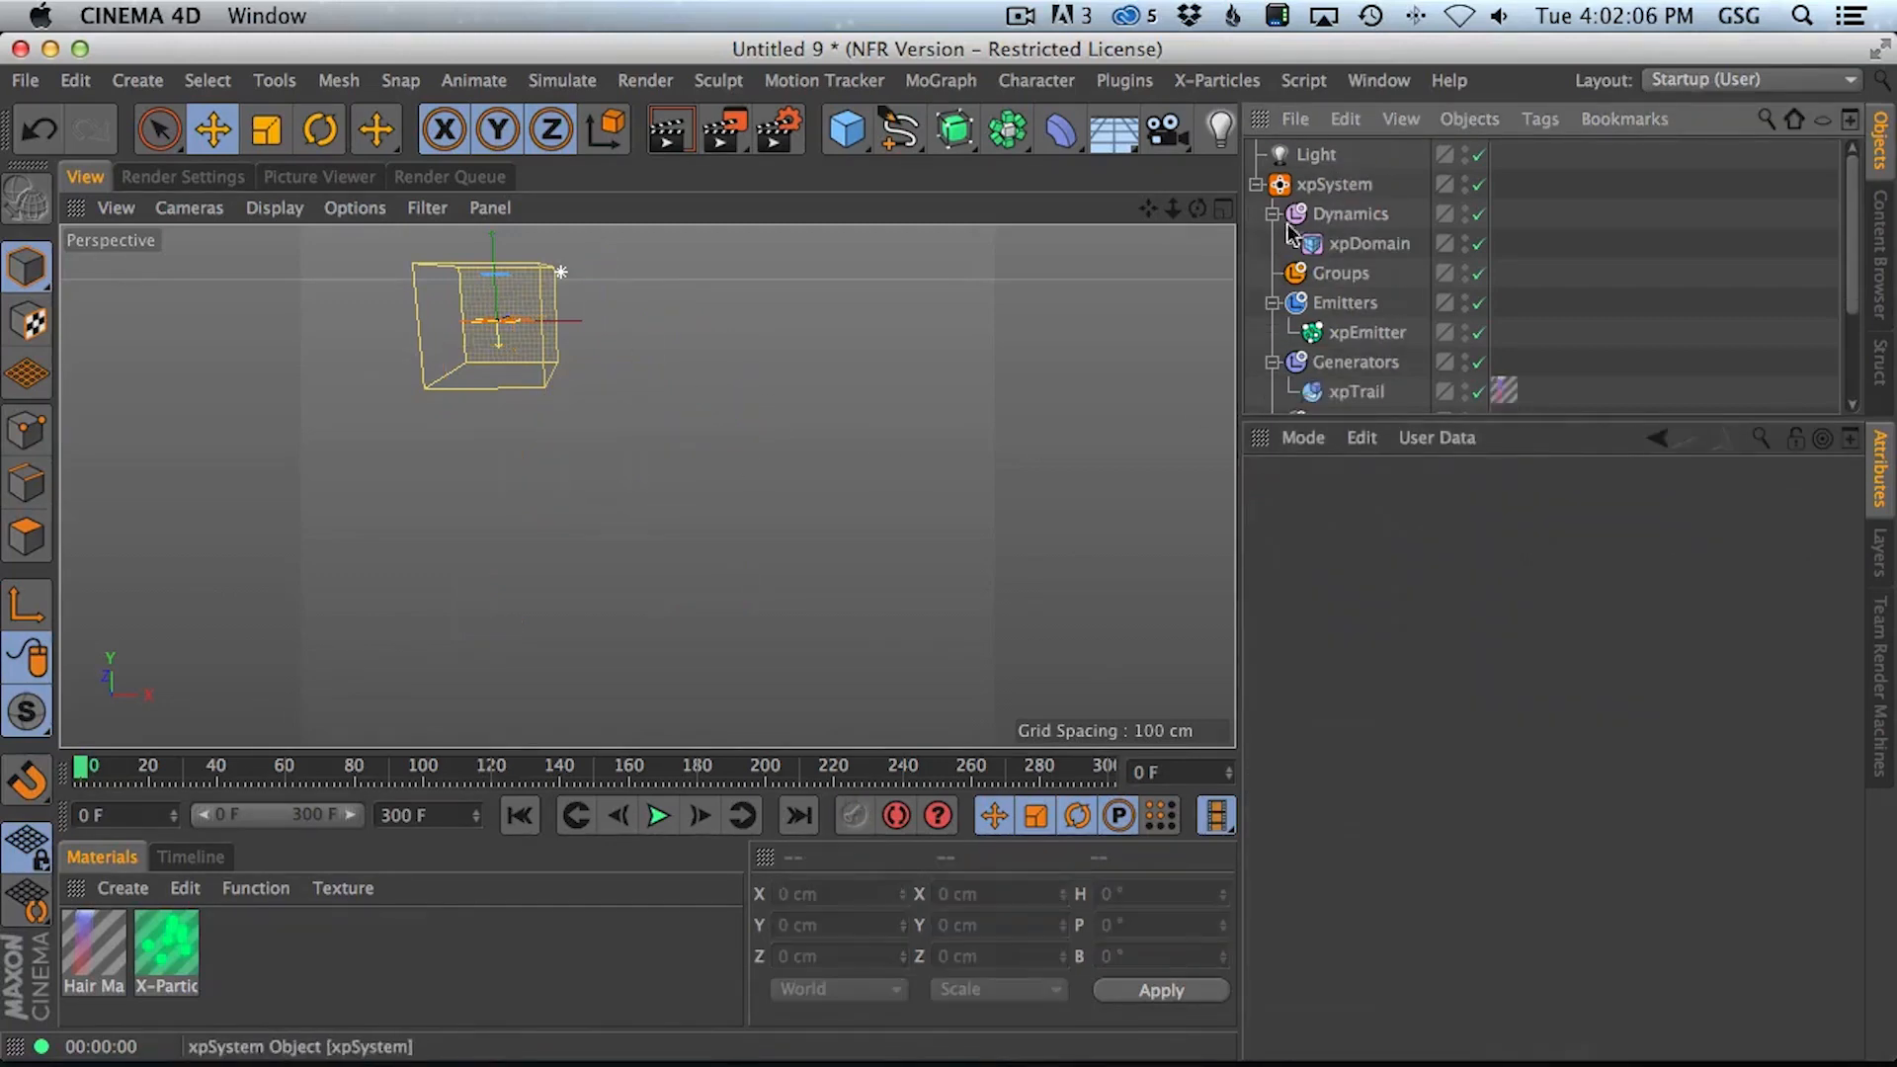
{"action": "left_click", "coordinate": [1331, 185]}
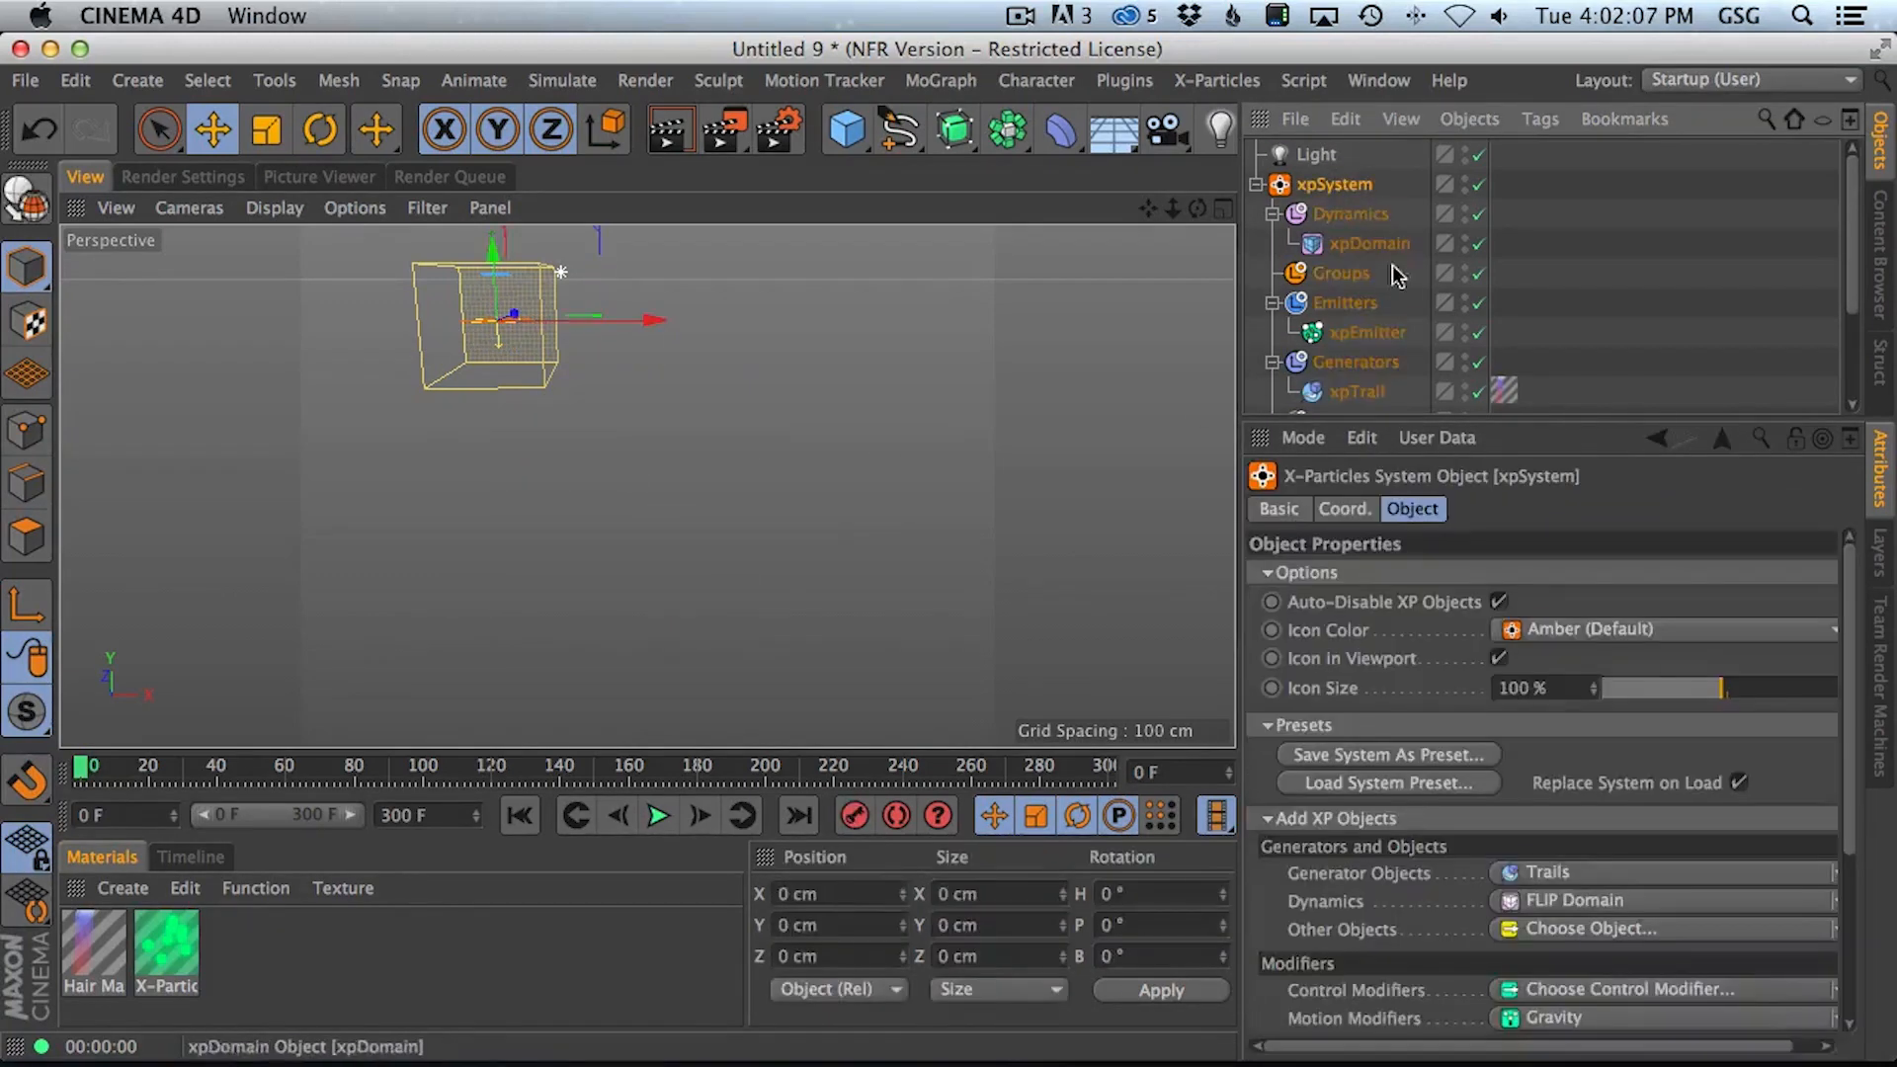
{"action": "left_click", "coordinate": [1368, 334]}
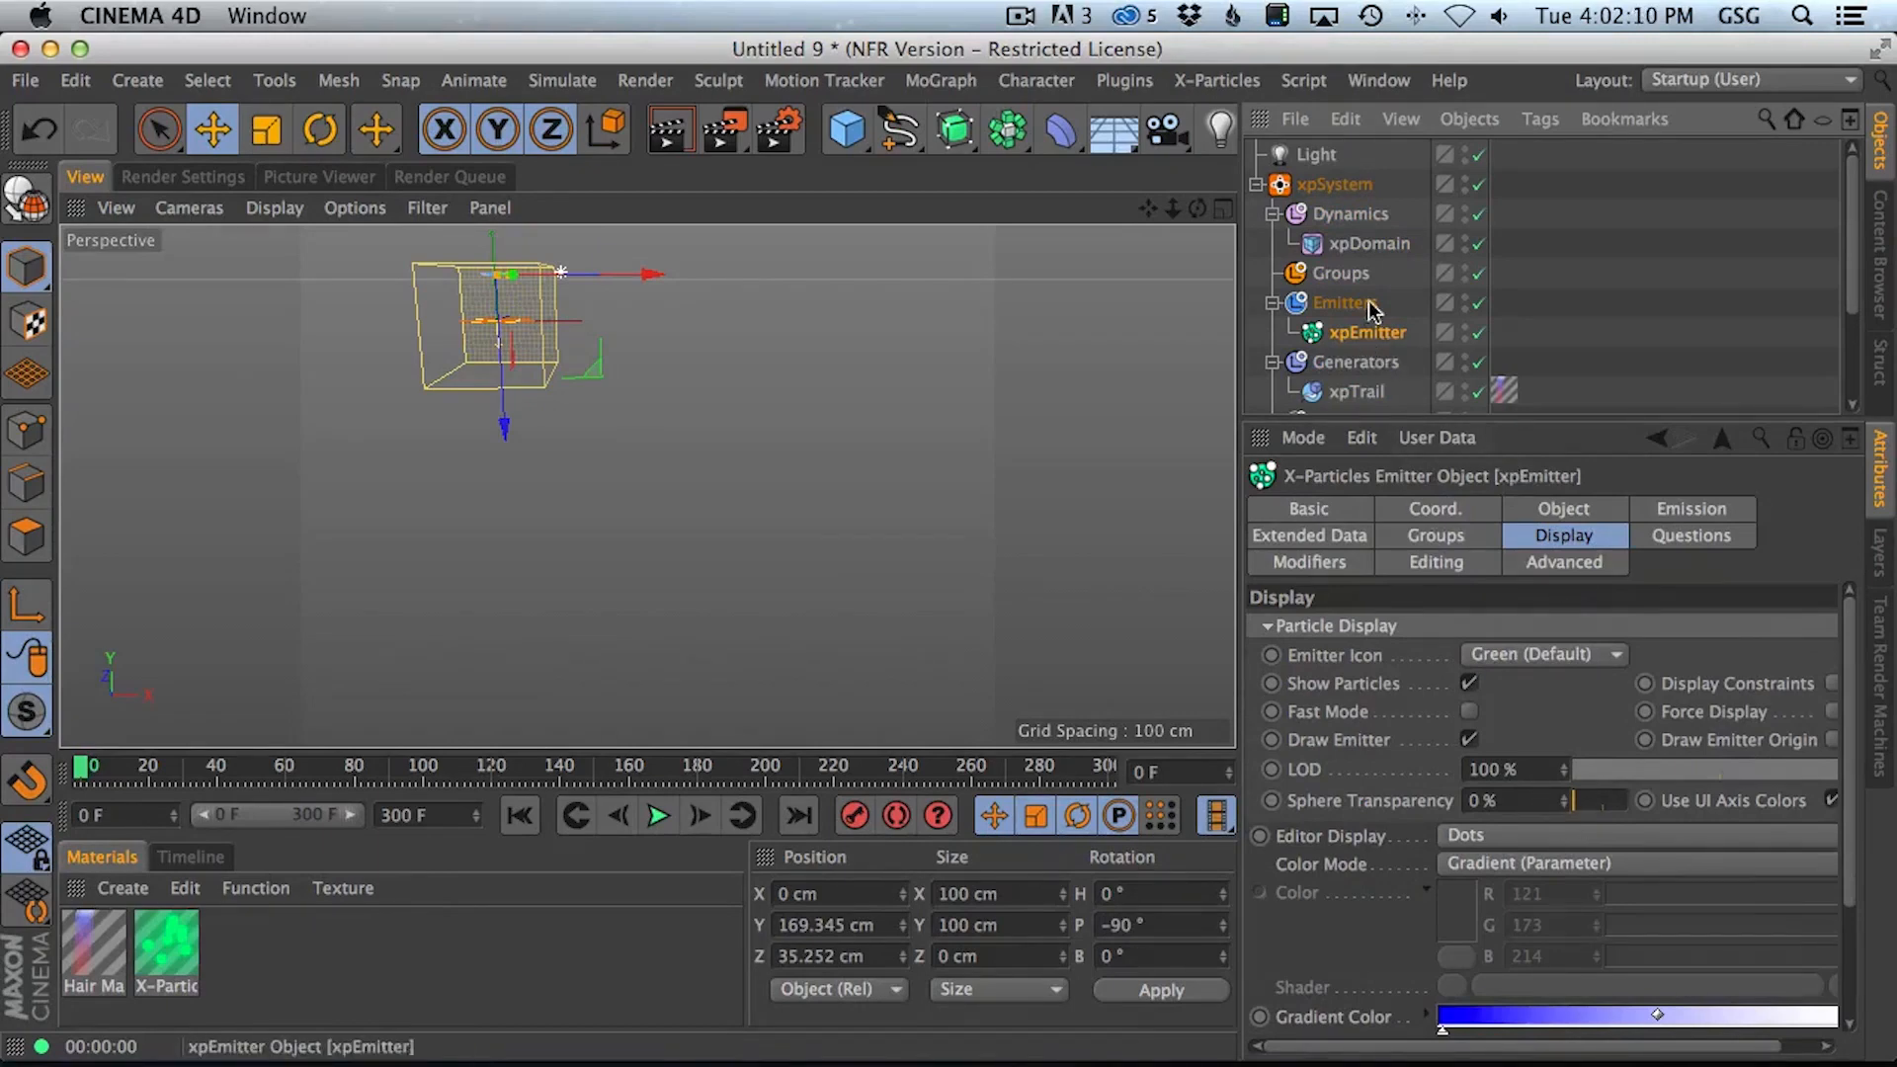
{"action": "left_click", "coordinate": [1371, 245]}
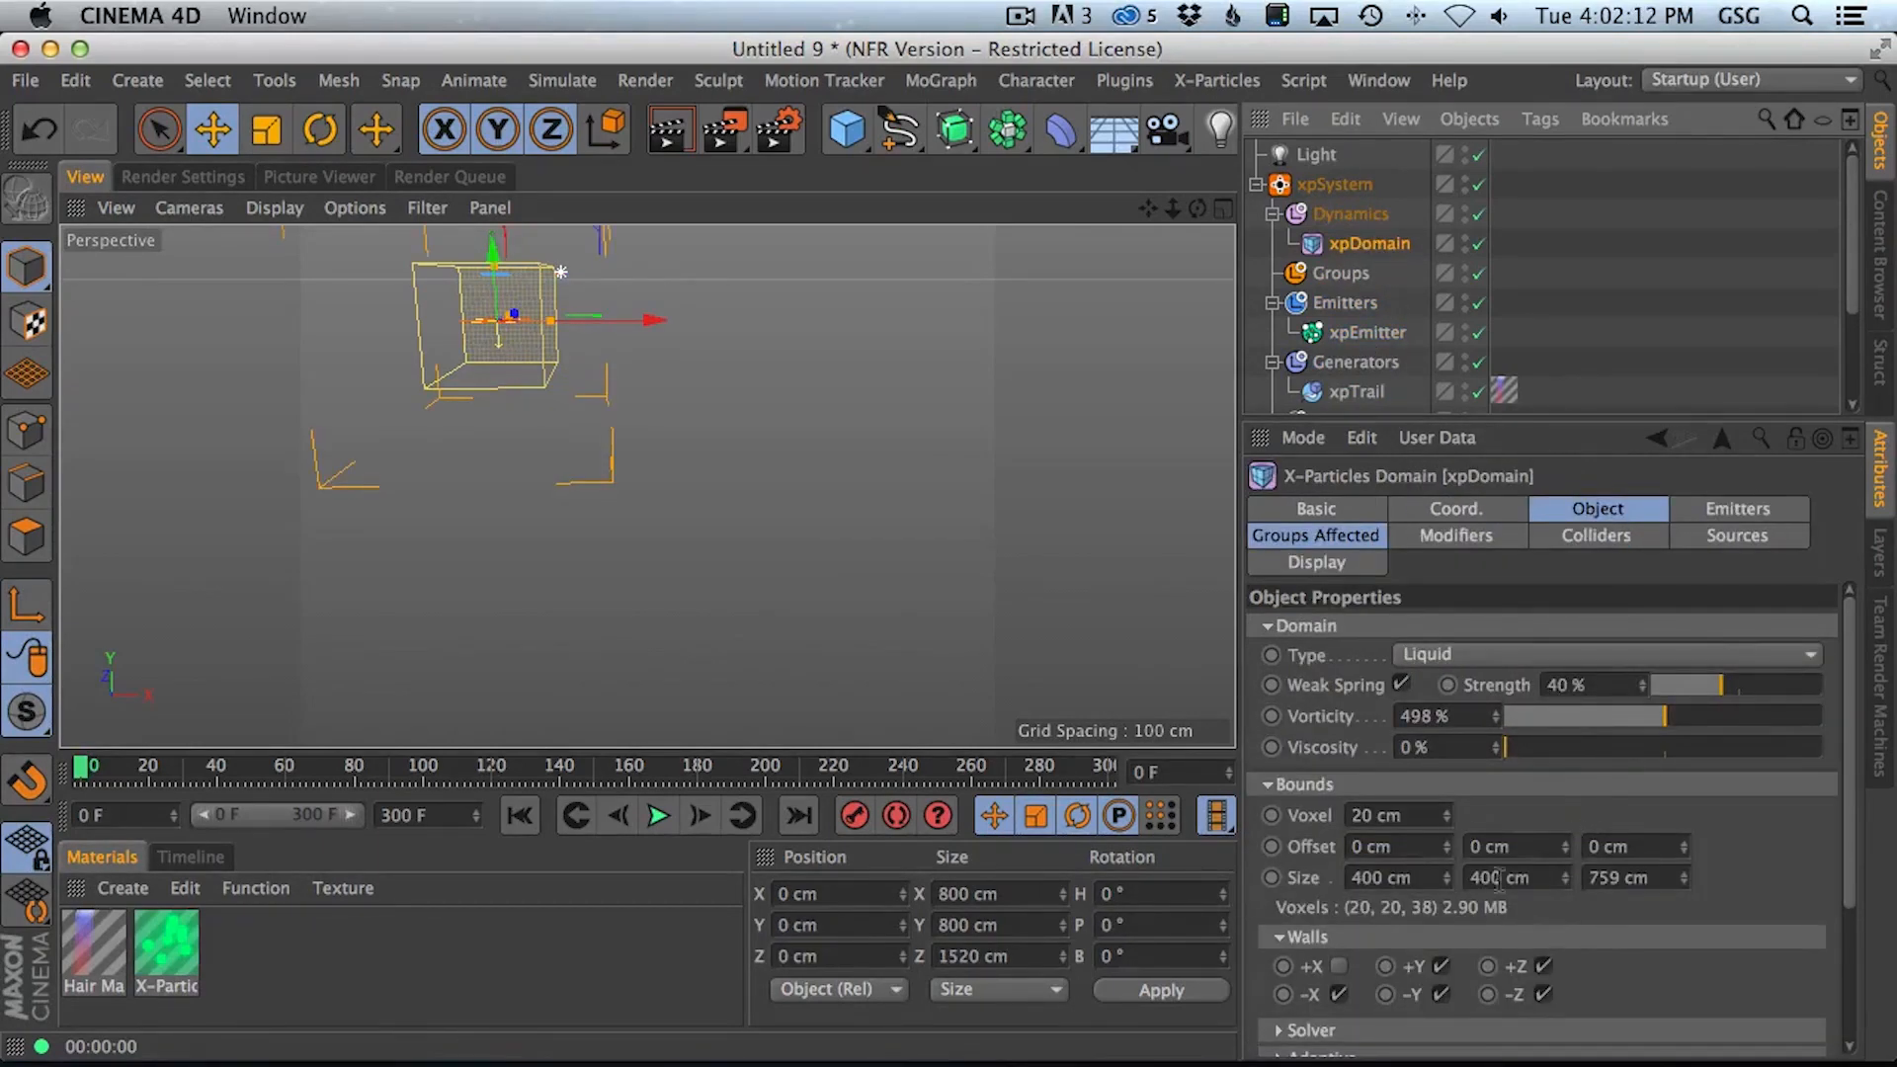
{"action": "left_click", "coordinate": [1343, 966]}
Play the simulation viewed across the domain's long side to watch the liquid fill the box, and pause it
{"action": "scroll", "coordinate": [591, 302], "scroll_direction": "up", "scroll_amount": 5}
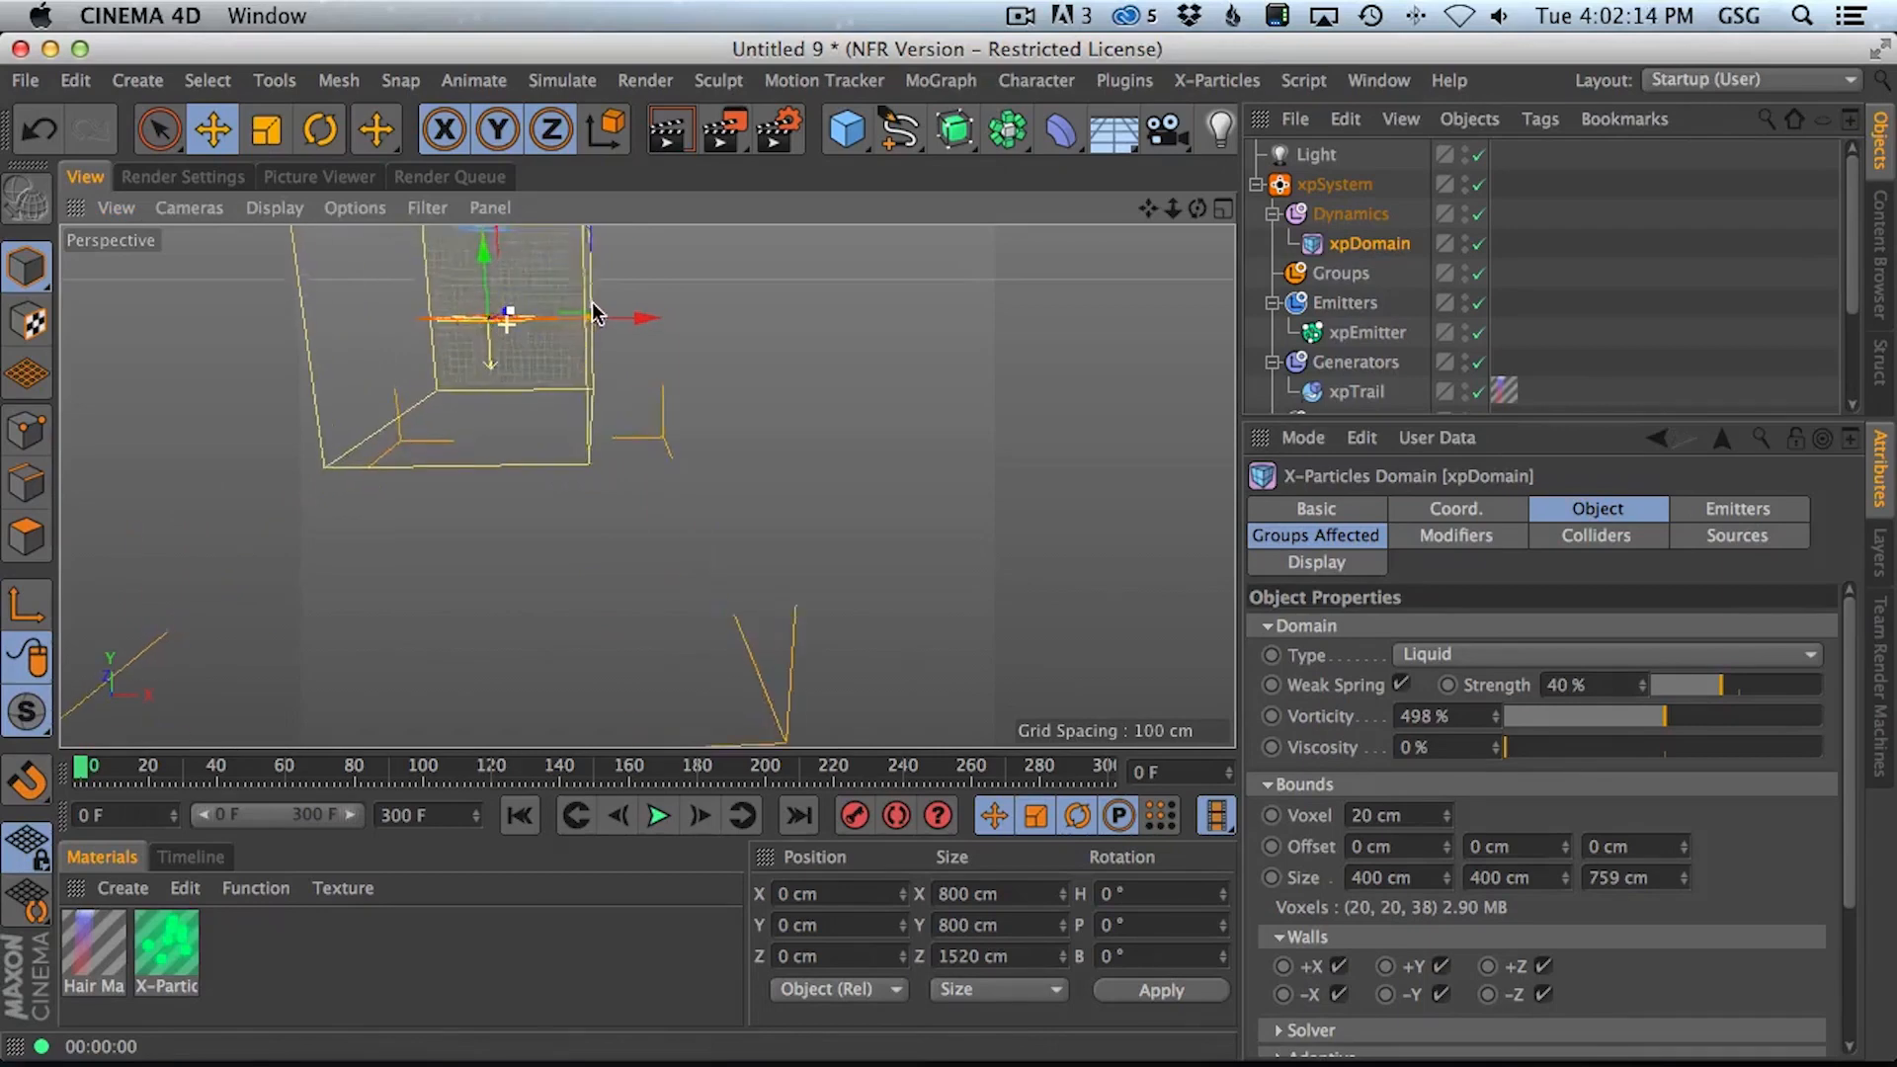
{"action": "left_click_drag", "start_coordinate": [566, 387], "coordinate": [302, 399], "text": "alt"}
{"action": "right_click_drag", "start_coordinate": [474, 415], "coordinate": [559, 432], "text": "alt"}
{"action": "left_click_drag", "start_coordinate": [703, 470], "coordinate": [647, 485], "text": "alt"}
{"action": "middle_click_drag", "start_coordinate": [643, 487], "coordinate": [701, 511], "text": "alt"}
{"action": "right_click_drag", "start_coordinate": [688, 505], "coordinate": [733, 518], "text": "alt"}
{"action": "left_click", "coordinate": [657, 816]}
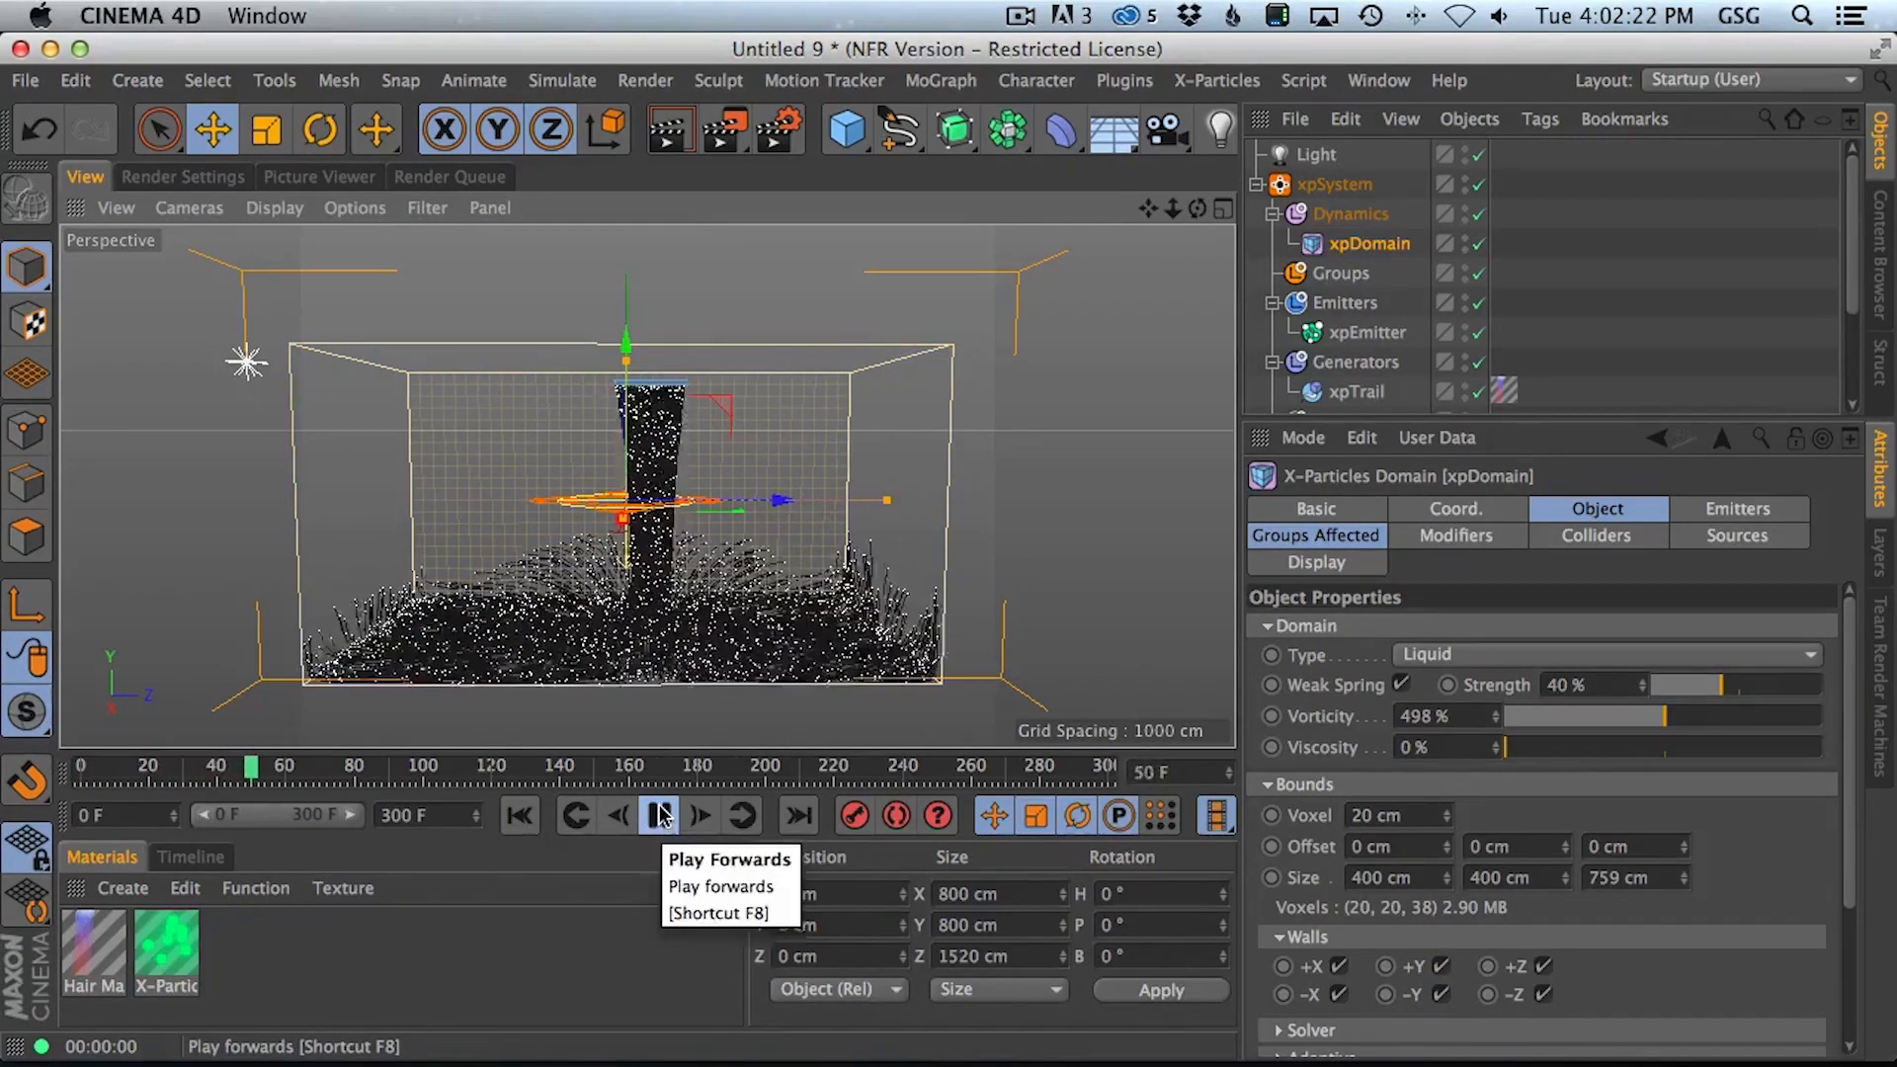
{"action": "left_click", "coordinate": [659, 816]}
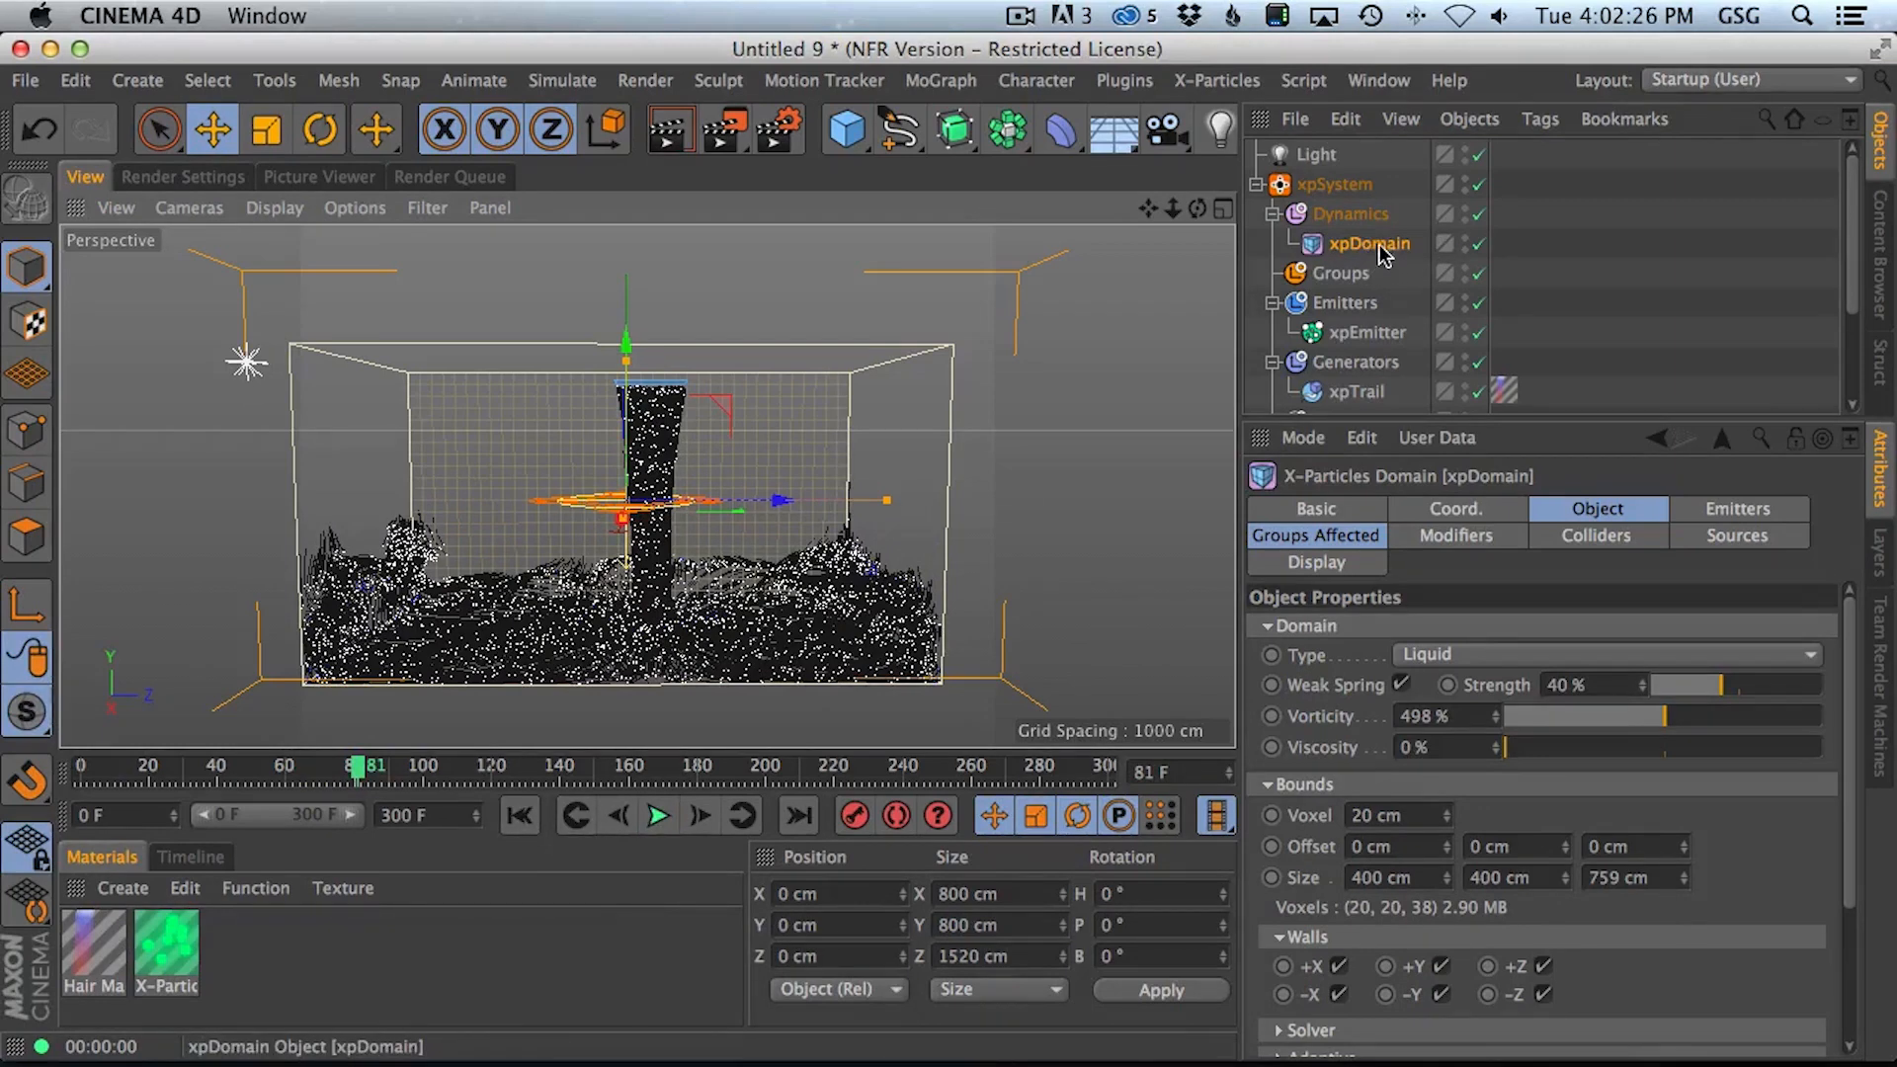
Place a copy of xpEmitter at the top of the hierarchy, pitched about -143° and positioned at about Y 34 cm, Z 322 cm
{"action": "left_click_drag", "start_coordinate": [1361, 339], "coordinate": [1322, 178]}
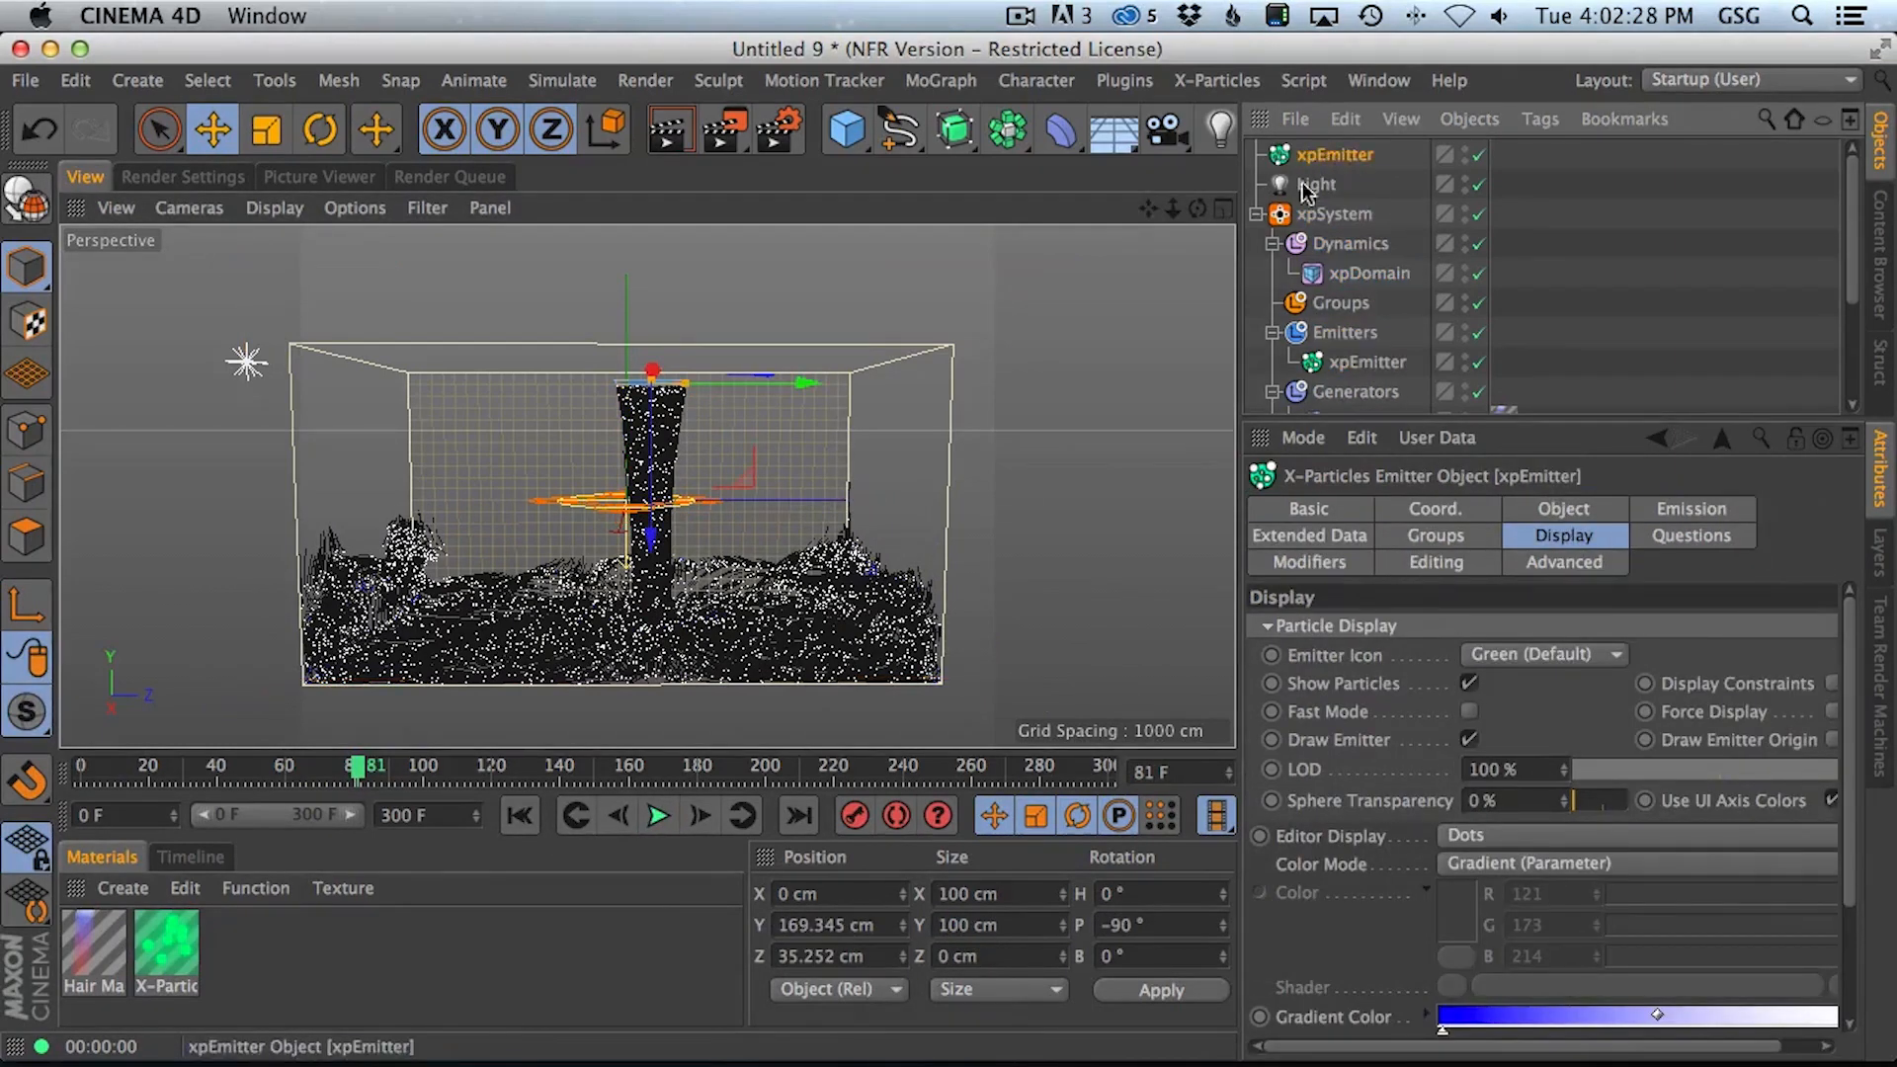
{"action": "left_click_drag", "start_coordinate": [782, 384], "coordinate": [924, 395]}
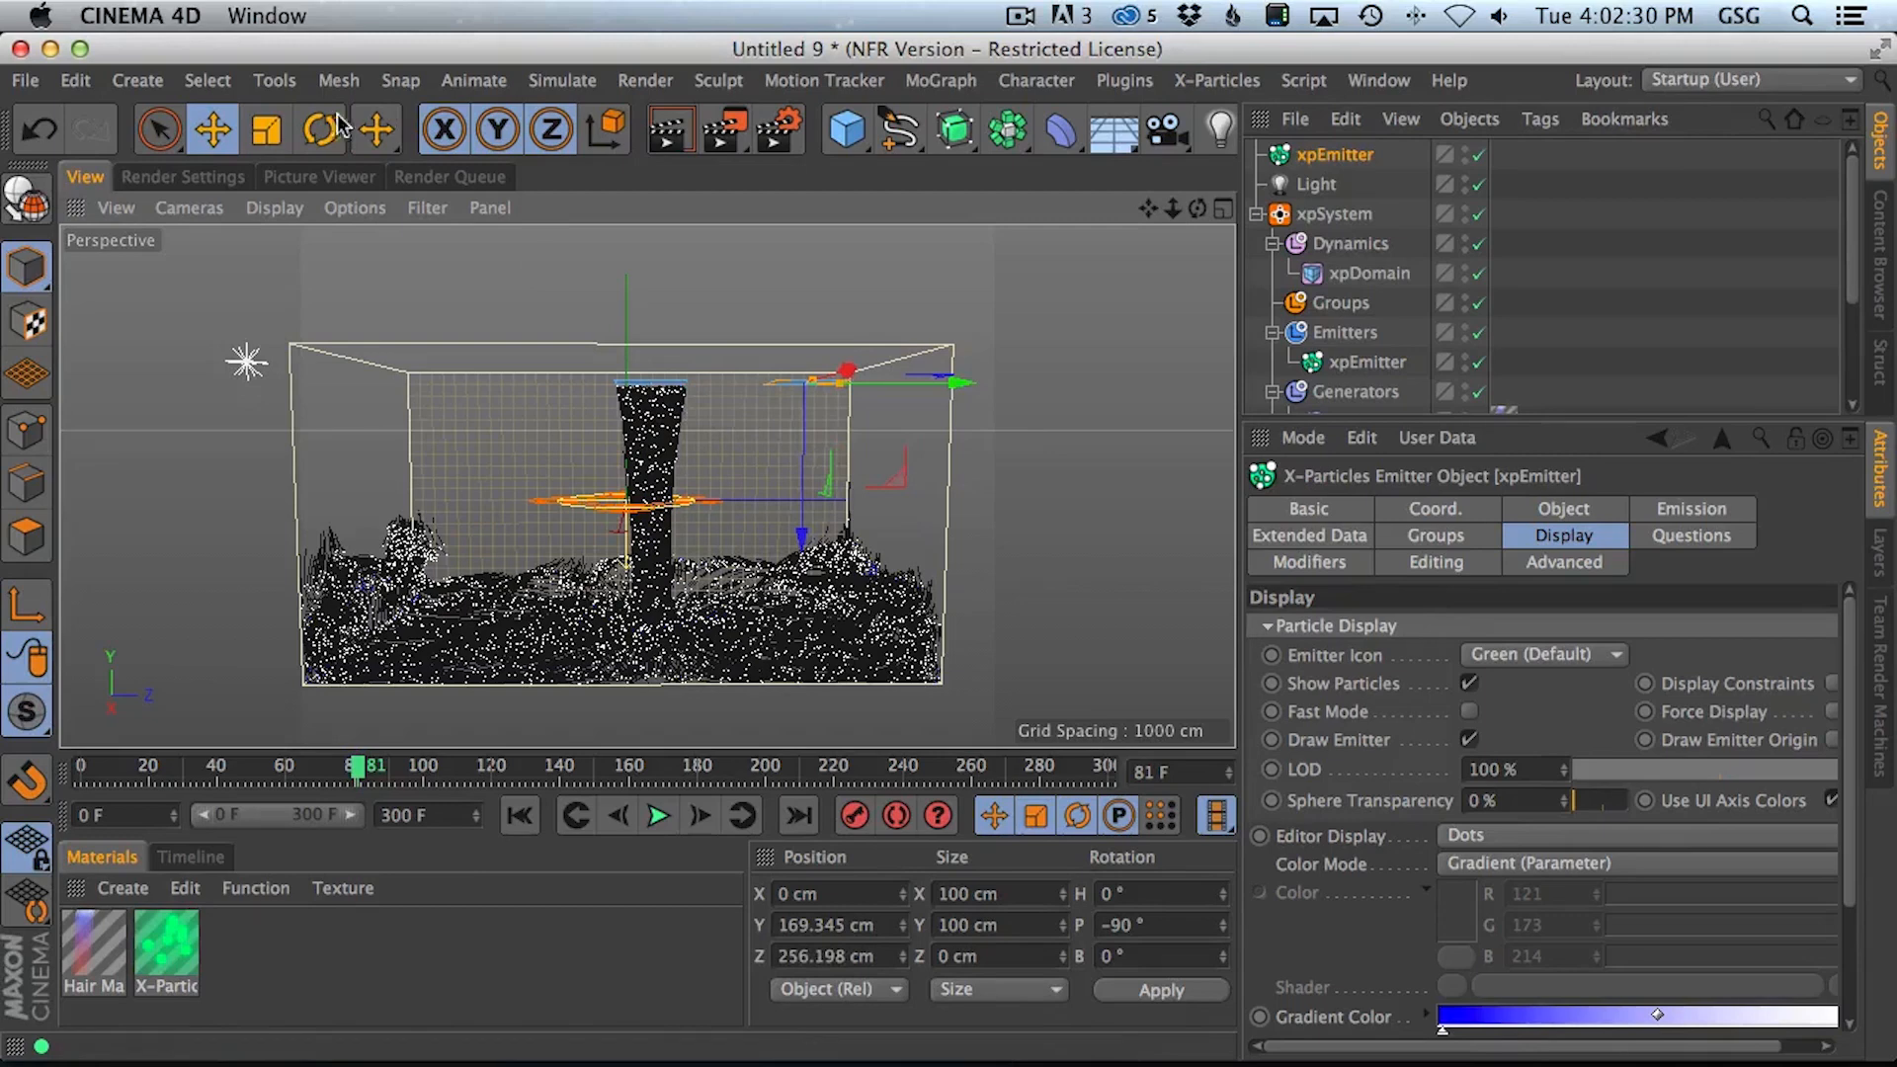
{"action": "key", "text": "r"}
{"action": "left_click_drag", "start_coordinate": [880, 315], "coordinate": [907, 428]}
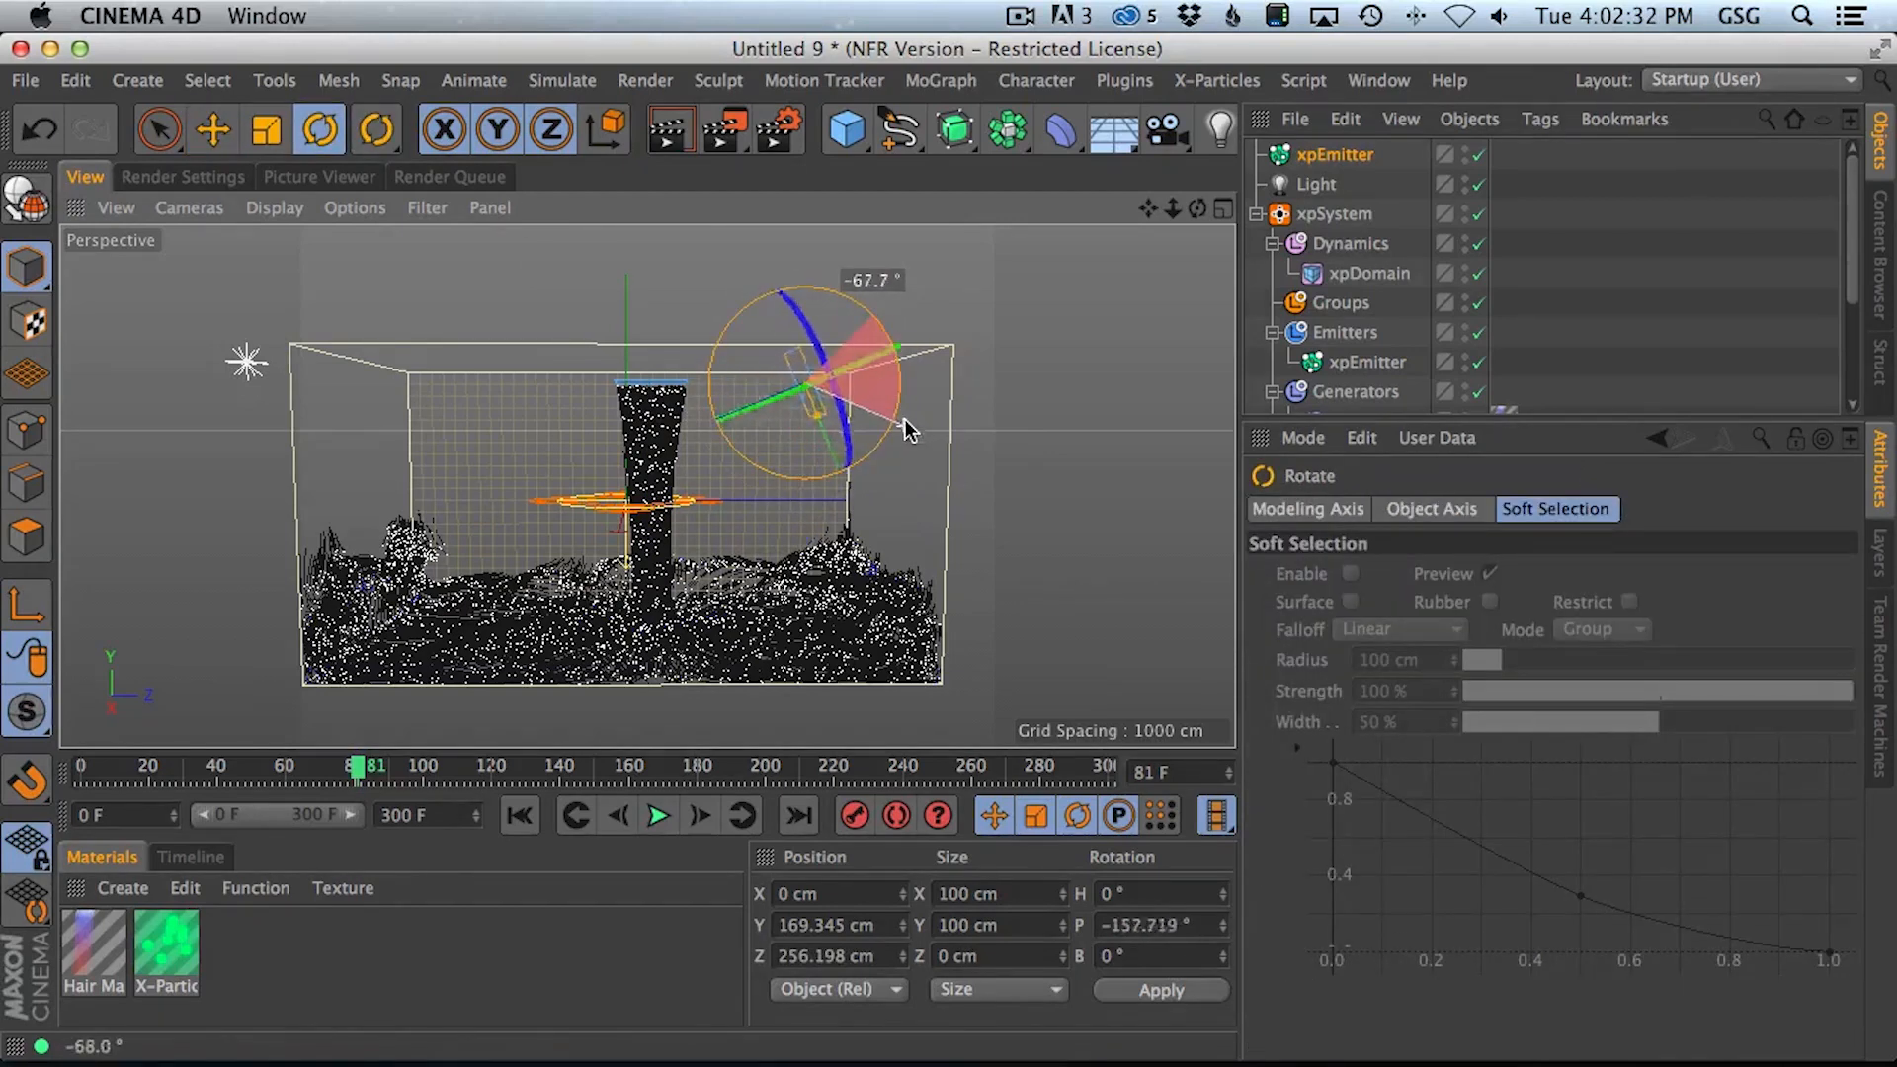
{"action": "left_click", "coordinate": [212, 129]}
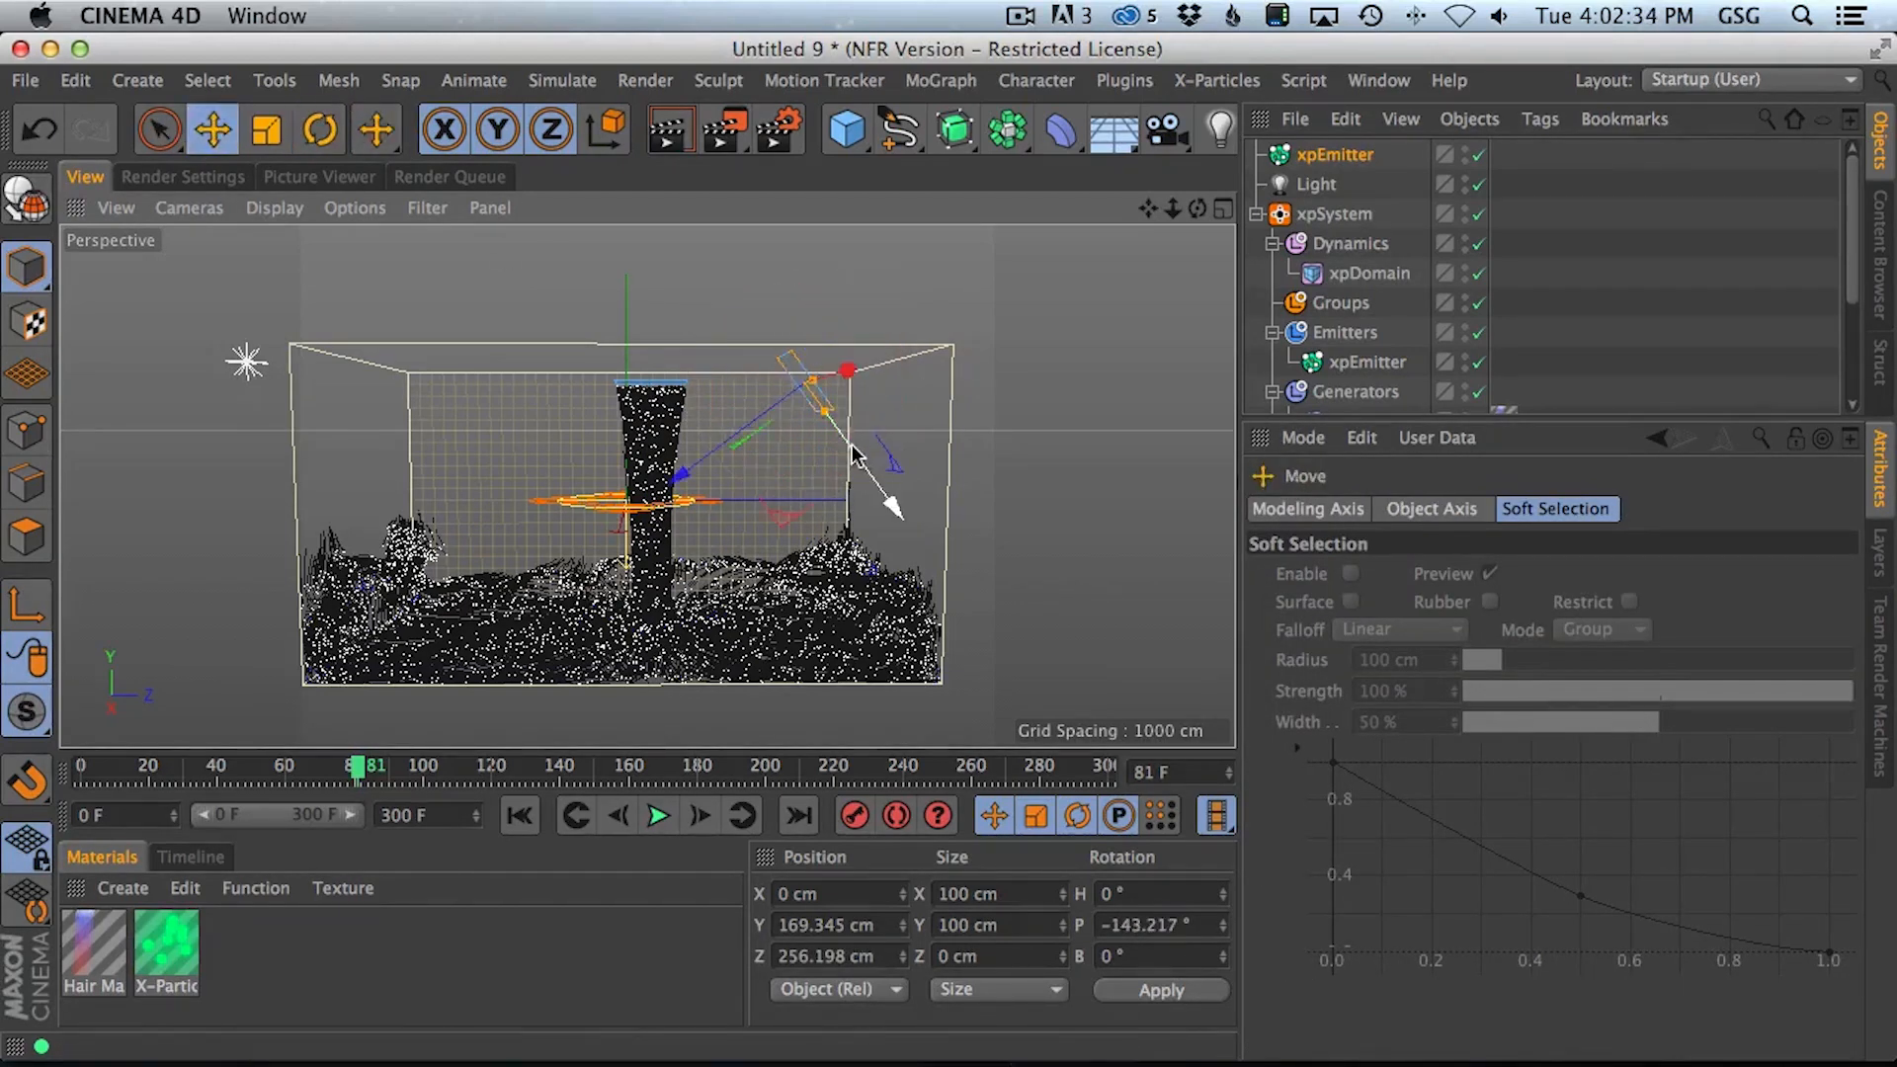
{"action": "left_click_drag", "start_coordinate": [796, 515], "coordinate": [795, 516]}
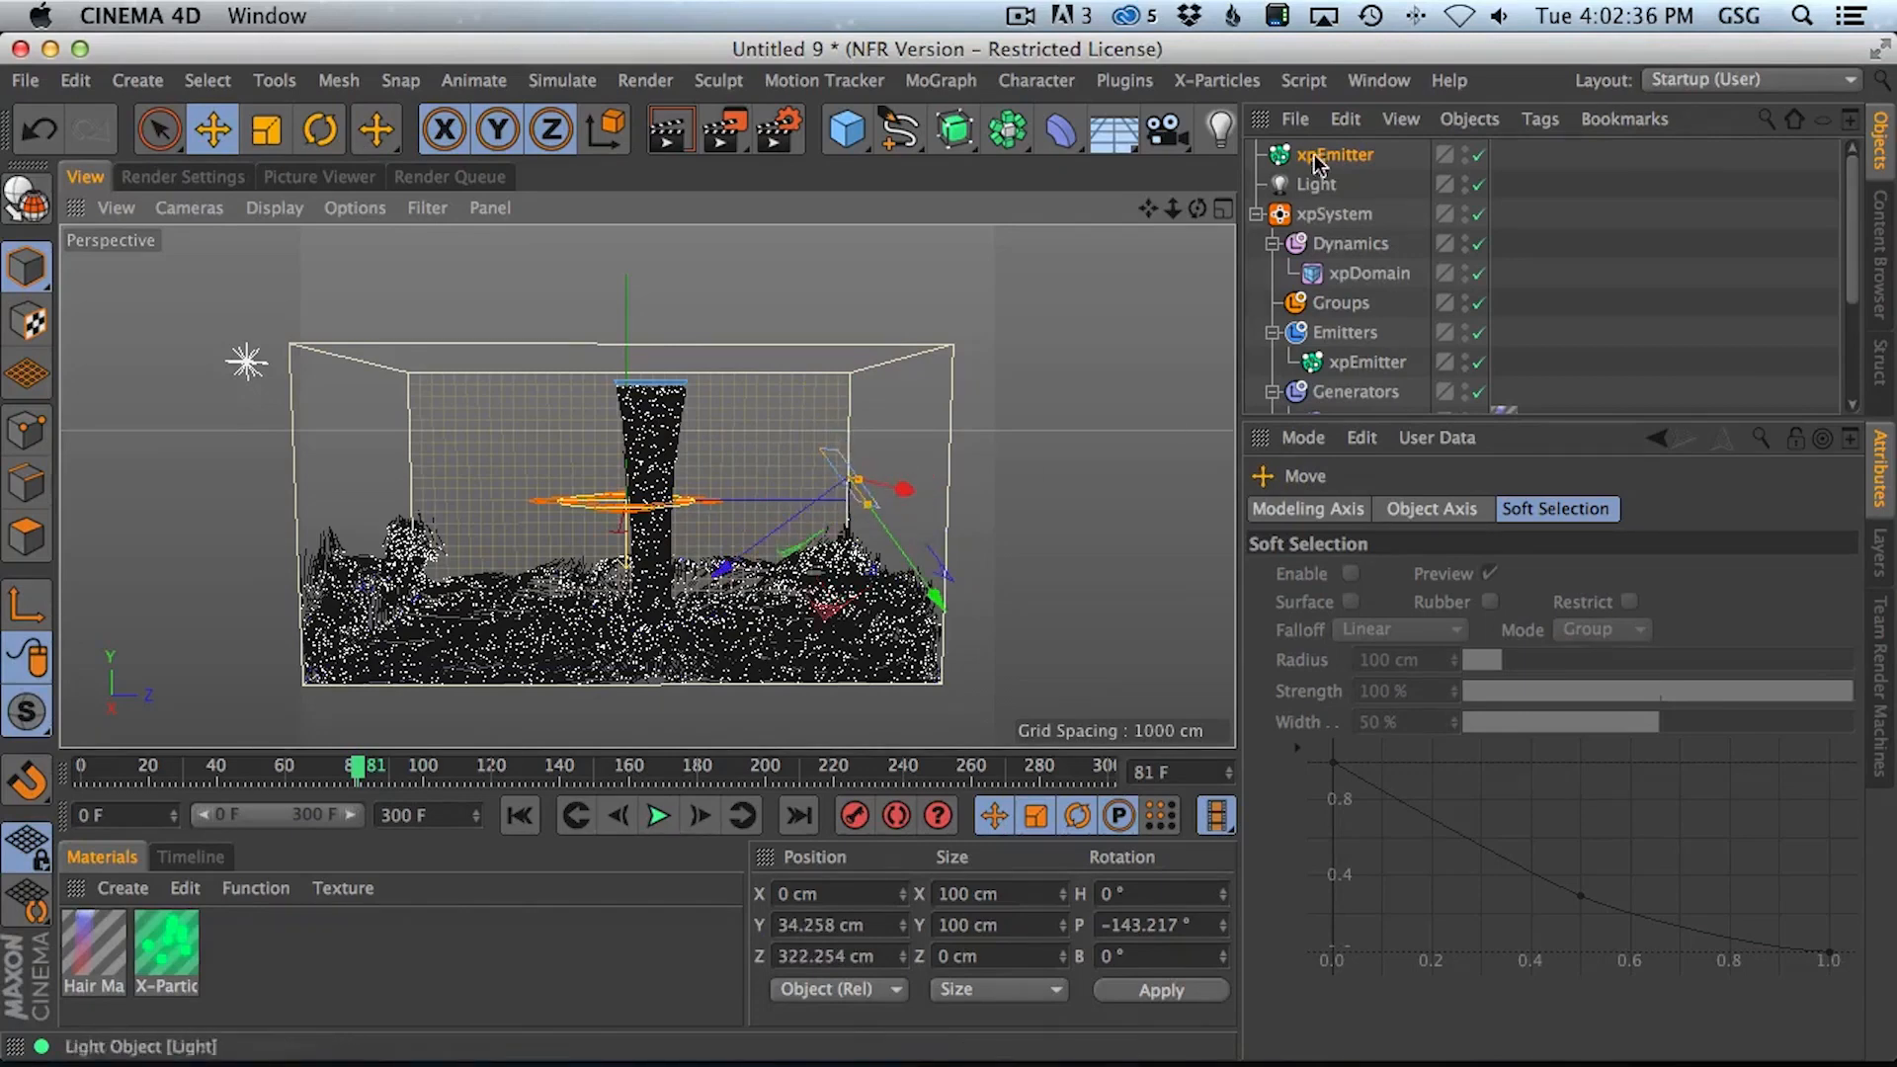
Replay the simulation from the first frame to watch both emitters' particles mix, and pause it
{"action": "left_click", "coordinate": [1326, 158]}
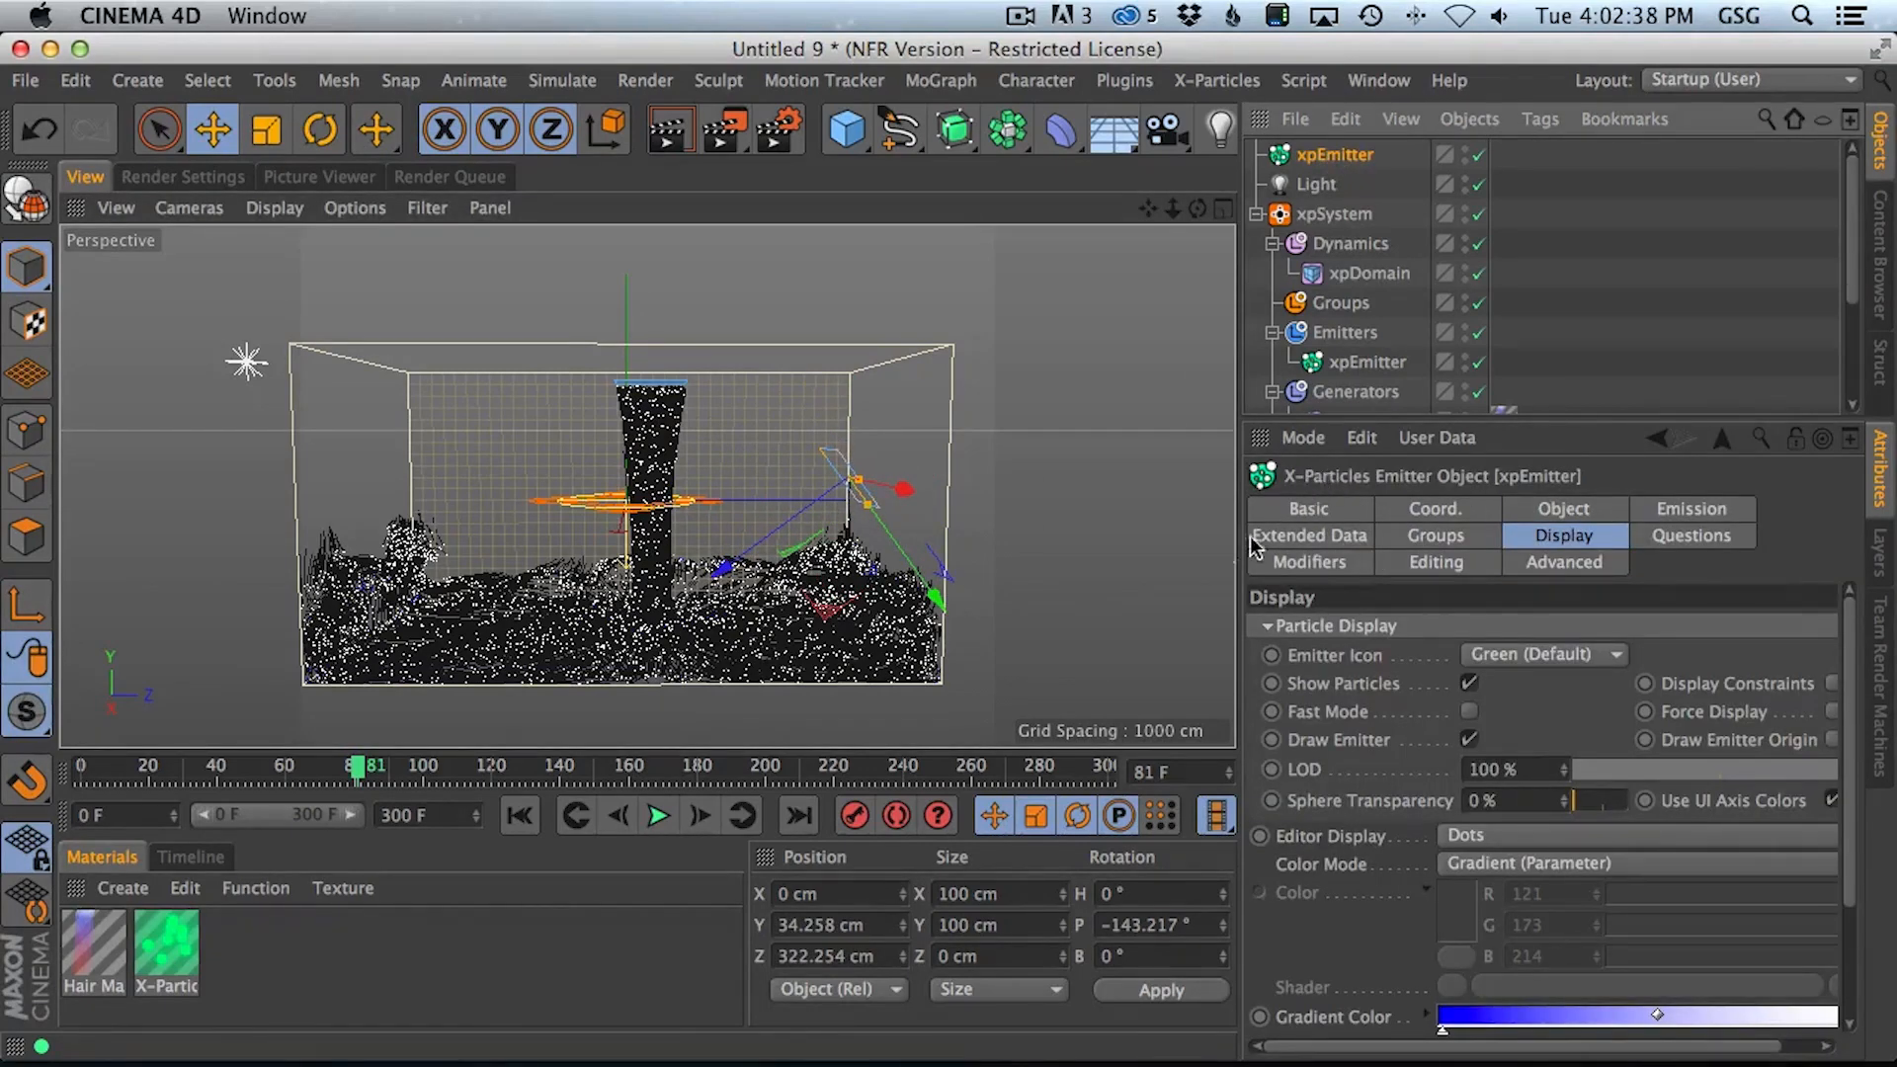
{"action": "left_click", "coordinate": [519, 816]}
{"action": "left_click", "coordinate": [657, 816]}
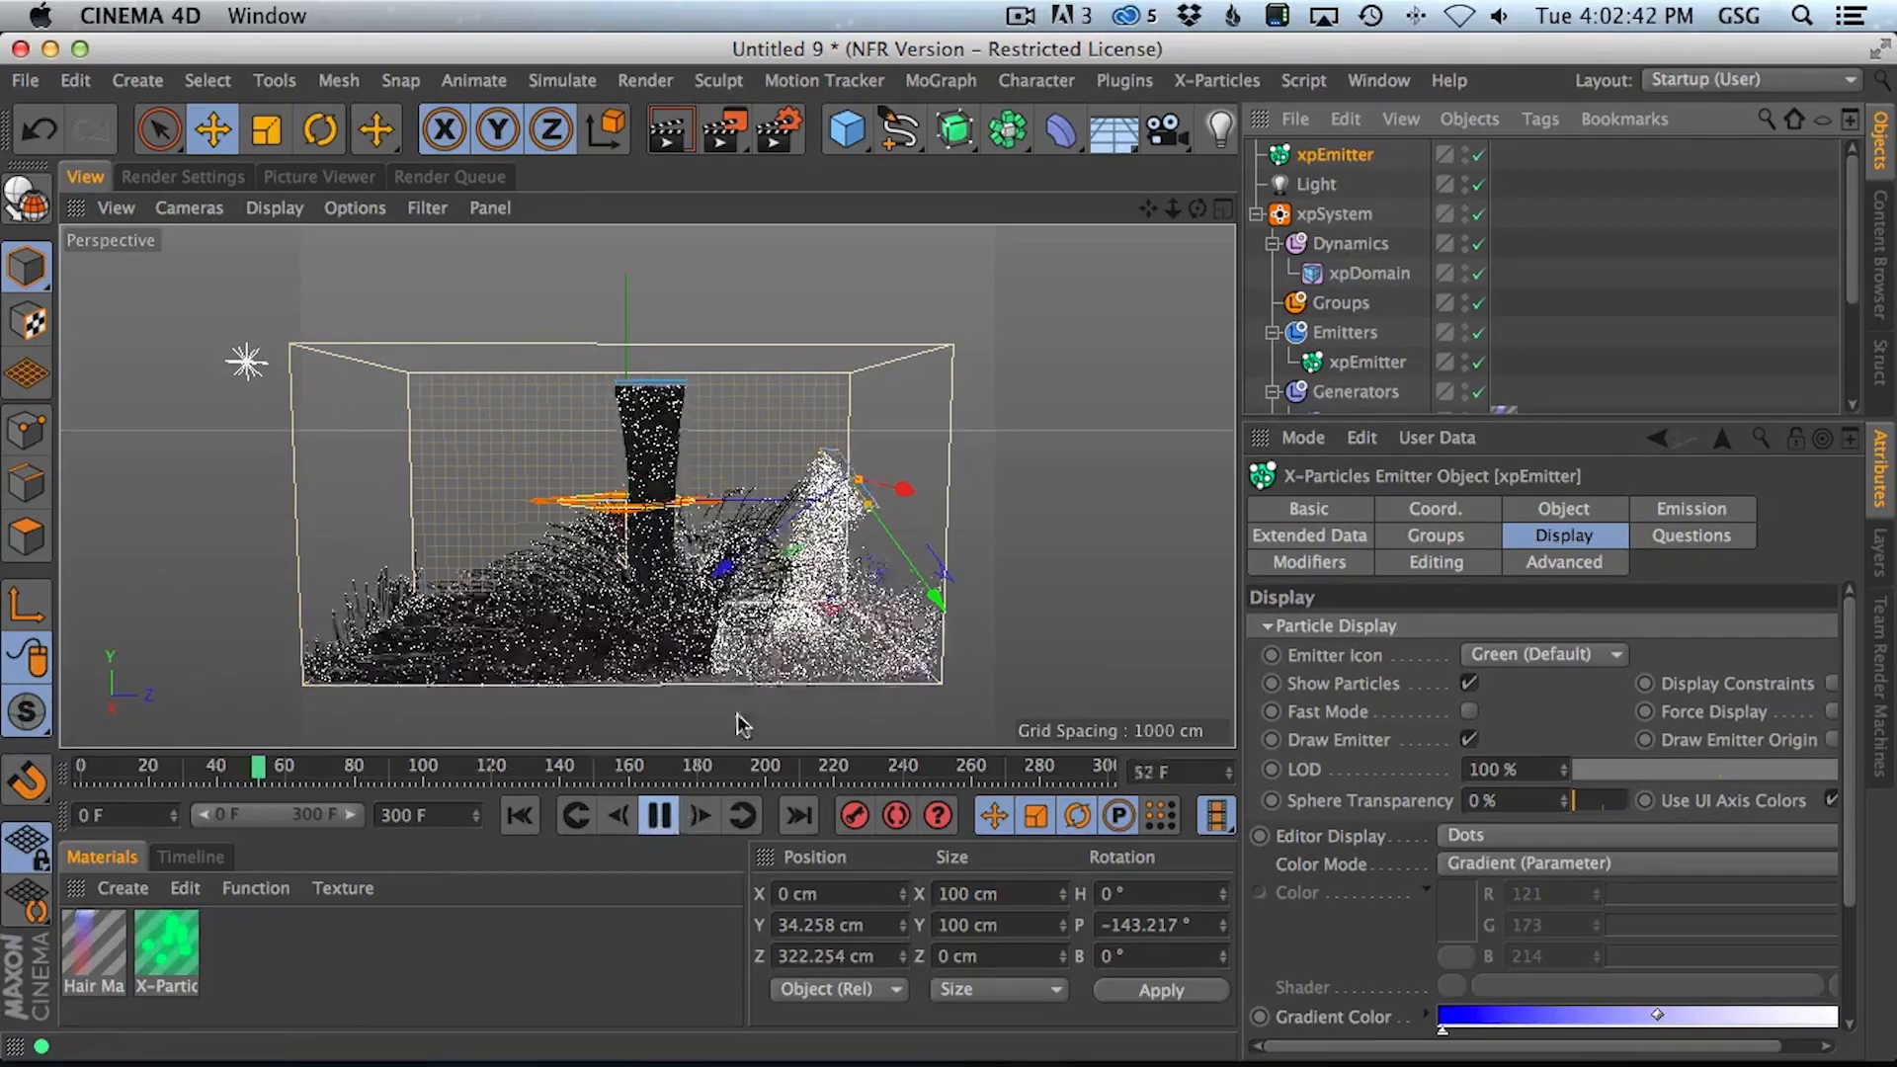
{"action": "left_click", "coordinate": [657, 816]}
Apply X-Particles Material to the xpEmitter copy and set the material's lighting mode to Diffuse
{"action": "left_click_drag", "start_coordinate": [140, 920], "coordinate": [354, 896]}
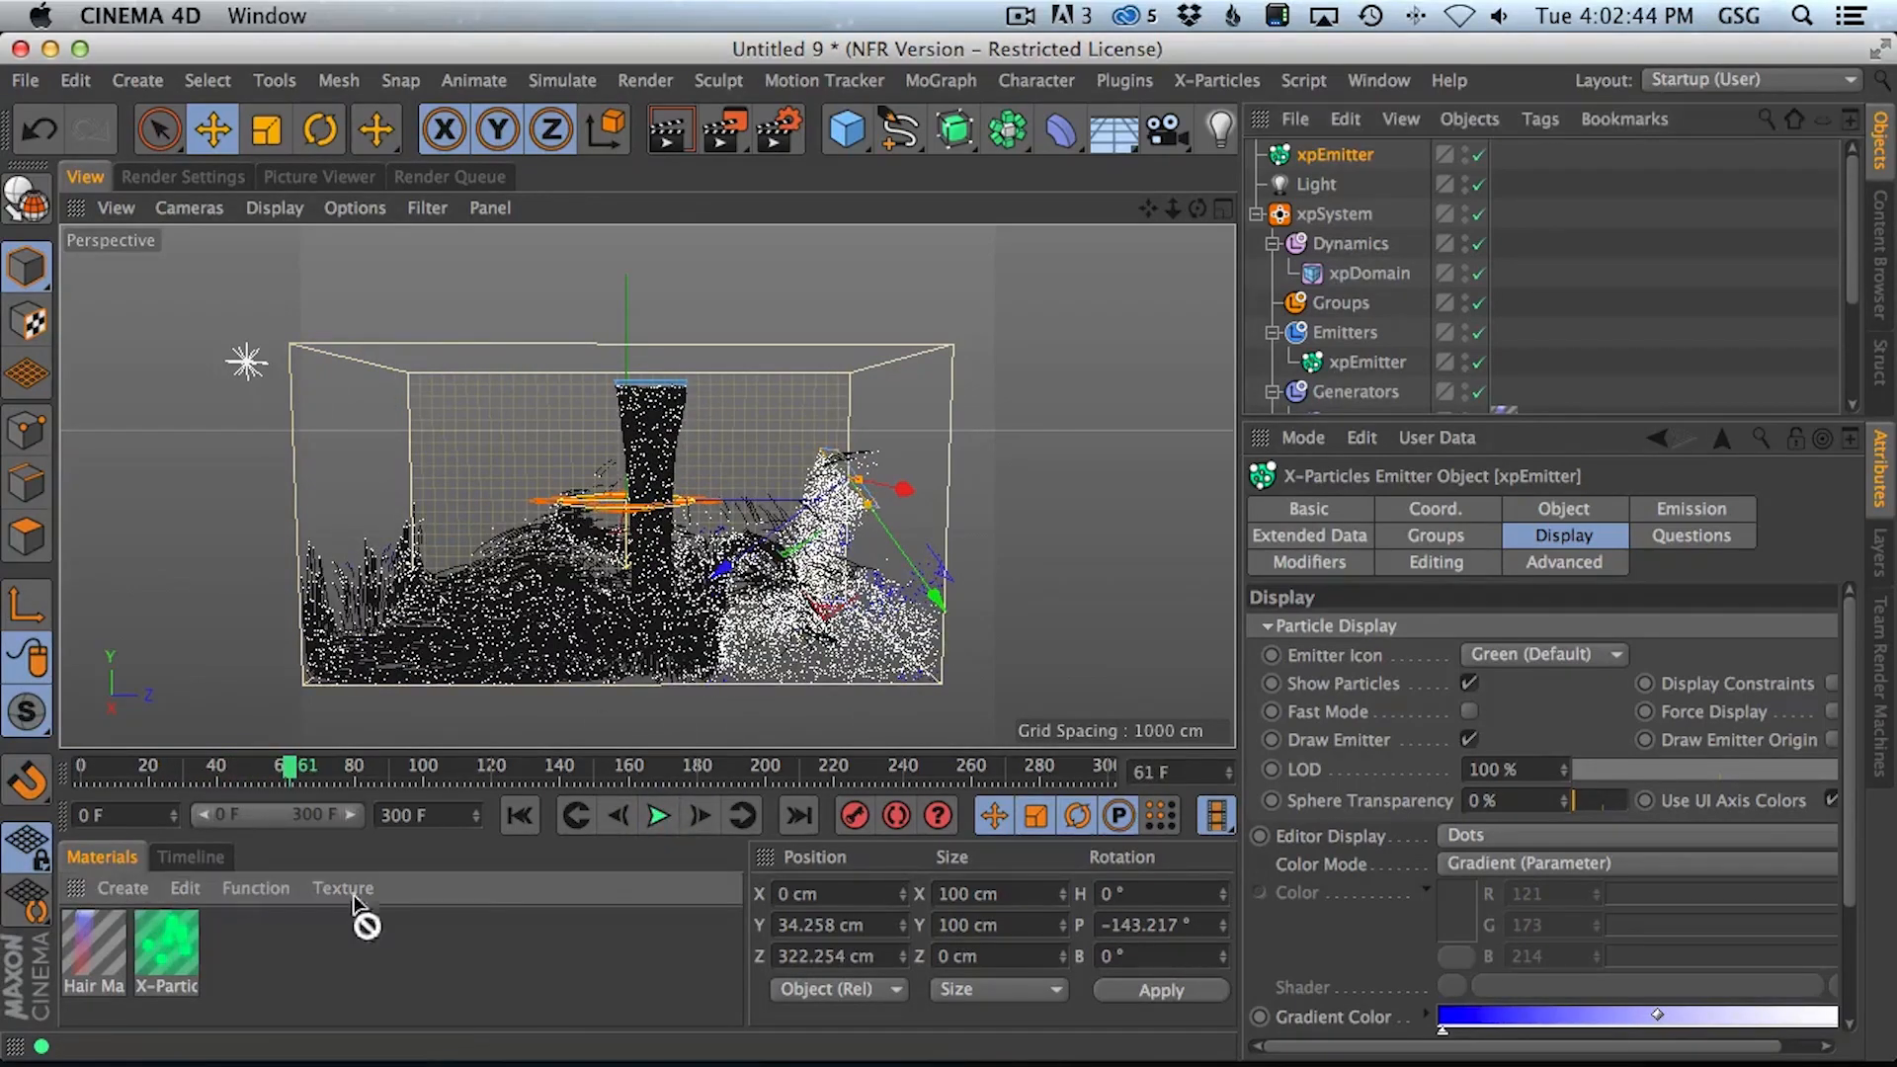
{"action": "left_click_drag", "start_coordinate": [1326, 155], "coordinate": [1326, 157]}
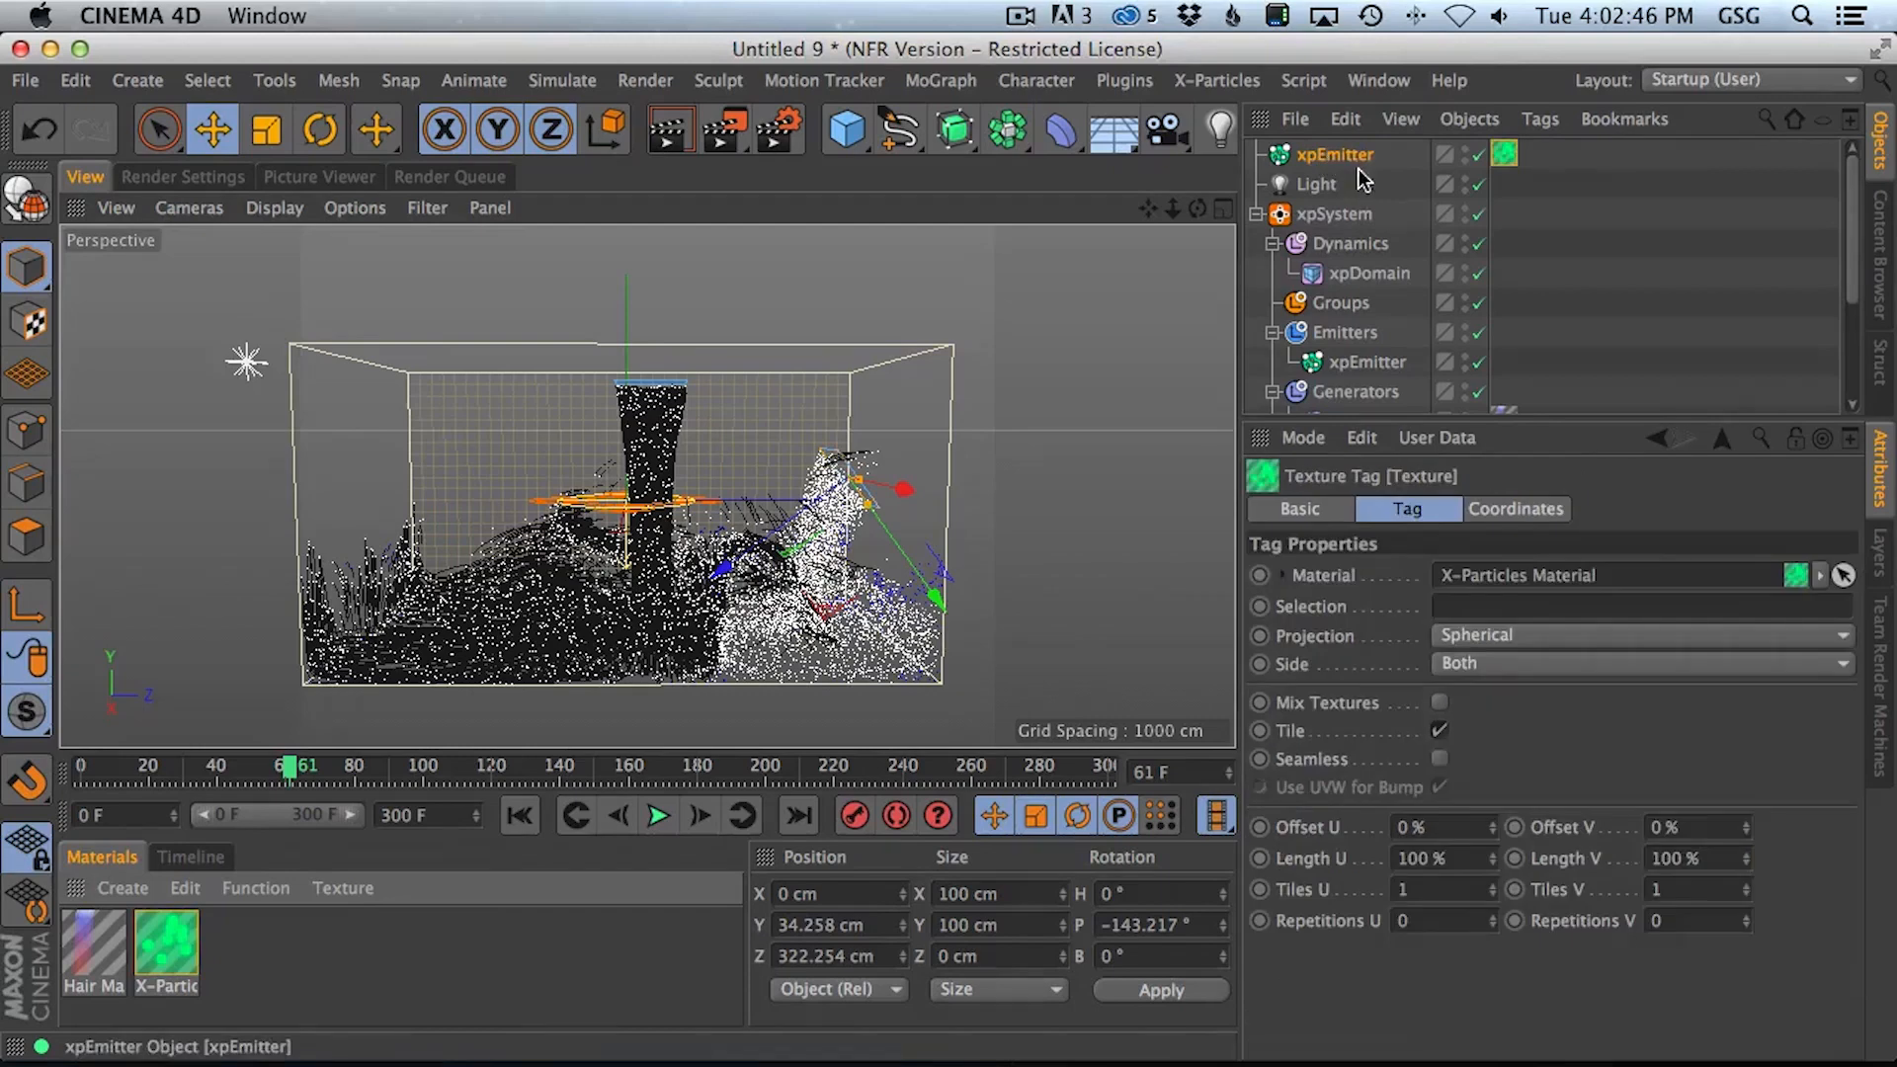
{"action": "double_click", "coordinate": [176, 951]}
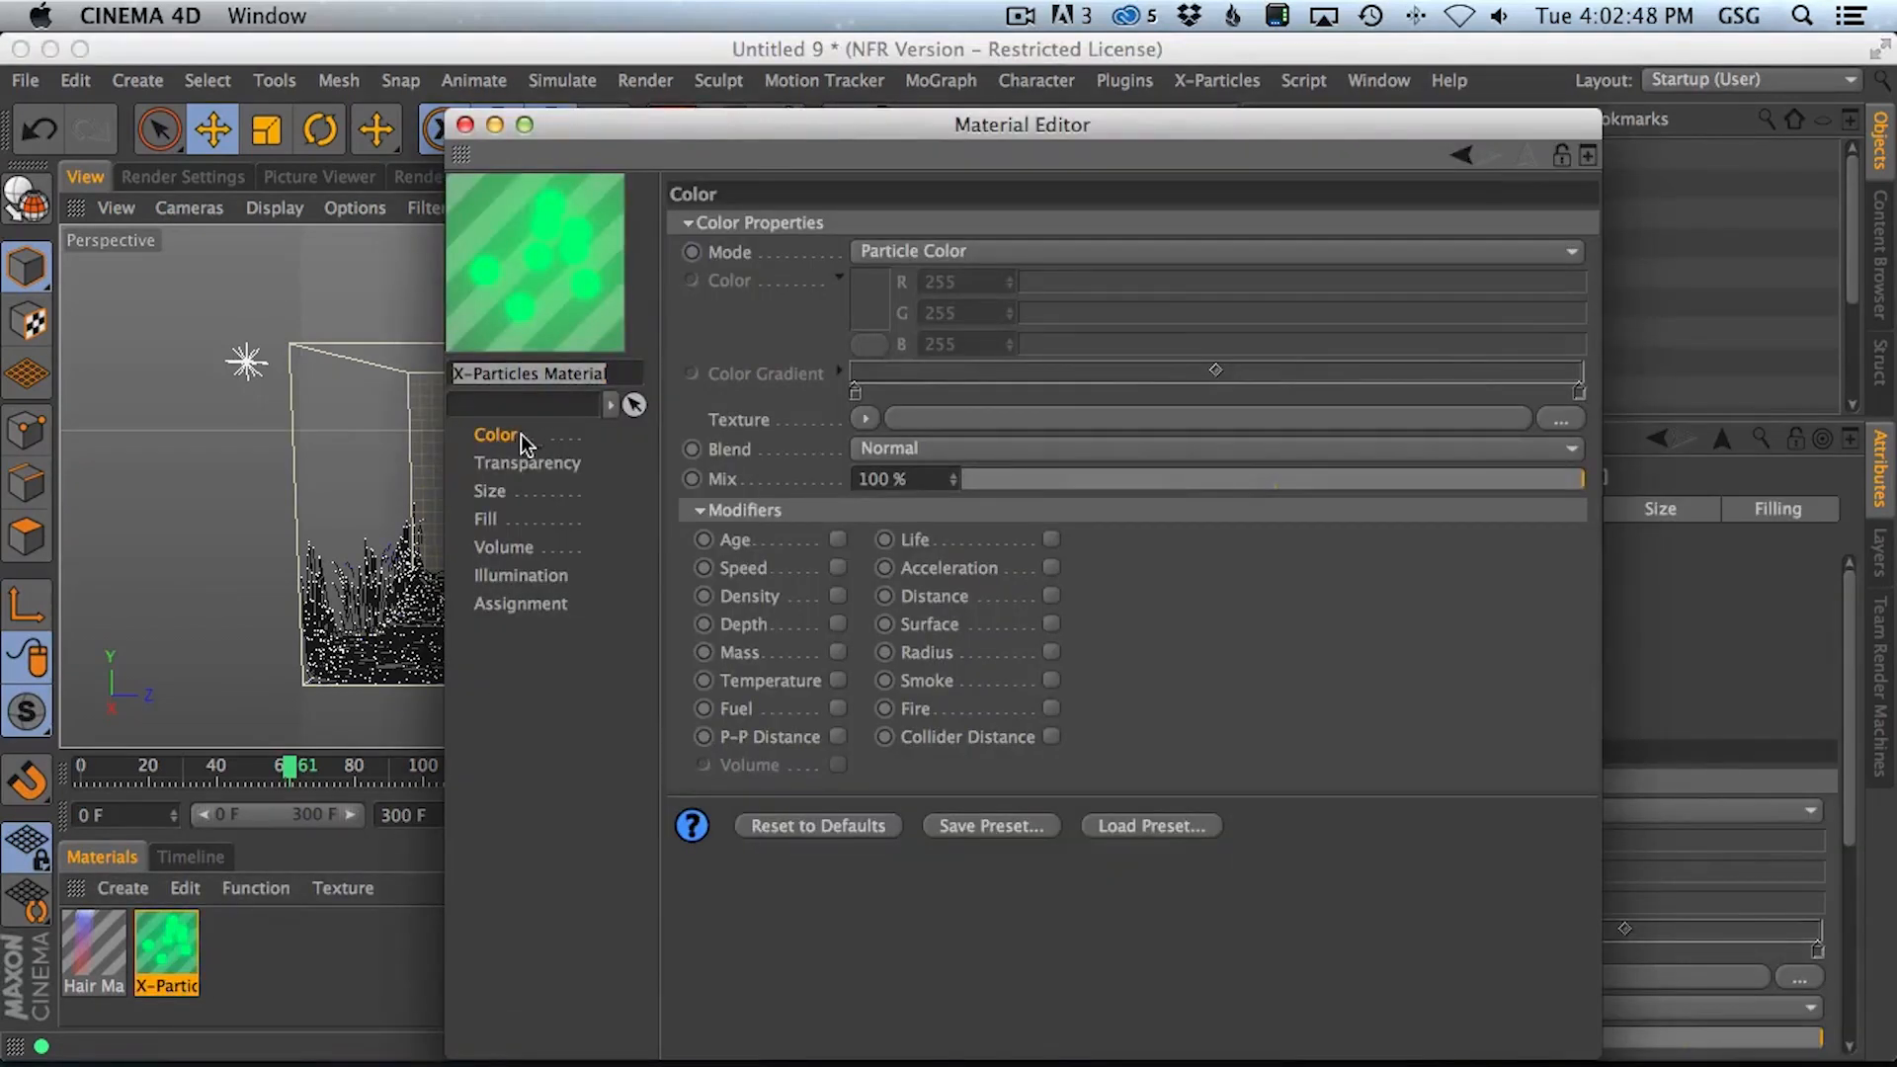
{"action": "left_click", "coordinate": [514, 575]}
{"action": "left_click", "coordinate": [927, 526]}
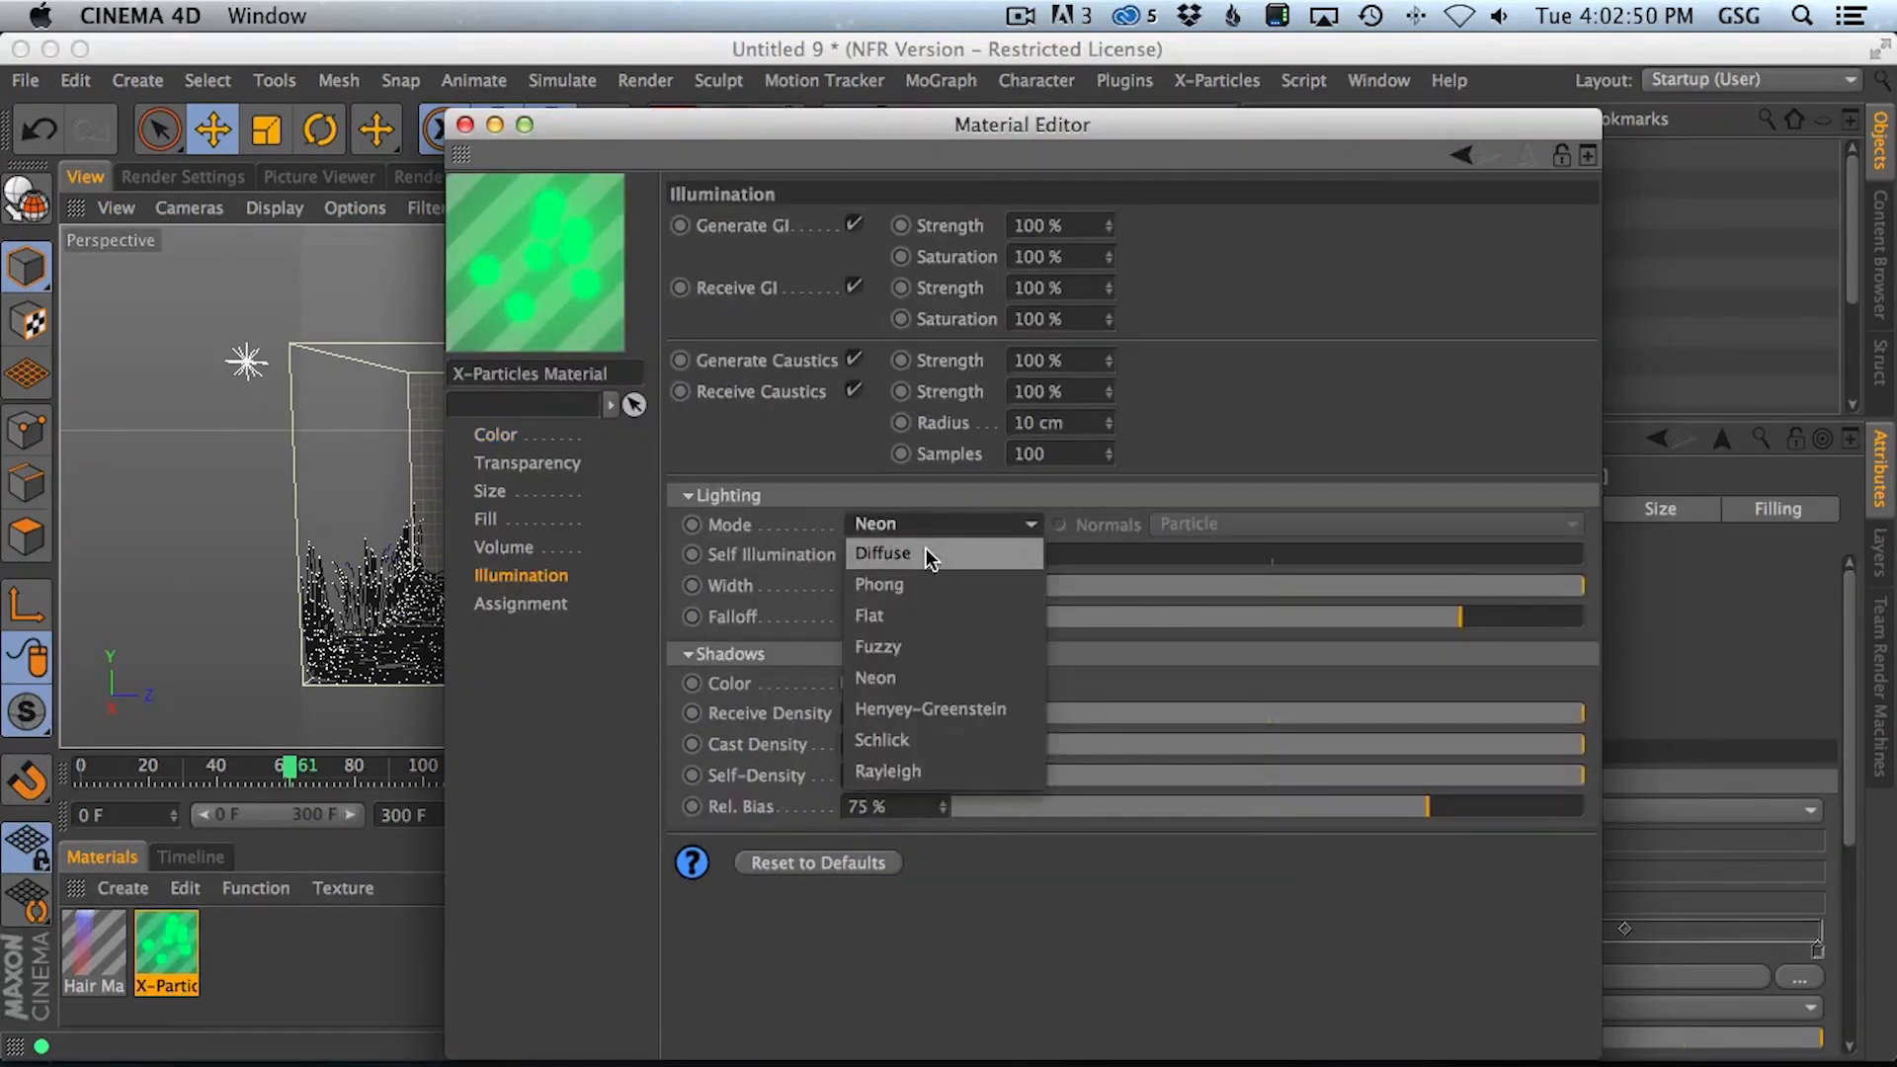
{"action": "left_click", "coordinate": [928, 556]}
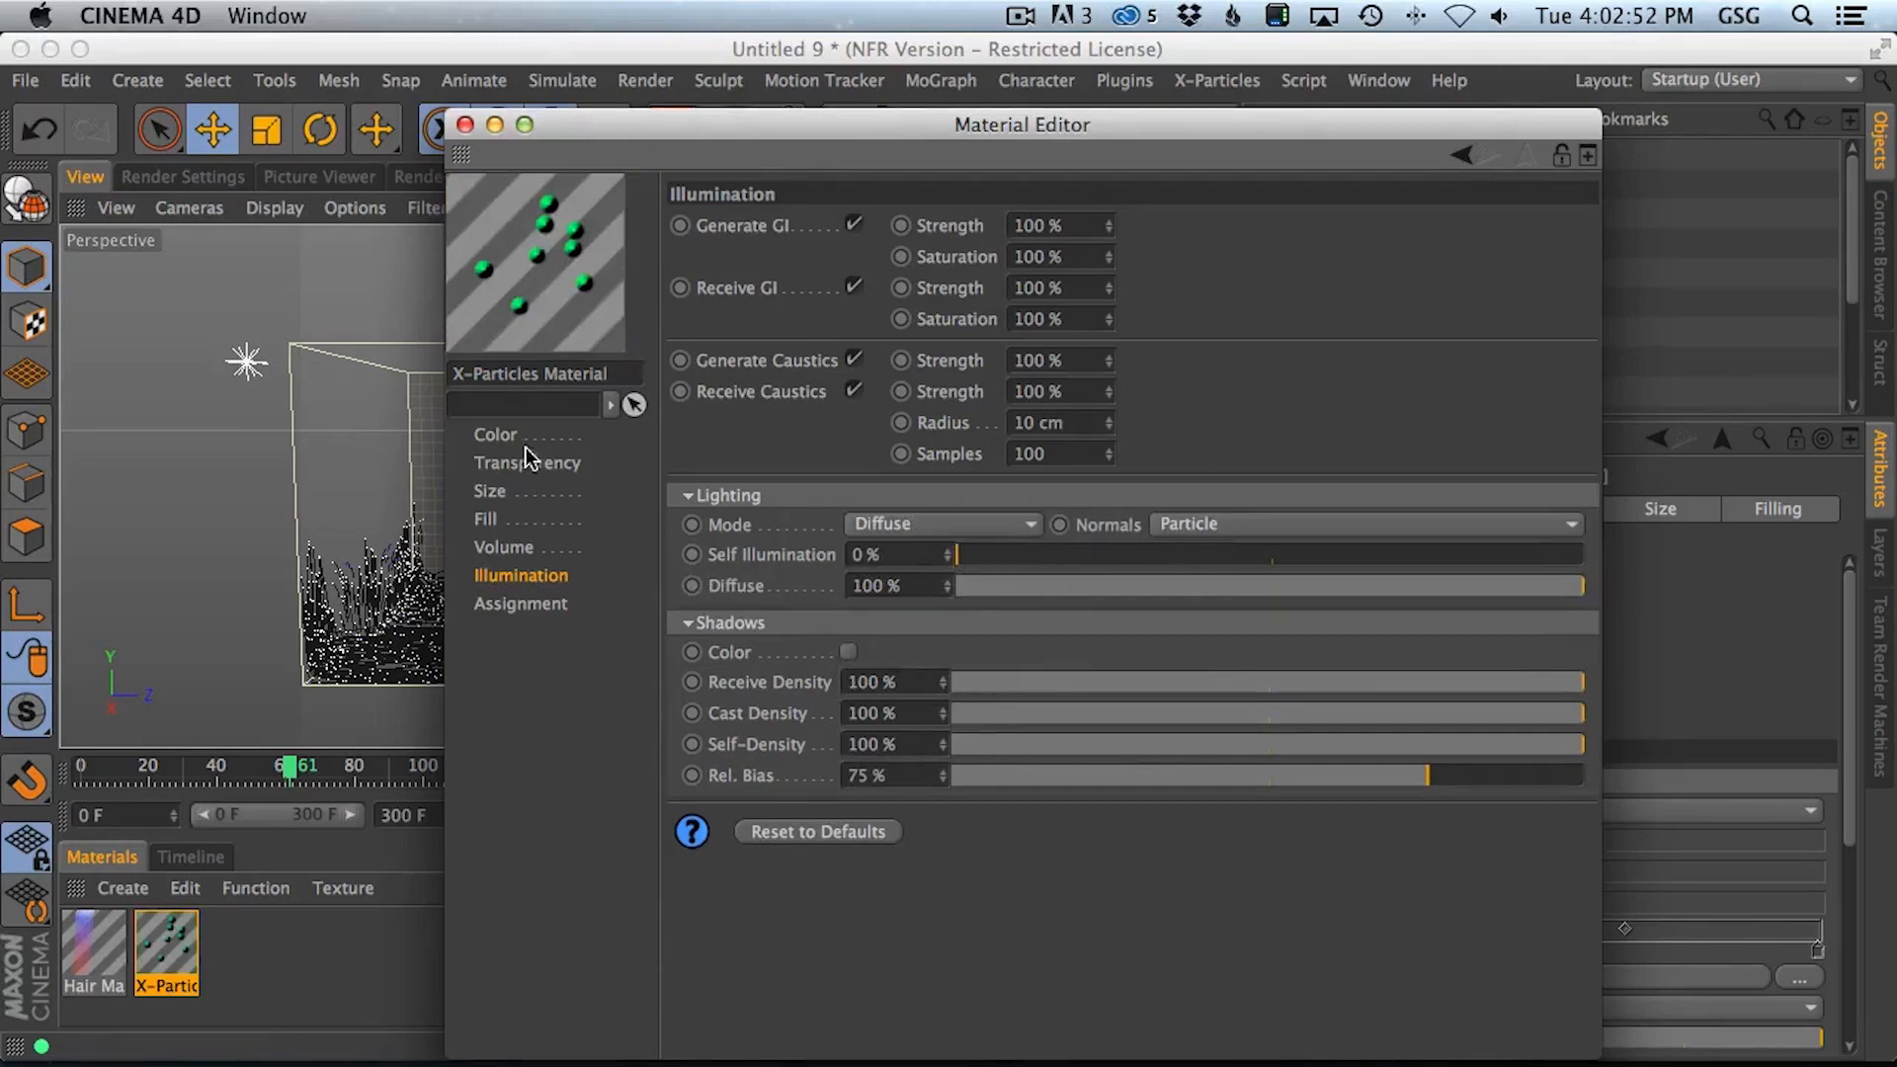
Set the X-Particles Material's color mode to Random (from Gradient) with a red-orange to golden-yellow gradient, and render the view
{"action": "left_click", "coordinate": [495, 434]}
{"action": "left_click", "coordinate": [1045, 253]}
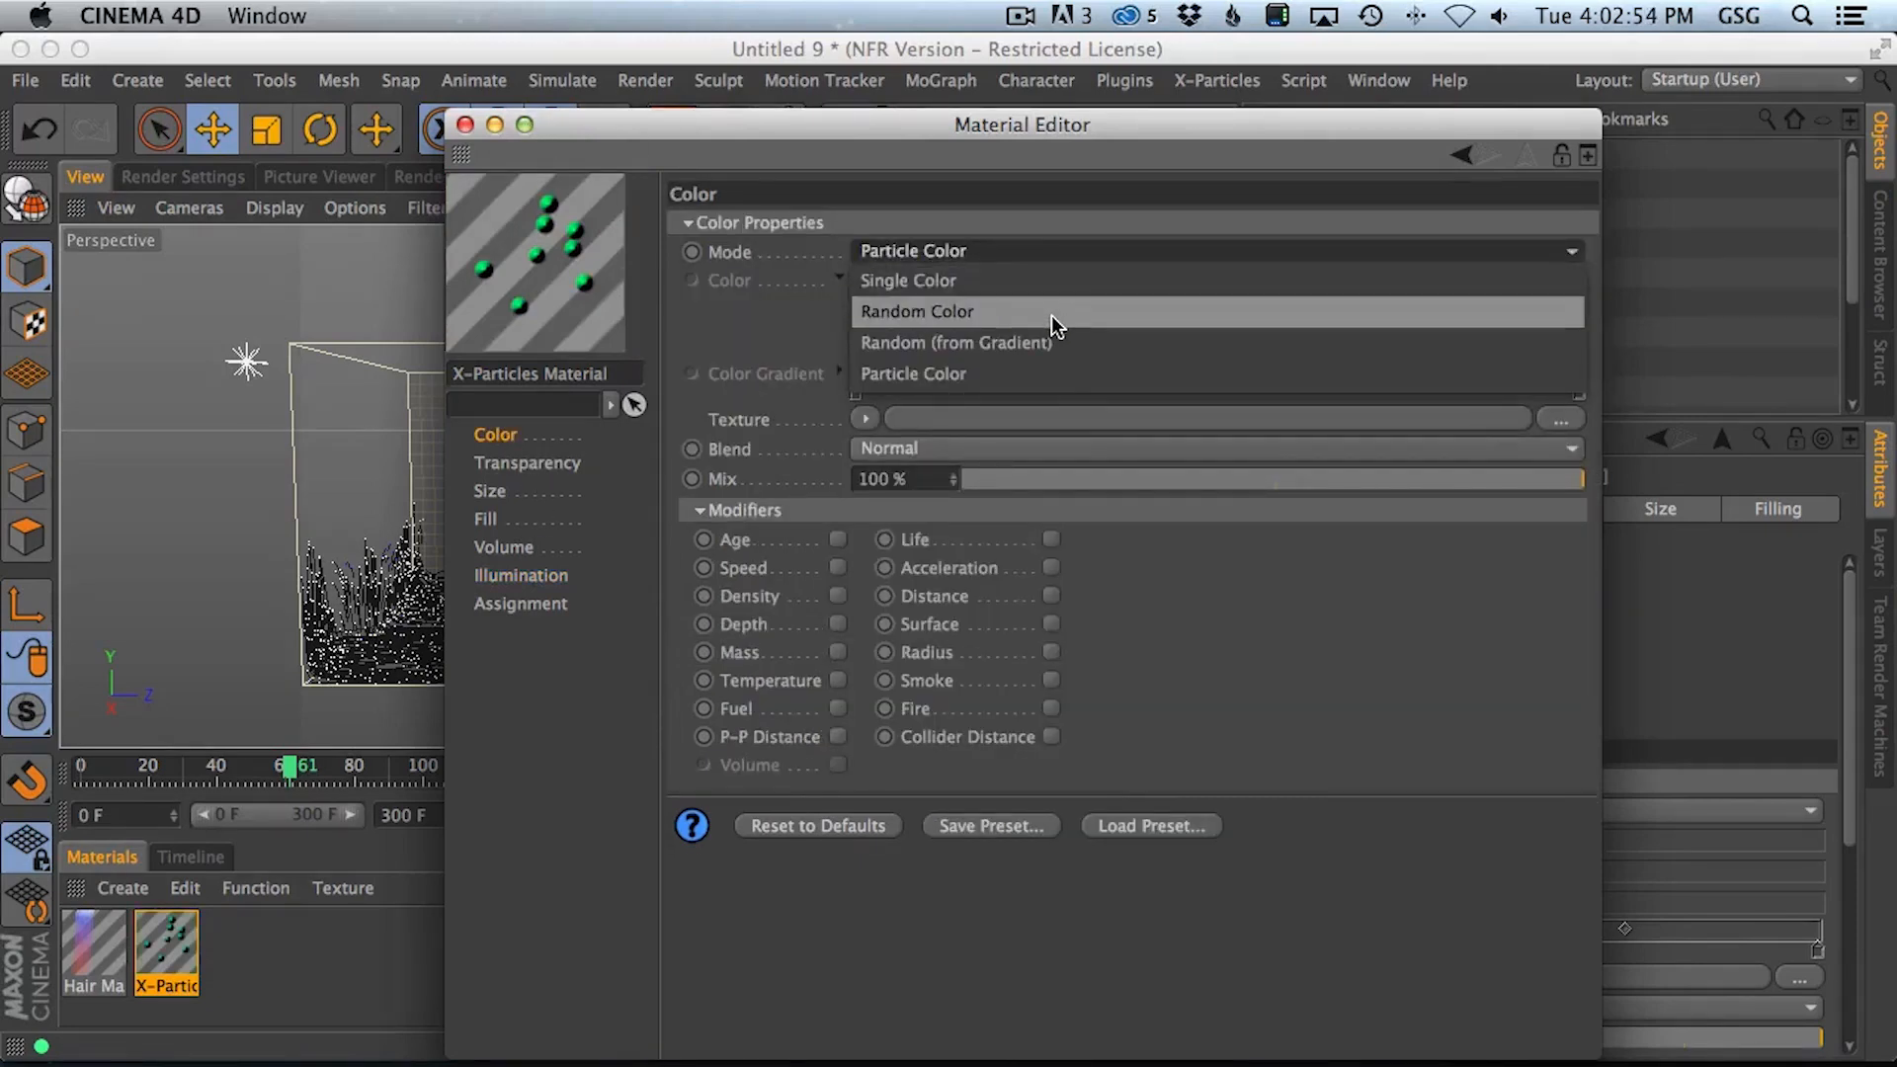
{"action": "left_click", "coordinate": [1061, 342]}
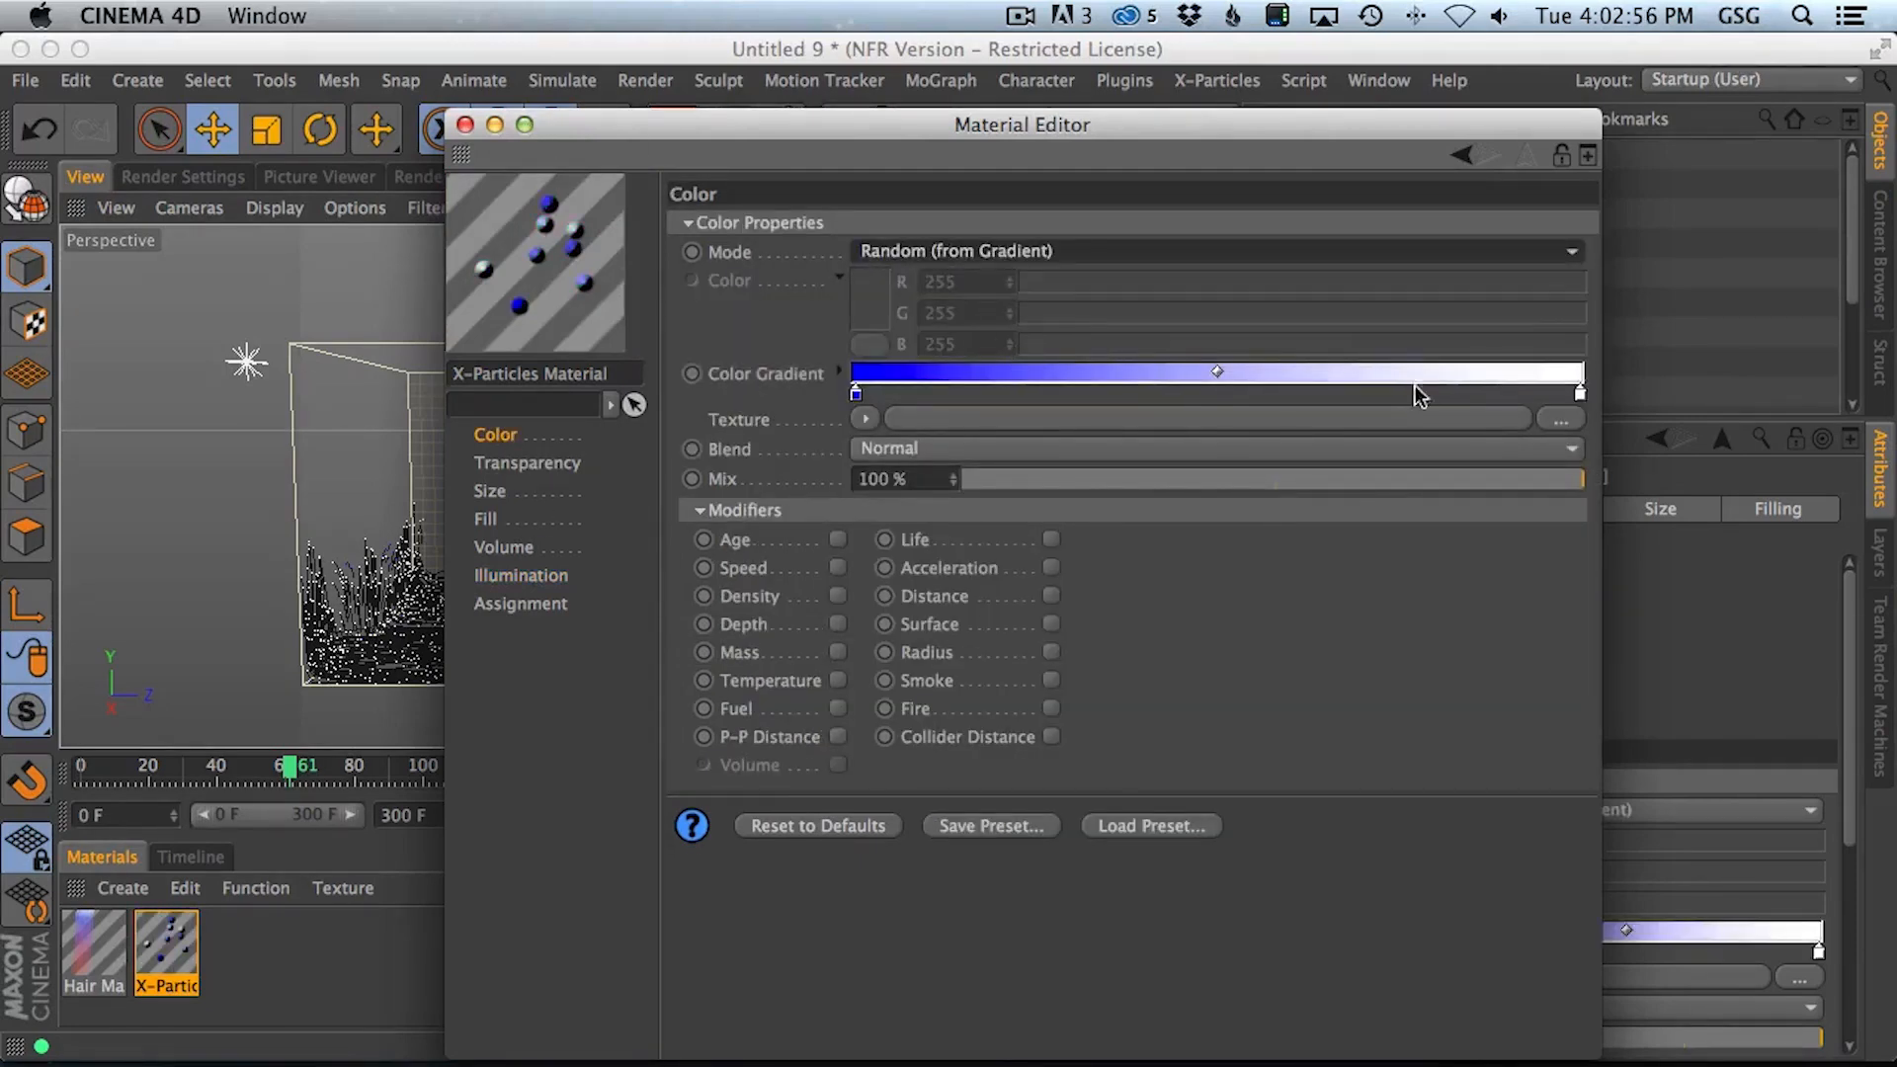
{"action": "double_click", "coordinate": [855, 393]}
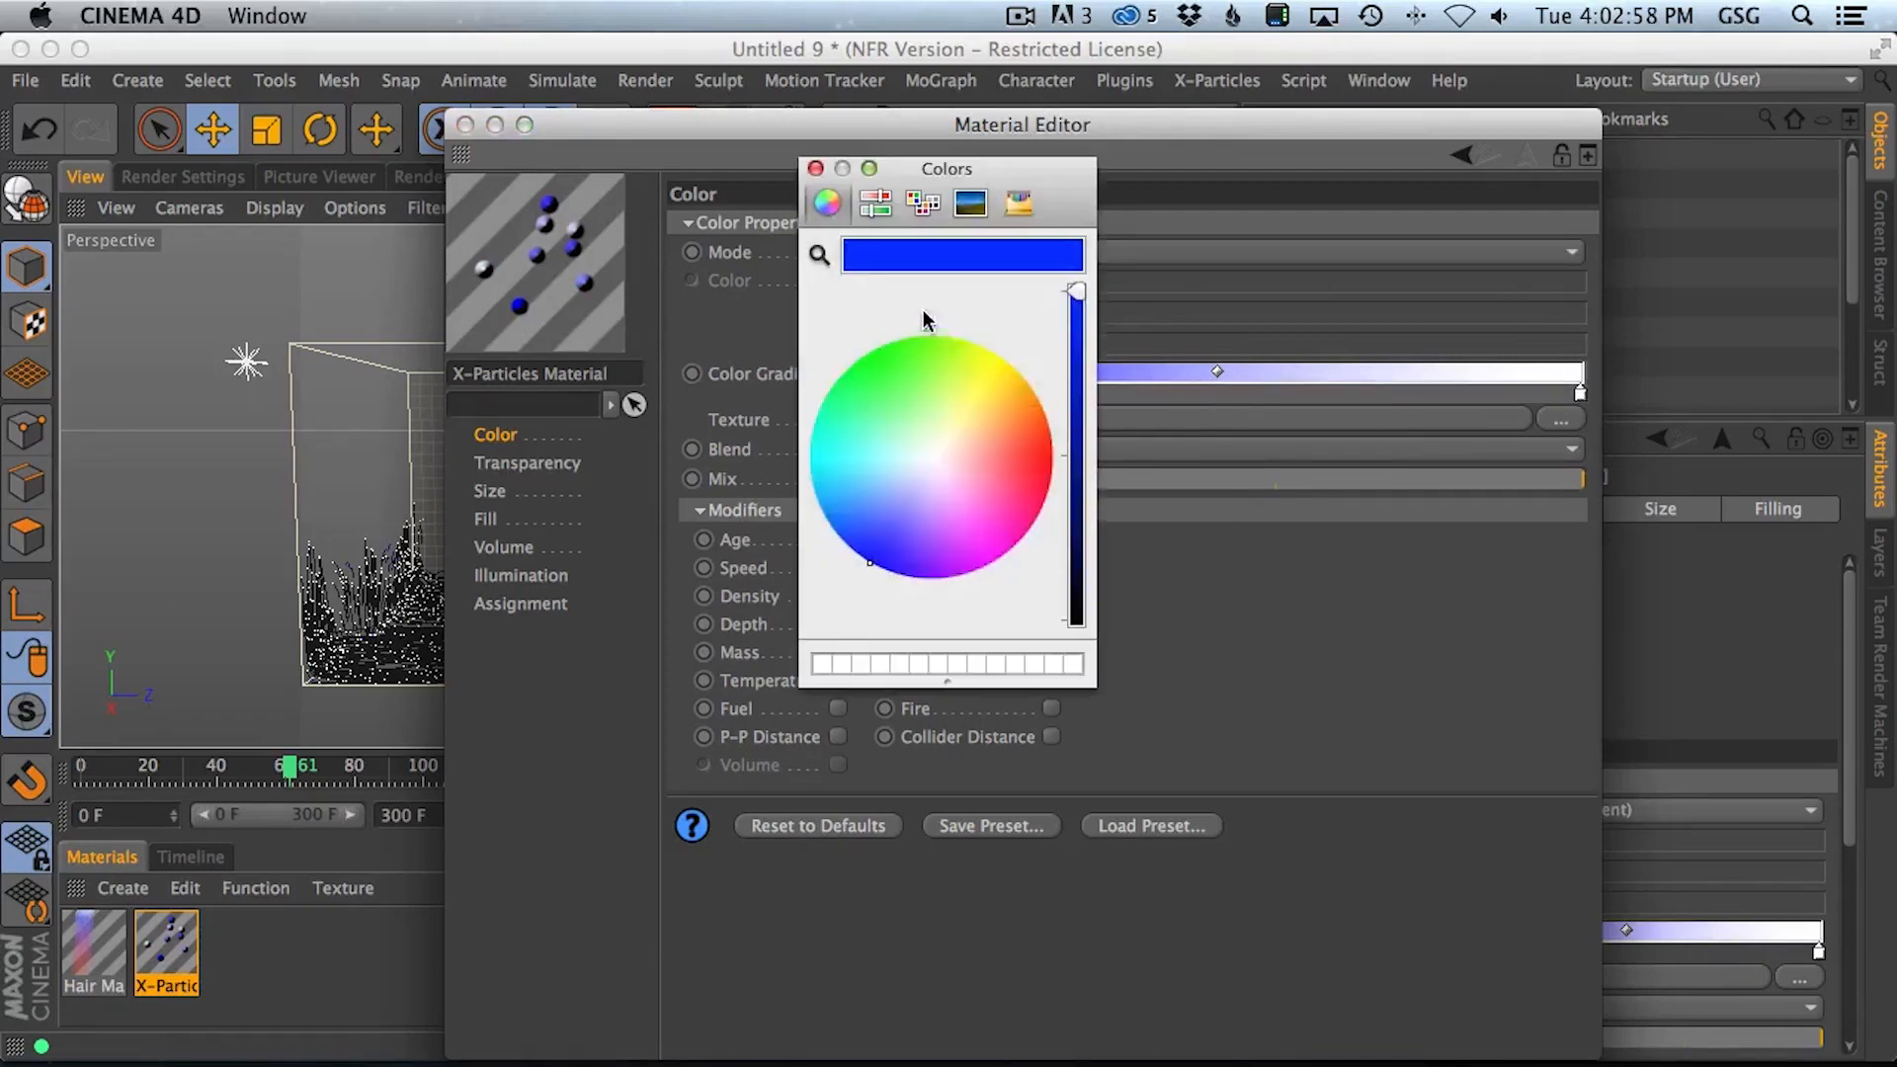
{"action": "left_click", "coordinate": [1049, 446]}
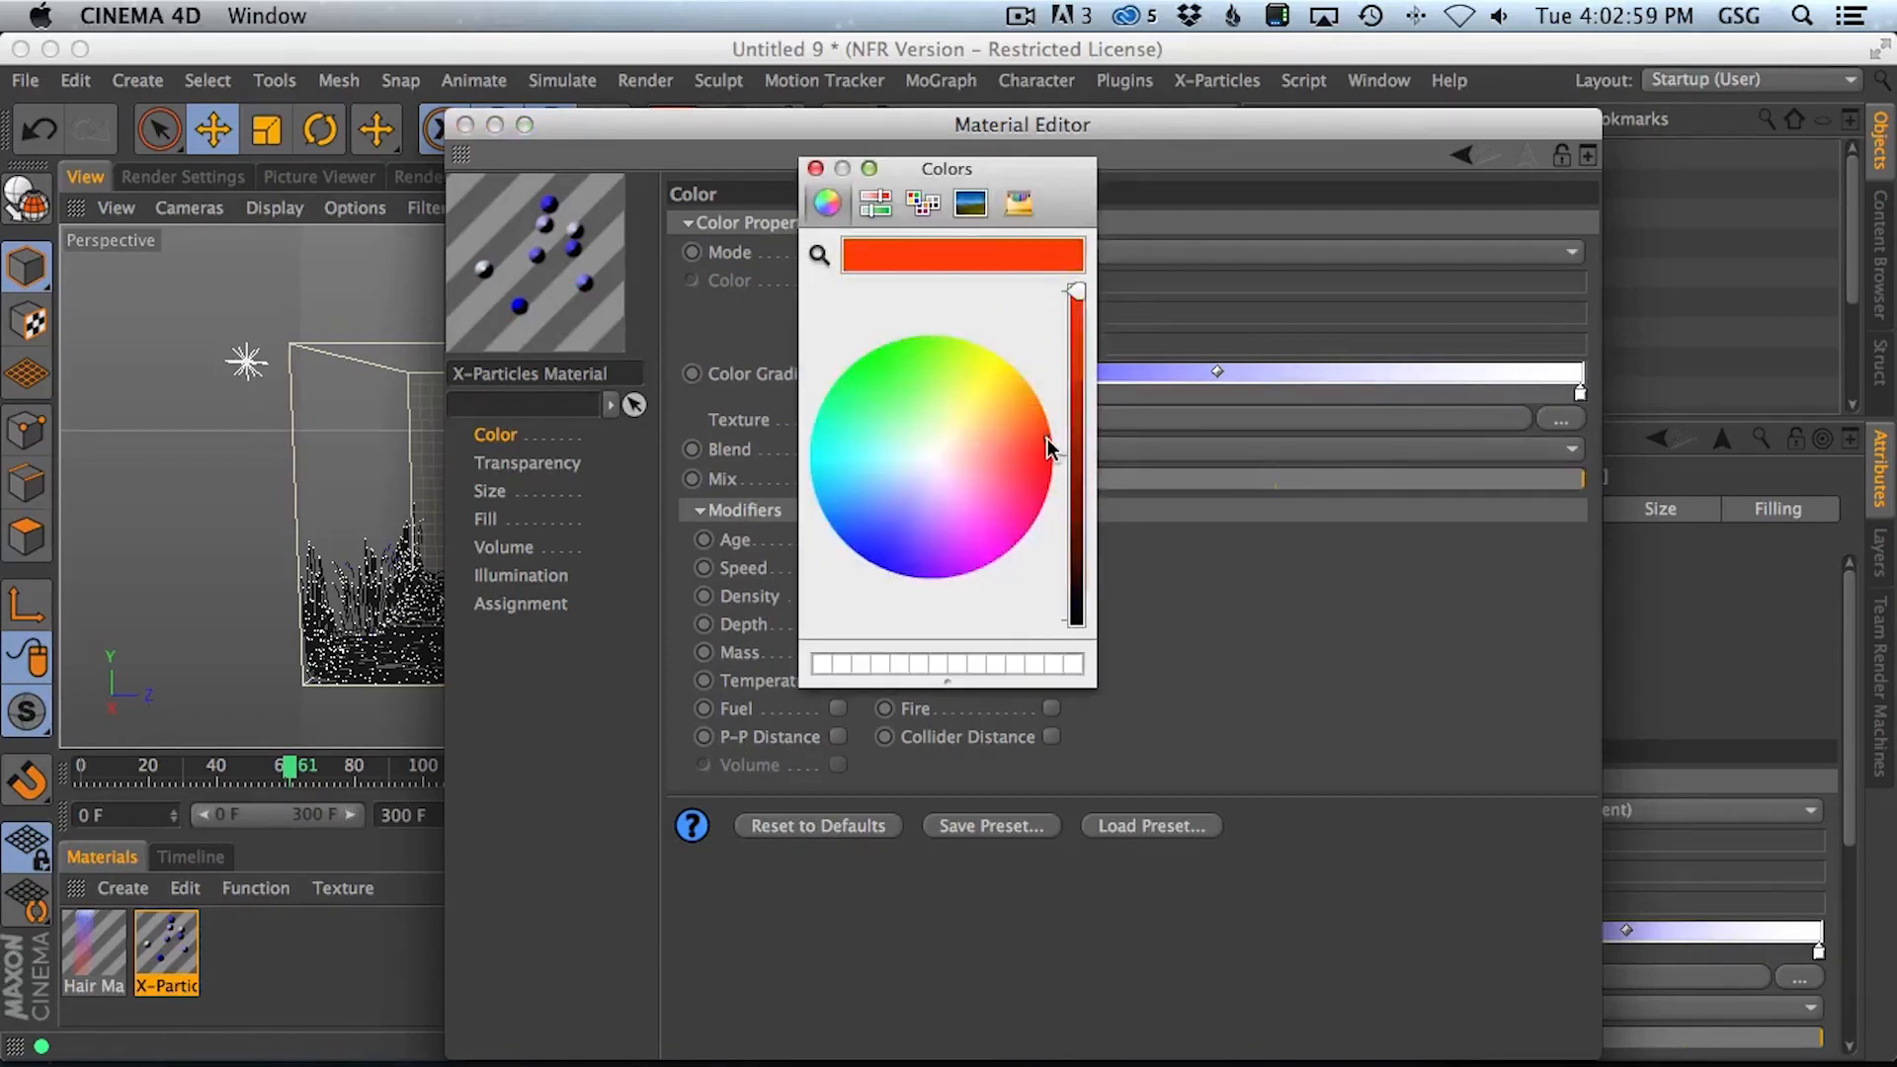
{"action": "left_click", "coordinate": [816, 168]}
{"action": "double_click", "coordinate": [1580, 396]}
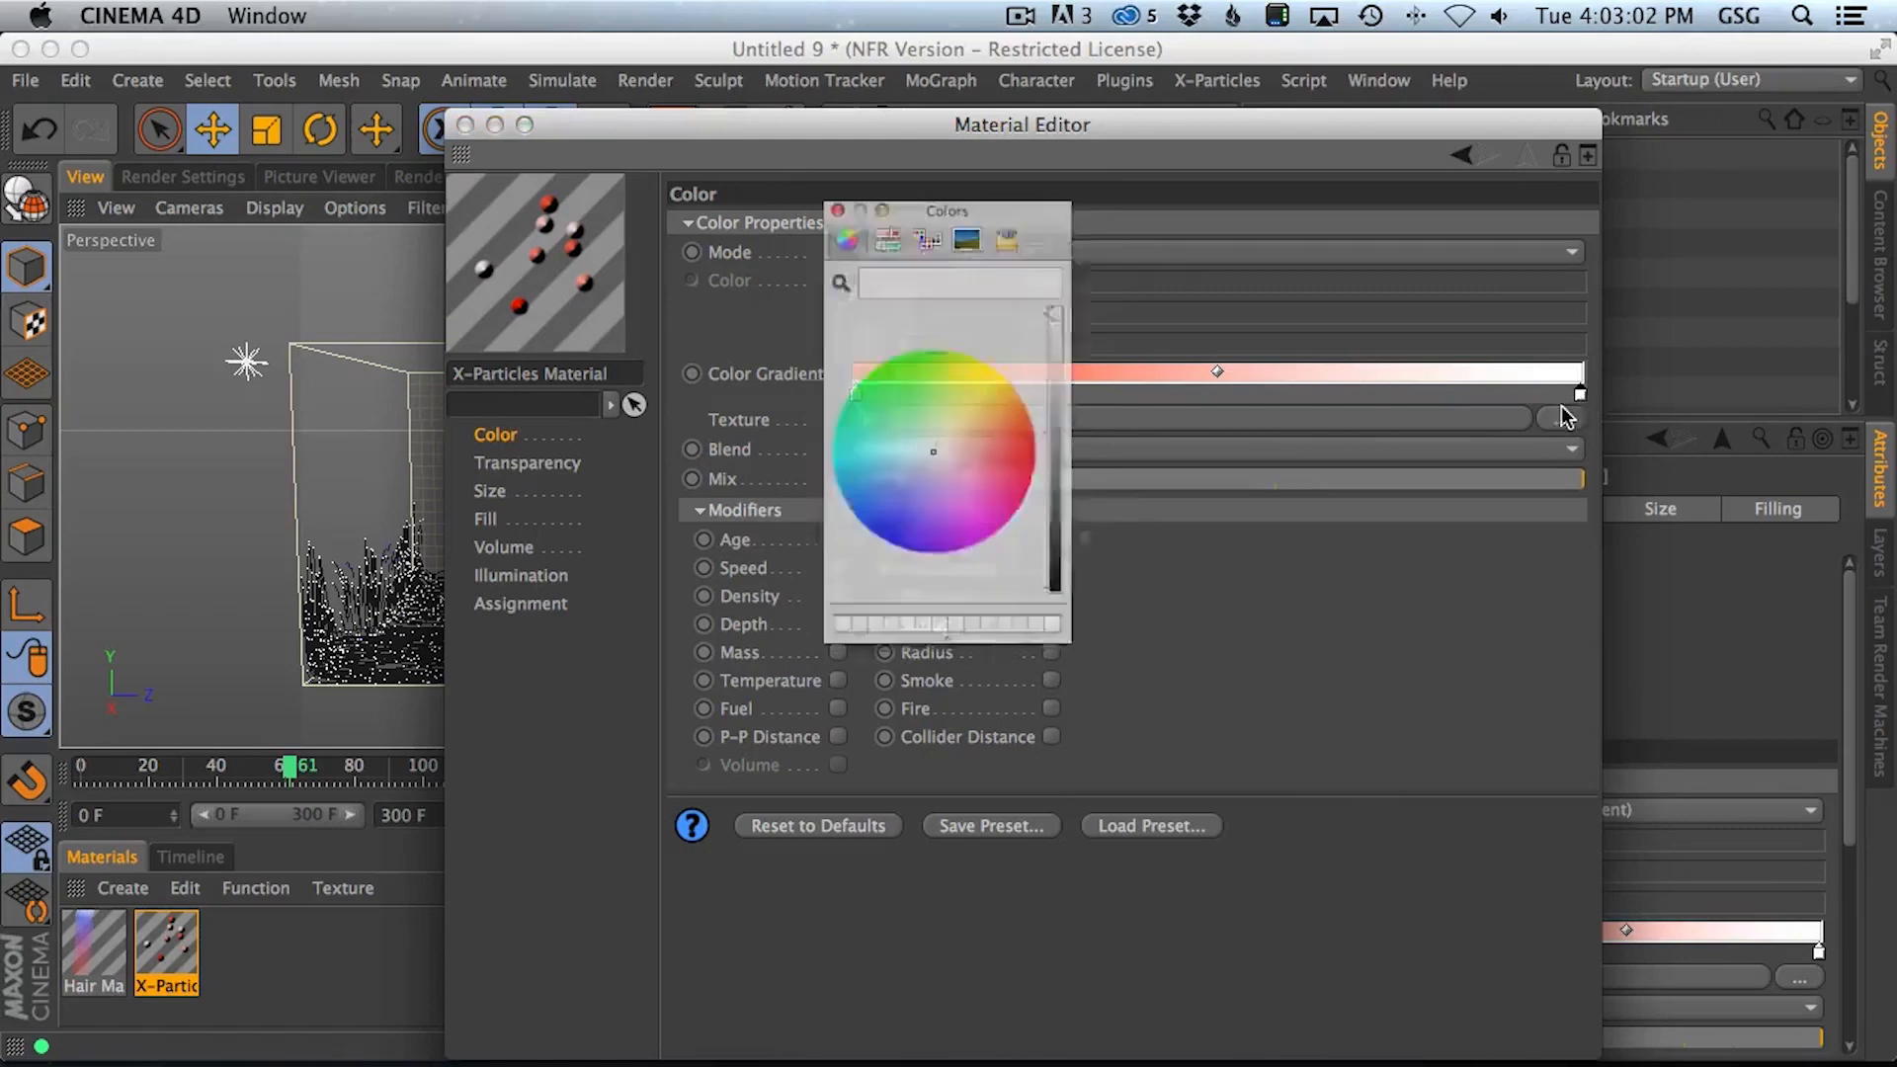
{"action": "left_click", "coordinate": [1018, 379]}
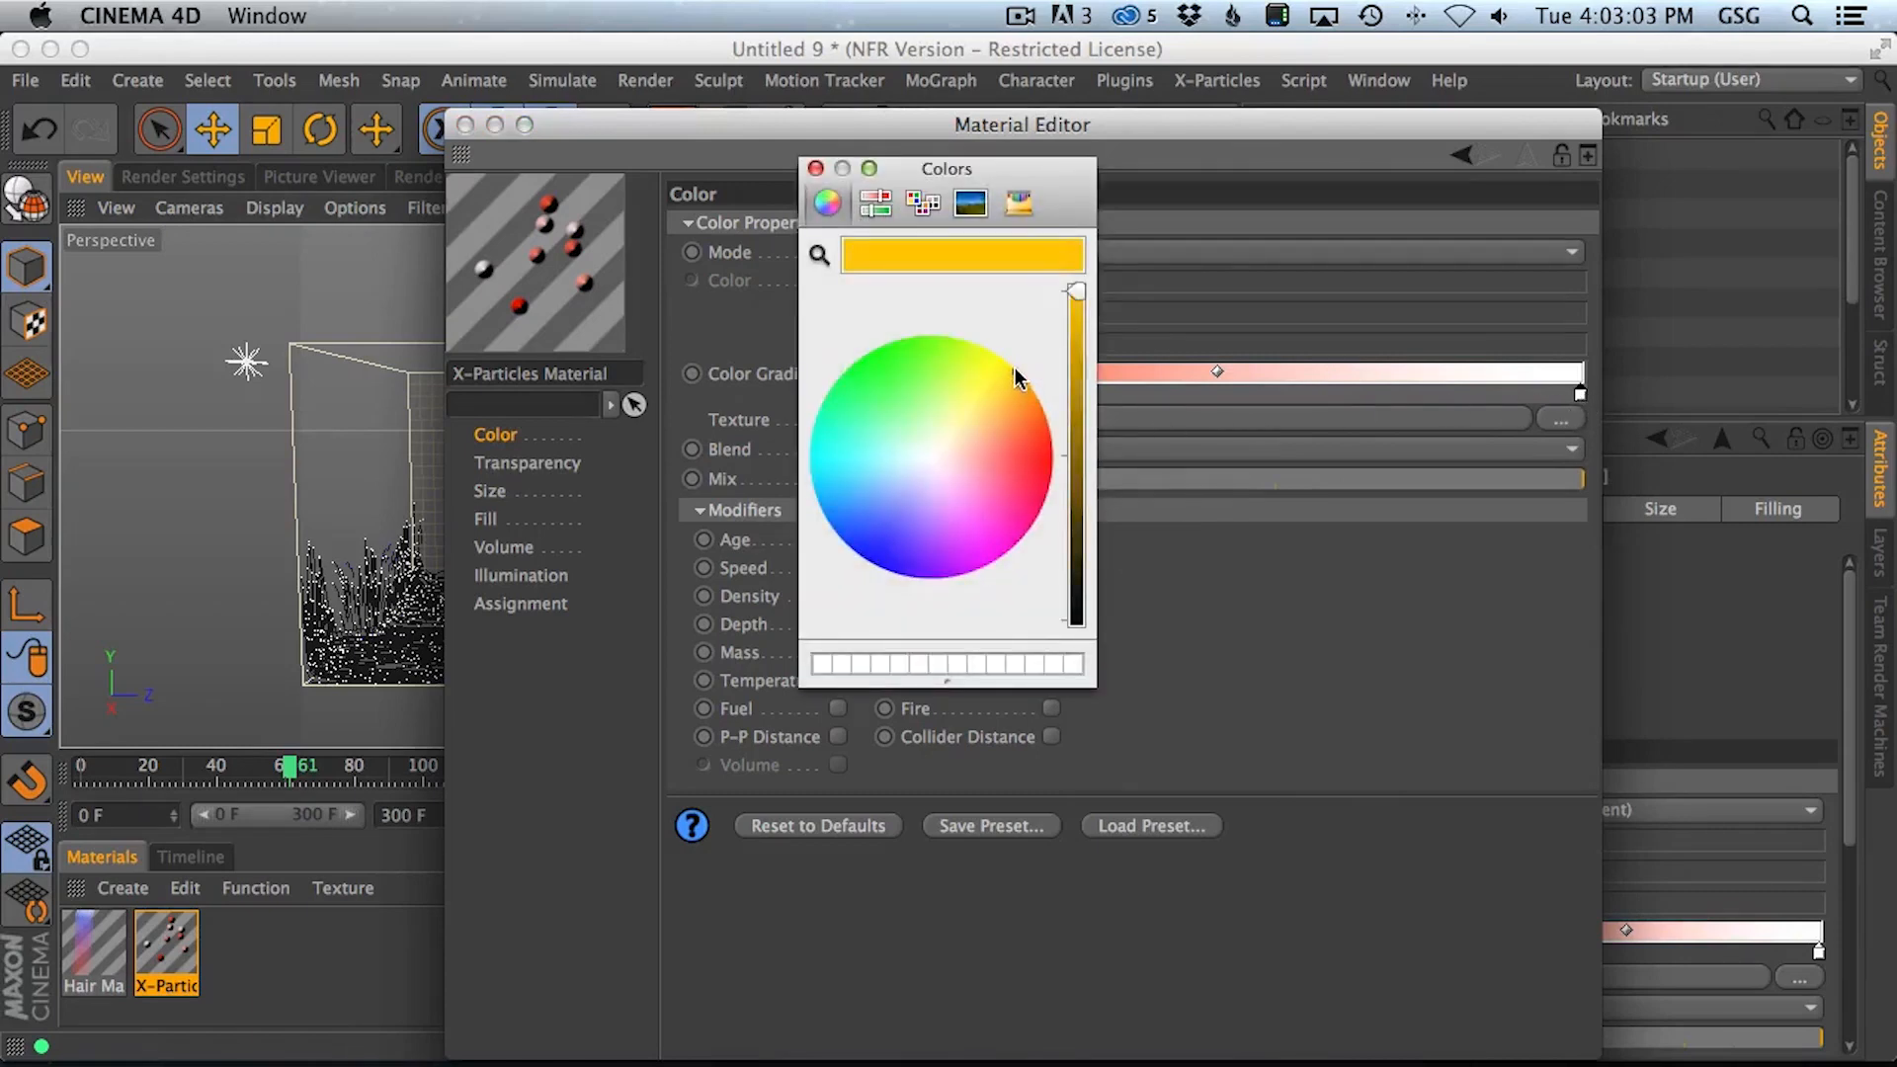
{"action": "left_click", "coordinate": [816, 167]}
{"action": "left_click_drag", "start_coordinate": [613, 132], "coordinate": [689, 693]}
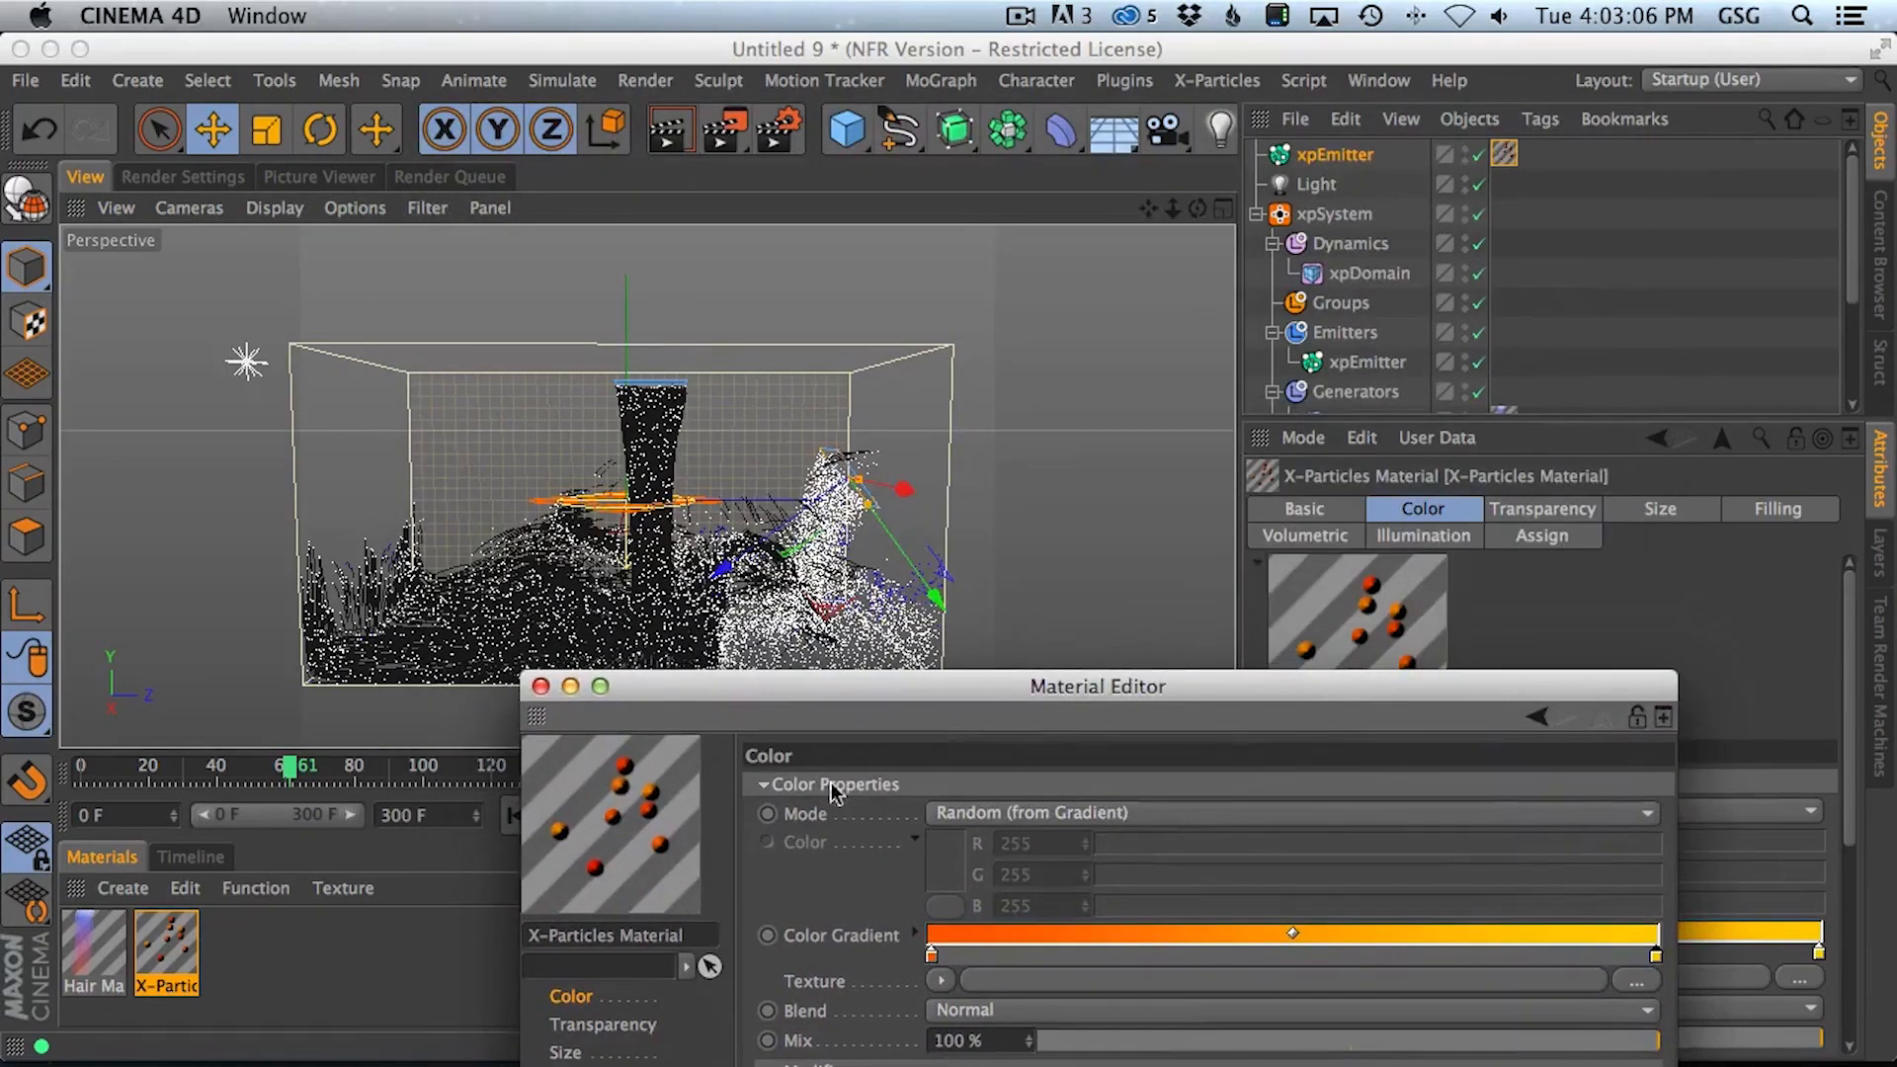
{"action": "left_click", "coordinate": [670, 131]}
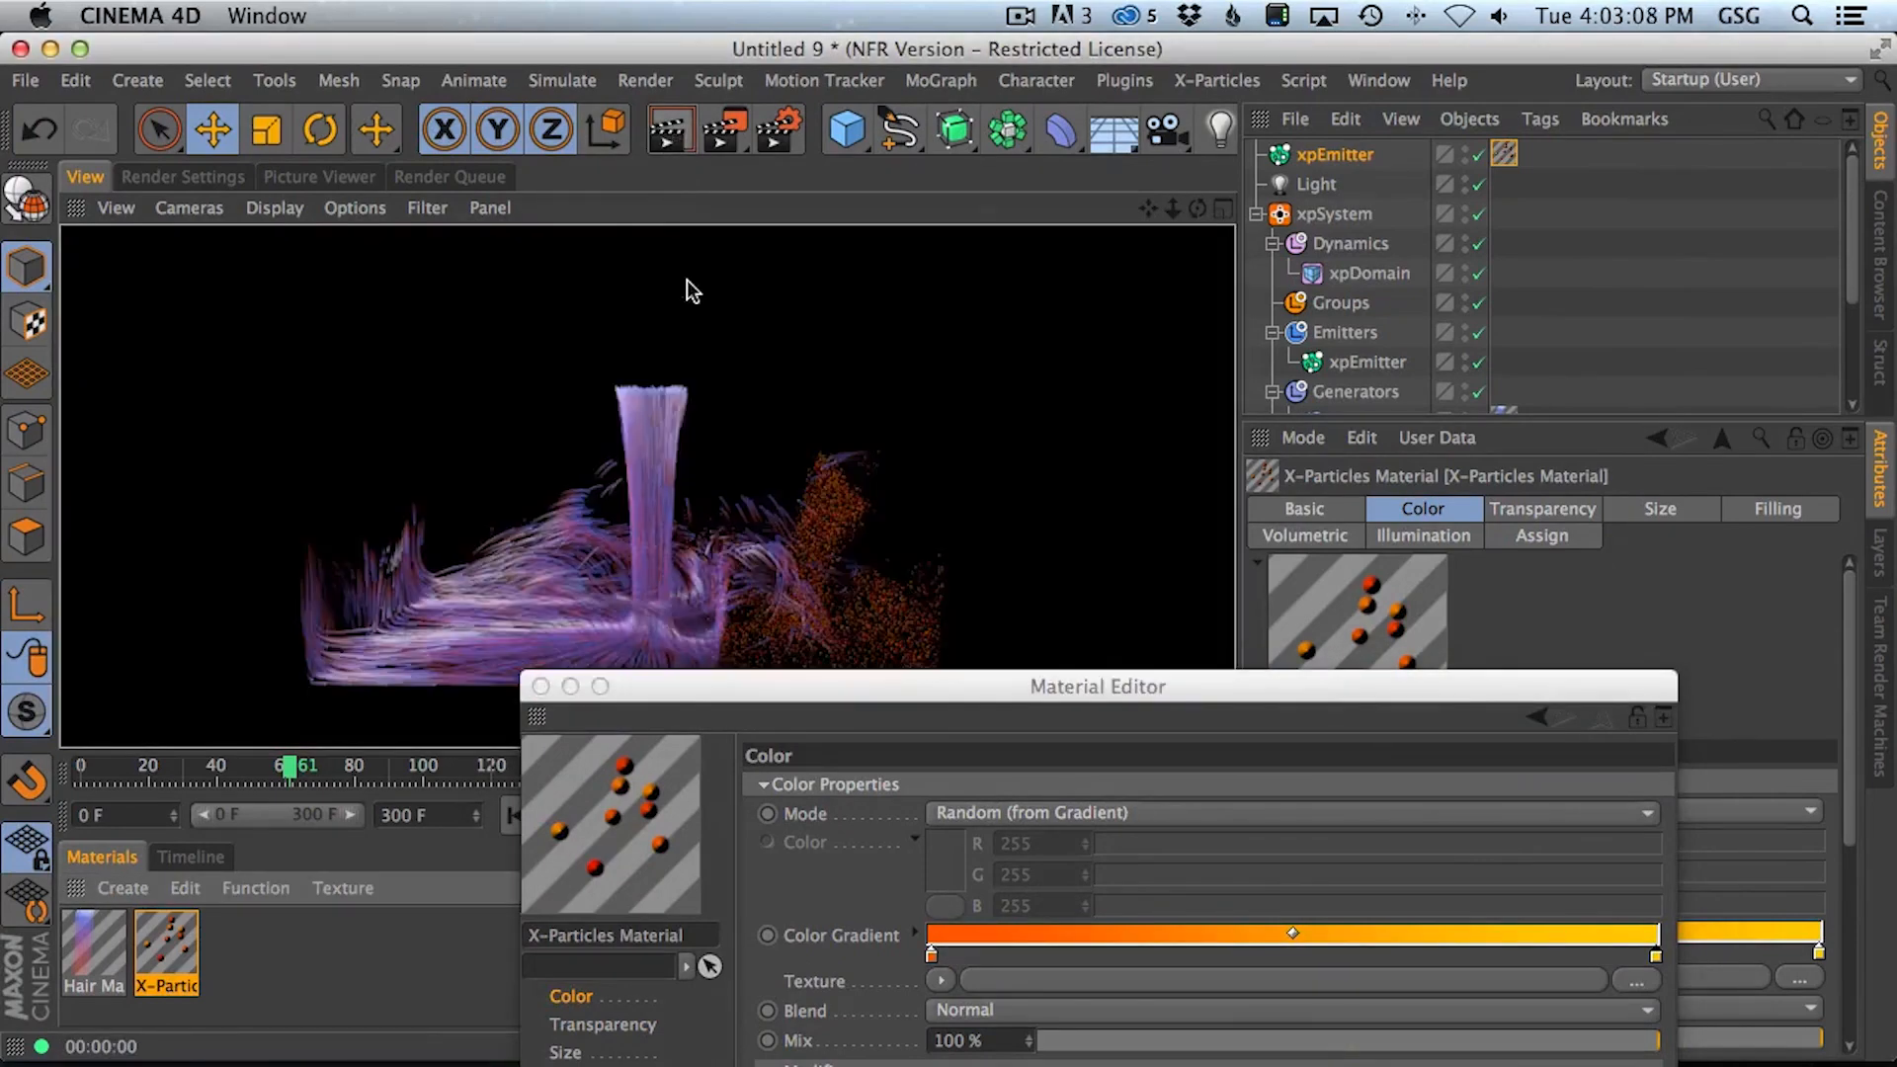
Copy the light to the opposite side of the domain, at about X 268 cm, Y 173 cm, Z 519 cm, and render the view
{"action": "left_click_drag", "start_coordinate": [819, 696], "coordinate": [1337, 193]}
{"action": "left_click_drag", "start_coordinate": [1189, 188], "coordinate": [883, 773]}
{"action": "left_click", "coordinate": [1221, 129]}
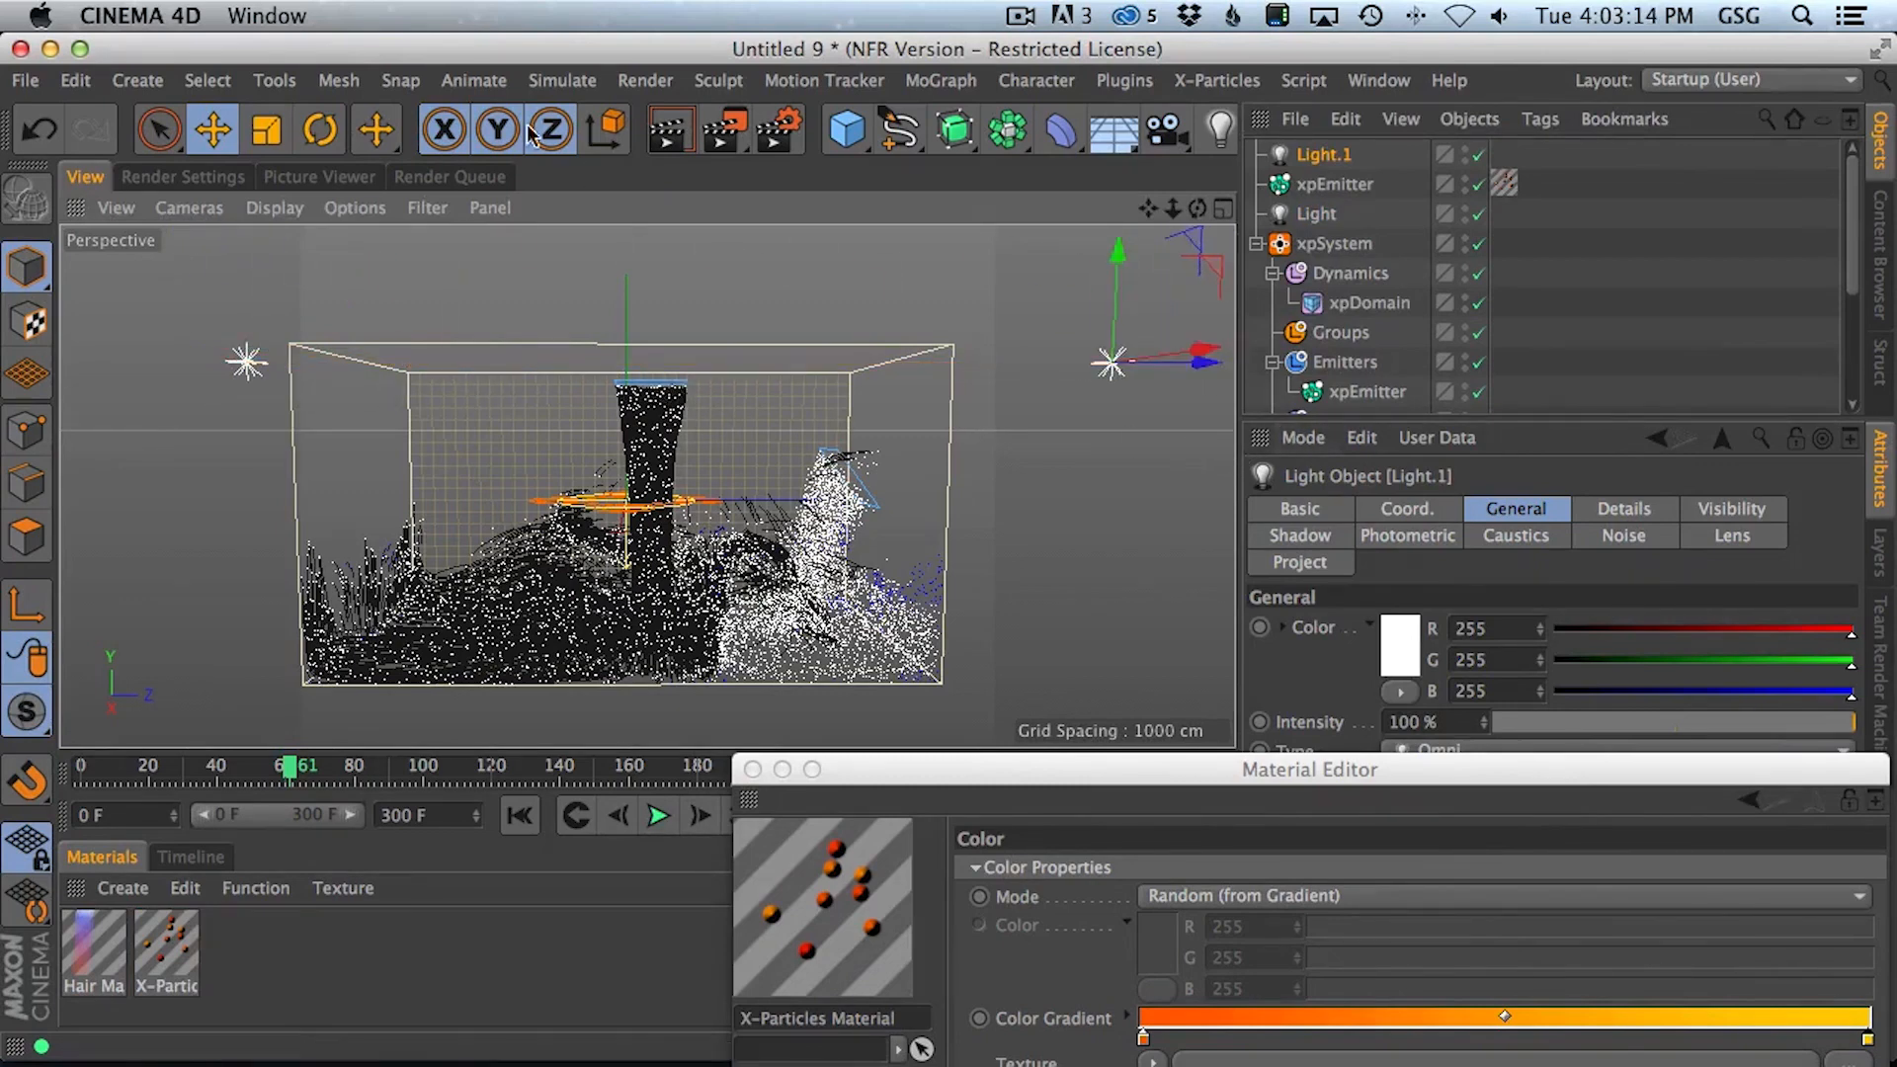
{"action": "left_click", "coordinate": [670, 136]}
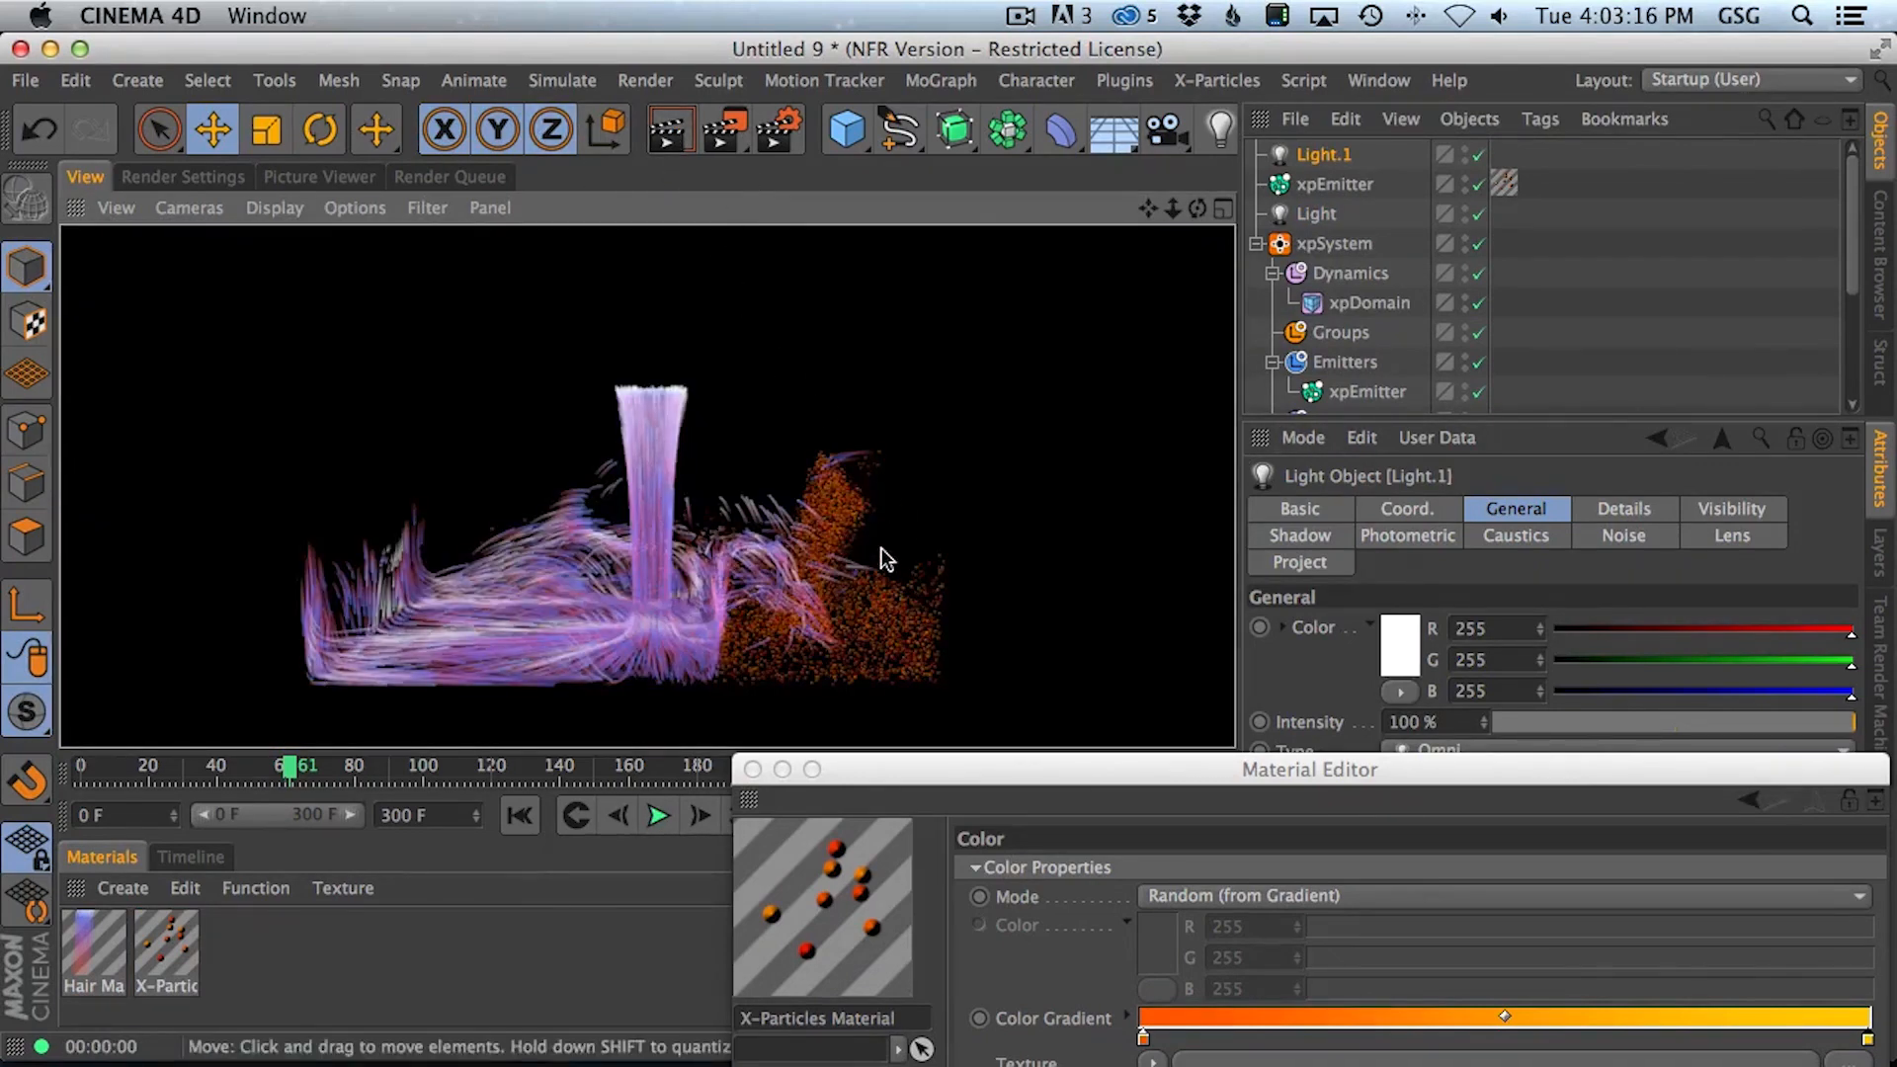
Set the X-Particles Material's particle size scale to 141%, test-rendering the view to judge the size
{"action": "left_click_drag", "start_coordinate": [941, 777], "coordinate": [793, 334]}
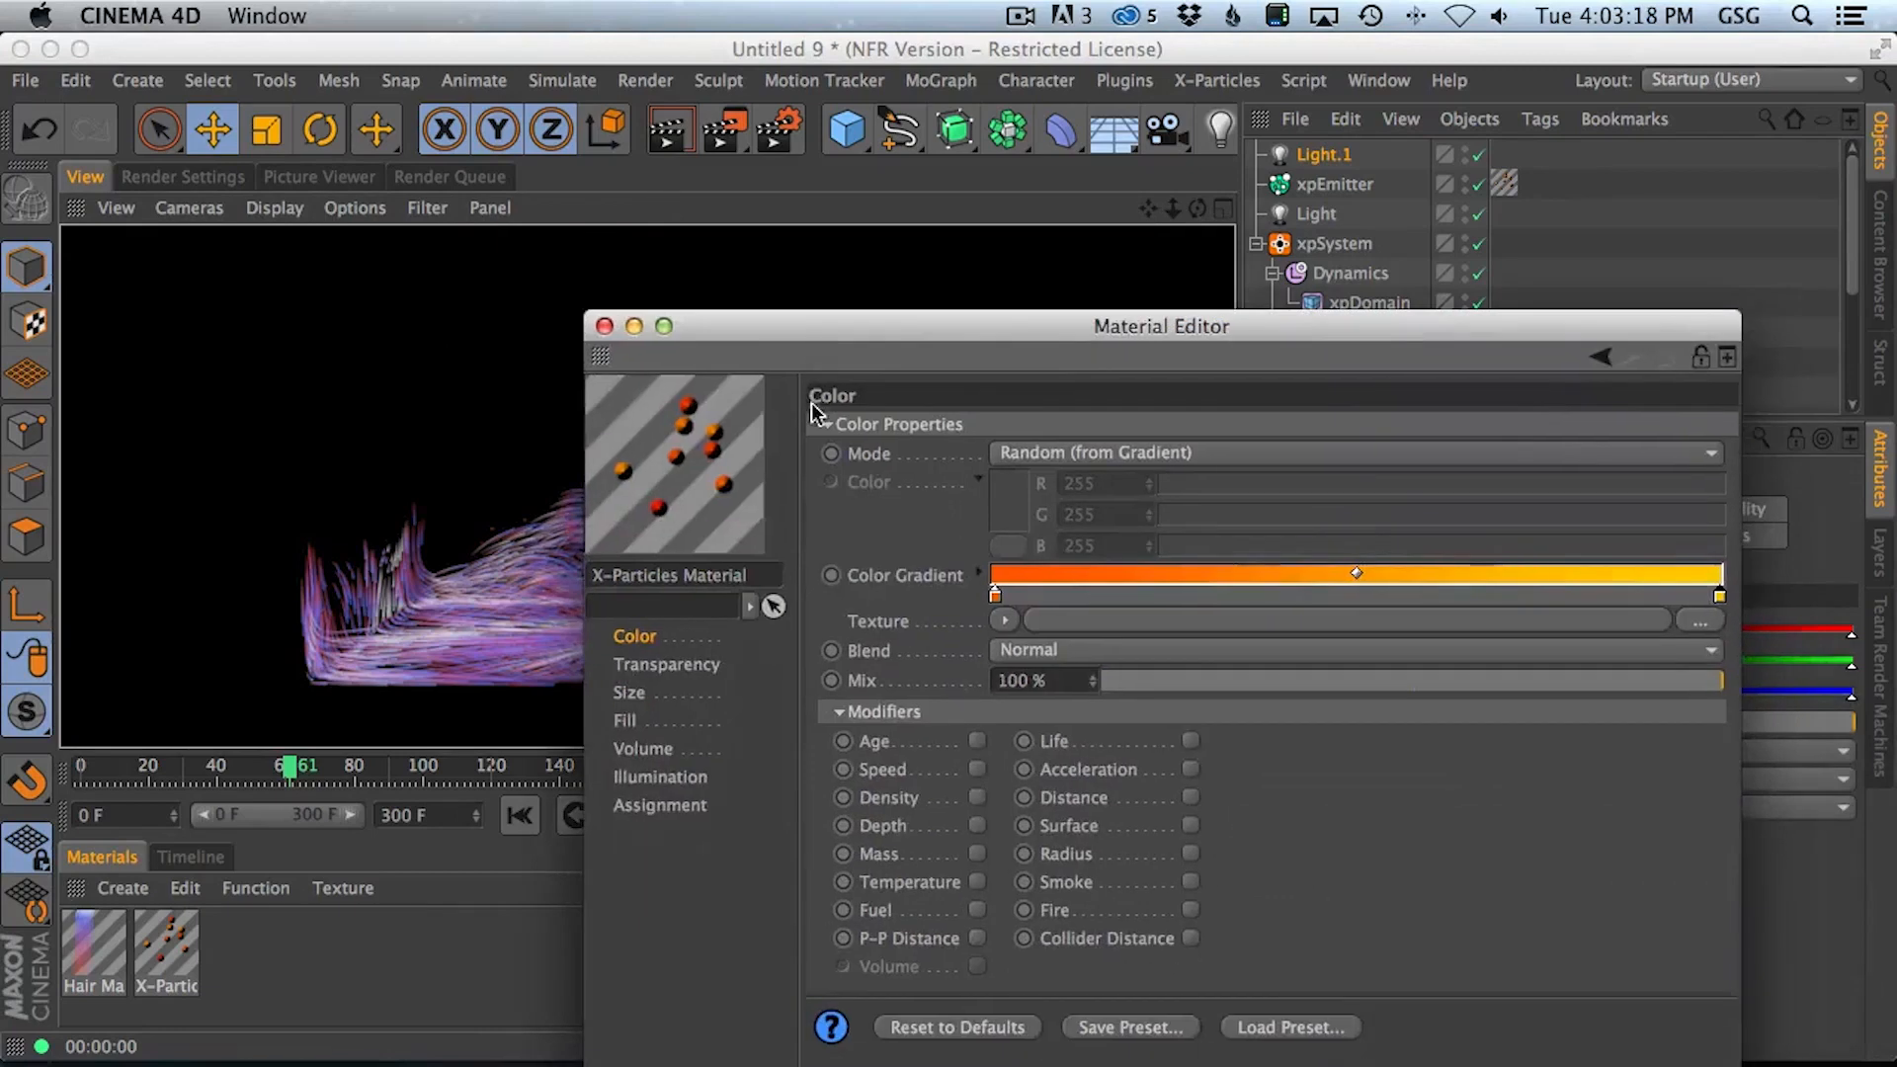
{"action": "left_click", "coordinate": [632, 692]}
{"action": "left_click_drag", "start_coordinate": [1017, 330], "coordinate": [1300, 226]}
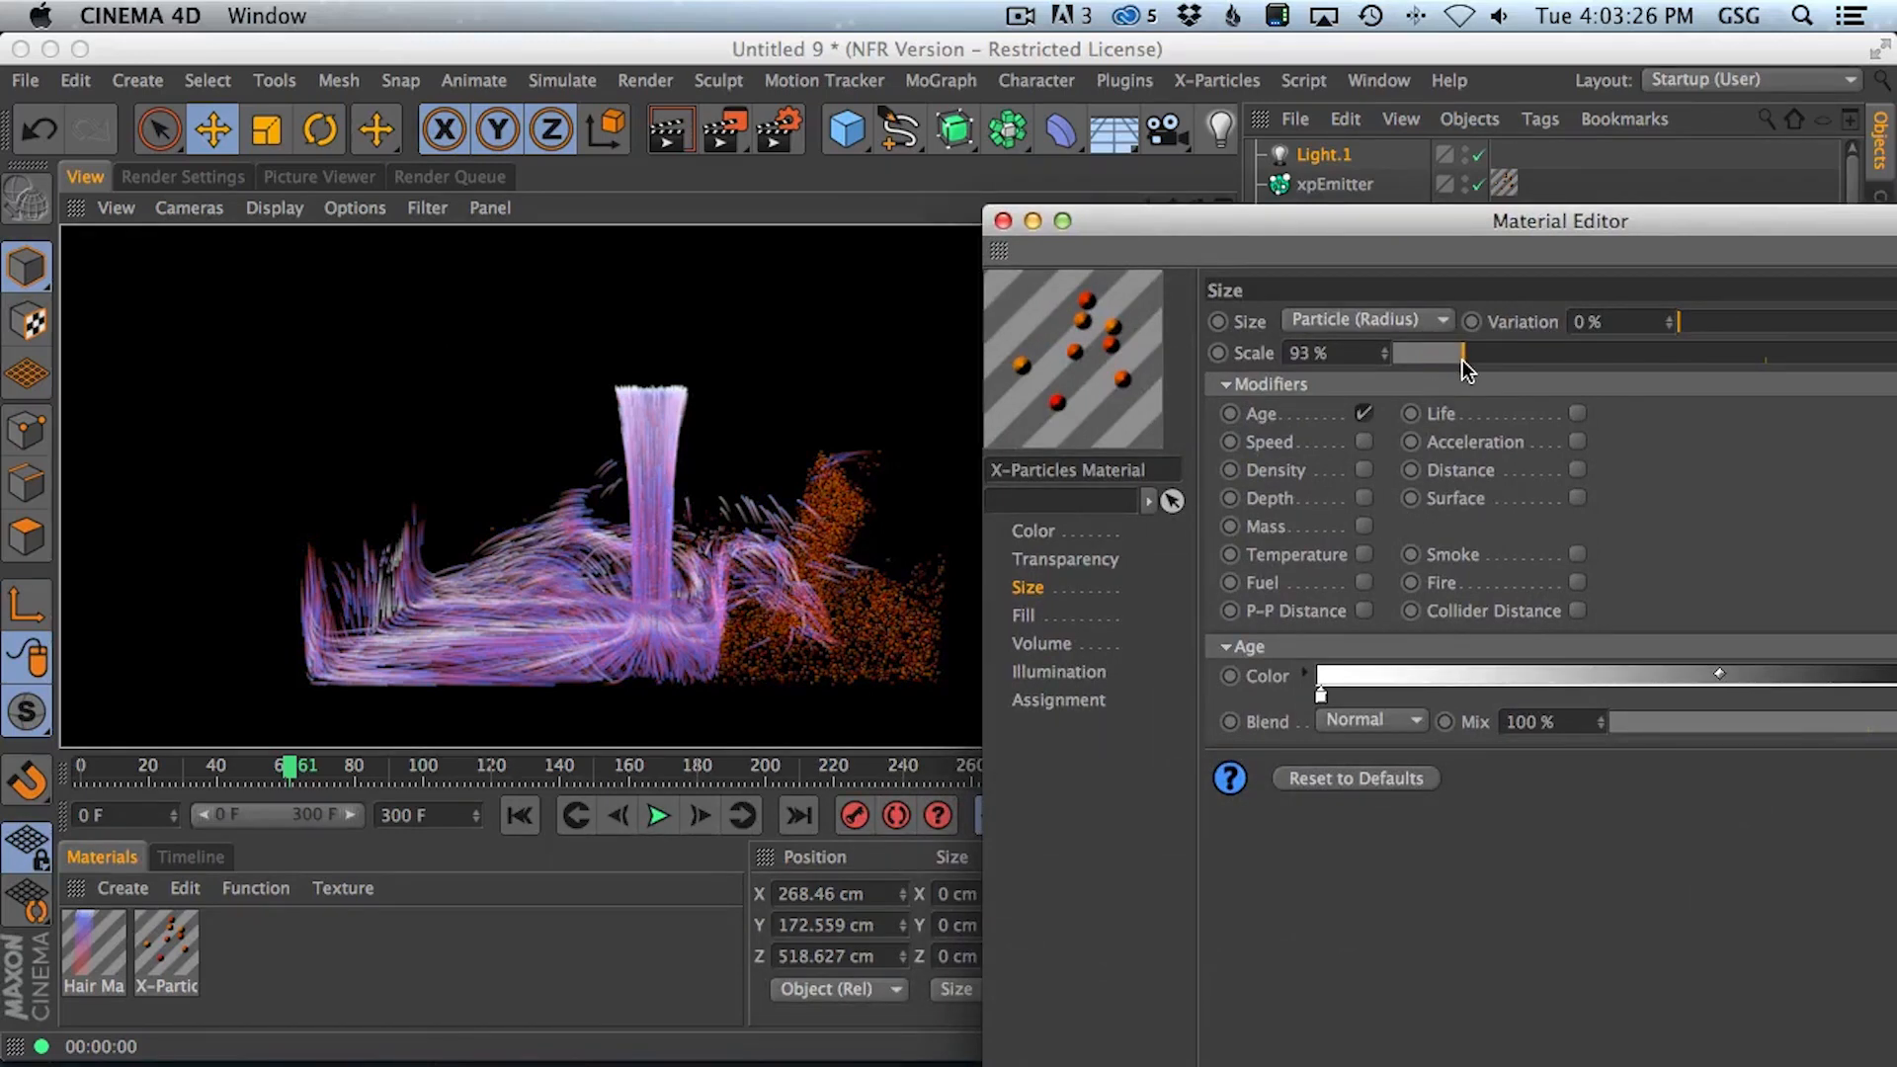
{"action": "left_click_drag", "start_coordinate": [1466, 371], "coordinate": [1464, 371]}
{"action": "left_click", "coordinate": [687, 143]}
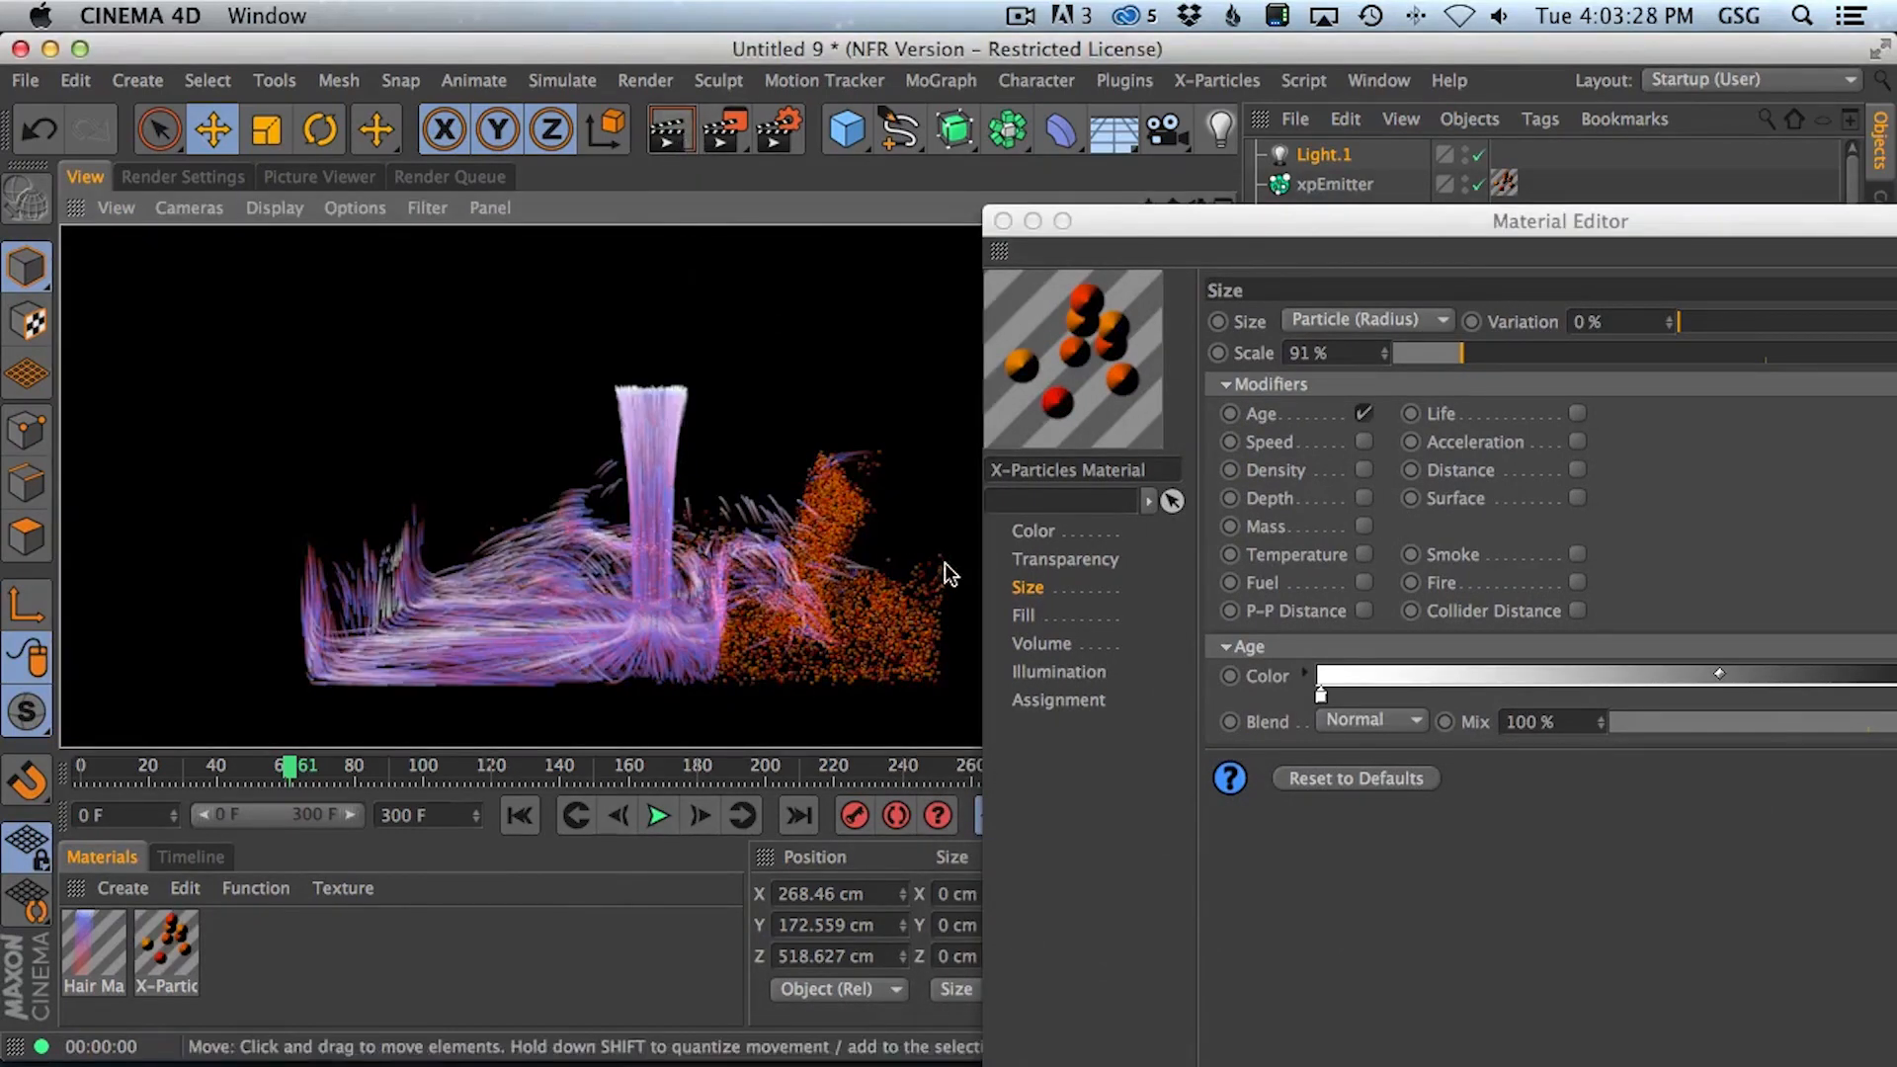
{"action": "left_click_drag", "start_coordinate": [1481, 370], "coordinate": [1501, 371]}
{"action": "left_click", "coordinate": [670, 138]}
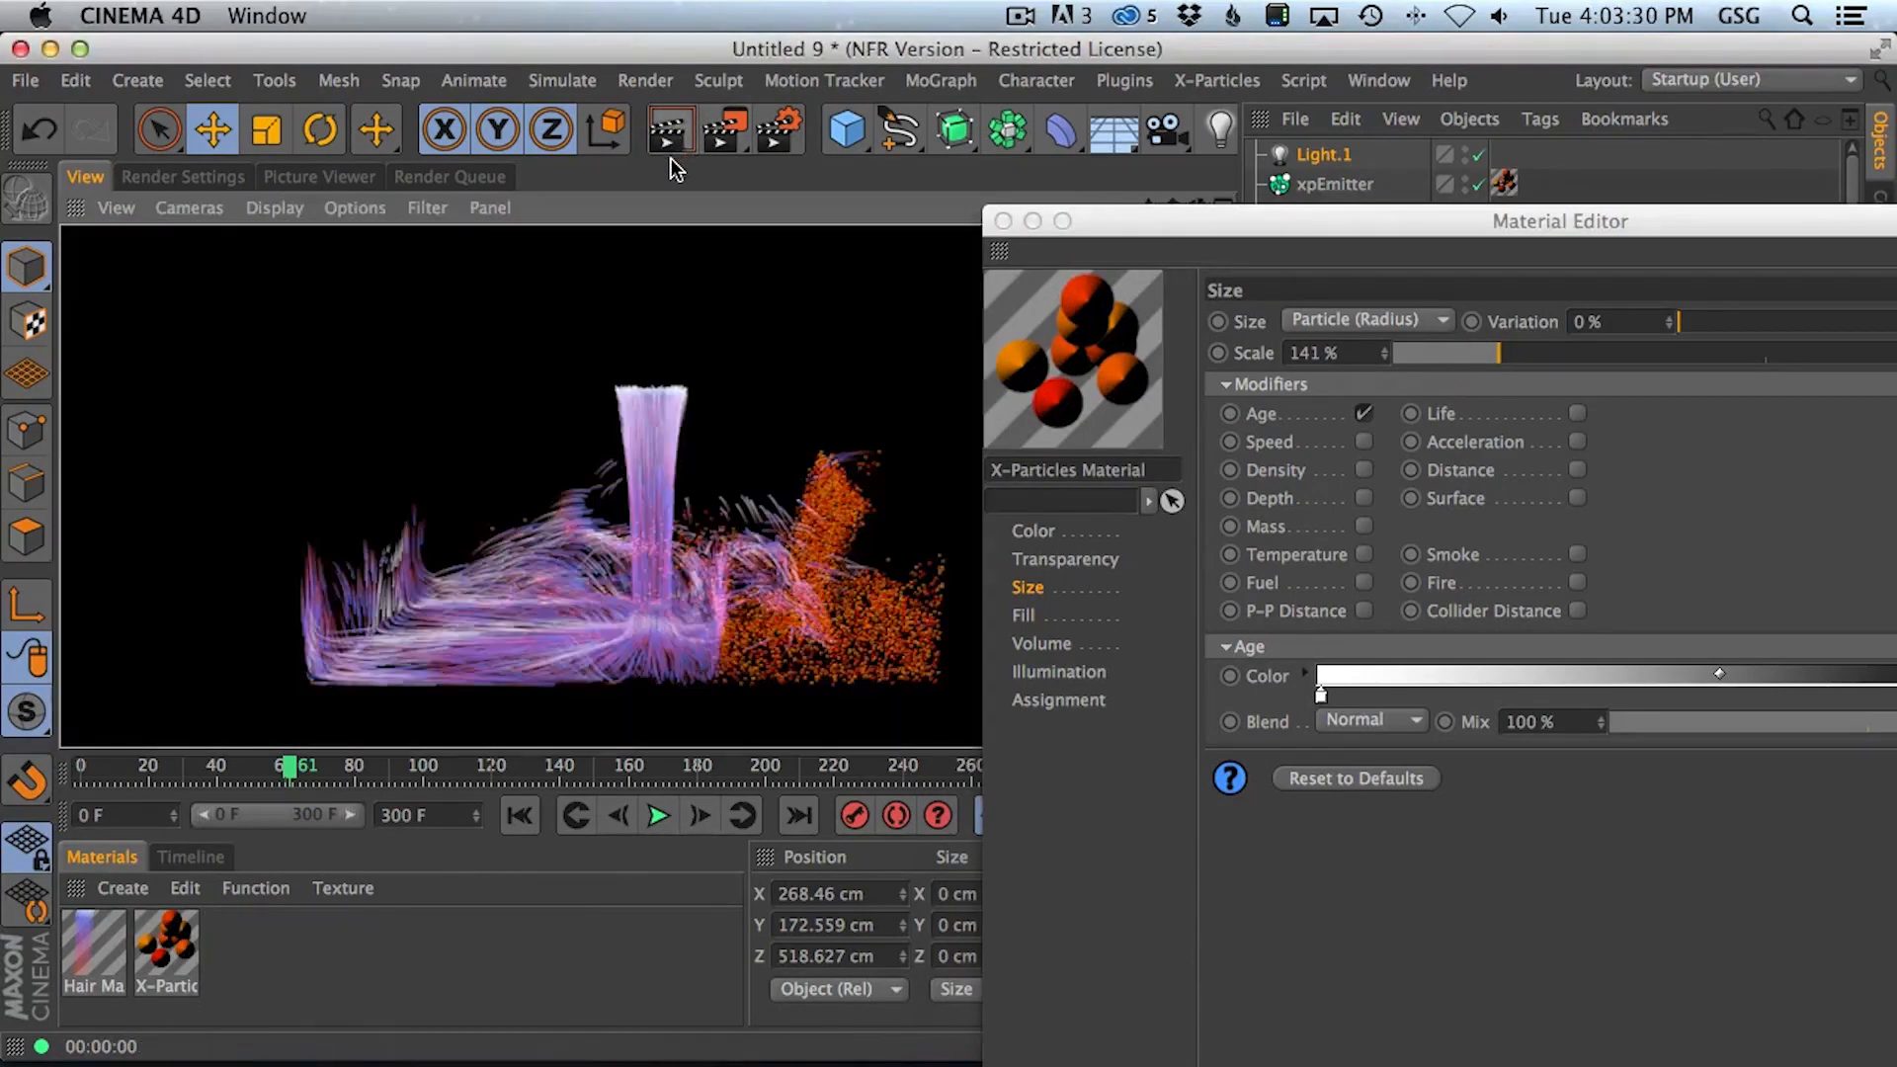
Replay the simulation from the first frame and render the view at frame 90
{"action": "left_click_drag", "start_coordinate": [1284, 222], "coordinate": [1326, 385]}
{"action": "left_click", "coordinate": [521, 816]}
{"action": "left_click", "coordinate": [658, 816]}
{"action": "left_click_drag", "start_coordinate": [1209, 395], "coordinate": [1467, 532]}
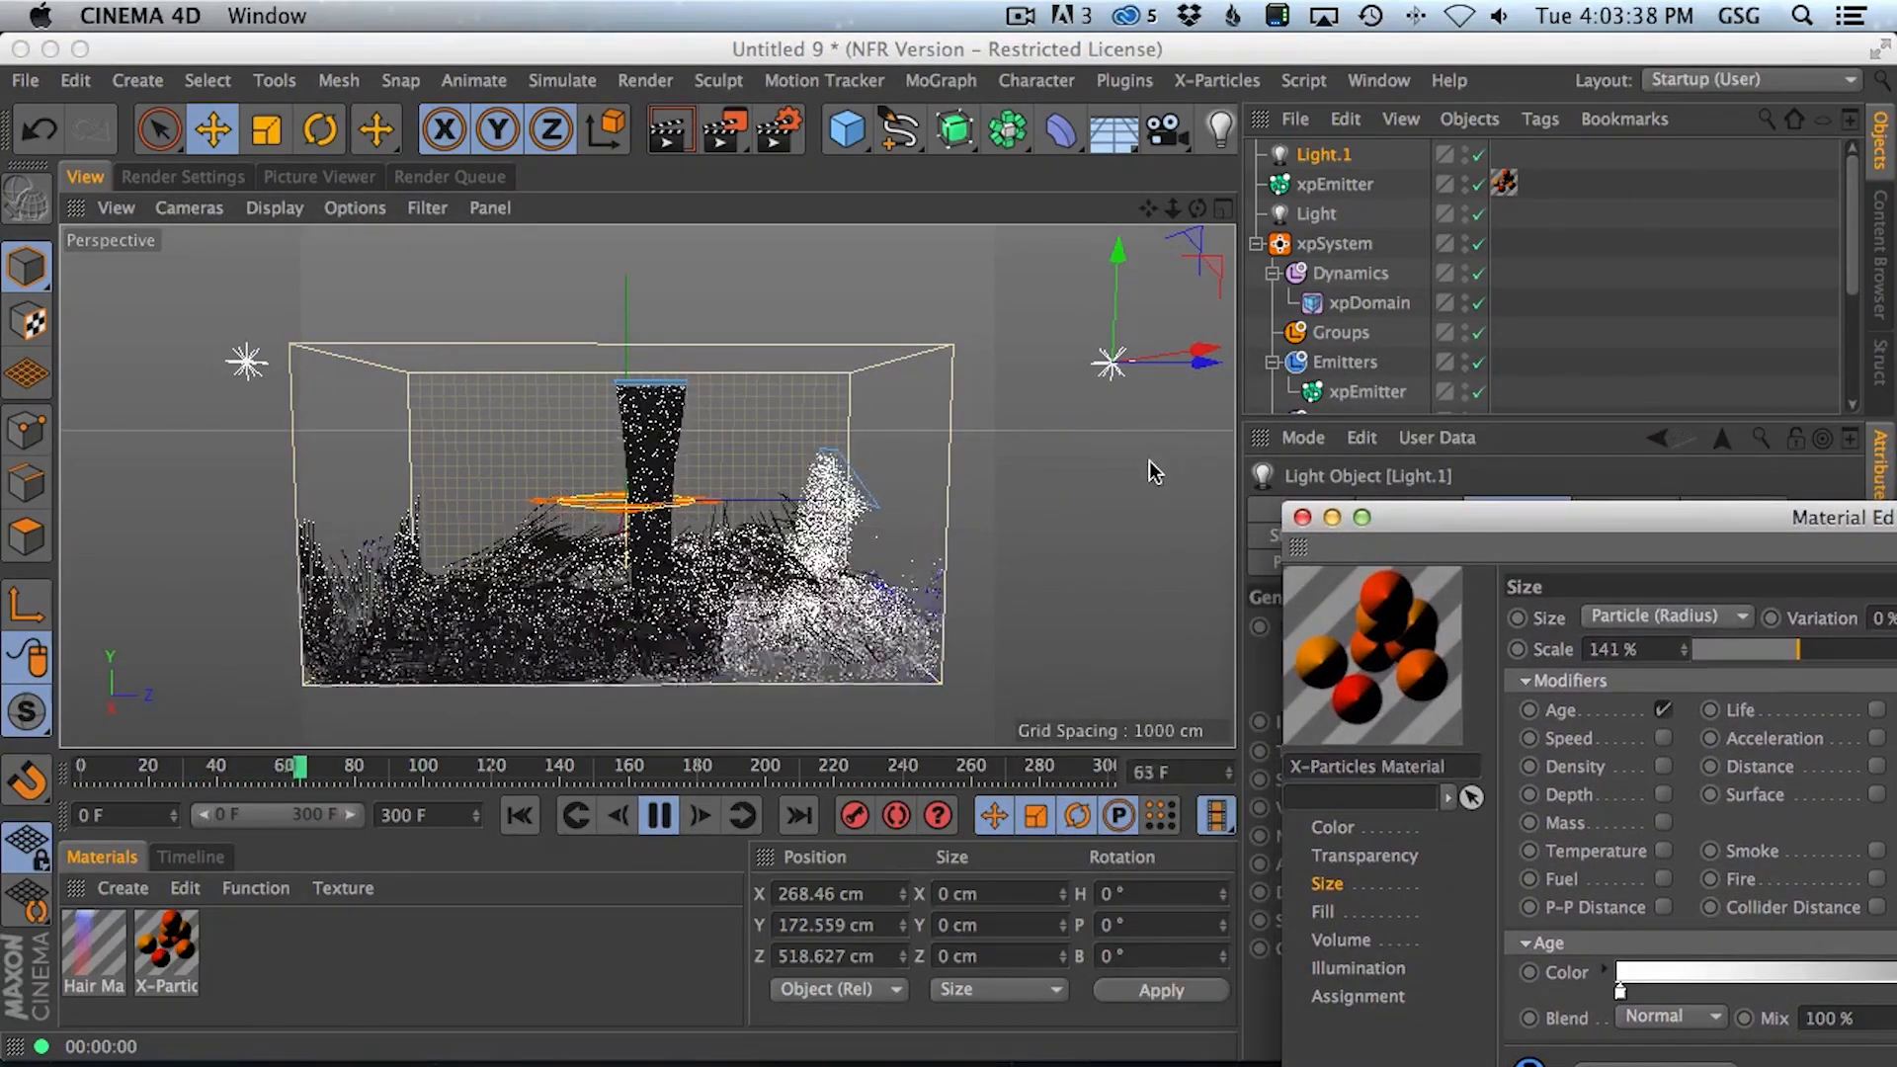
{"action": "left_click", "coordinate": [667, 129]}
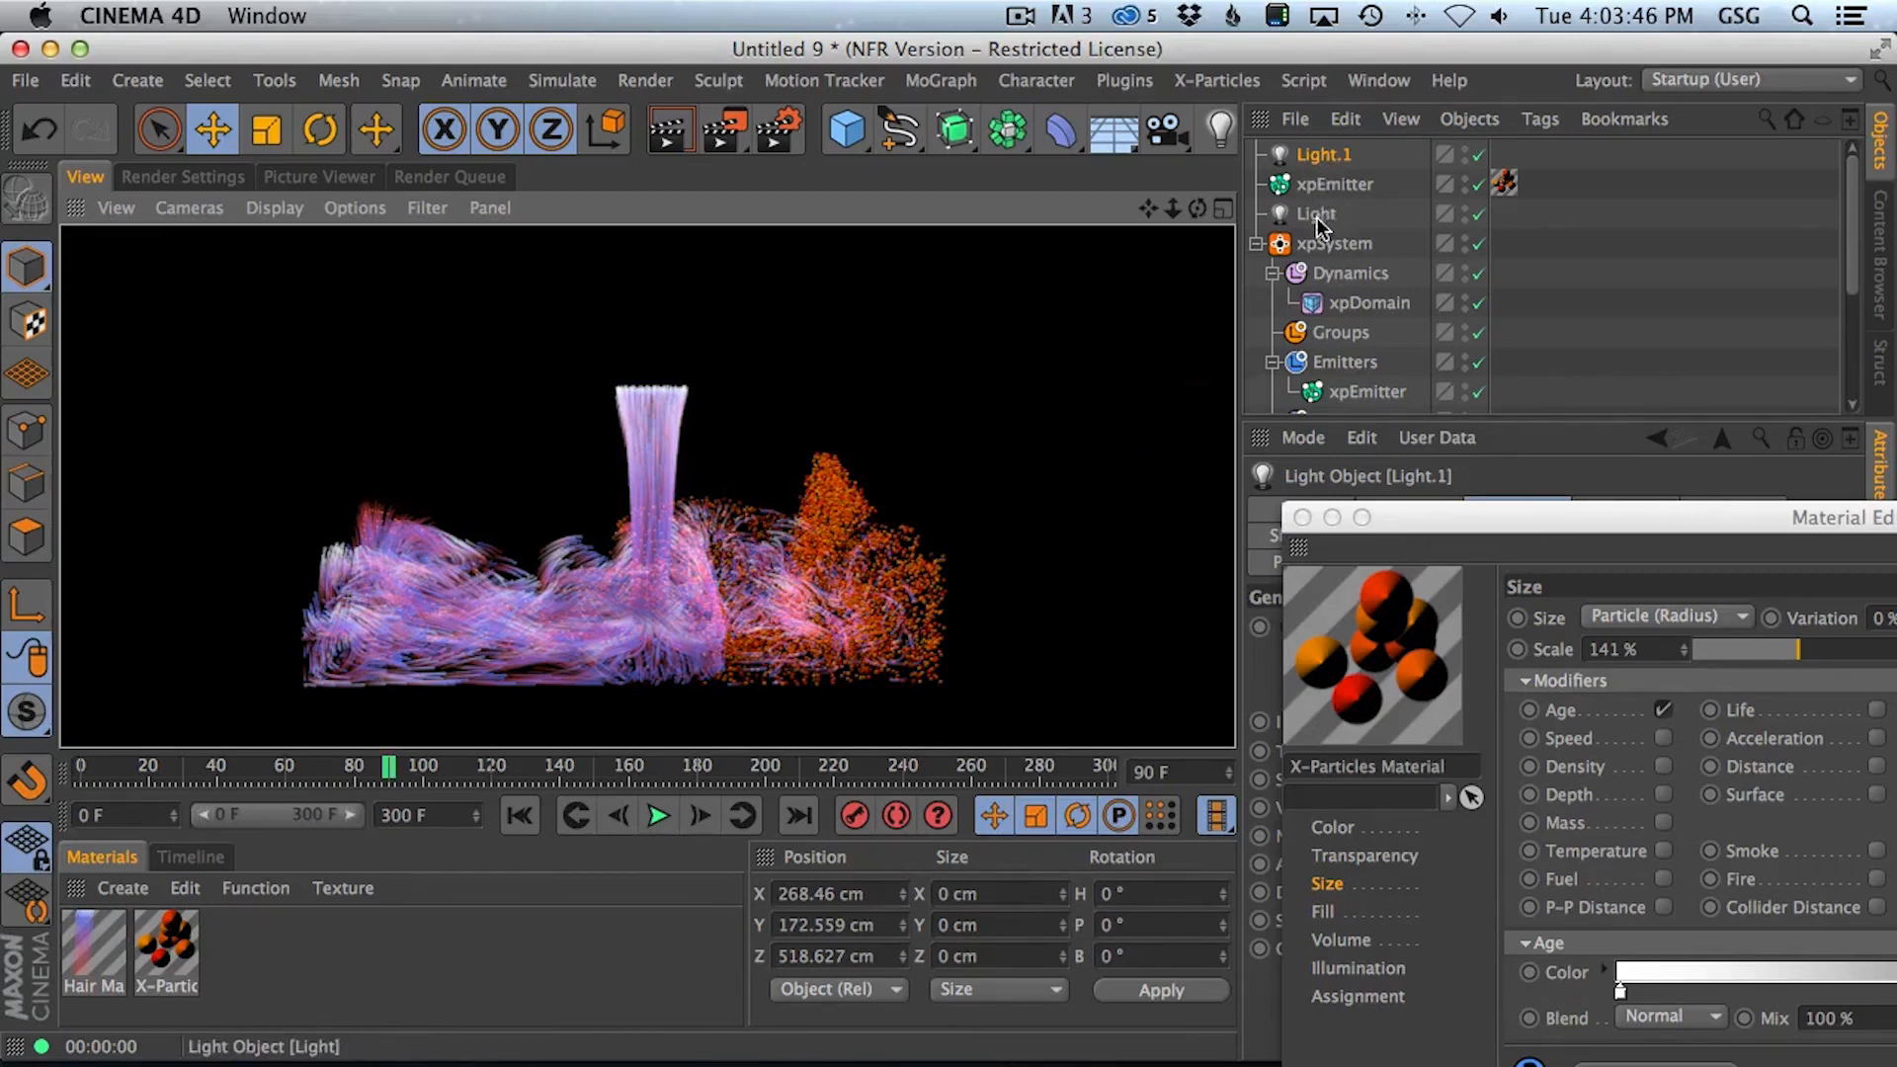
Move the original xpEmitter under Emitters to about Y -15 cm, Z -272 cm and pitch it to about -57°
{"action": "left_click", "coordinate": [1320, 243]}
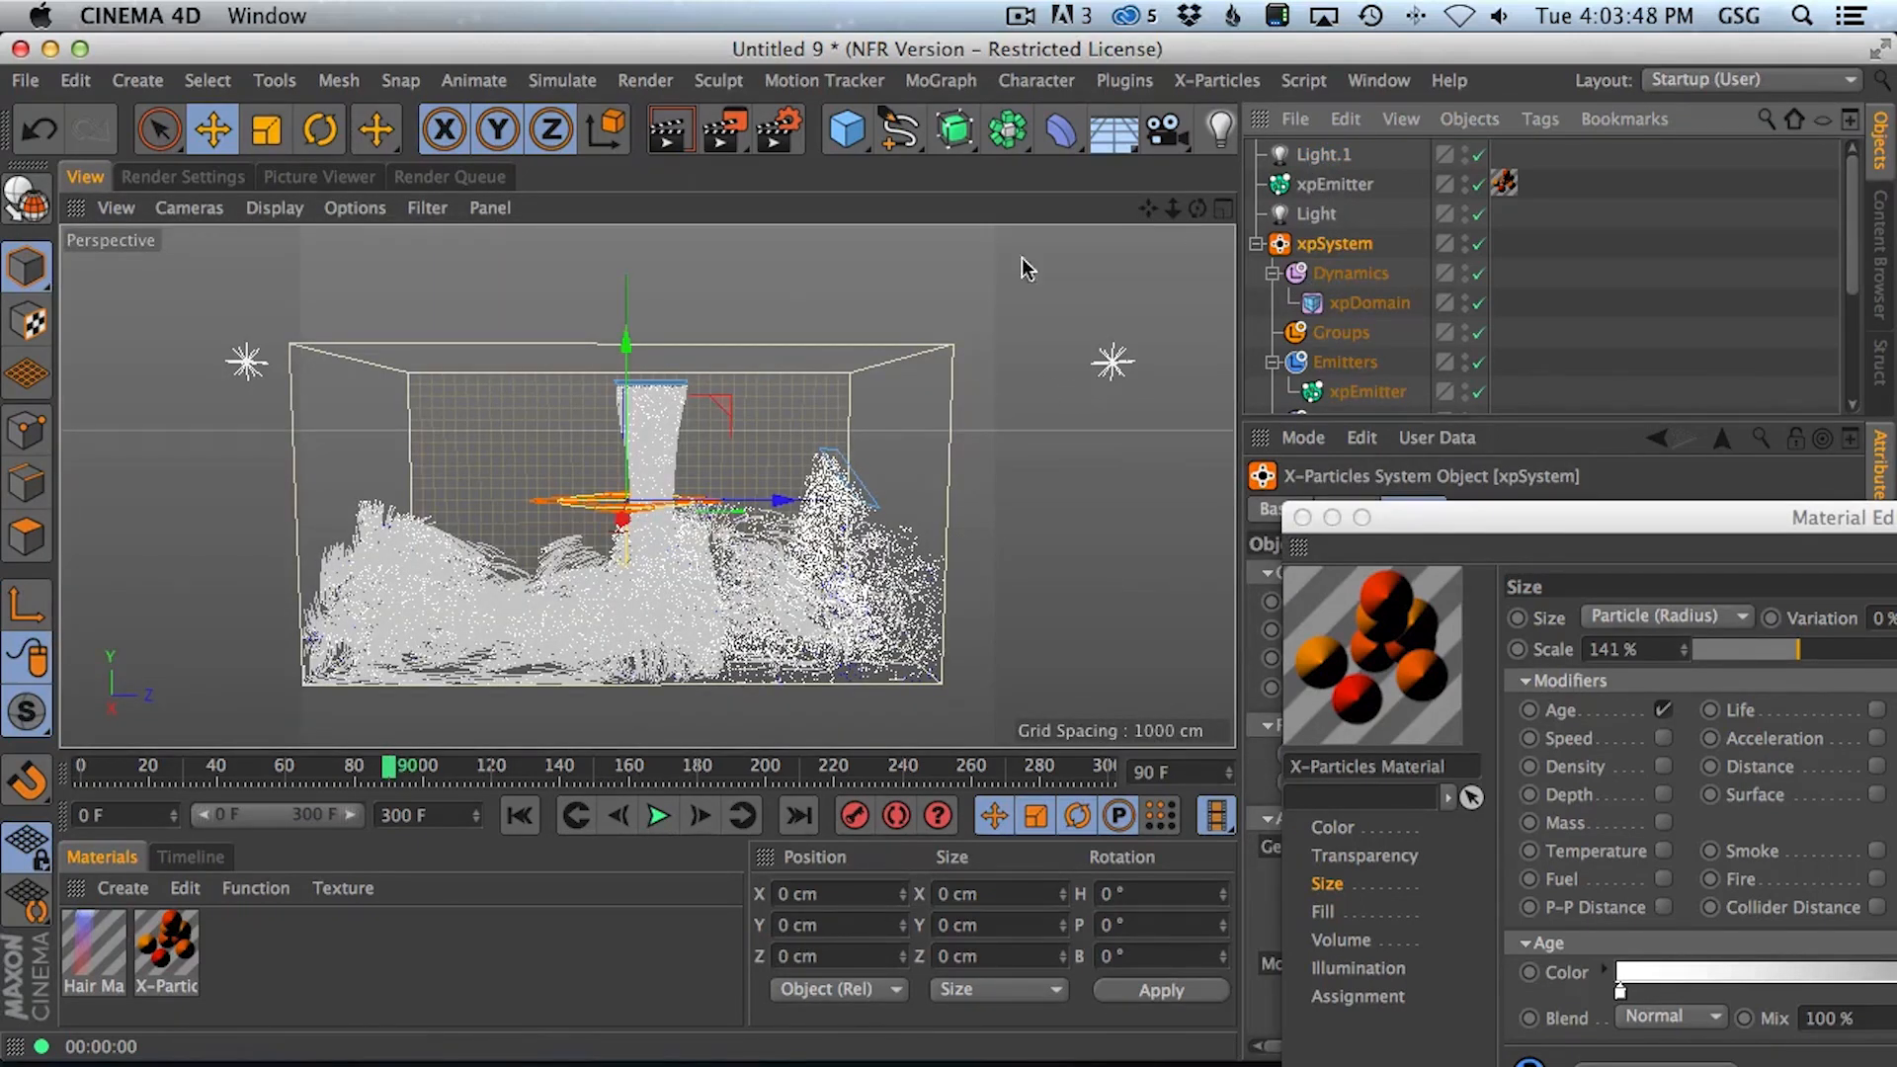
{"action": "left_click", "coordinate": [1256, 245]}
{"action": "left_click", "coordinate": [1256, 244]}
{"action": "scroll", "coordinate": [1858, 302], "scroll_direction": "down", "scroll_amount": 1}
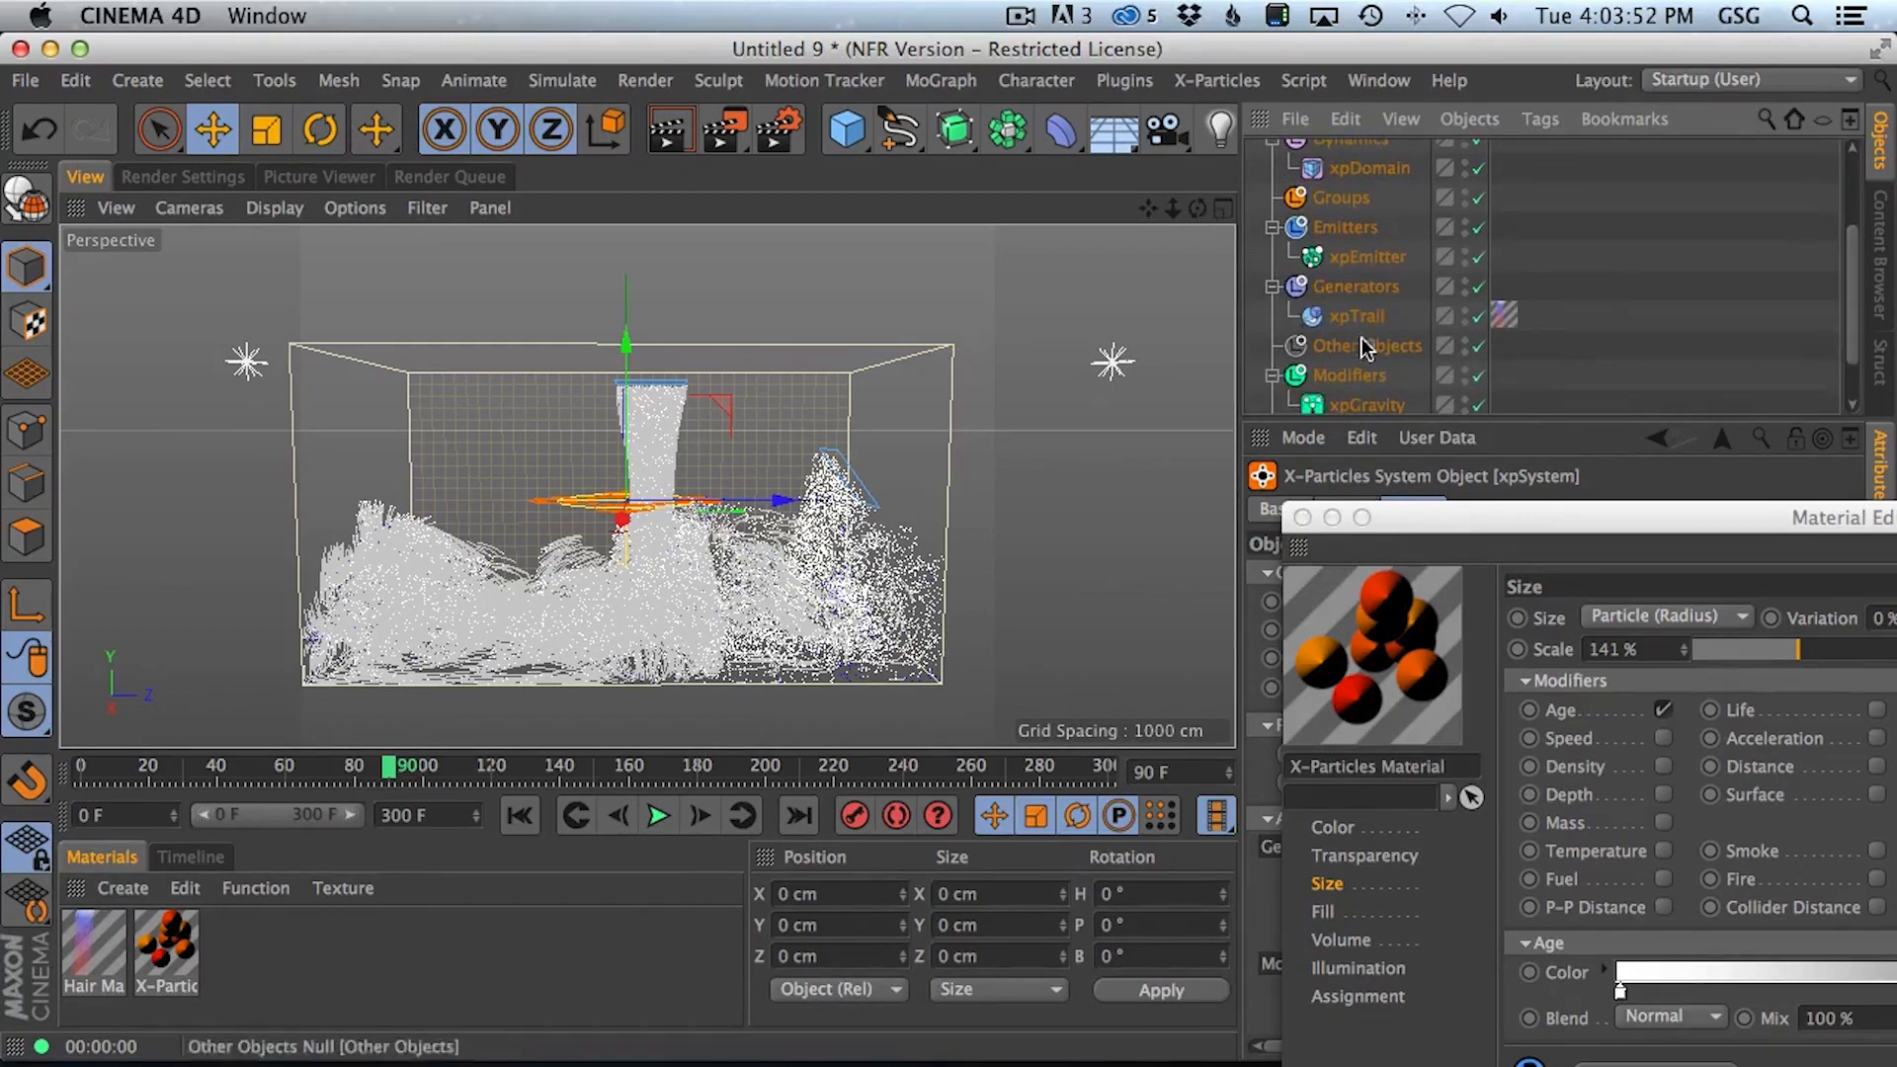
{"action": "left_click", "coordinate": [1367, 256]}
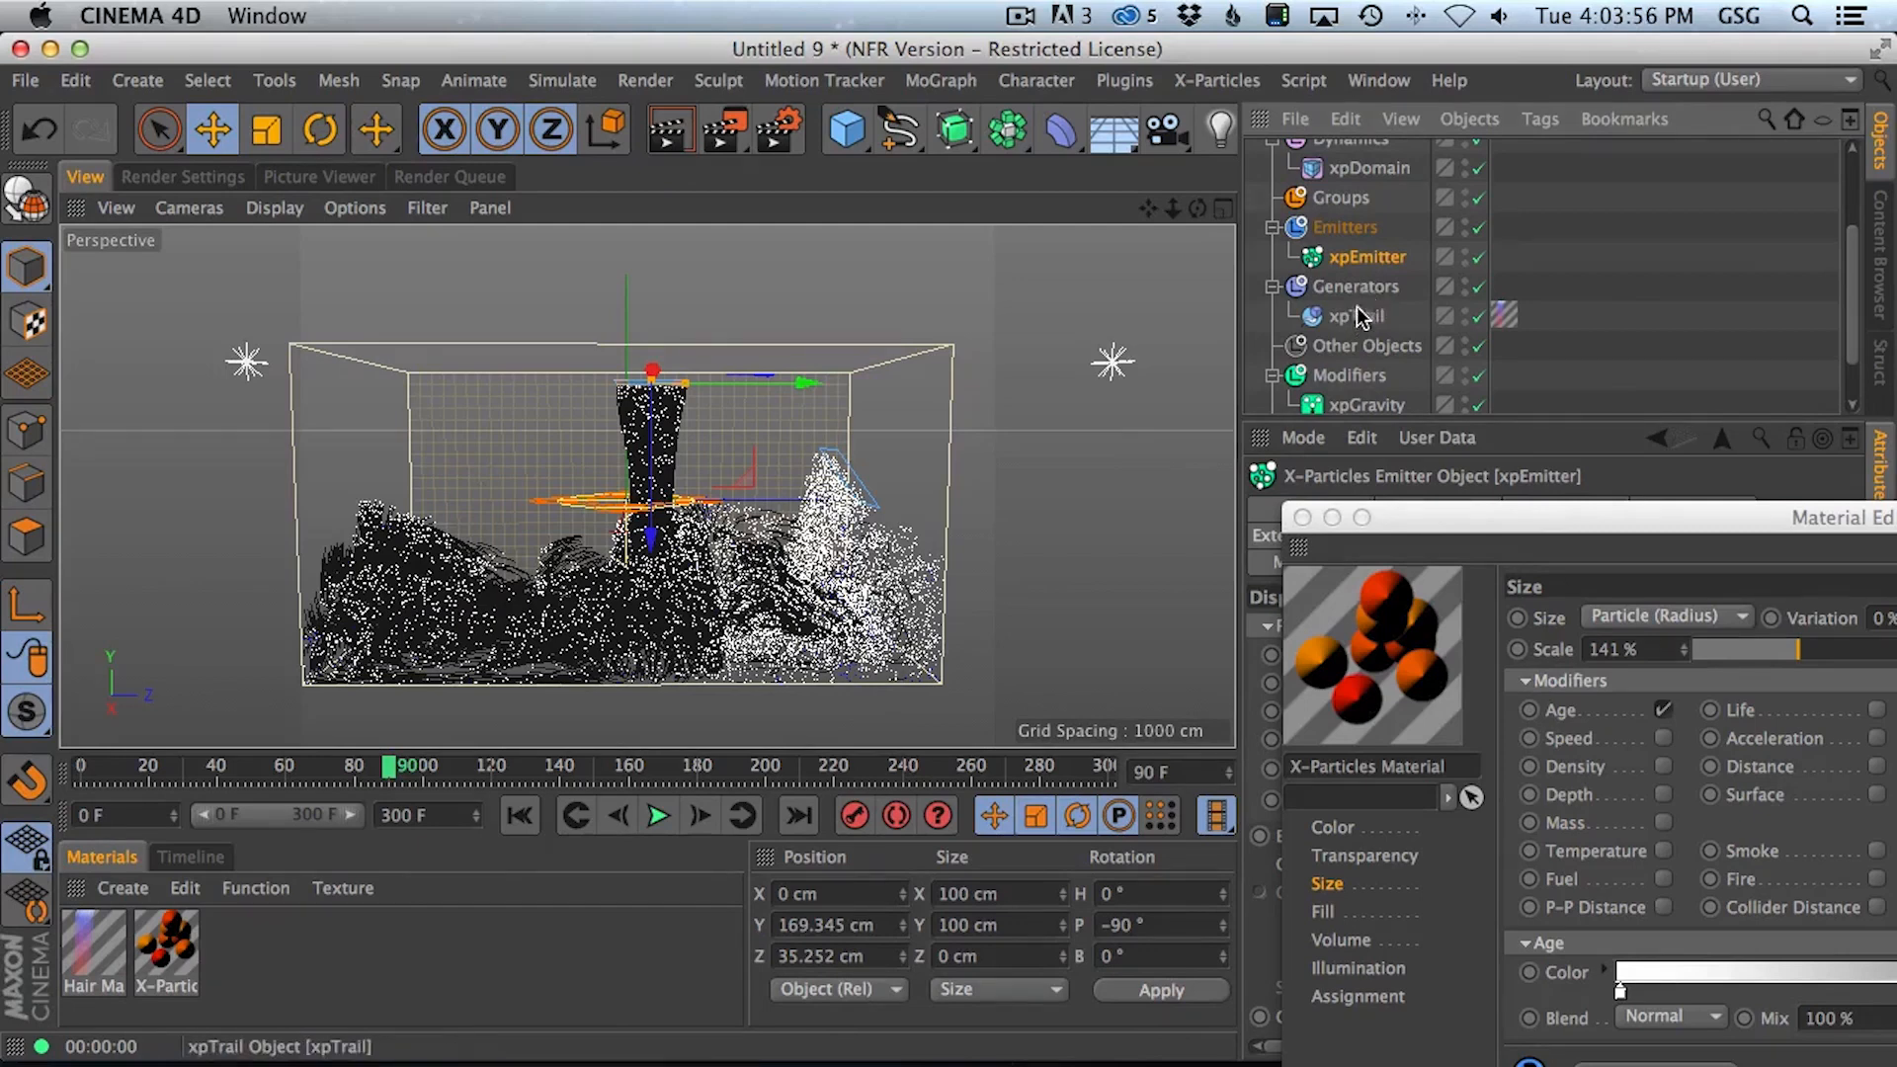
{"action": "left_click_drag", "start_coordinate": [1858, 299], "coordinate": [1849, 322]}
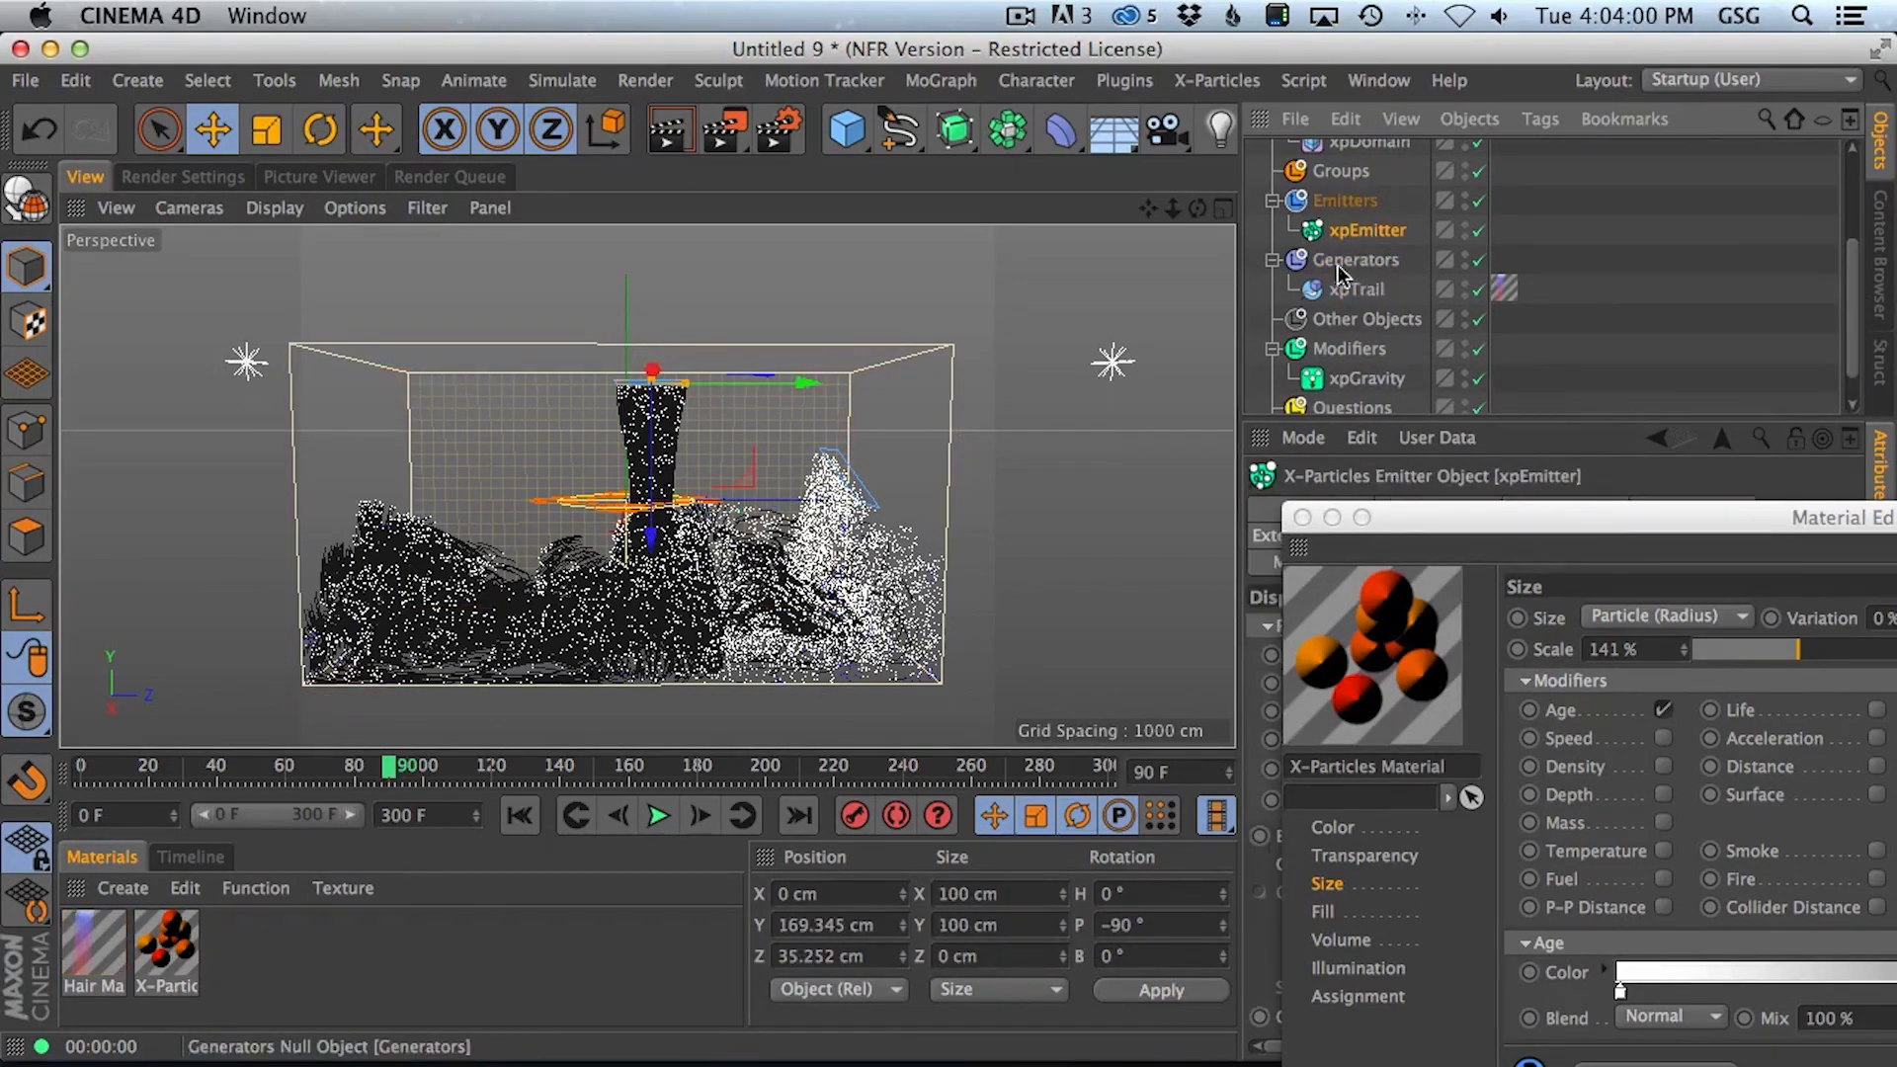
{"action": "left_click_drag", "start_coordinate": [783, 382], "coordinate": [602, 386]}
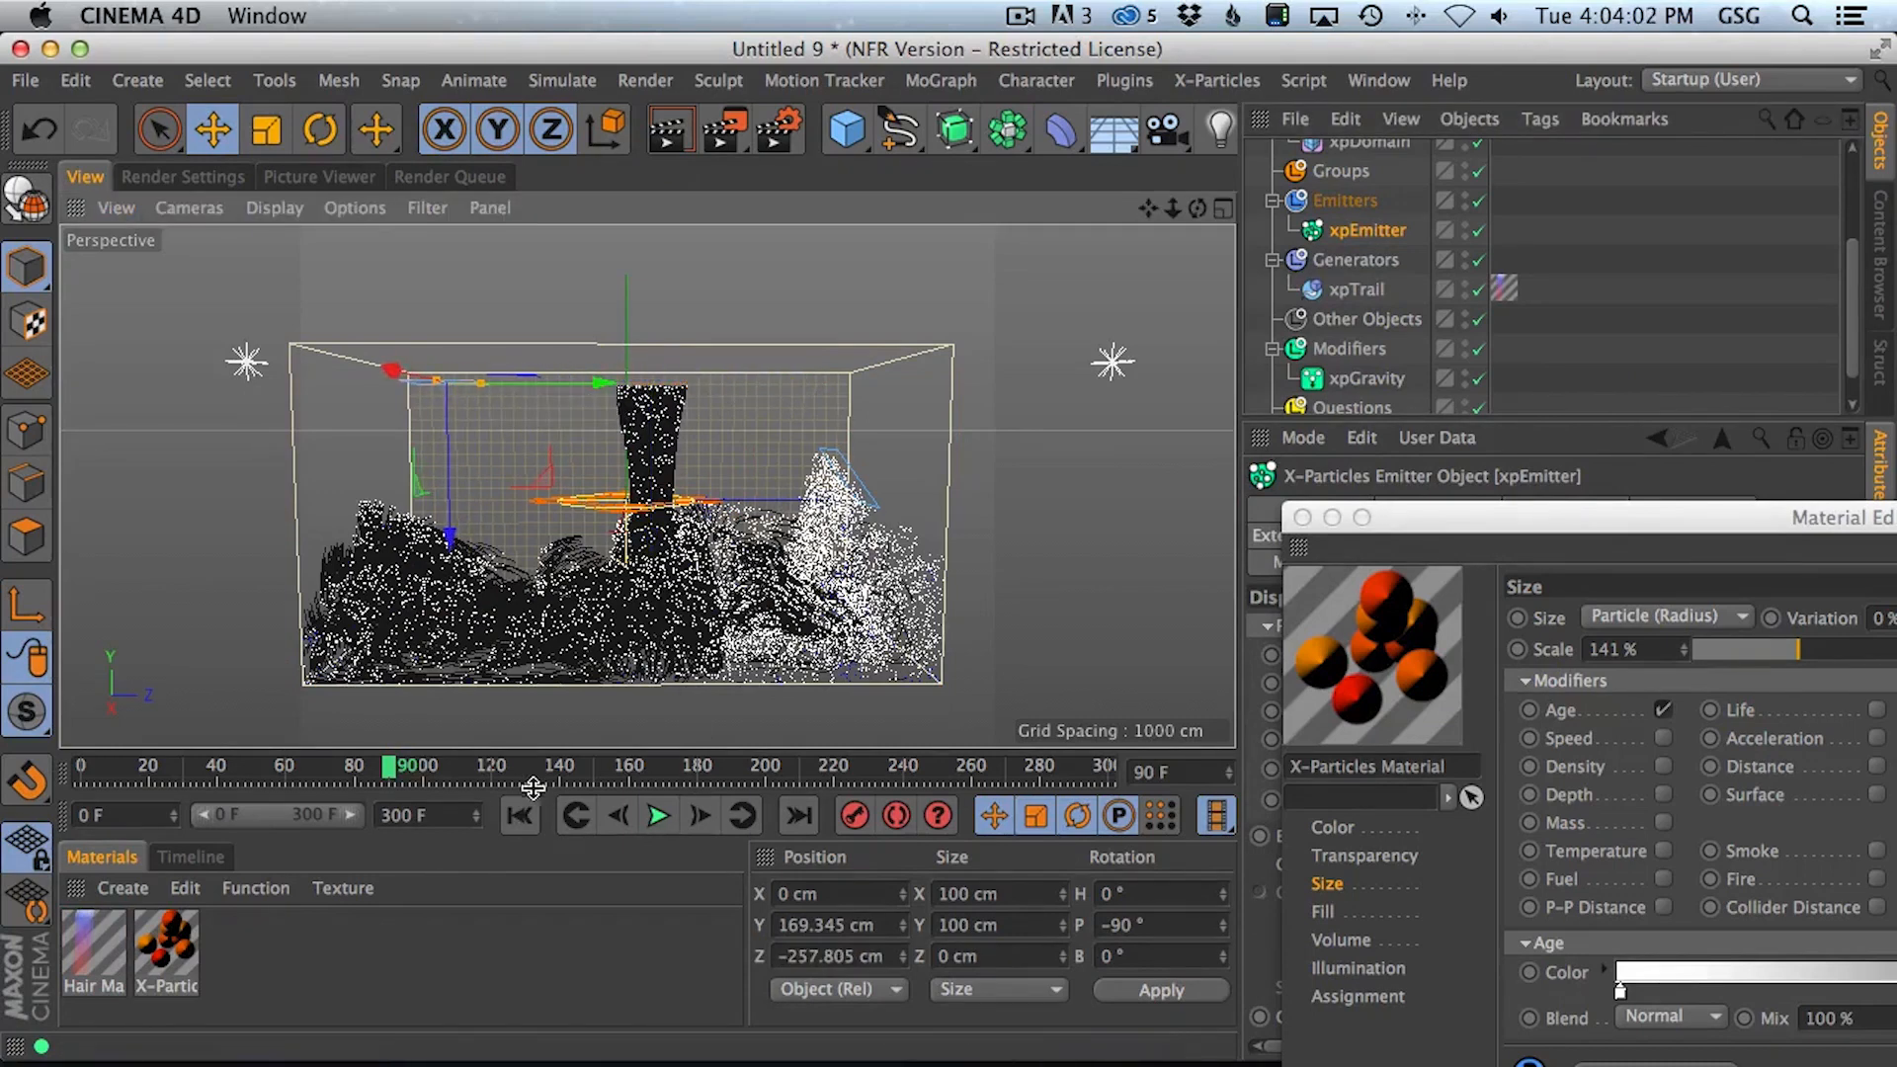
{"action": "left_click", "coordinate": [319, 129]}
{"action": "left_click_drag", "start_coordinate": [542, 359], "coordinate": [524, 305]}
{"action": "left_click", "coordinate": [212, 129]}
{"action": "left_click_drag", "start_coordinate": [472, 442], "coordinate": [465, 578]}
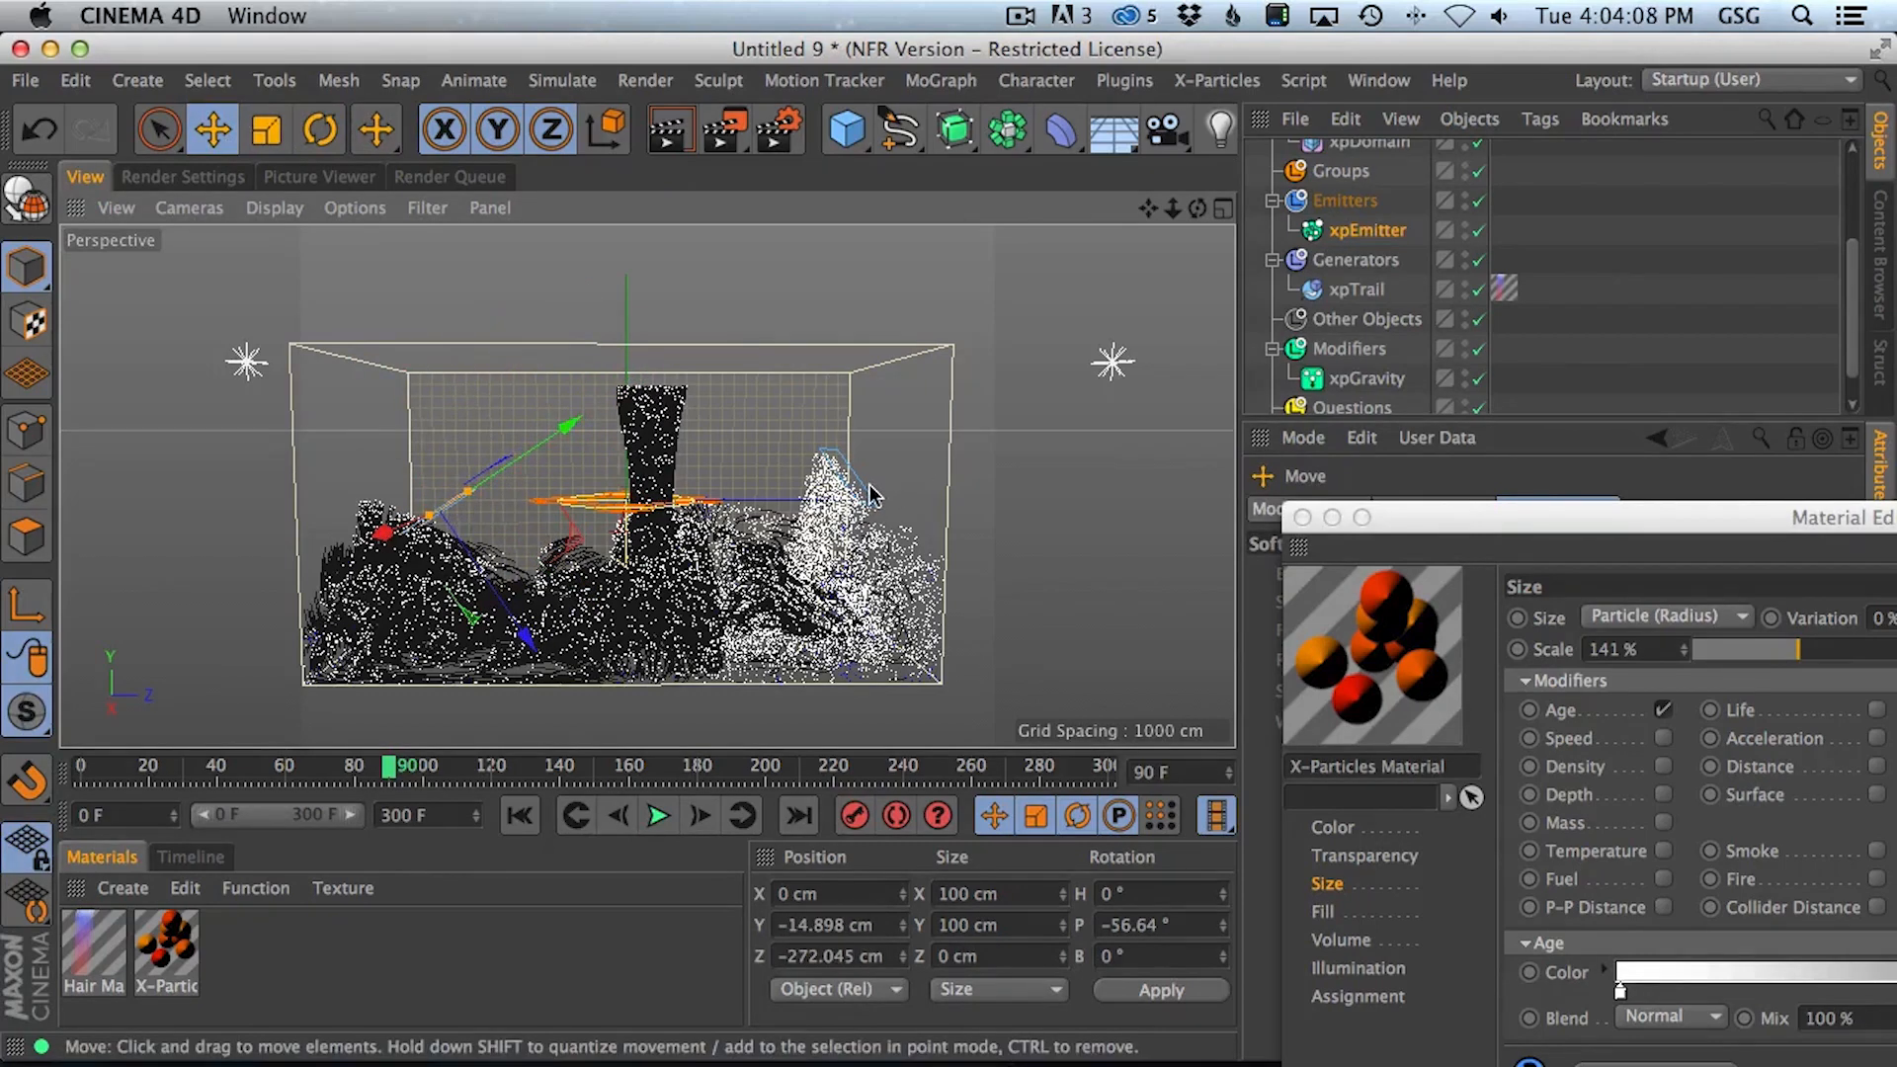
Shift the xpEmitter copy sideways to about X 128 cm and set its emission speed to 689 cm
{"action": "left_click", "coordinate": [854, 486]}
{"action": "left_click_drag", "start_coordinate": [894, 492], "coordinate": [991, 482]}
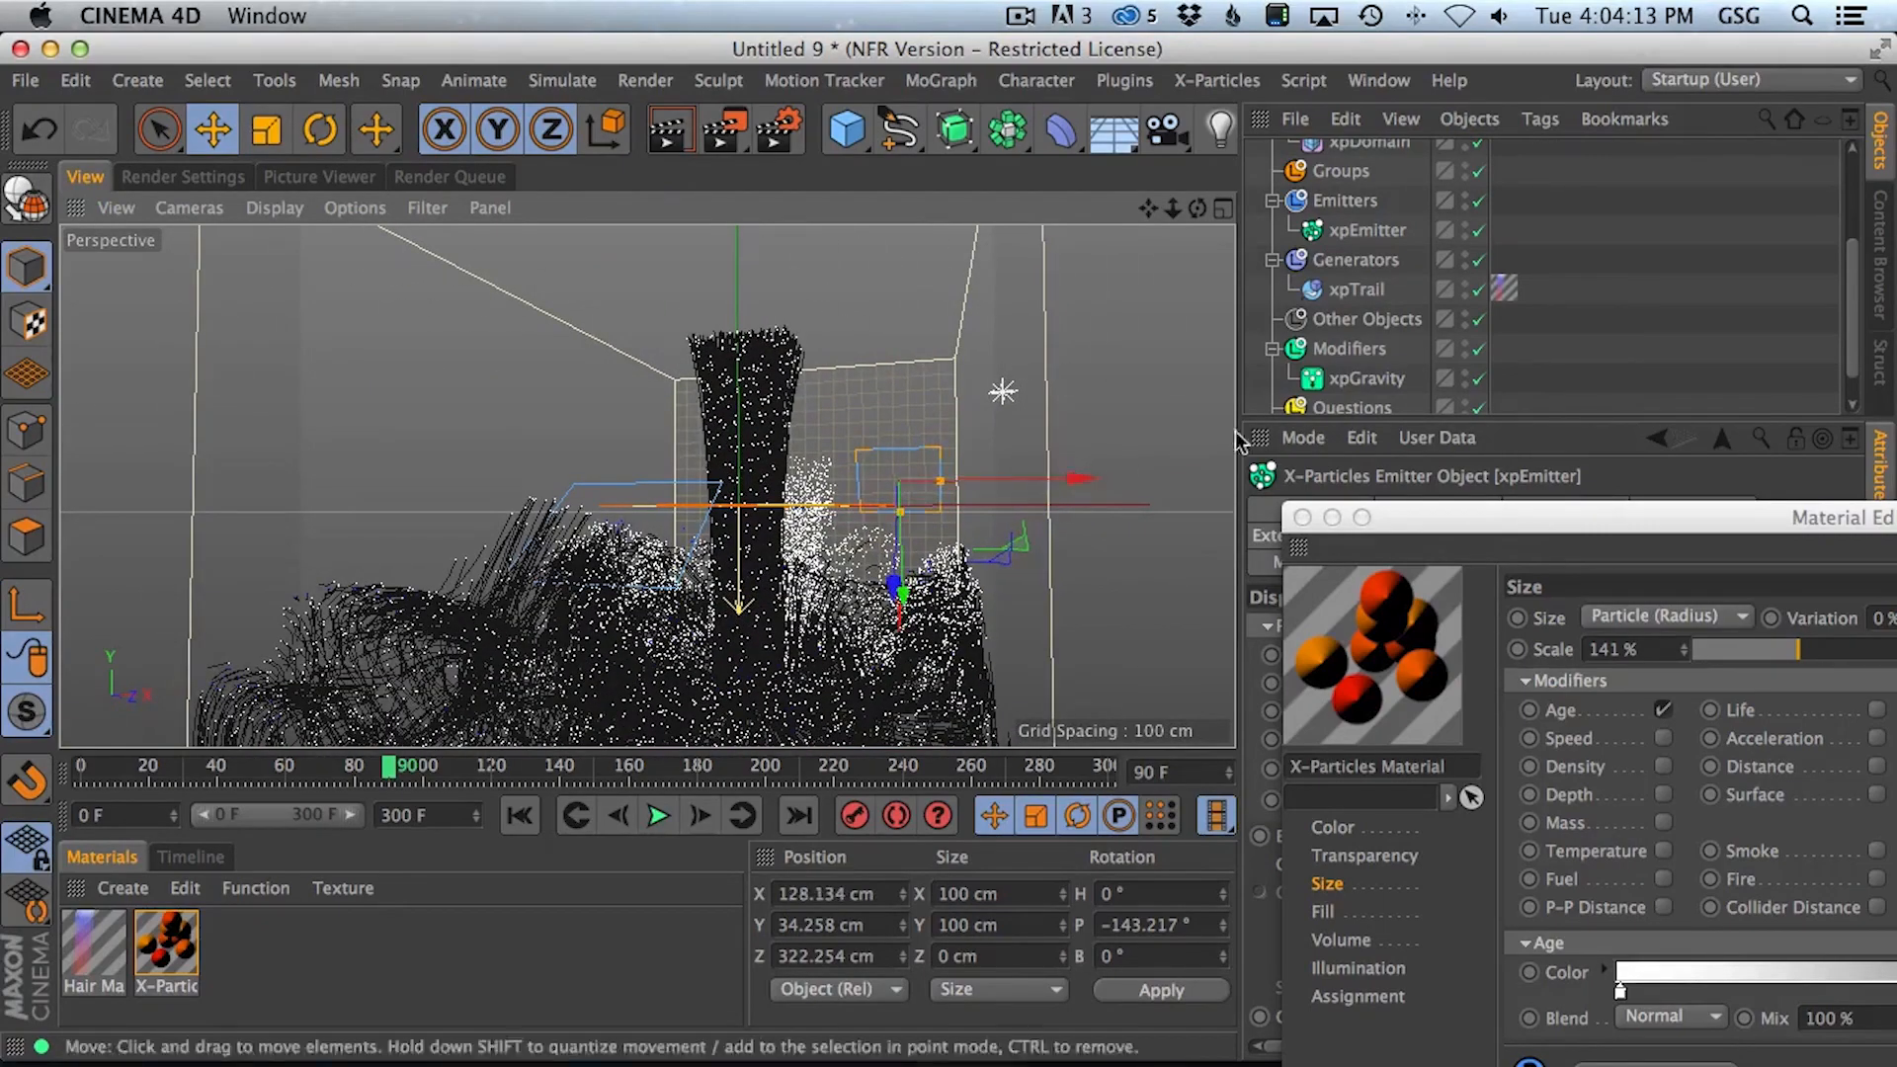
{"action": "left_click", "coordinate": [1302, 516]}
{"action": "left_click_drag", "start_coordinate": [1867, 296], "coordinate": [1862, 205]}
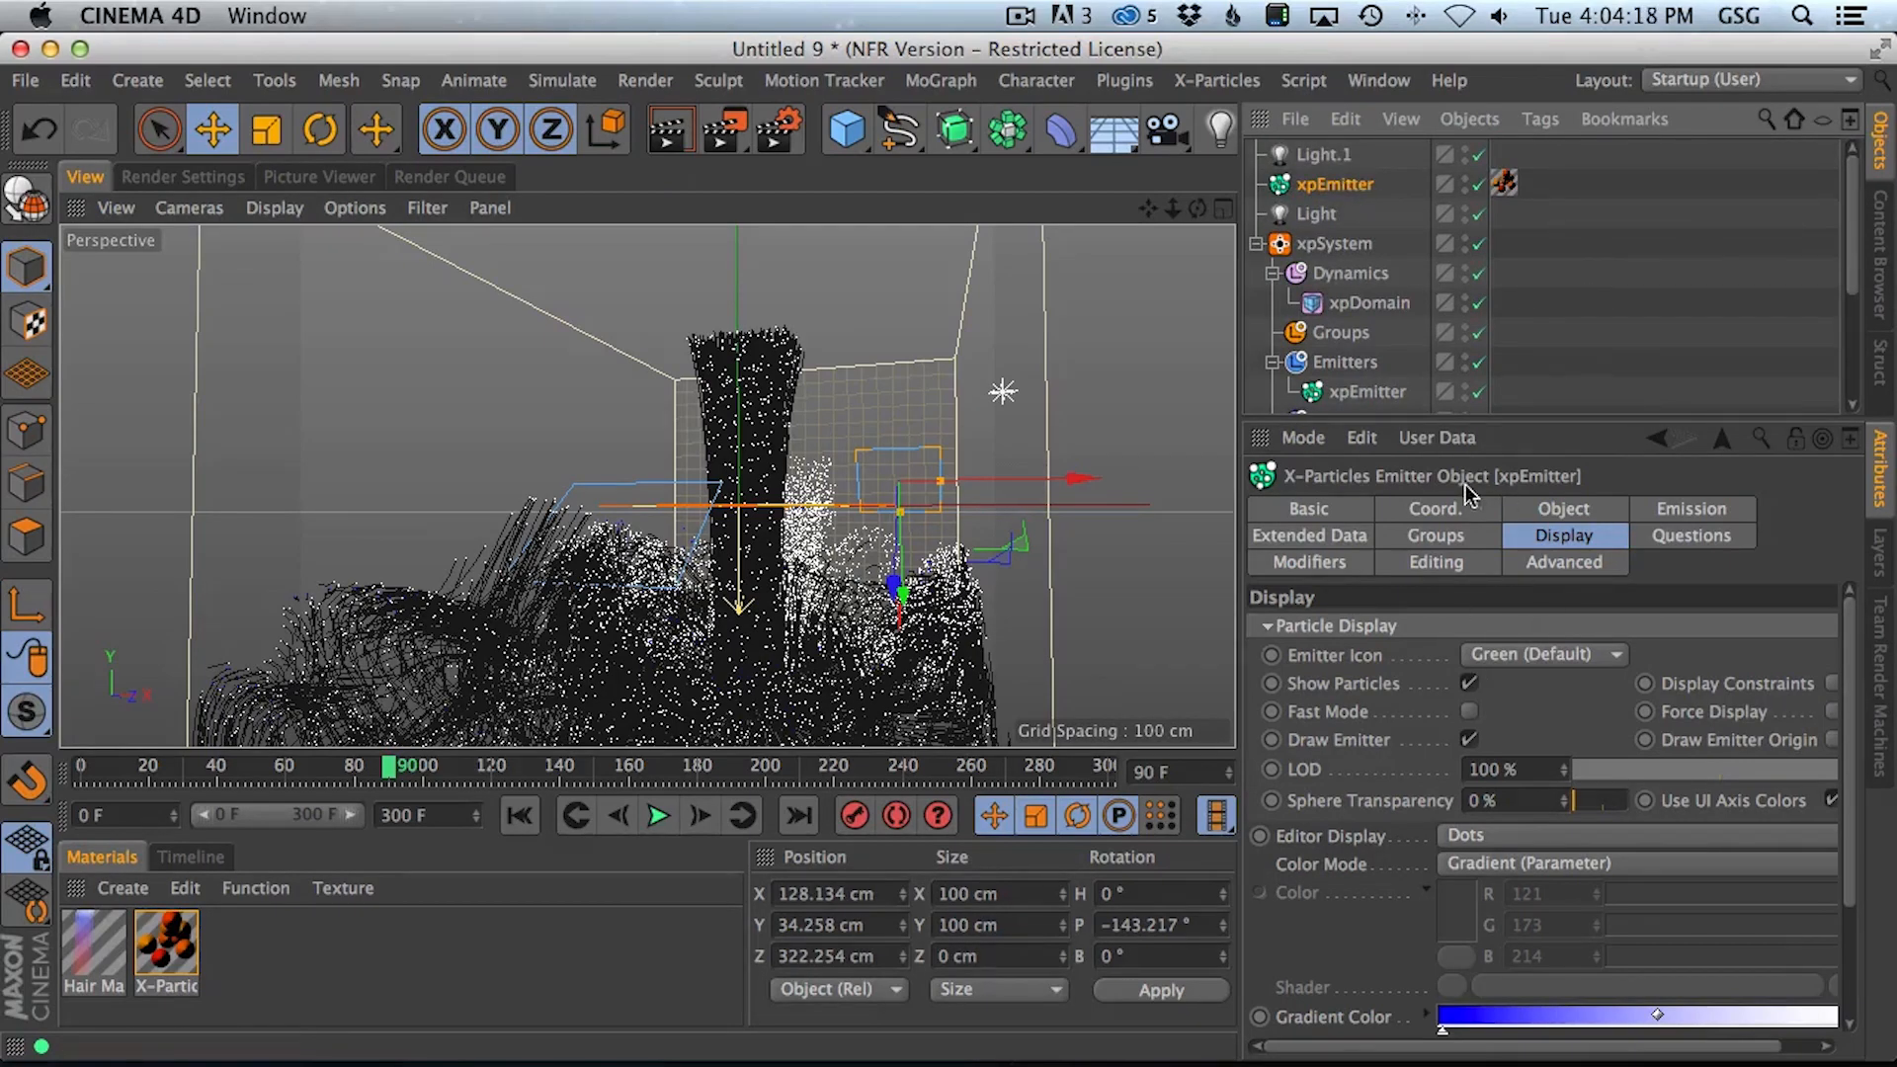
{"action": "left_click", "coordinate": [1457, 536]}
{"action": "left_click", "coordinate": [1690, 509]}
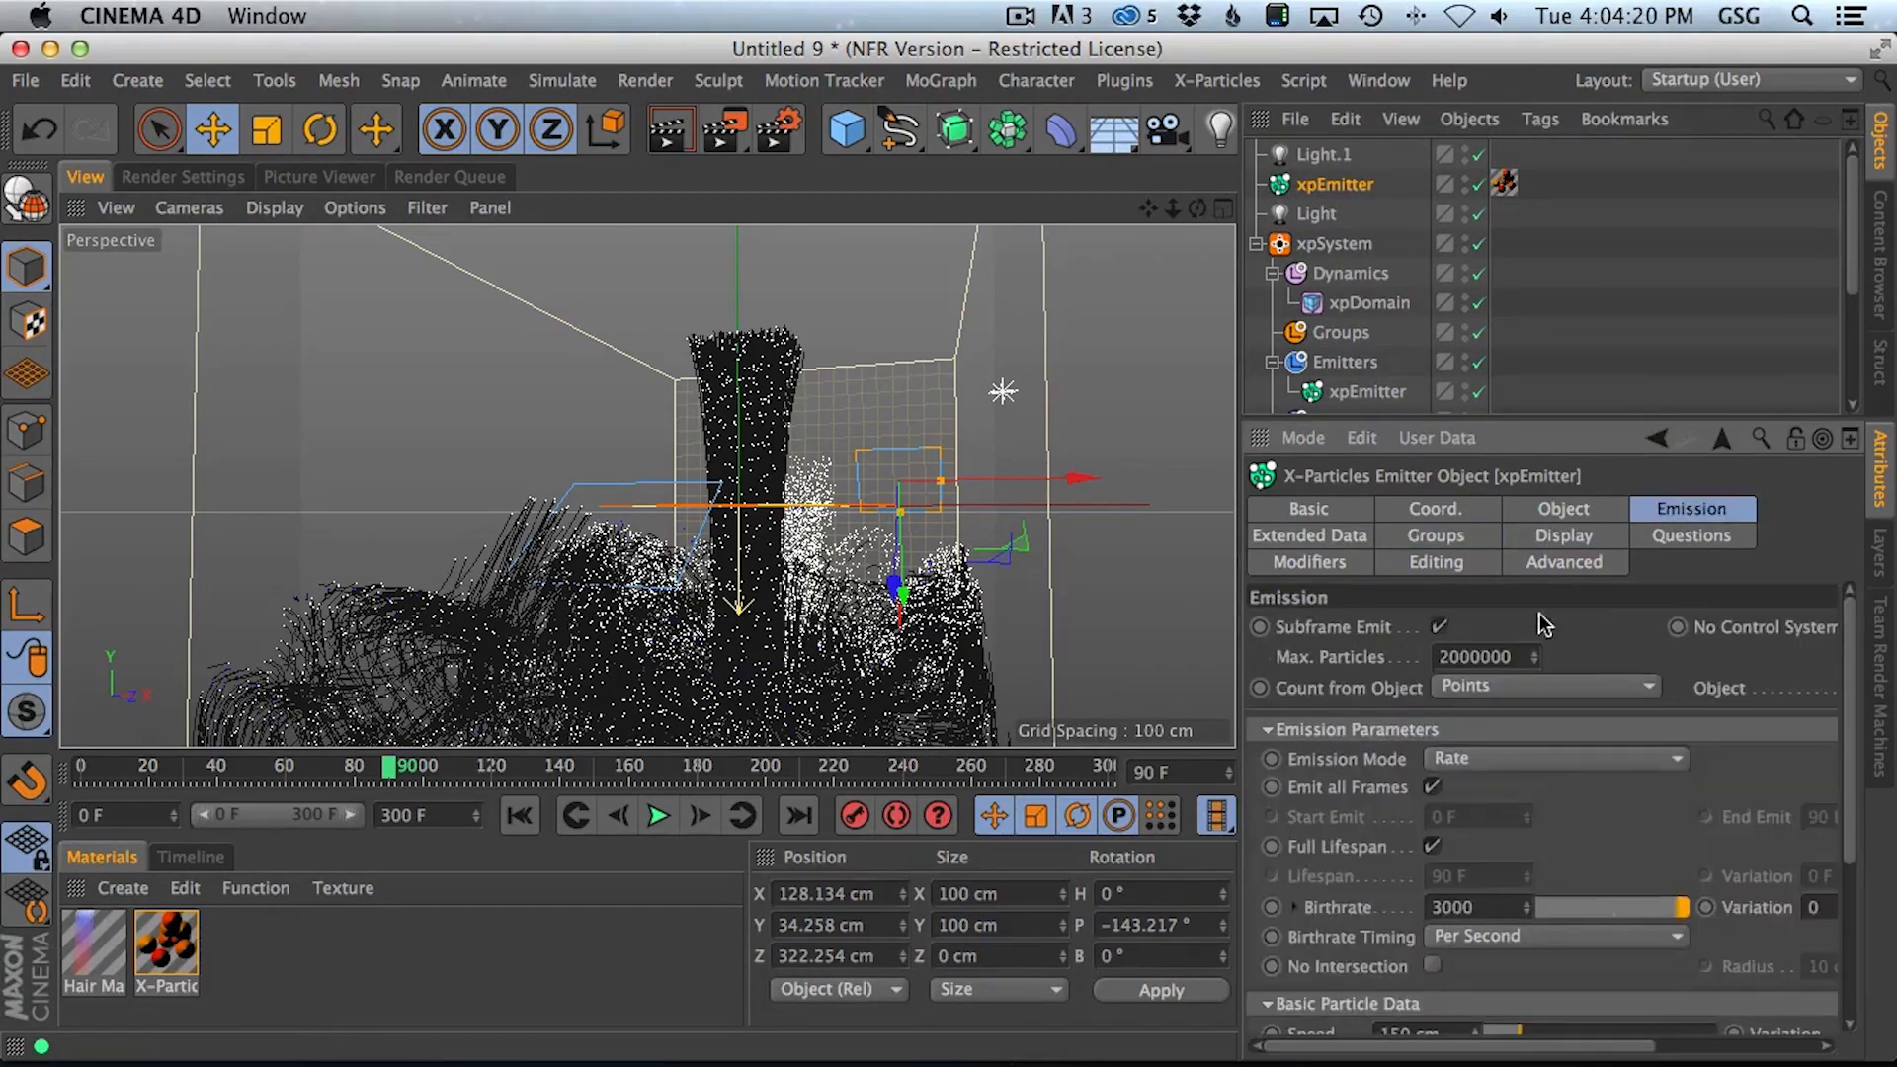
{"action": "left_click_drag", "start_coordinate": [1855, 788], "coordinate": [1837, 957]}
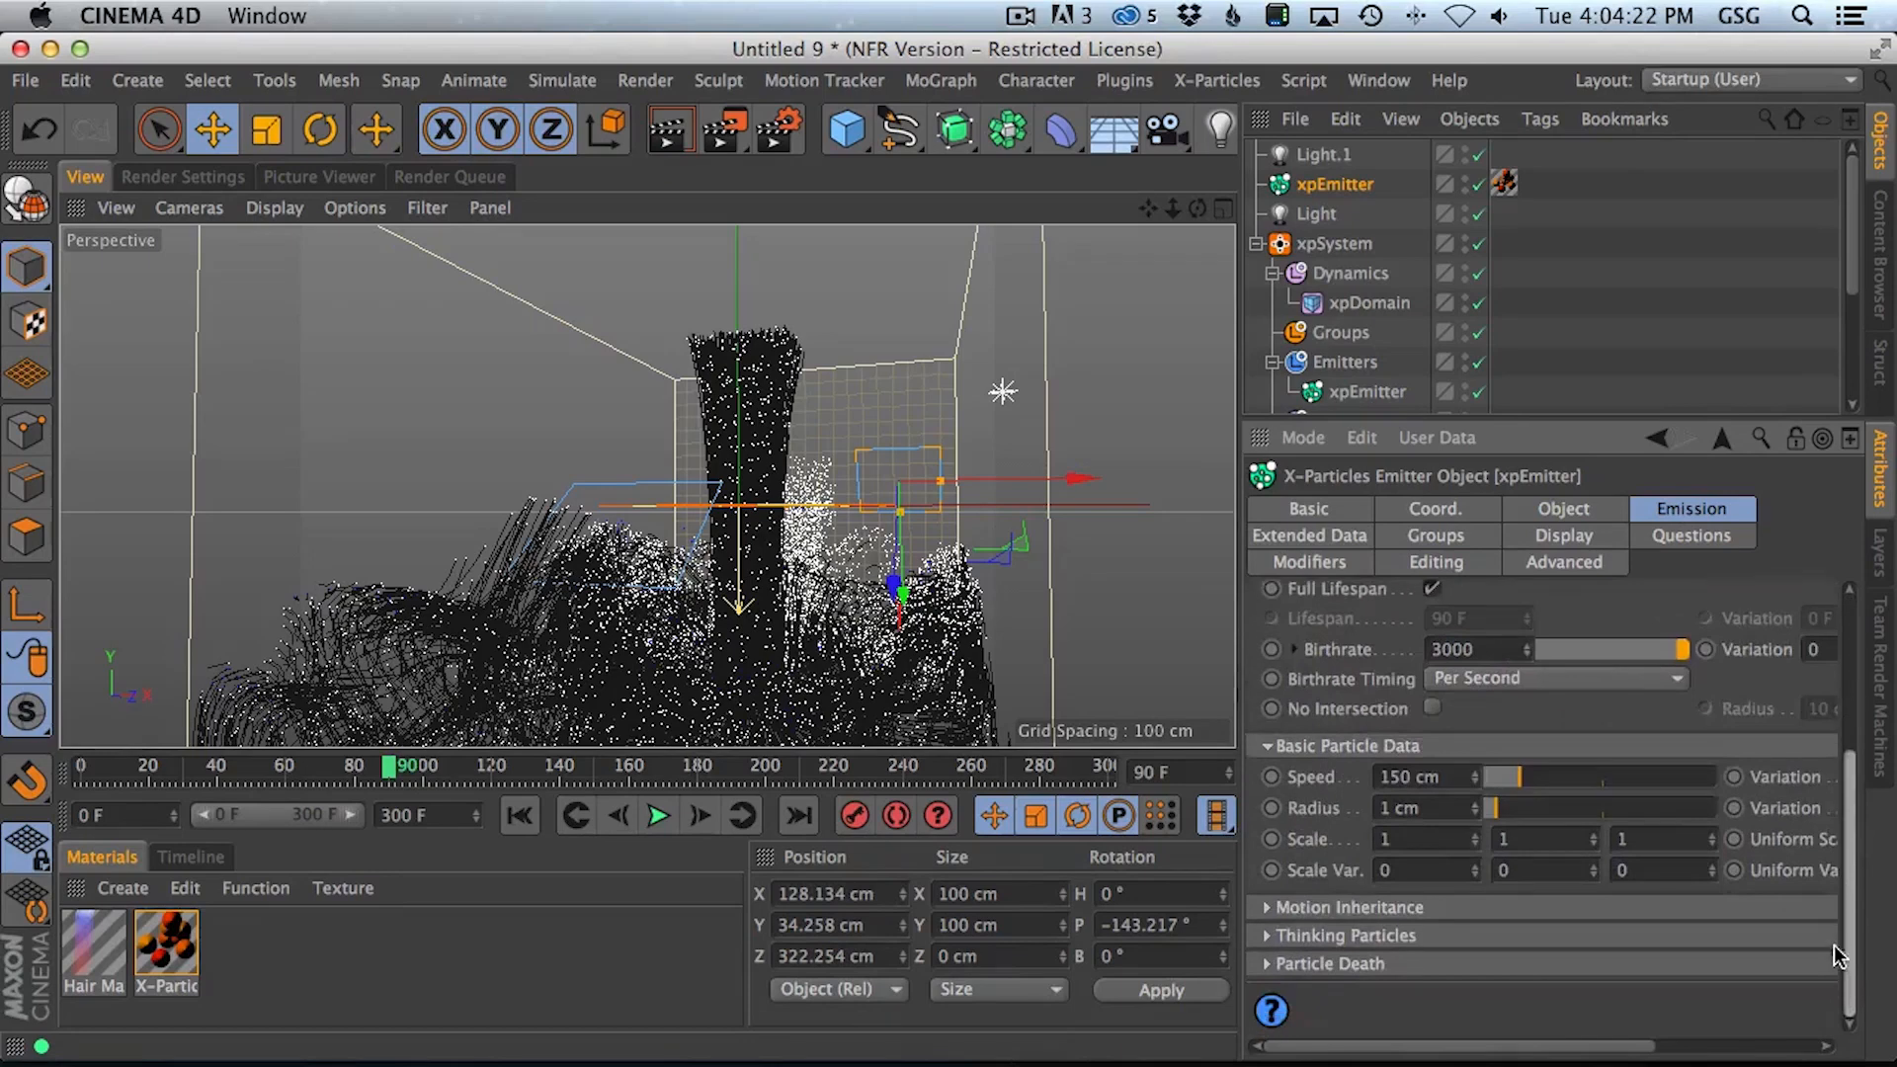
{"action": "left_click_drag", "start_coordinate": [1521, 777], "coordinate": [1650, 786]}
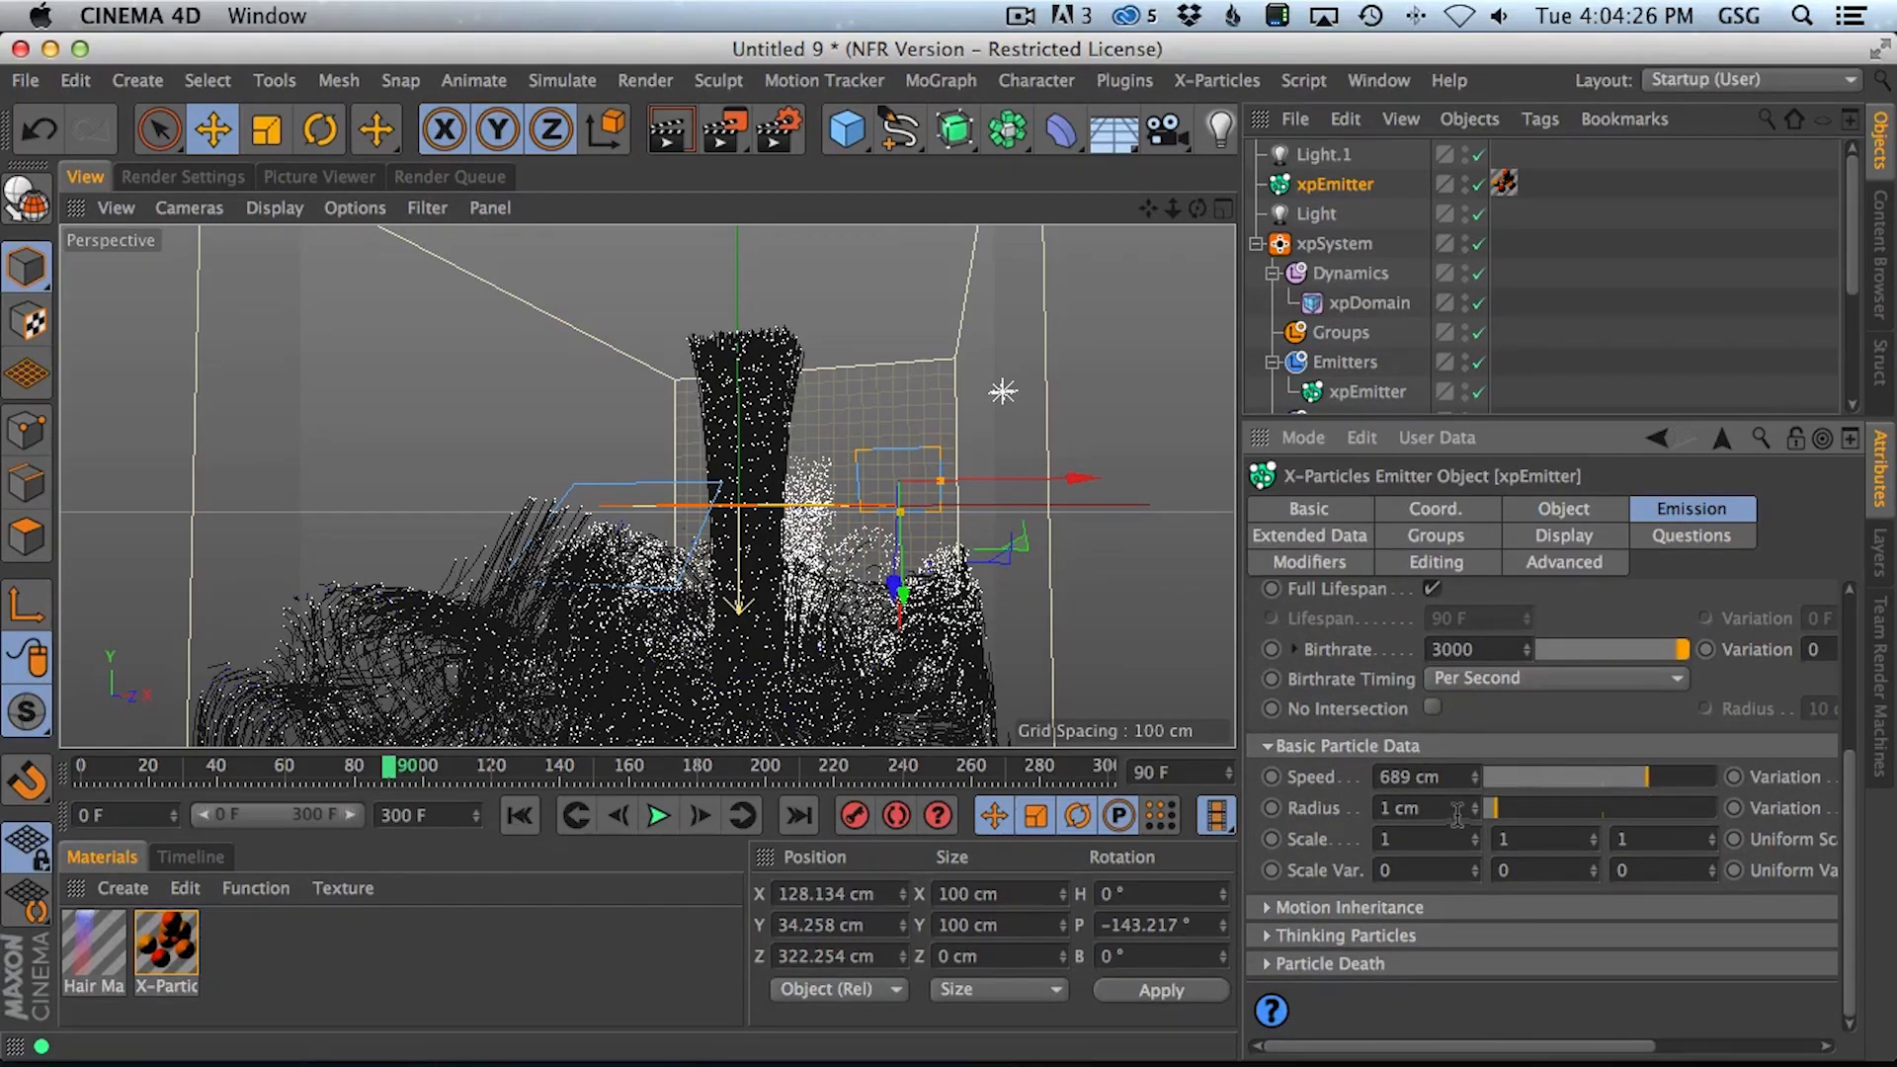
Change the xpEmitter copy's emitter shape to Circle with a disc radius of 31 cm
{"action": "left_click", "coordinate": [1561, 508]}
{"action": "left_click", "coordinate": [1487, 655]}
{"action": "left_click", "coordinate": [1437, 719]}
{"action": "left_click_drag", "start_coordinate": [1516, 691], "coordinate": [1525, 692]}
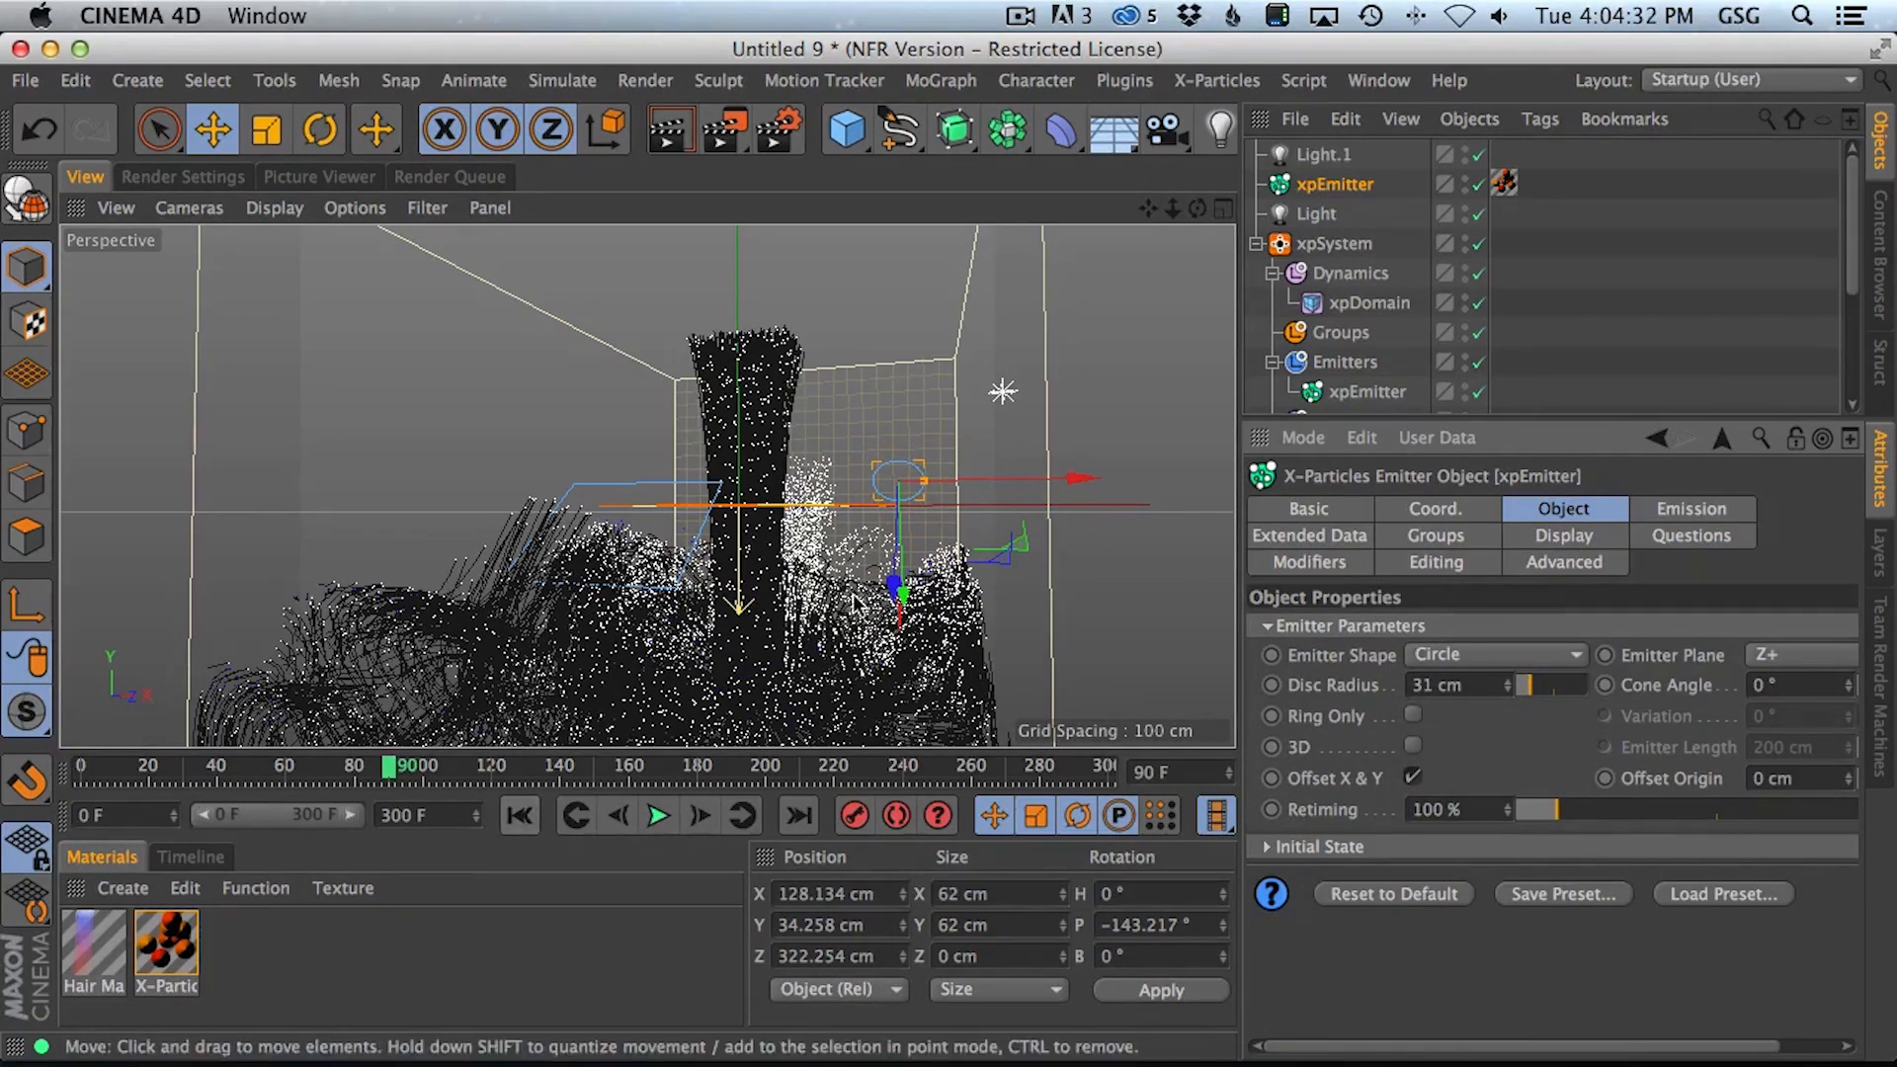
Replay the simulation from the first frame facing the domain's long side, and render the view at frame 80
{"action": "right_click_drag", "start_coordinate": [995, 445], "coordinate": [945, 465], "text": "alt"}
{"action": "left_click_drag", "start_coordinate": [944, 466], "coordinate": [500, 553], "text": "alt"}
{"action": "middle_click_drag", "start_coordinate": [889, 577], "coordinate": [658, 548], "text": "alt"}
{"action": "right_click_drag", "start_coordinate": [706, 569], "coordinate": [793, 567], "text": "alt"}
{"action": "middle_click_drag", "start_coordinate": [792, 567], "coordinate": [822, 584], "text": "alt"}
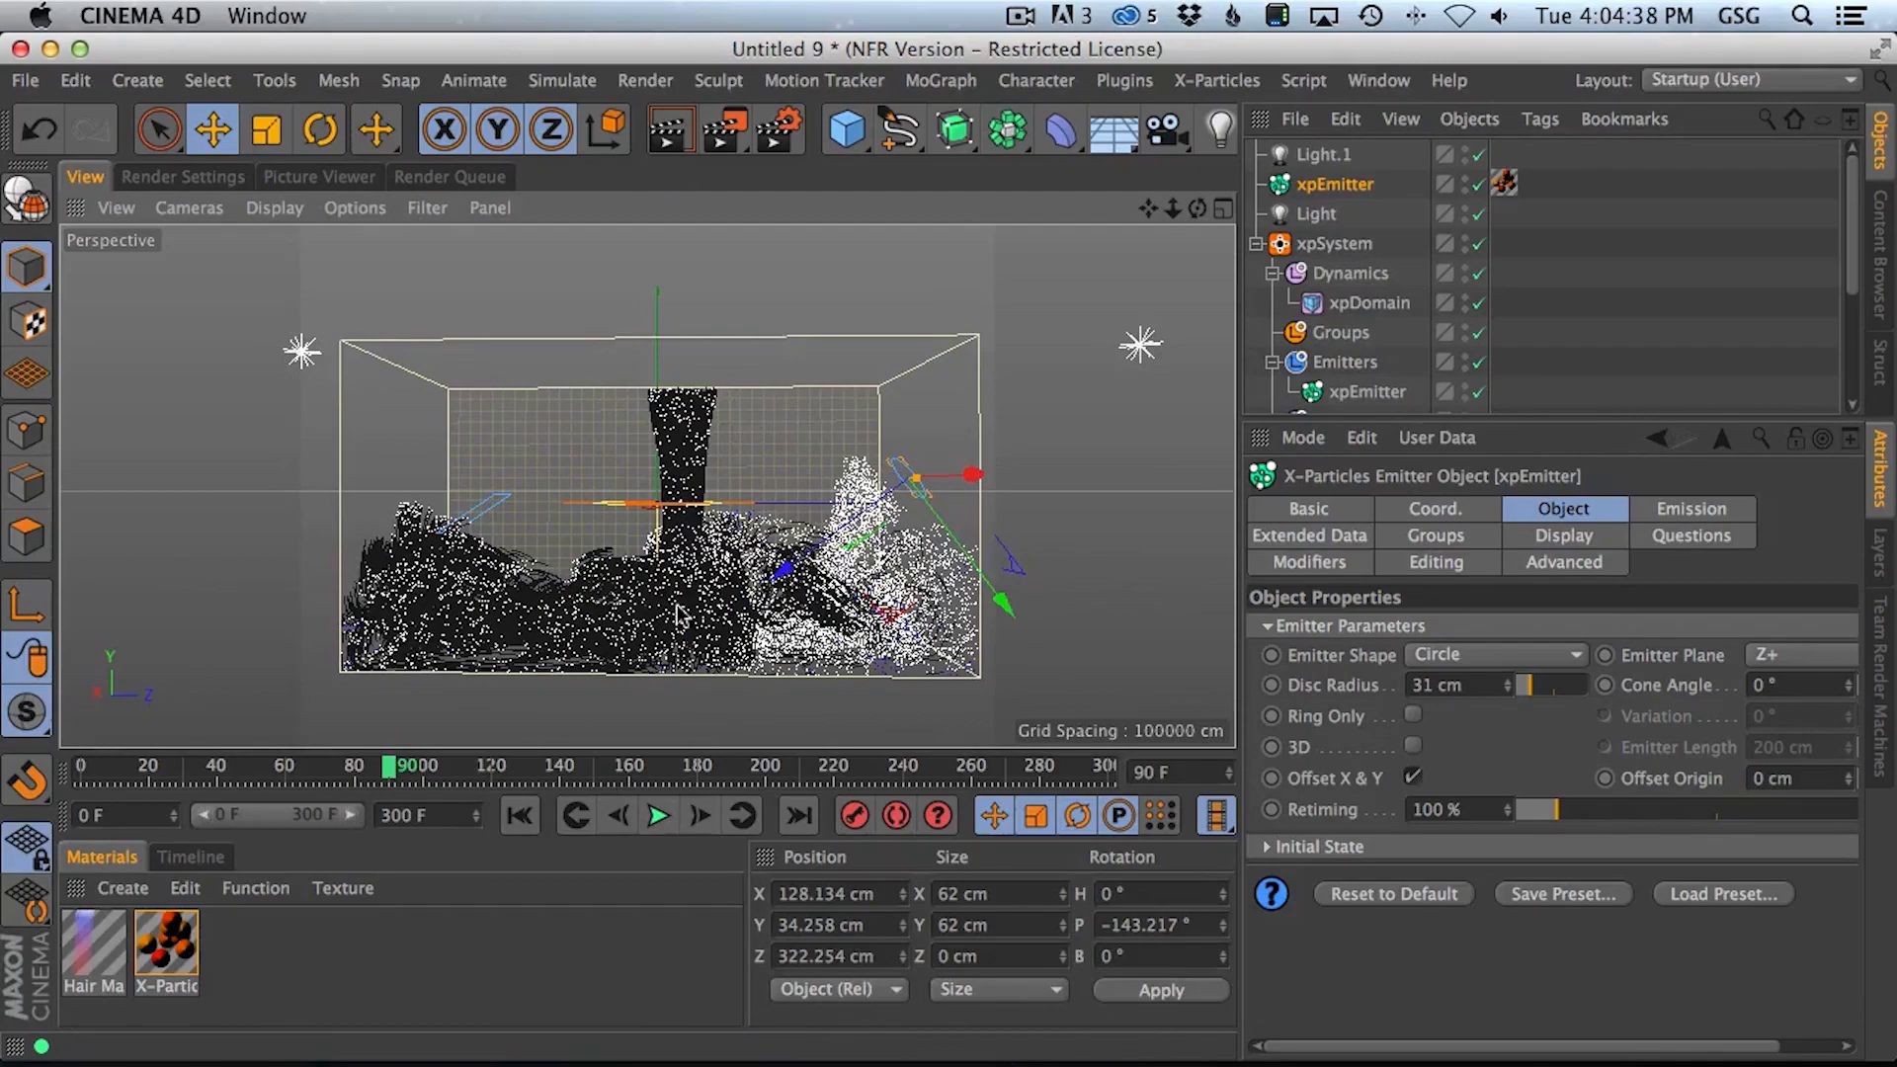
{"action": "left_click", "coordinate": [520, 815]}
{"action": "left_click", "coordinate": [658, 815]}
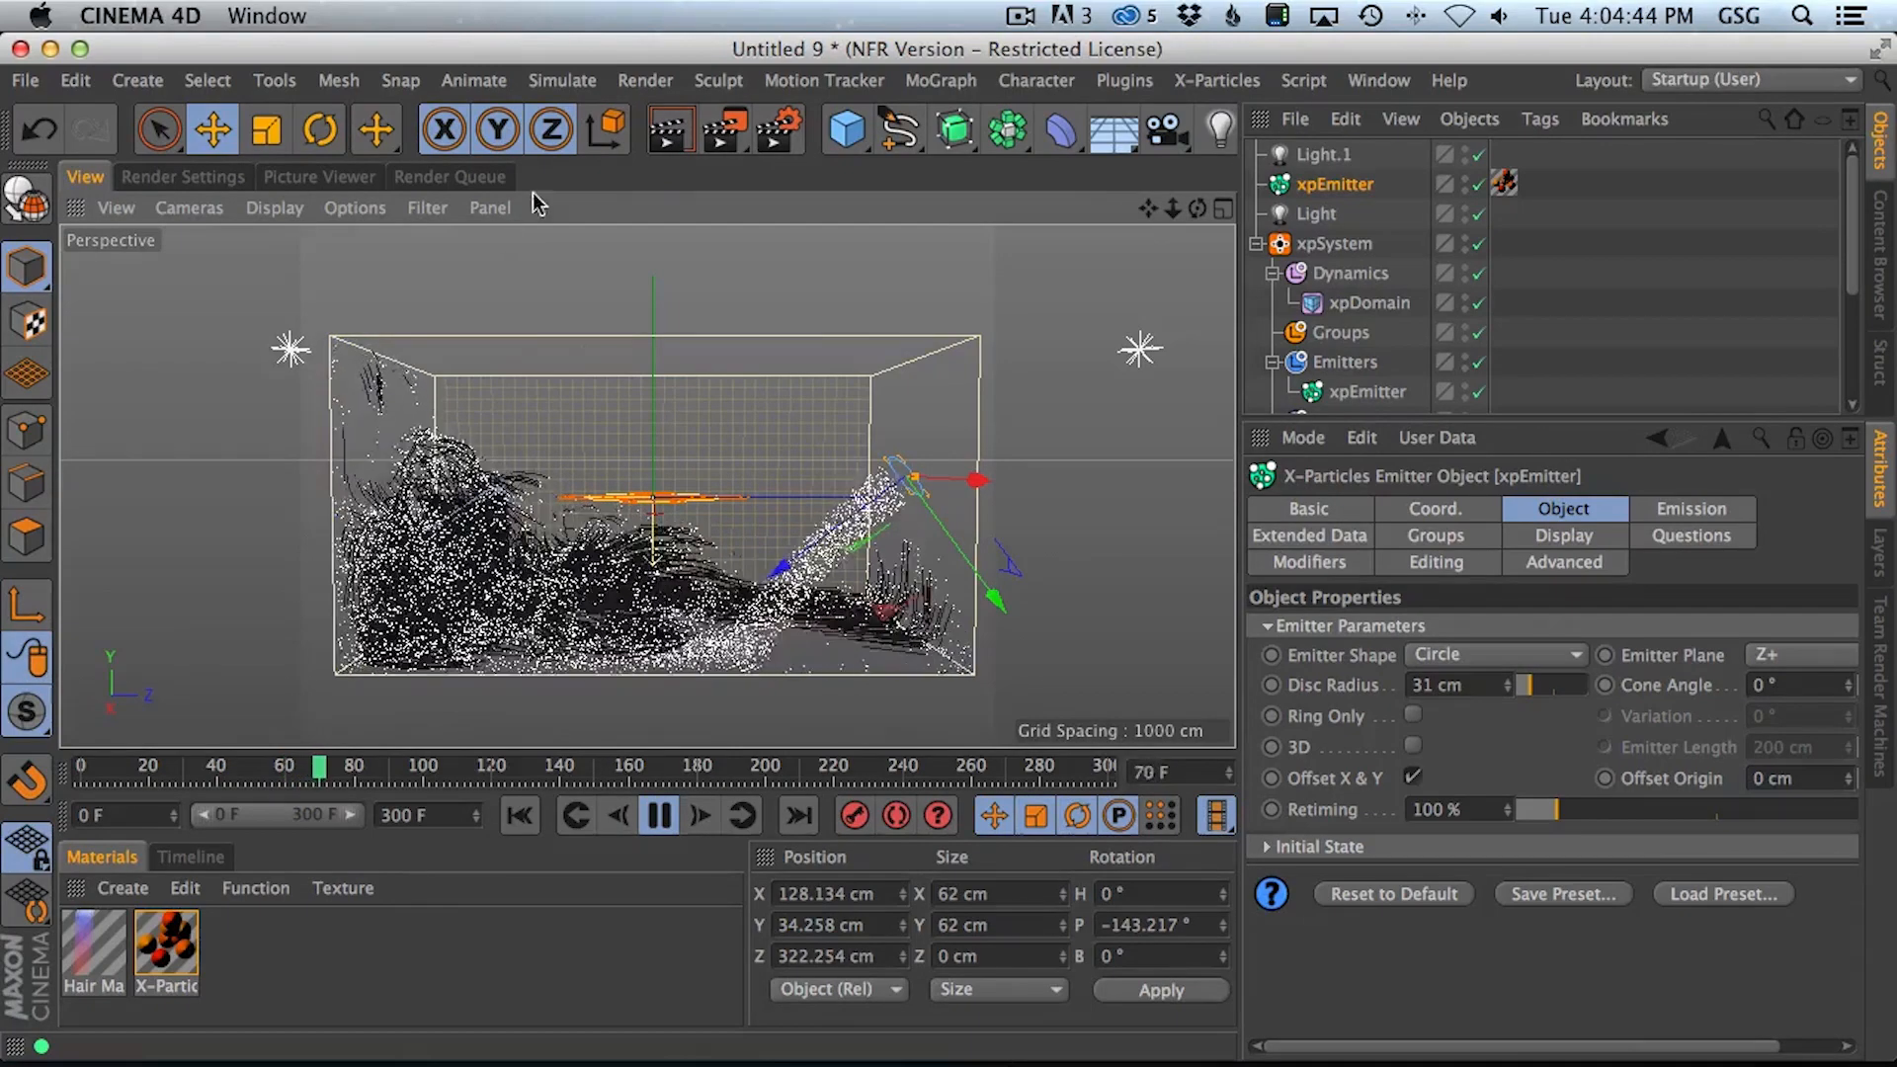
{"action": "left_click", "coordinate": [667, 130]}
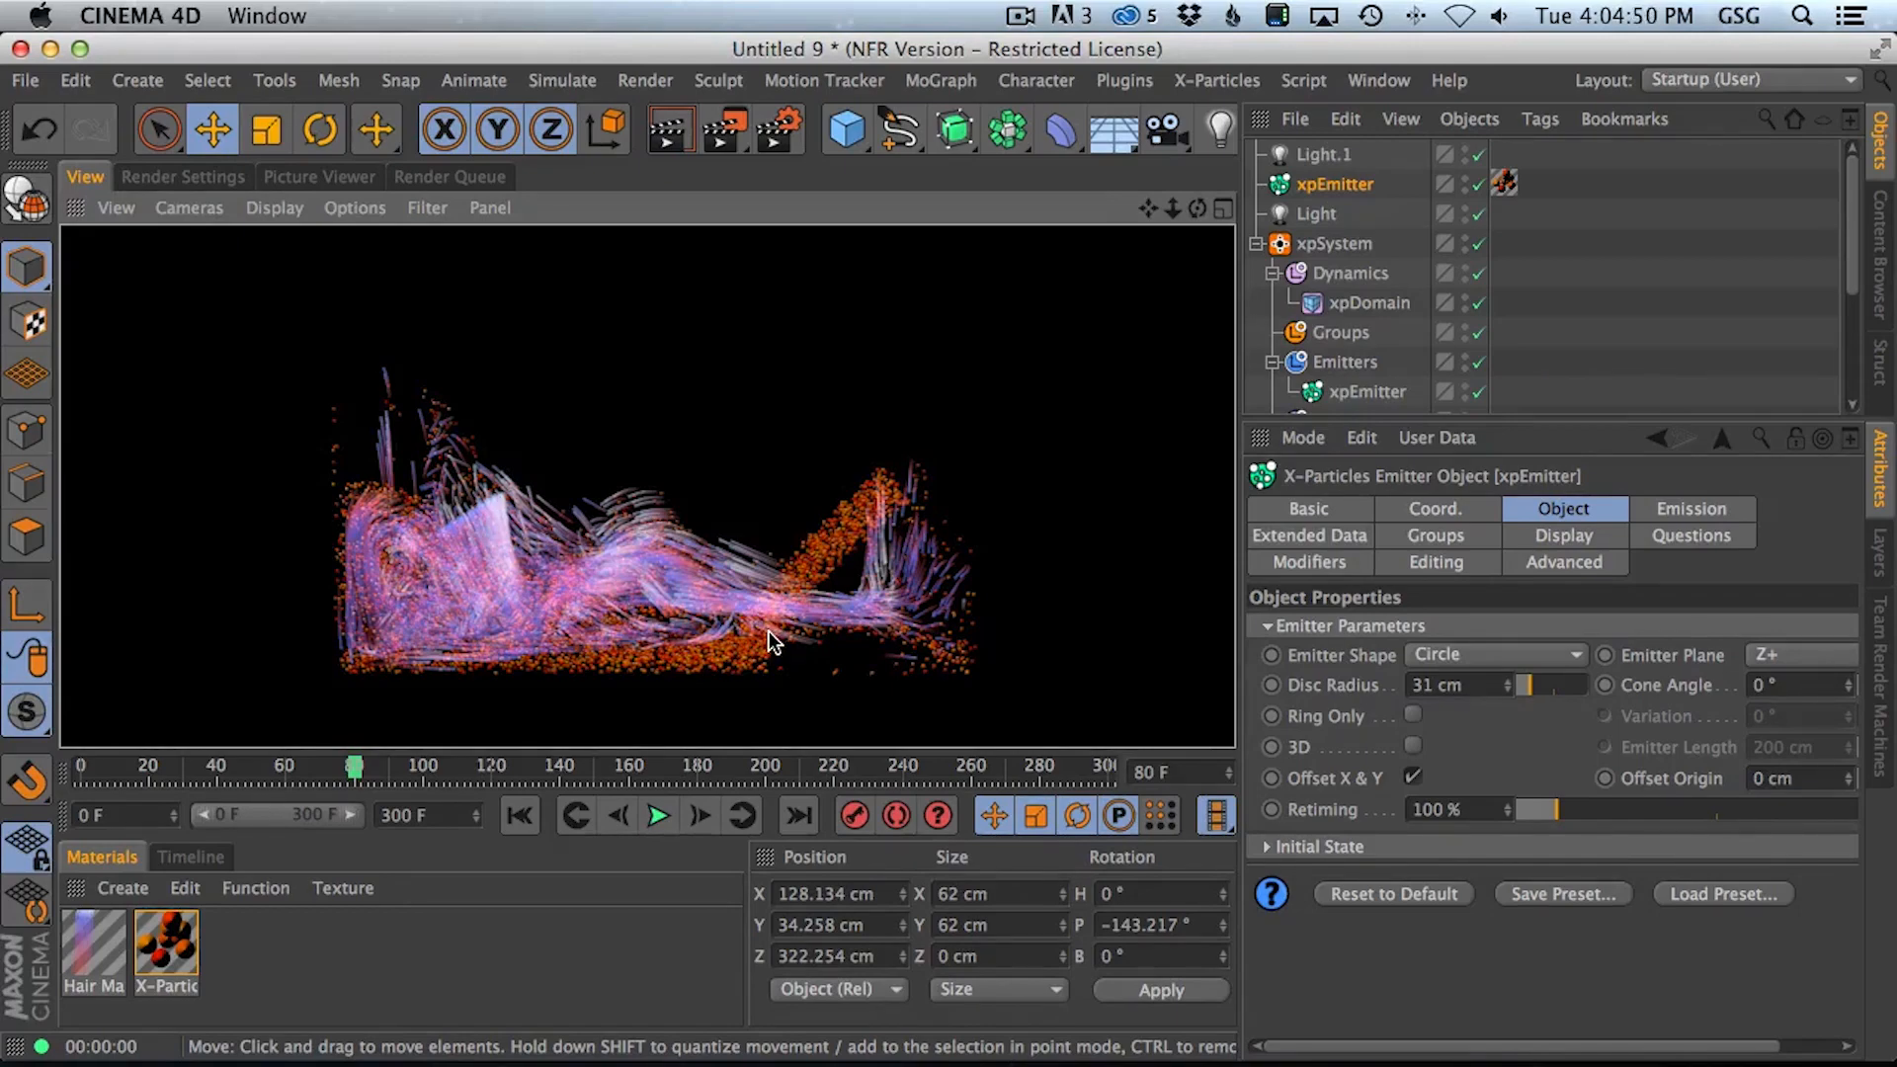
Continue playback with the domain viewed closer, and render the mixed particles at frame 115
{"action": "left_click", "coordinate": [658, 816]}
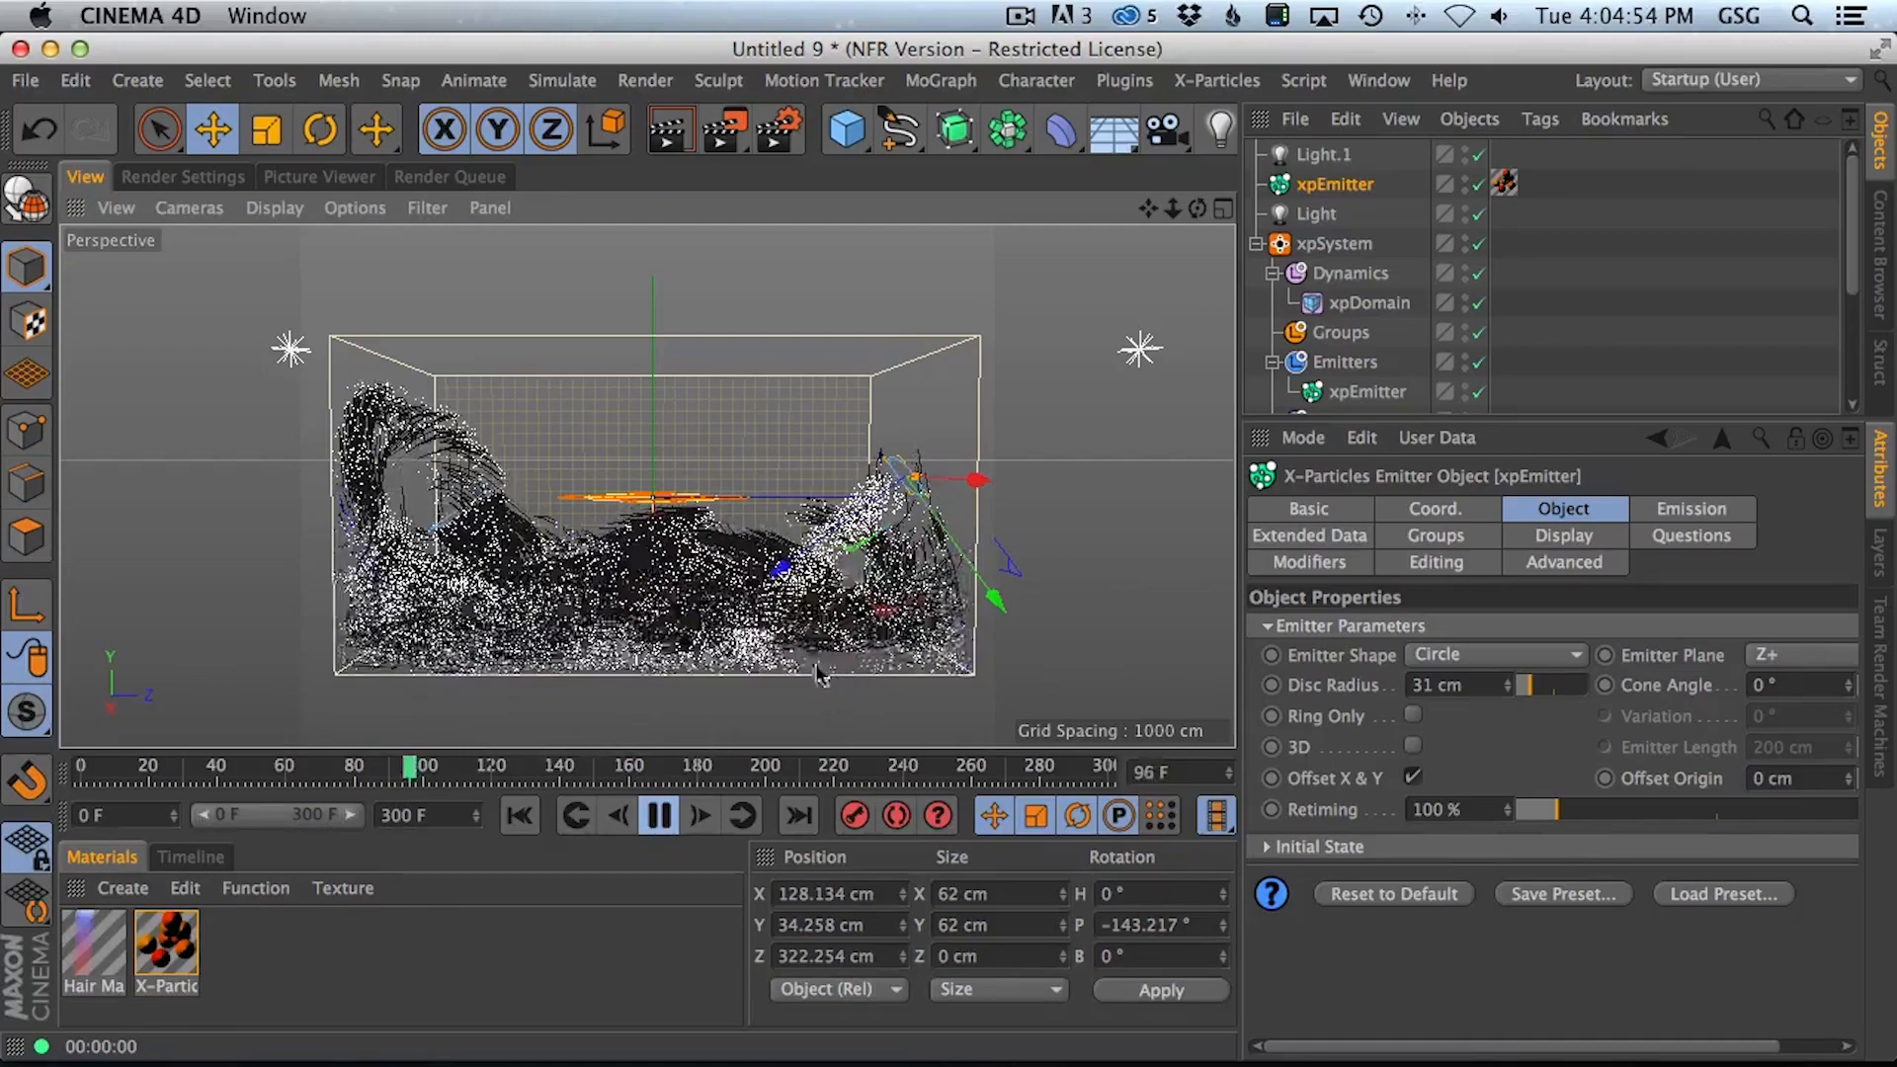
{"action": "scroll", "coordinate": [798, 632], "scroll_direction": "up", "scroll_amount": 3}
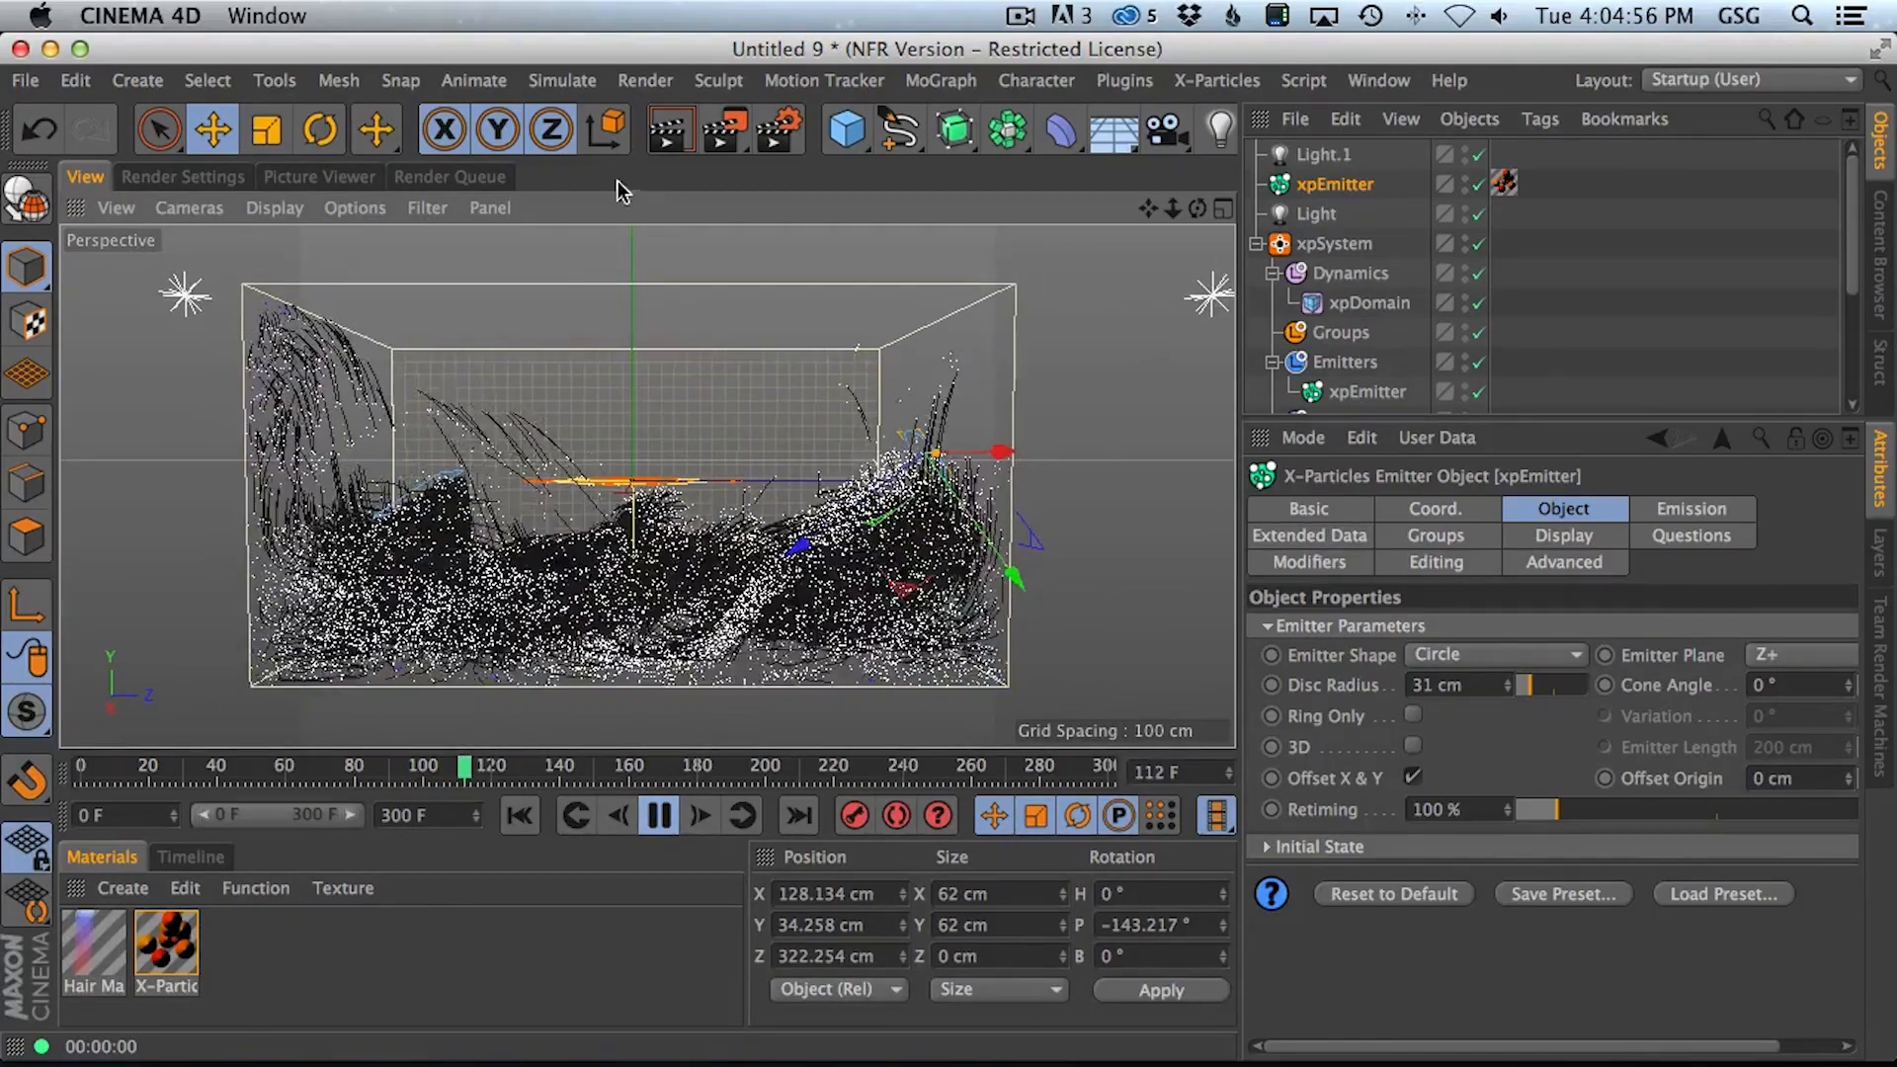
{"action": "left_click", "coordinate": [647, 146]}
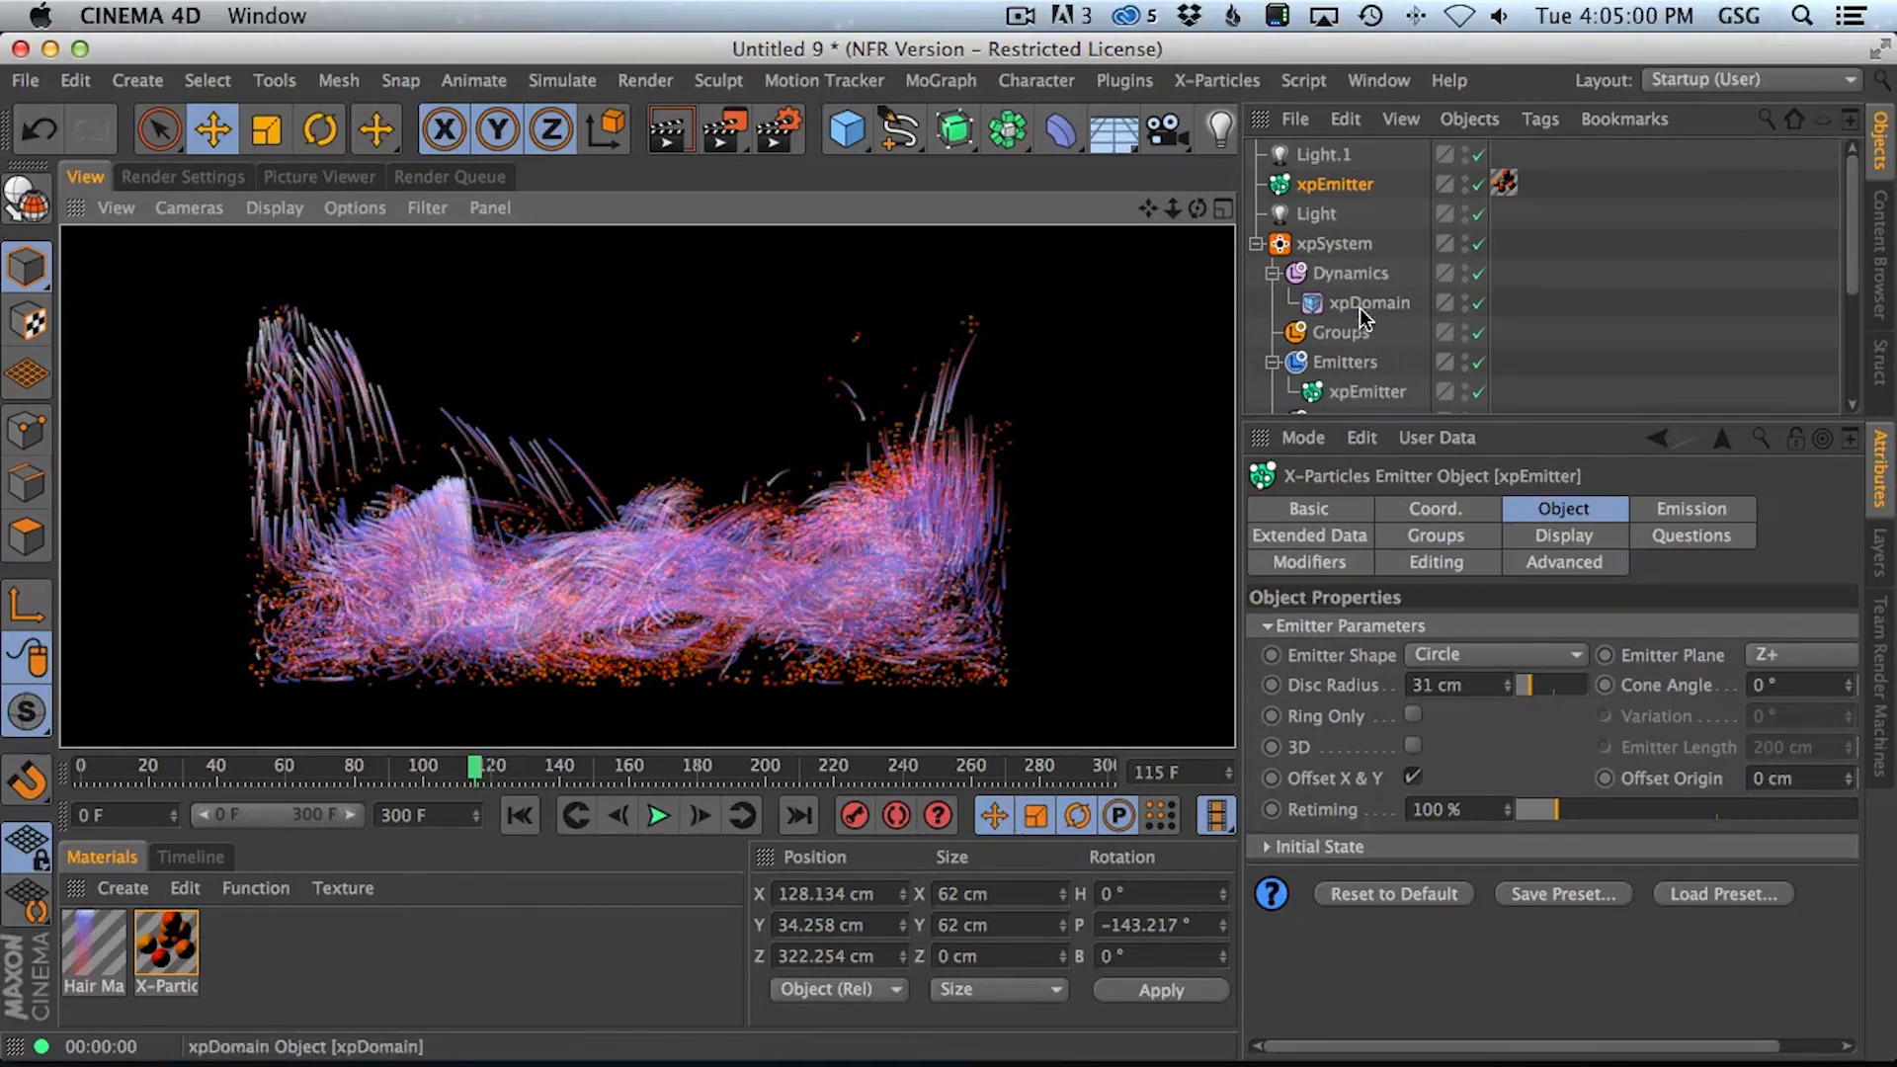
{"action": "left_click_drag", "start_coordinate": [1851, 259], "coordinate": [1853, 328]}
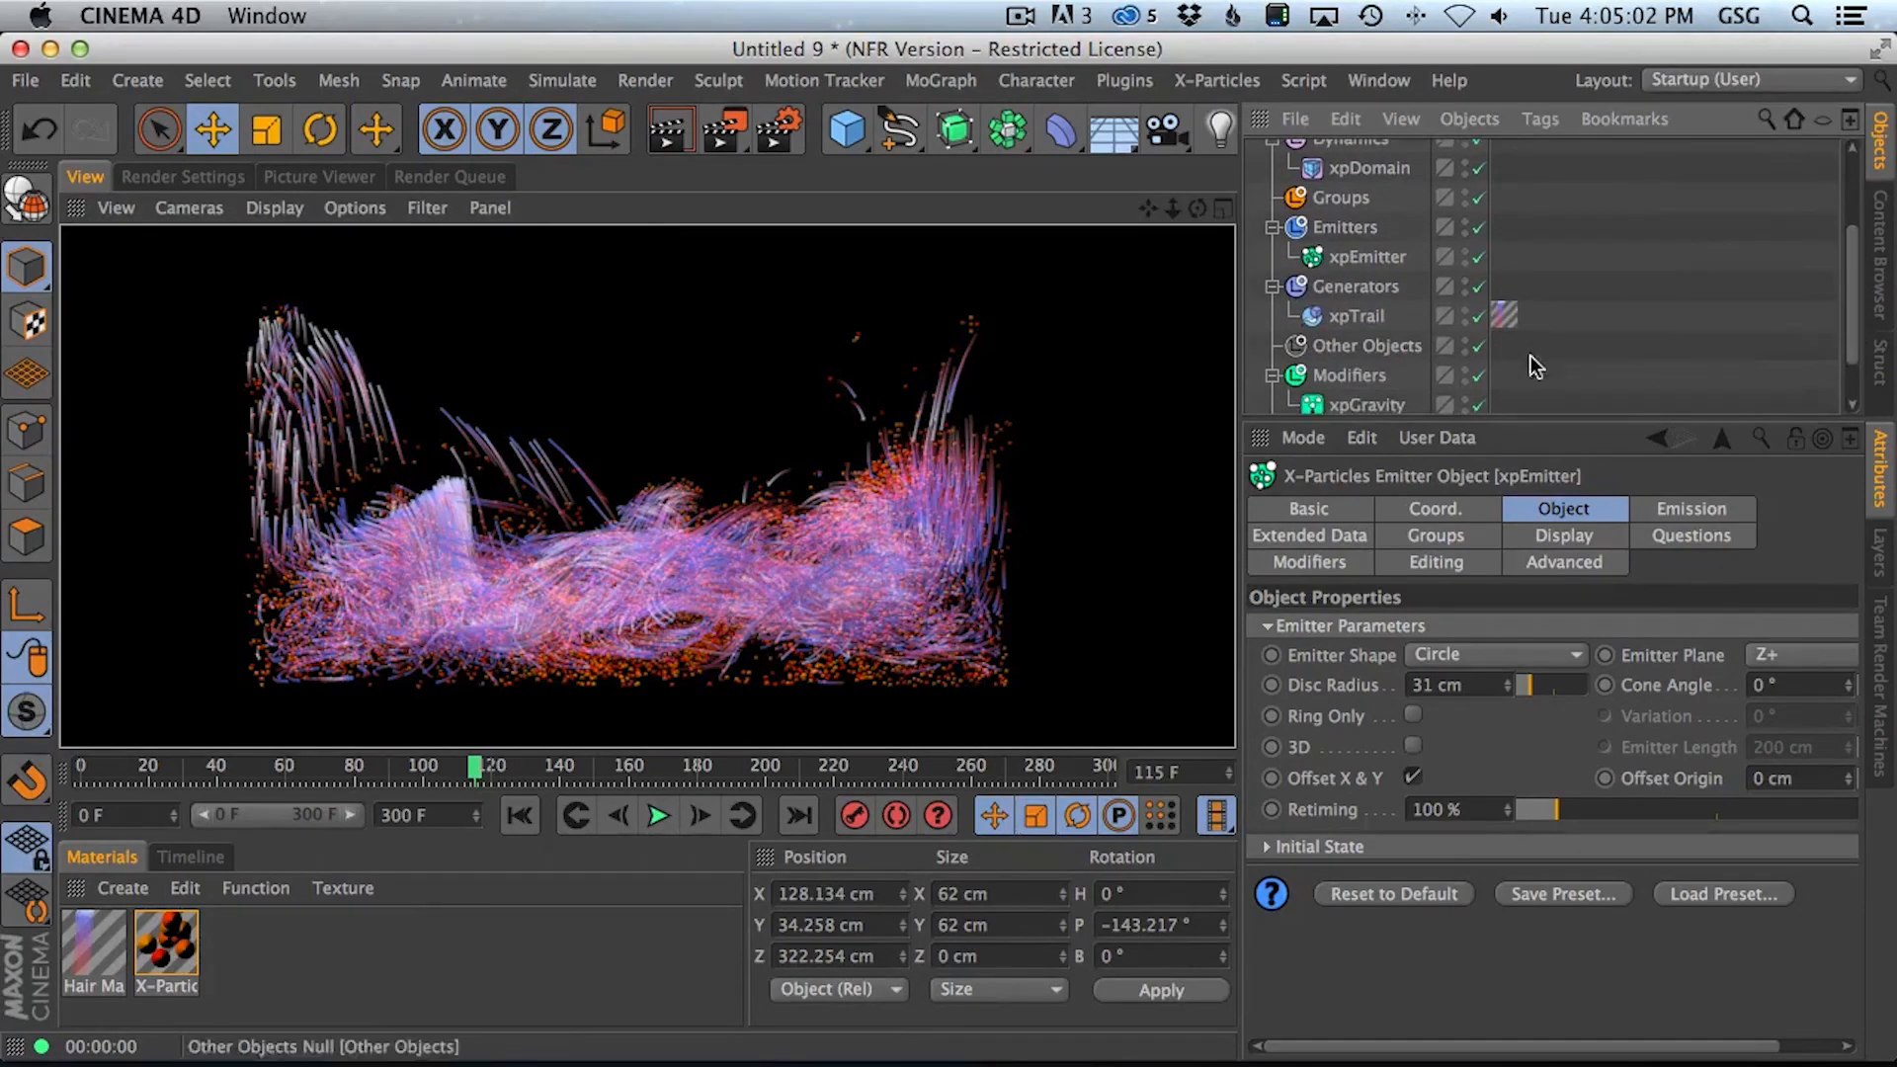
Select the xpTrail object and replay the simulation from the first frame
{"action": "left_click", "coordinate": [1370, 258]}
{"action": "left_click", "coordinate": [1360, 316]}
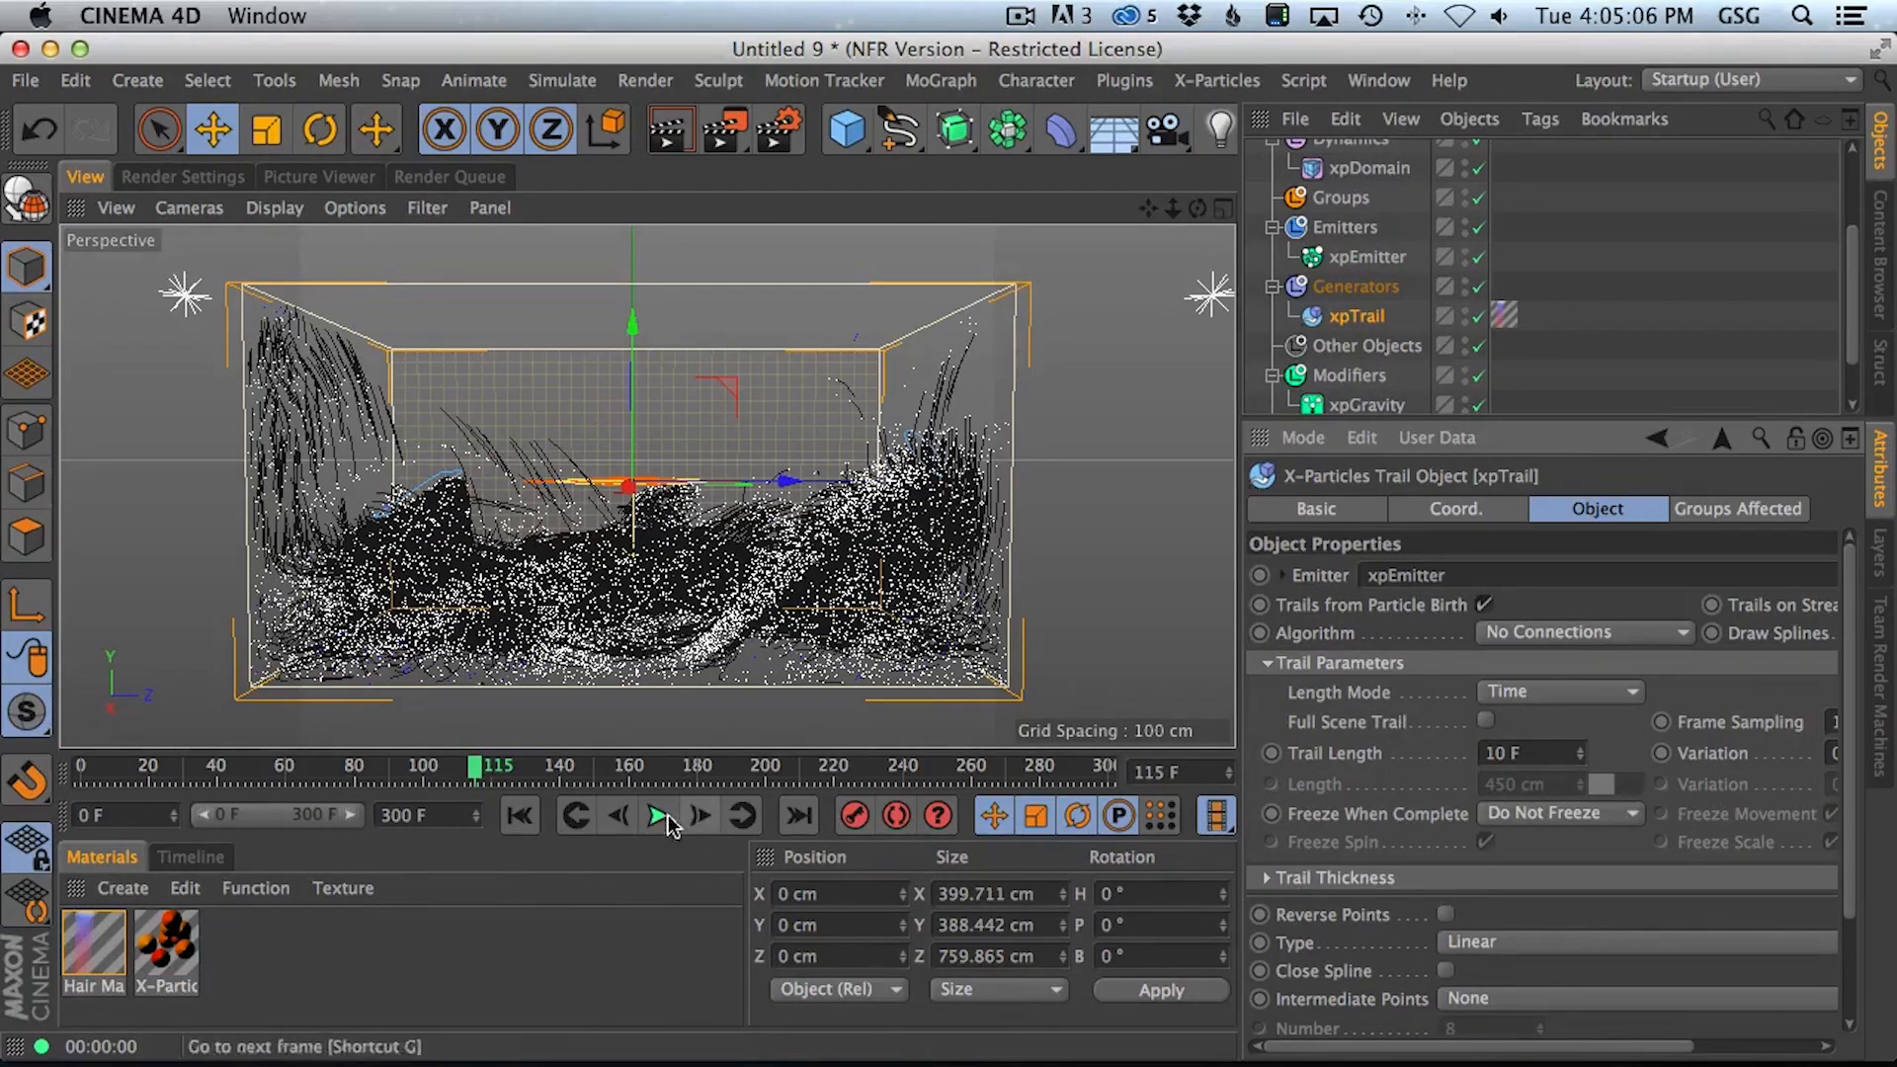
{"action": "left_click", "coordinate": [520, 815]}
{"action": "left_click", "coordinate": [657, 815]}
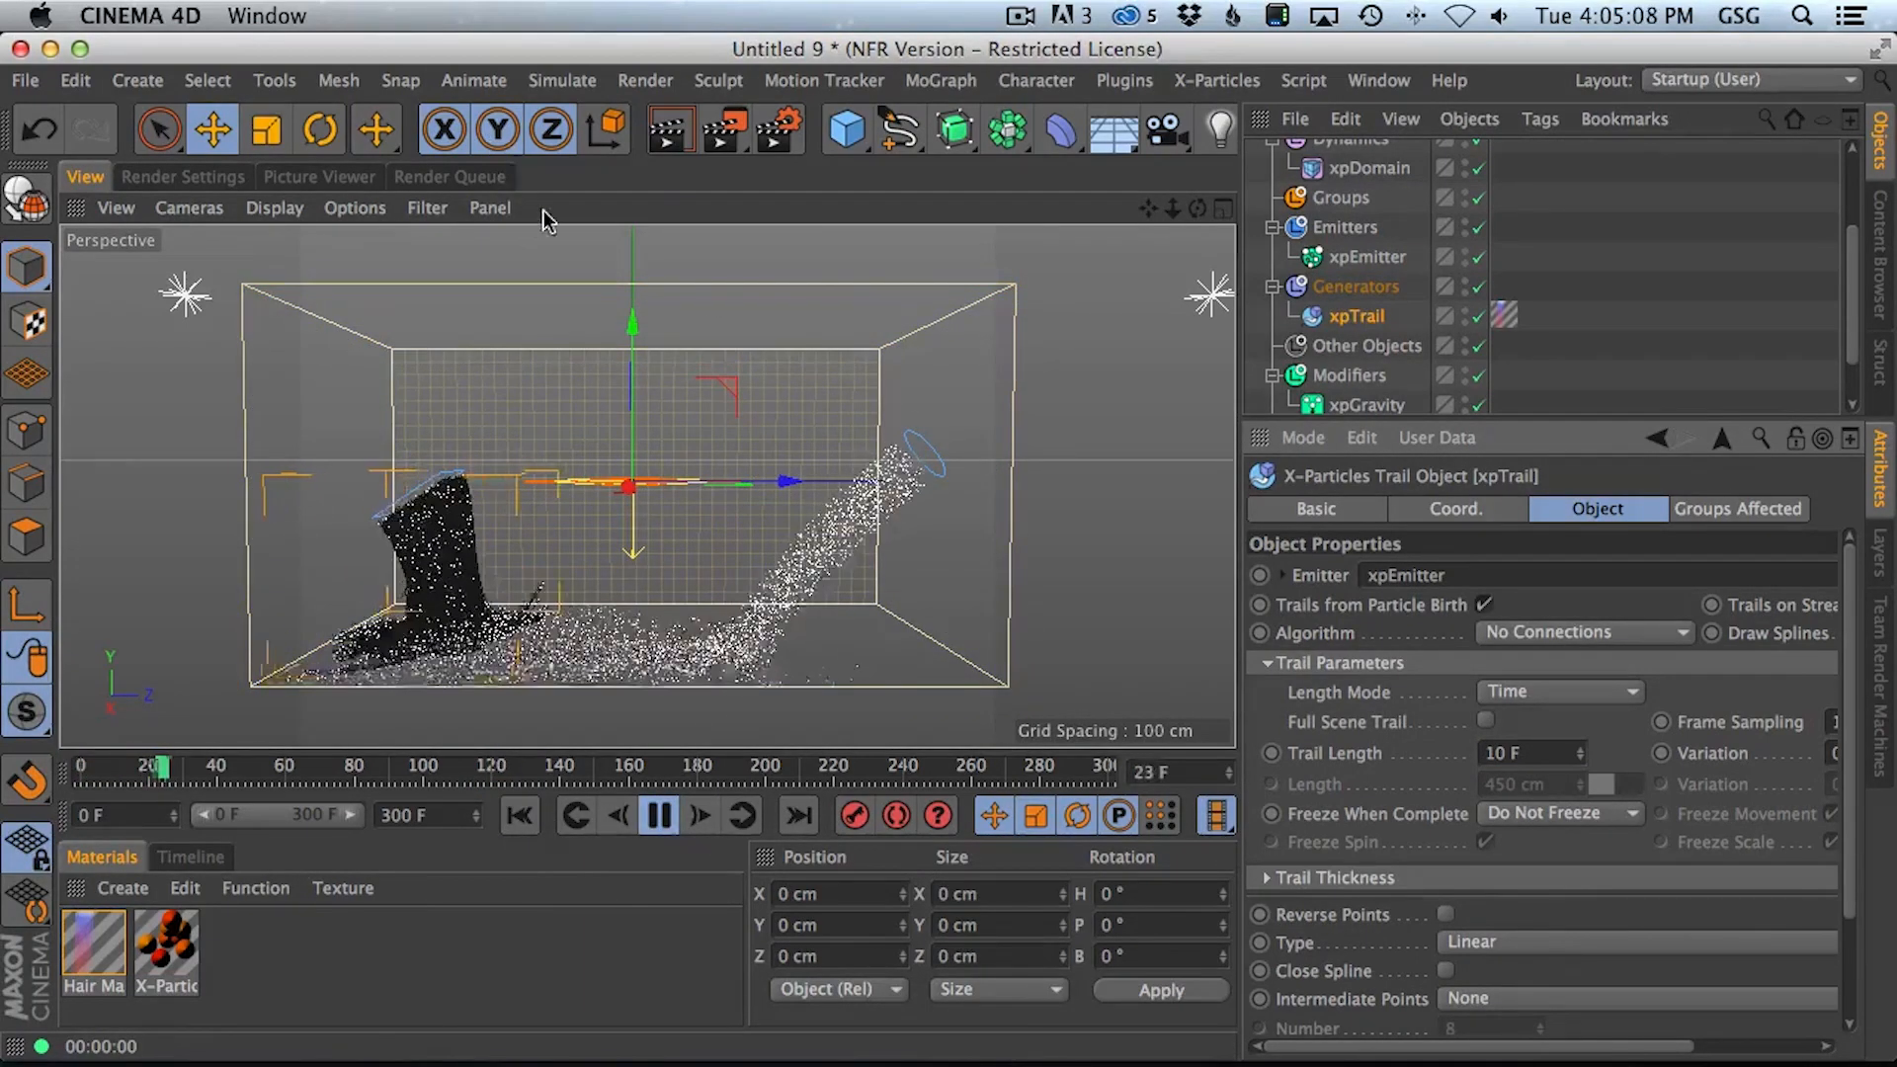
Set the emission speed of the xpEmitter inside the Emitters group to 814 cm
{"action": "left_click", "coordinate": [1370, 256]}
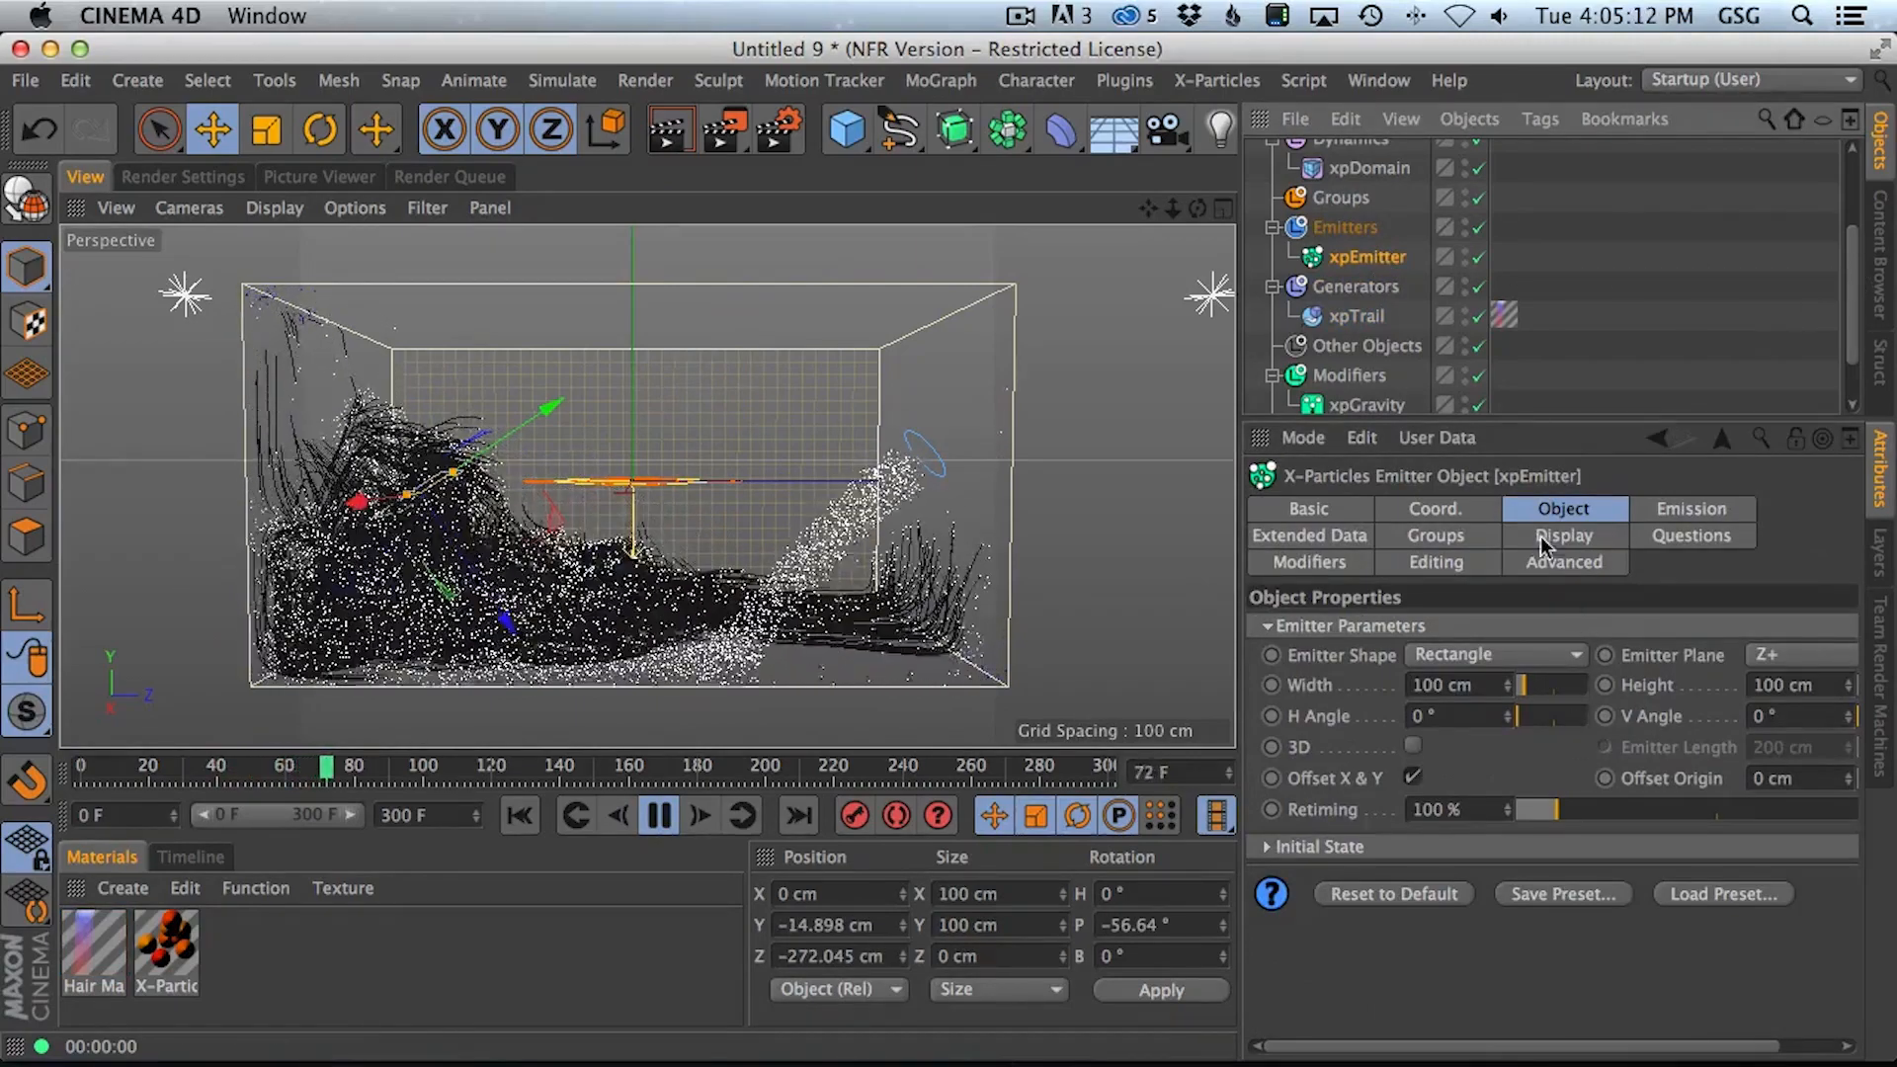
{"action": "left_click", "coordinate": [1684, 509]}
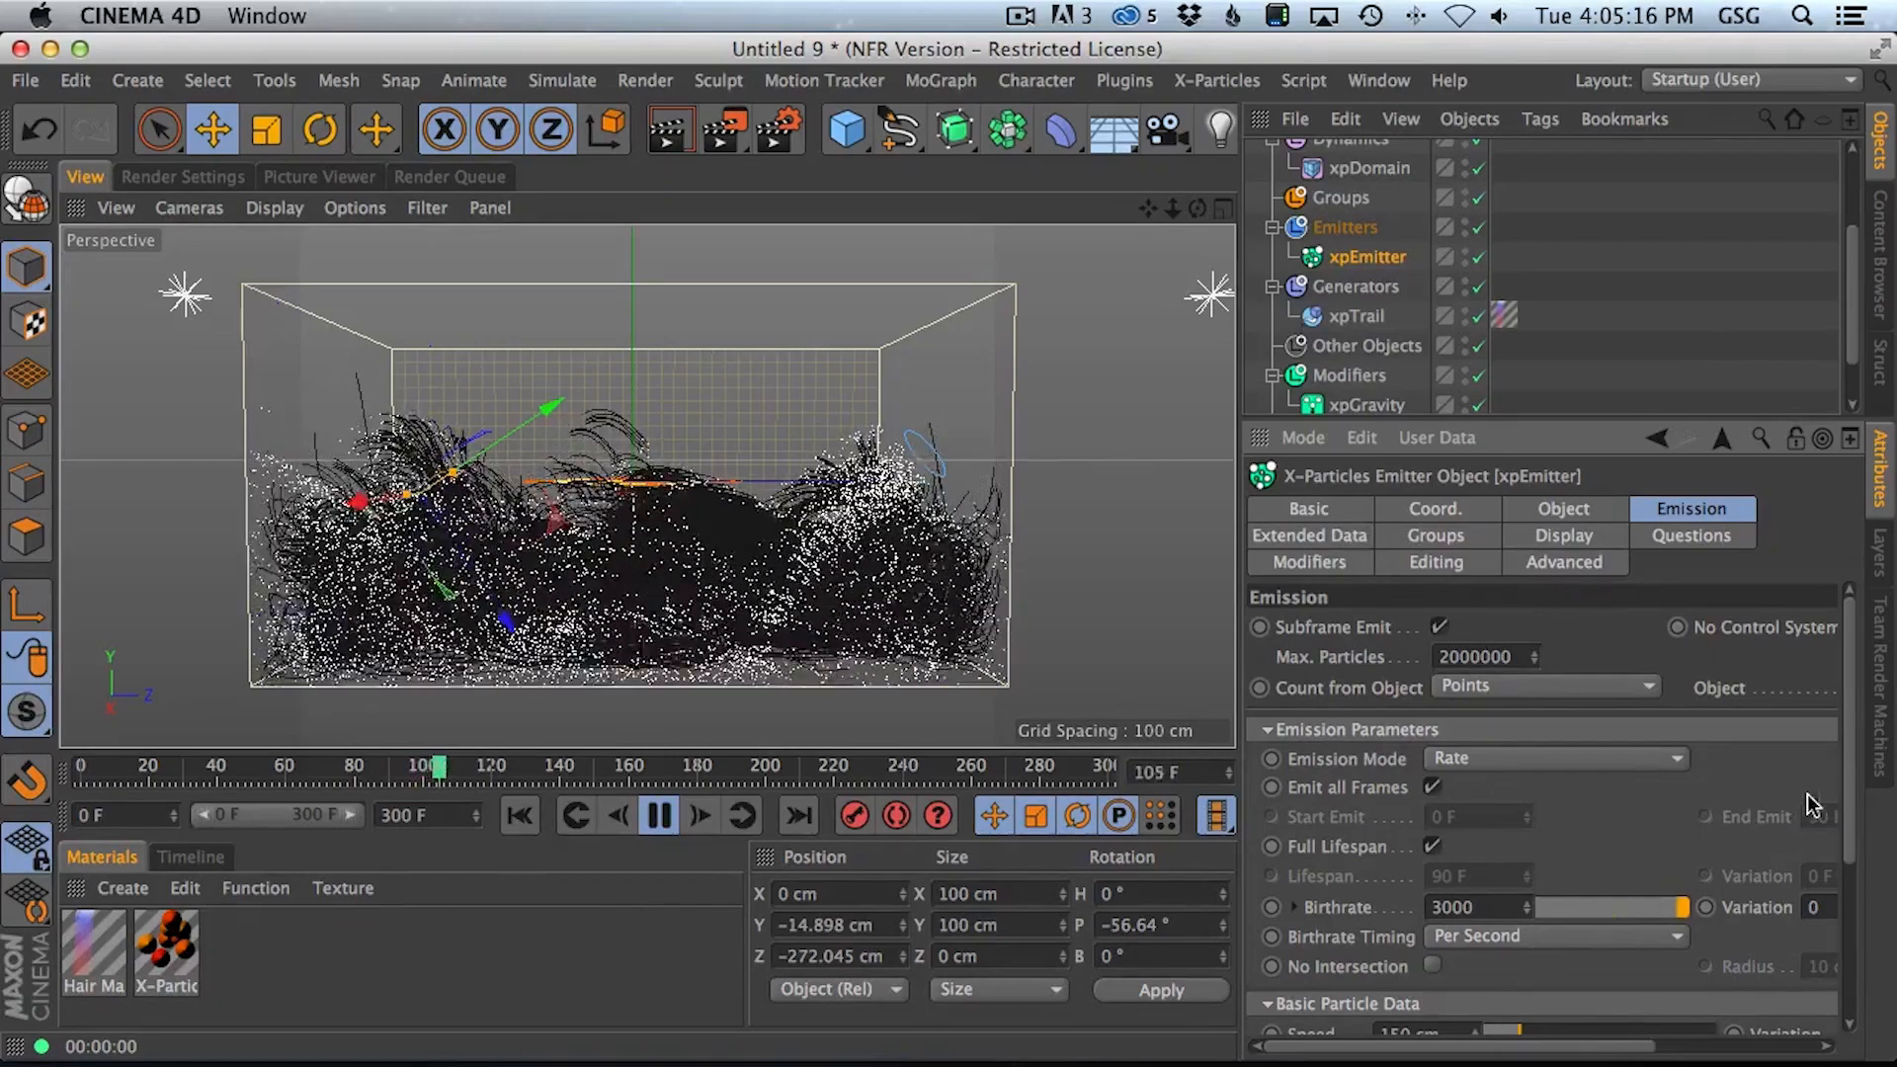
{"action": "scroll", "coordinate": [1581, 810], "scroll_direction": "down", "scroll_amount": 5}
{"action": "left_click_drag", "start_coordinate": [1620, 856], "coordinate": [1675, 842]}
Raise the xpEmitter to about Y 139 cm while the simulation plays, and render the view at frame 166
{"action": "left_click_drag", "start_coordinate": [499, 455], "coordinate": [492, 319]}
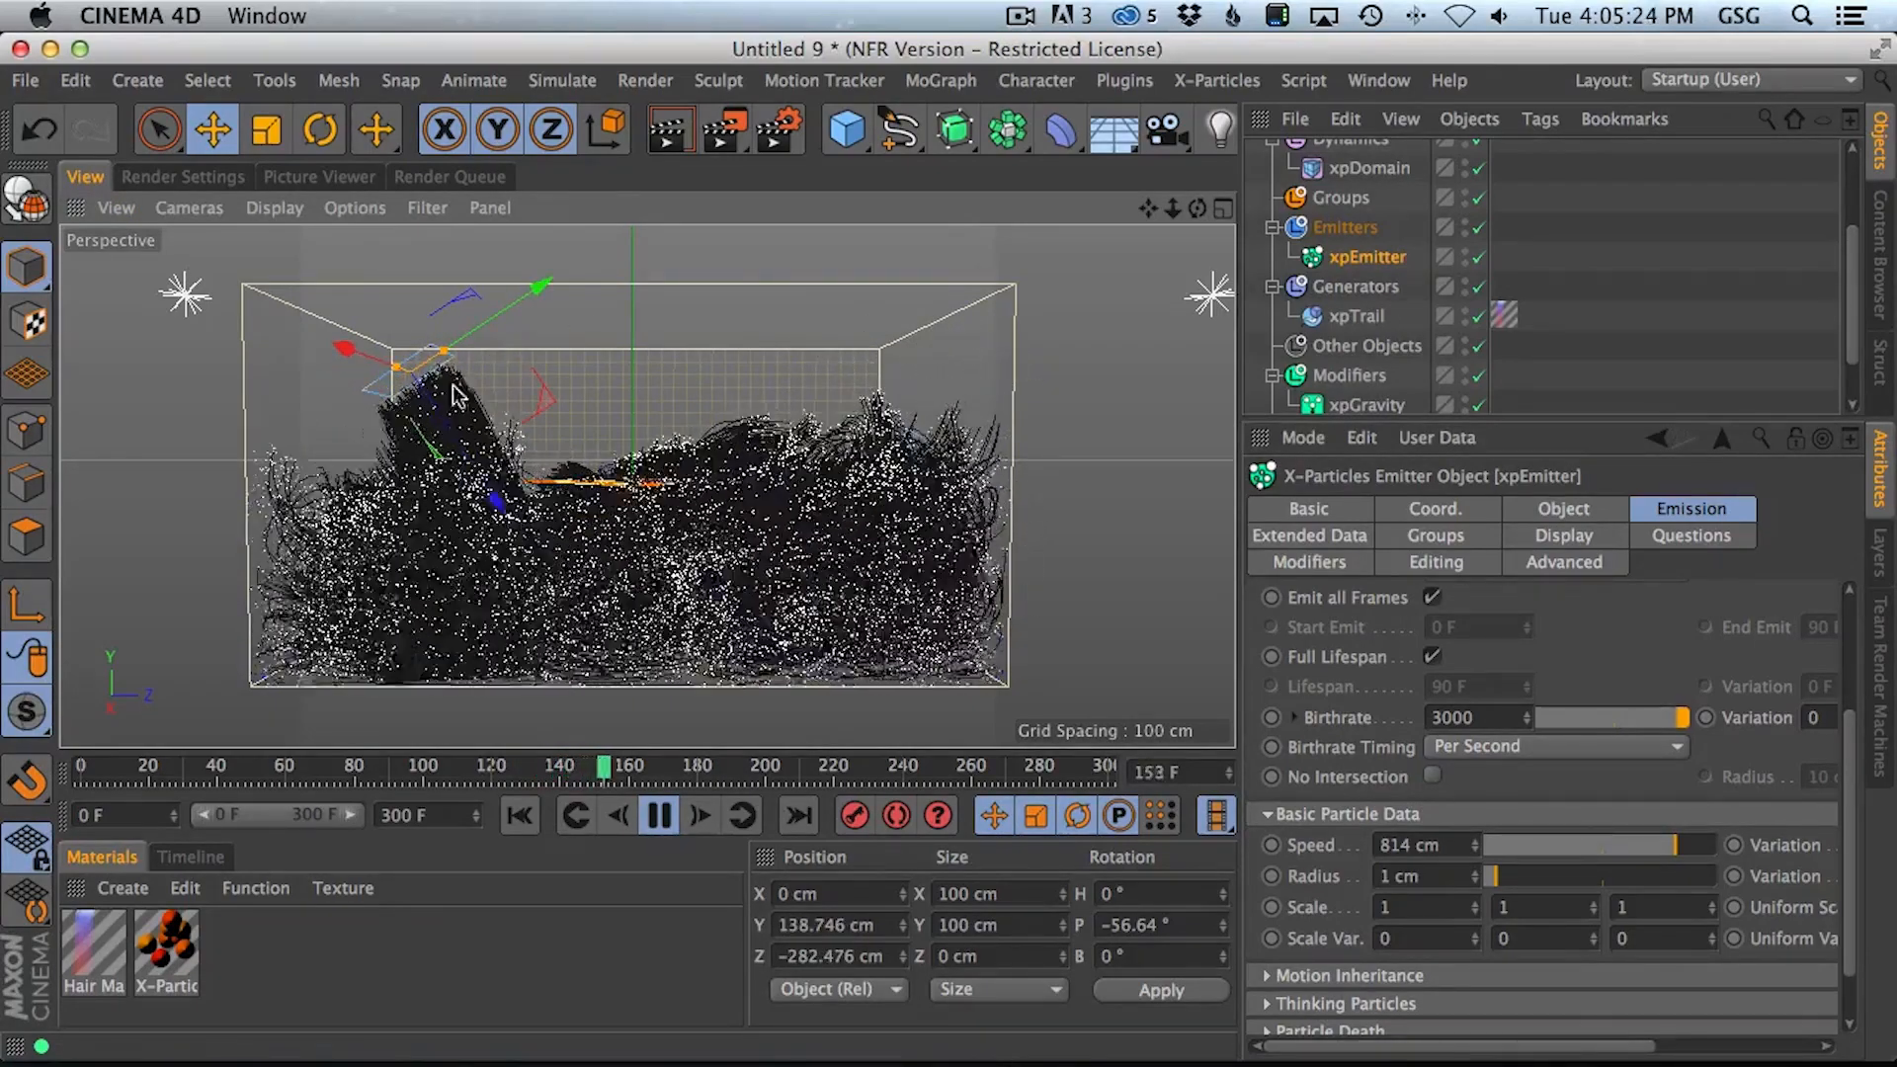
{"action": "left_click", "coordinate": [668, 129]}
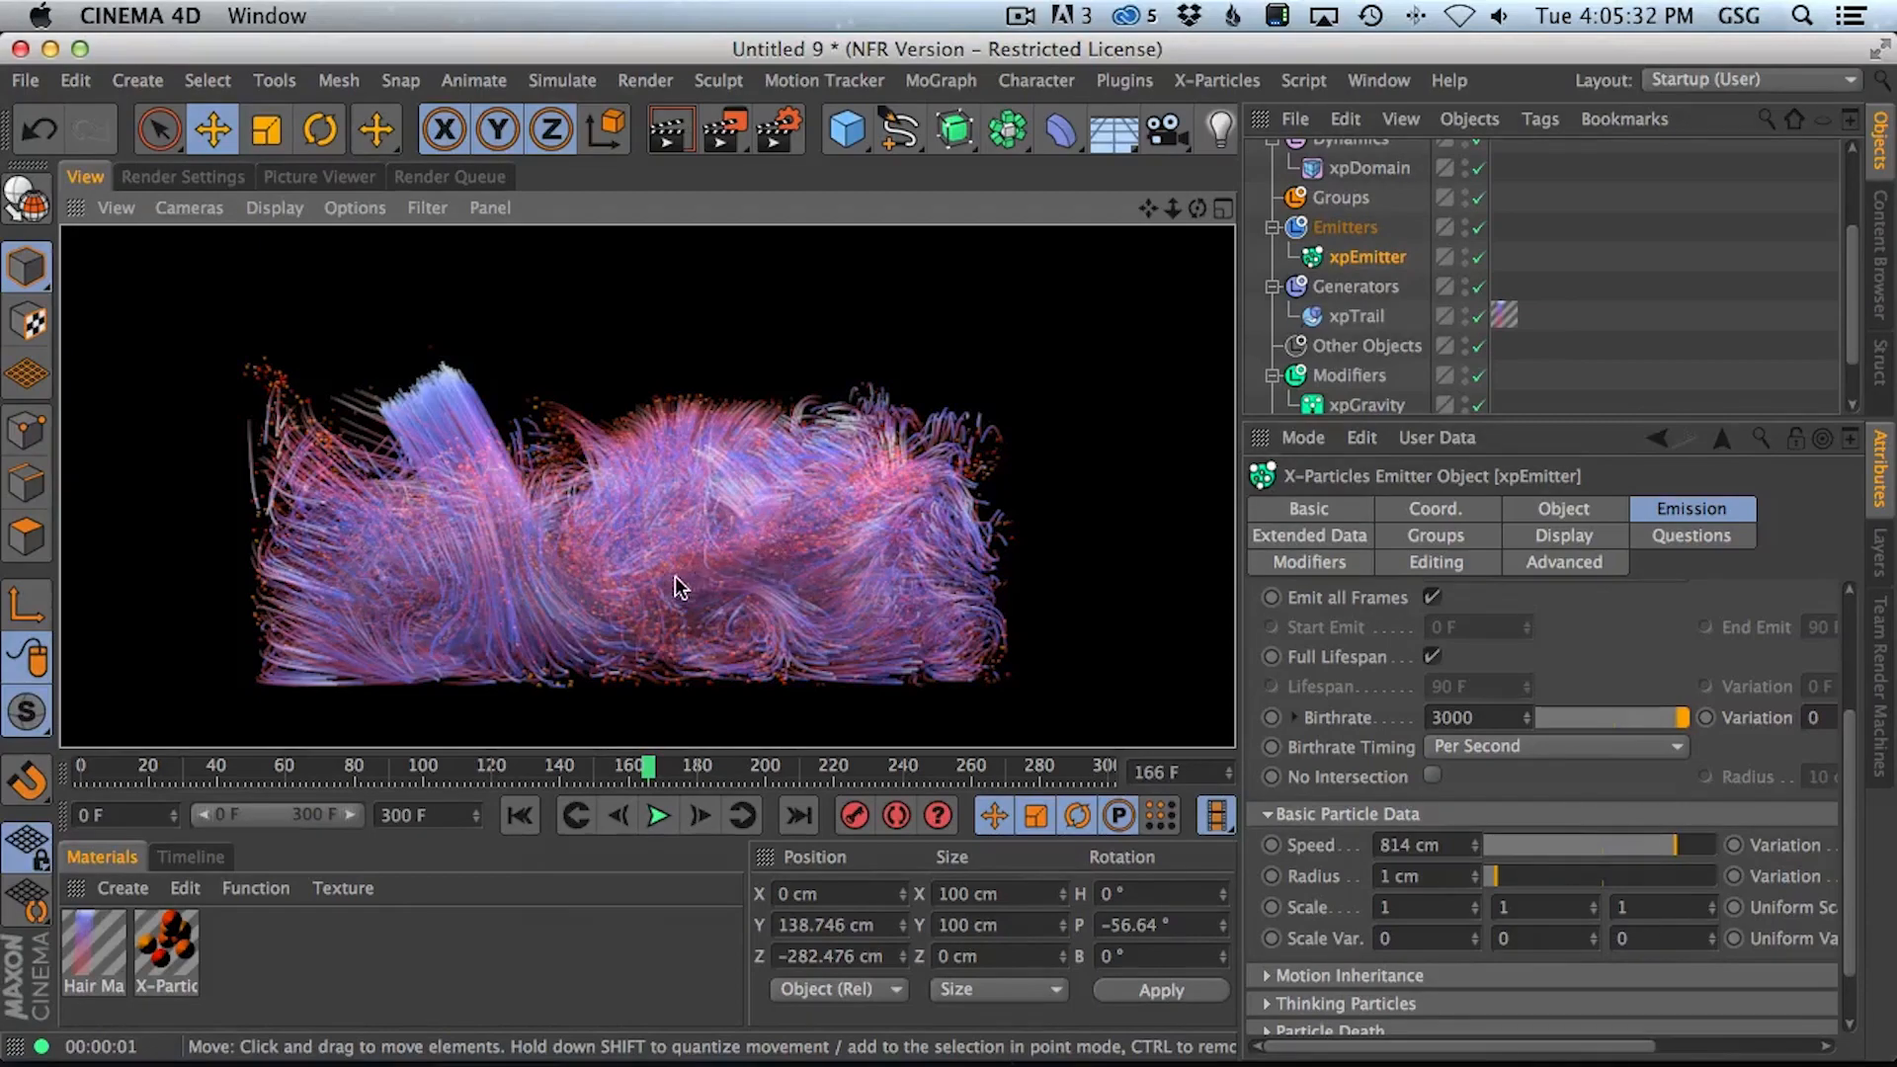
{"action": "mouse_move", "coordinate": [644, 591]}
{"action": "left_mouse_down", "text": "alt"}
{"action": "mouse_move", "coordinate": [687, 583]}
{"action": "mouse_move", "coordinate": [638, 593]}
{"action": "left_mouse_up", "text": "alt"}
Try an X-Particles xpLight tag on the Light.1 object and delete it again
{"action": "scroll", "coordinate": [1847, 321], "scroll_direction": "up", "scroll_amount": 5}
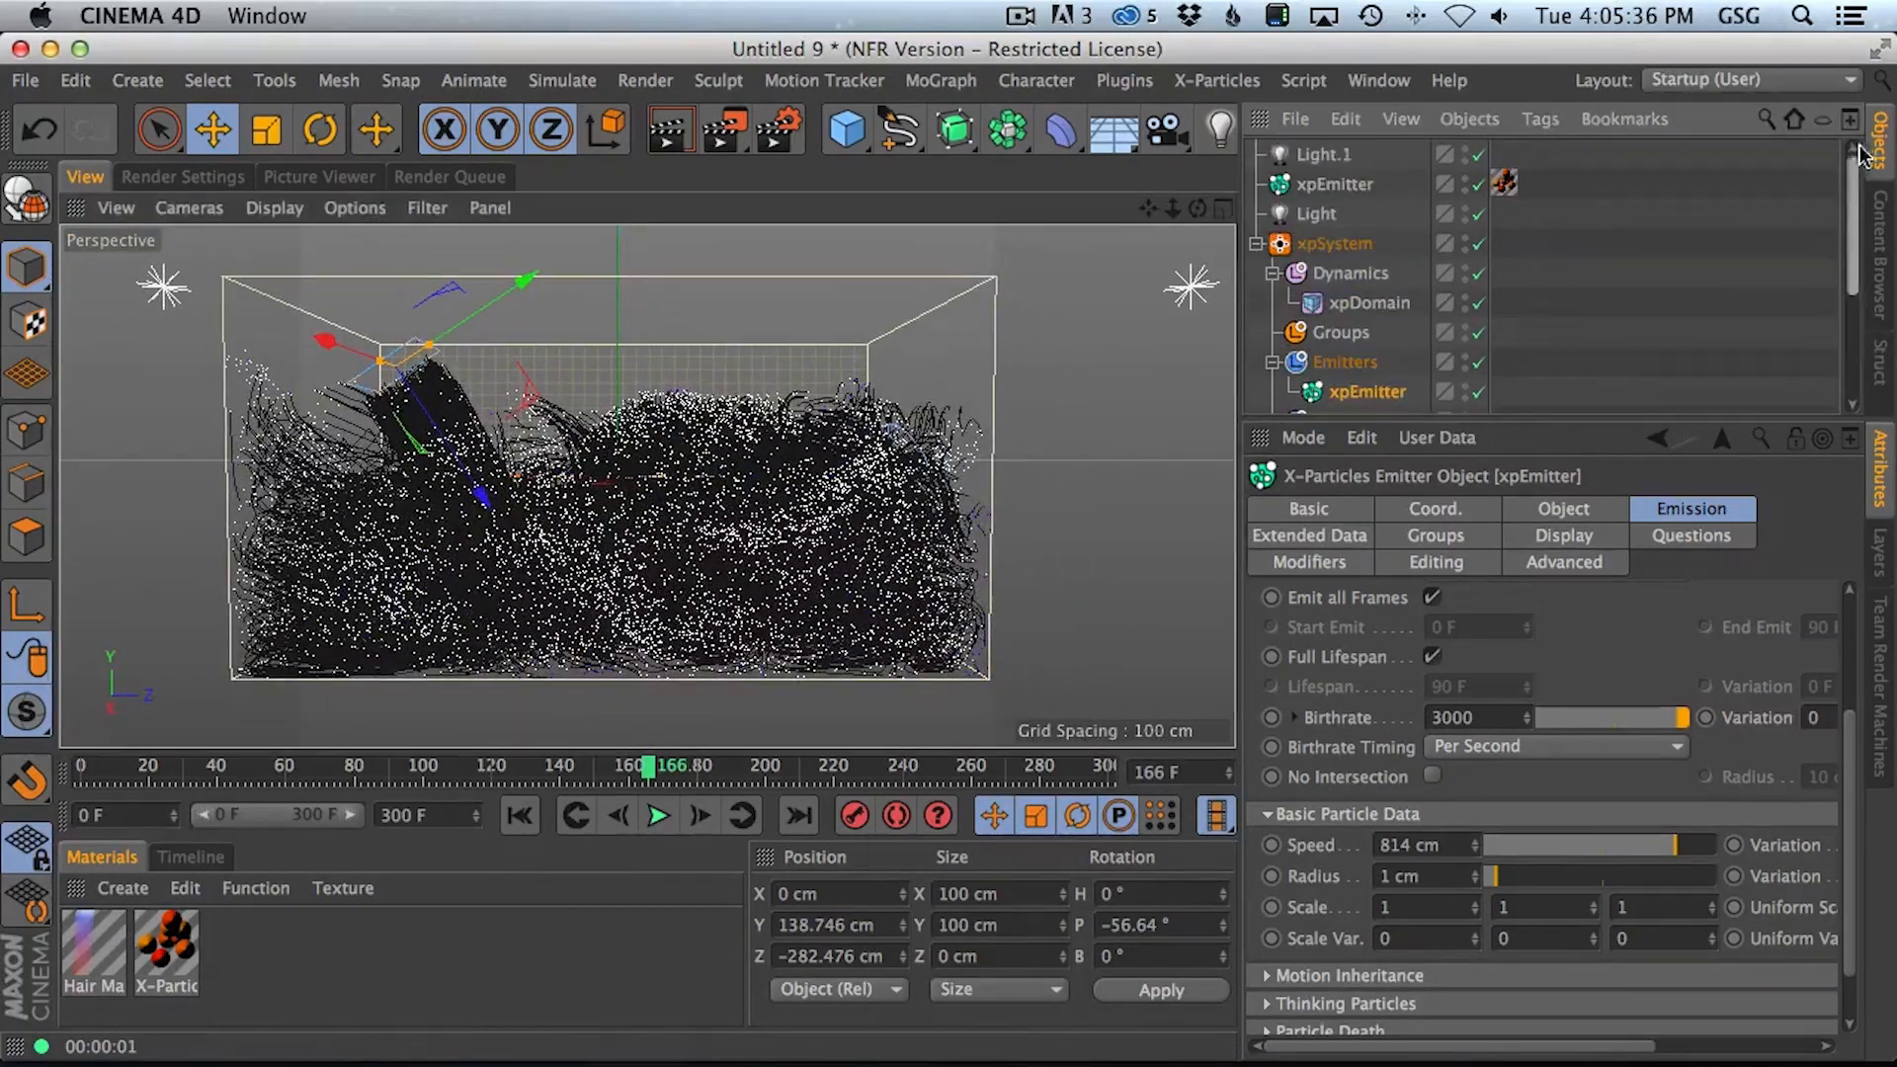
{"action": "left_click", "coordinate": [1391, 160]}
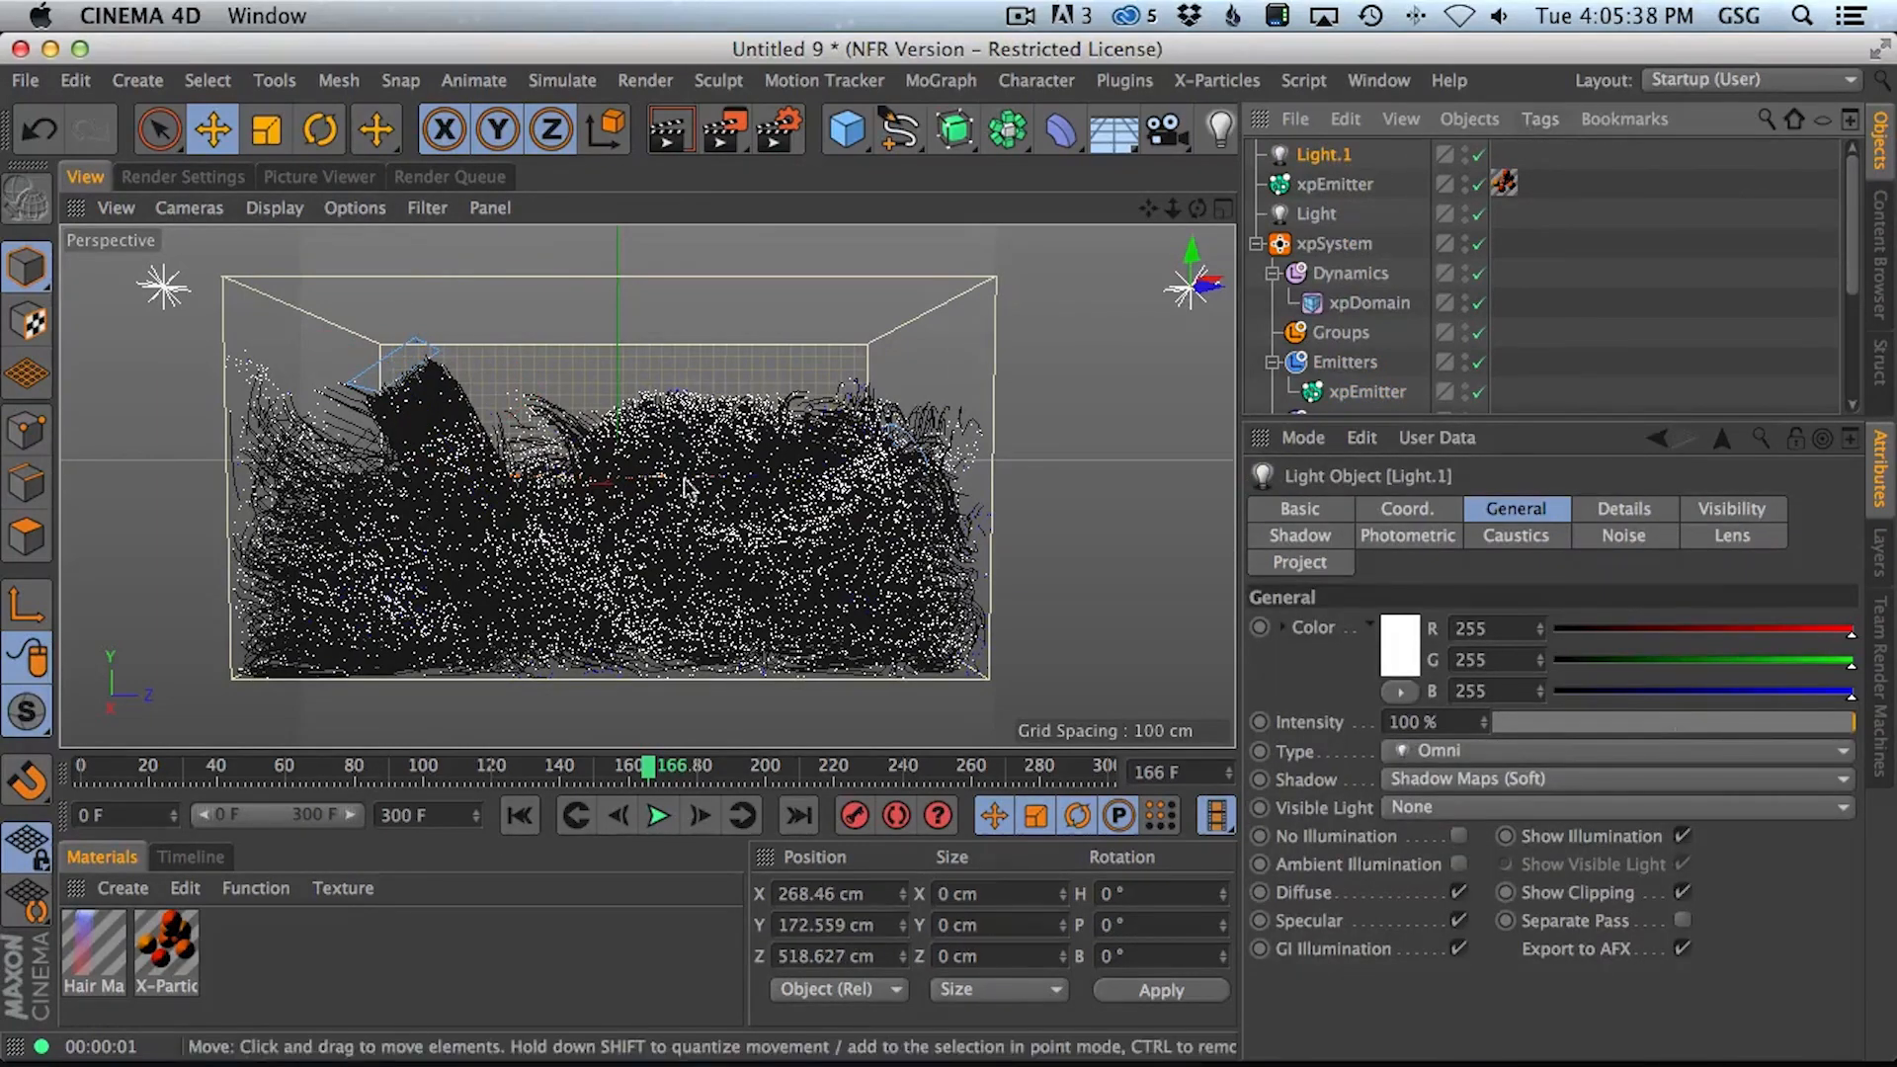
{"action": "left_click_drag", "start_coordinate": [713, 497], "coordinate": [776, 472], "text": "alt"}
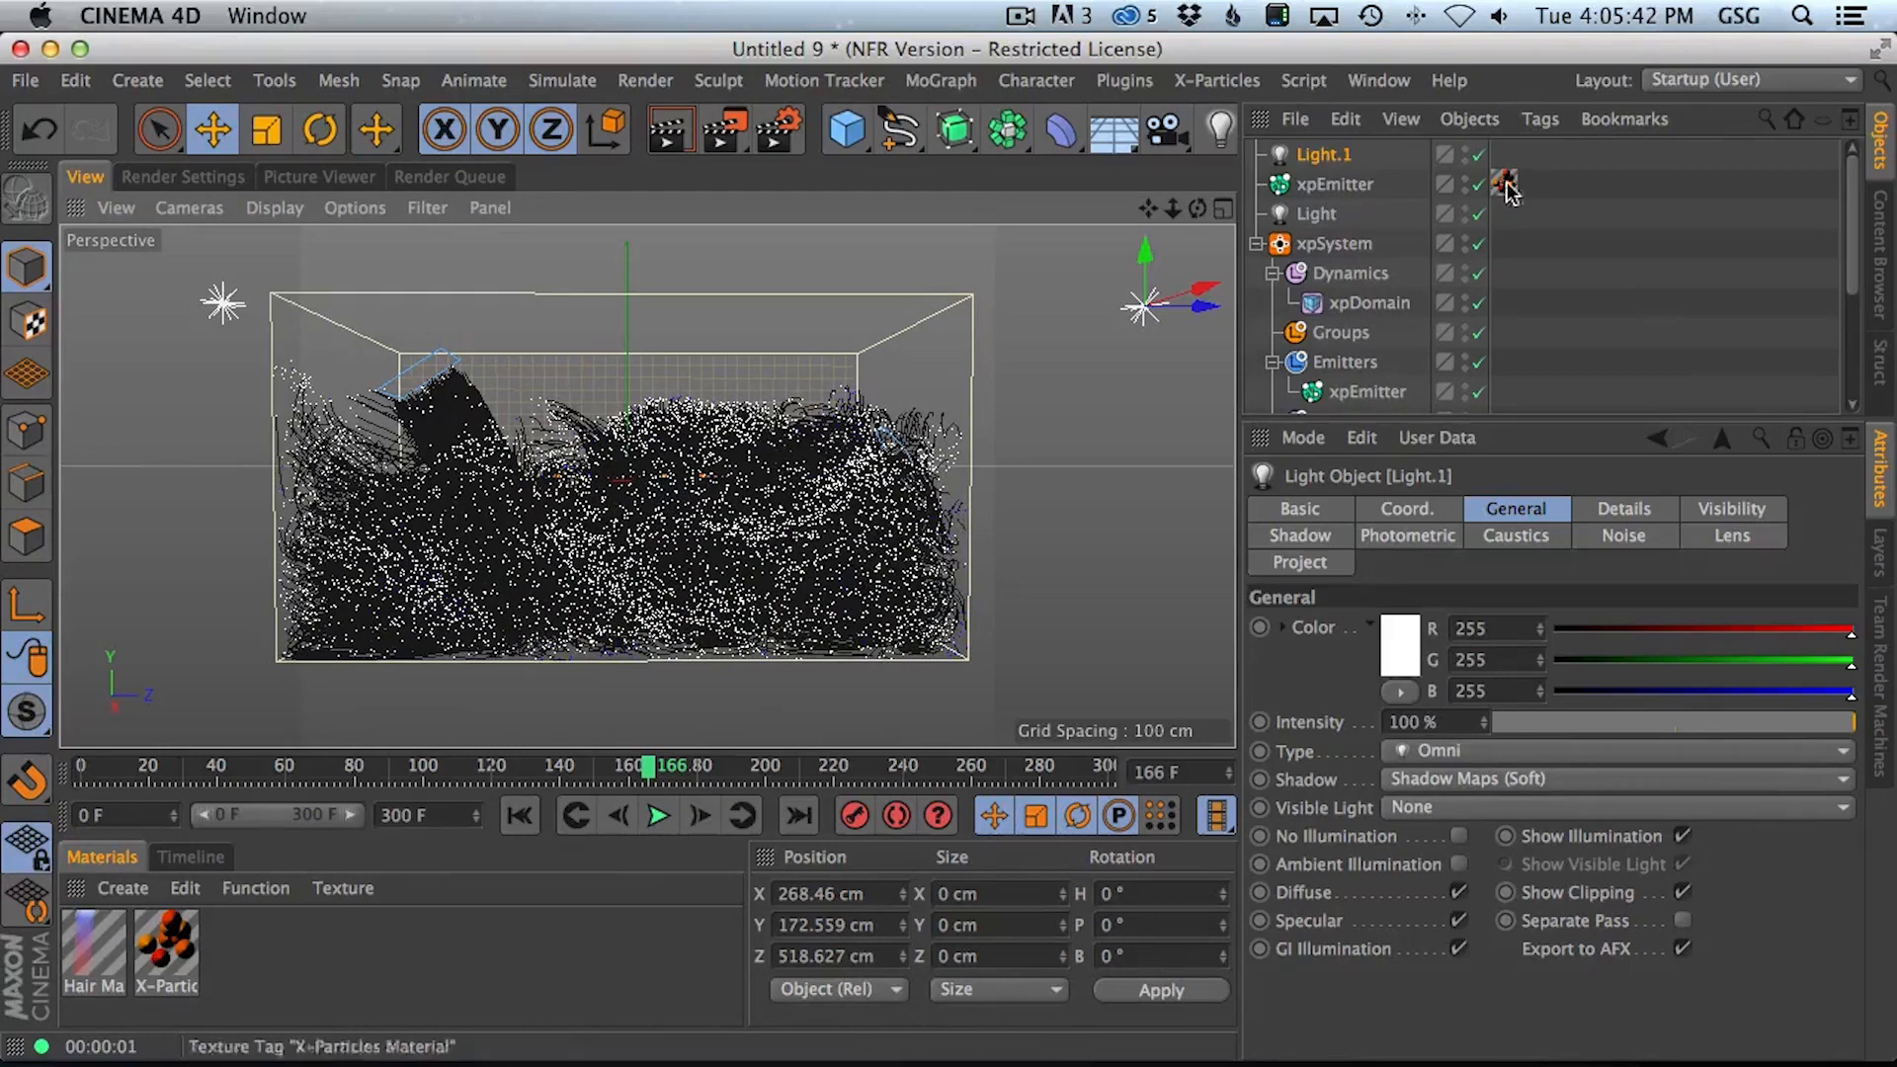
{"action": "left_click", "coordinate": [1541, 120]}
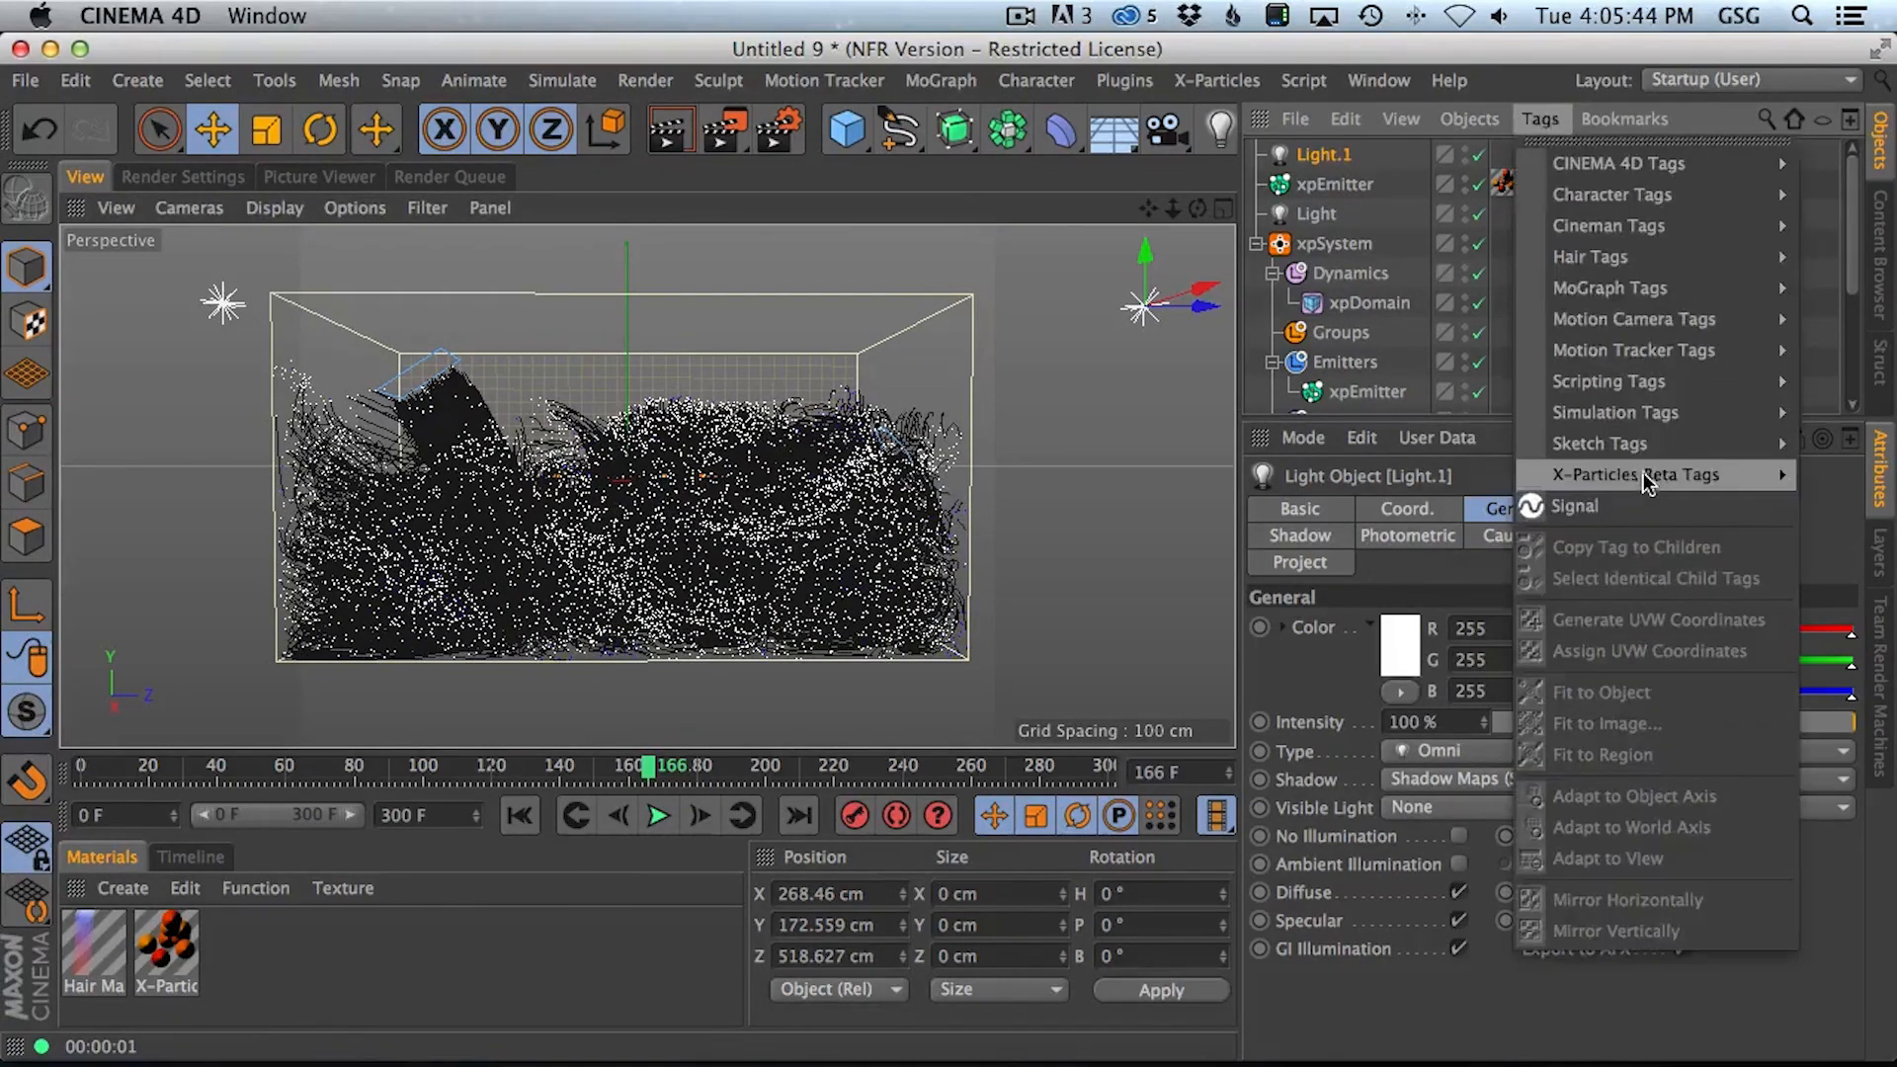
{"action": "mouse_move", "coordinate": [1644, 481]}
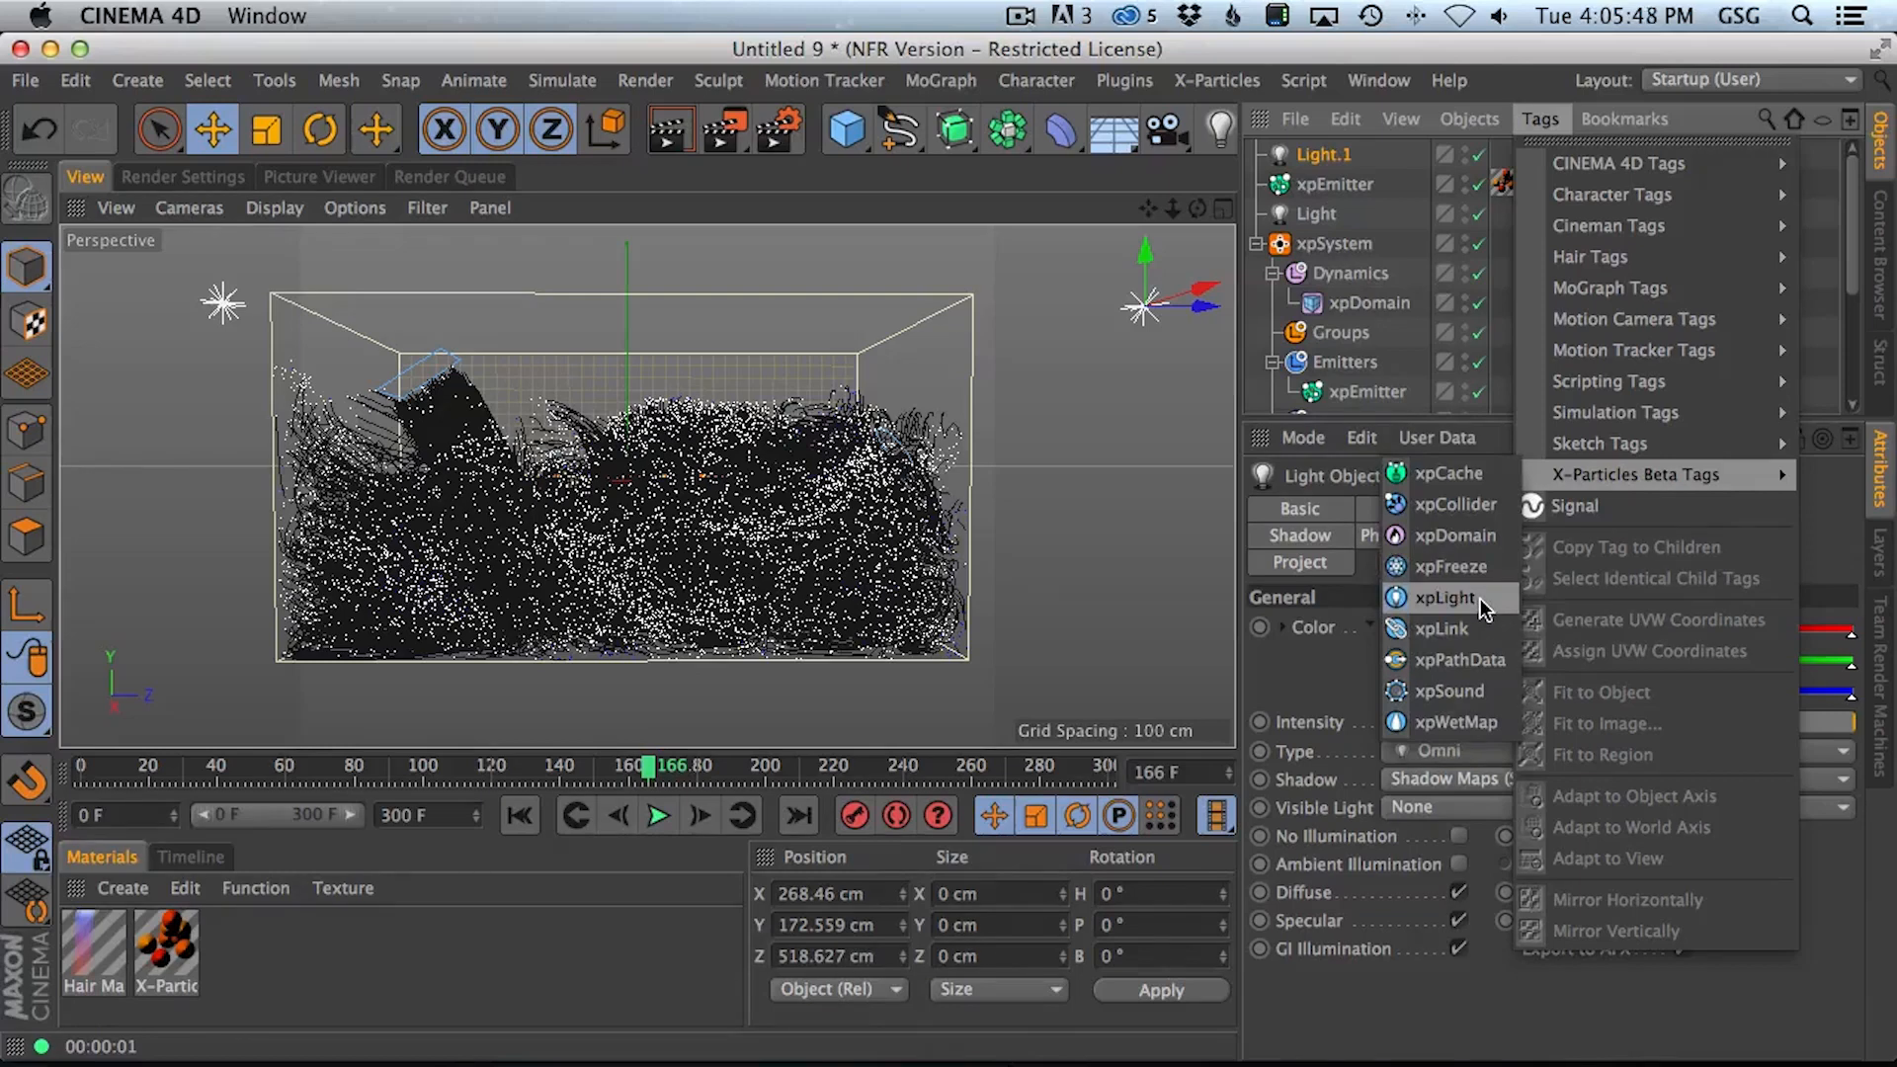
{"action": "left_click", "coordinate": [1446, 597]}
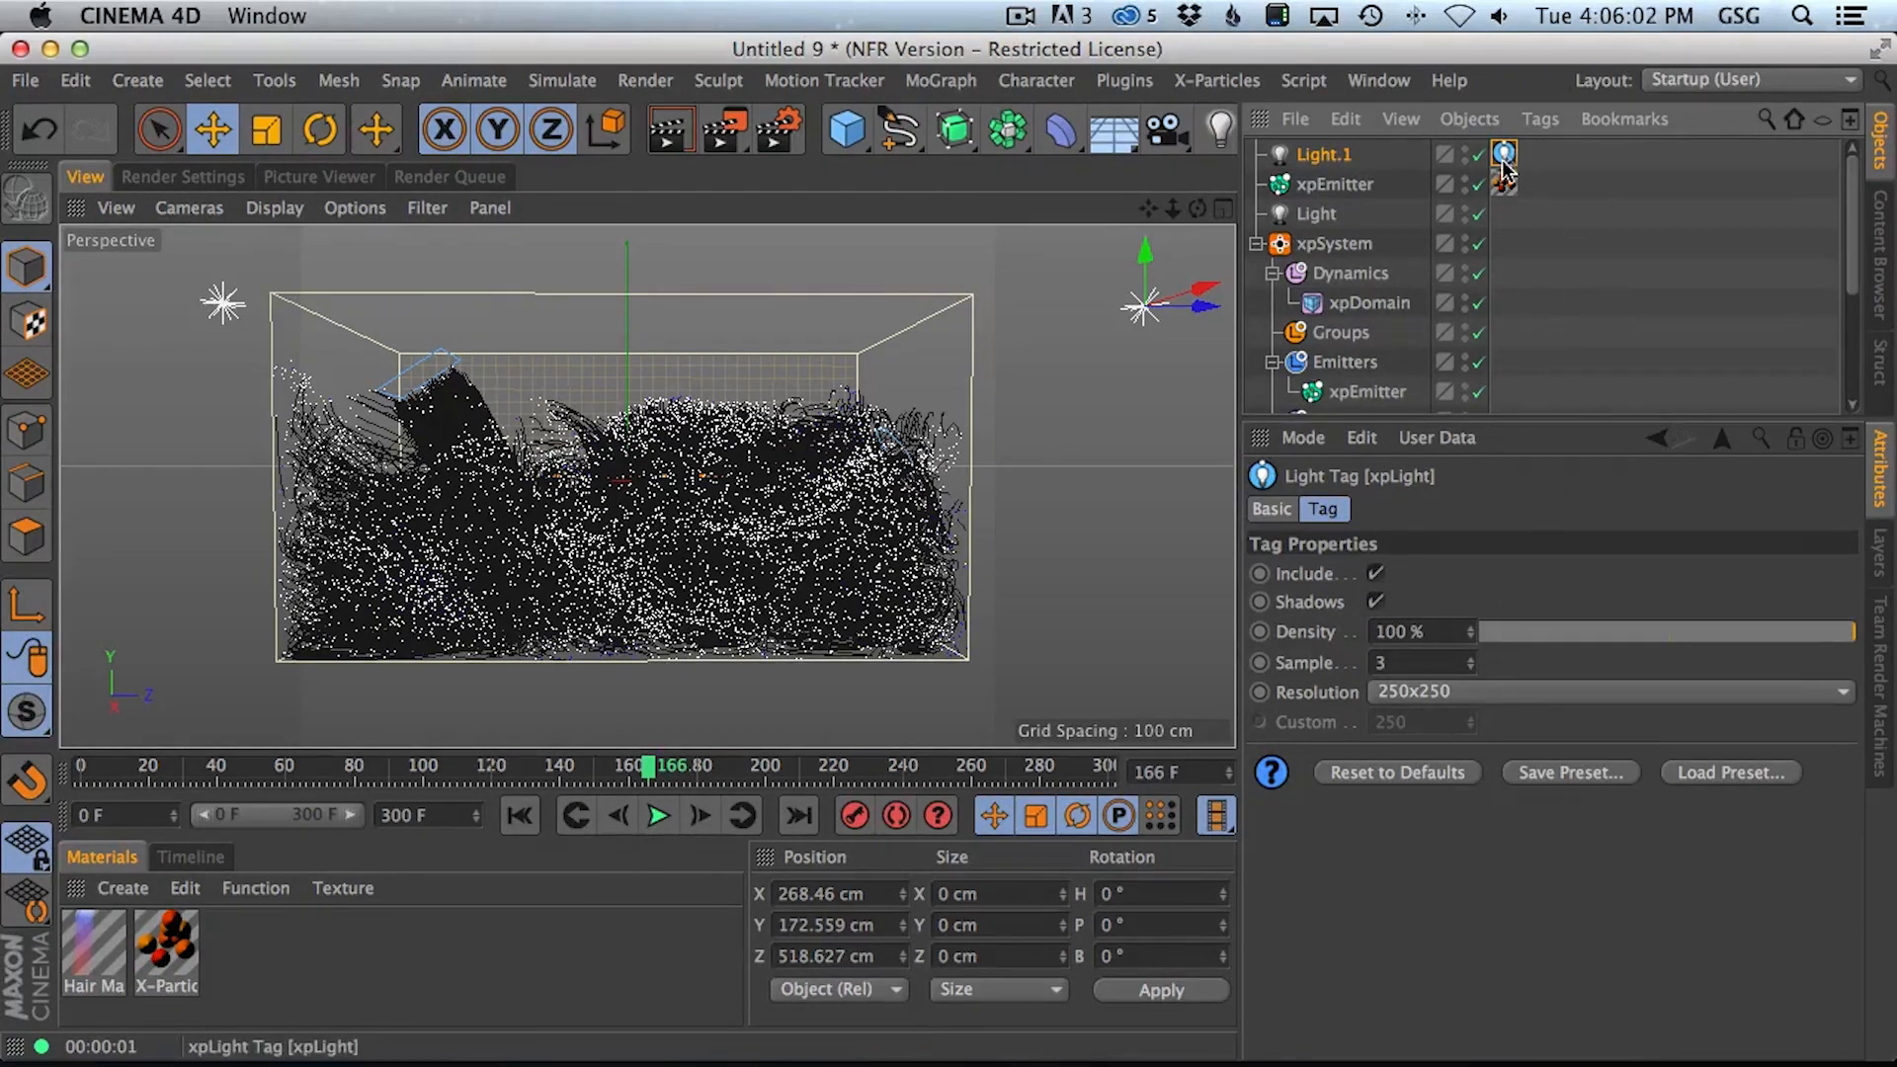
{"action": "key", "text": "Delete"}
Render the mixed particles without the light tag, and inspect the general settings of the original Light
{"action": "left_click", "coordinate": [668, 128]}
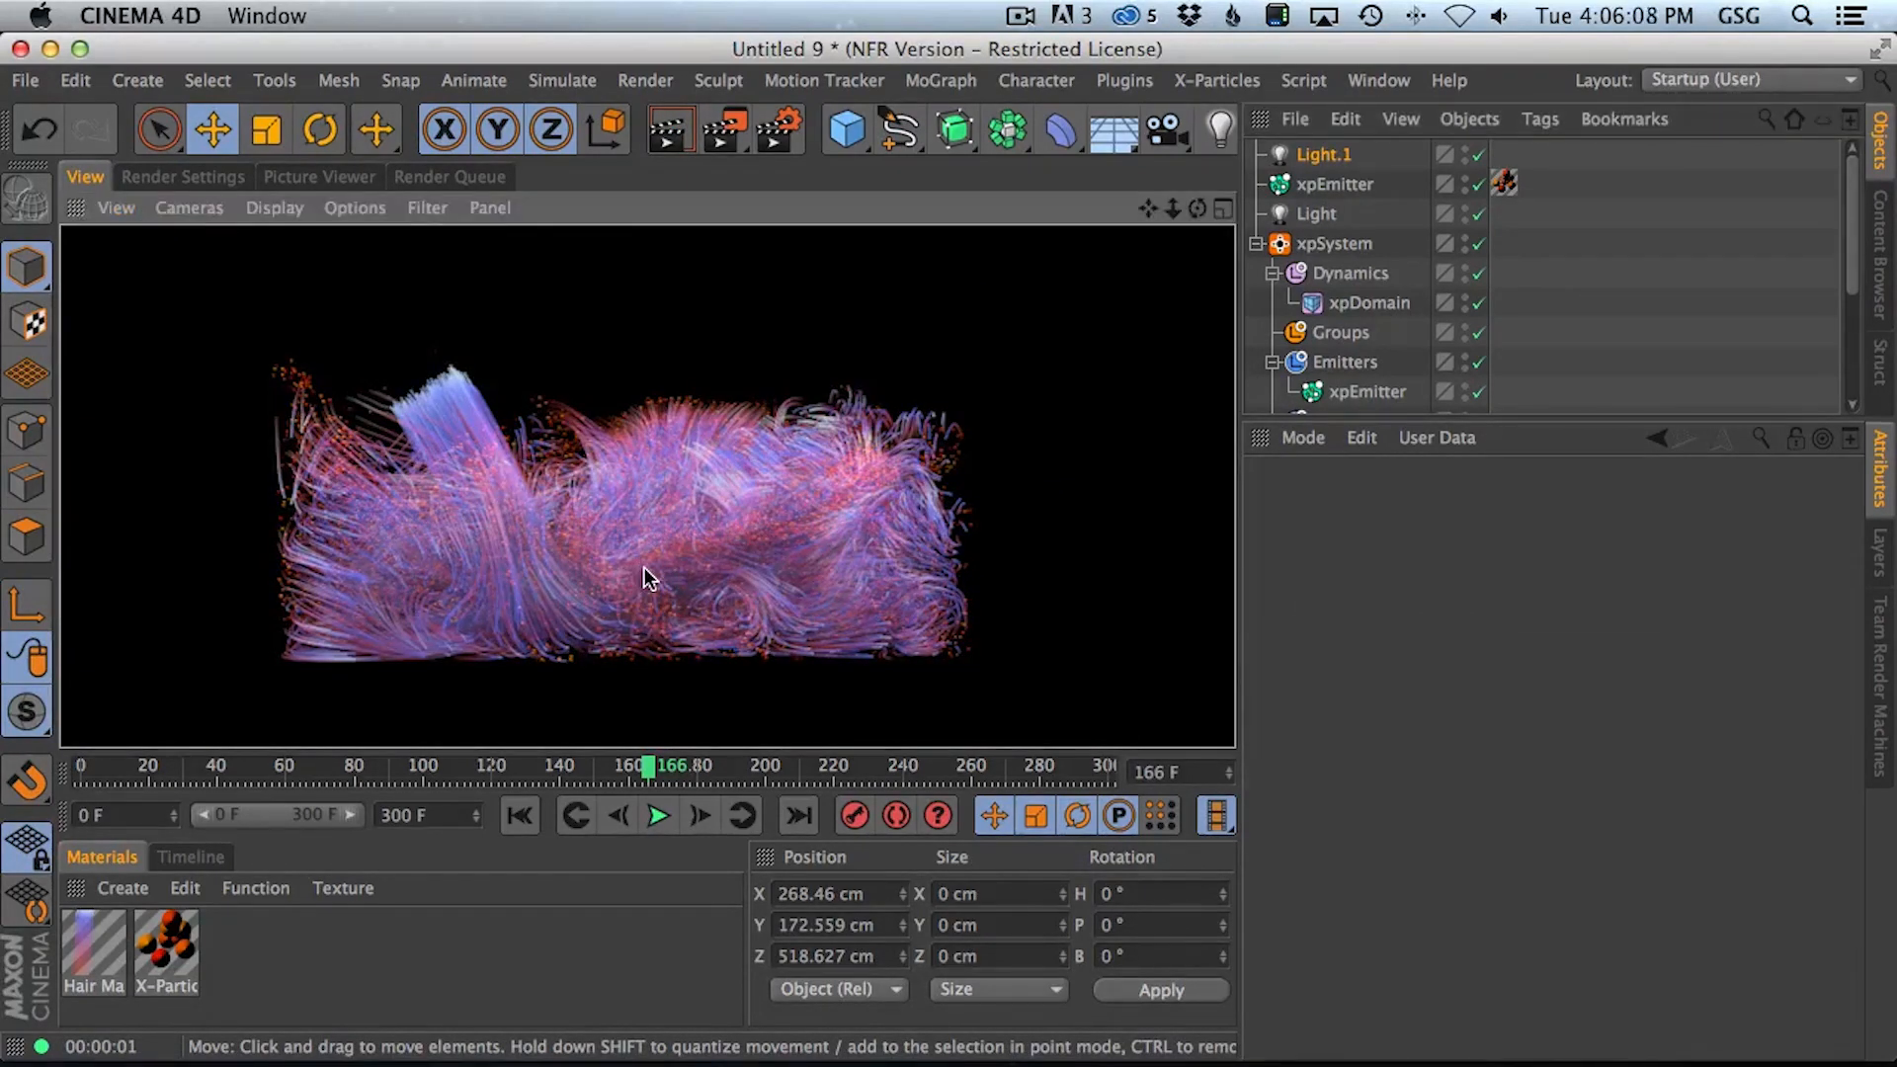
{"action": "left_click", "coordinate": [638, 559]}
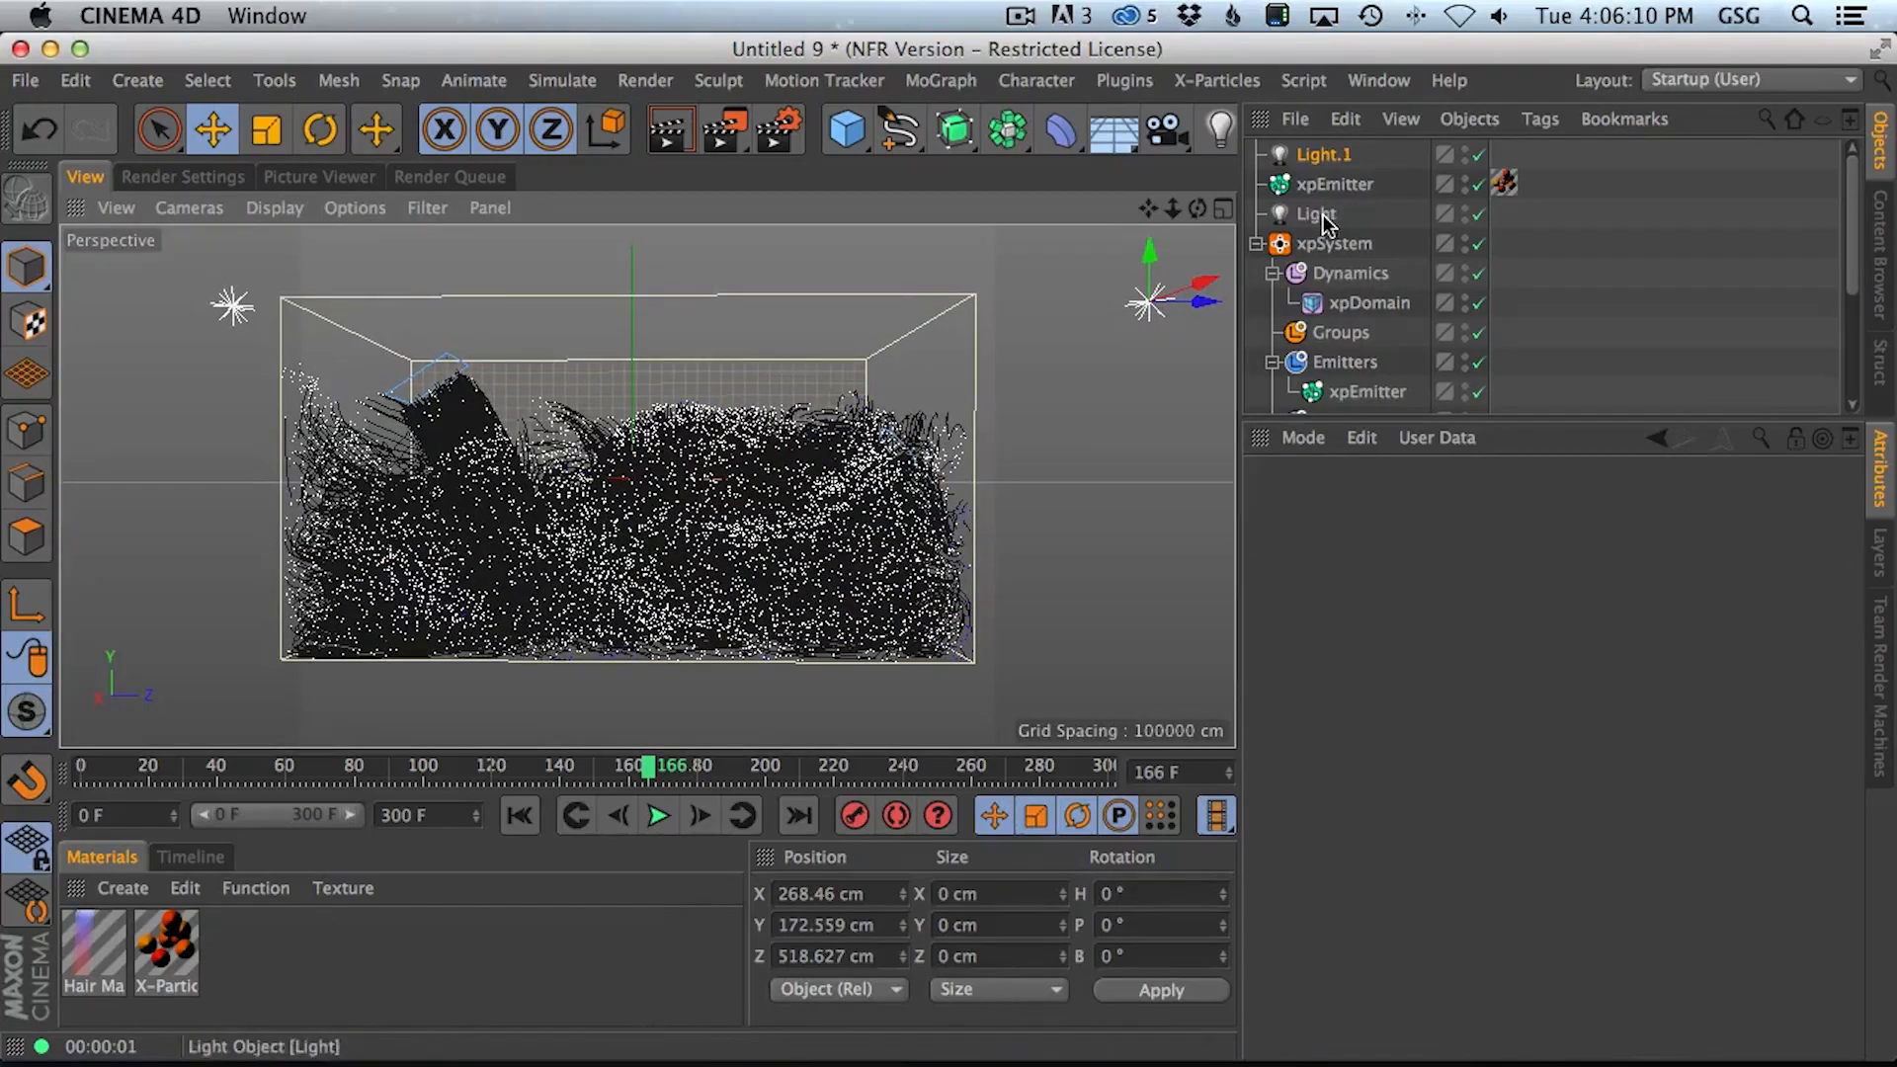
{"action": "left_click", "coordinate": [1367, 214]}
{"action": "mouse_move", "coordinate": [1854, 229]}
{"action": "left_mouse_down"}
{"action": "mouse_move", "coordinate": [1861, 309]}
{"action": "mouse_move", "coordinate": [1855, 211]}
{"action": "left_mouse_up"}
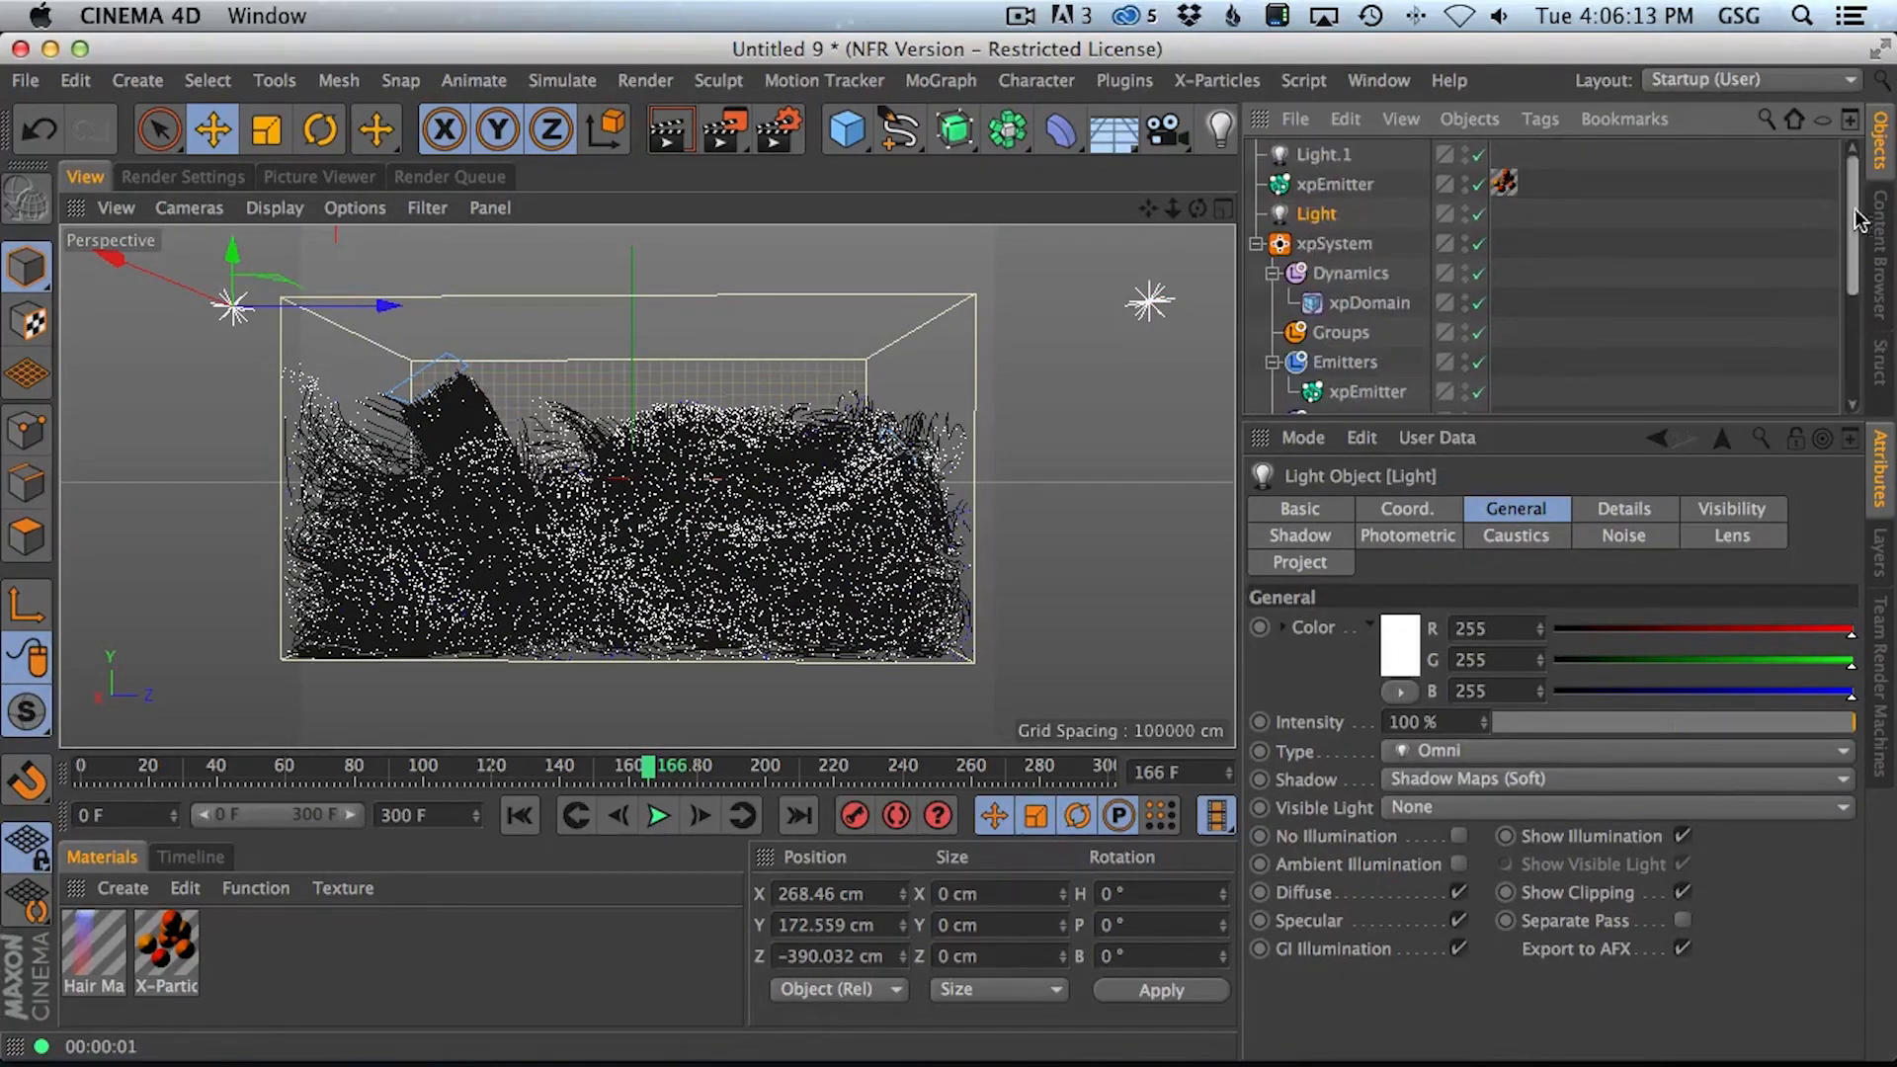
Set the particle size scale of the X-Particles Material to 338 % and render the view again
{"action": "left_click", "coordinate": [1503, 182]}
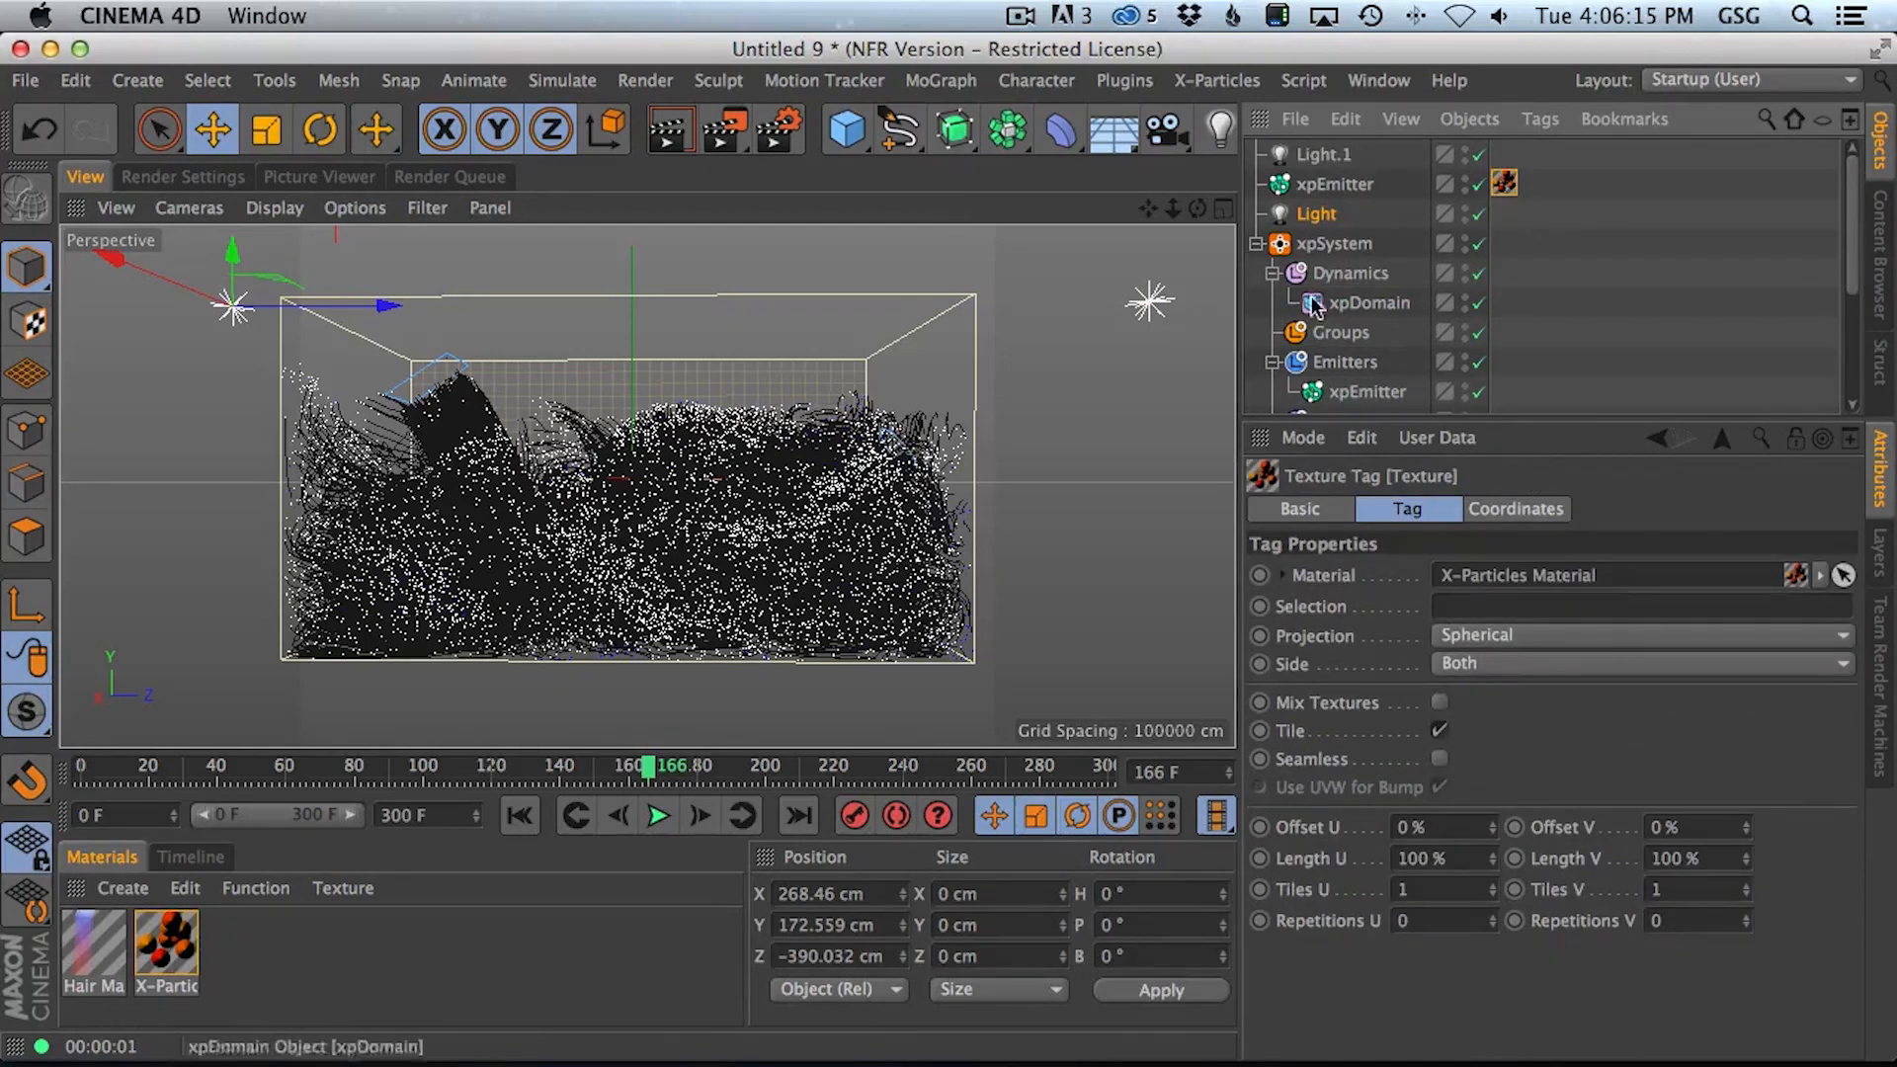
{"action": "double_click", "coordinate": [182, 946]}
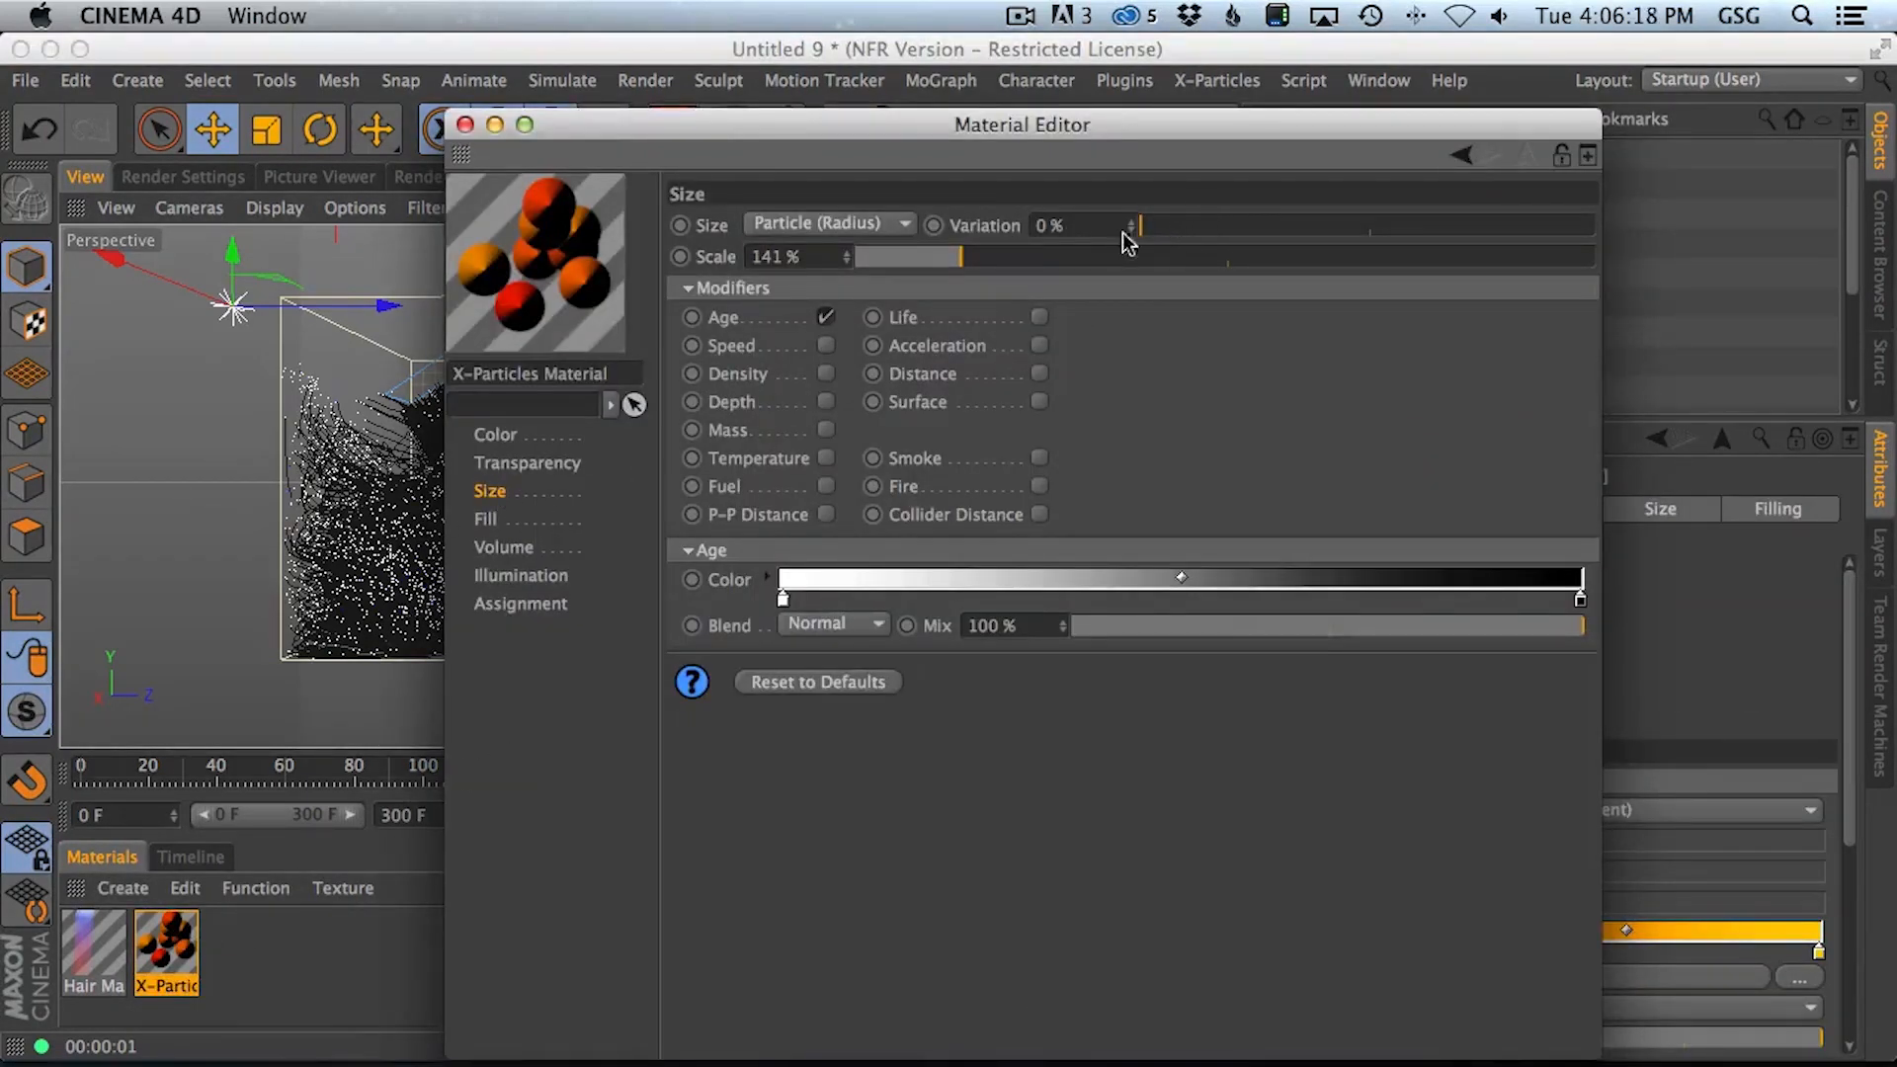
{"action": "left_click_drag", "start_coordinate": [1011, 257], "coordinate": [1107, 260]}
{"action": "left_click_drag", "start_coordinate": [600, 135], "coordinate": [720, 863]}
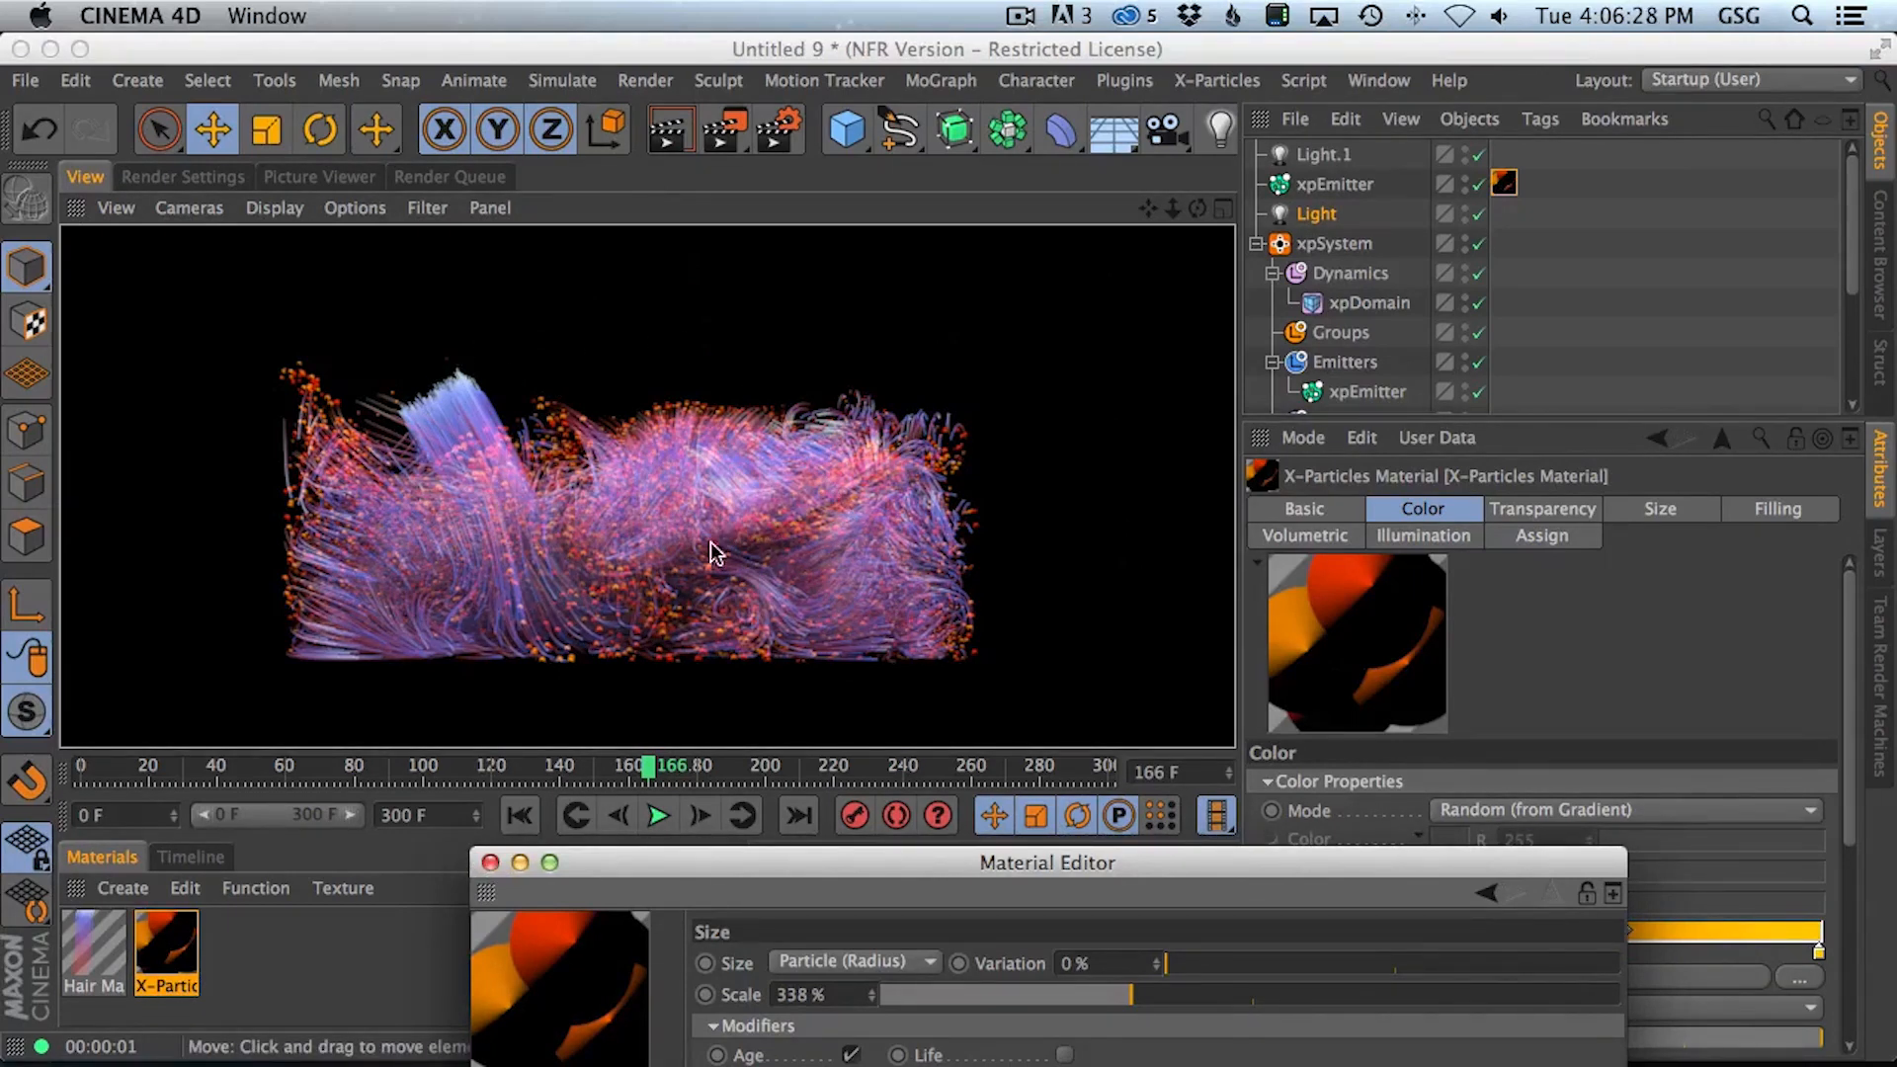
{"action": "left_click", "coordinate": [491, 862]}
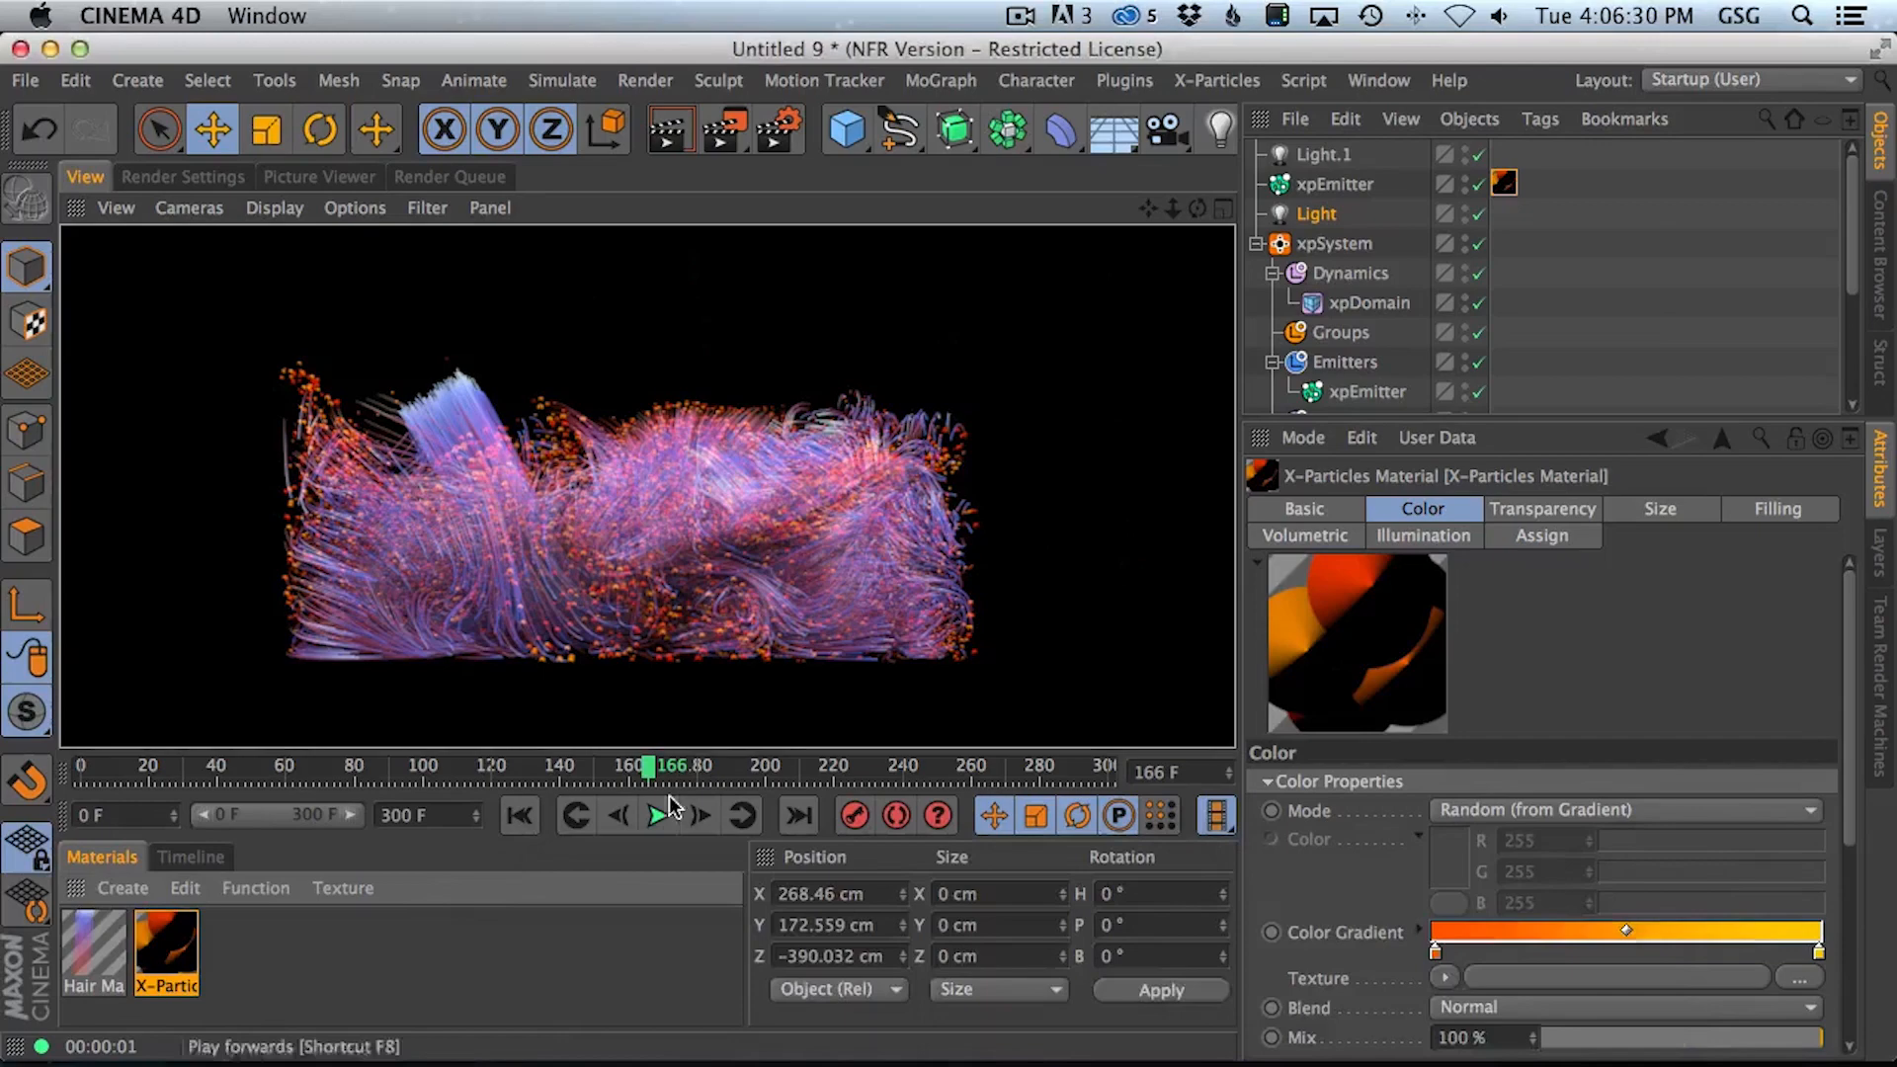
Switch to QuickTime Player and play the BlueLiquidANIMATION_1.mp4 example animation
{"action": "key", "text": "super+Tab"}
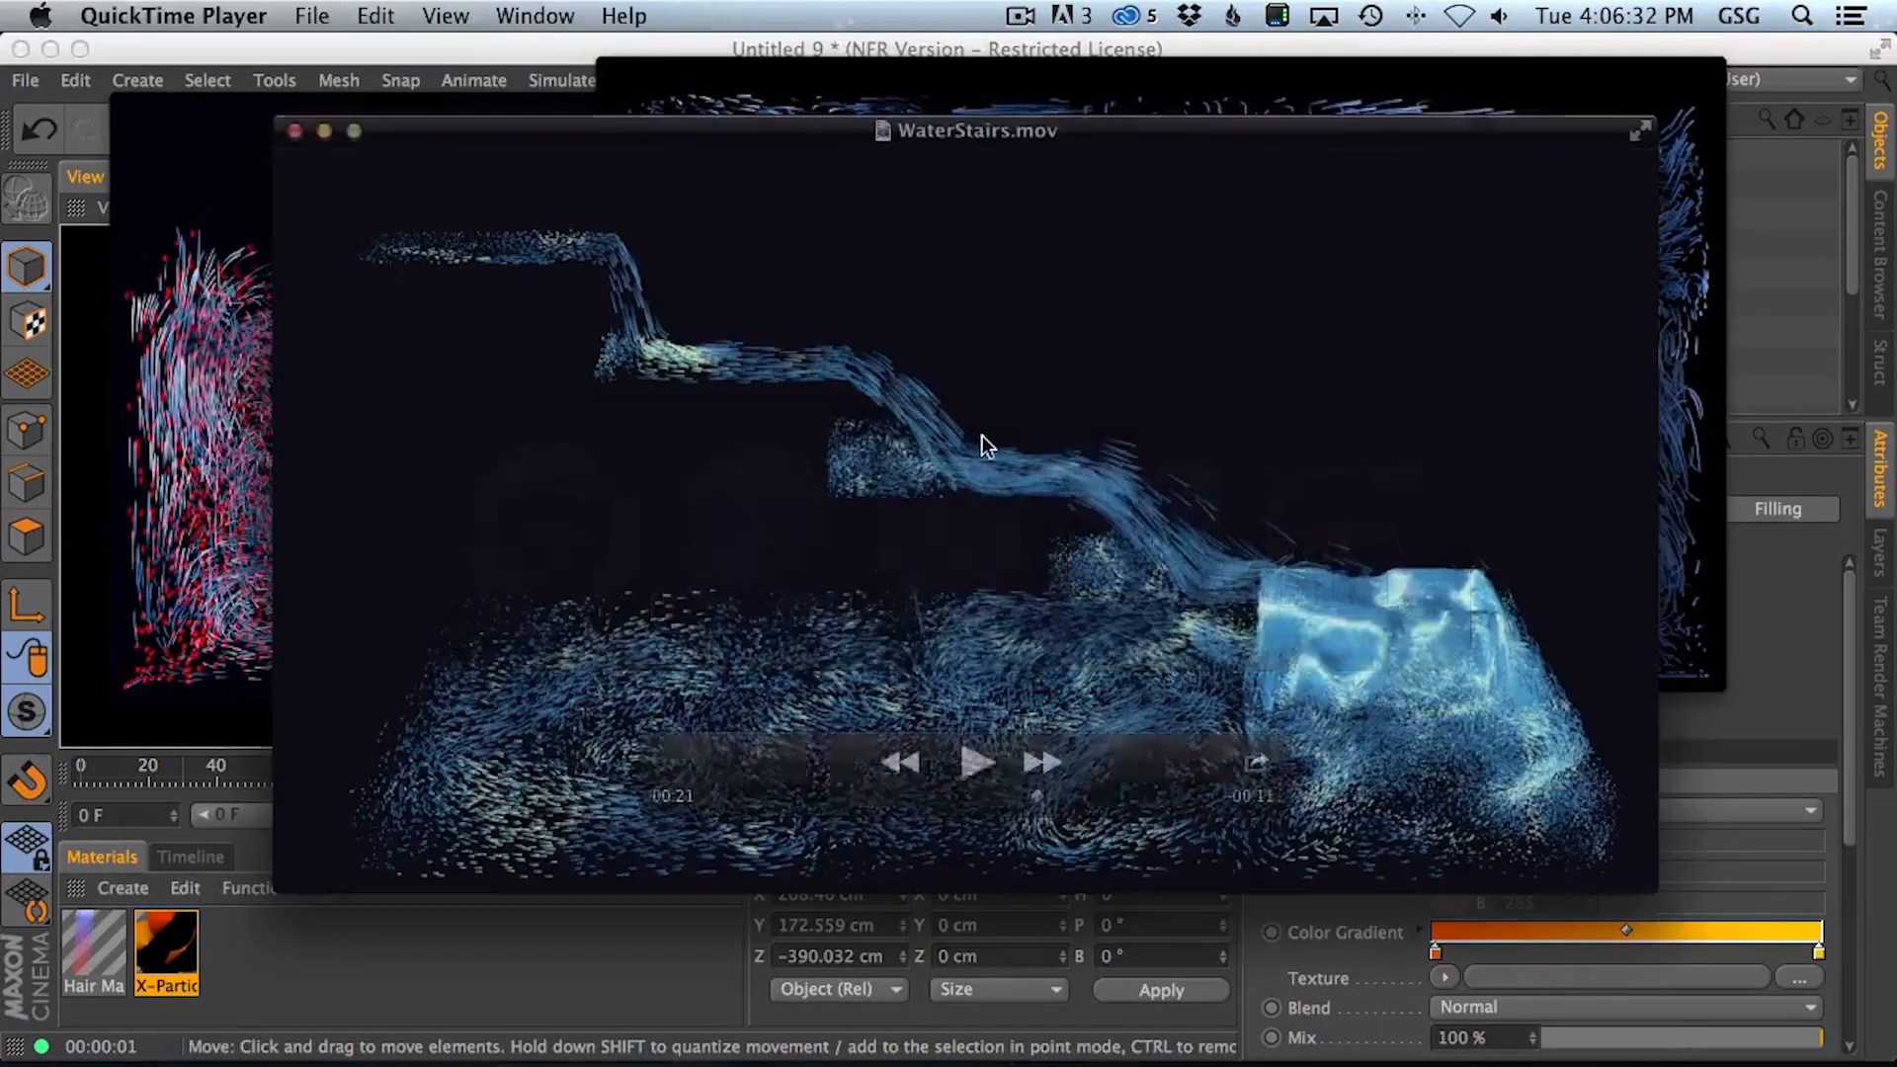
{"action": "left_click", "coordinate": [791, 73]}
{"action": "left_click", "coordinate": [1171, 578]}
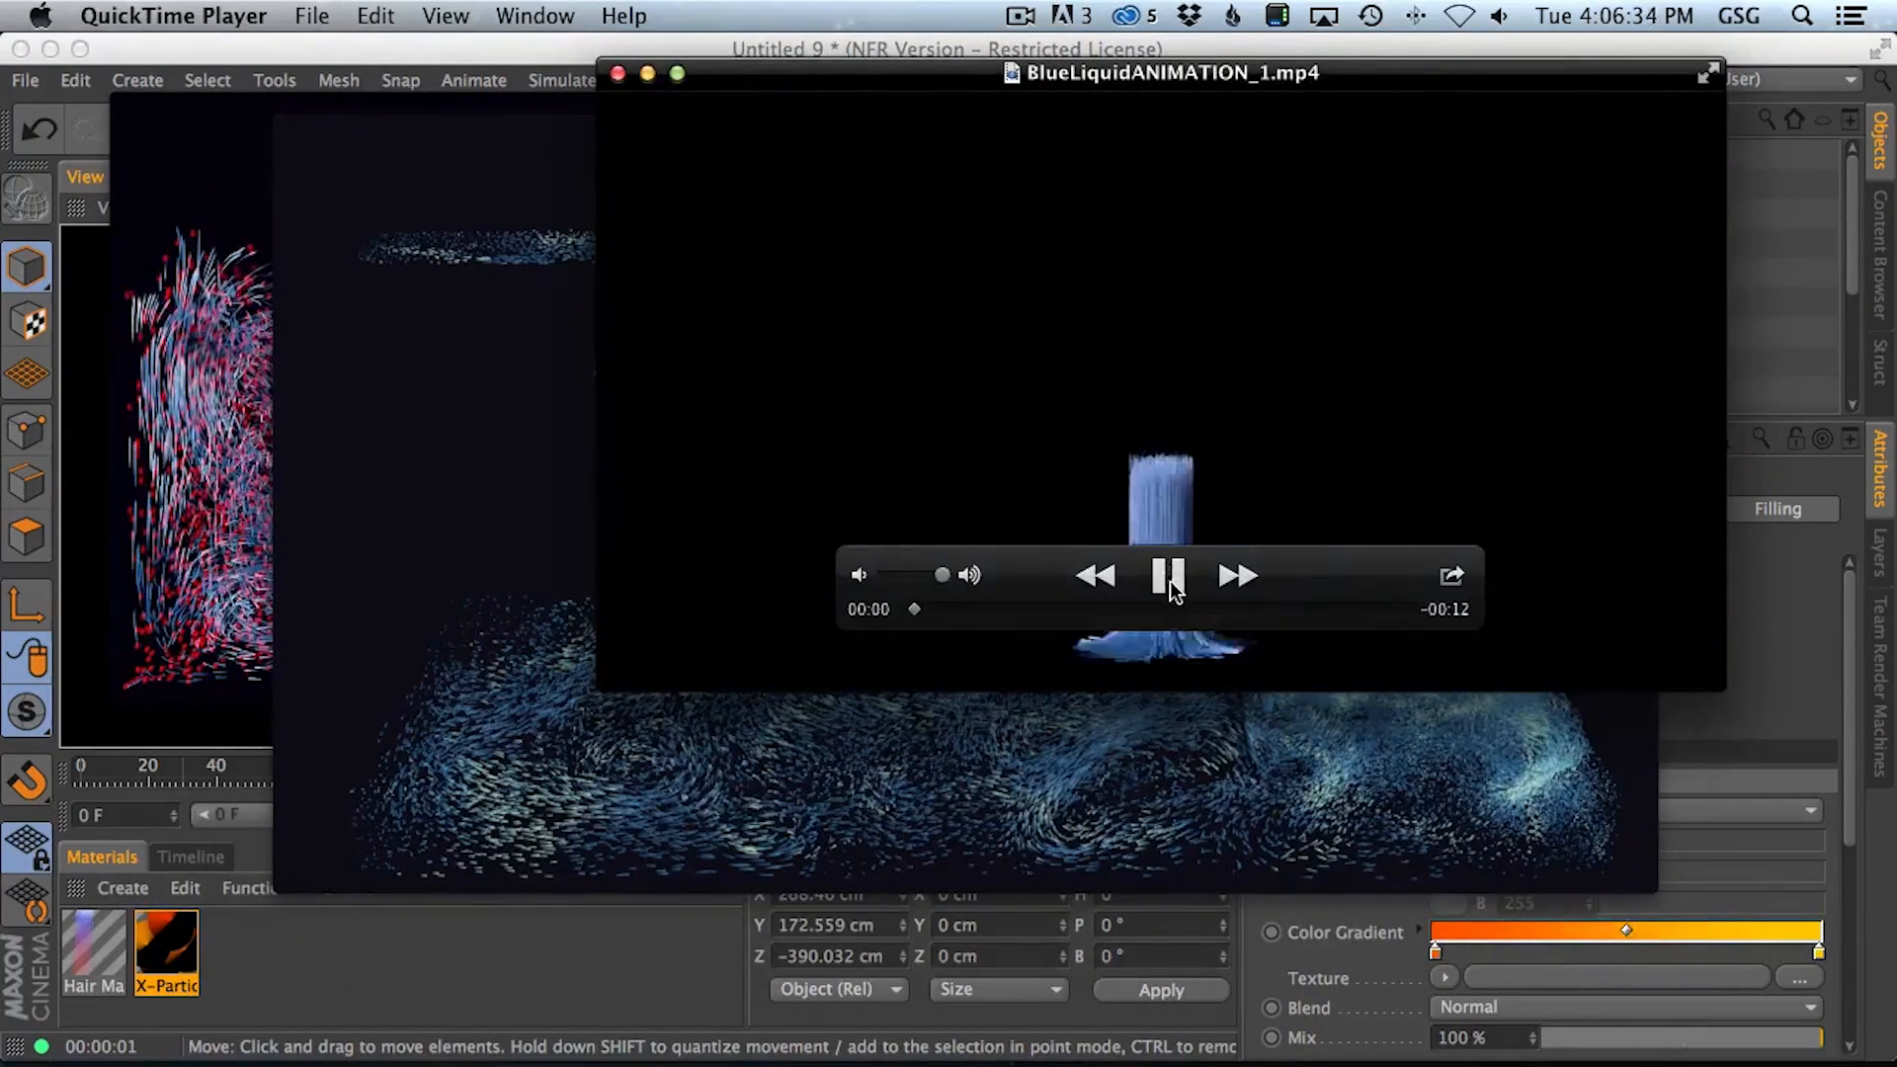